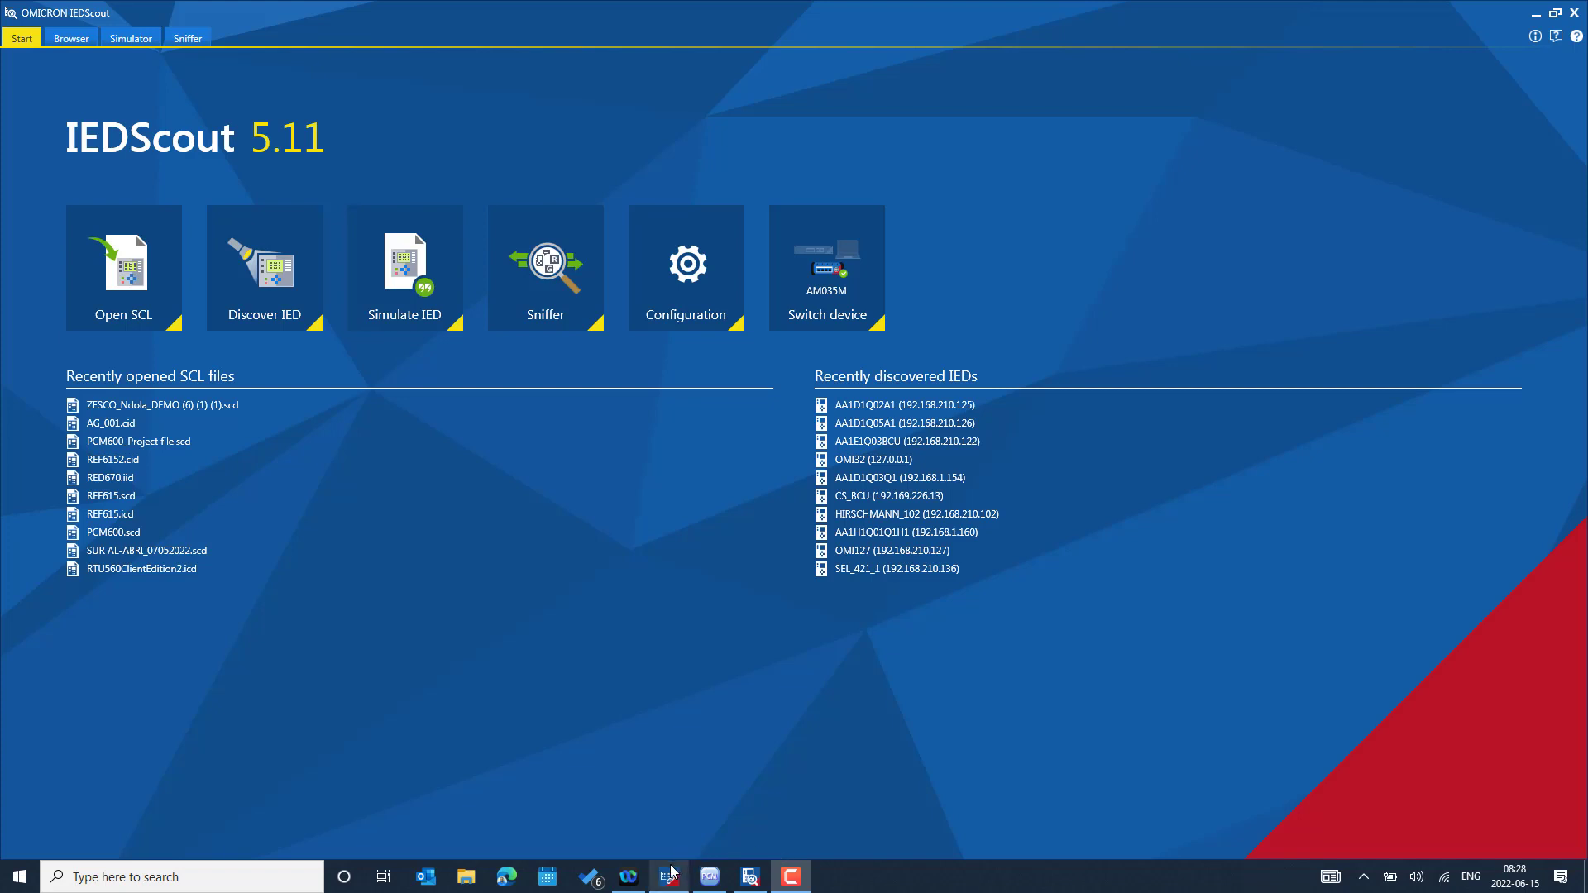
Switch to OMICRON Device Link to check the connected MBX1's status, and return to IEDScout.
{"action": "mouse_move", "coordinate": [678, 878]}
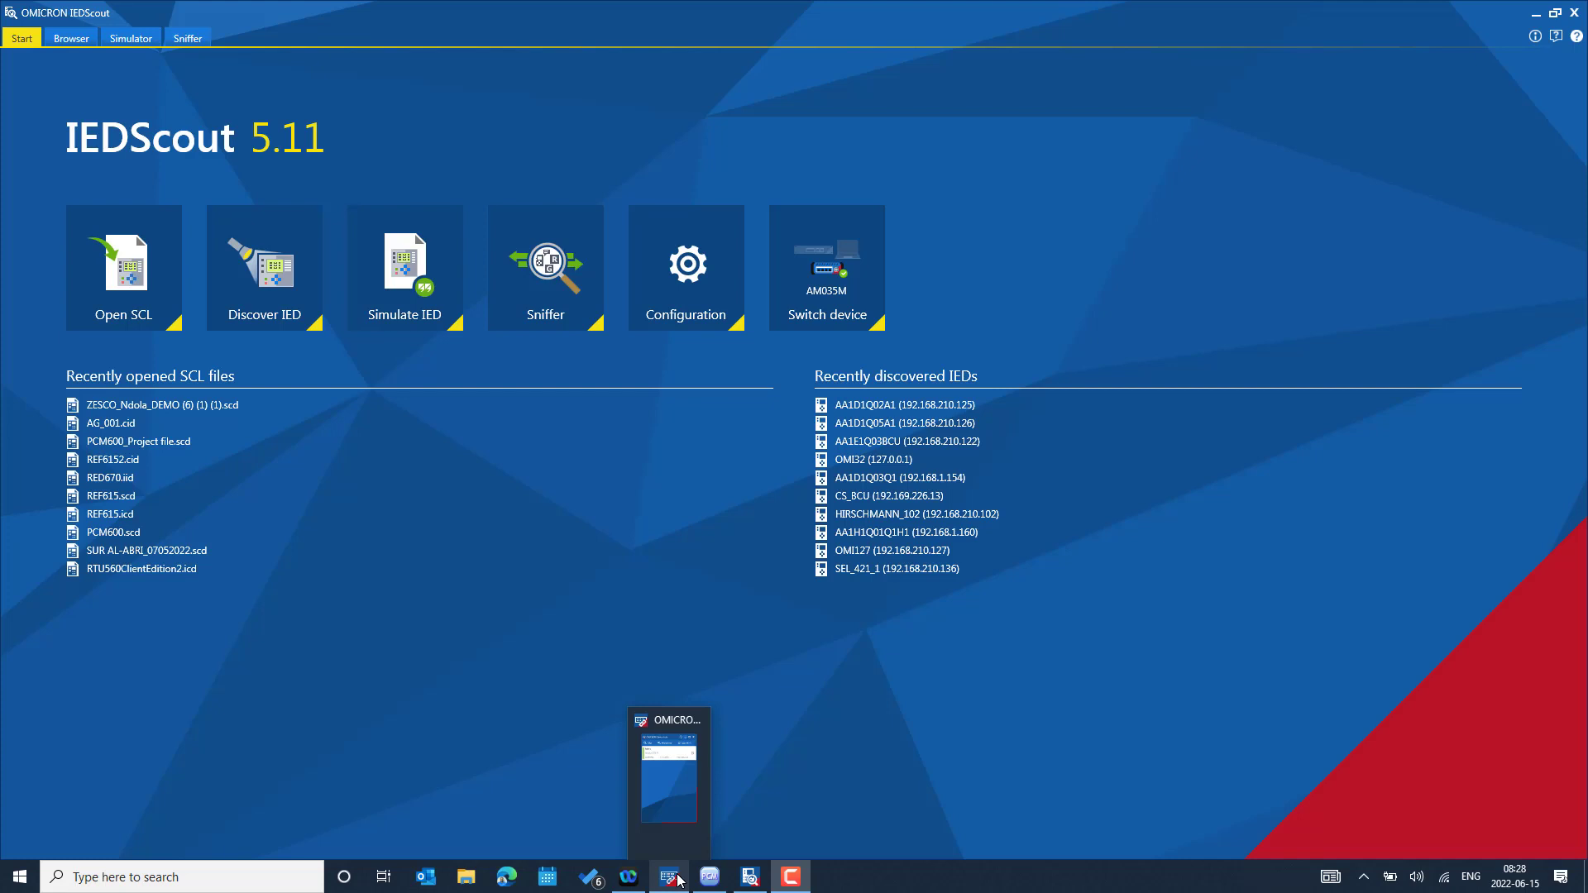
{"action": "left_click", "coordinate": [678, 879]}
{"action": "mouse_move", "coordinate": [1425, 369]}
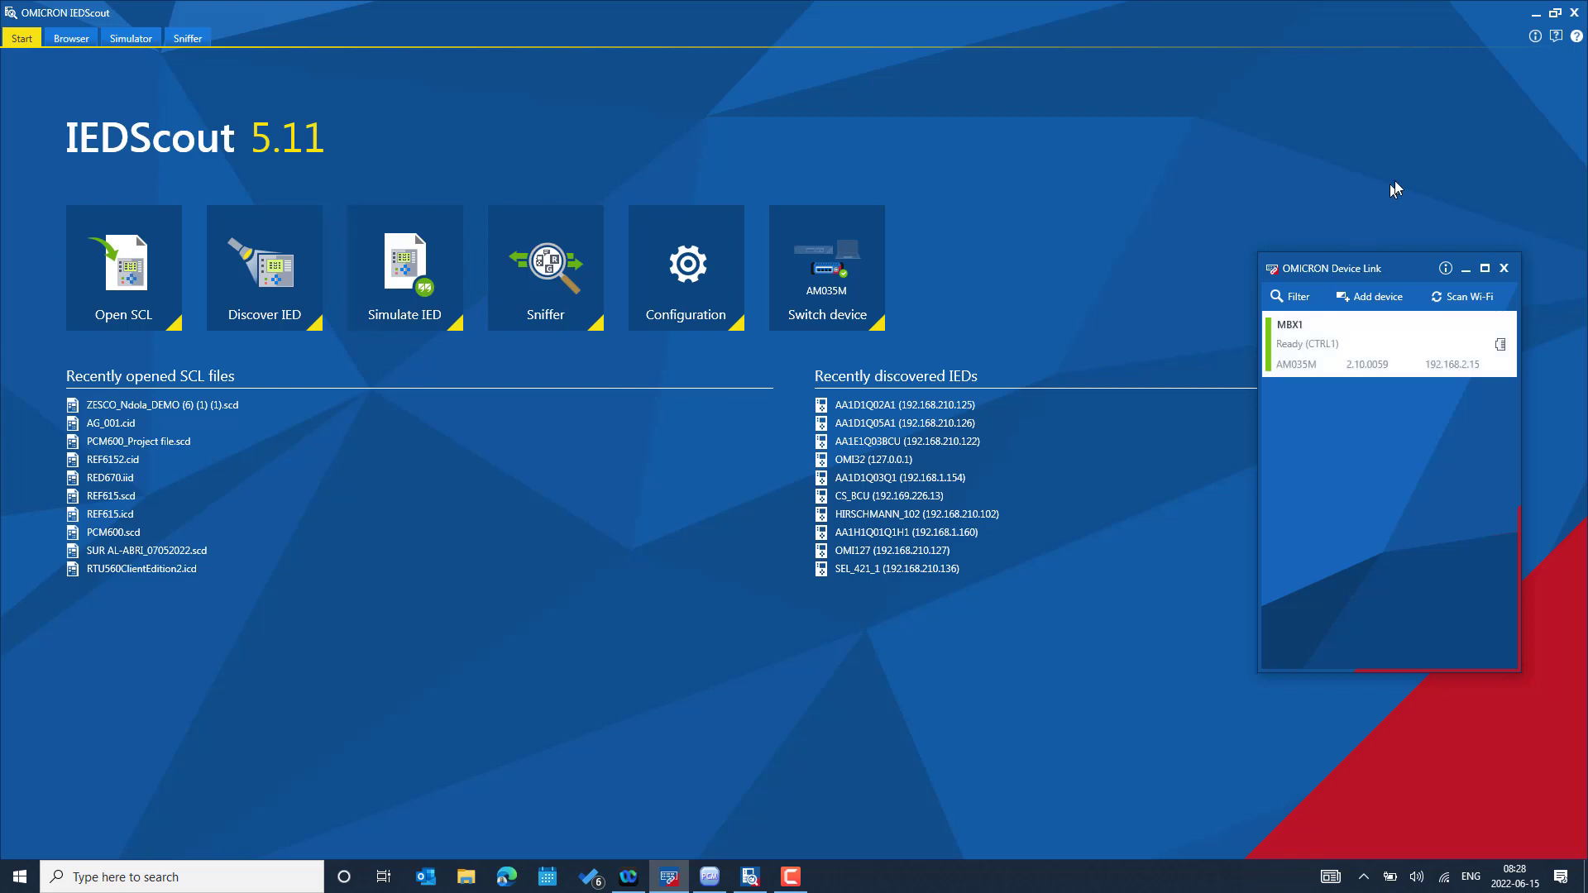
{"action": "left_click", "coordinate": [1471, 85]}
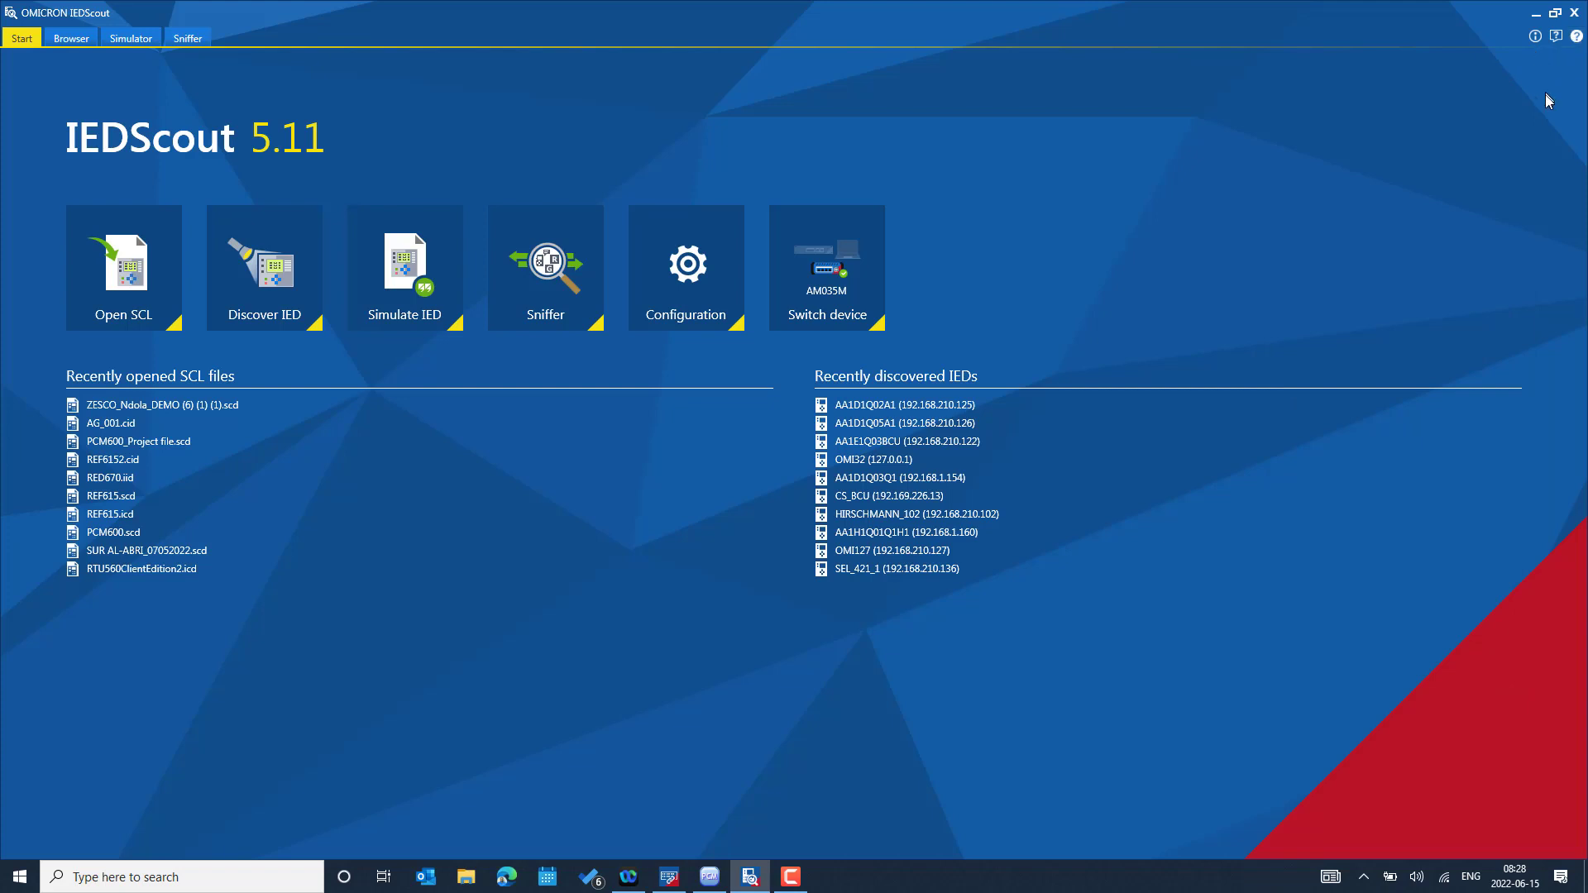
Open the IEDScout help, read the topic on connecting the MBX1/RBX1 under the MBX1/RBX1 platform, and close the help.
{"action": "left_click", "coordinate": [1577, 37]}
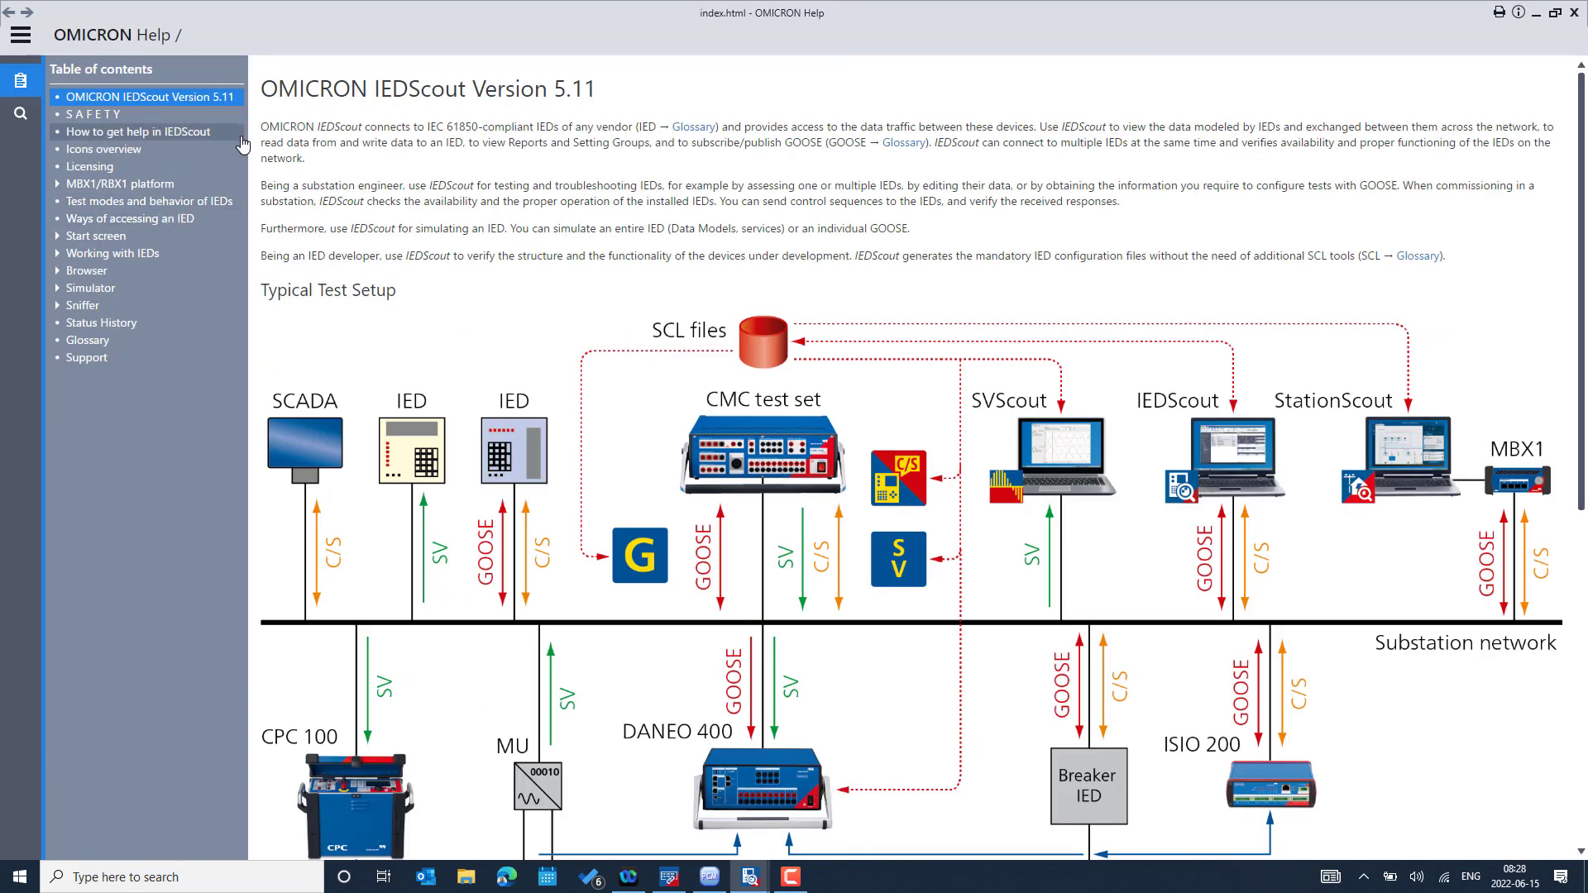
{"action": "left_click", "coordinate": [58, 187]}
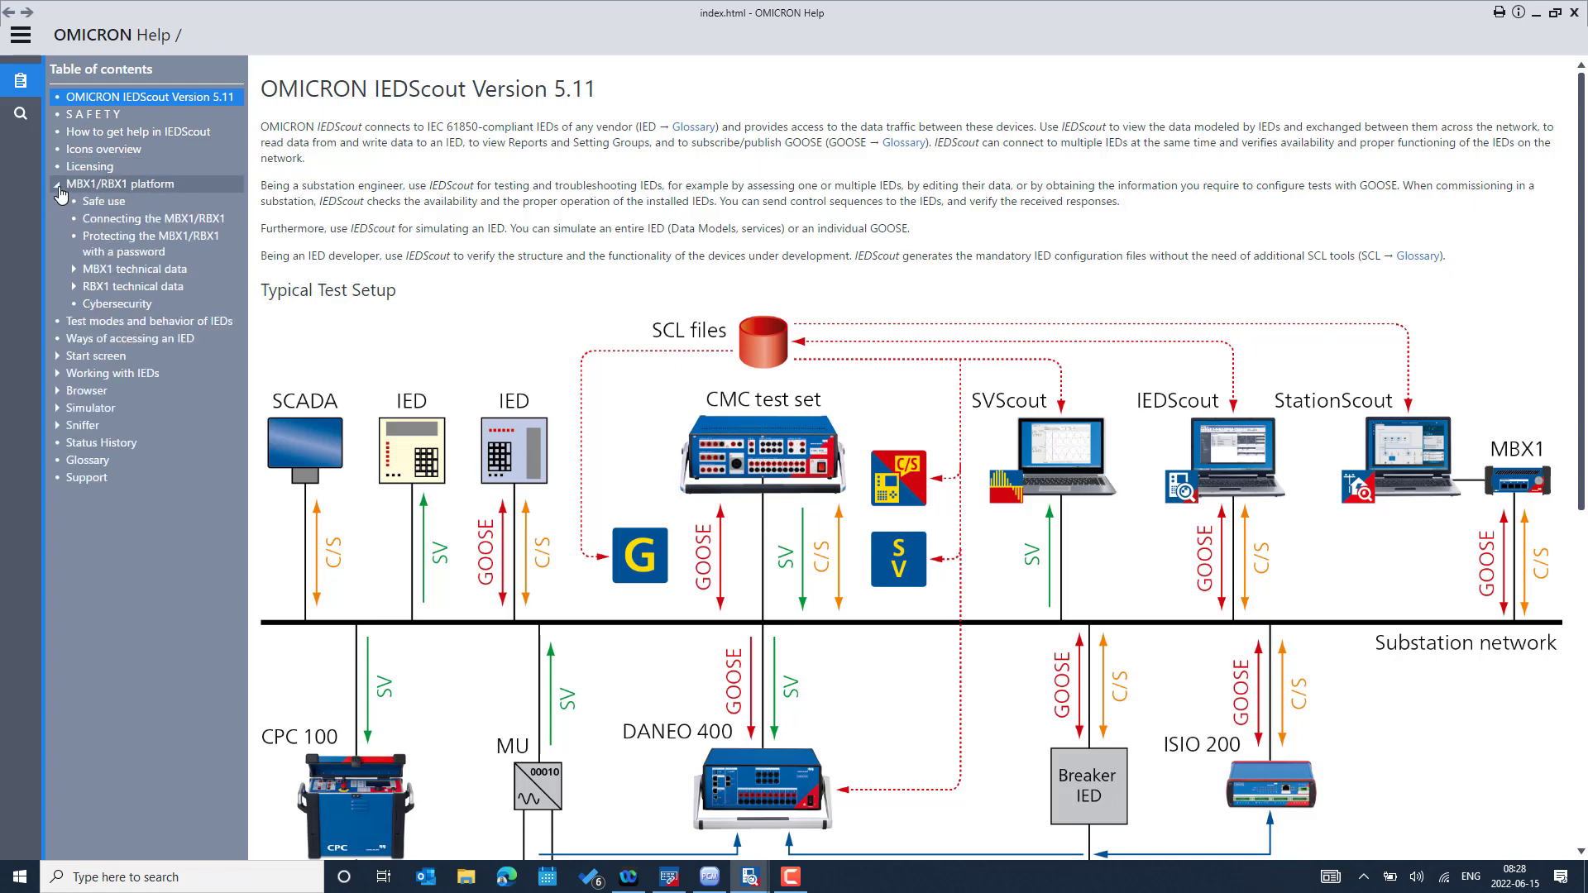
{"action": "left_click", "coordinate": [137, 220]}
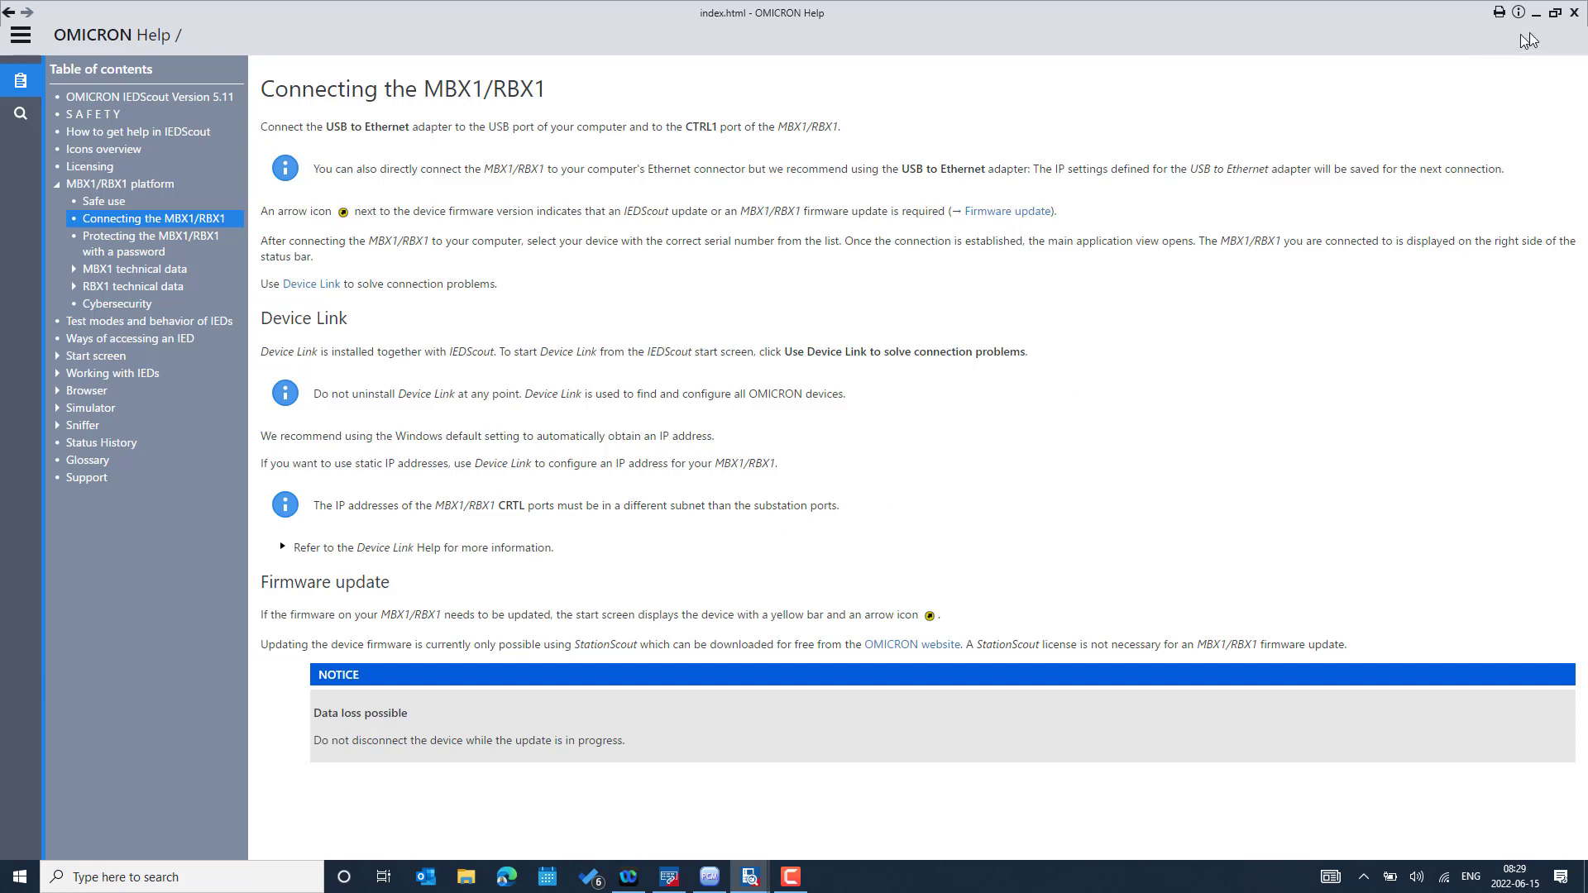
{"action": "left_click", "coordinate": [1574, 14]}
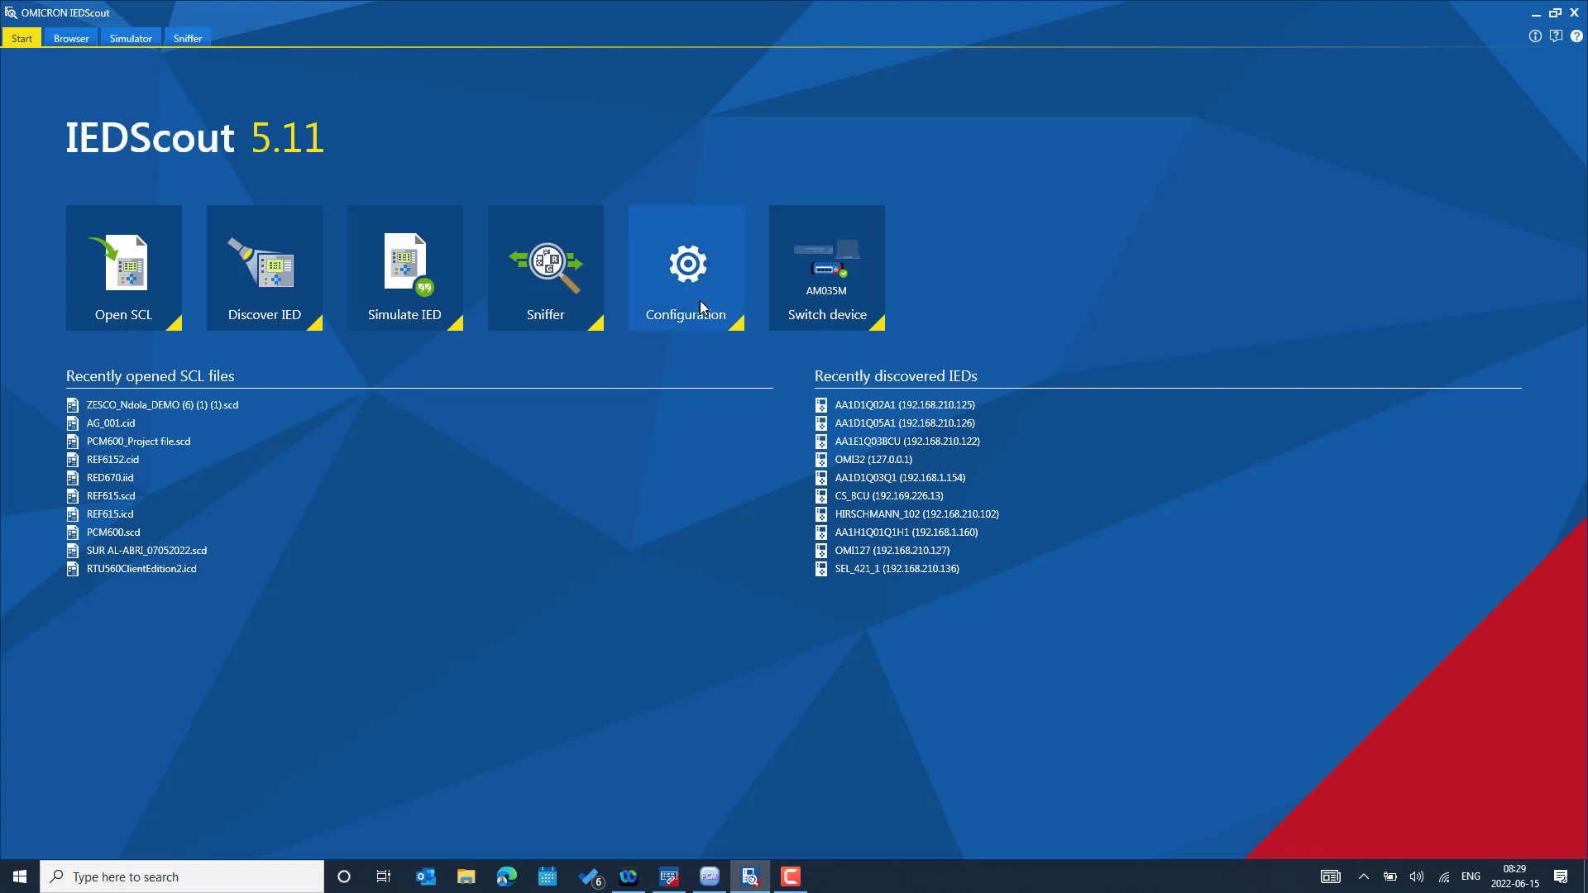
Check the MBX1's IP address in Device Link against the Client/Server network adapter settings in the IEDScout configuration.
{"action": "left_click", "coordinate": [668, 877]}
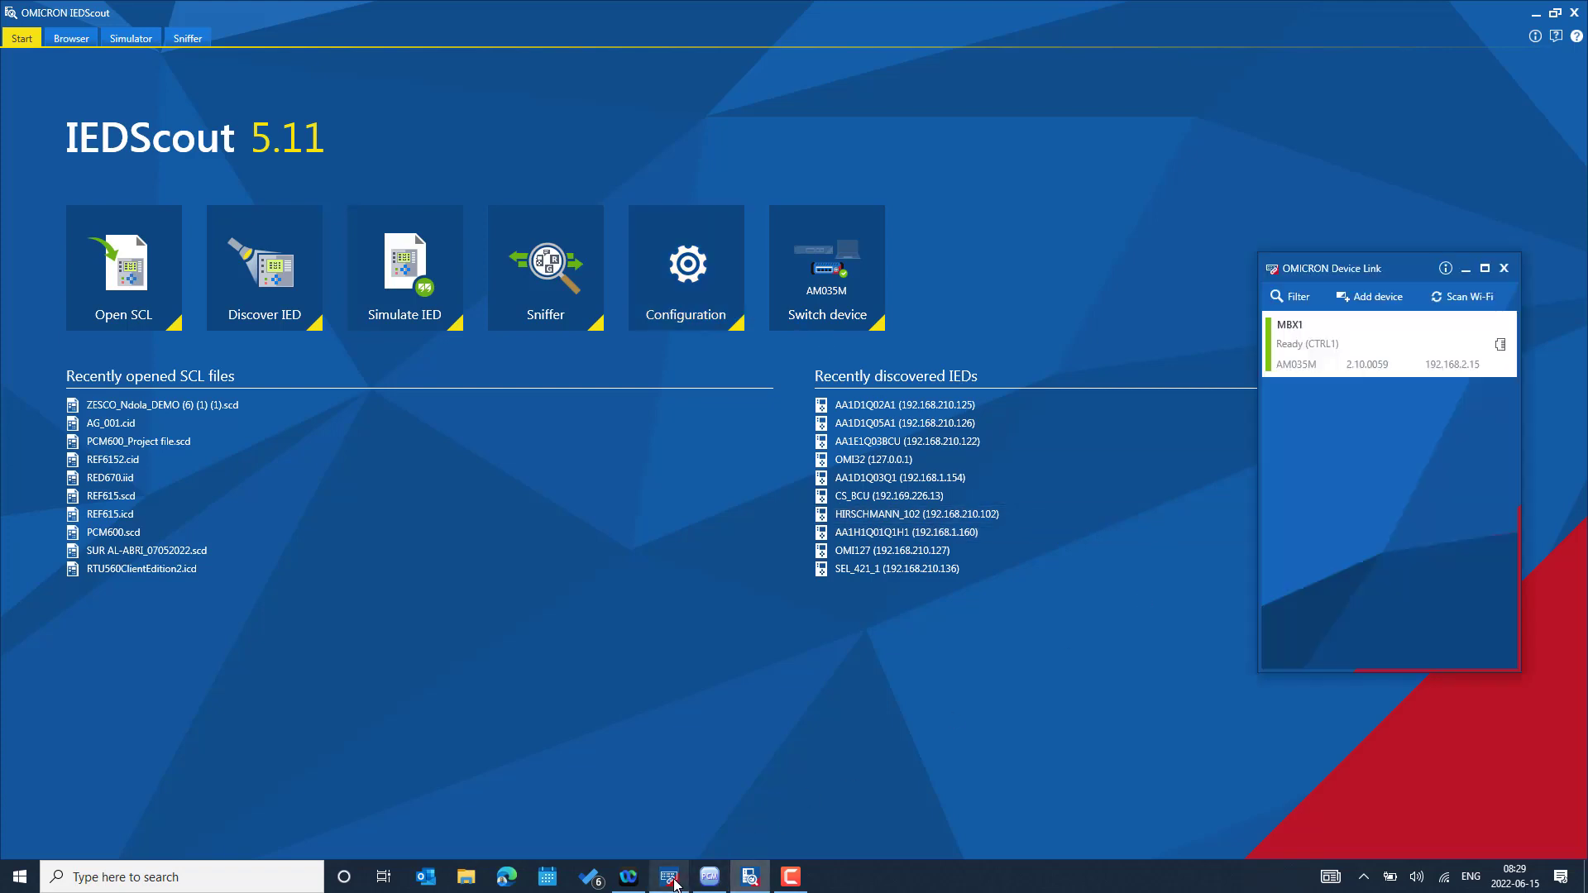
{"action": "left_click", "coordinate": [1408, 357]}
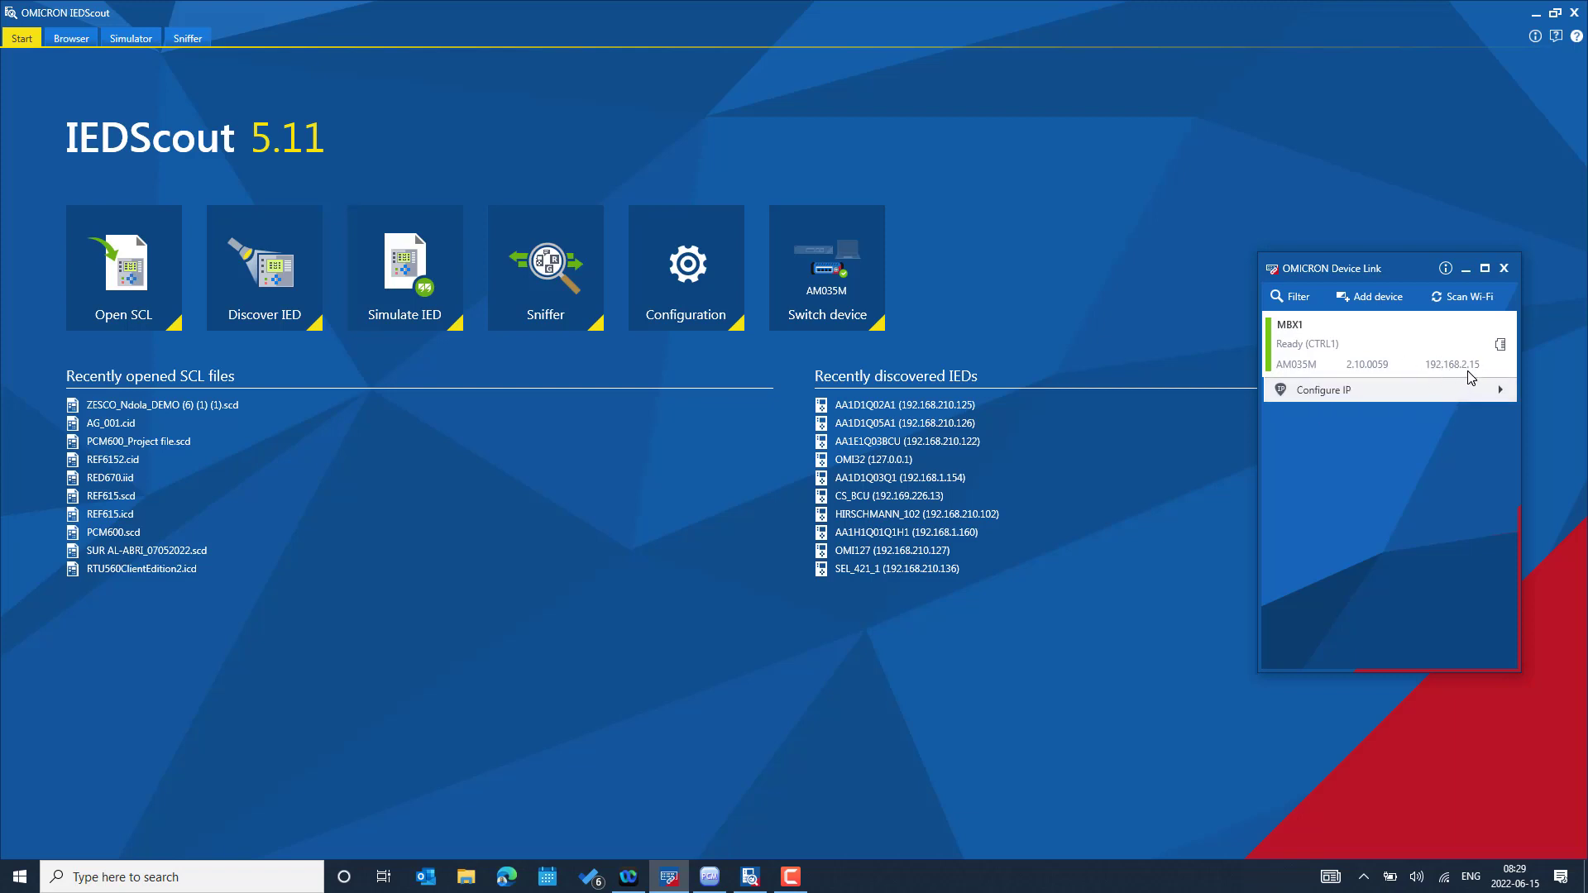
{"action": "left_click", "coordinate": [706, 278]}
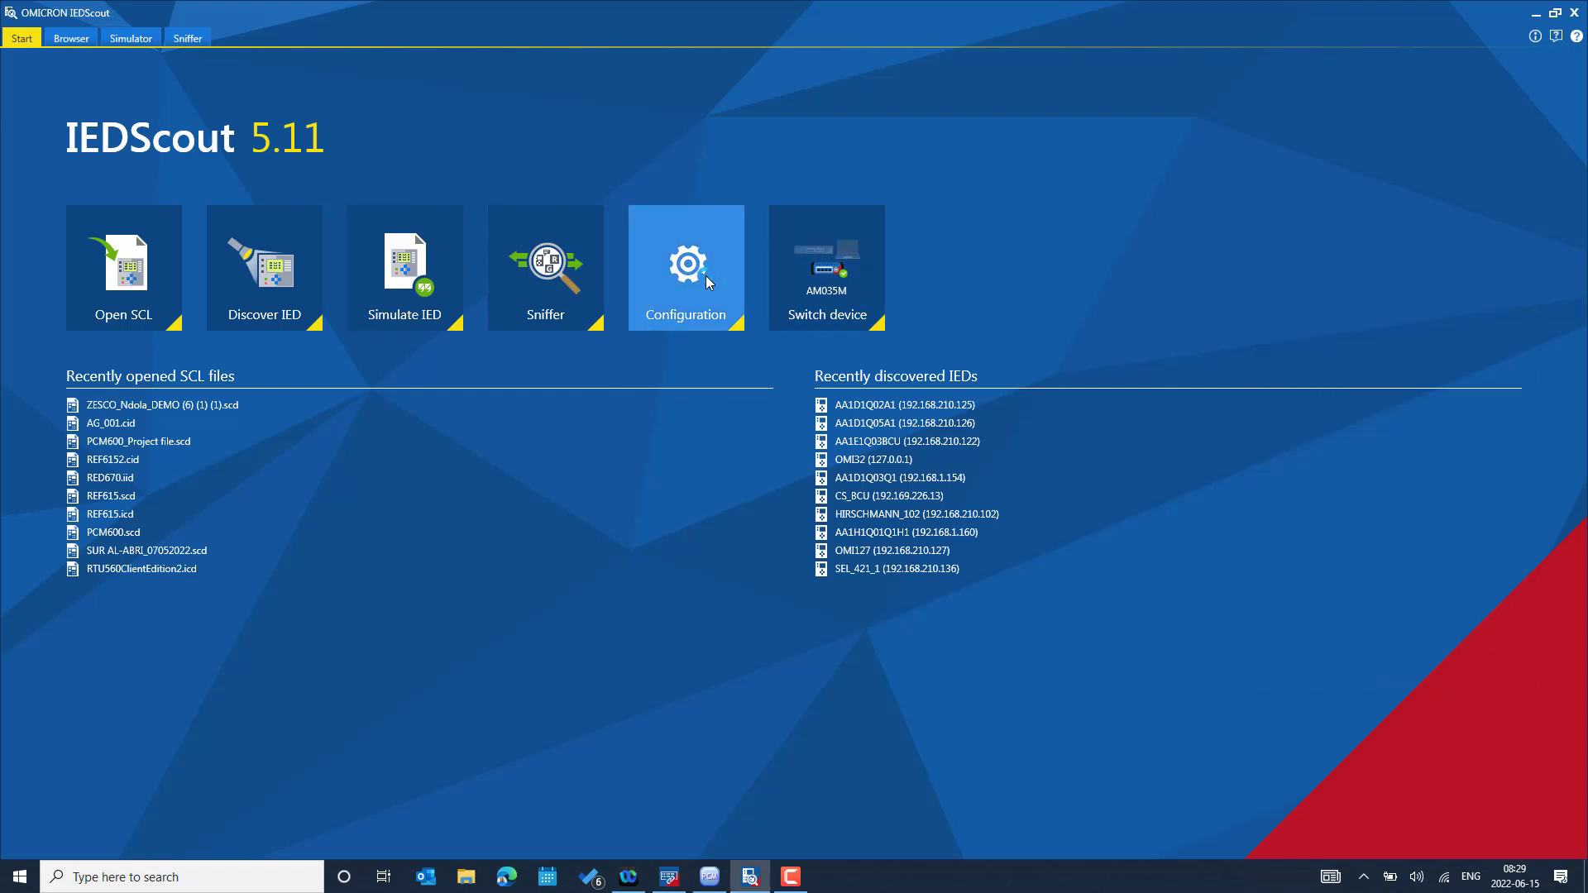
{"action": "left_click", "coordinate": [706, 277]}
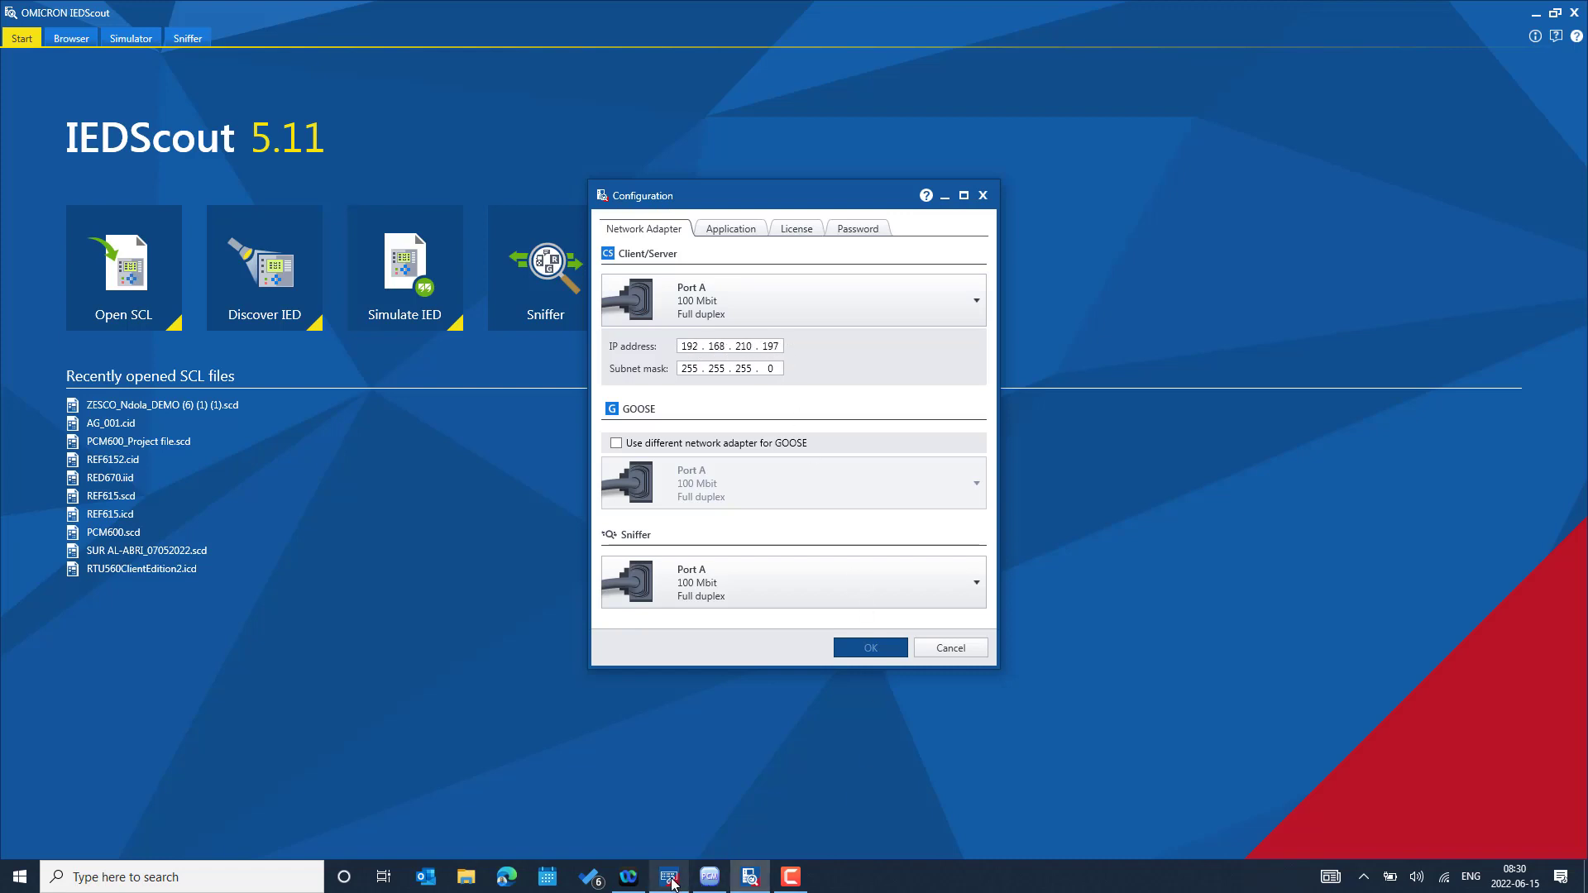
{"action": "mouse_move", "coordinate": [672, 884]}
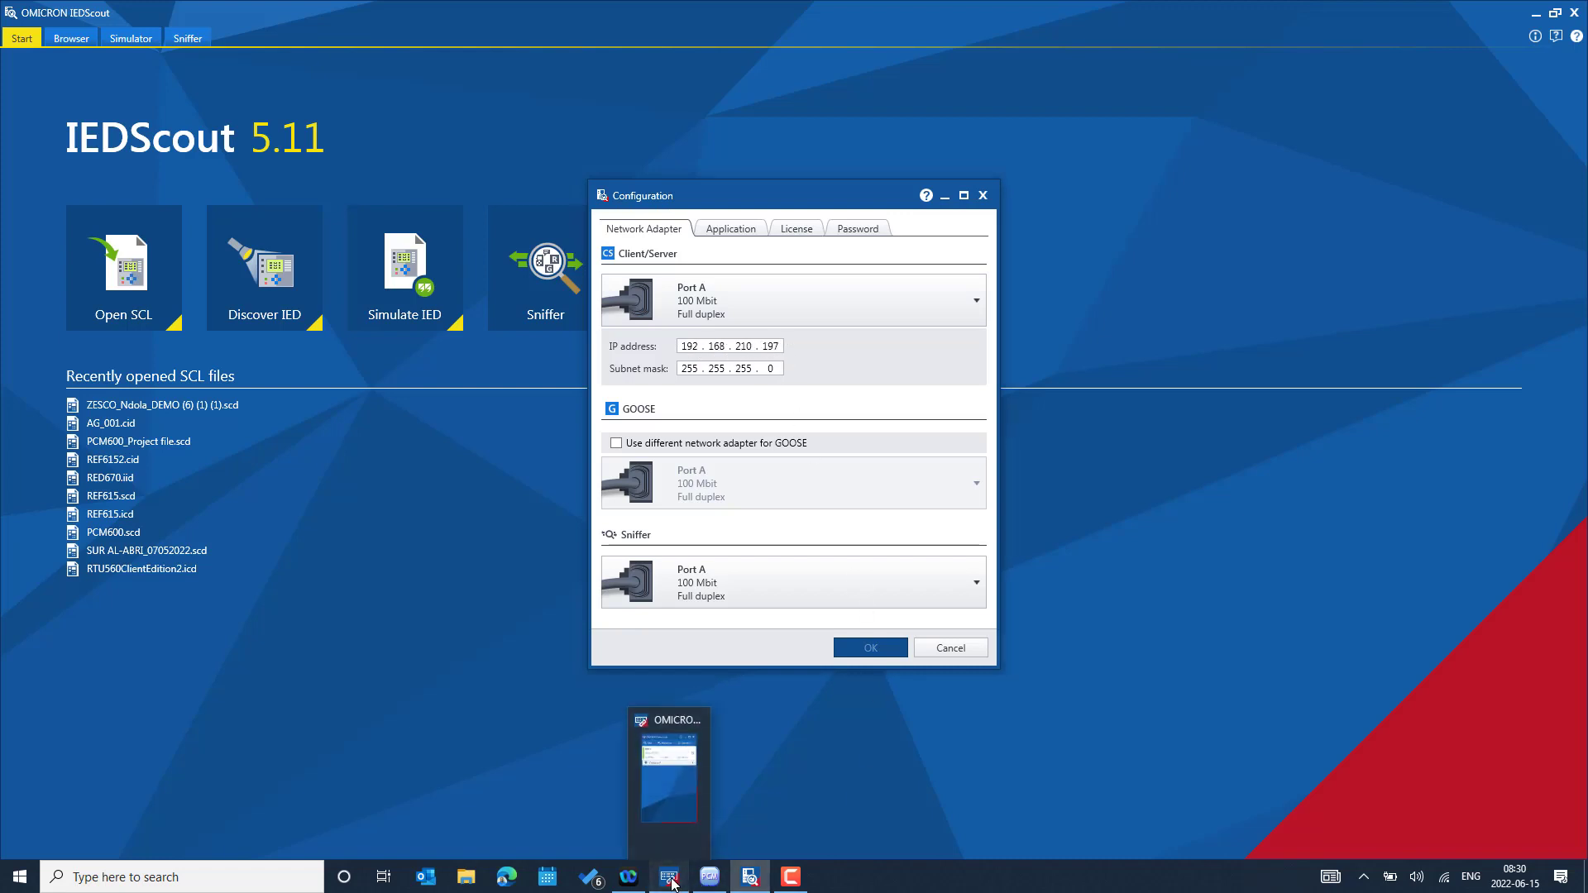
{"action": "left_click", "coordinate": [673, 884]}
Switch to PCM600 and set up an SCD export of the Substation, replacing PCM600.scd in the StationScout\OMICRON folder.
{"action": "left_click", "coordinate": [703, 878]}
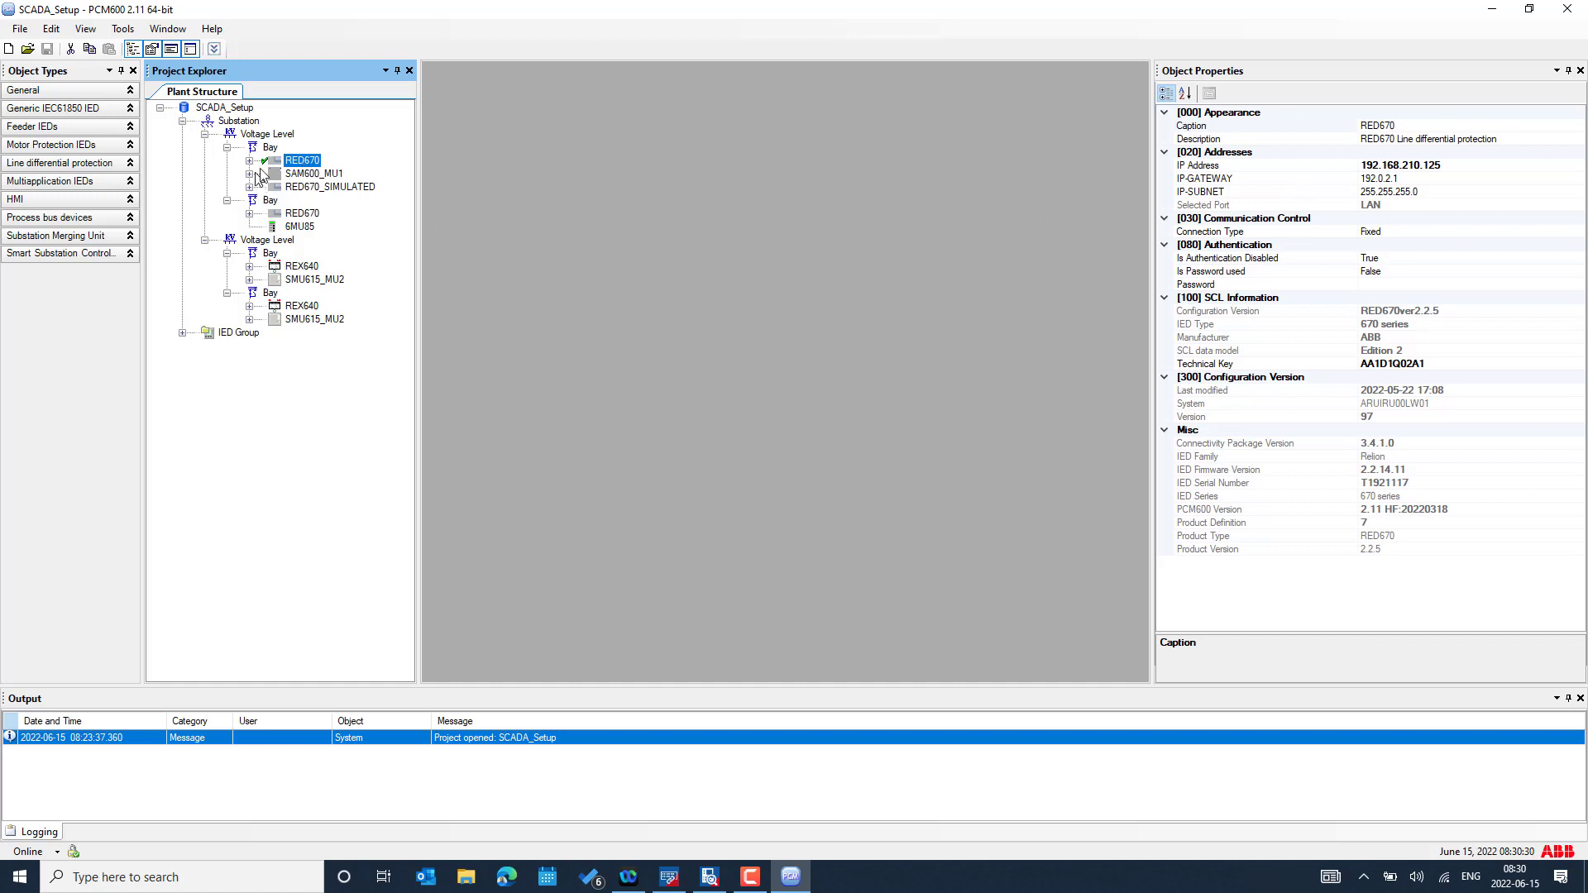
{"action": "left_click", "coordinate": [236, 123]}
{"action": "right_click", "coordinate": [235, 123]}
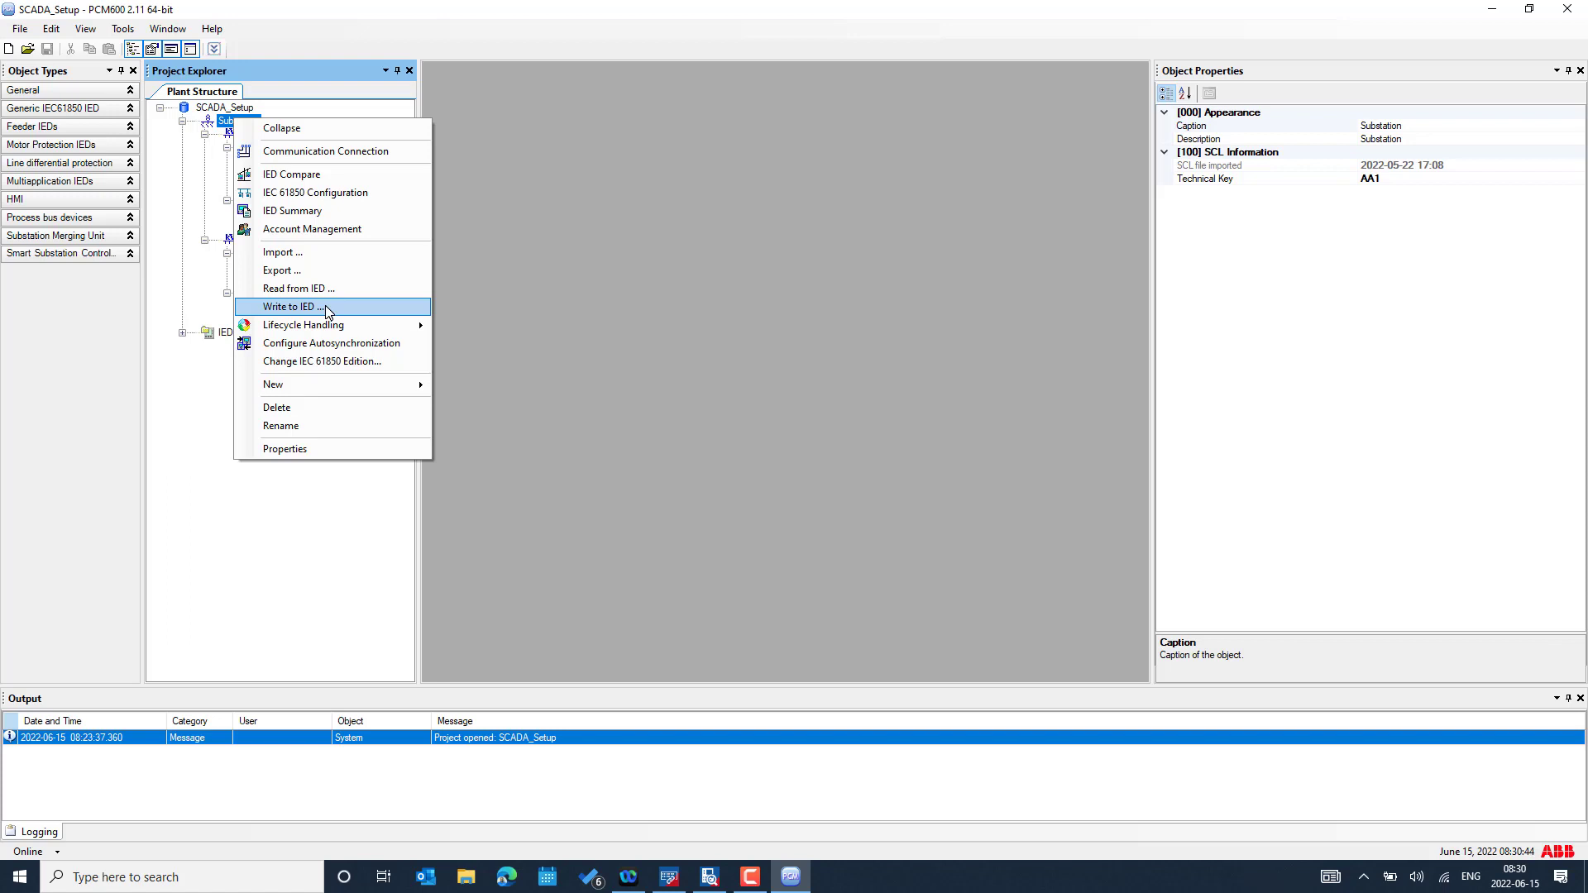
{"action": "left_click", "coordinate": [320, 270]}
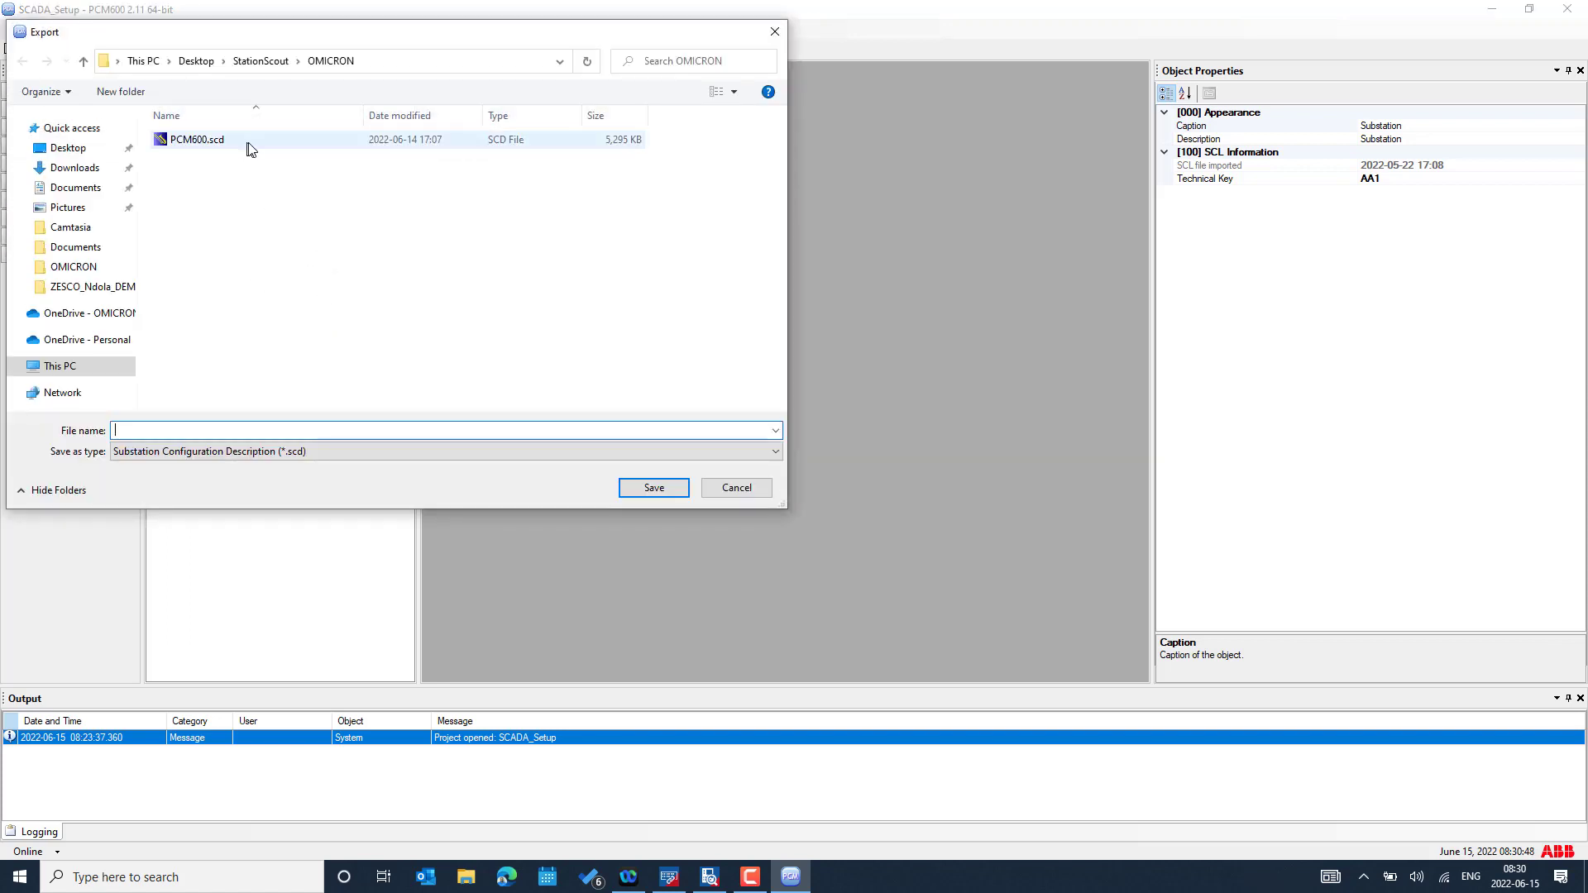
{"action": "left_click", "coordinate": [245, 140]}
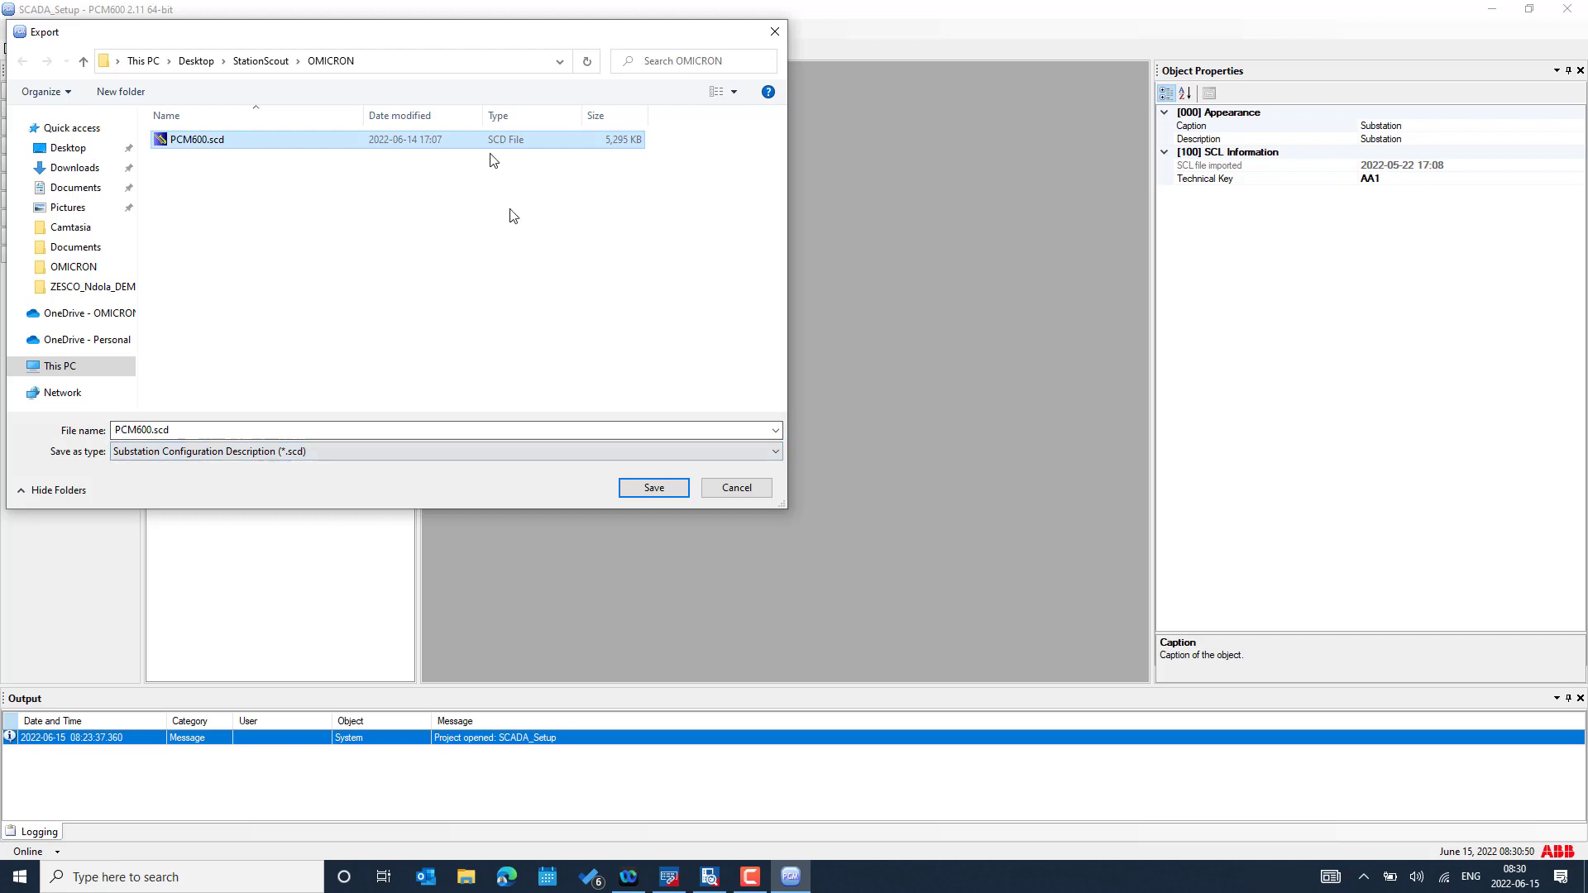
{"action": "left_click", "coordinate": [424, 66]}
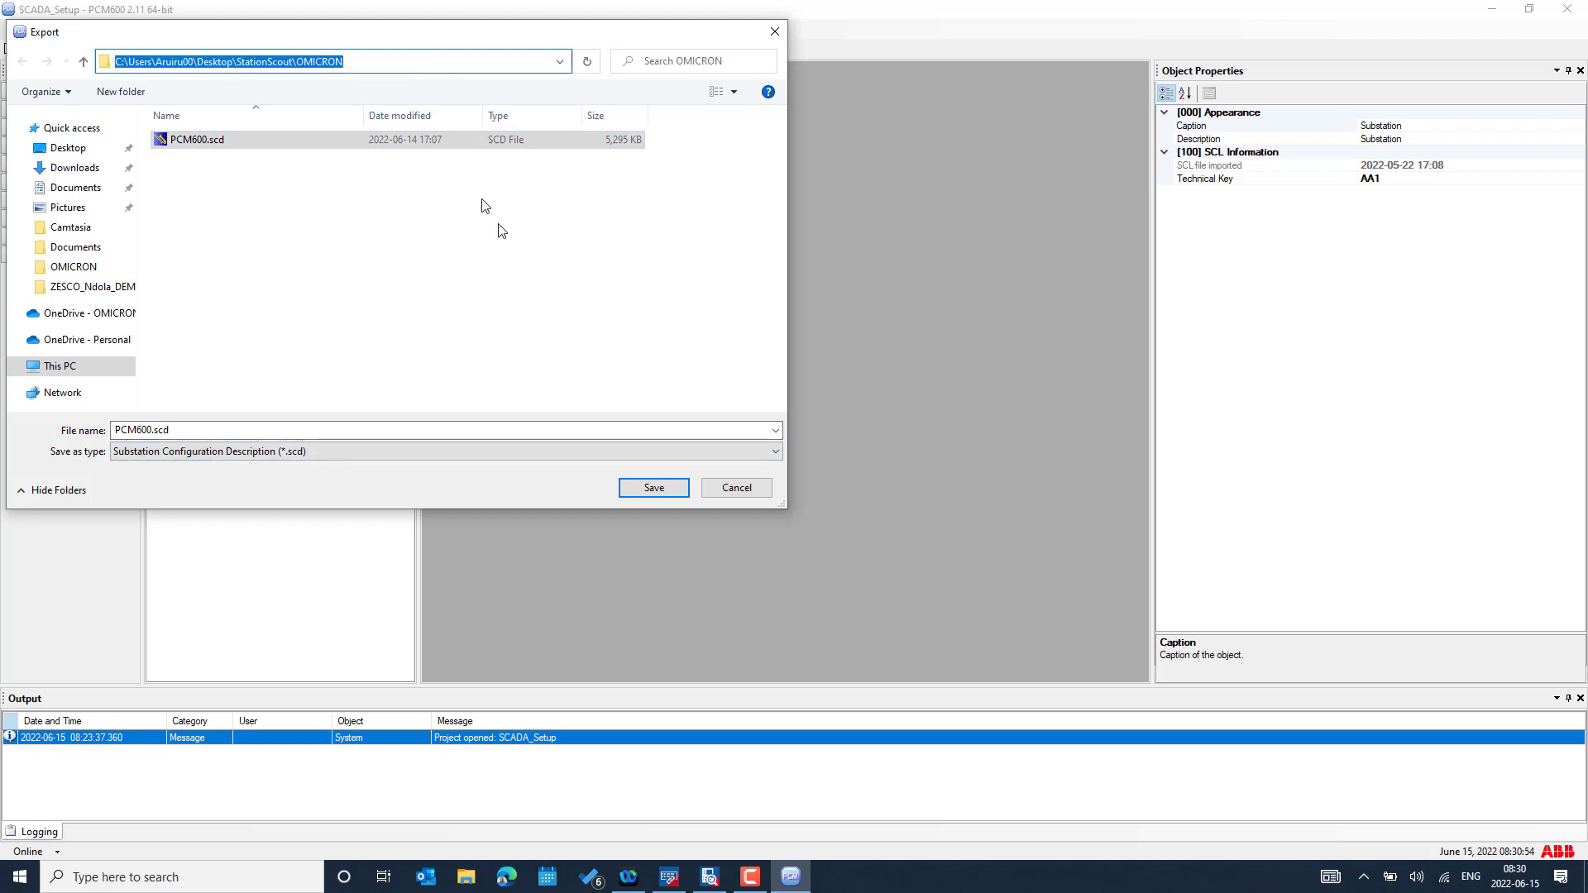
{"action": "left_click", "coordinate": [650, 489]}
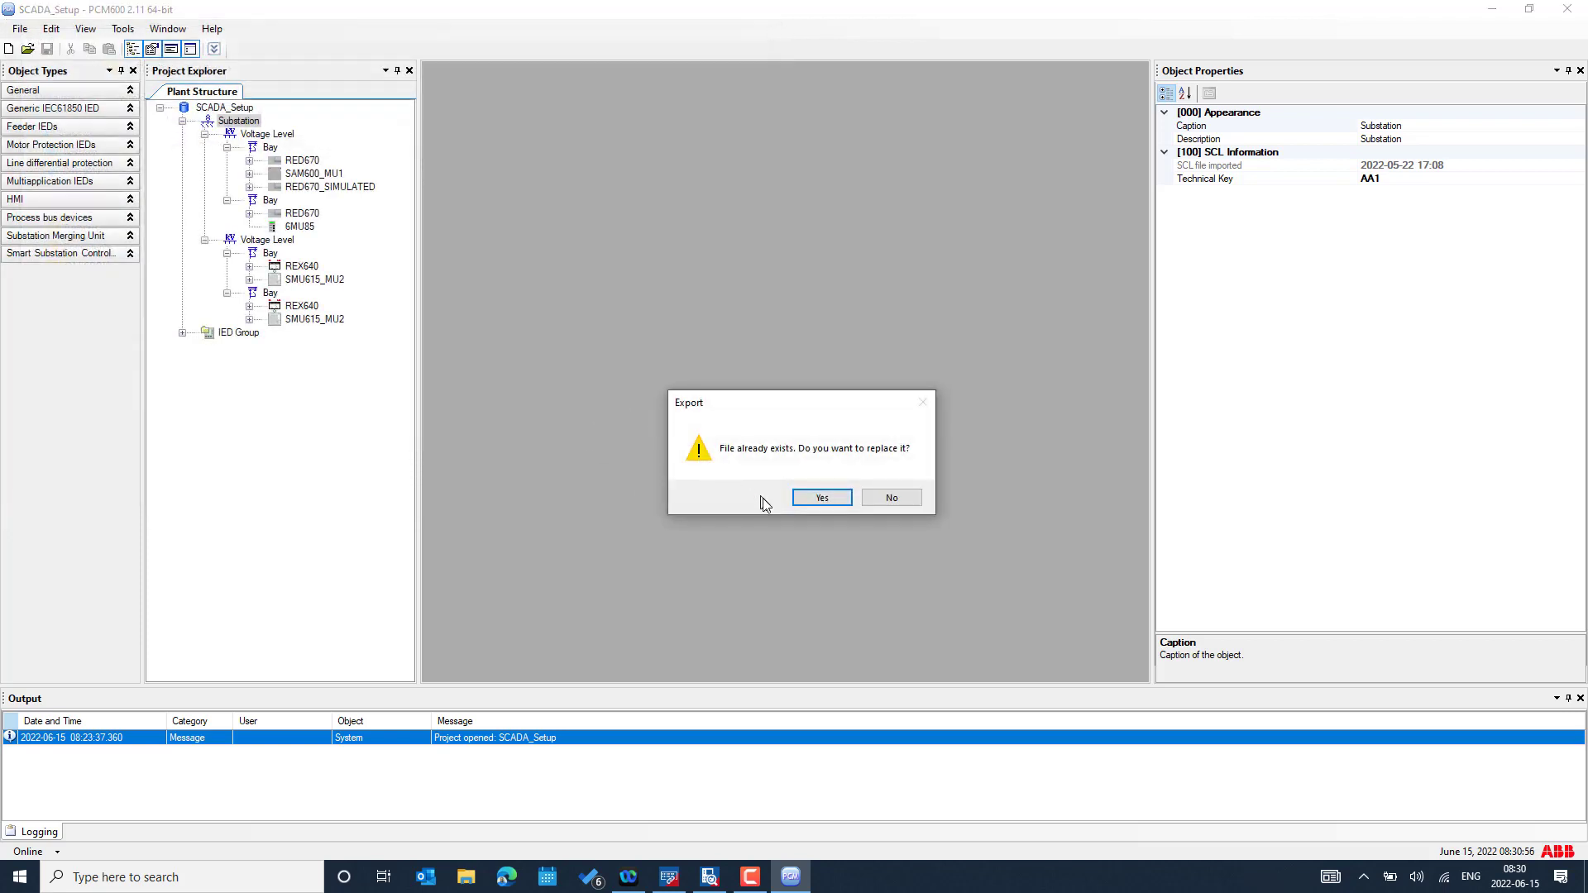
{"action": "left_click", "coordinate": [821, 499]}
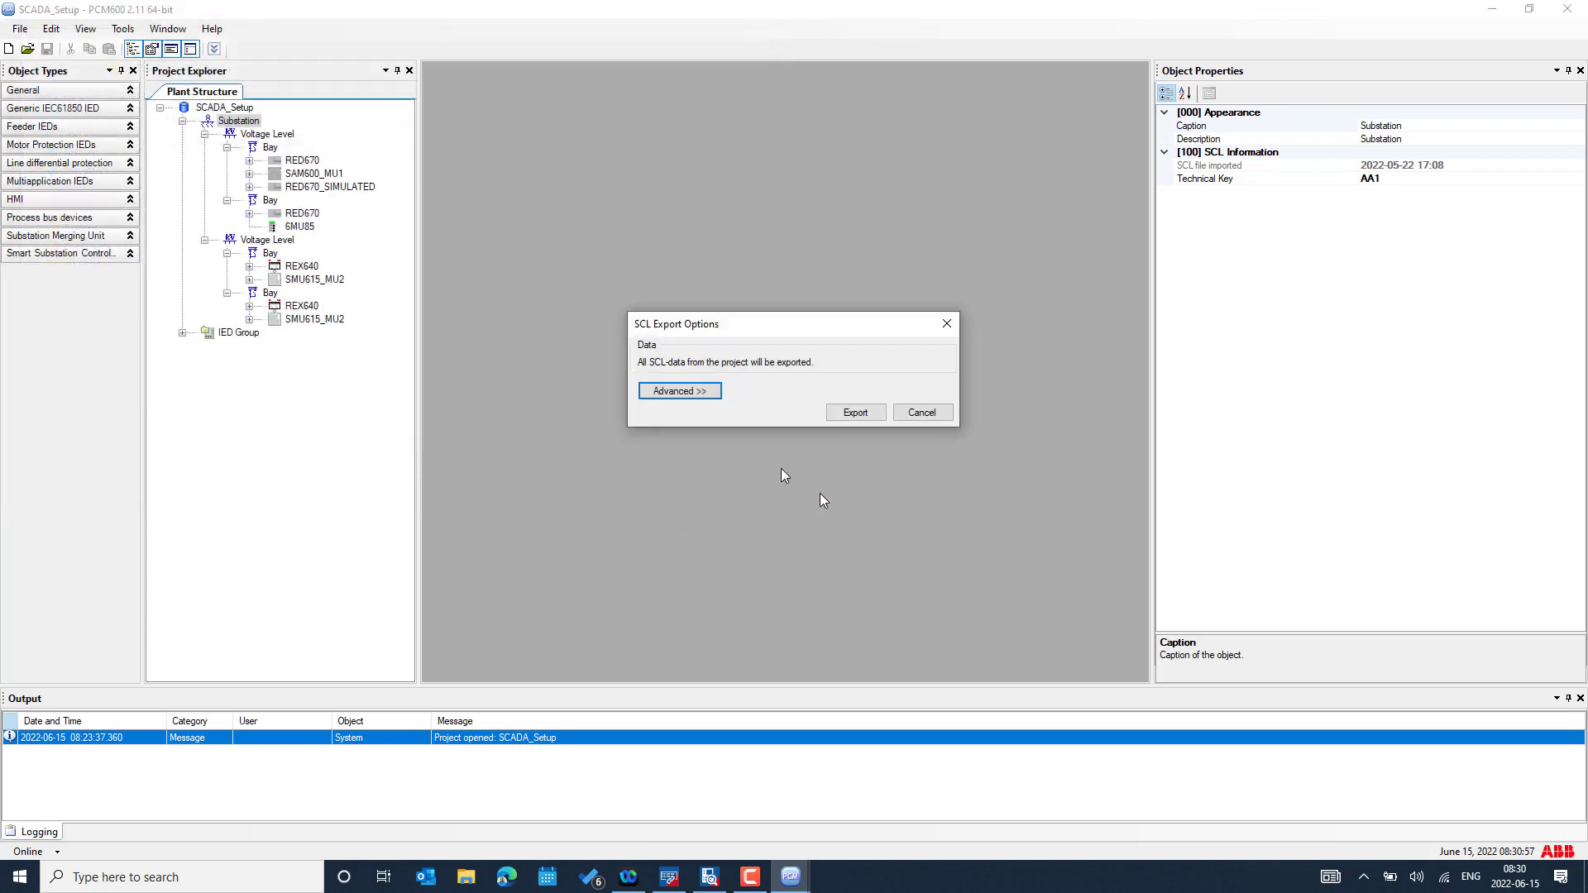
Export the SCL data with IEC61850 Edition 2.1 and check the export entry in the output log.
{"action": "left_click", "coordinate": [676, 390]}
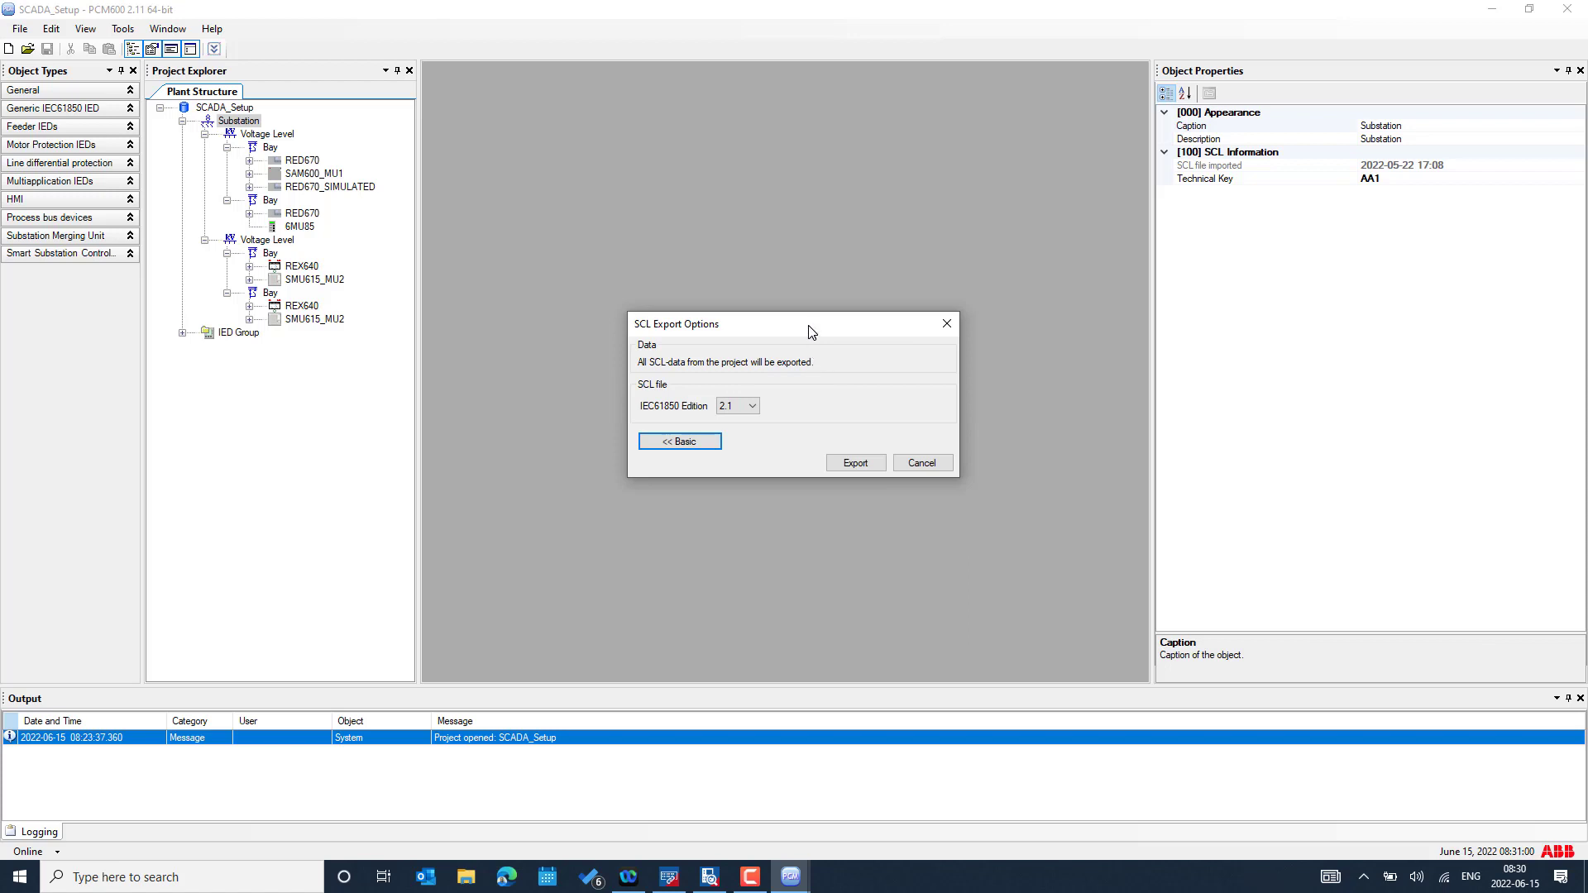
{"action": "left_click", "coordinate": [751, 412]}
{"action": "left_click", "coordinate": [856, 464]}
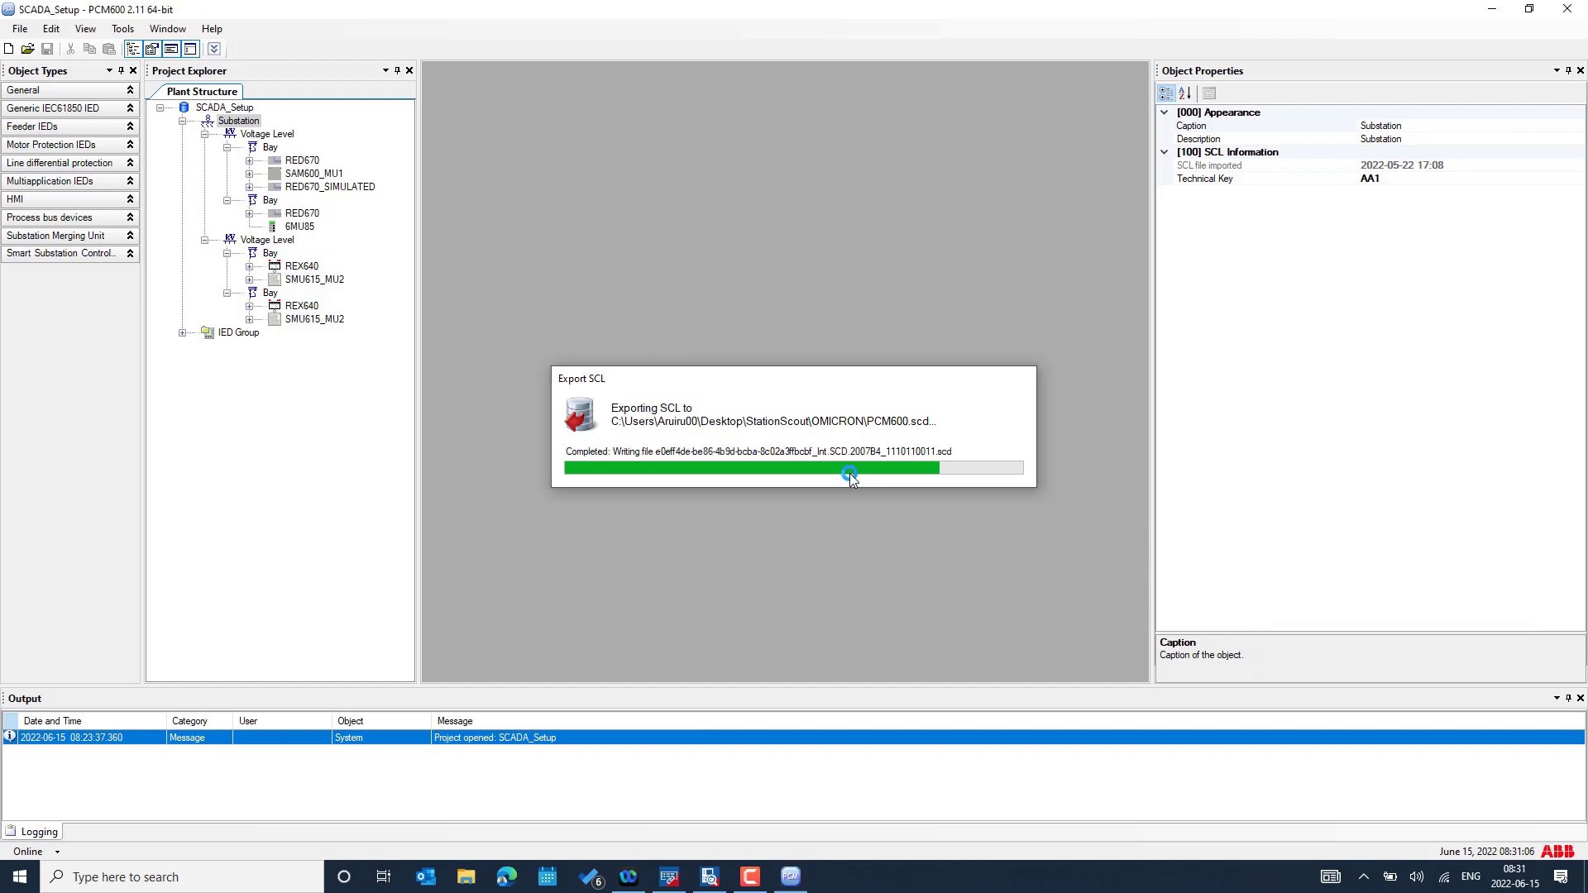
{"action": "left_click", "coordinate": [784, 754]}
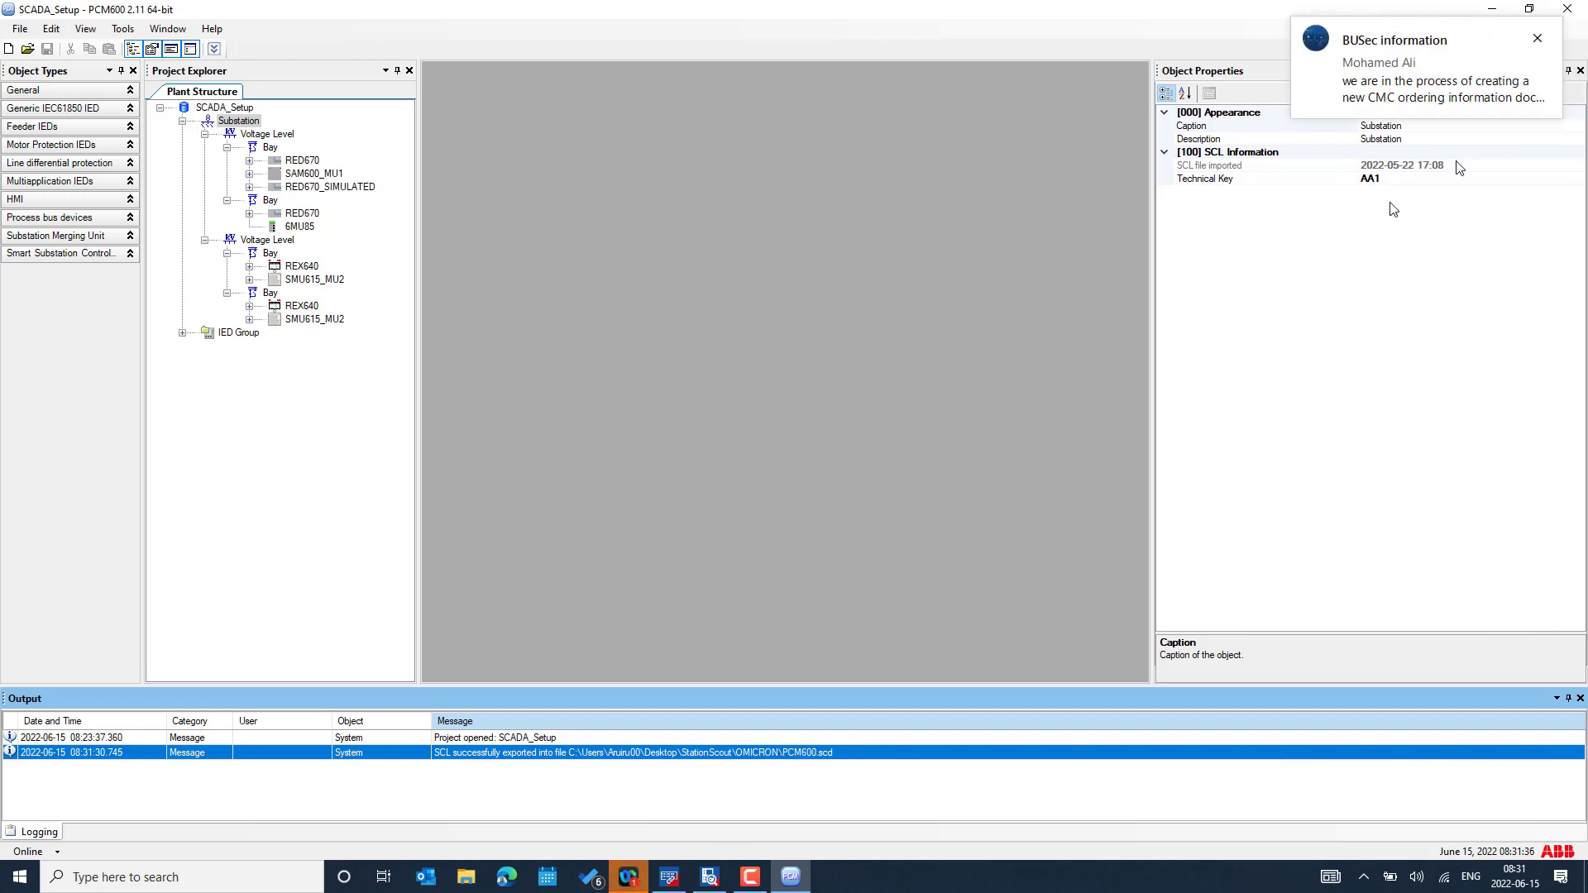
{"action": "left_click", "coordinate": [1536, 38]}
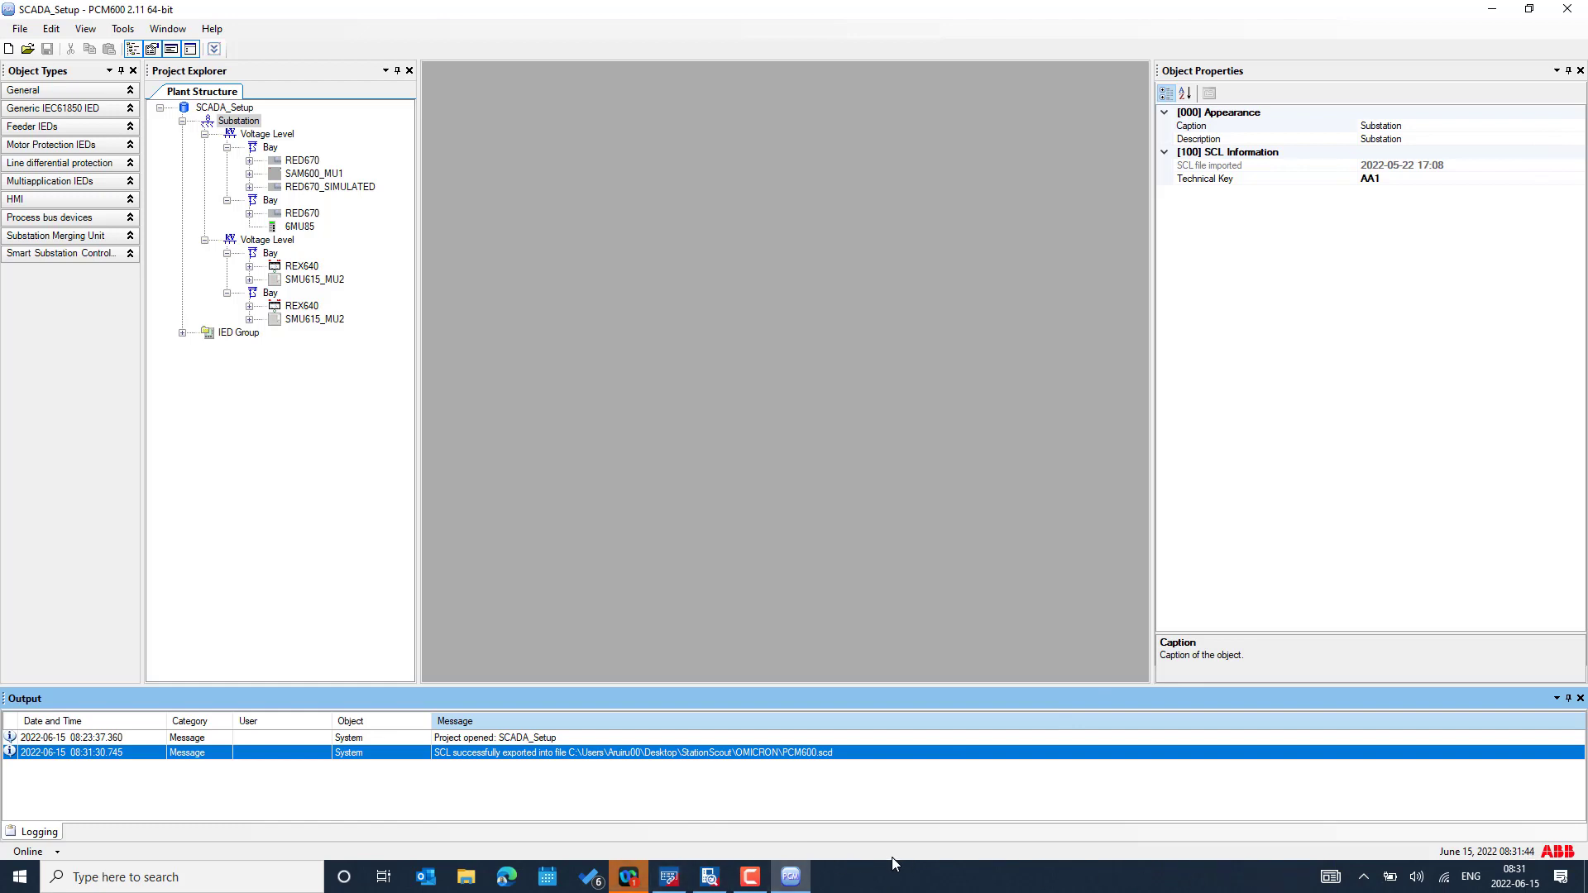
Return to IEDScout, cancel the Configuration dialog, and open PCM600.scd for IED simulation.
{"action": "left_click", "coordinate": [711, 879]}
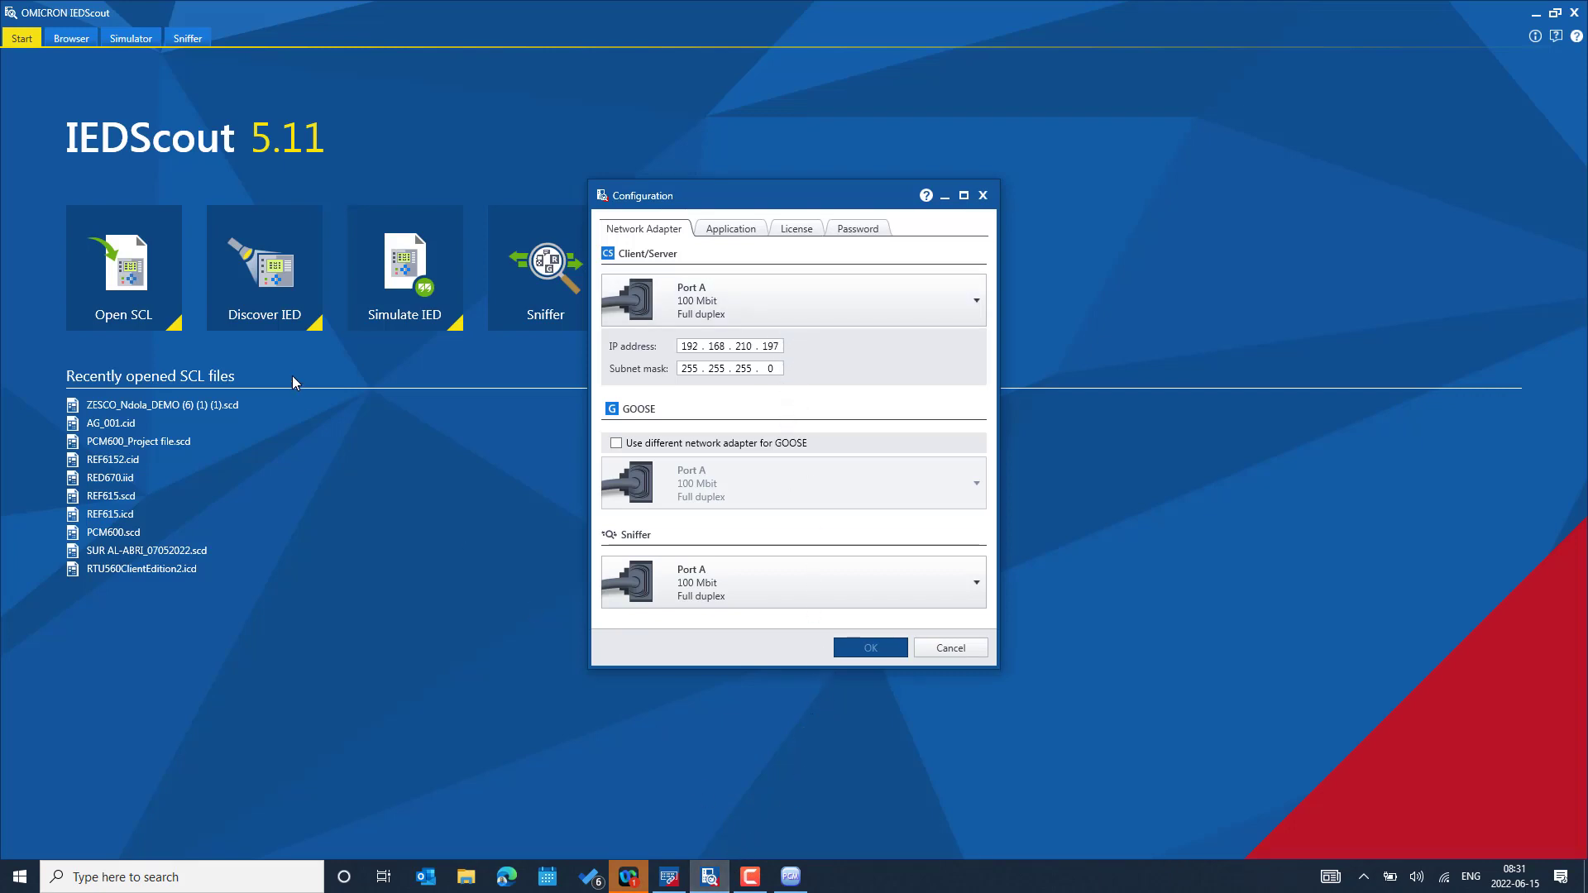
{"action": "left_click", "coordinate": [941, 649]}
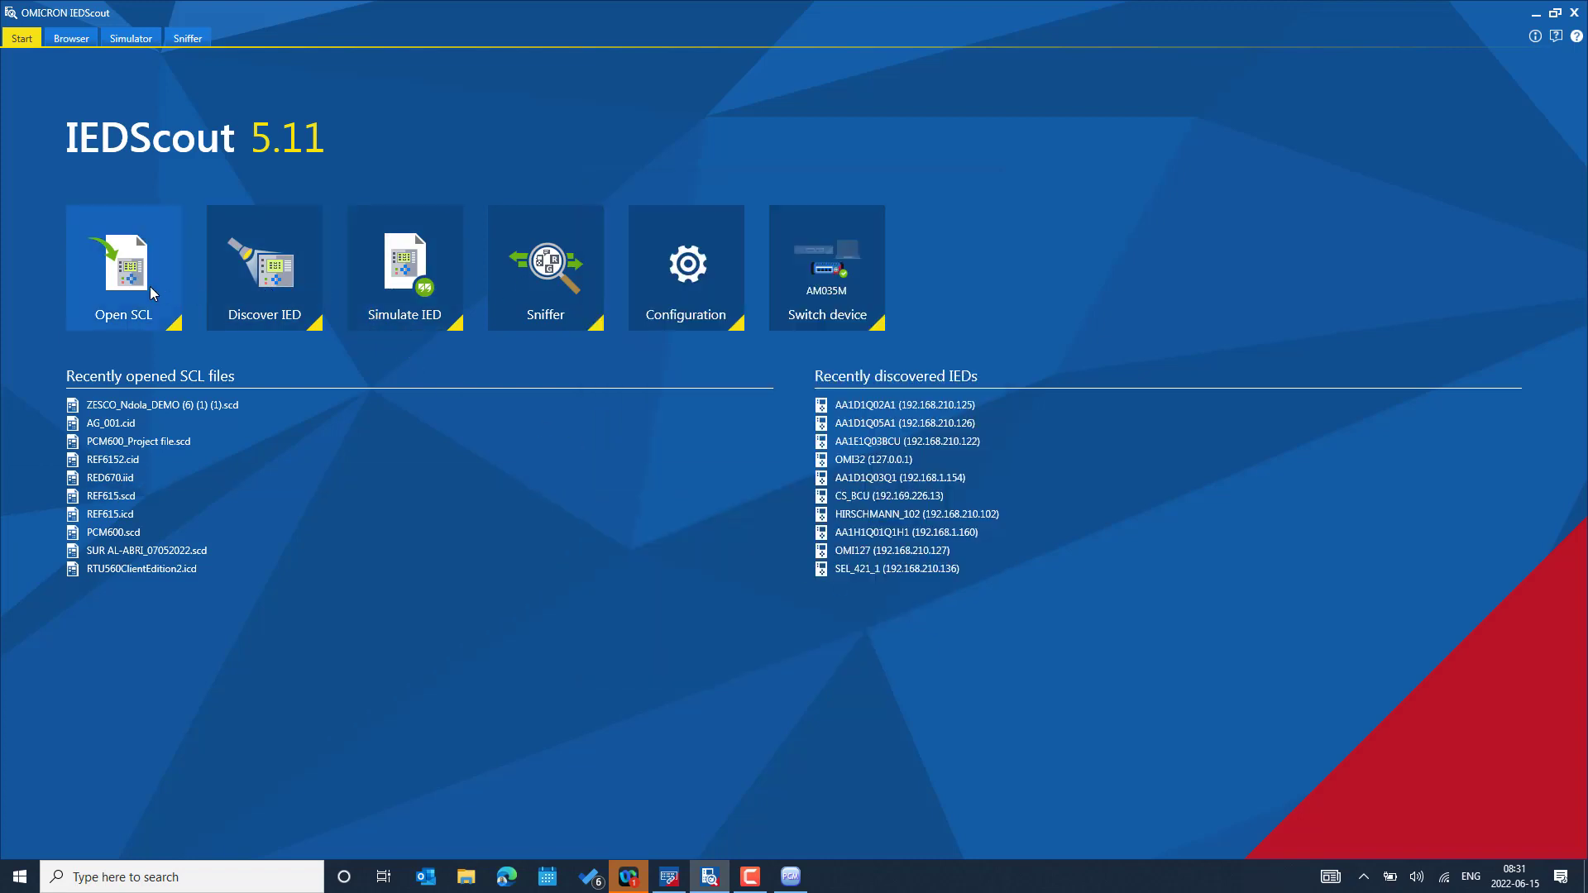
{"action": "left_click", "coordinate": [423, 299]}
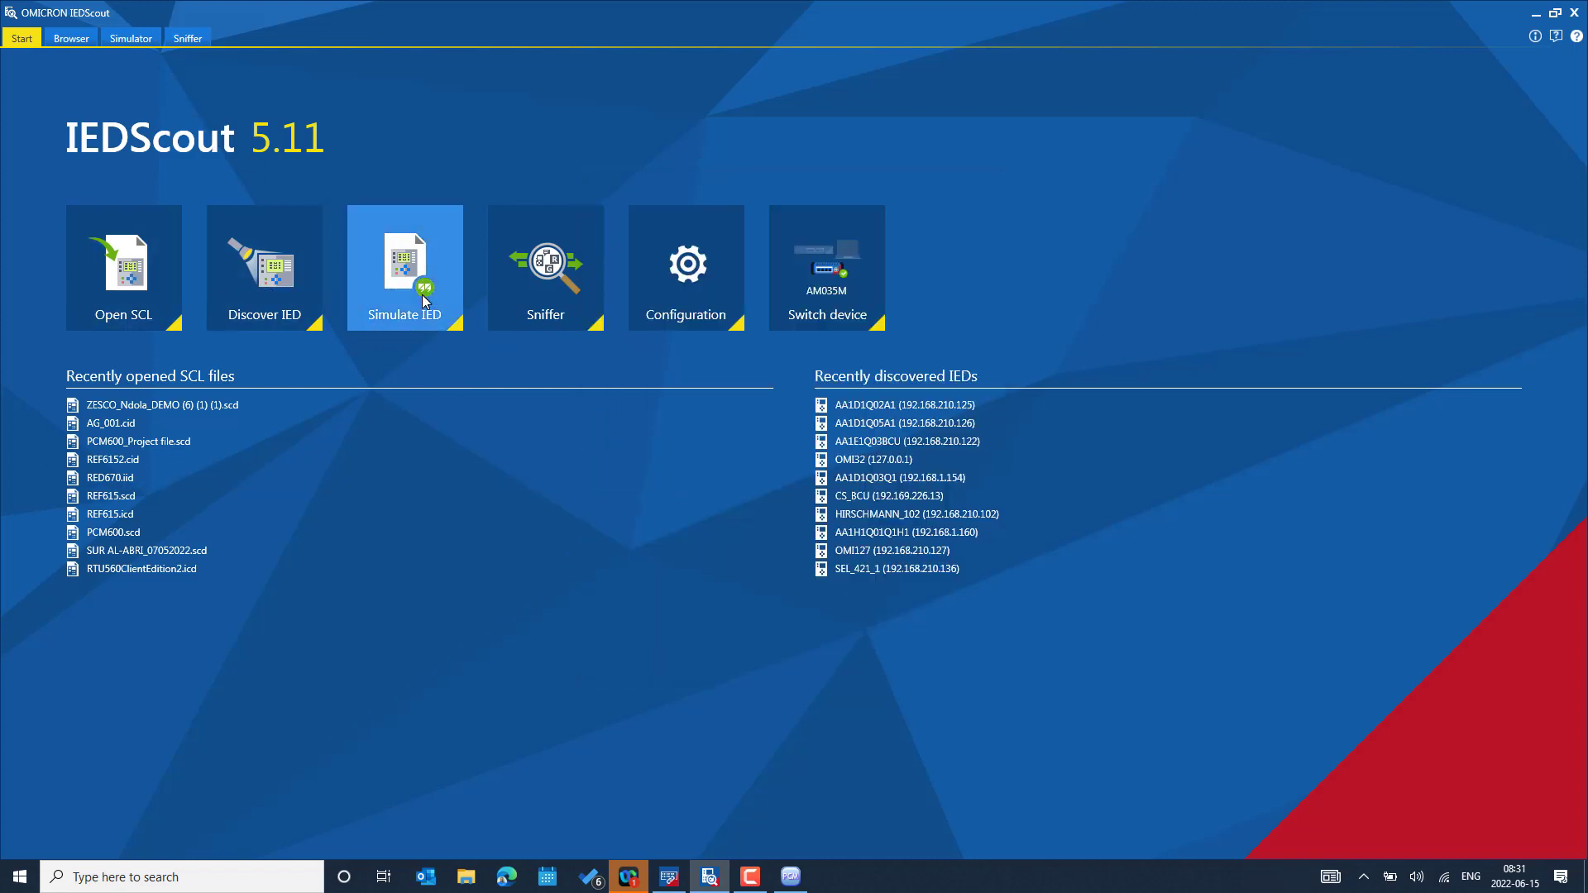
{"action": "left_click", "coordinate": [197, 121]}
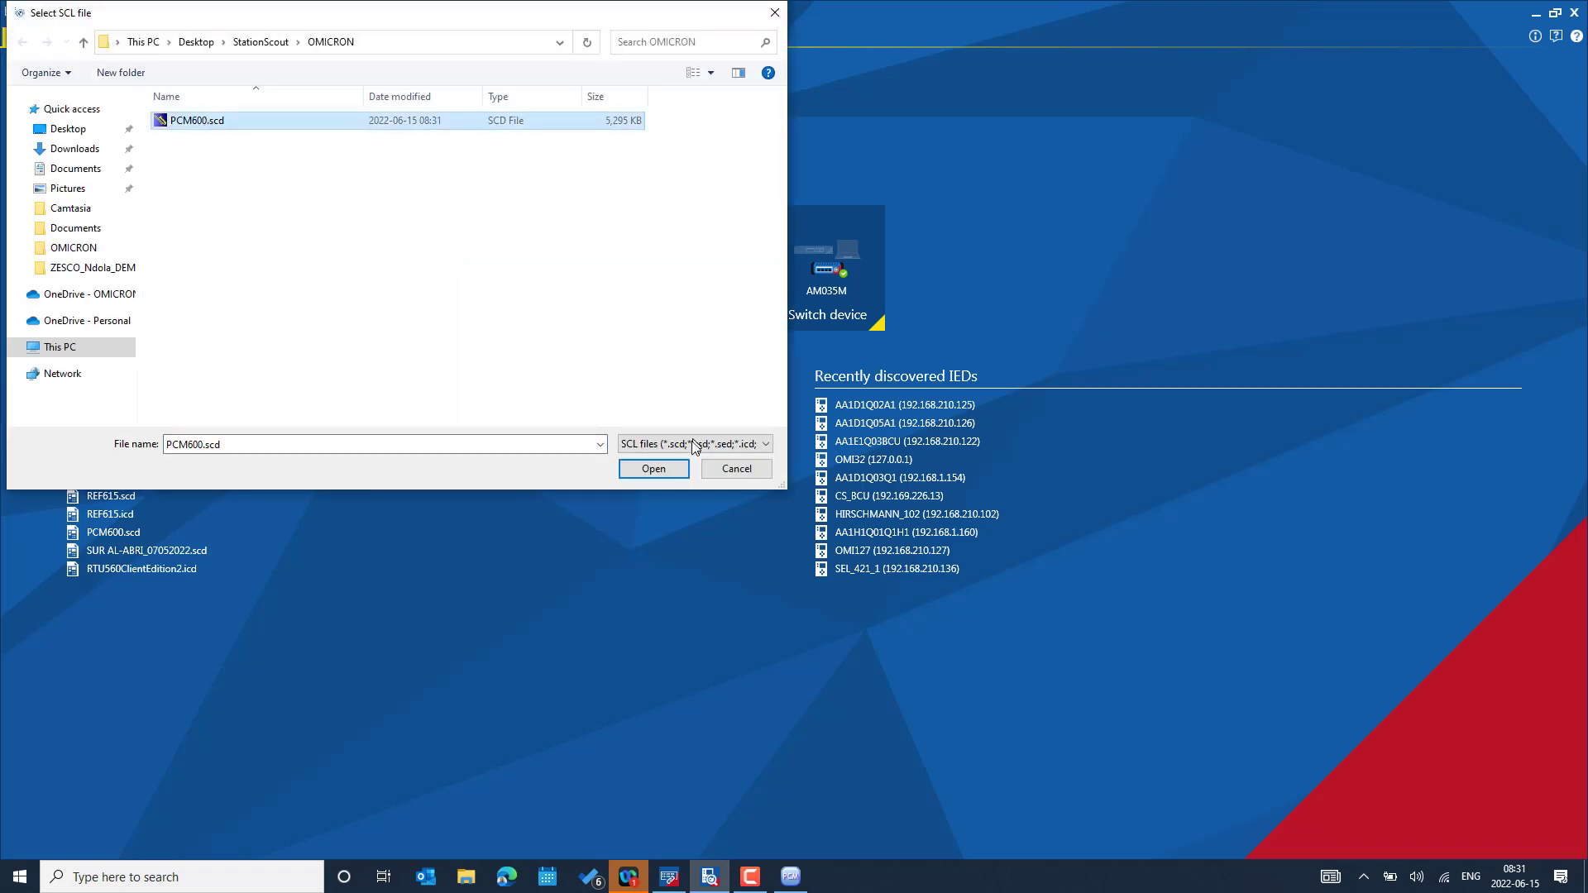
{"action": "left_click", "coordinate": [667, 466]}
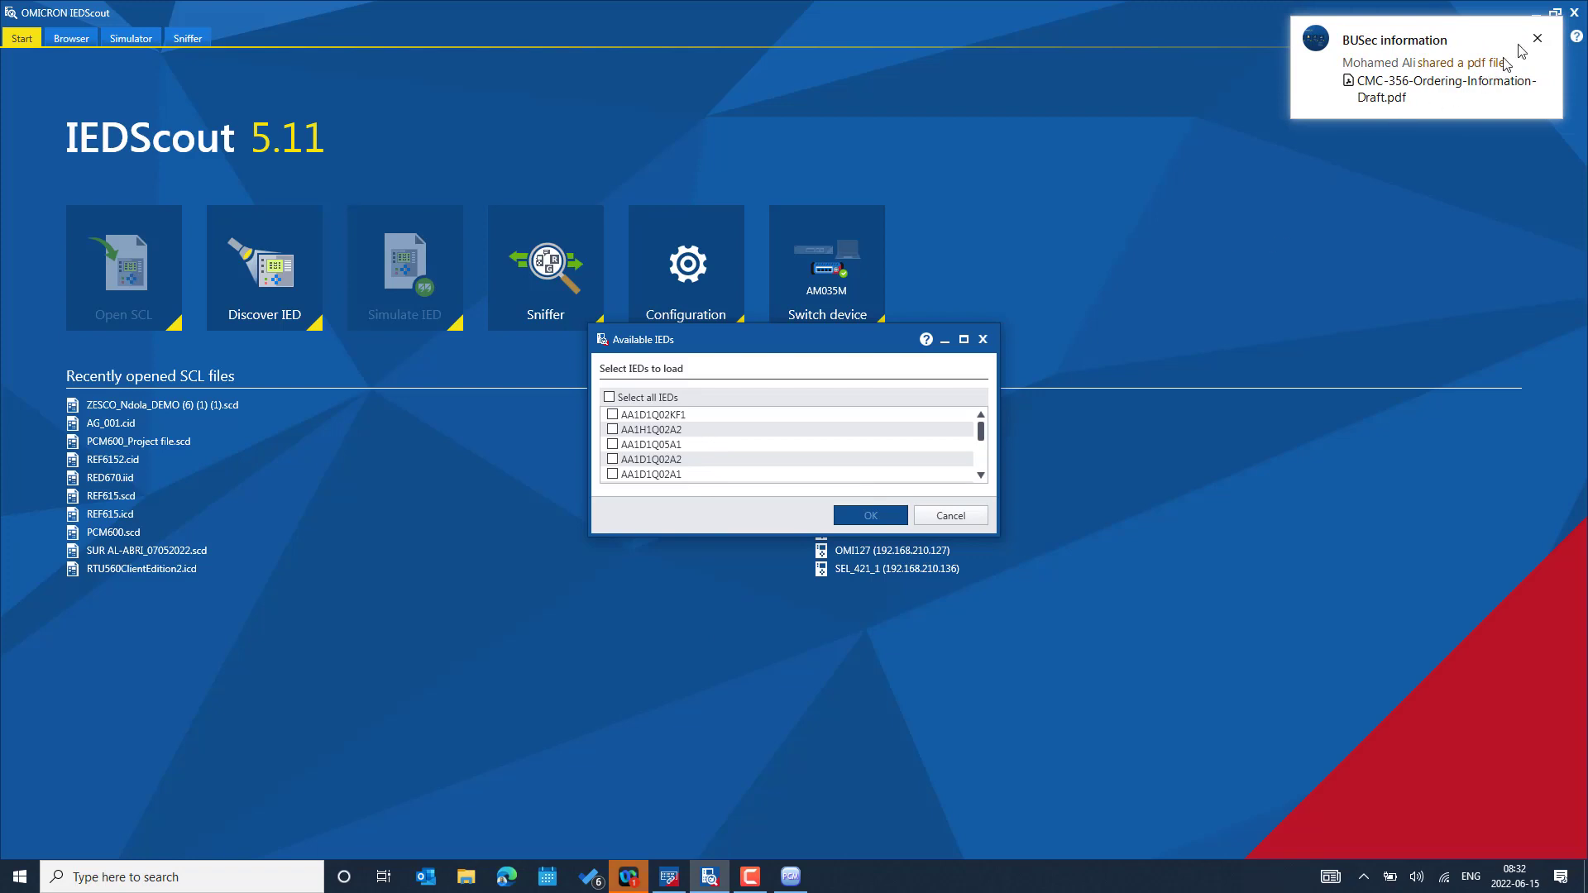
Dismiss the chat notification and exit Webex running in the background.
{"action": "left_click", "coordinate": [1536, 38]}
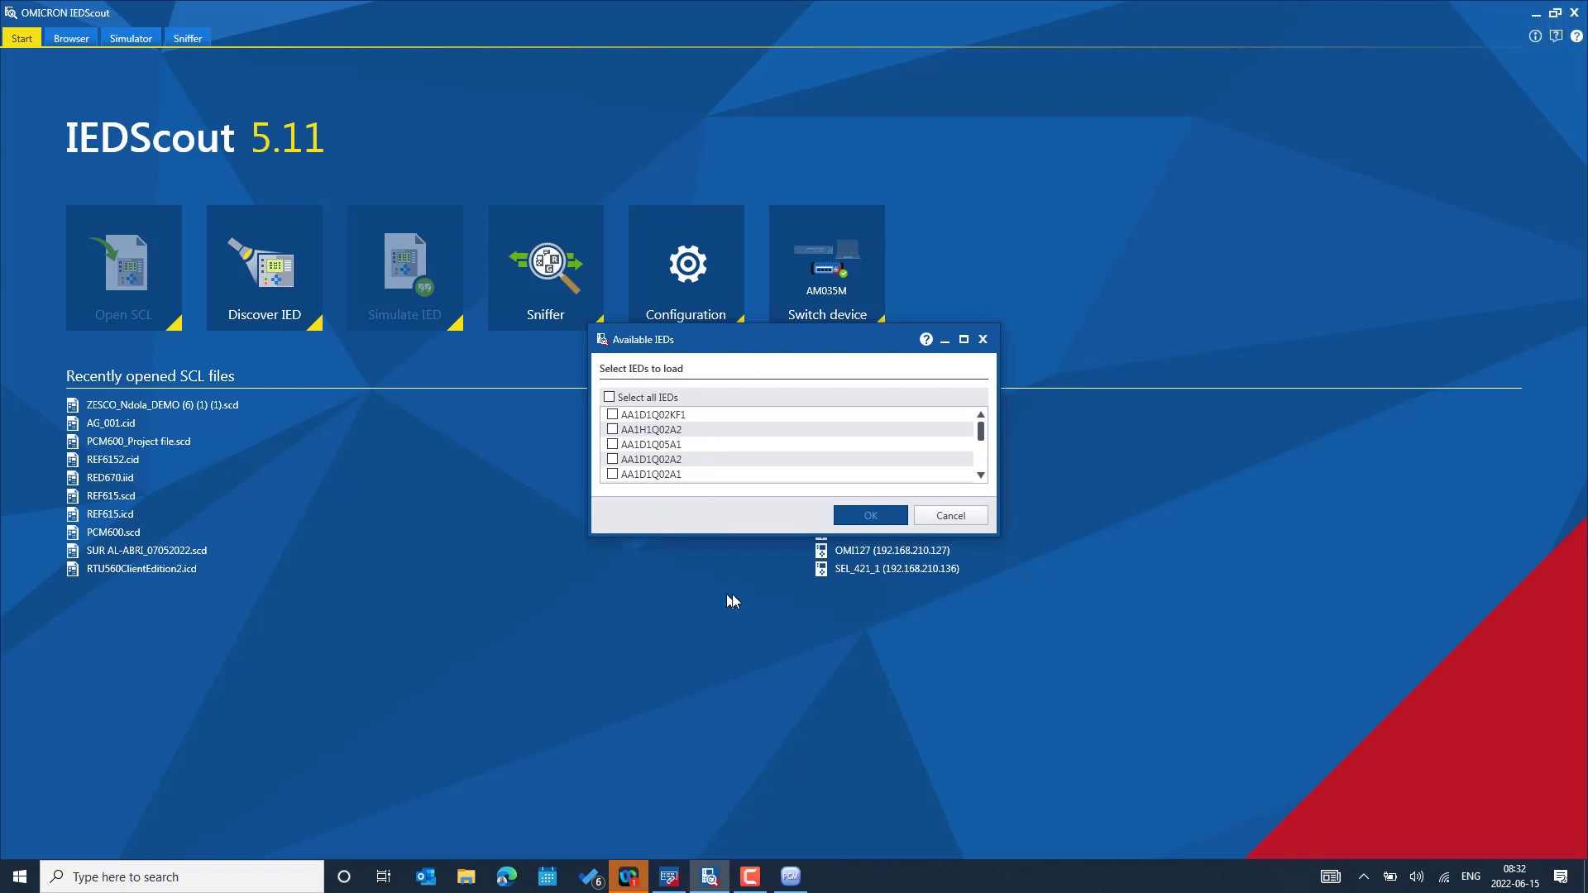
{"action": "left_click", "coordinate": [1363, 881]}
{"action": "right_click", "coordinate": [1363, 777]}
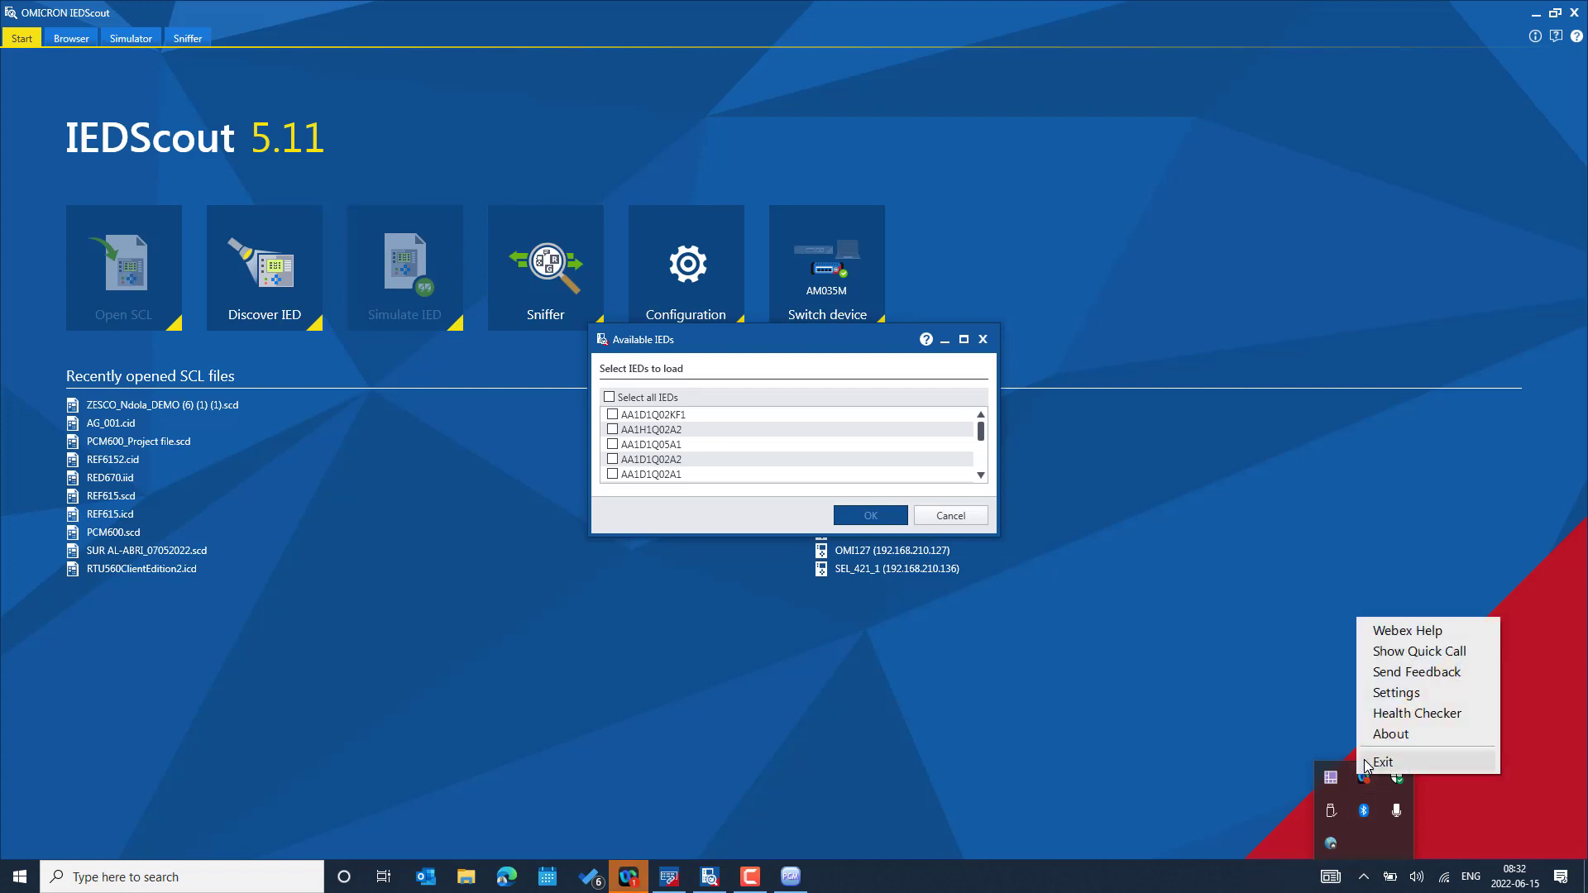
{"action": "left_click", "coordinate": [1370, 760]}
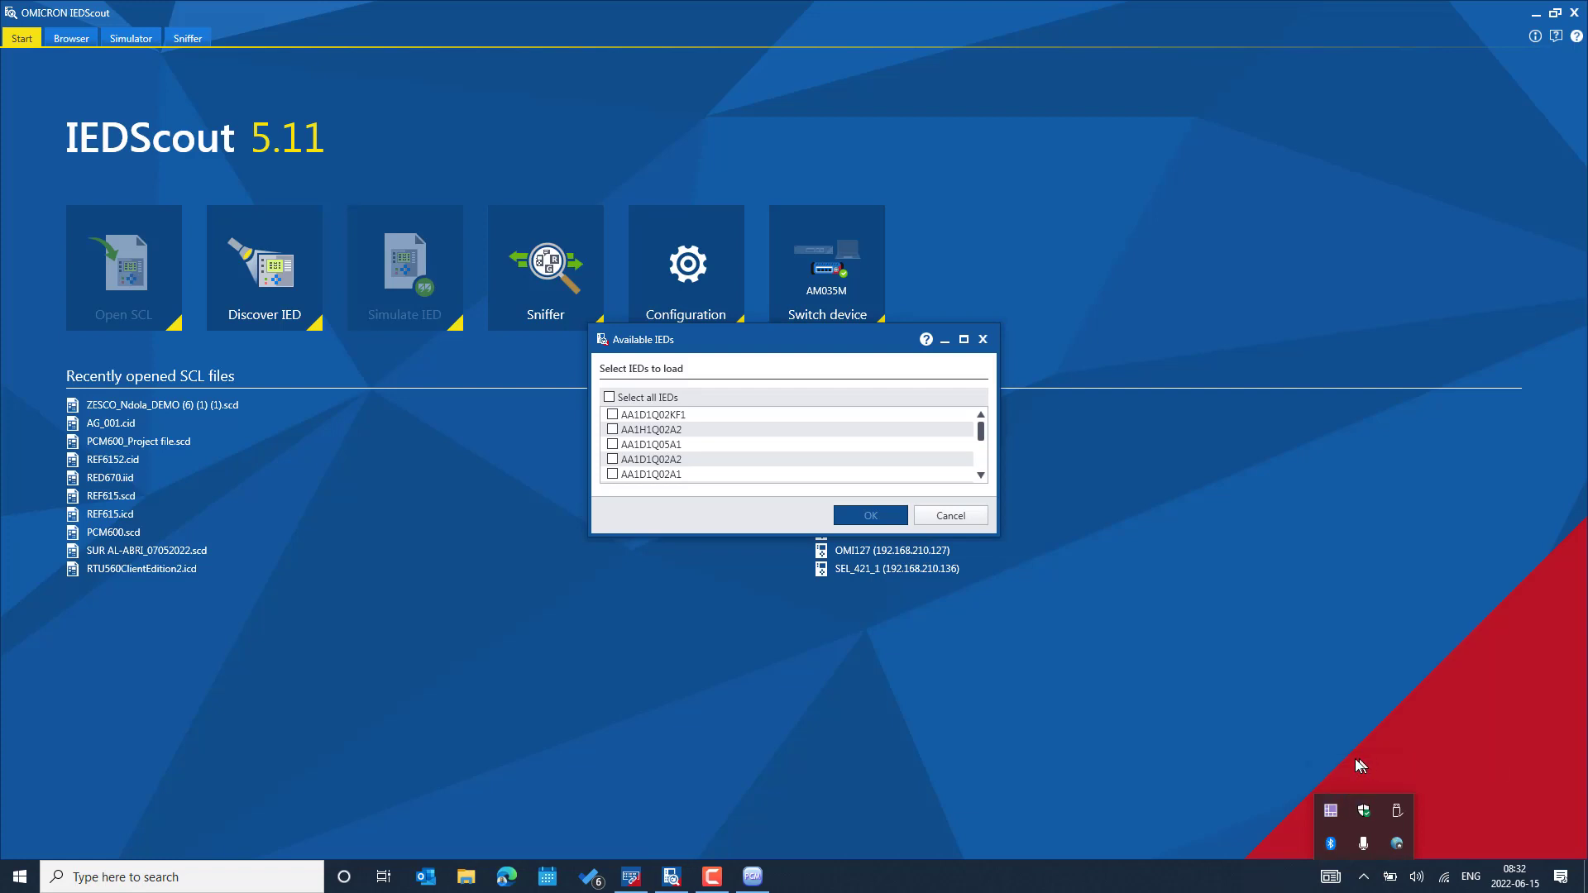
{"action": "left_click", "coordinate": [822, 349]}
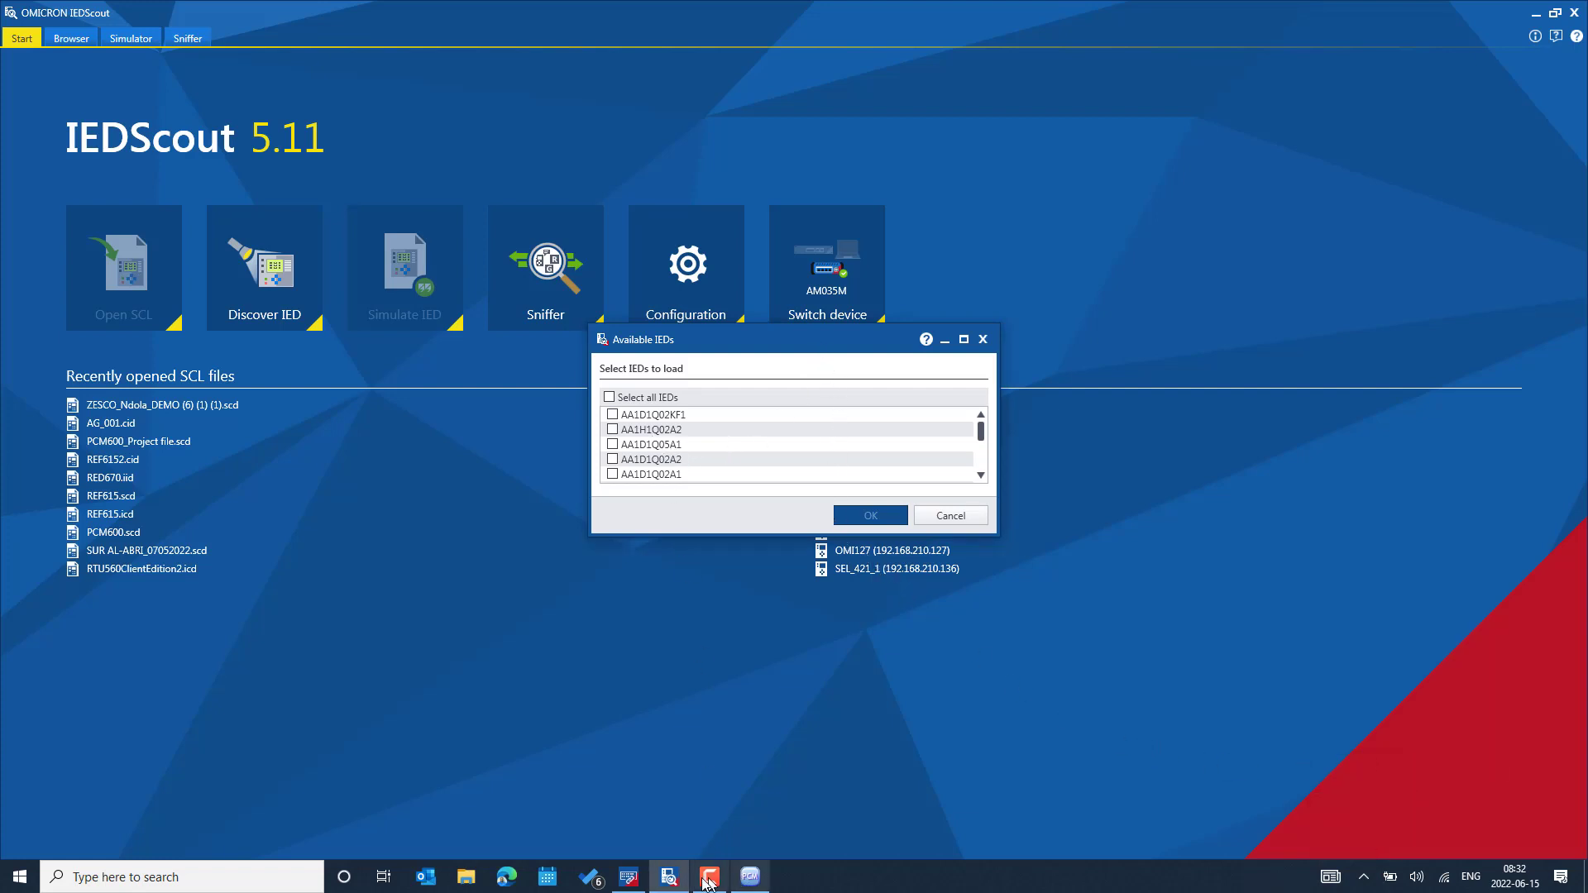
Check the first bay's RED670 IP address and technical key in PCM600, and return to the Available IEDs list.
{"action": "left_click", "coordinate": [749, 877]}
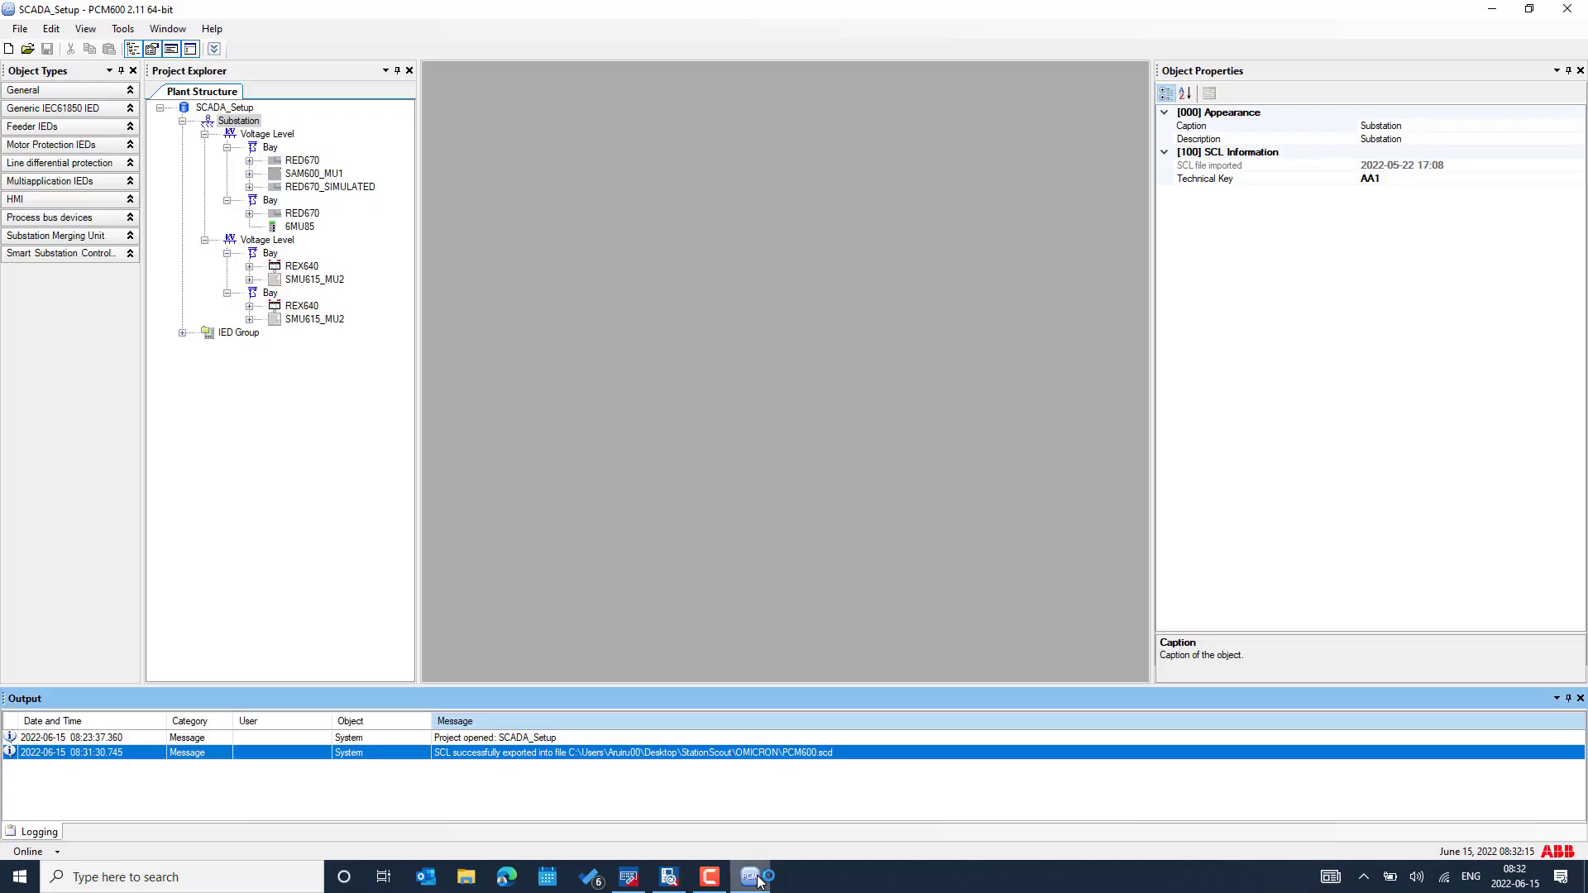
{"action": "left_click", "coordinate": [299, 161]}
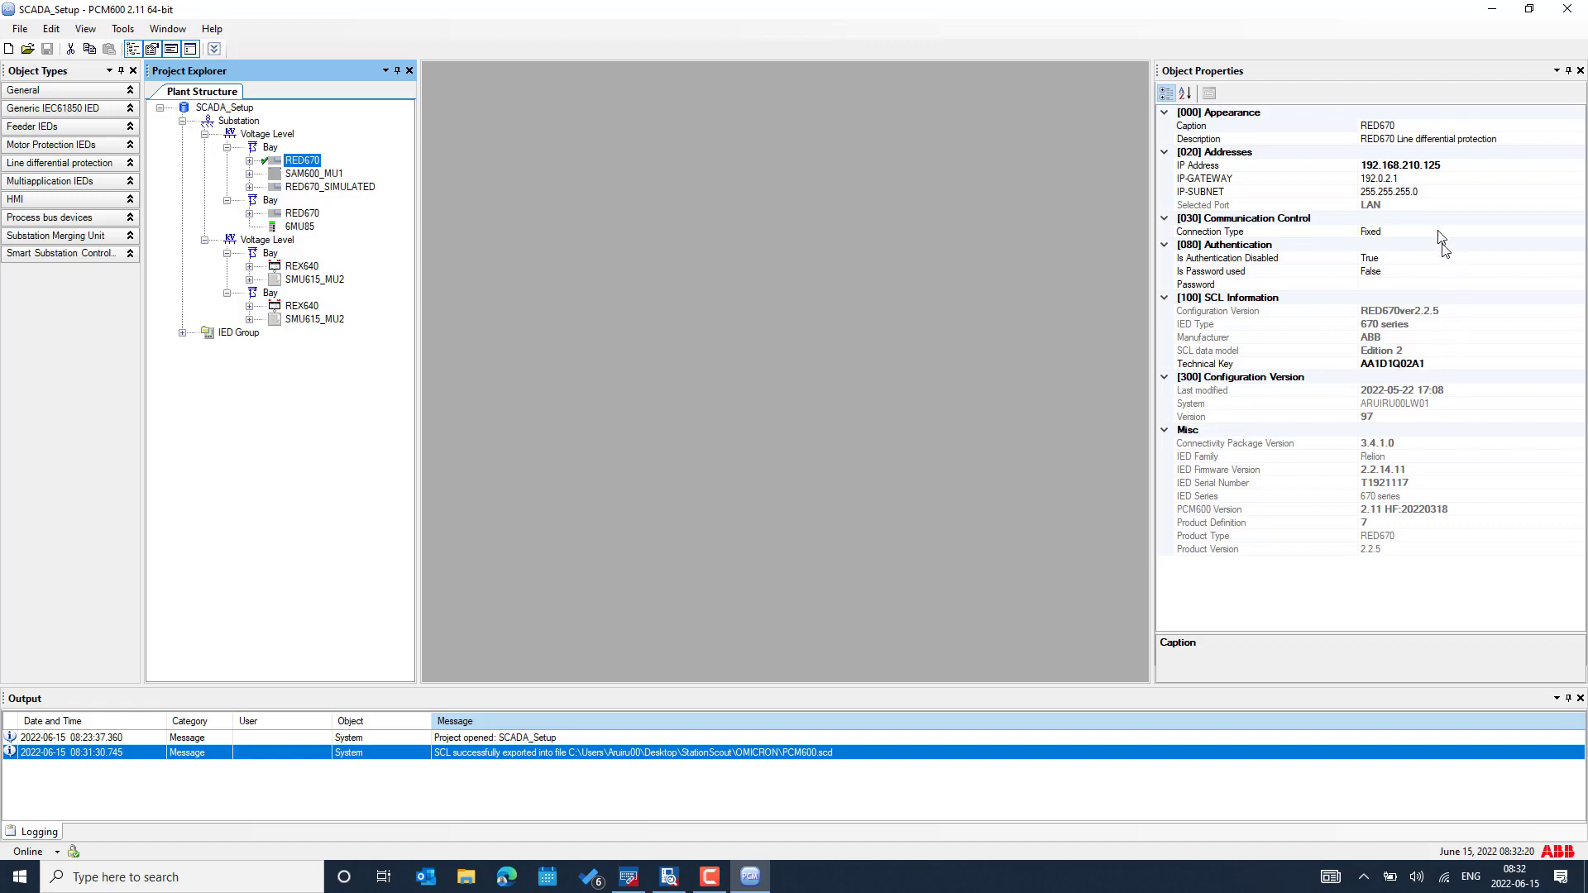
{"action": "left_click", "coordinate": [1493, 10]}
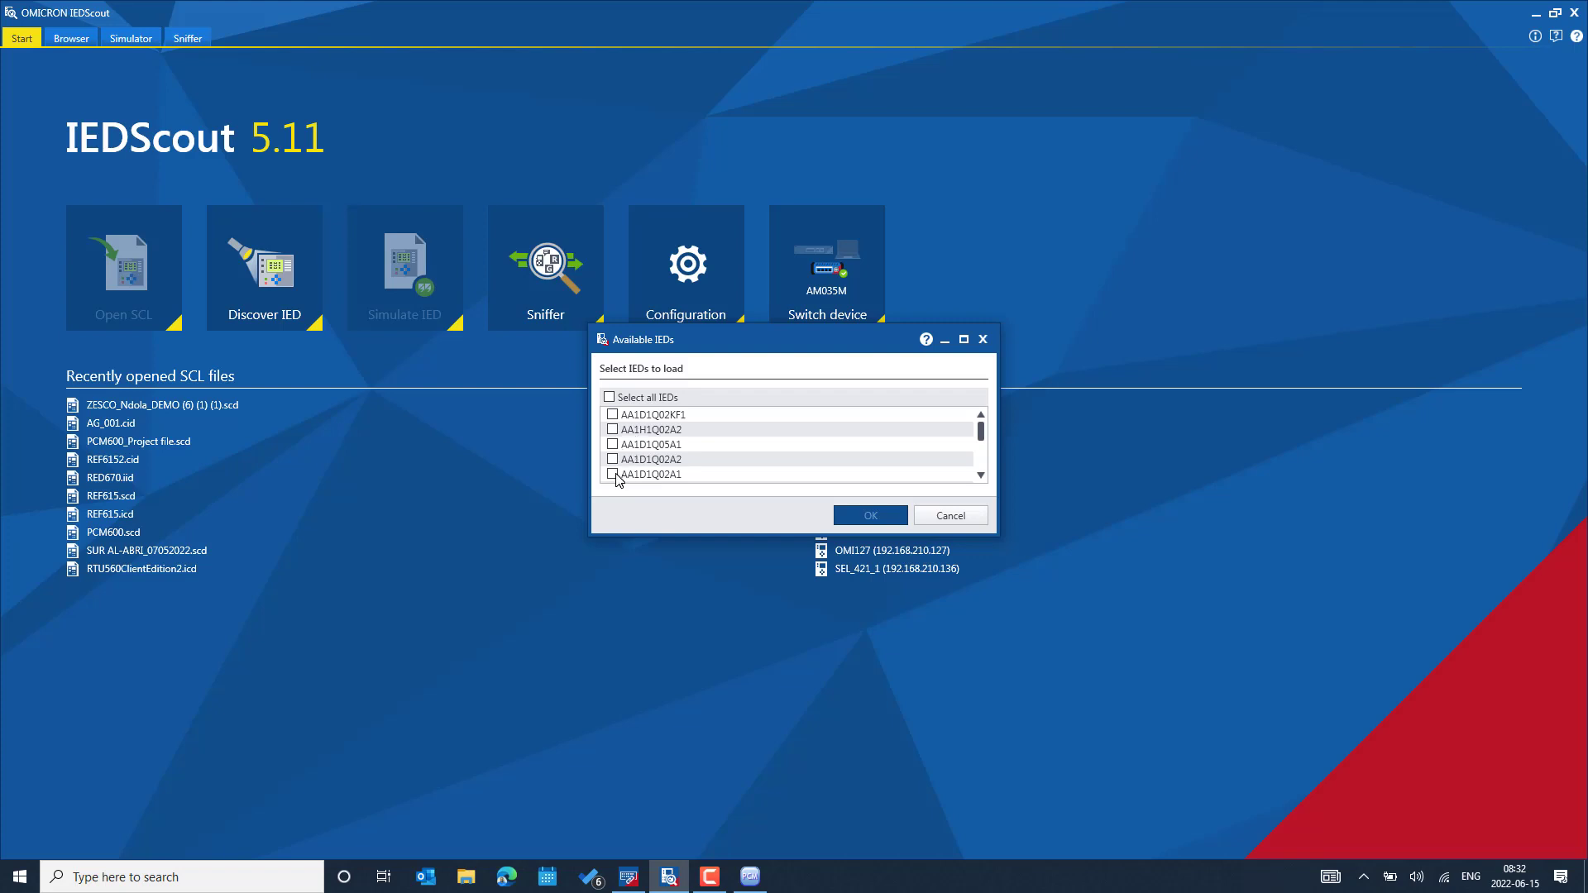
Load IED AA1D1Q02A1 into the simulator, check its simulation server settings, and cancel starting the simulation.
{"action": "left_click", "coordinate": [613, 474]}
{"action": "left_click", "coordinate": [865, 518]}
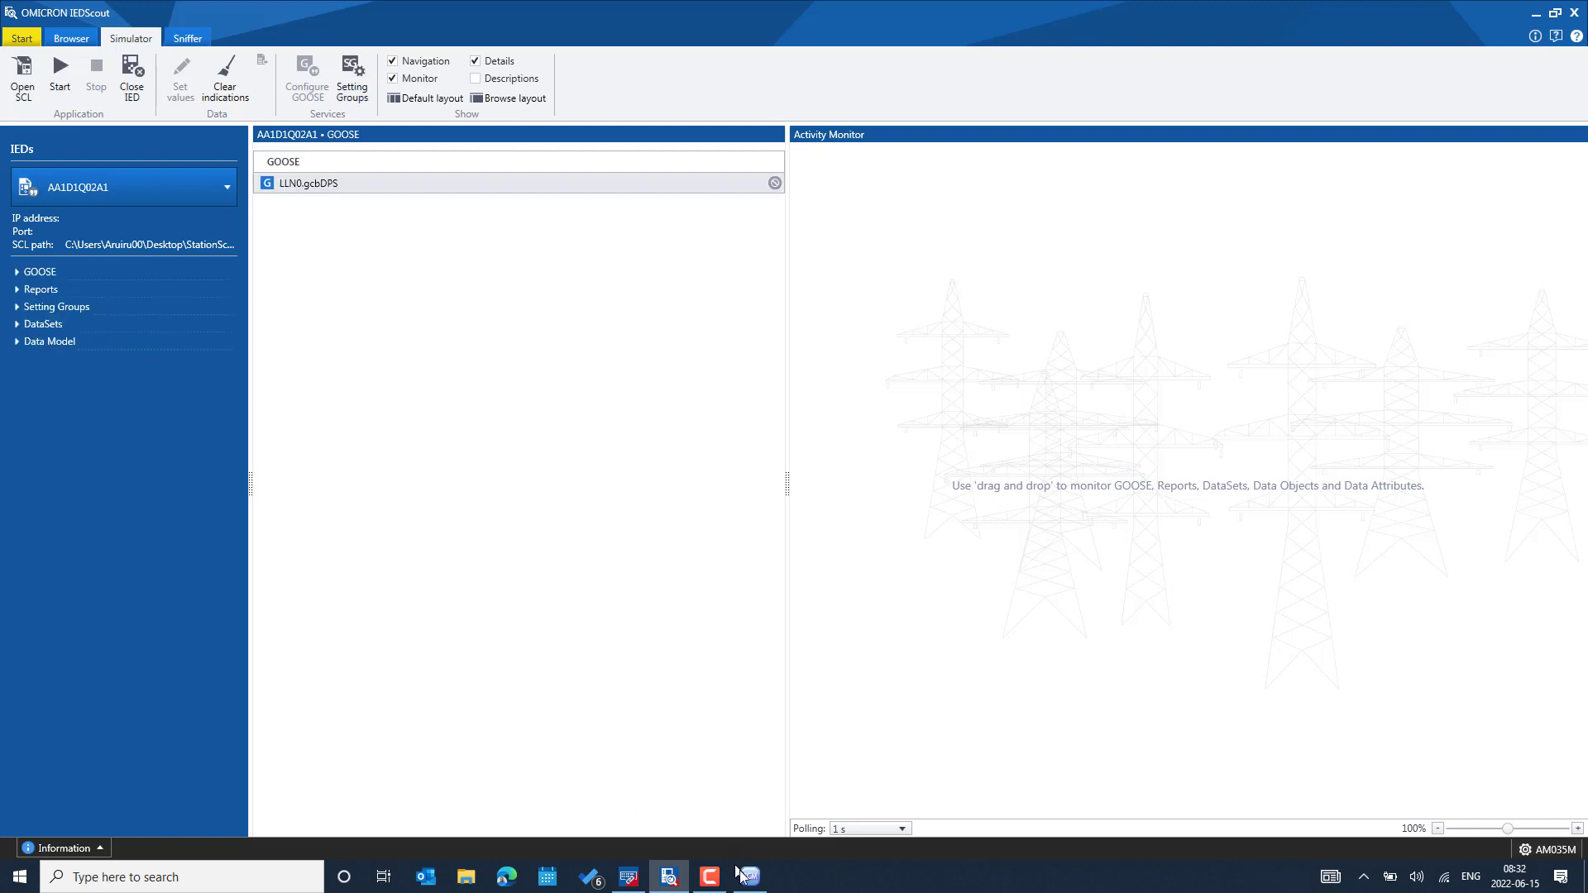
{"action": "left_click", "coordinate": [60, 86]}
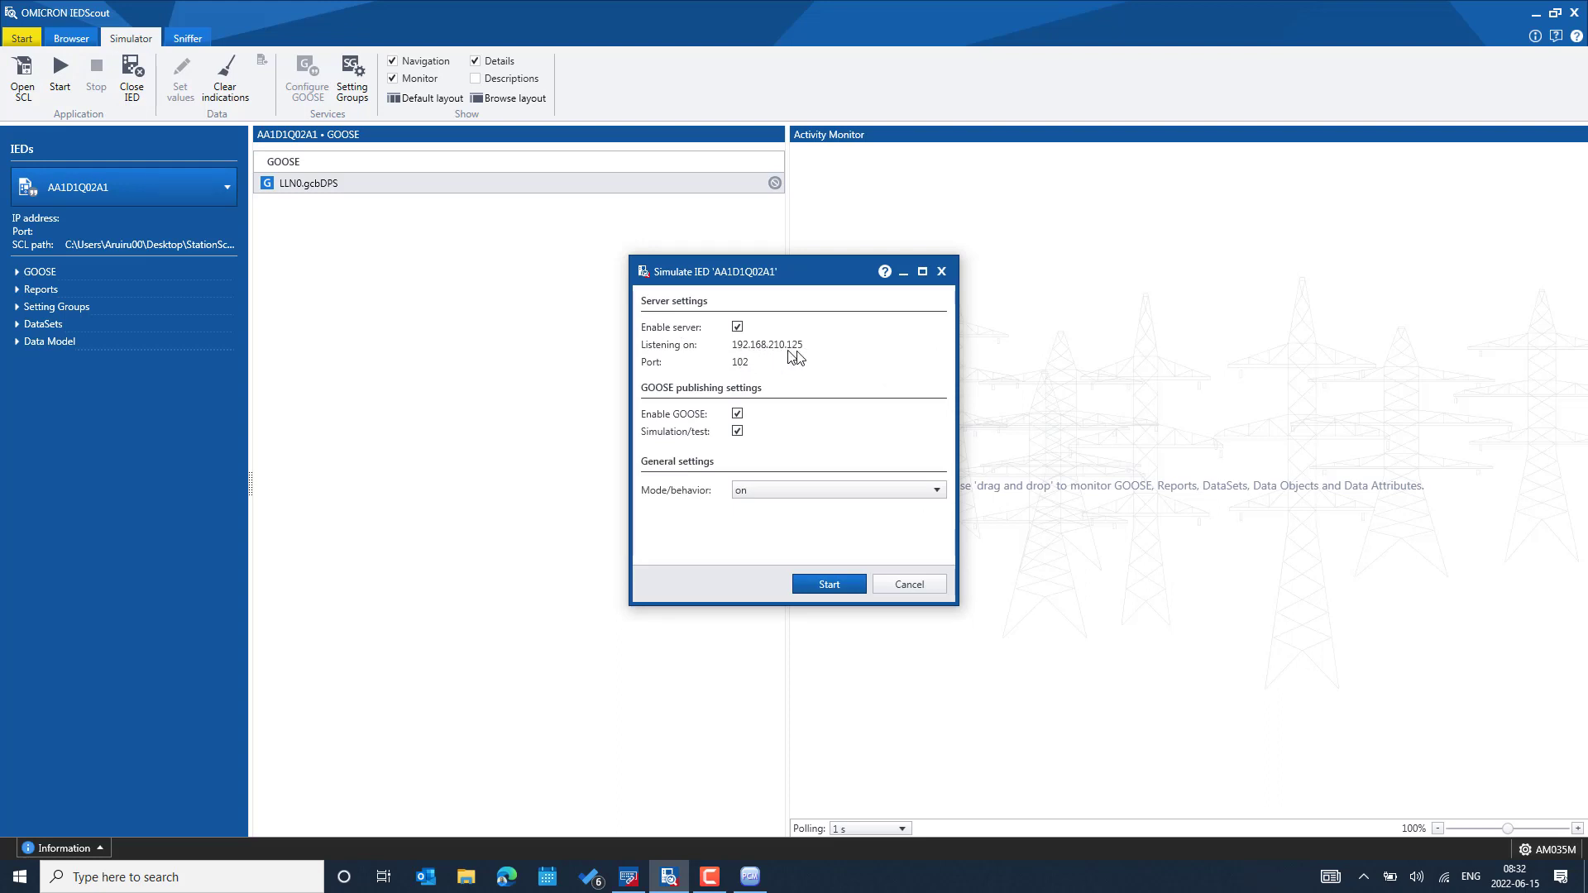
{"action": "left_click", "coordinate": [908, 583]}
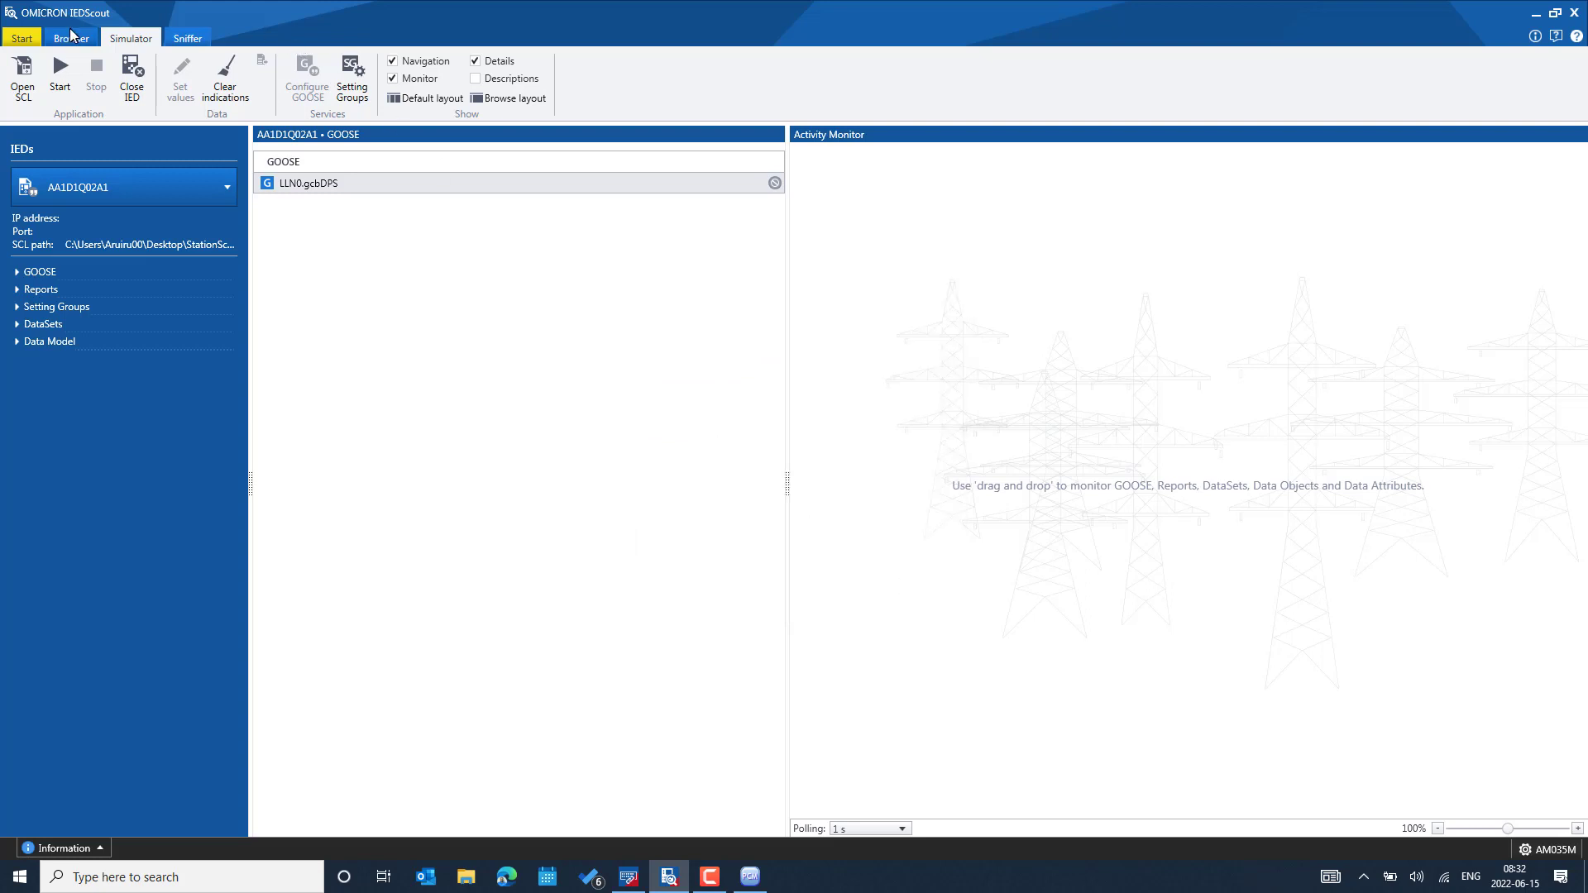
Try to set the Client/Server IP address of Port A to 192.168.210.125 in the IEDScout configuration.
{"action": "left_click", "coordinate": [71, 40]}
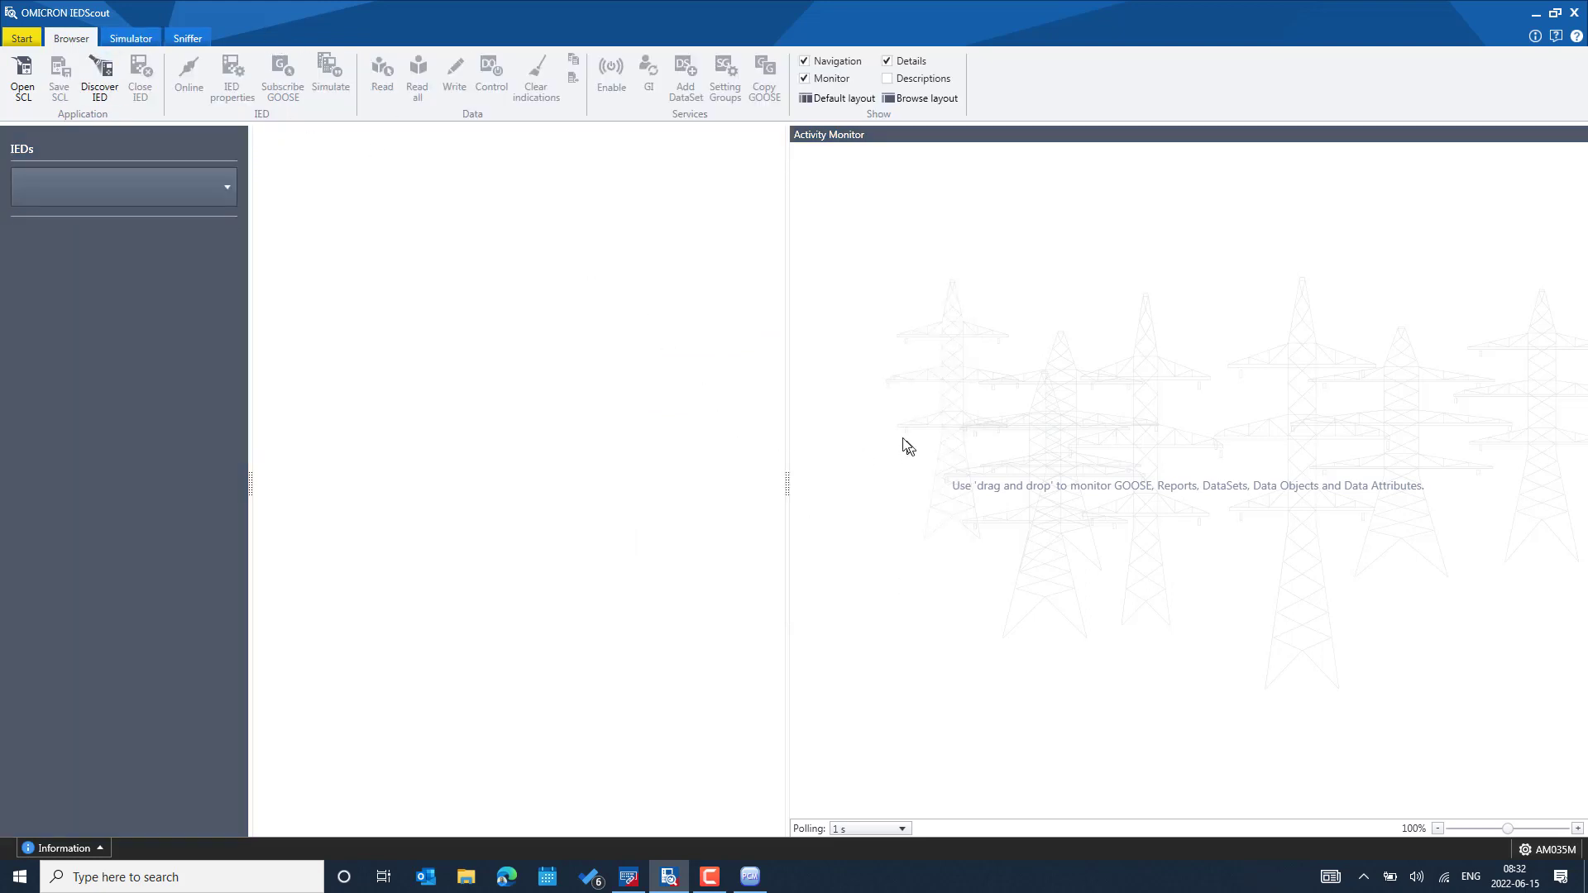
{"action": "left_click", "coordinate": [18, 39]}
{"action": "left_click", "coordinate": [670, 285]}
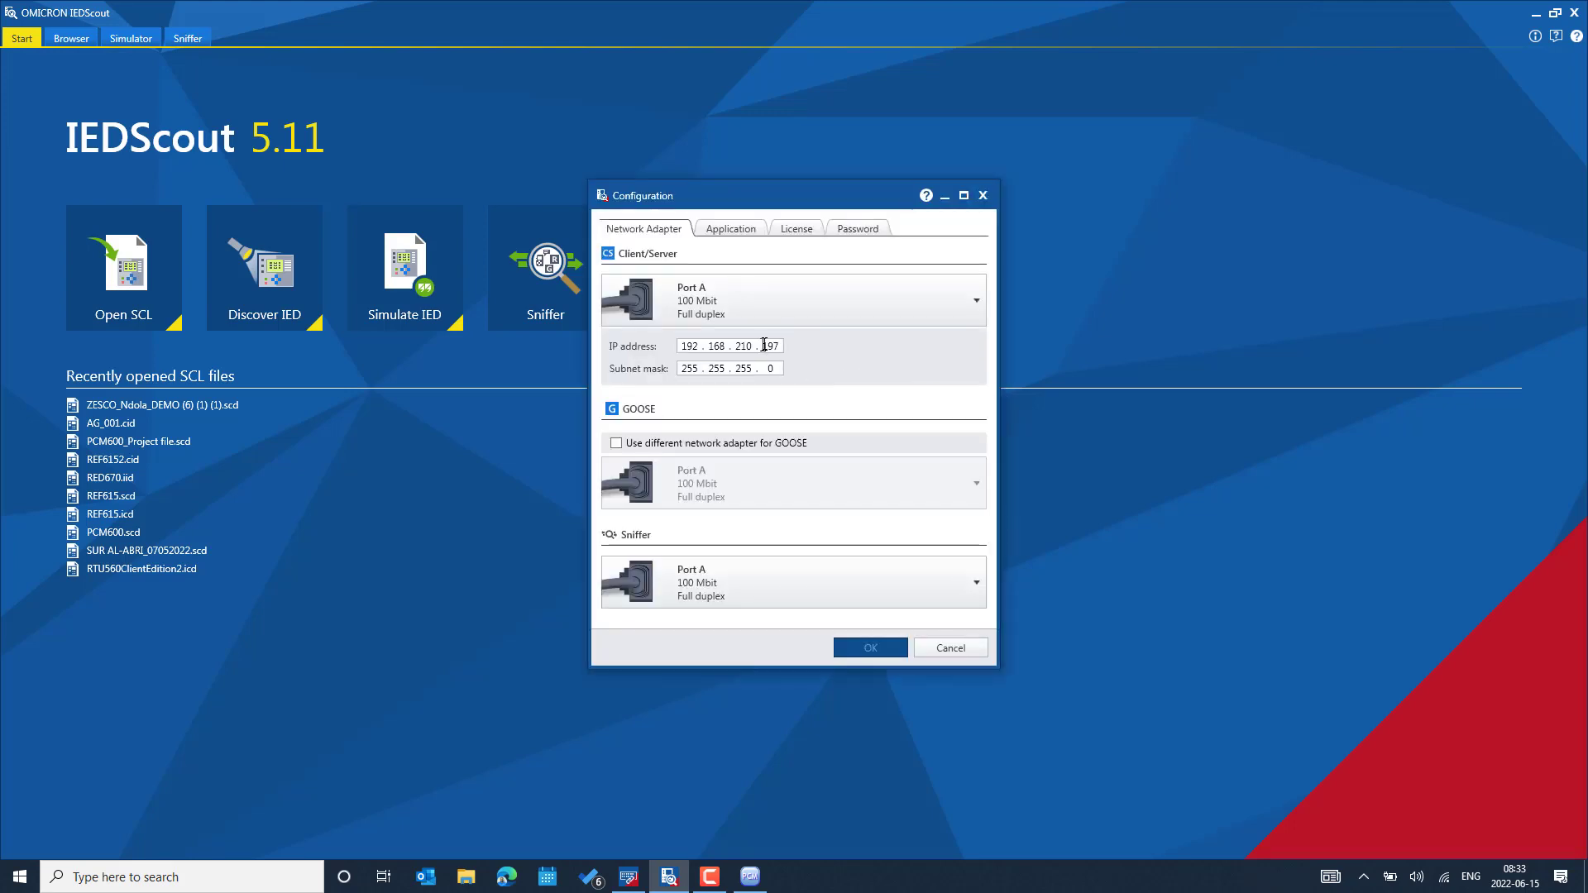
{"action": "double_click", "coordinate": [764, 345]}
{"action": "type", "text": "125"}
{"action": "left_click", "coordinate": [873, 648]}
{"action": "left_click", "coordinate": [952, 650]}
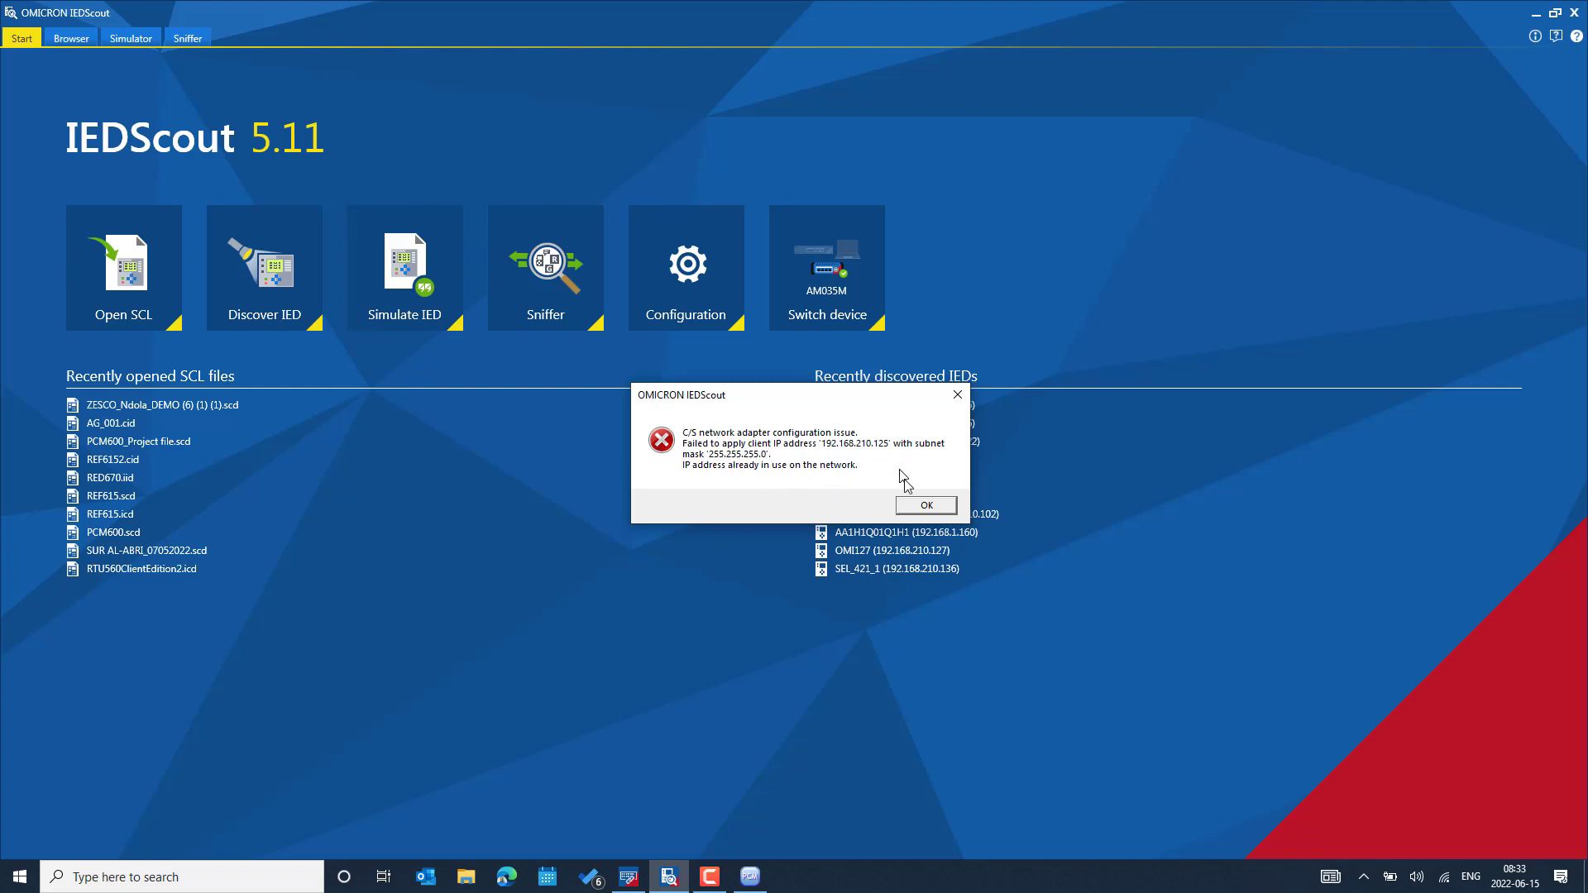
{"action": "left_click", "coordinate": [925, 506]}
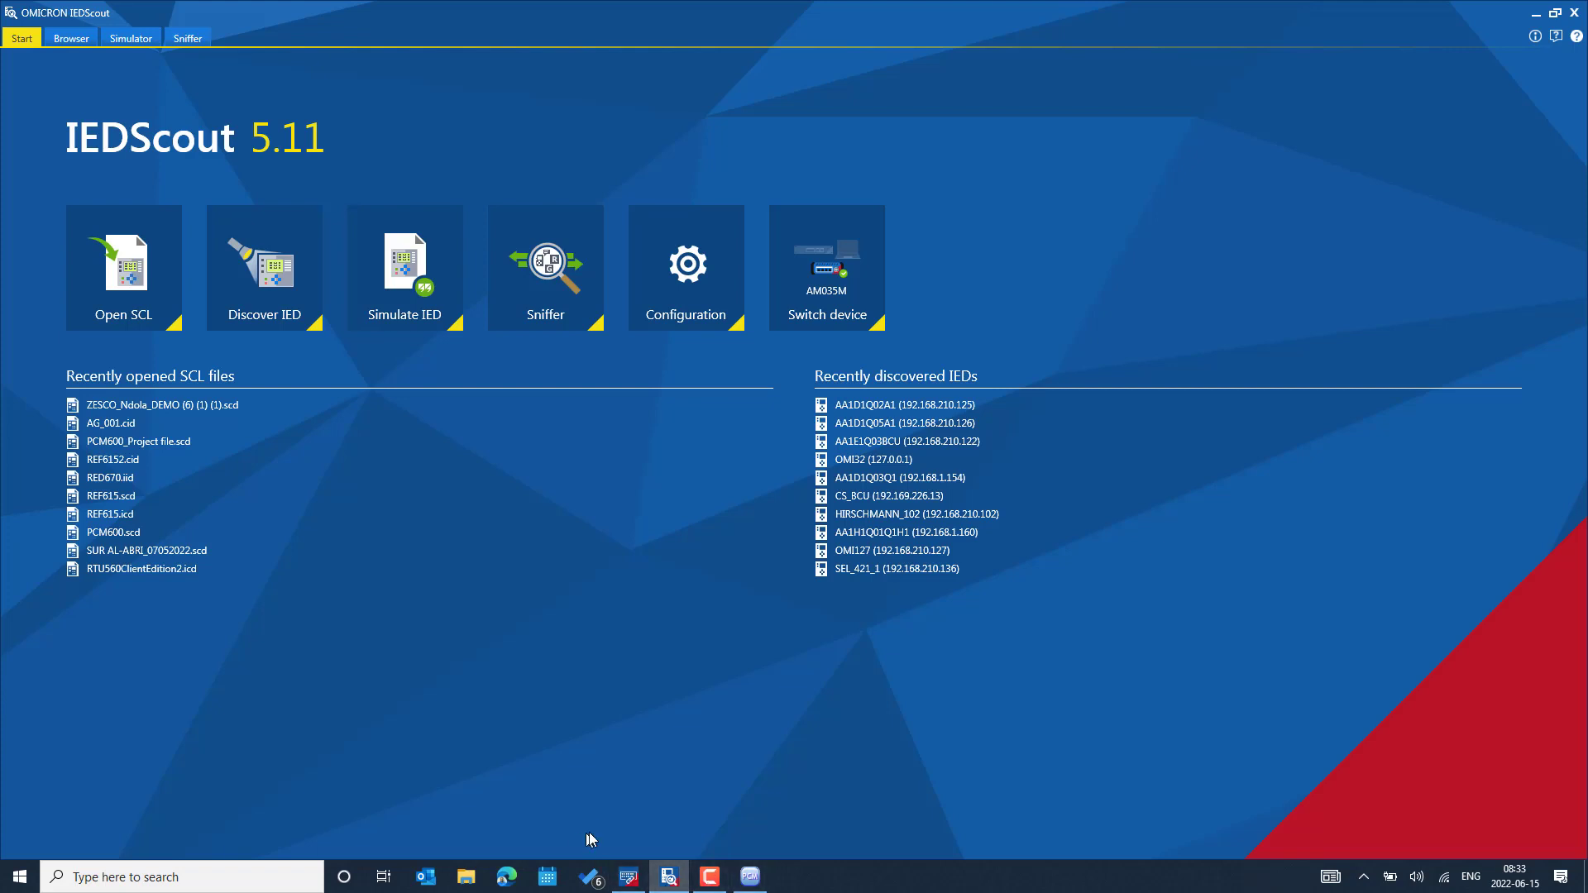
Launch Remote Desktop Connection with the mstsc command.
{"action": "key", "text": "super+r"}
{"action": "type", "text": "ms"}
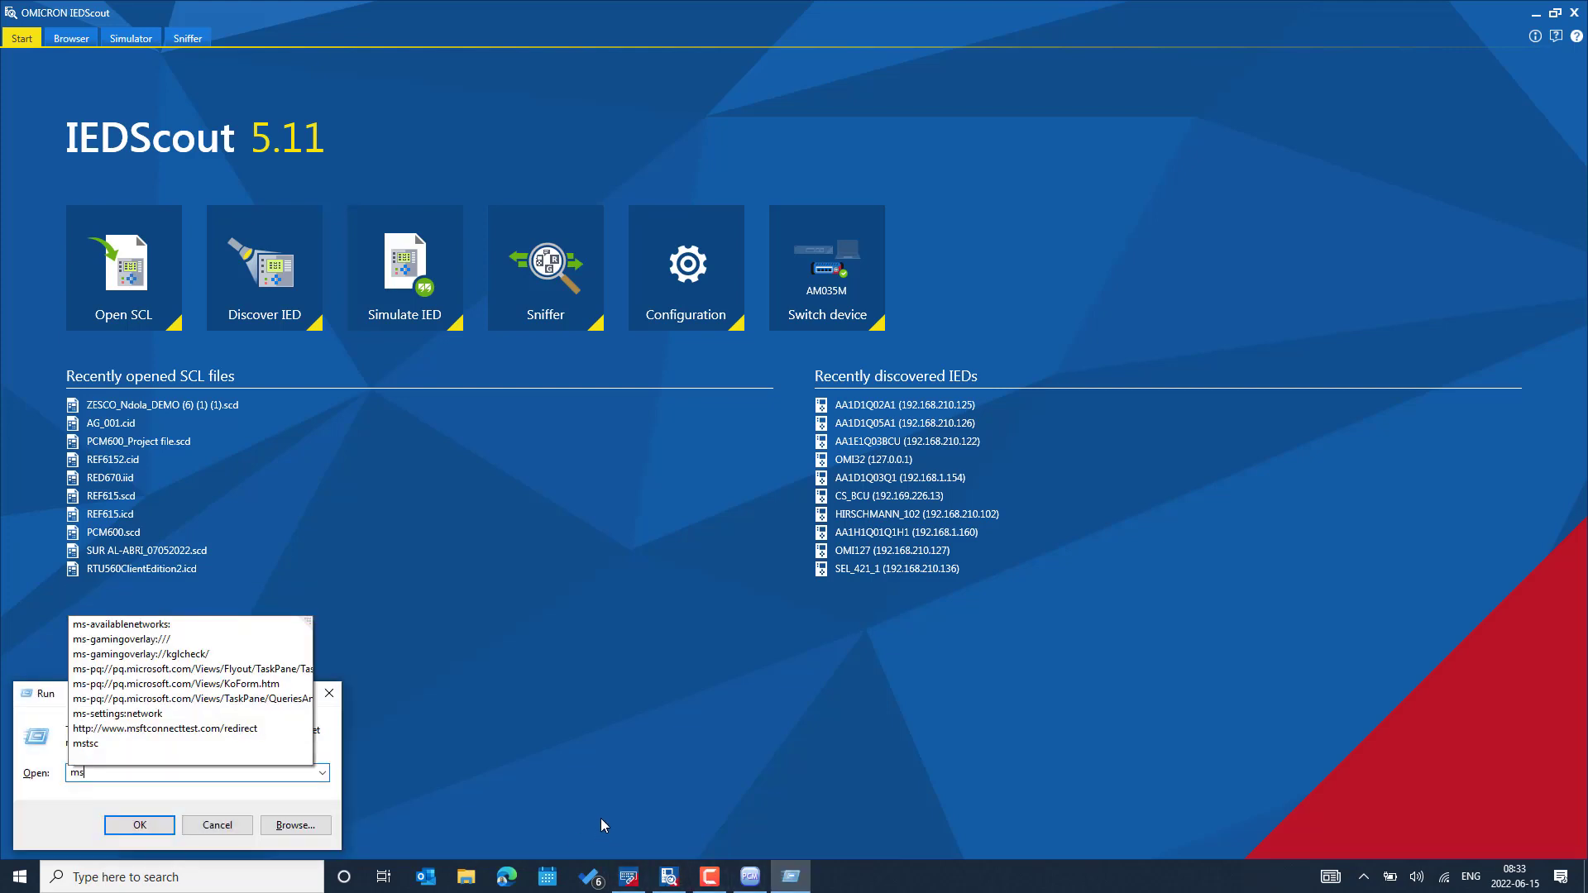
{"action": "type", "text": "tsc"}
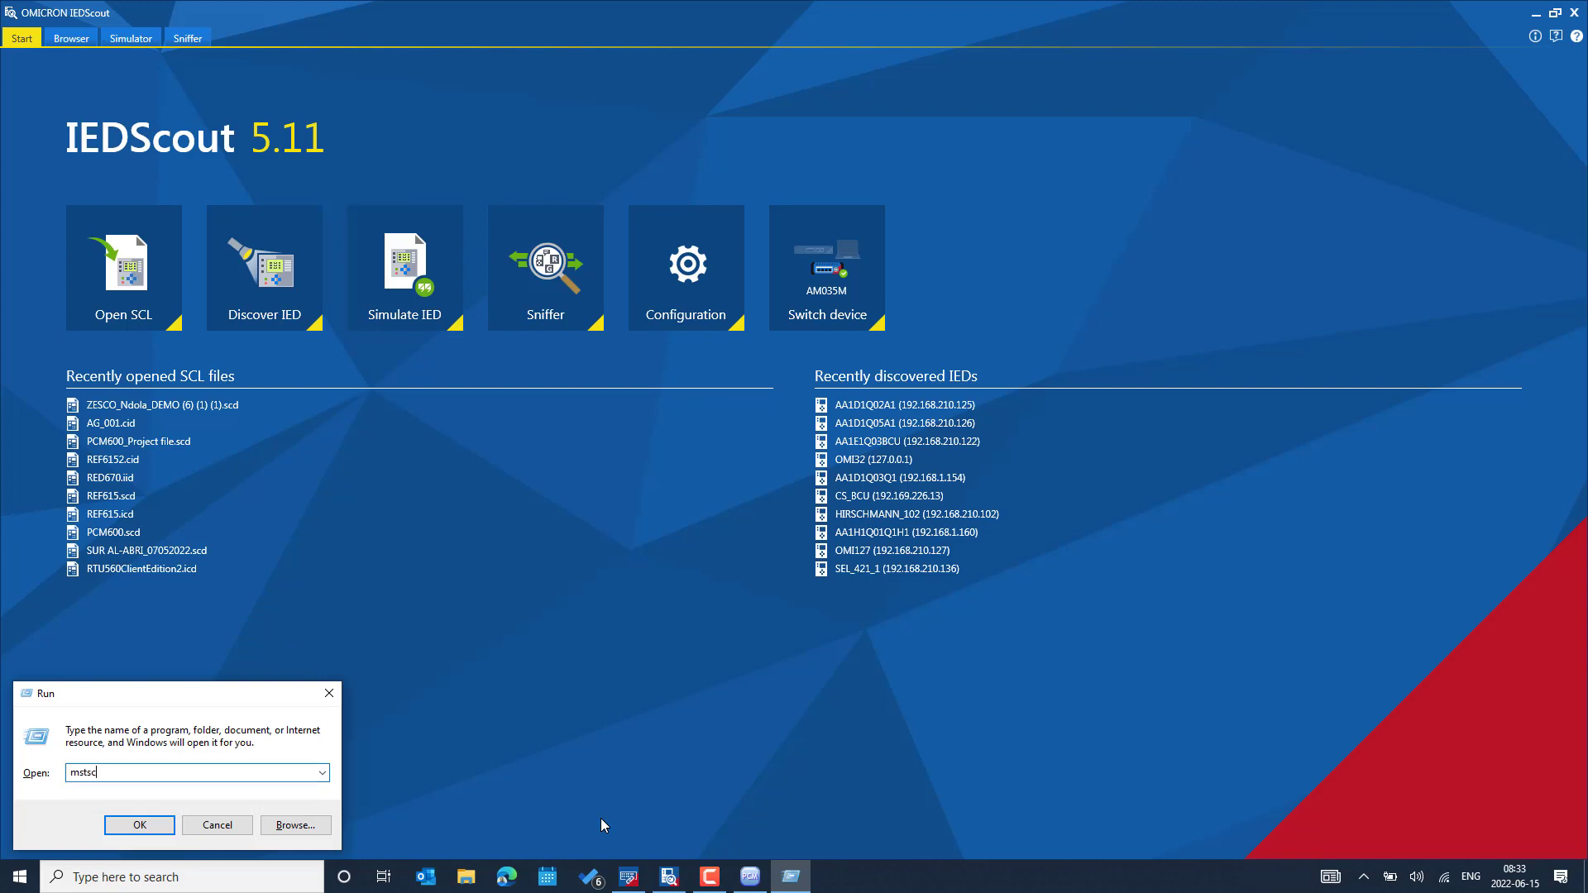
{"action": "key", "text": "Return"}
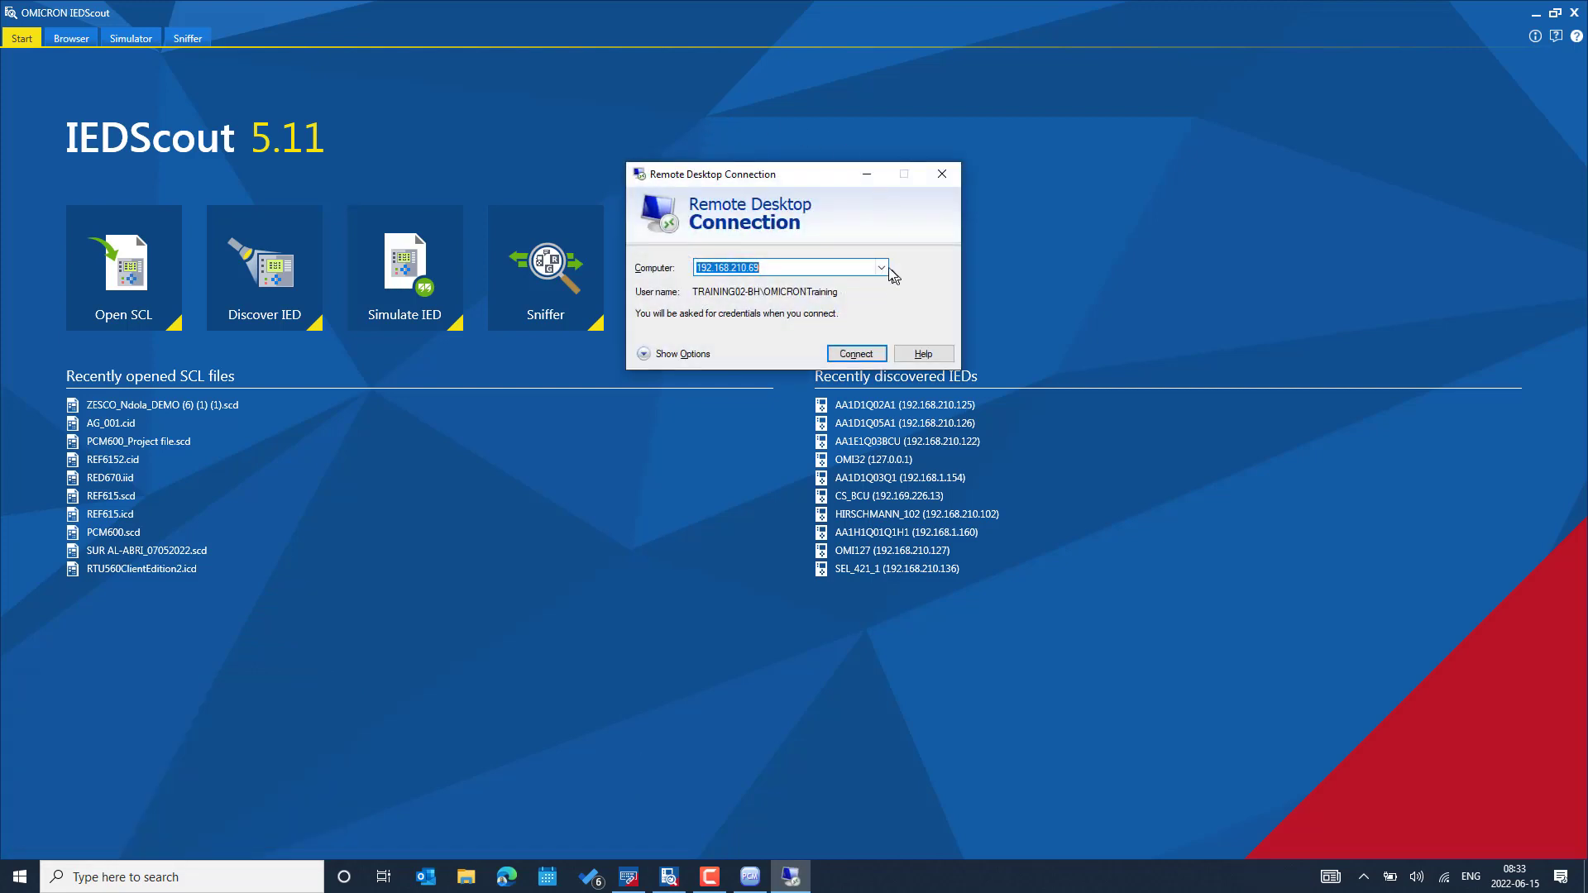
Connect to the remote computer 192.168.210.69, enter the account password, and accept the untrusted certificate.
{"action": "left_click", "coordinate": [857, 354]}
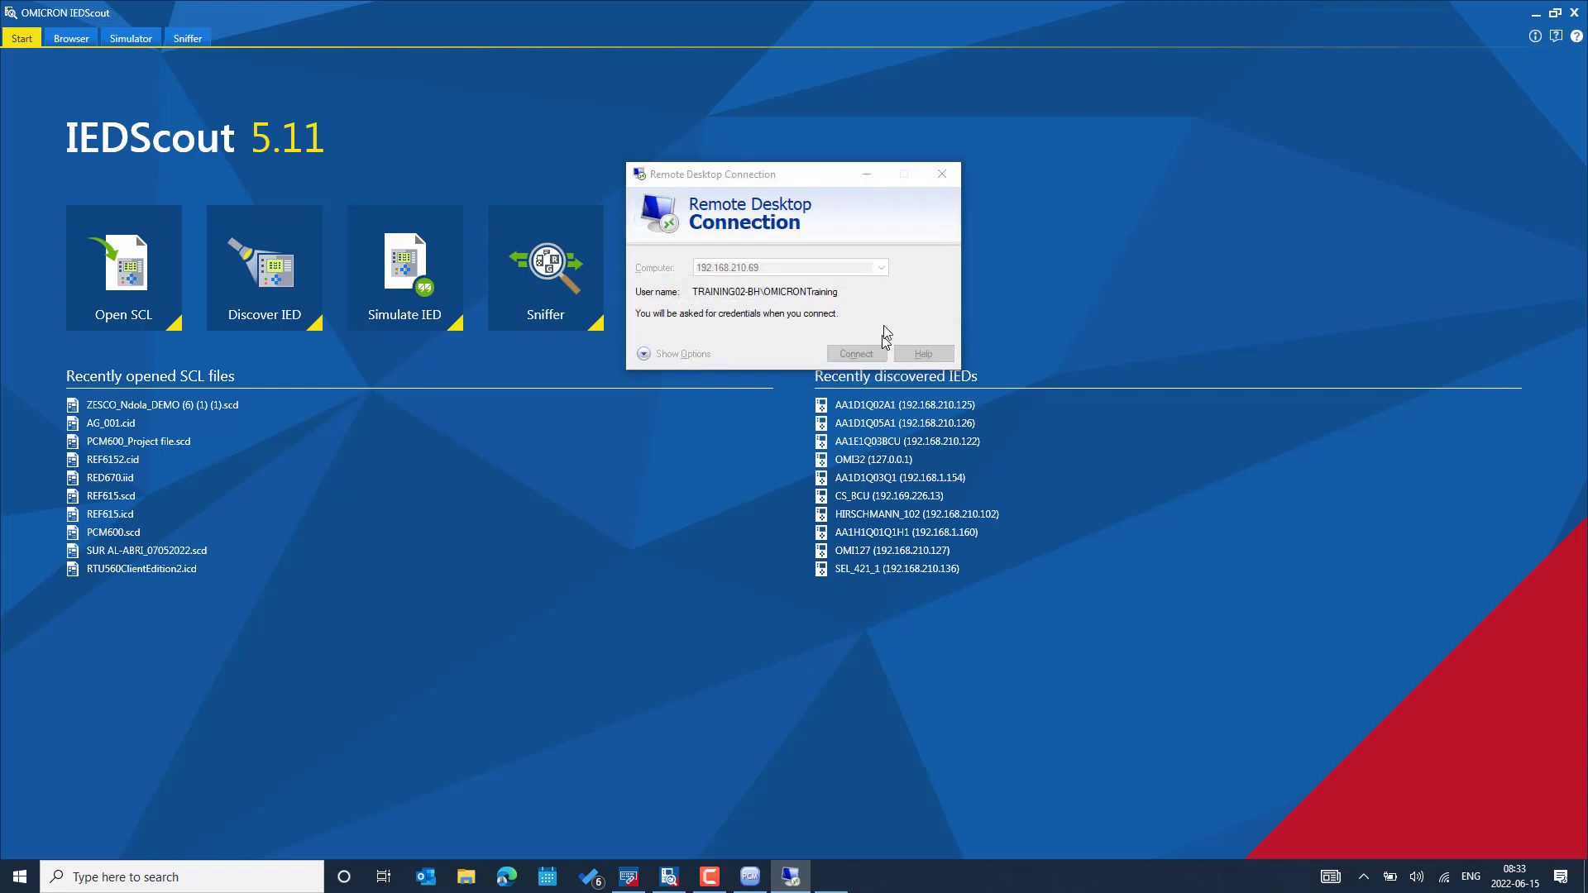
{"action": "type", "text": "•"}
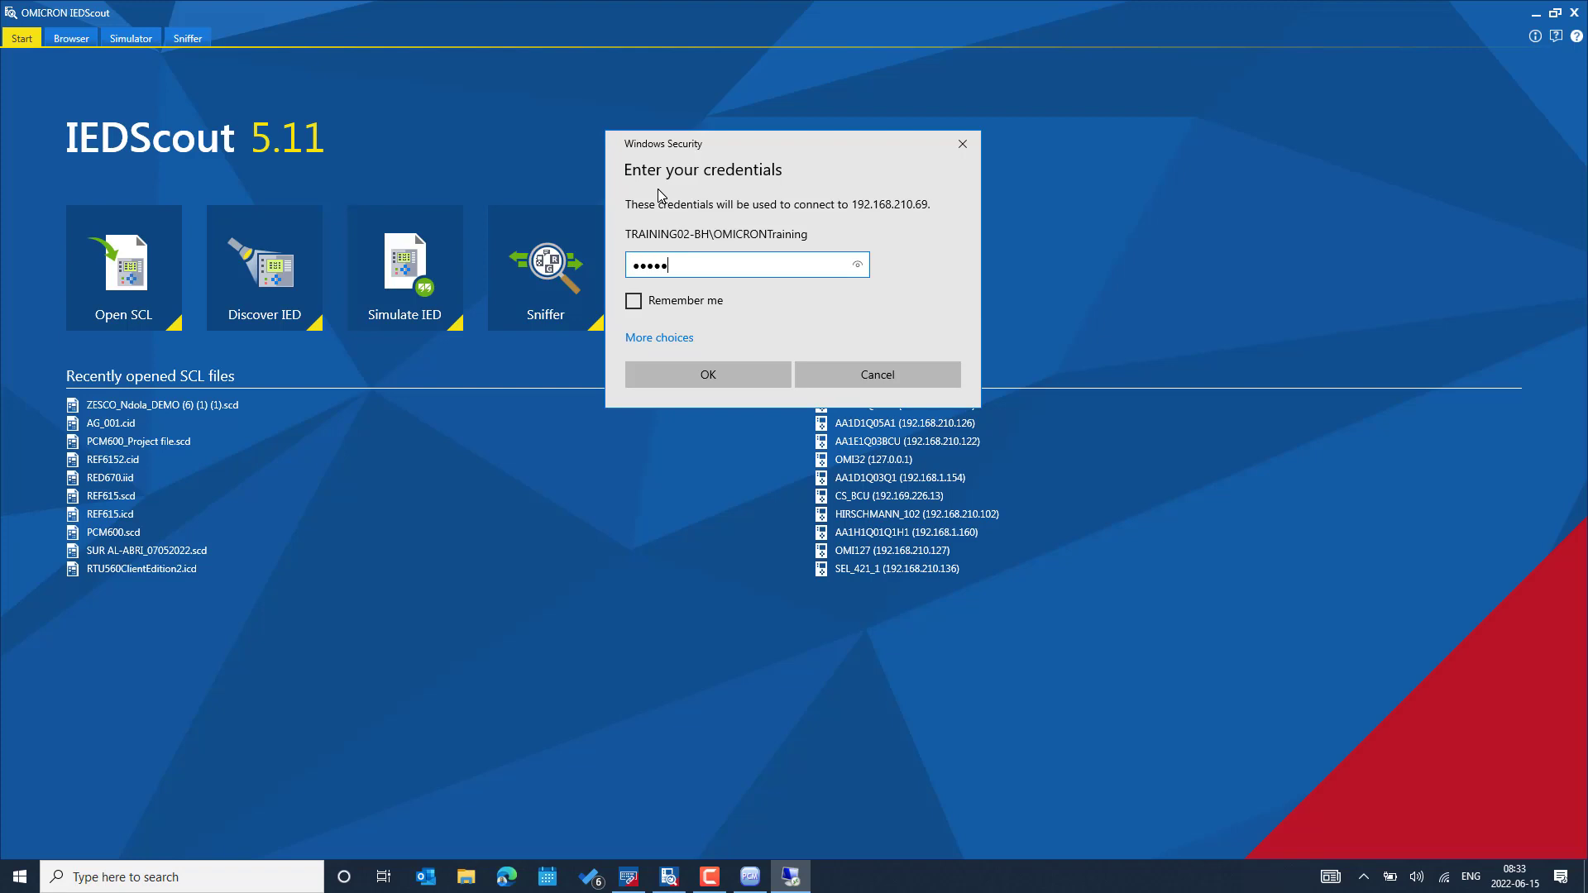
{"action": "key", "text": "Return"}
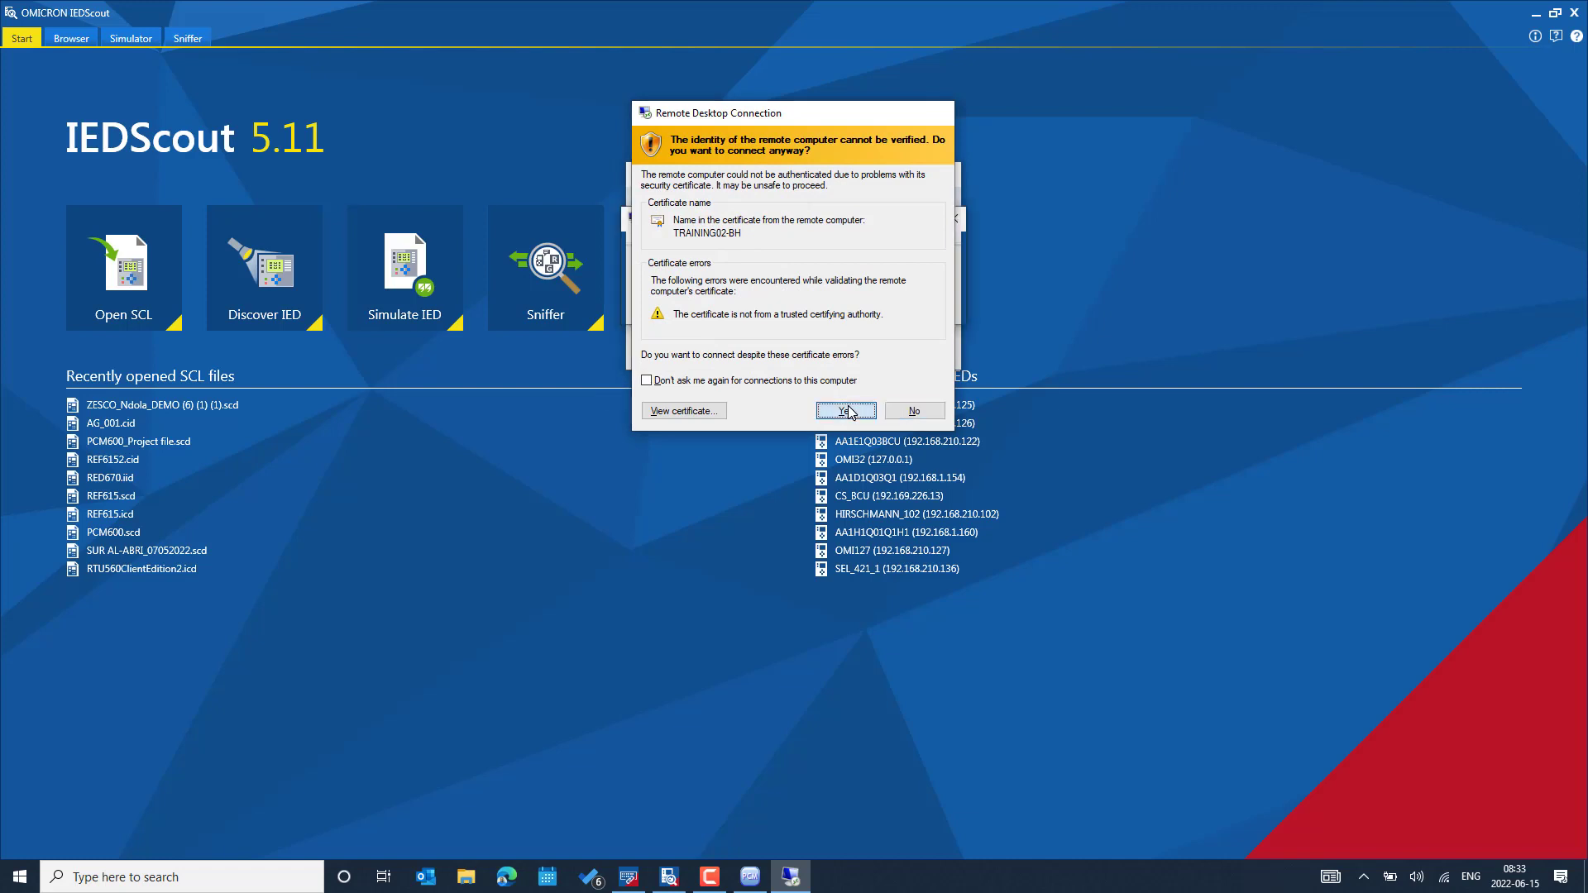
{"action": "left_click", "coordinate": [847, 407]}
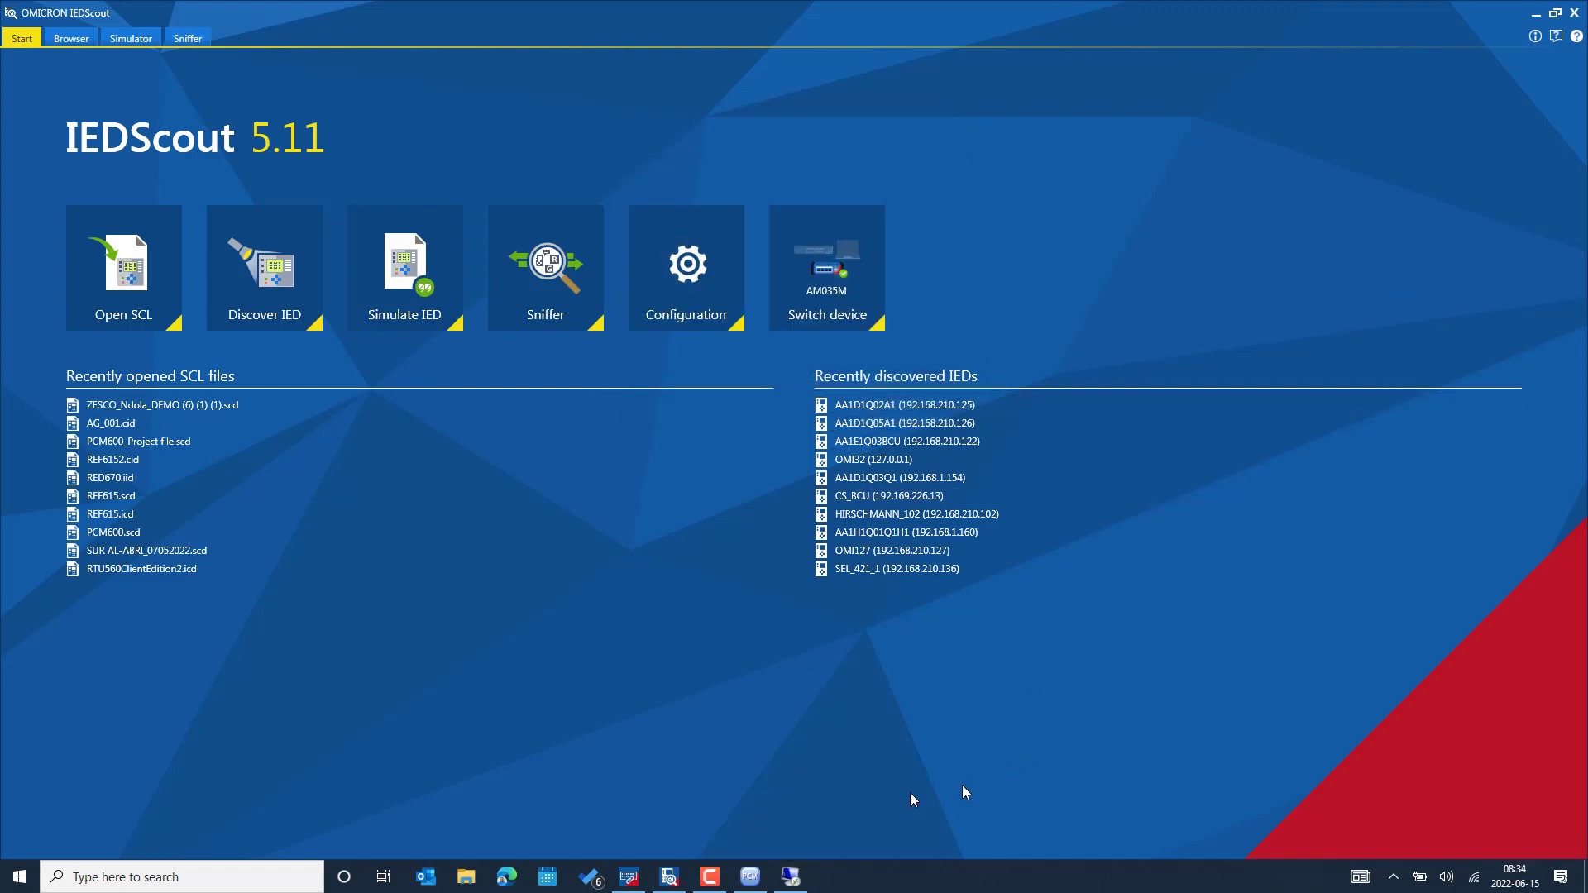
Check the IP address of RED670_SIMULATED in PCM600, and bring the remote desktop session to full screen.
{"action": "left_click", "coordinate": [750, 878]}
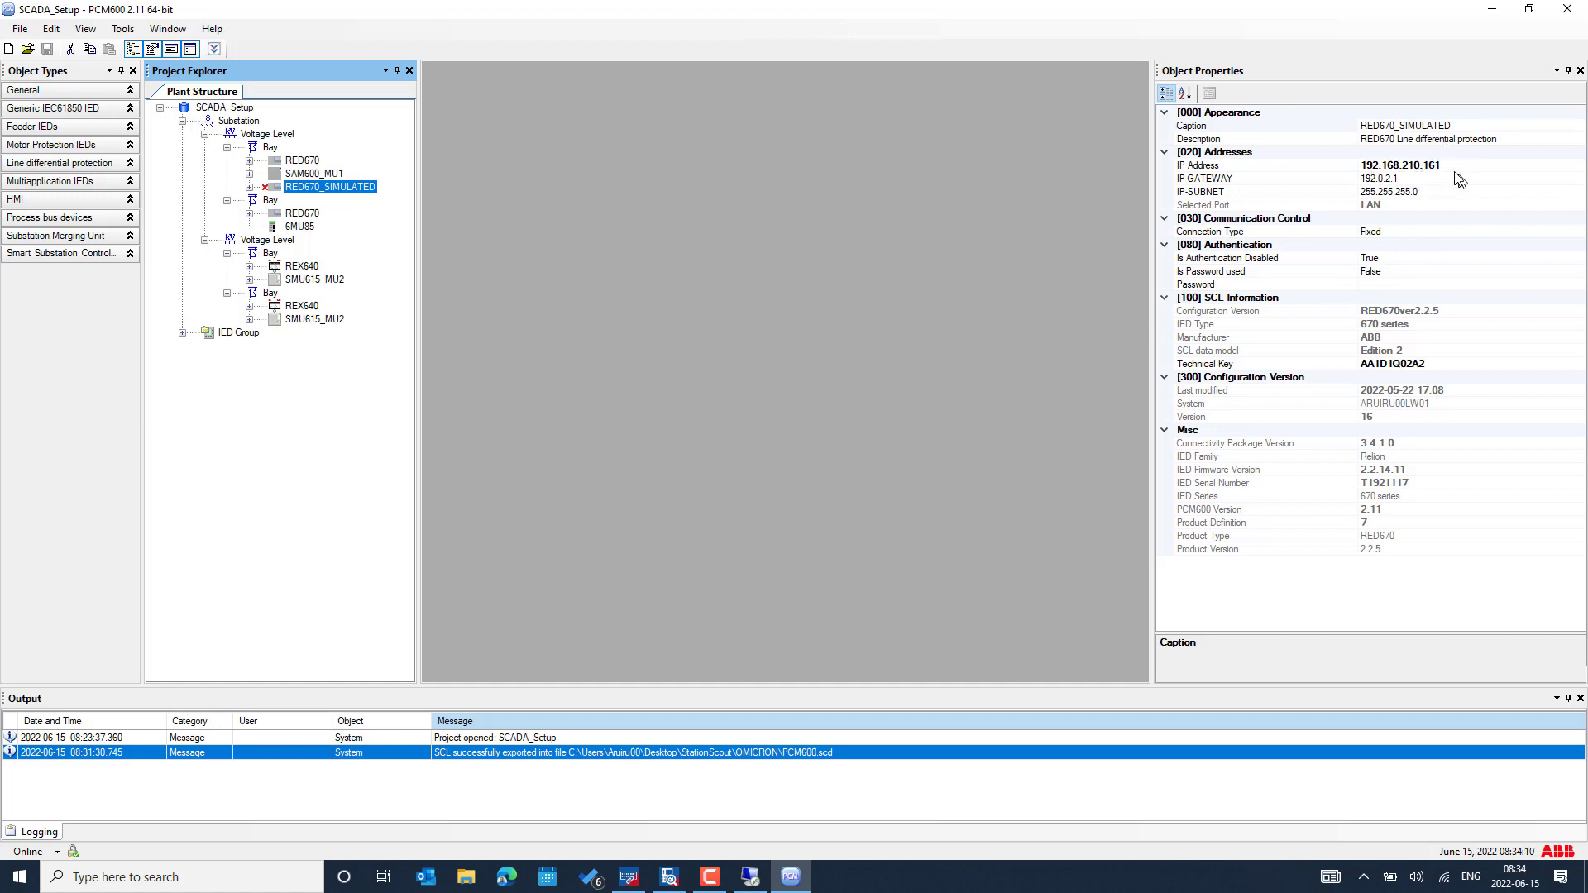
{"action": "left_click", "coordinate": [750, 877]}
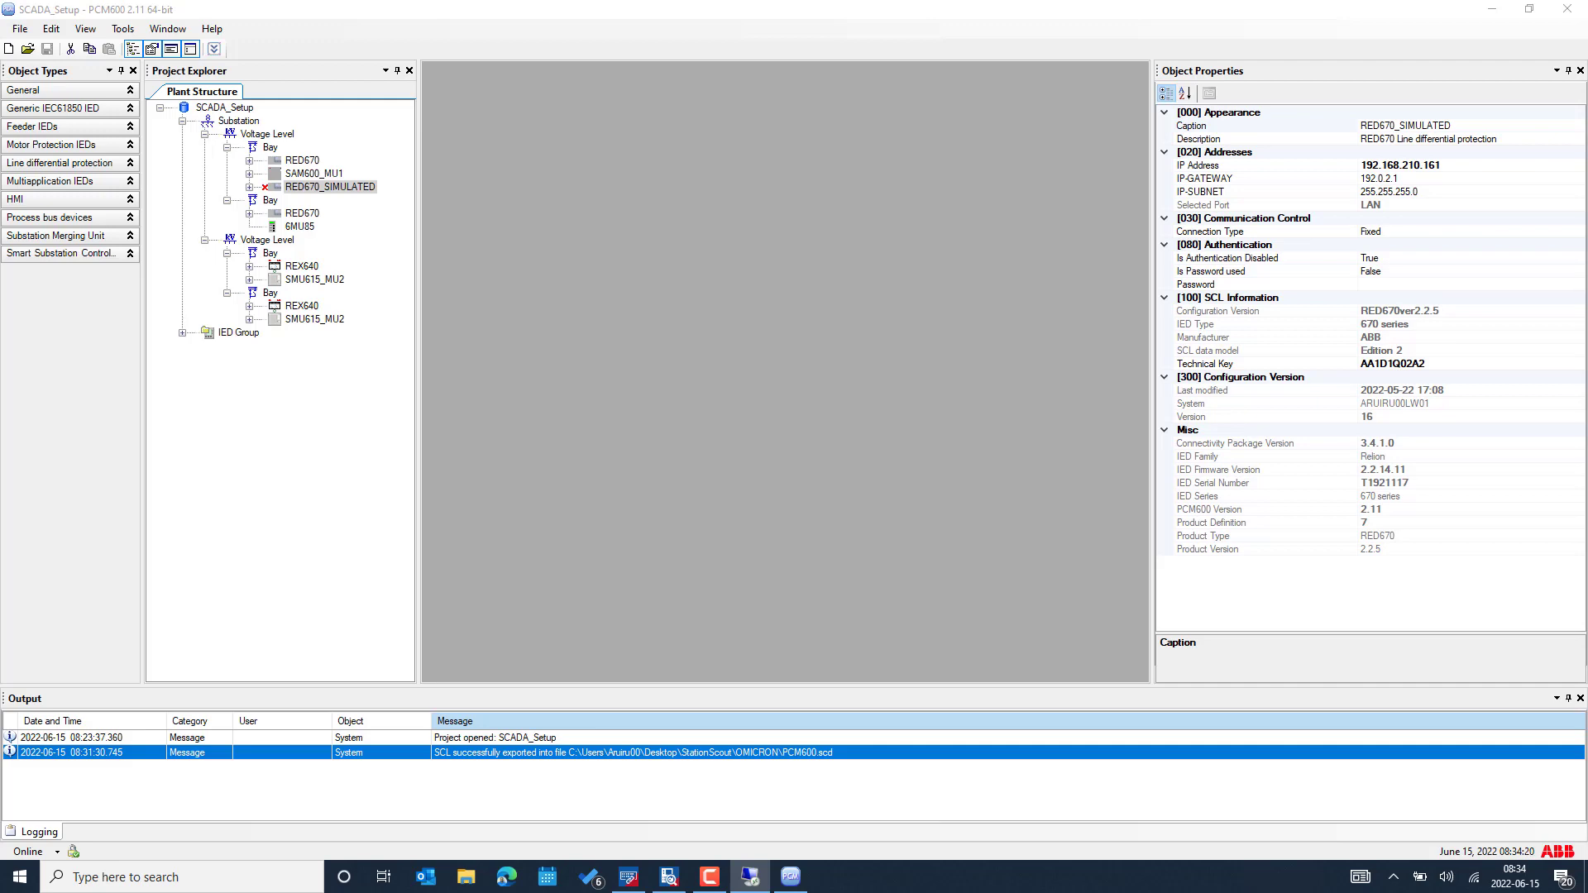
{"action": "left_click_drag", "start_coordinate": [1587, 248], "coordinate": [1587, 12]}
{"action": "left_click_drag", "start_coordinate": [1587, 12], "coordinate": [737, 26]}
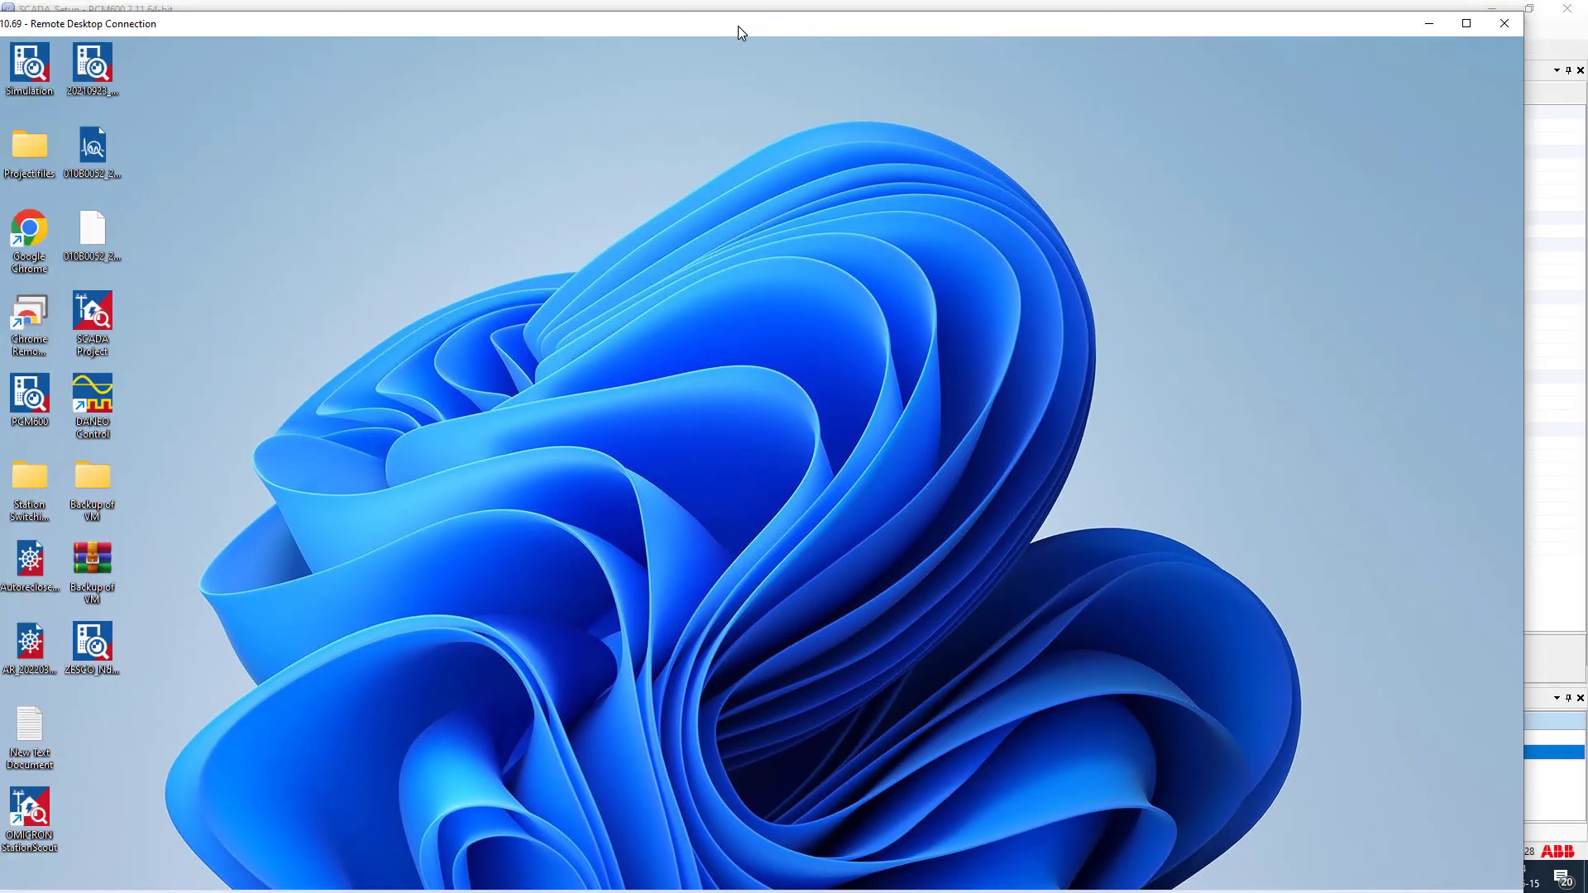
{"action": "double_click", "coordinate": [738, 27]}
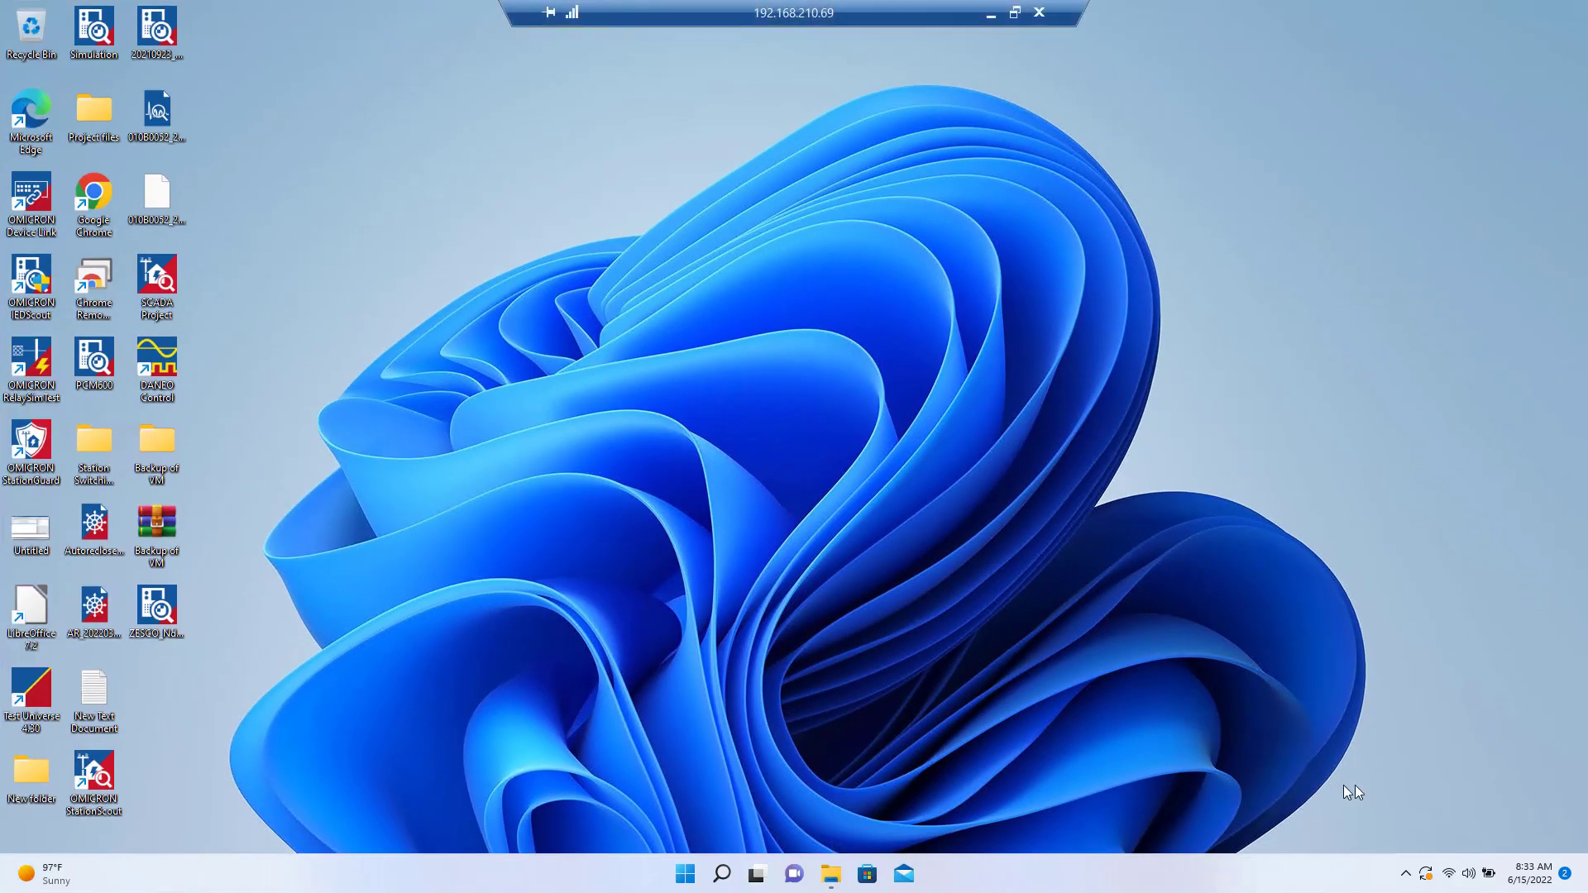
Open the Network Connections window on the remote computer through its advanced network settings.
{"action": "right_click", "coordinate": [1448, 873]}
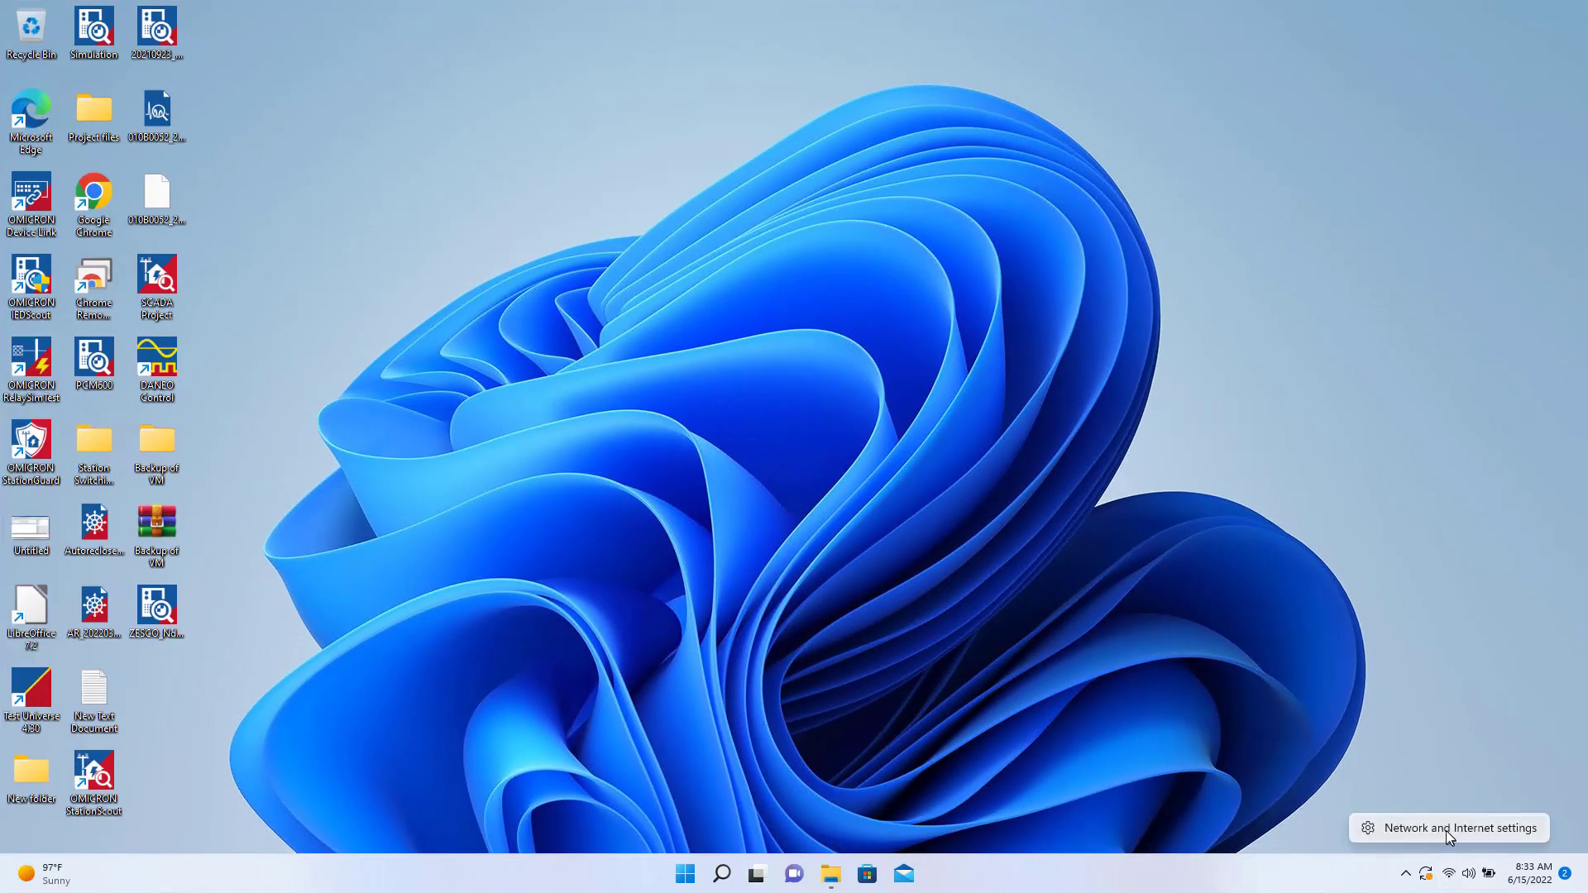
{"action": "left_click", "coordinate": [1446, 831]}
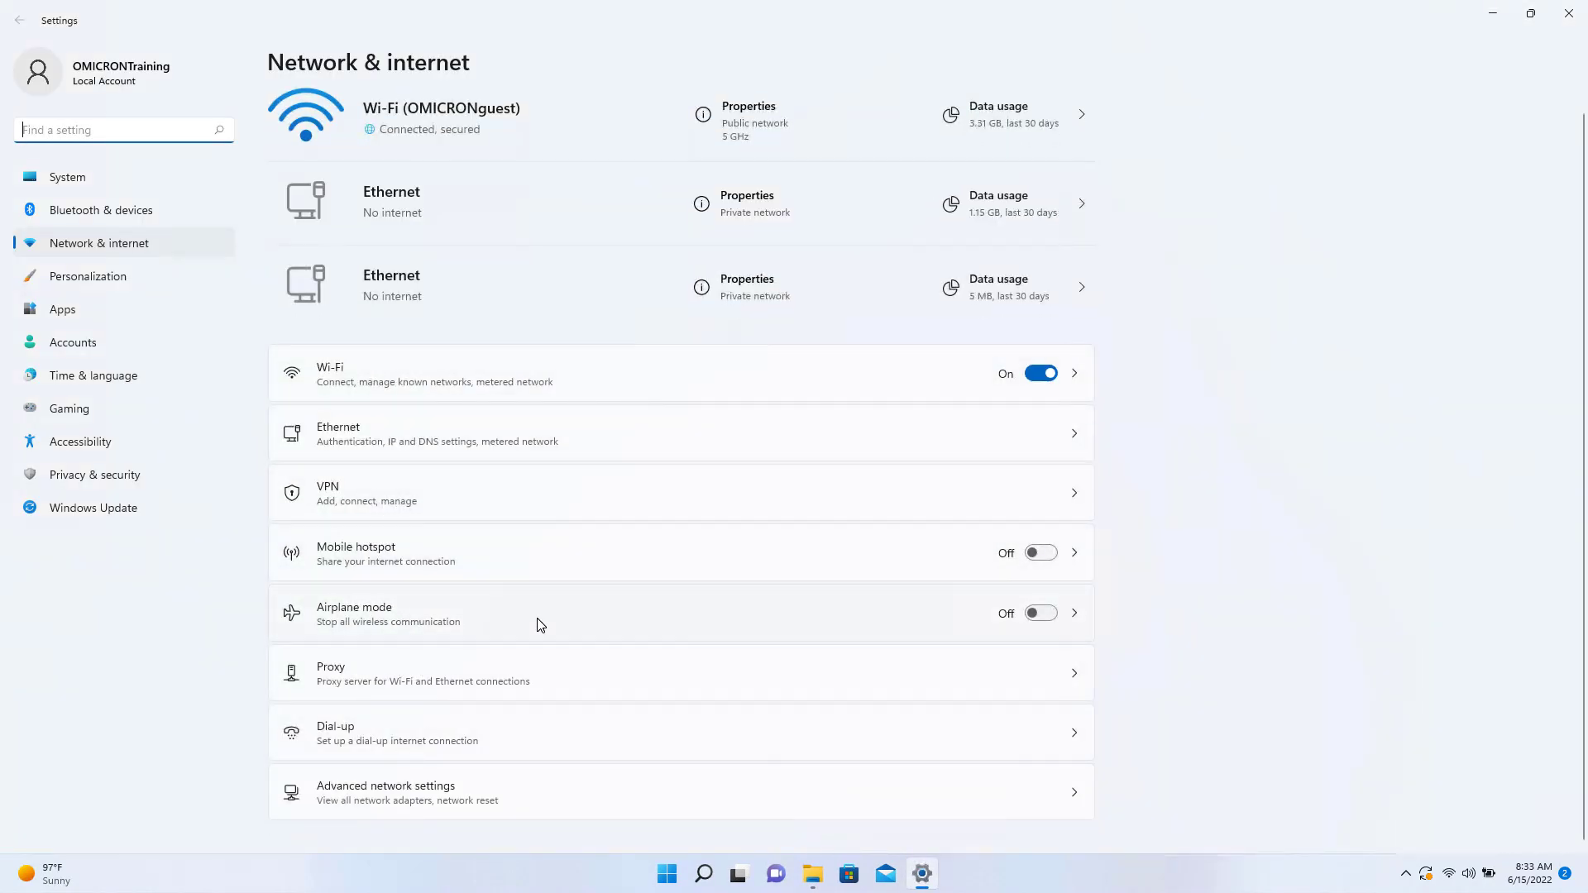
{"action": "left_click", "coordinate": [565, 809]}
{"action": "scroll", "coordinate": [403, 703], "scroll_direction": "down", "scroll_amount": 2}
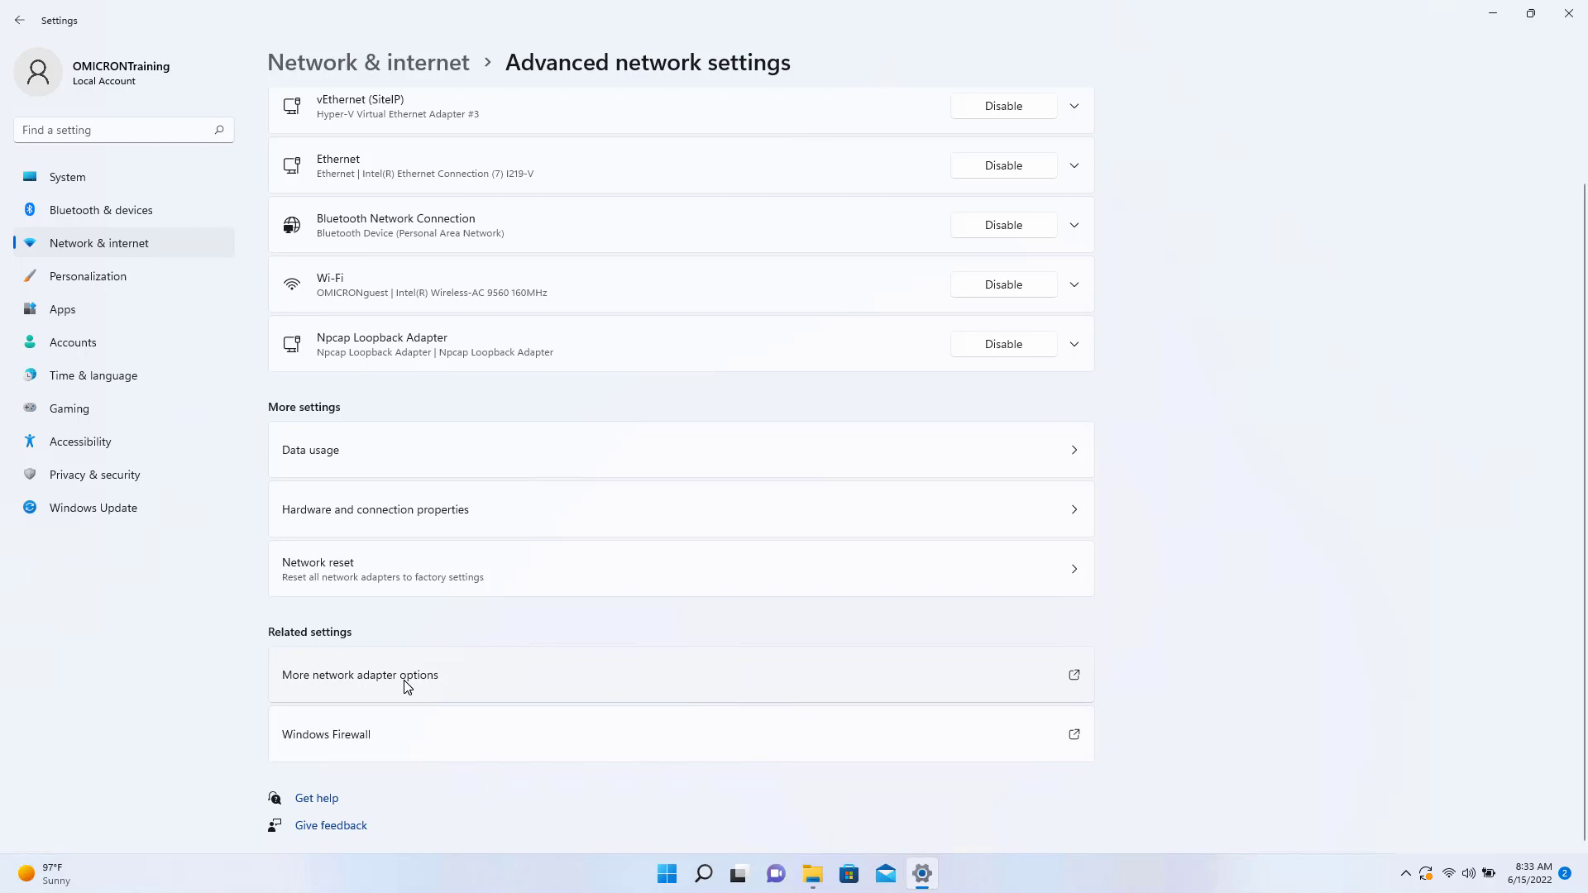
{"action": "left_click", "coordinate": [407, 687]}
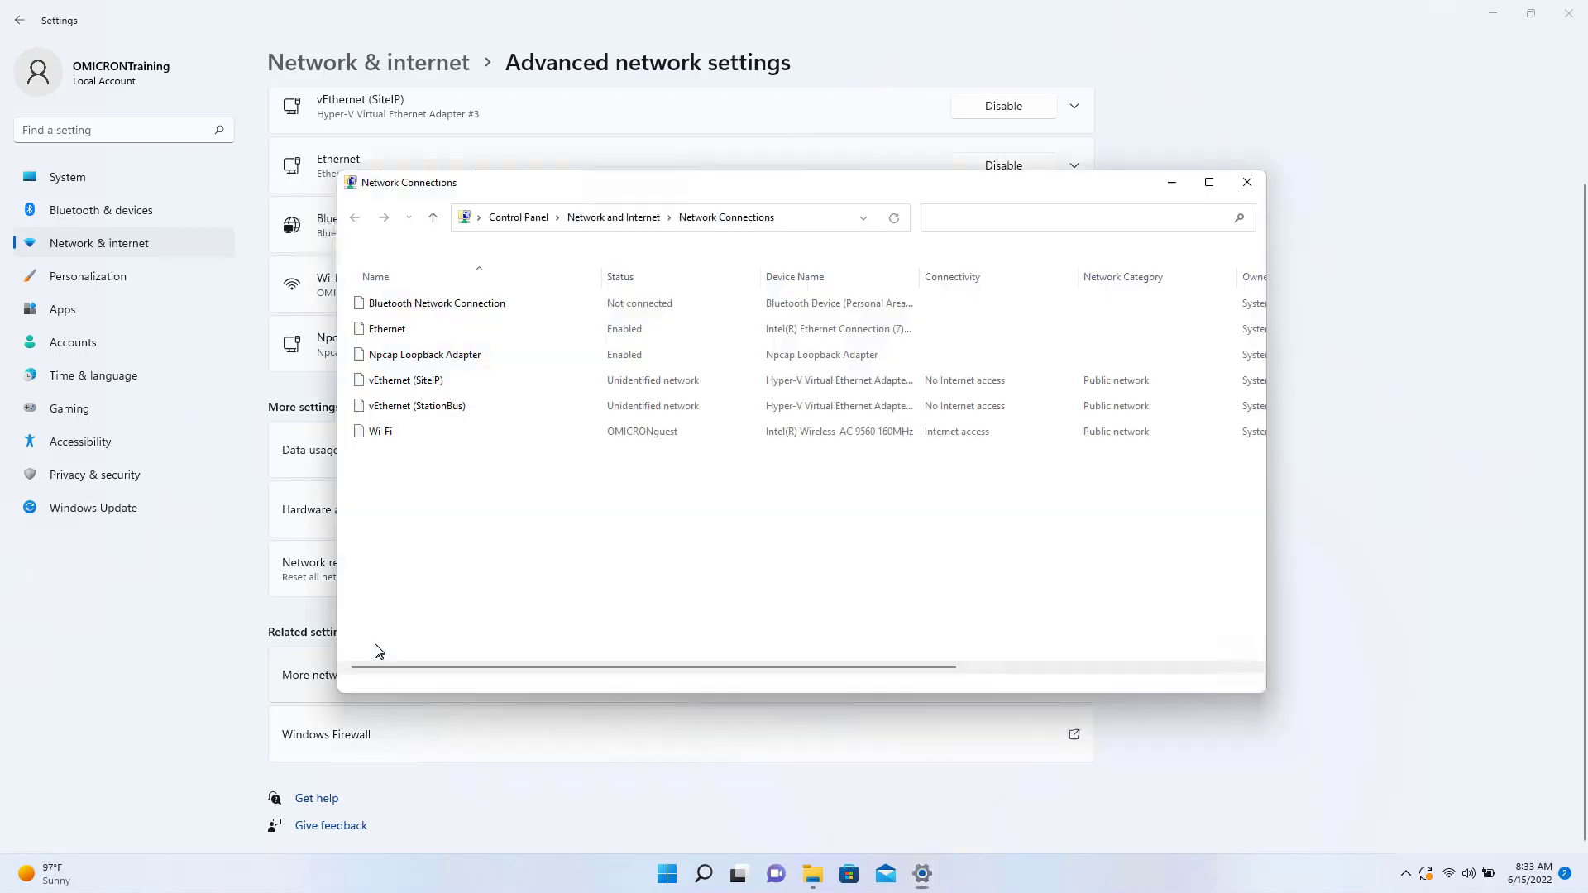
Open the advanced TCP/IPv4 settings of the vEthernet (StationBus) adapter and look through its IP addresses.
{"action": "right_click", "coordinate": [486, 408]}
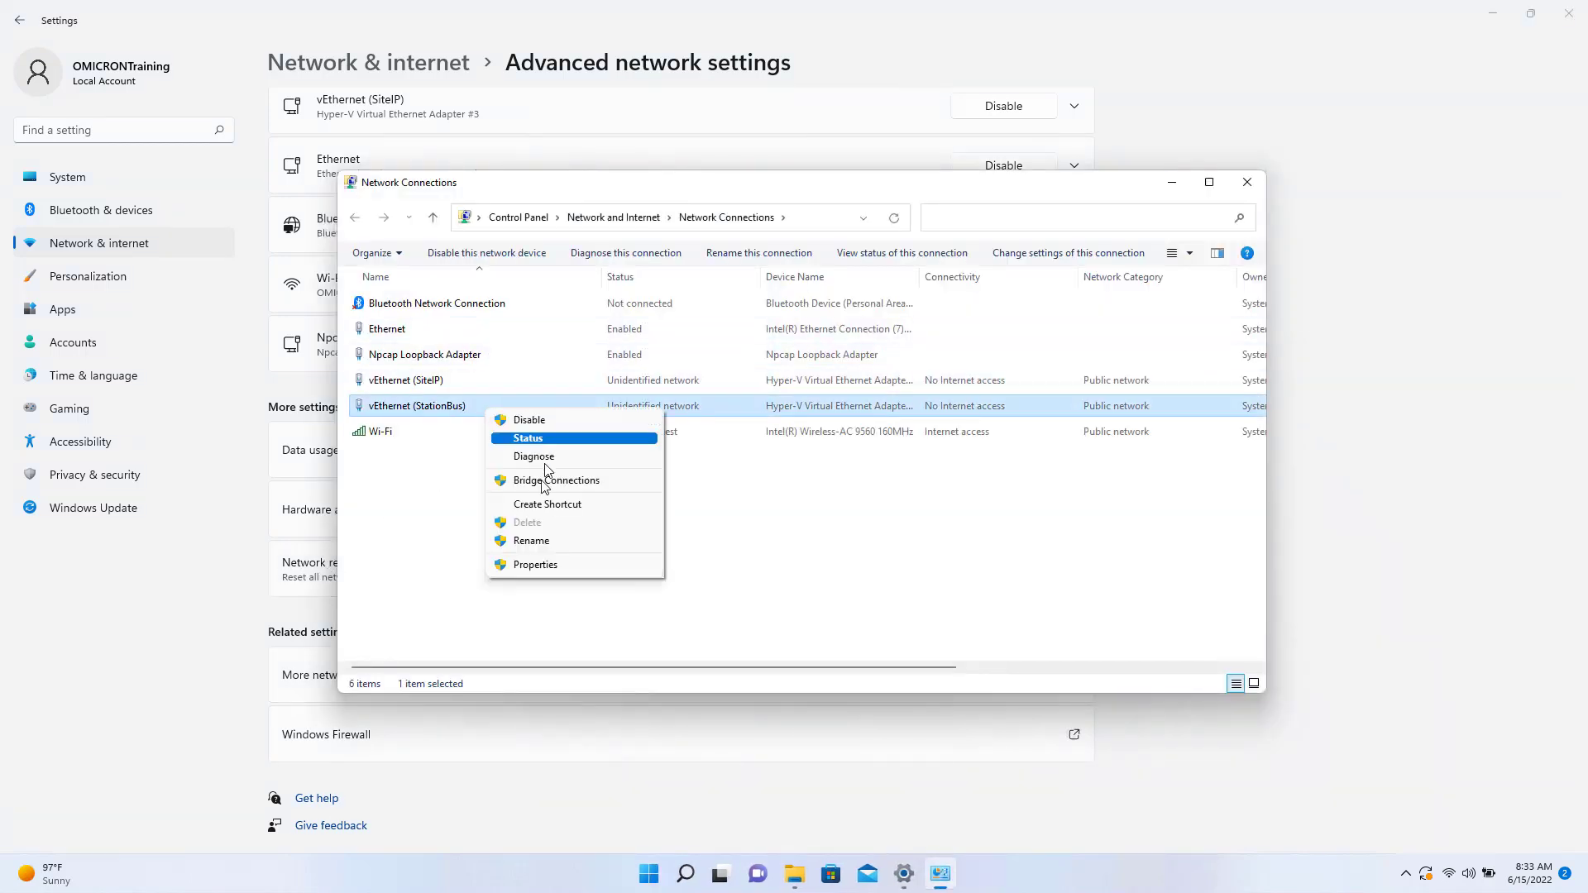
{"action": "left_click", "coordinate": [534, 566]}
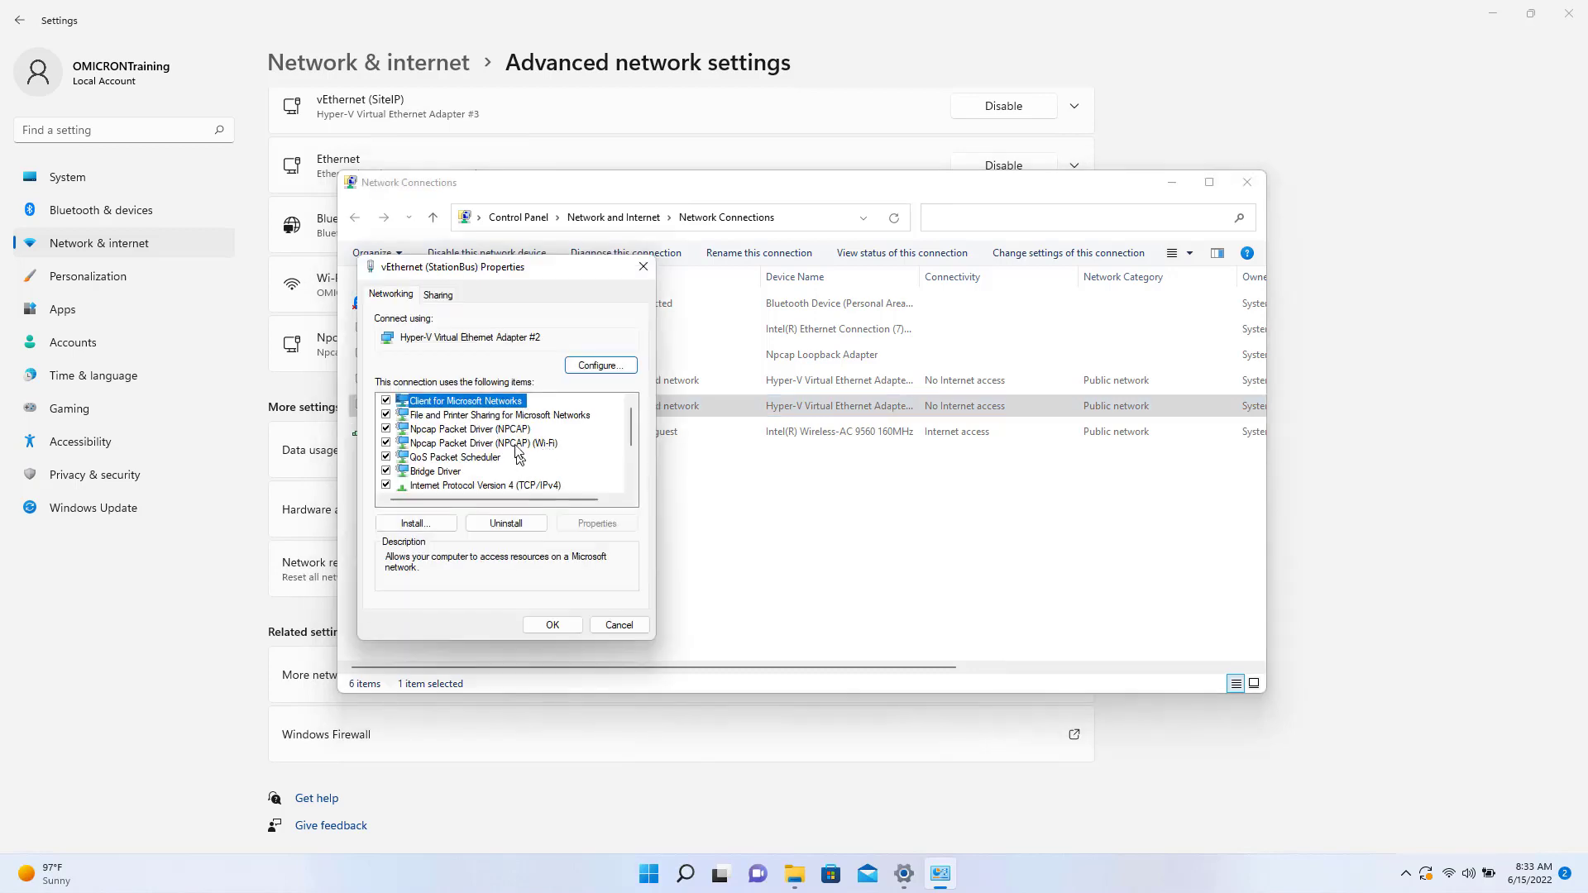
{"action": "left_click", "coordinate": [524, 488]}
{"action": "left_click", "coordinate": [592, 523]}
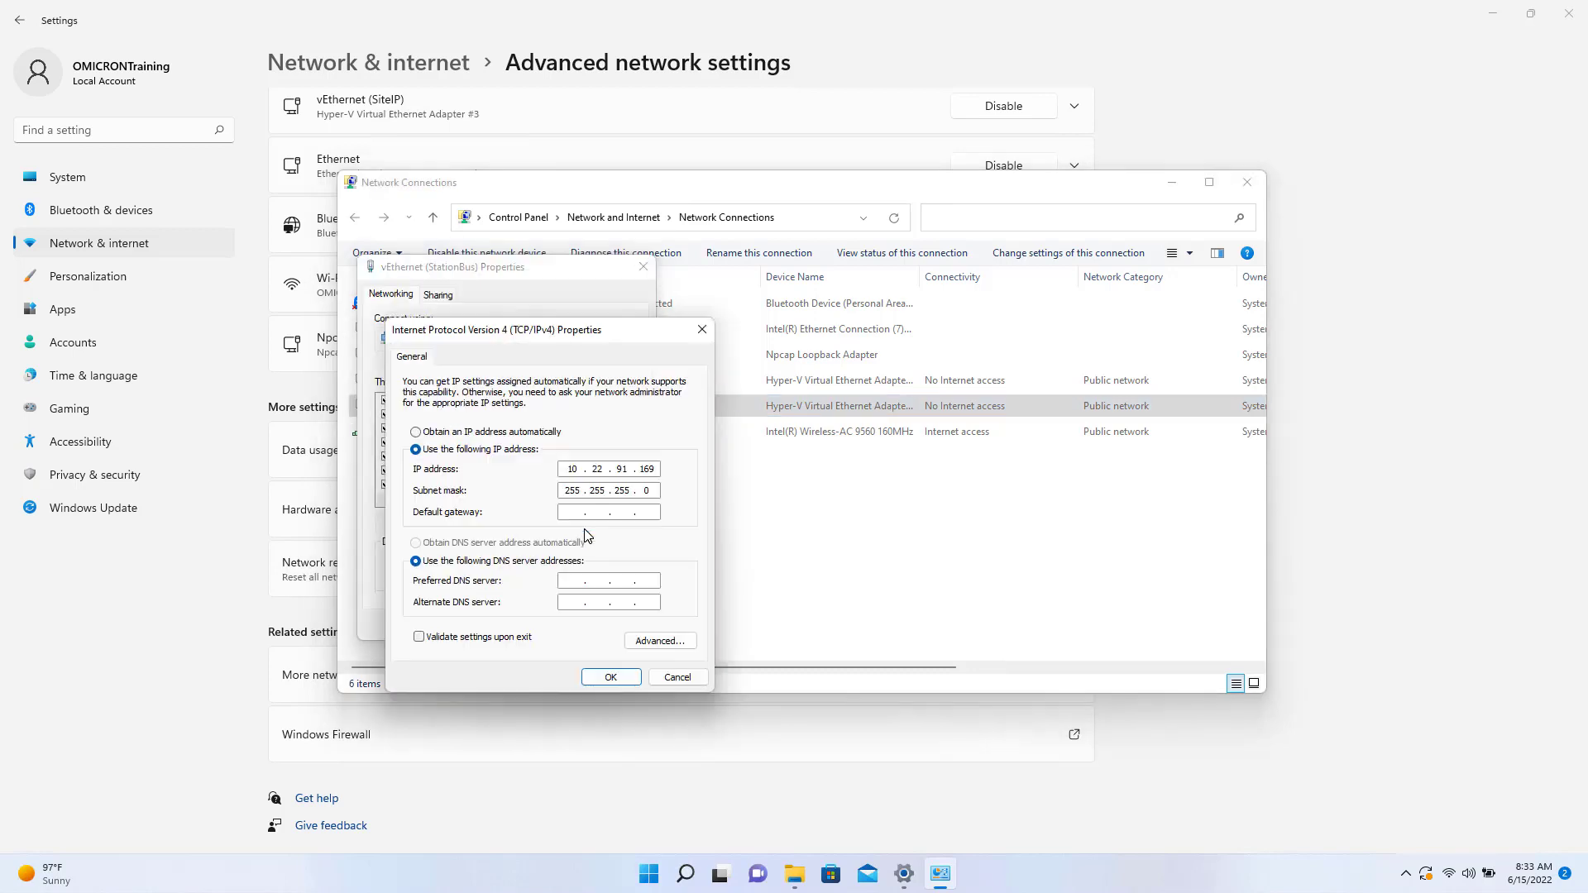
{"action": "left_click", "coordinate": [655, 641]}
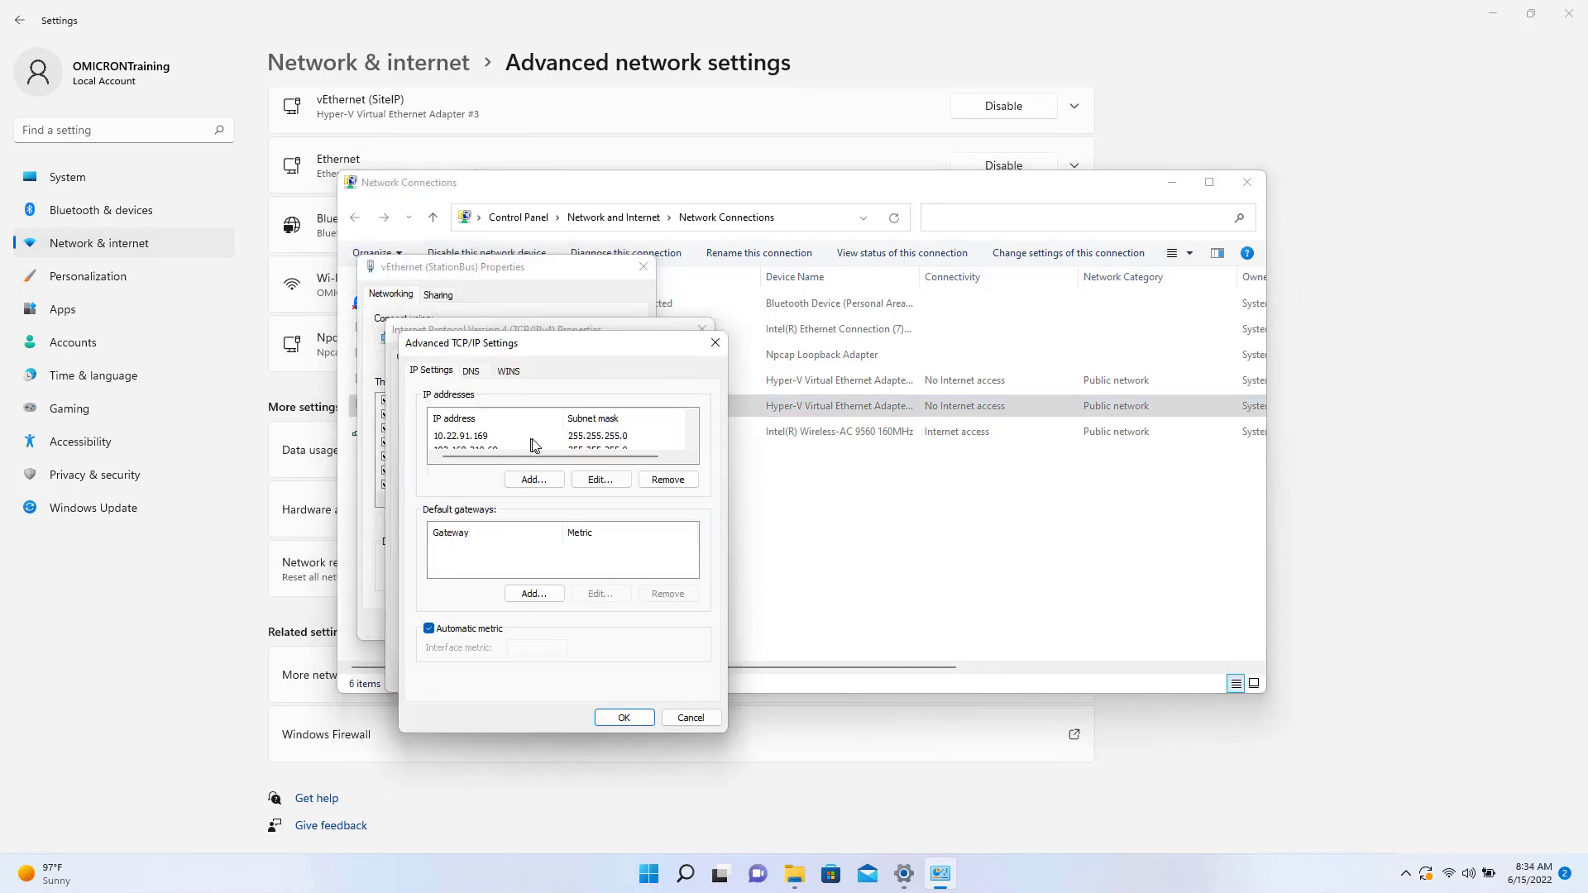
{"action": "scroll", "coordinate": [532, 445], "scroll_direction": "down", "scroll_amount": 1}
Add the IP address 192.168.210.161 with subnet mask 255.255.255.0 to the StationBus adapter and apply the adapter properties.
{"action": "left_click", "coordinate": [534, 480]}
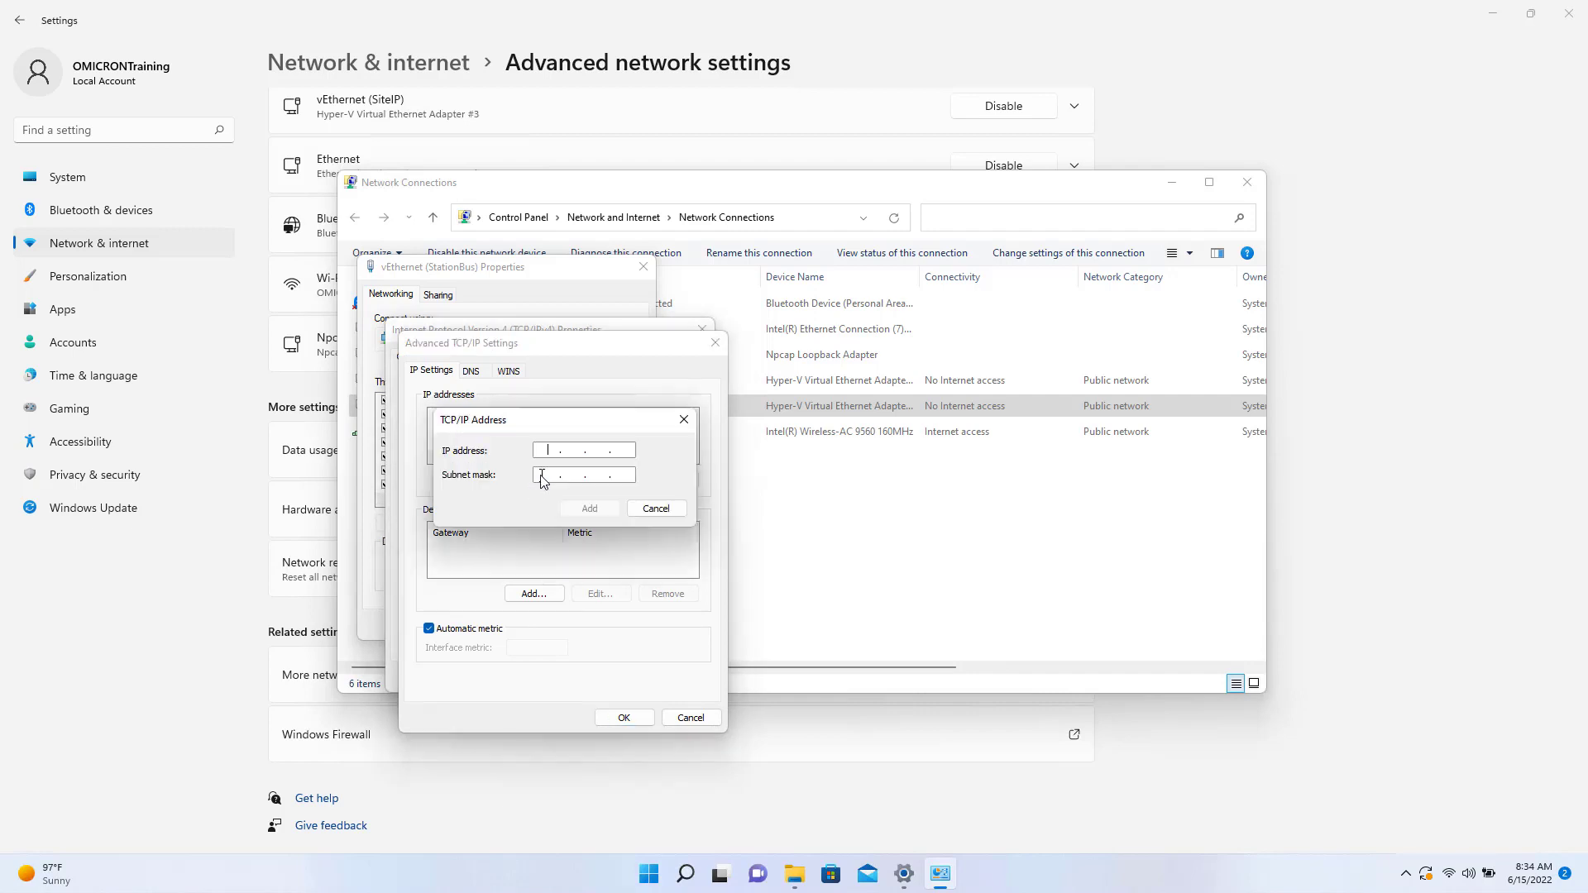
{"action": "type", "text": "192 . 168 . 210 . 161"}
{"action": "left_click", "coordinate": [543, 478]}
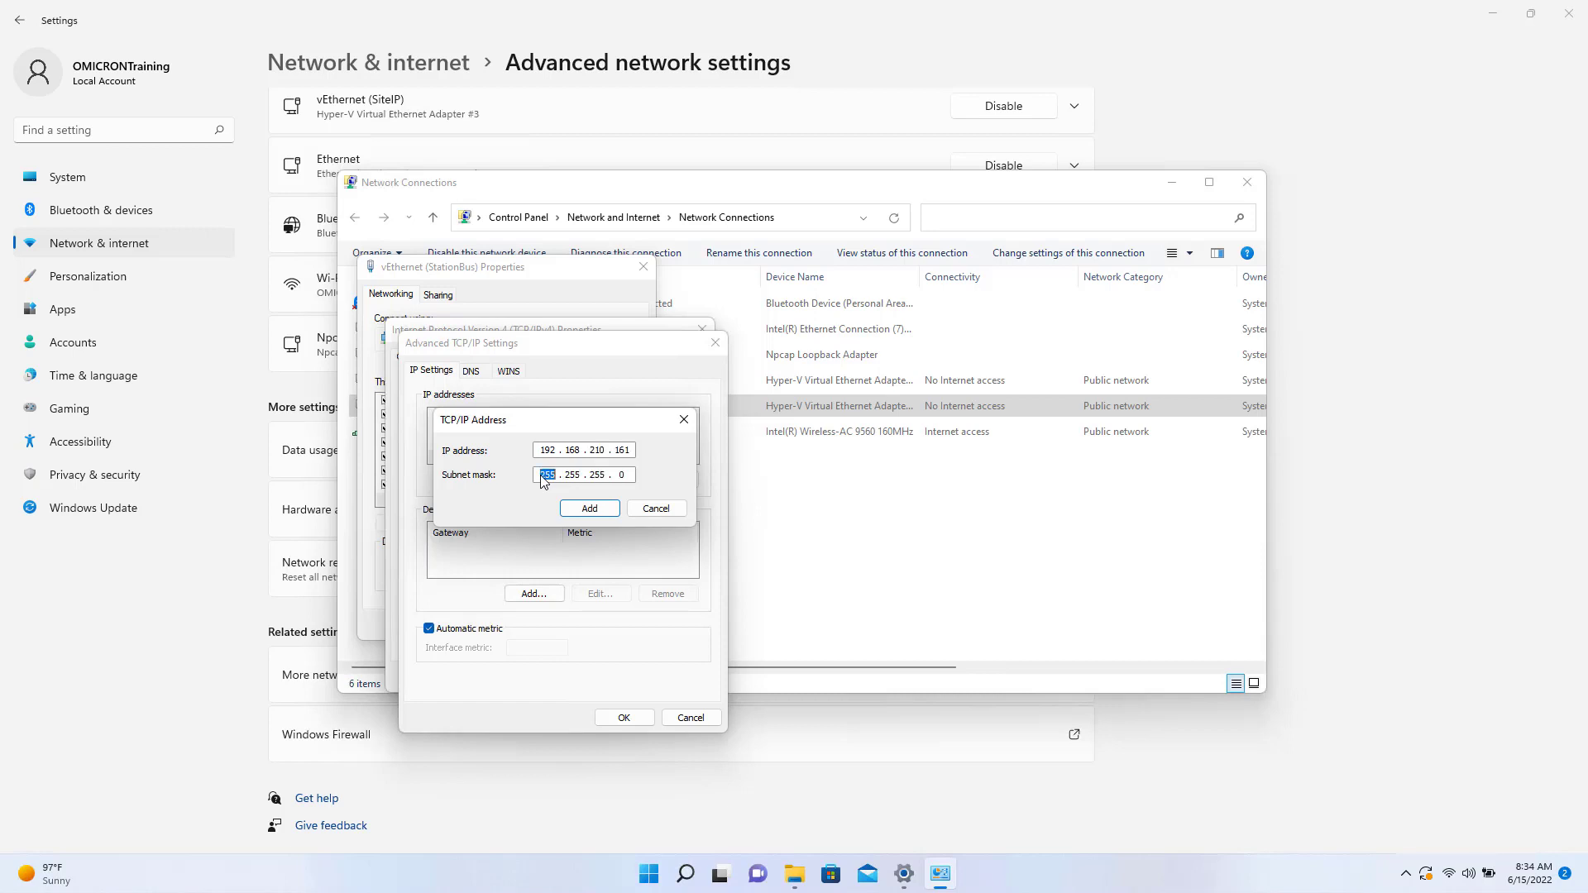
{"action": "left_click", "coordinate": [579, 510]}
{"action": "left_click", "coordinate": [624, 716]}
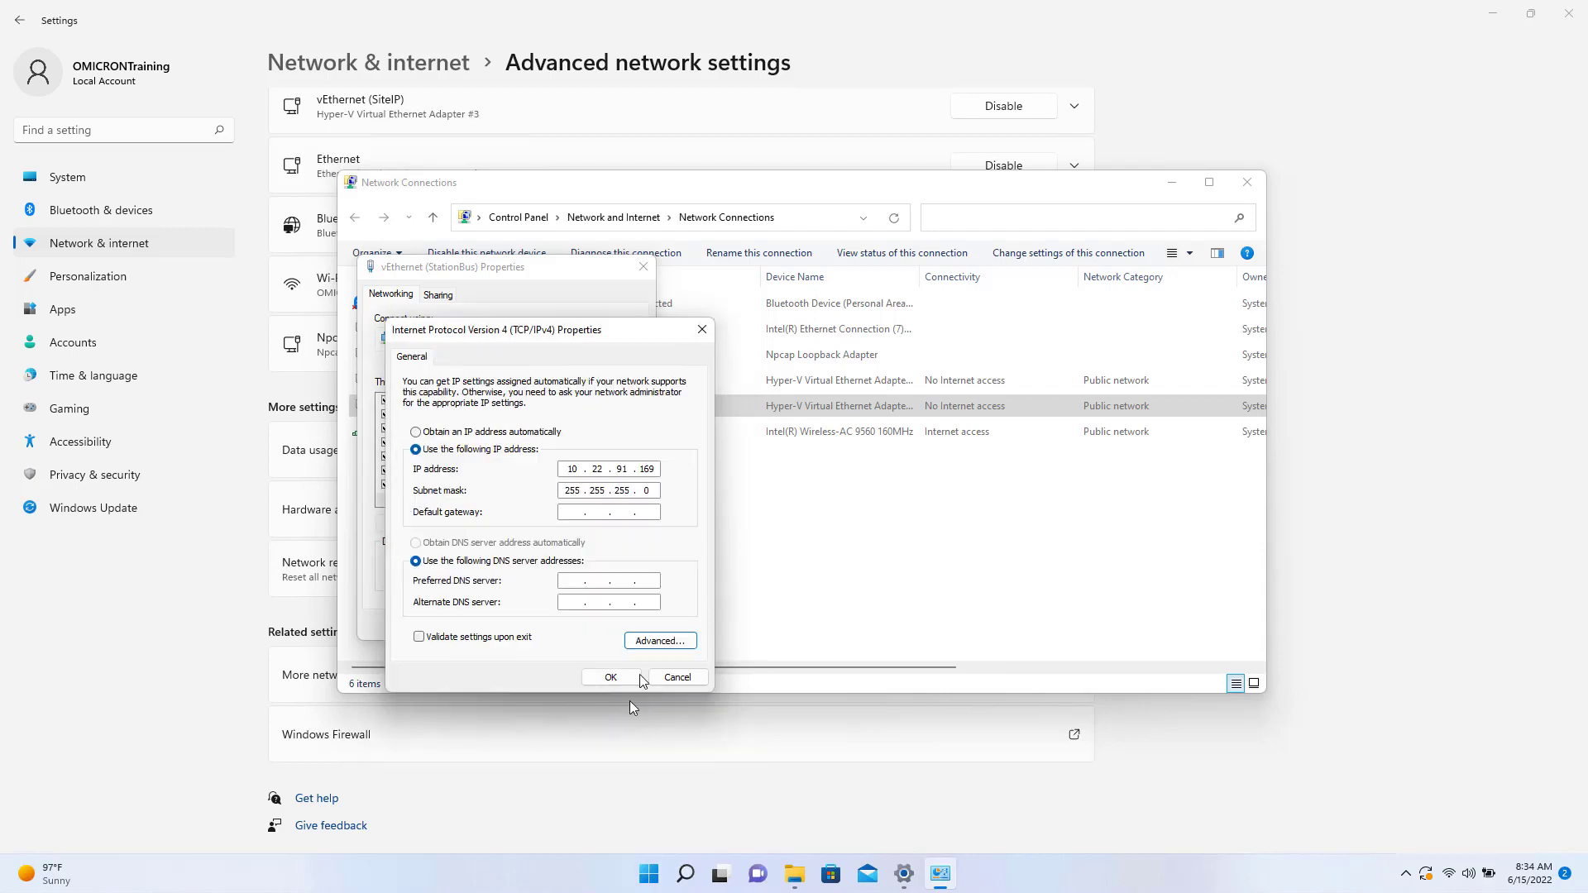
{"action": "left_click", "coordinate": [622, 677]}
{"action": "left_click", "coordinate": [568, 628]}
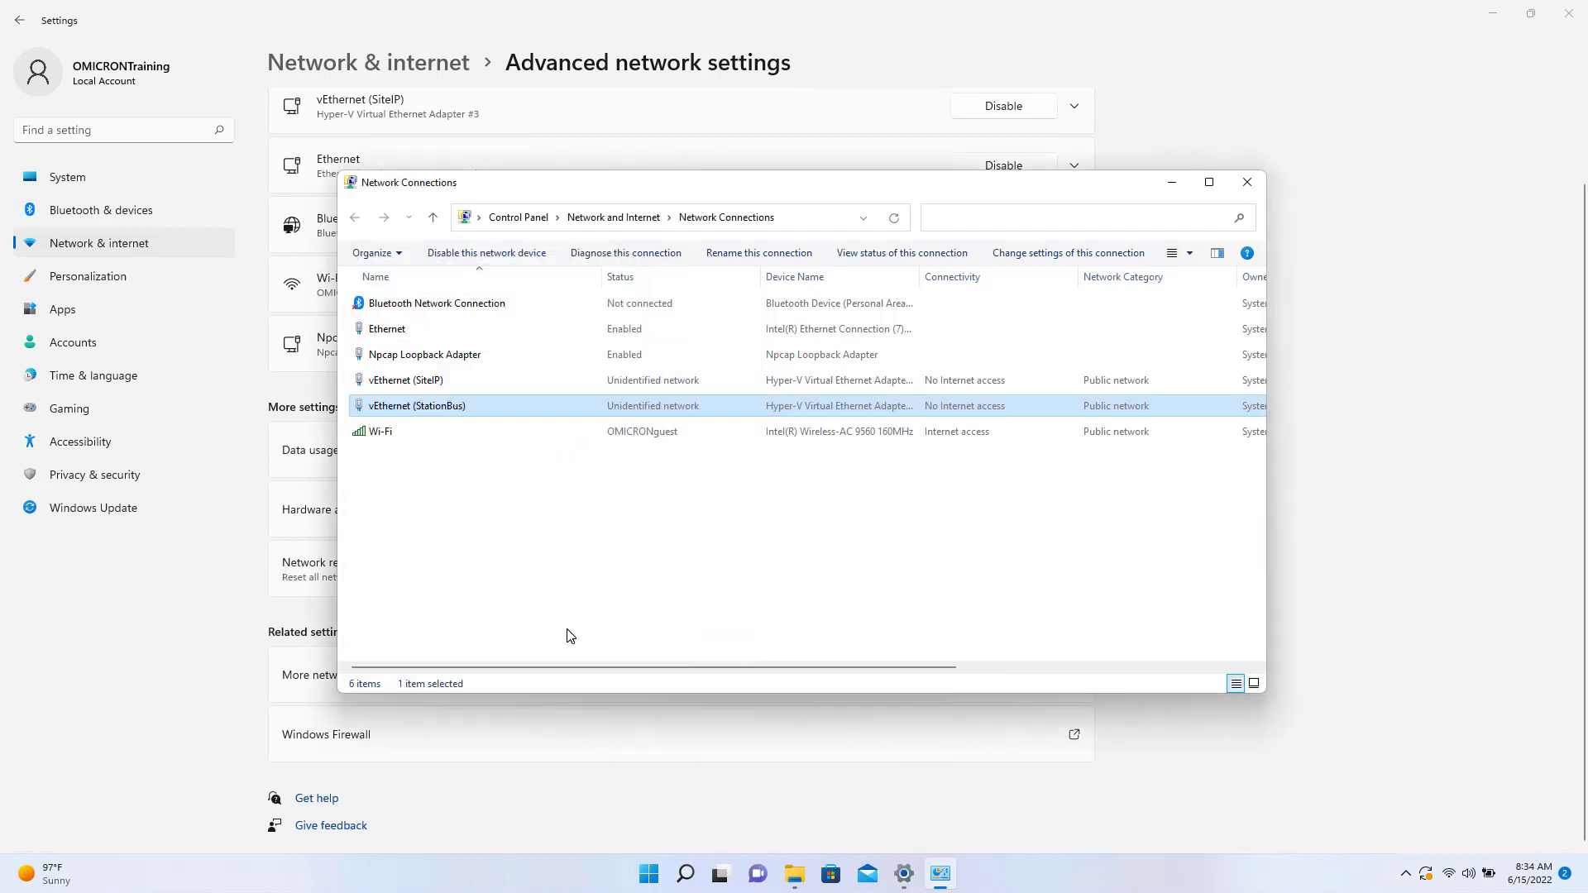
Close the Network Connections and Settings windows and minimize the remote desktop session.
{"action": "left_click", "coordinate": [1247, 182]}
{"action": "left_click", "coordinate": [1569, 15]}
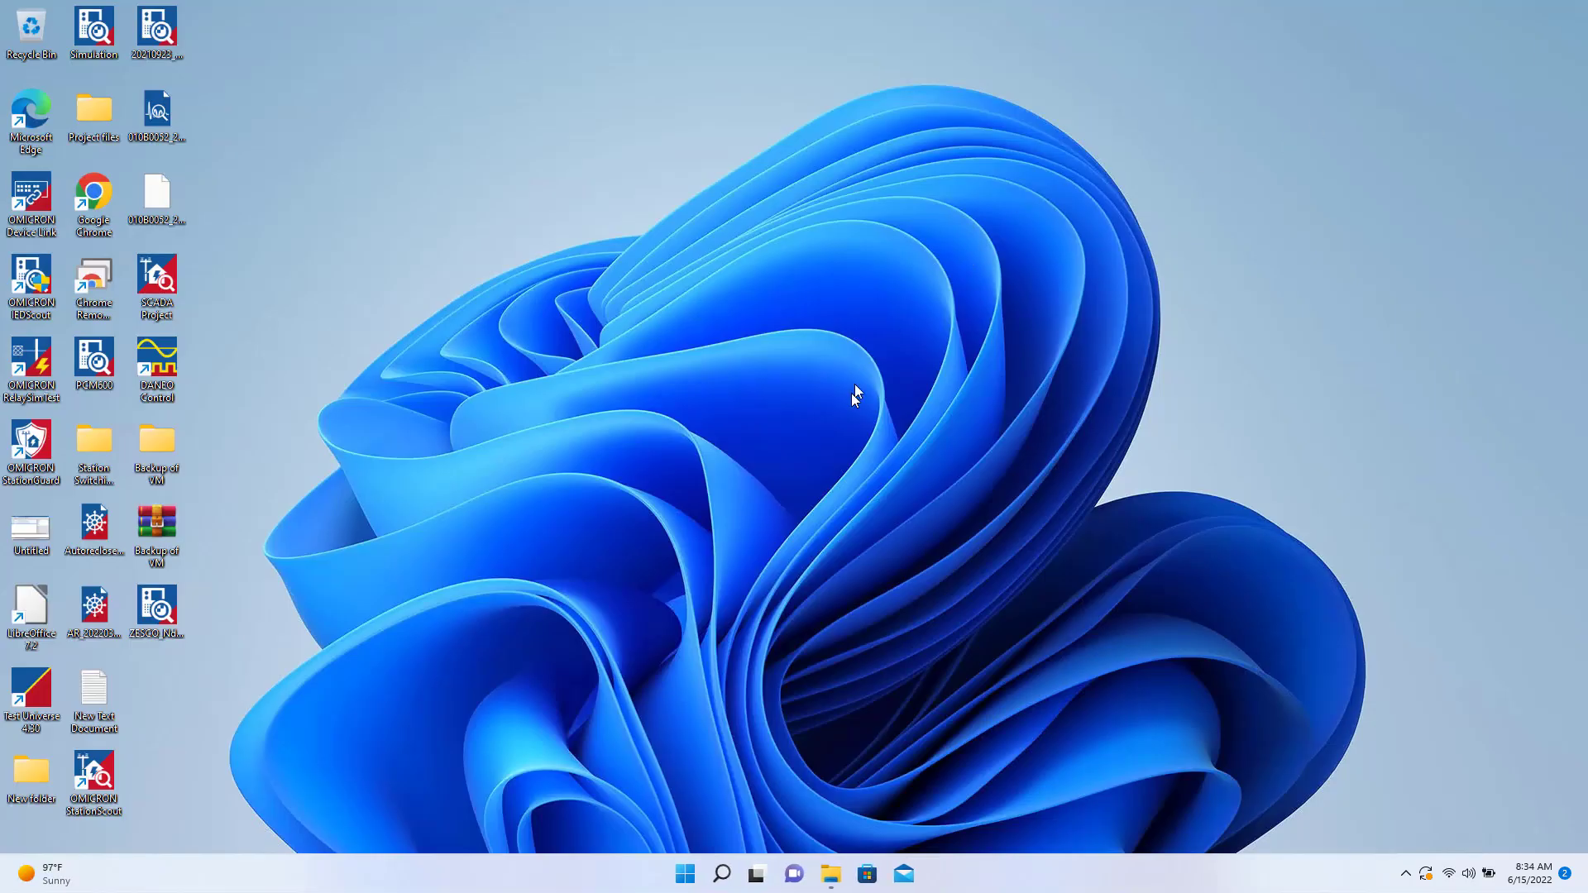
{"action": "mouse_move", "coordinate": [888, 6]}
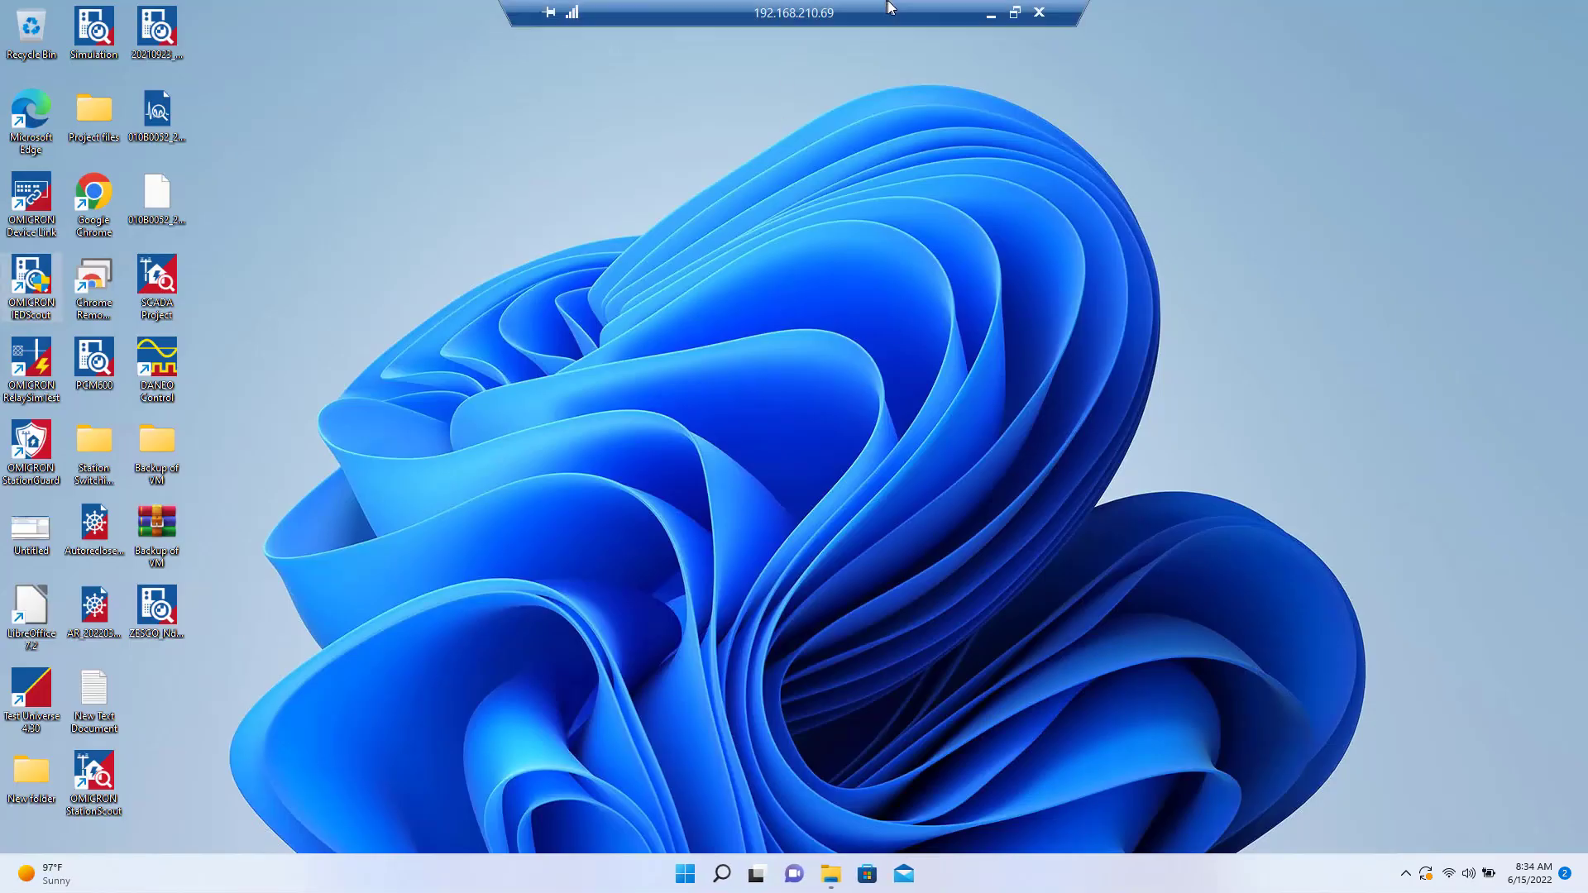
{"action": "left_click", "coordinate": [989, 15]}
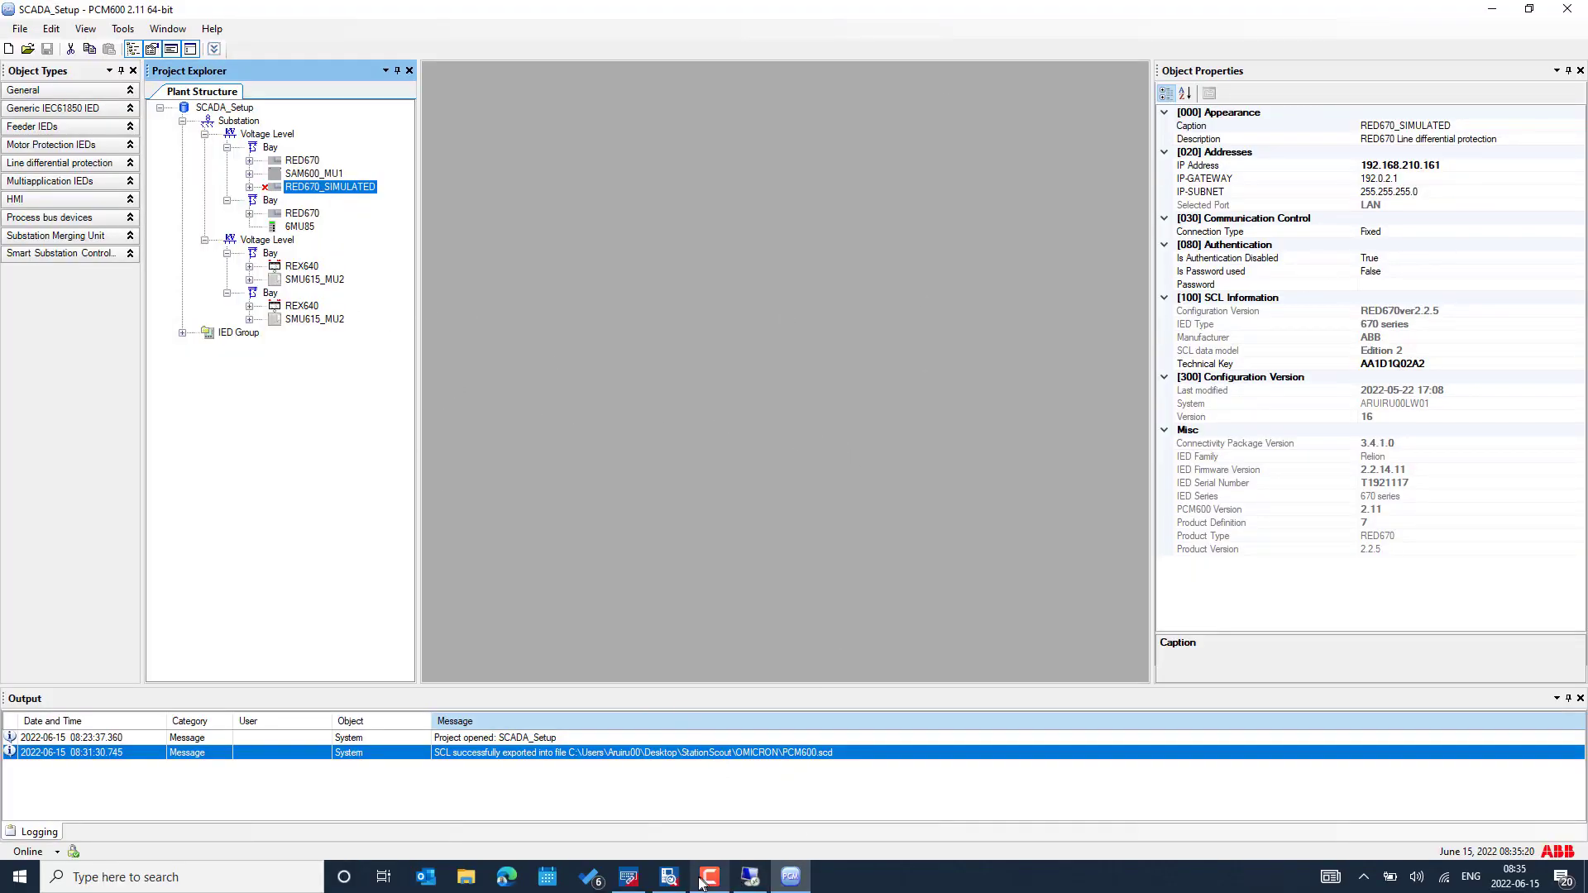
Switch to IEDScout and review its client/server, GOOSE and sniffer network adapter configuration without changing anything.
{"action": "left_click", "coordinate": [669, 878]}
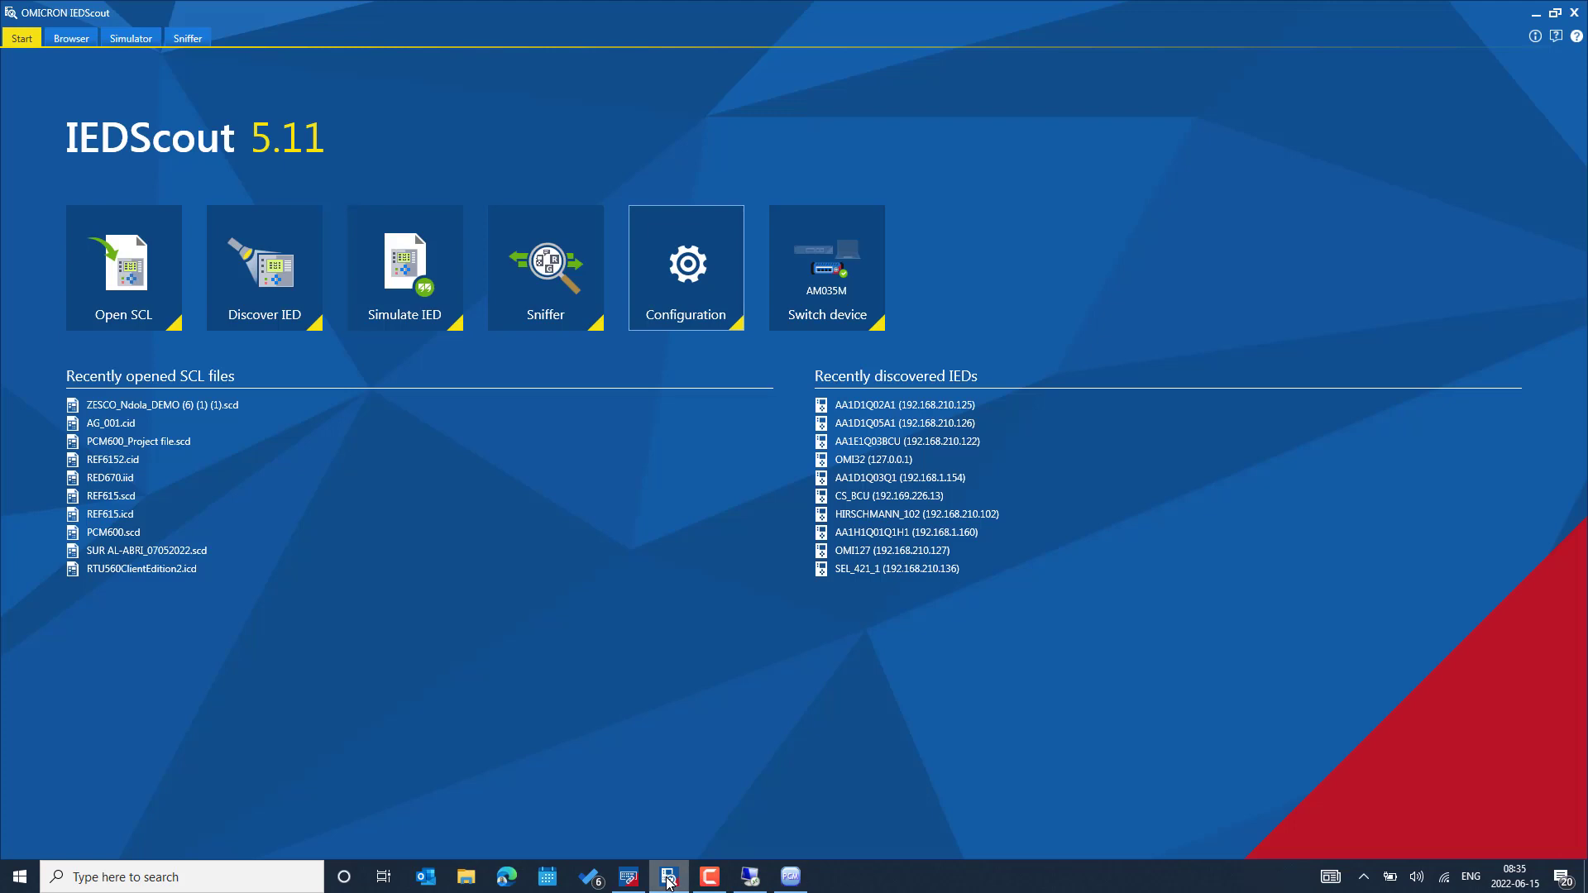
{"action": "left_click", "coordinate": [683, 312]}
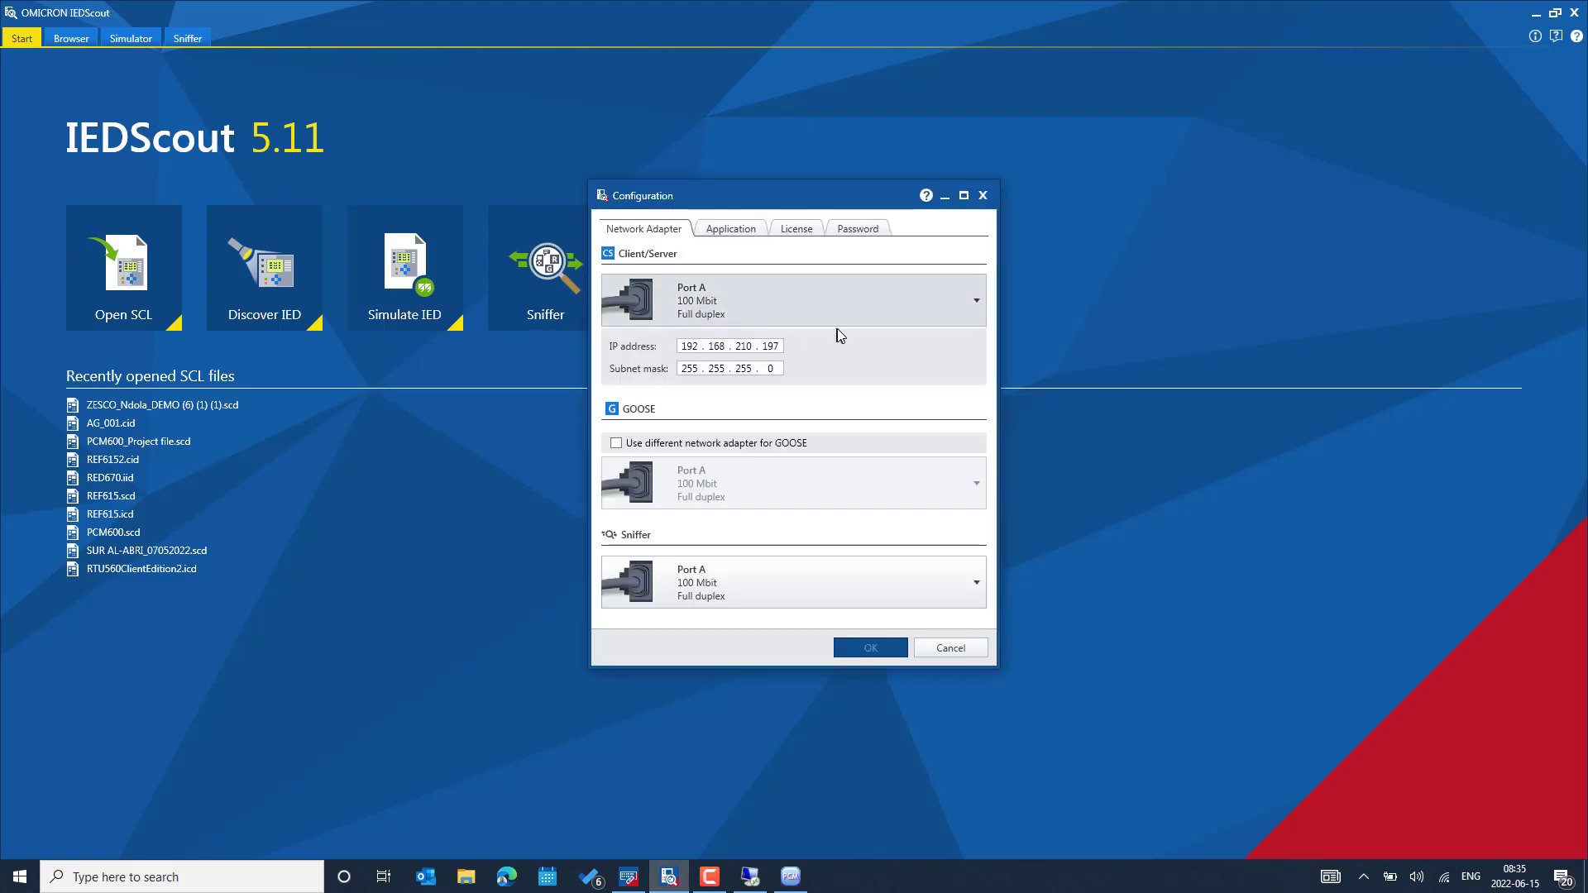
{"action": "left_click", "coordinate": [951, 648]}
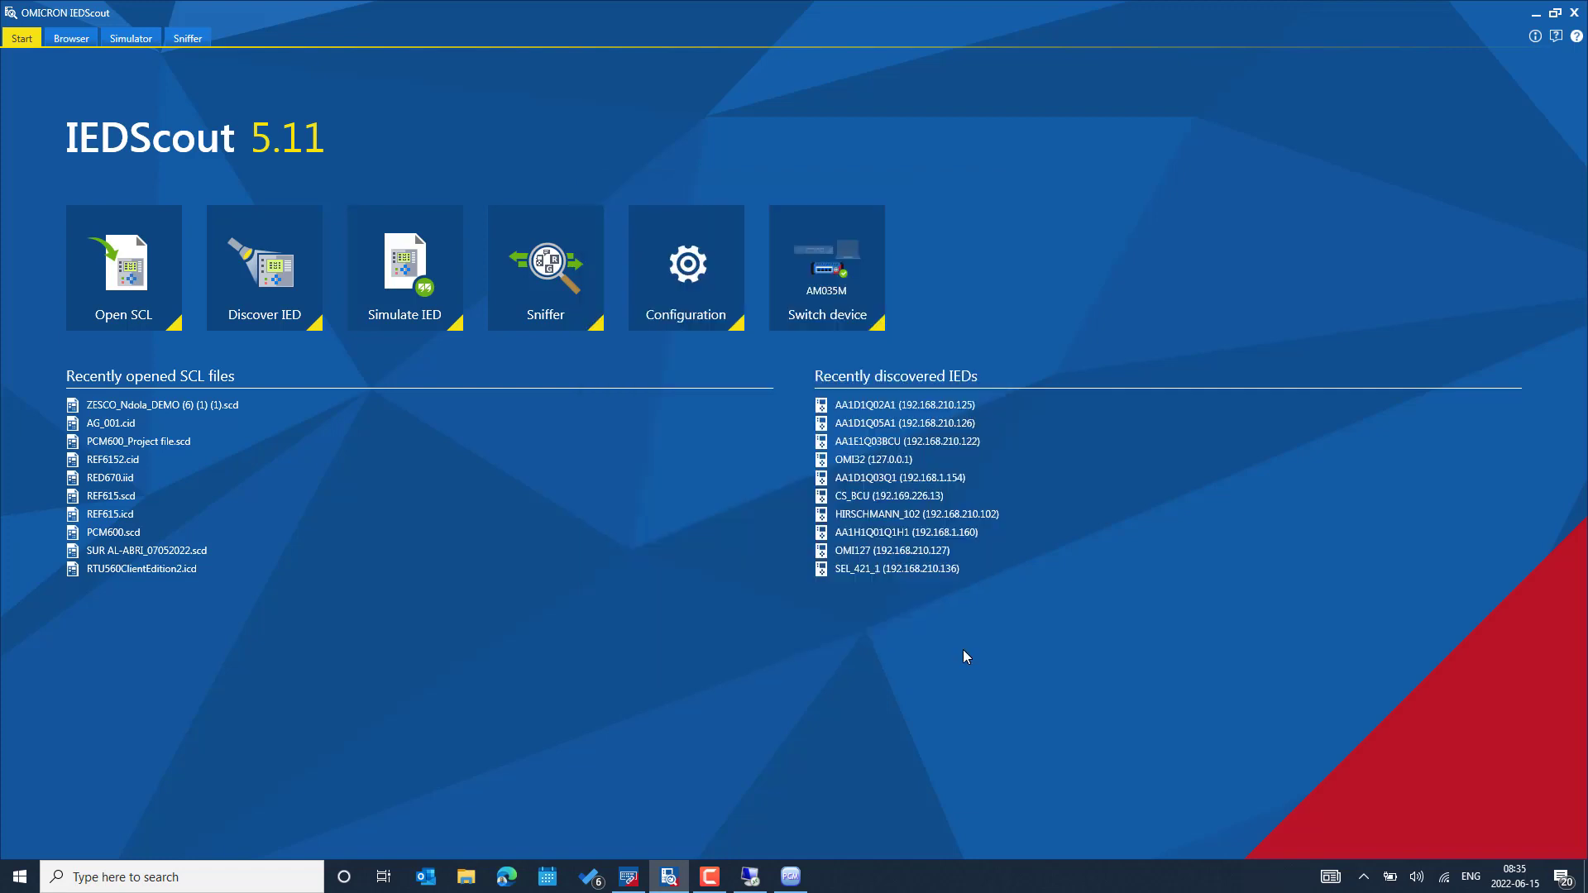
Open PCM600.scd in the IEDScout simulator and load the IED AA1D1Q02A2.
{"action": "left_click", "coordinate": [71, 39]}
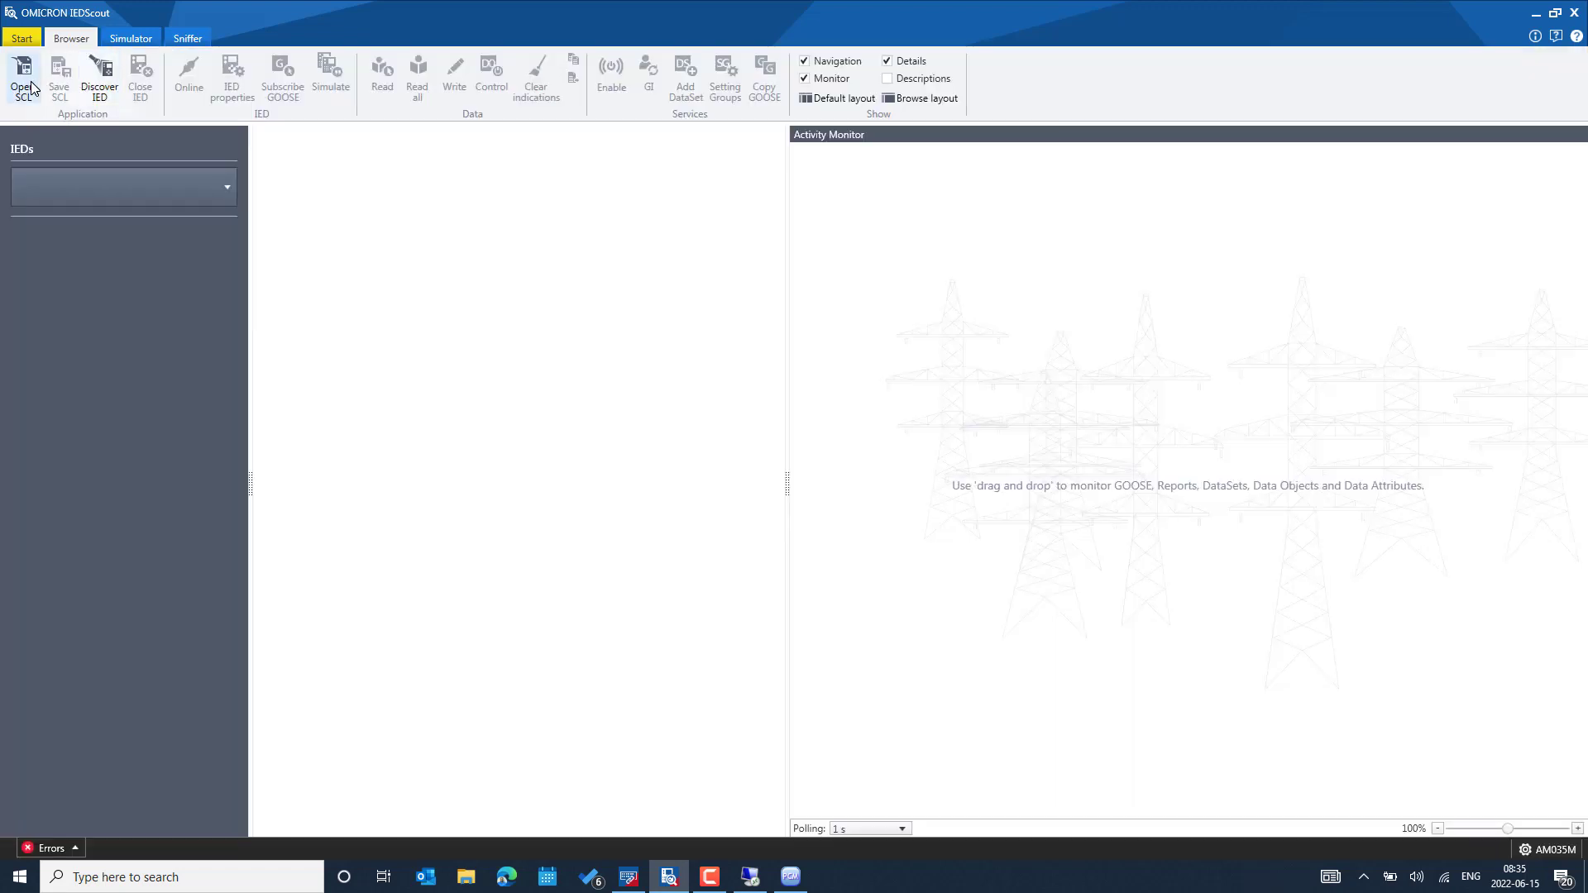
{"action": "left_click", "coordinate": [128, 38]}
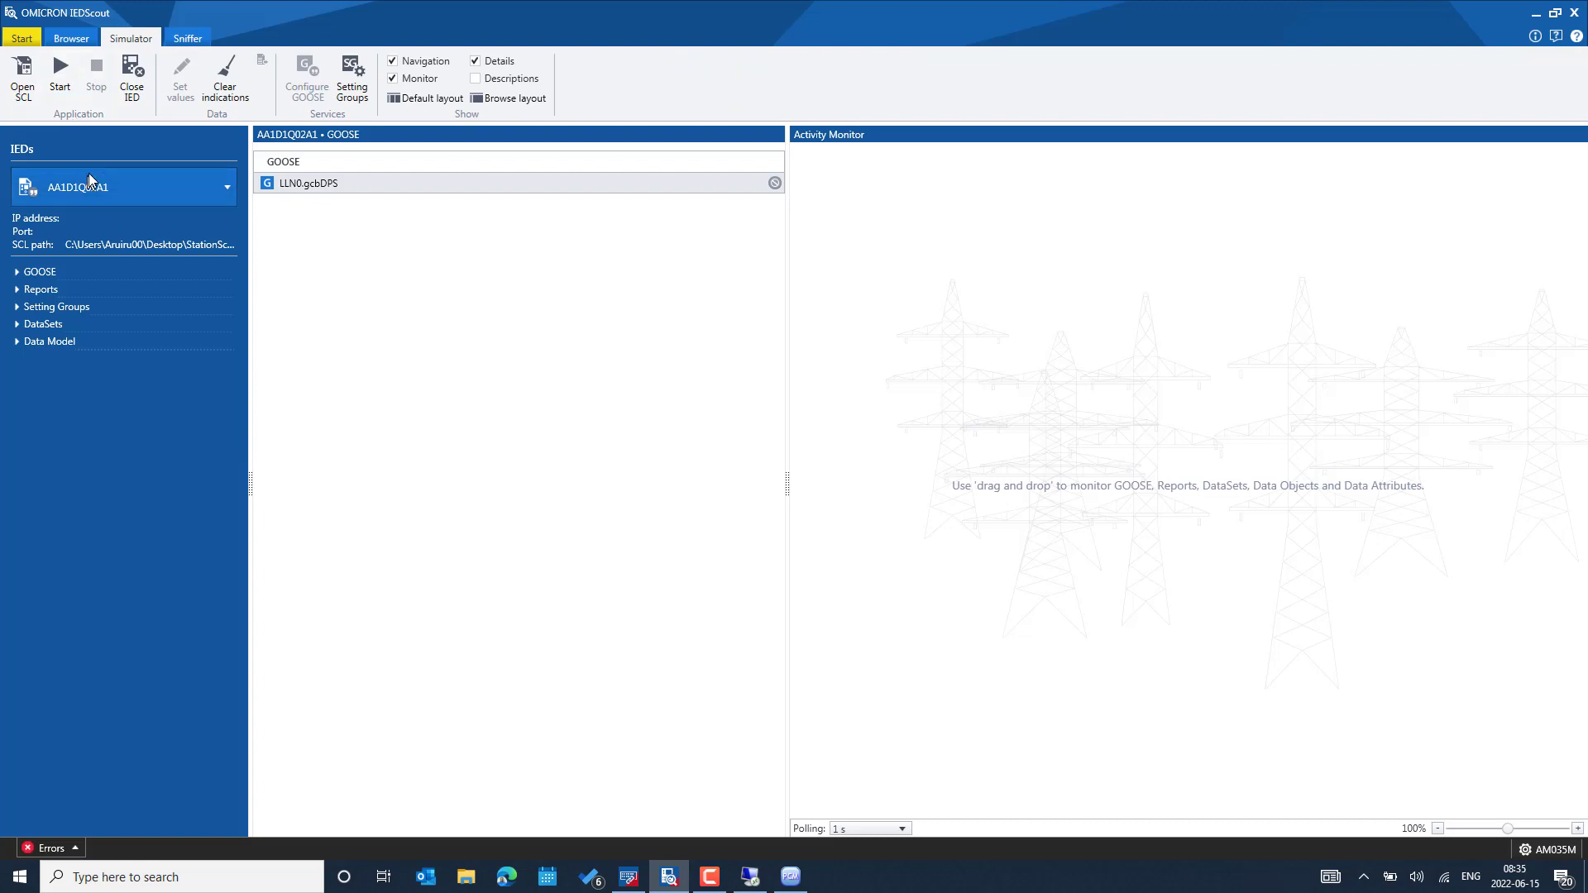
{"action": "left_click", "coordinate": [32, 79]}
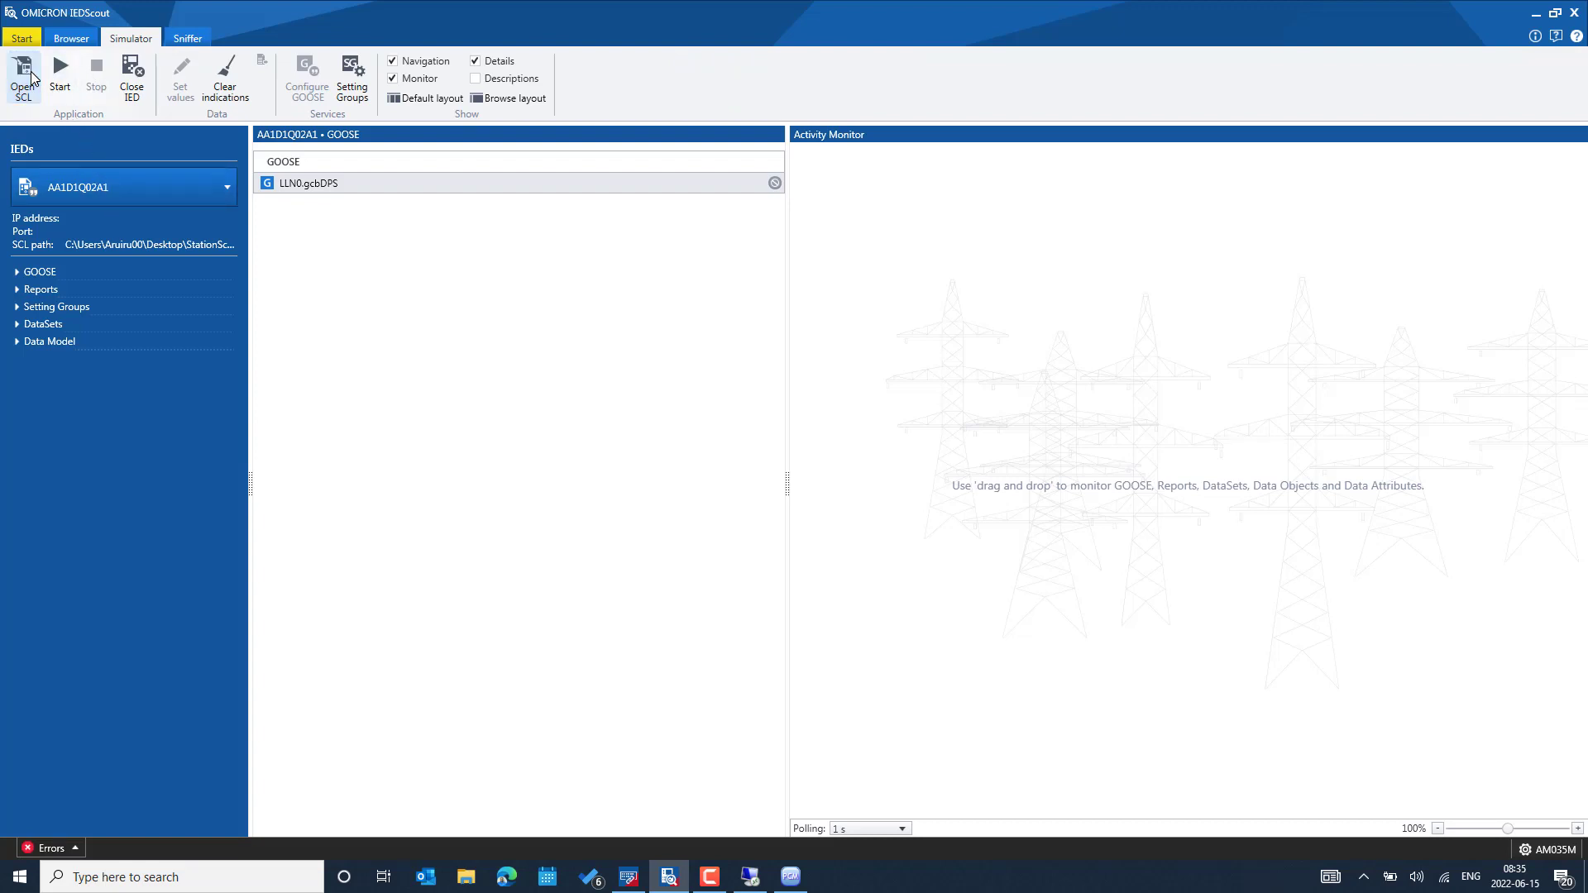
{"action": "left_click", "coordinate": [238, 126]}
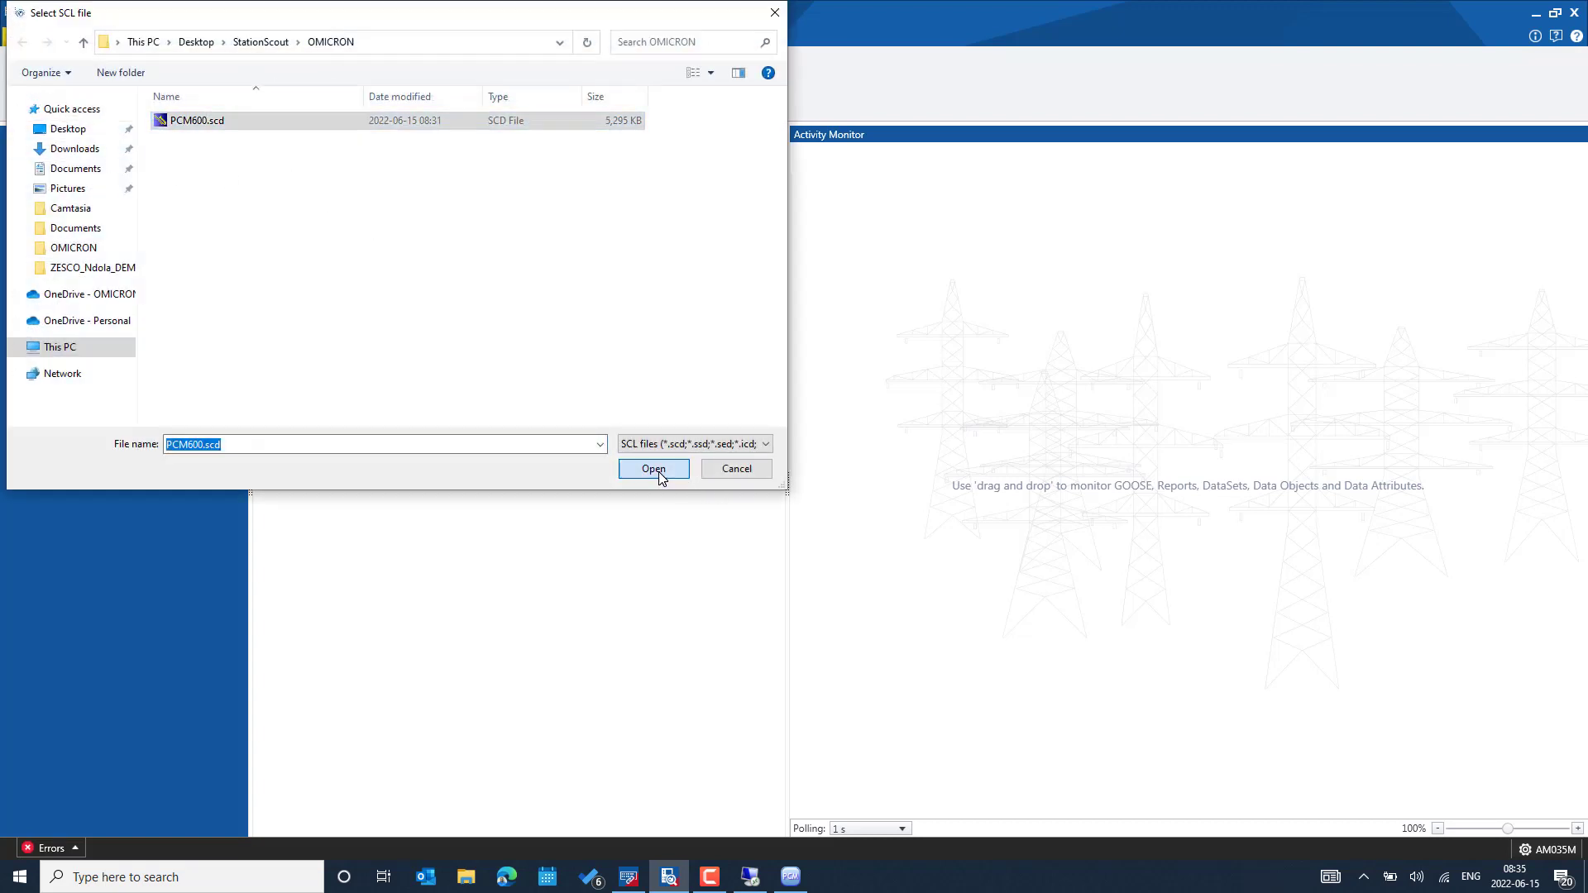
{"action": "left_click", "coordinate": [654, 468]}
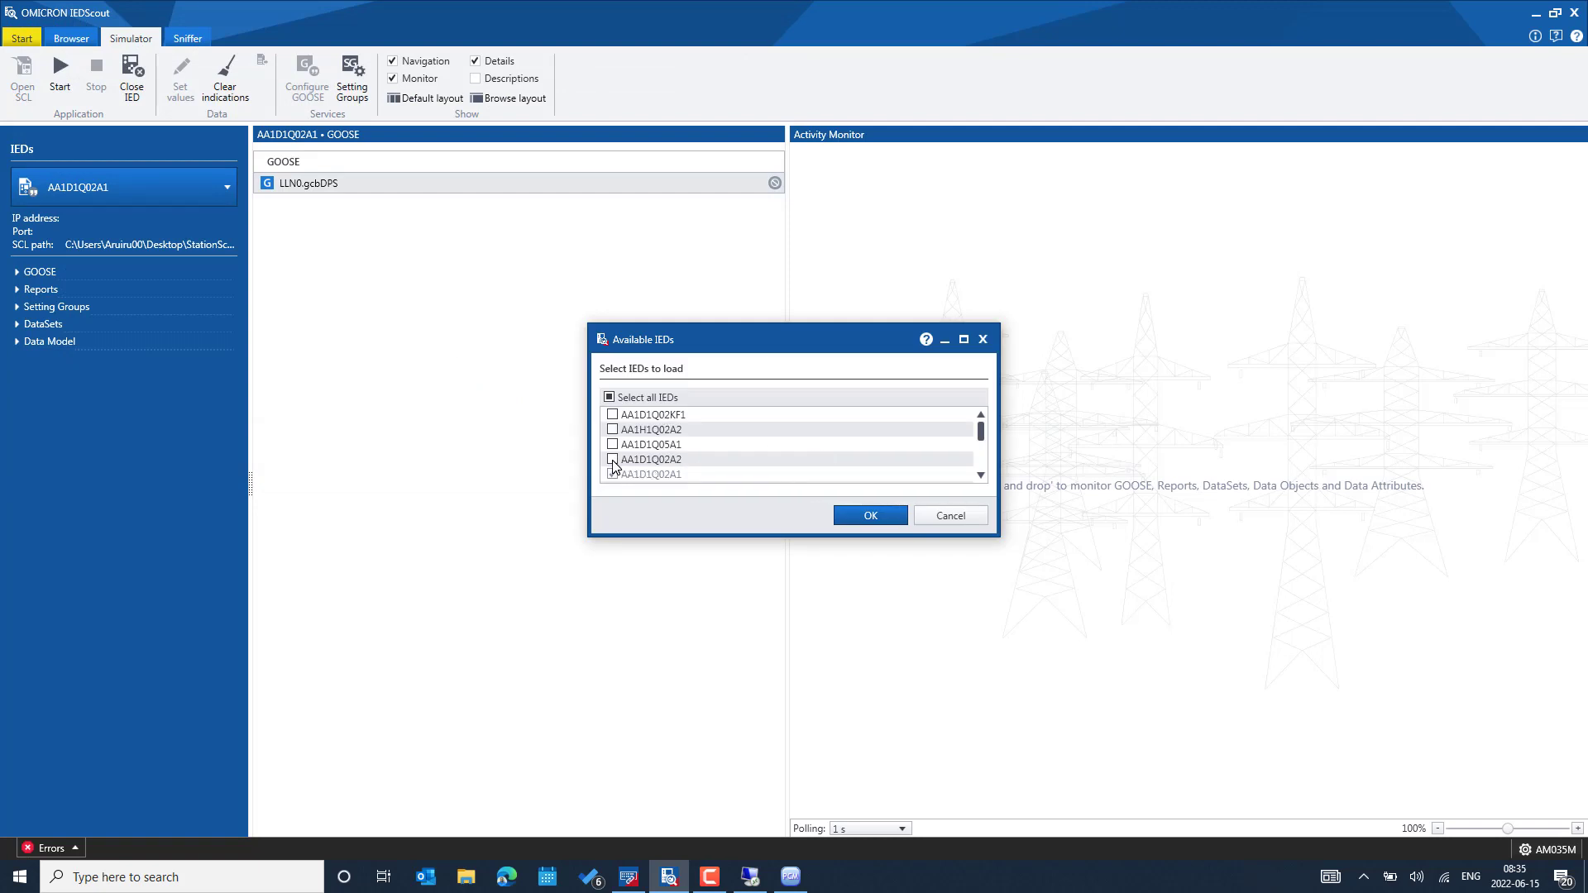
{"action": "left_click", "coordinate": [613, 461]}
{"action": "left_click", "coordinate": [867, 519]}
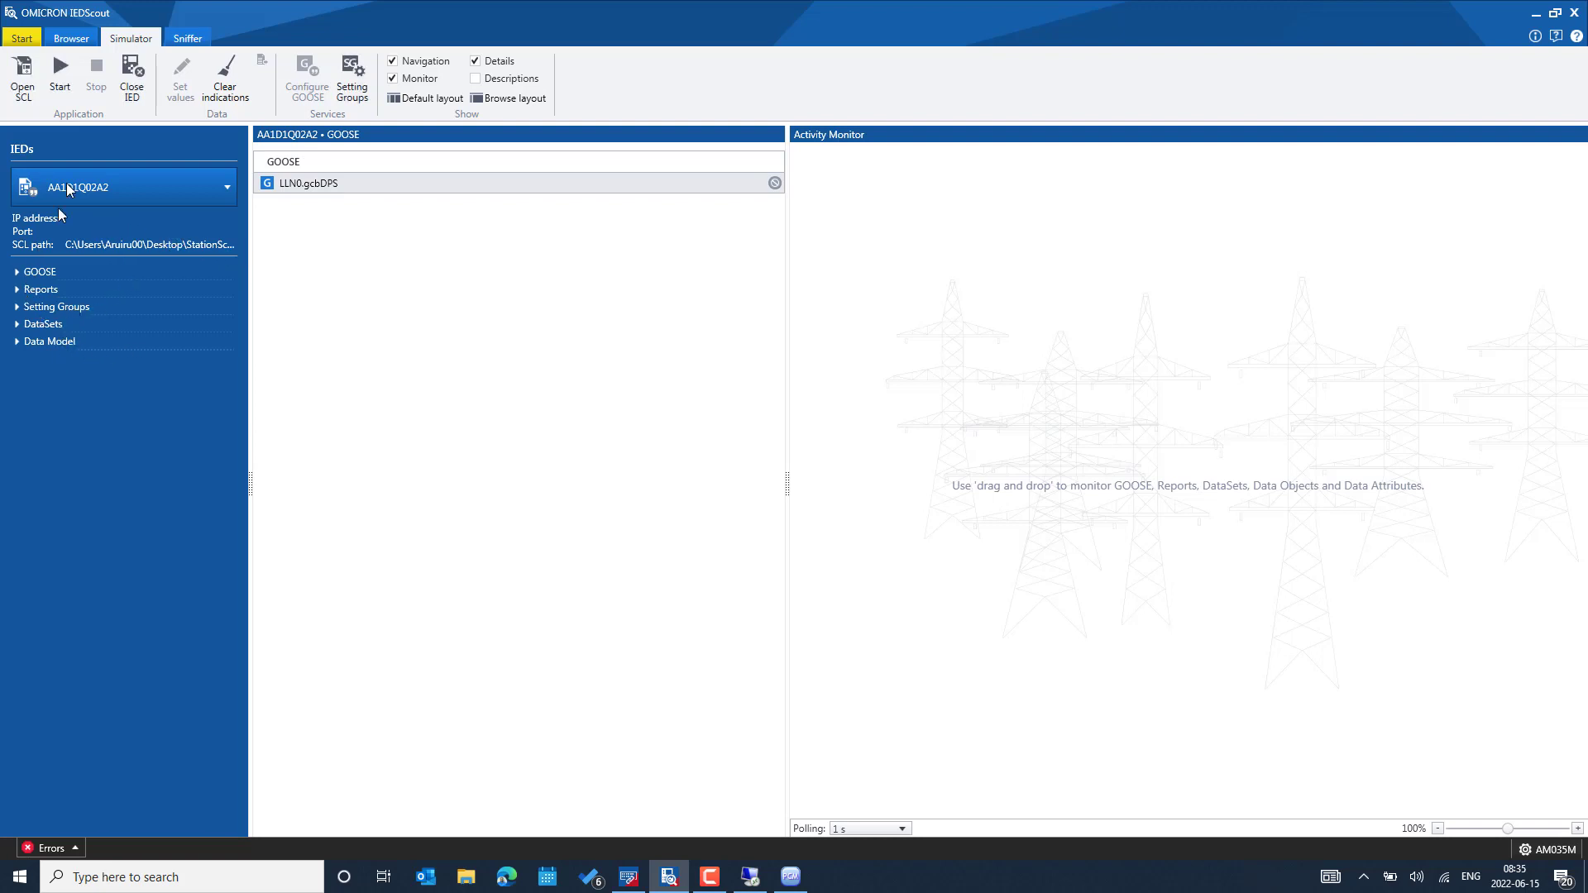
Try to start the simulation of IED AA1D1Q02A2 with its server, GOOSE and simulation/test options enabled.
{"action": "left_click", "coordinate": [52, 85]}
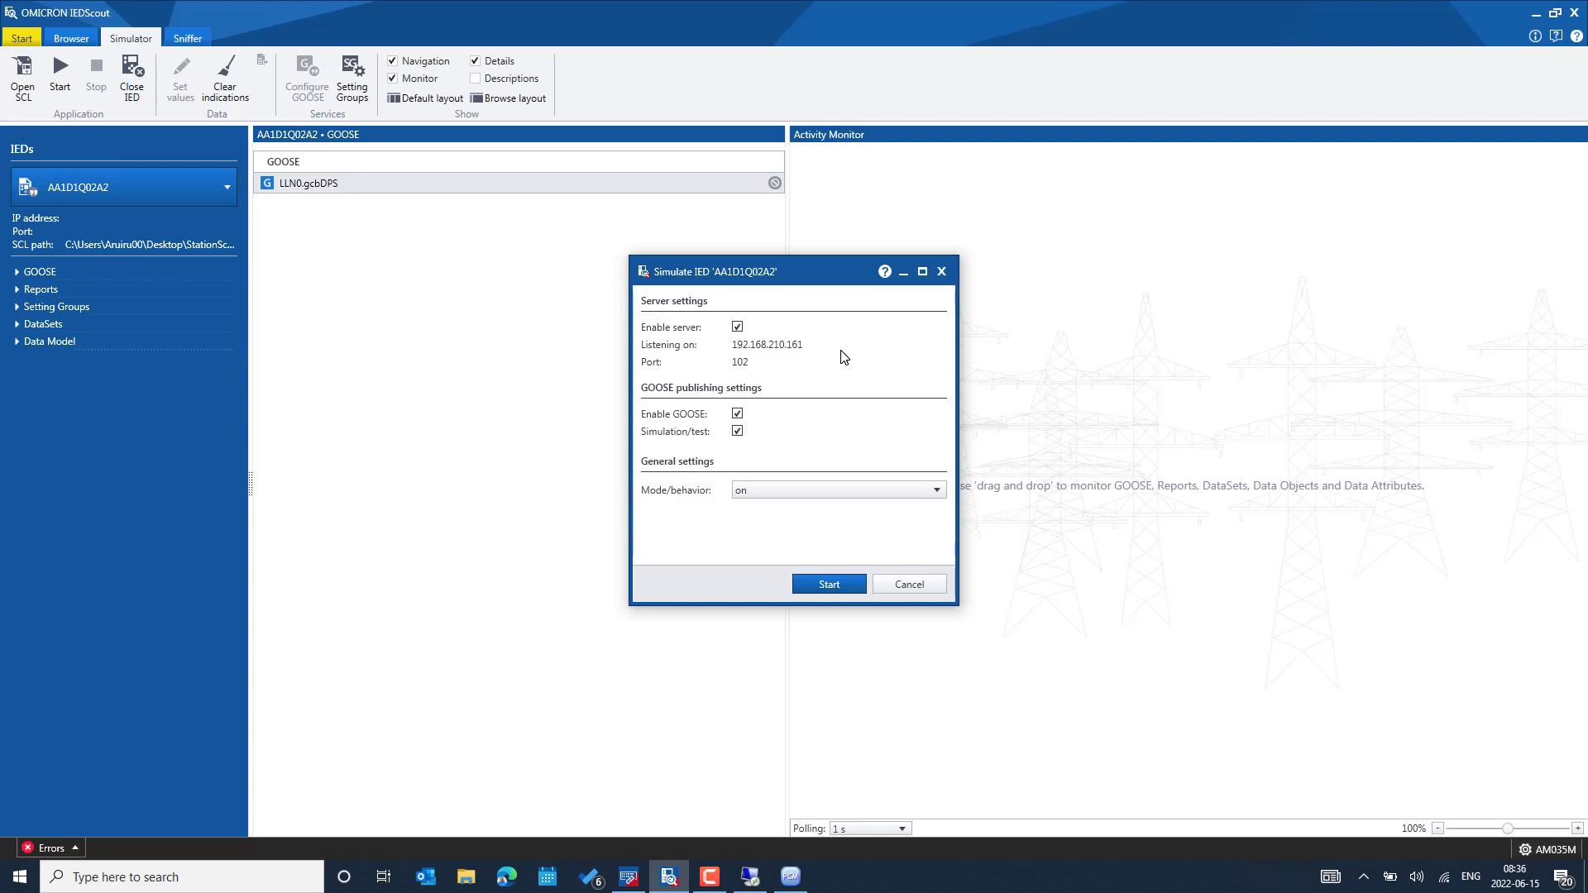
{"action": "left_click", "coordinate": [827, 584]}
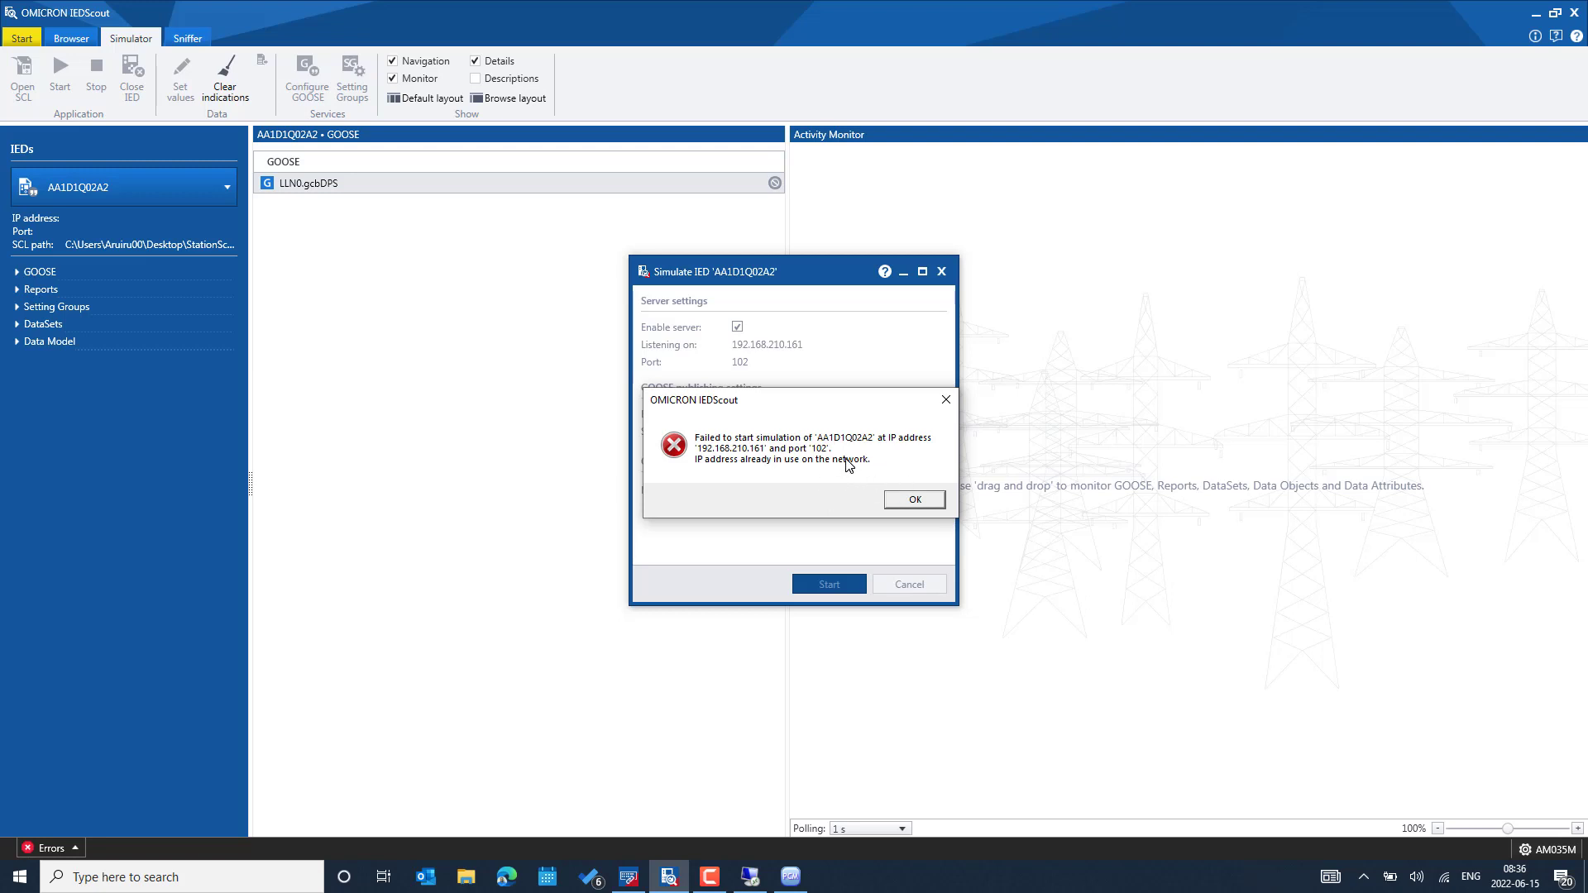
{"action": "left_click", "coordinate": [913, 501]}
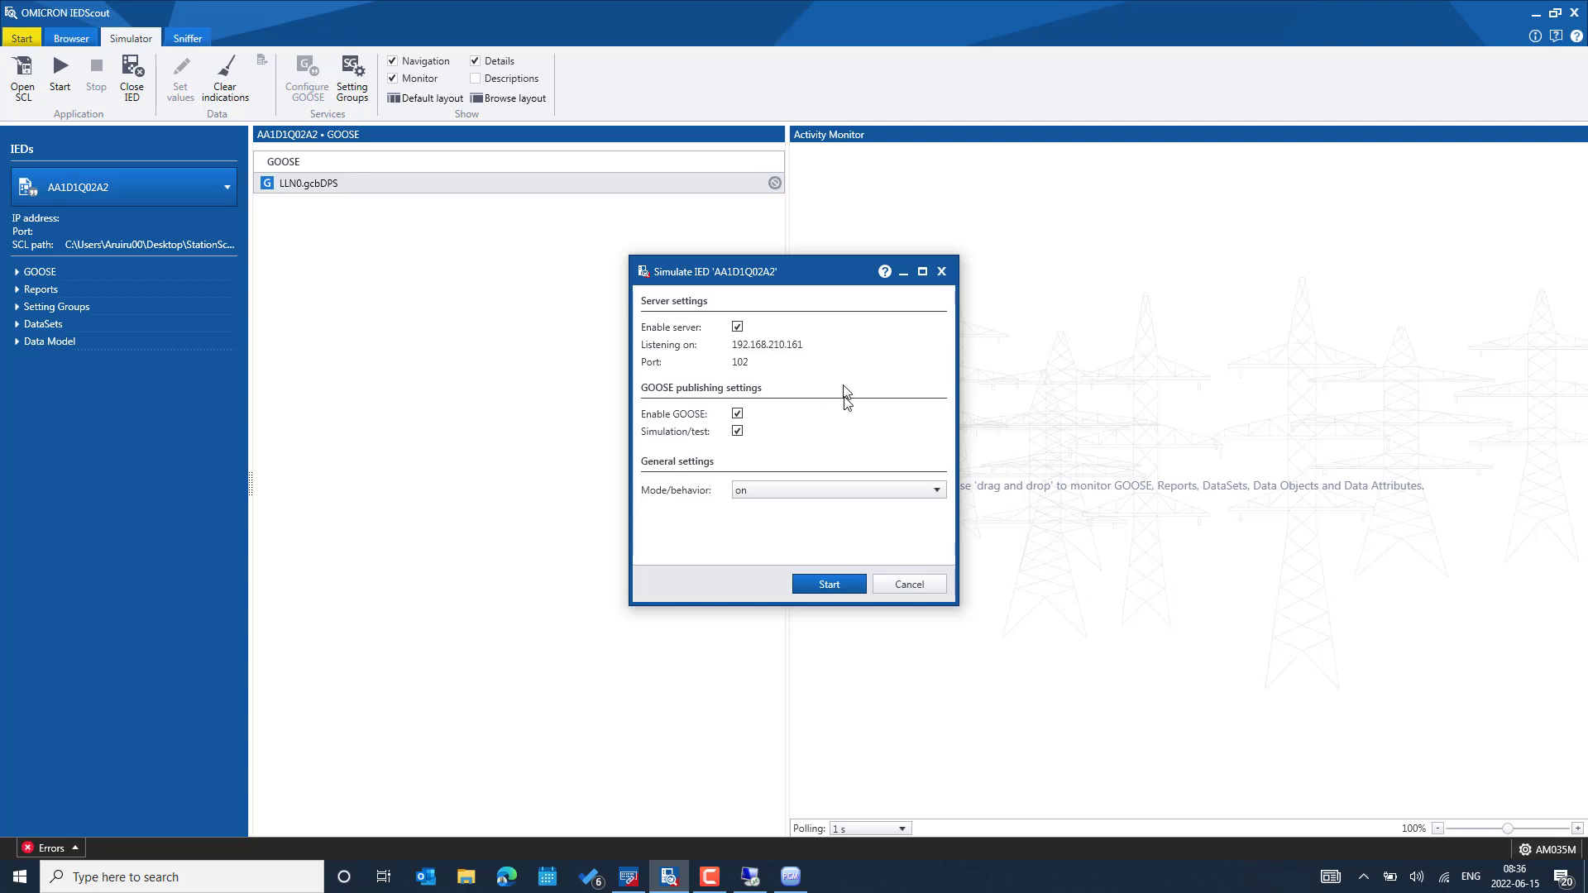
{"action": "left_click", "coordinate": [909, 584]}
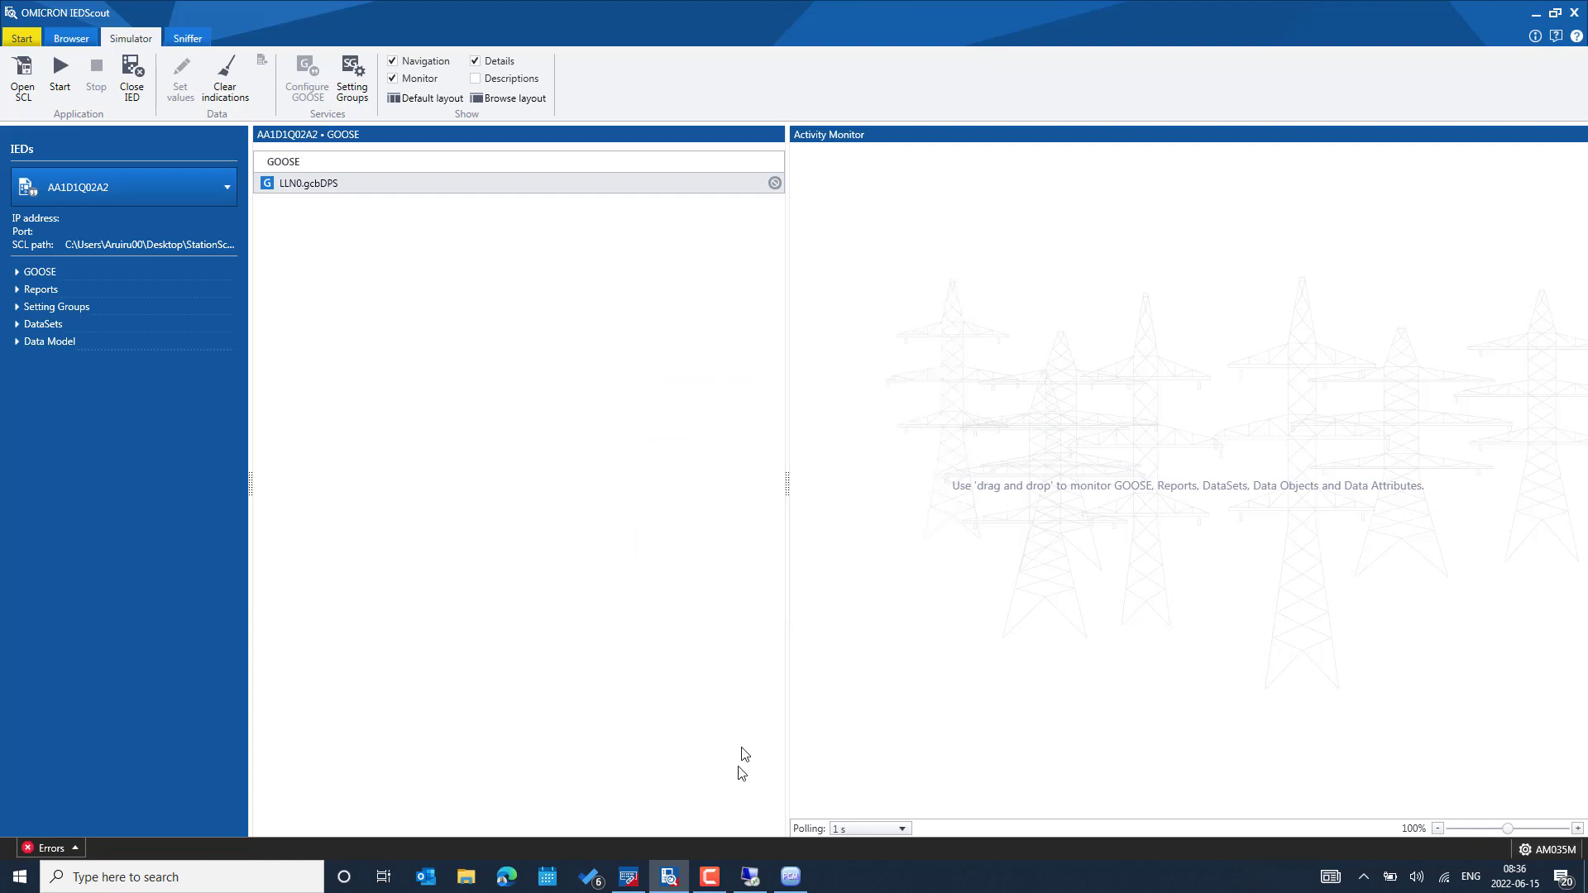
Switch to the remote desktop session and open the Network Connections window through the advanced network settings.
{"action": "left_click", "coordinate": [750, 876]}
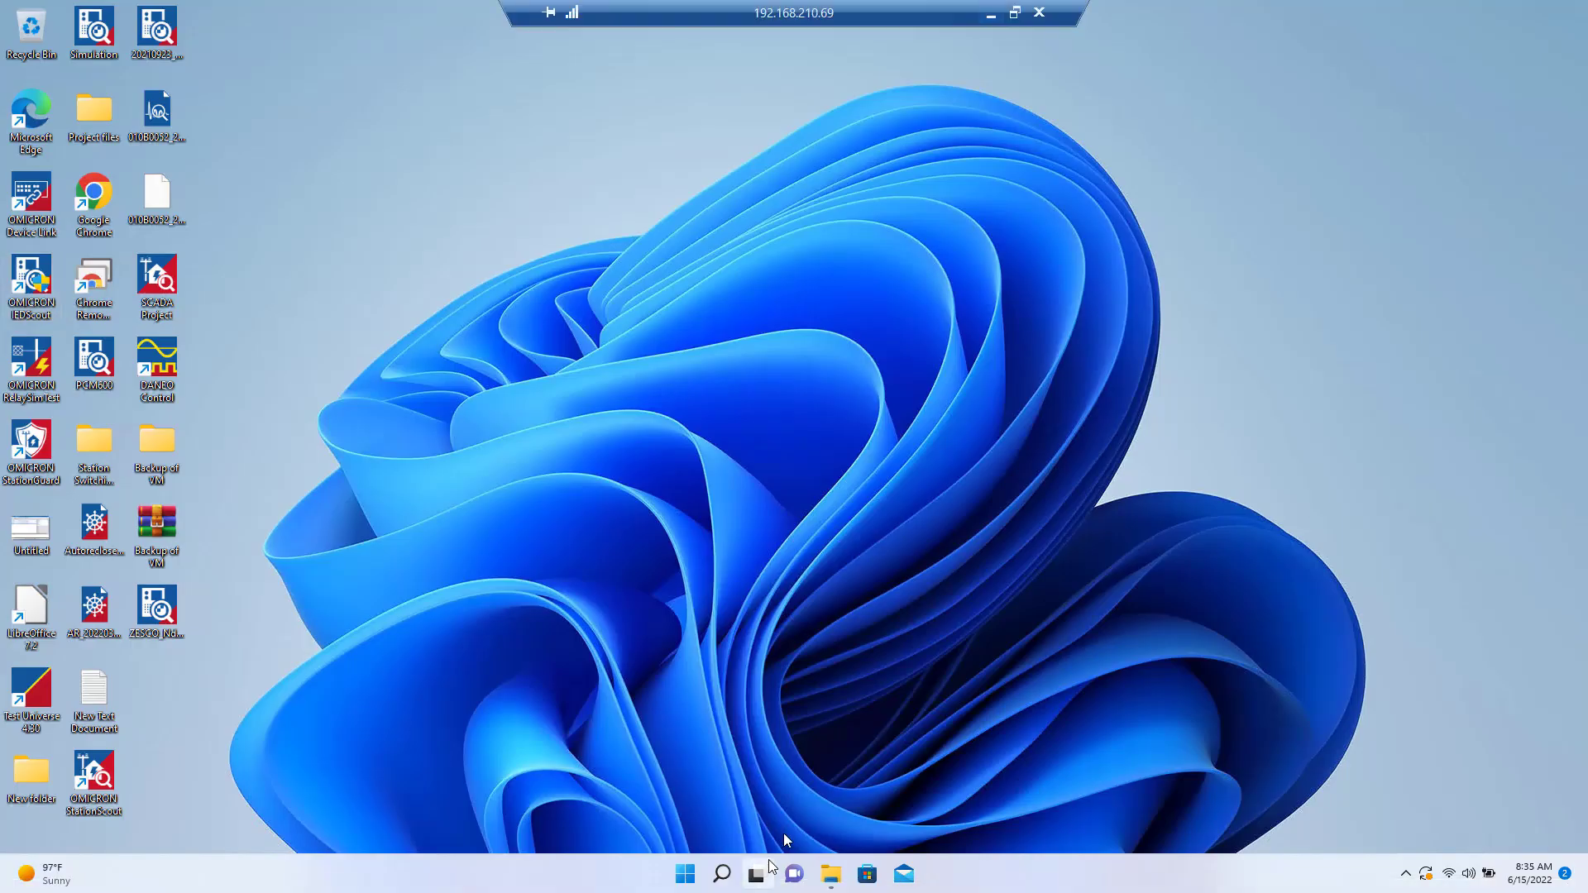
{"action": "right_click", "coordinate": [1453, 881]}
{"action": "left_click", "coordinate": [1446, 833]}
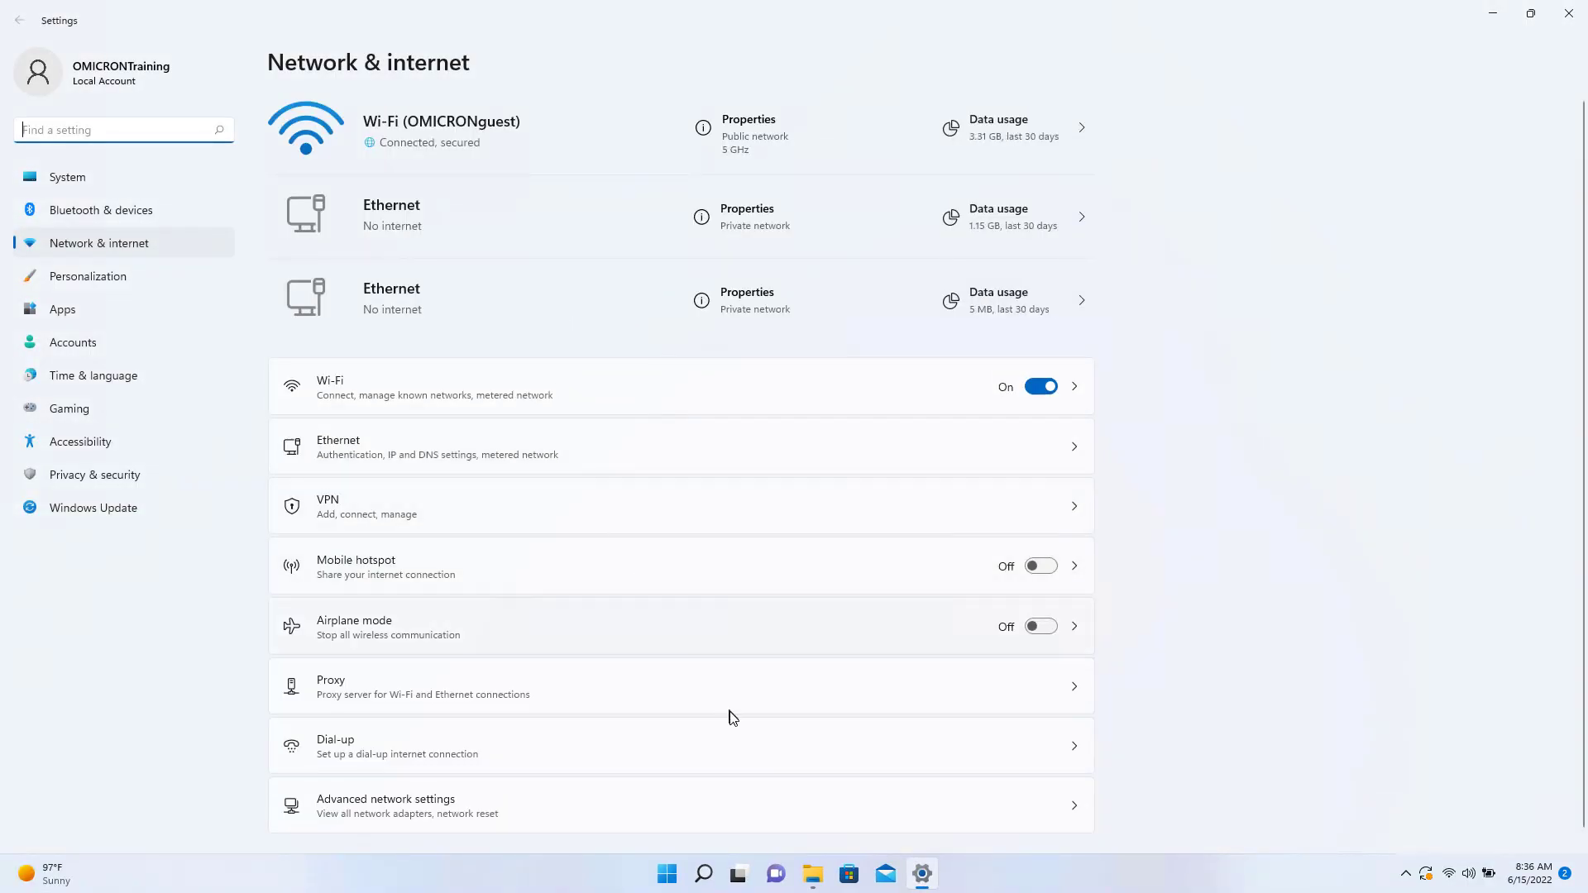
{"action": "scroll", "coordinate": [432, 553], "scroll_direction": "down", "scroll_amount": 1}
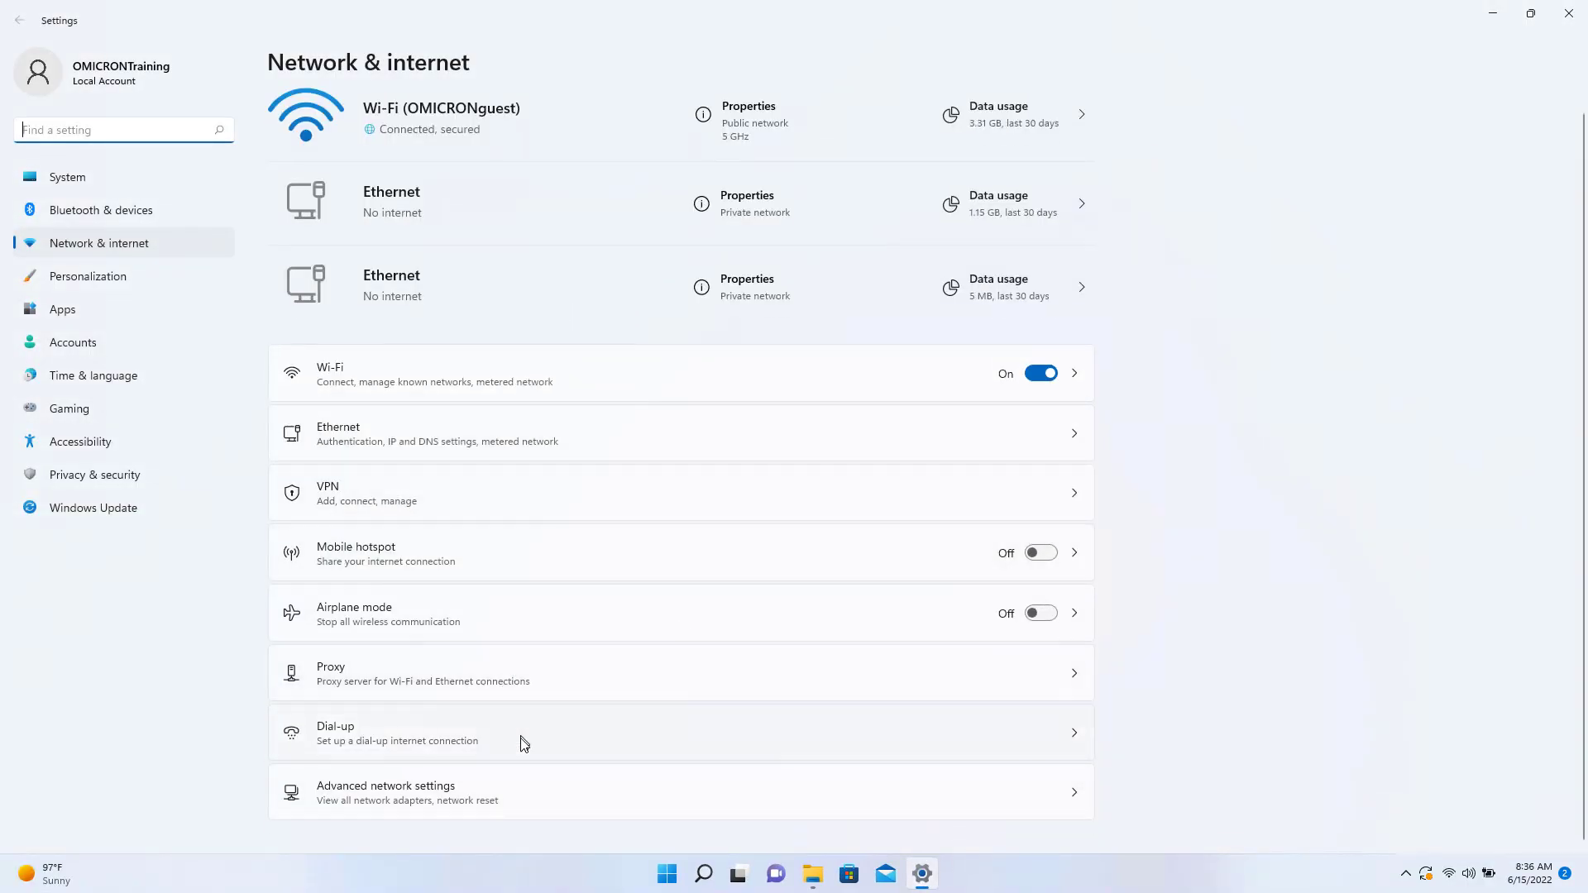
{"action": "left_click", "coordinate": [528, 790]}
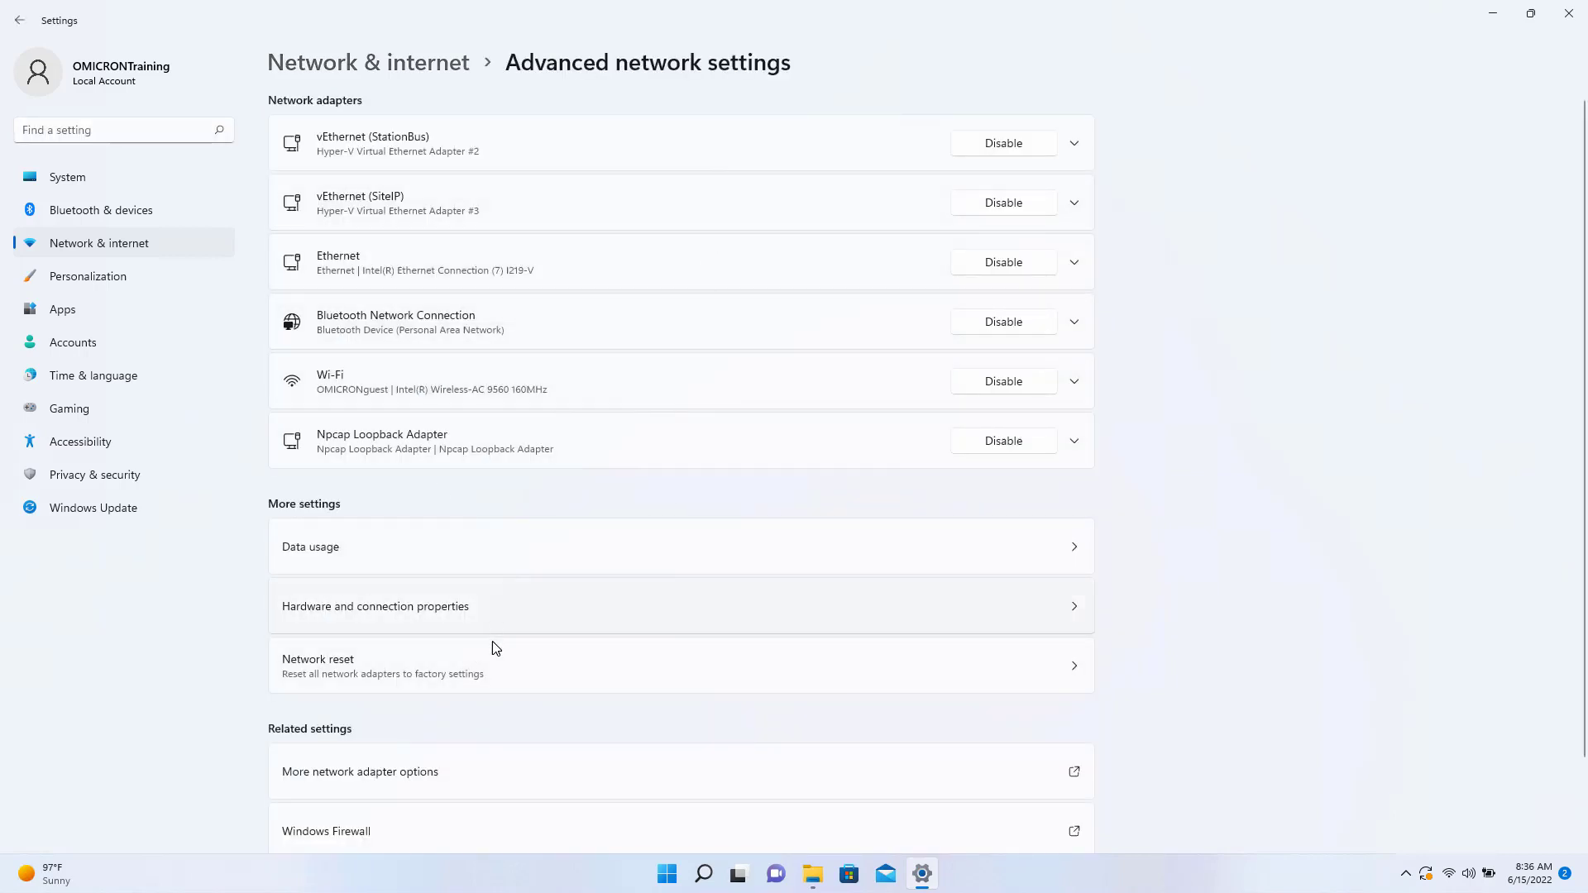
{"action": "left_click", "coordinate": [479, 777]}
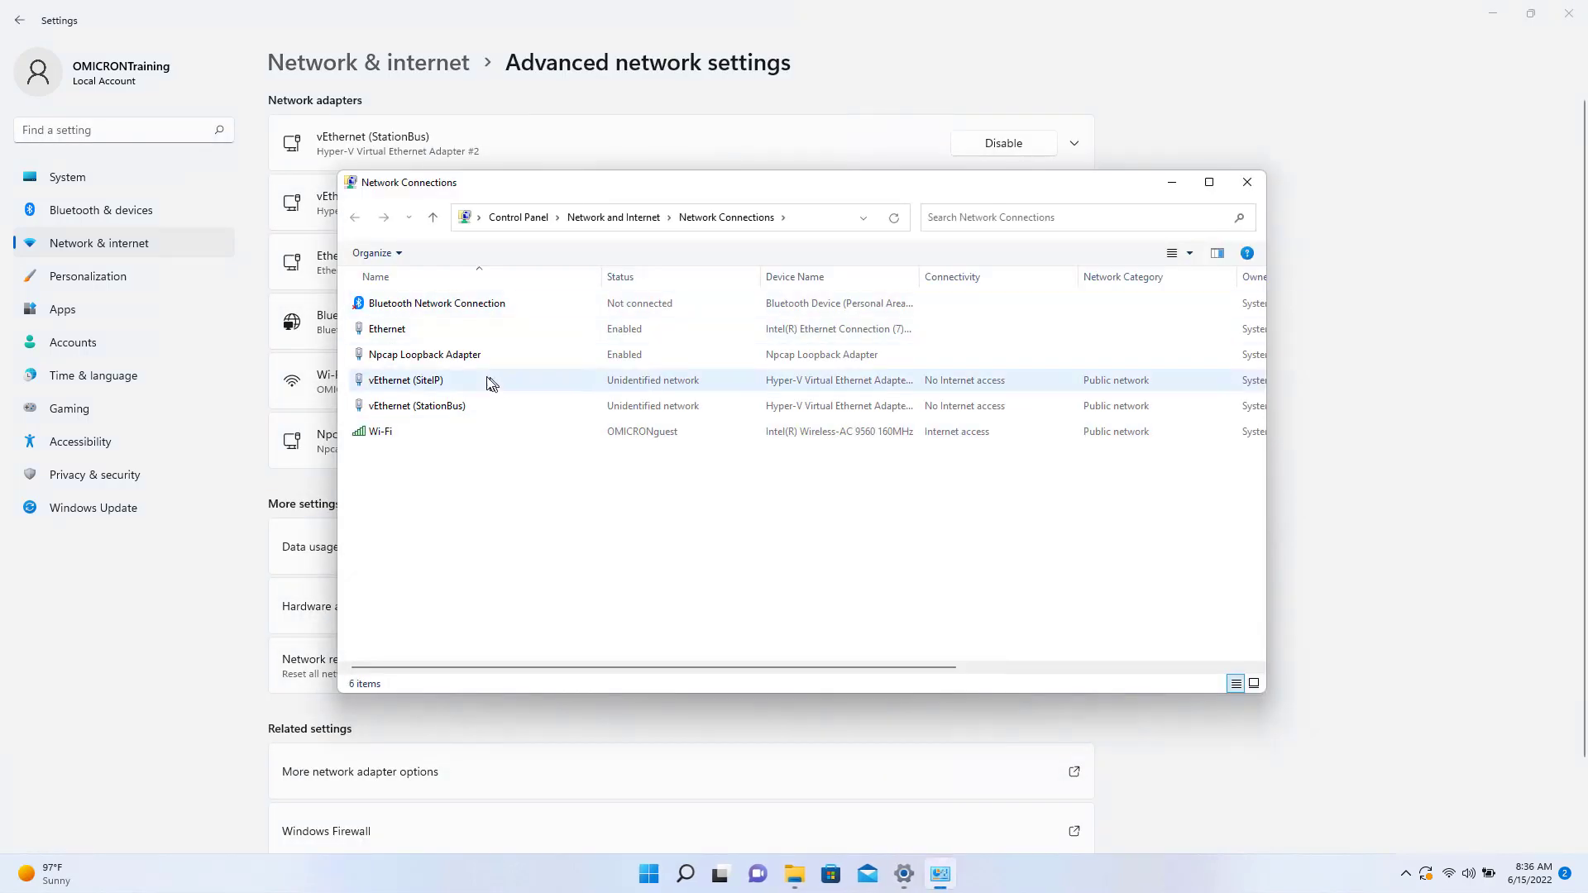
Open the properties of the vEthernet (StationBus) adapter and select its Internet Protocol Version 4 (TCP/IPv4) item.
{"action": "right_click", "coordinate": [497, 406]}
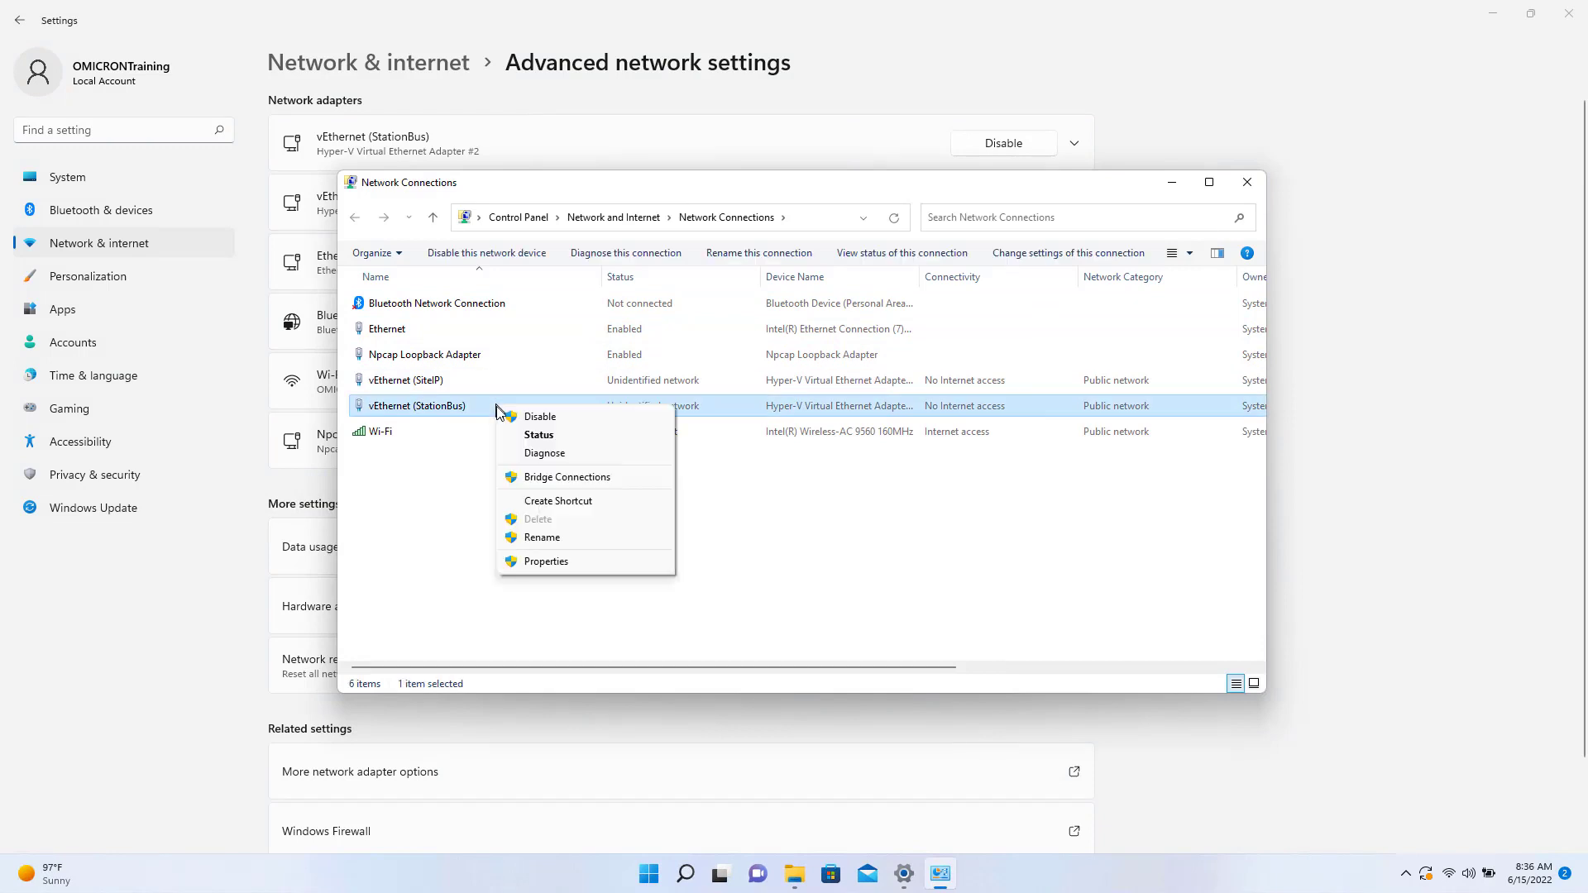
{"action": "left_click", "coordinate": [556, 563]}
{"action": "left_click", "coordinate": [548, 485]}
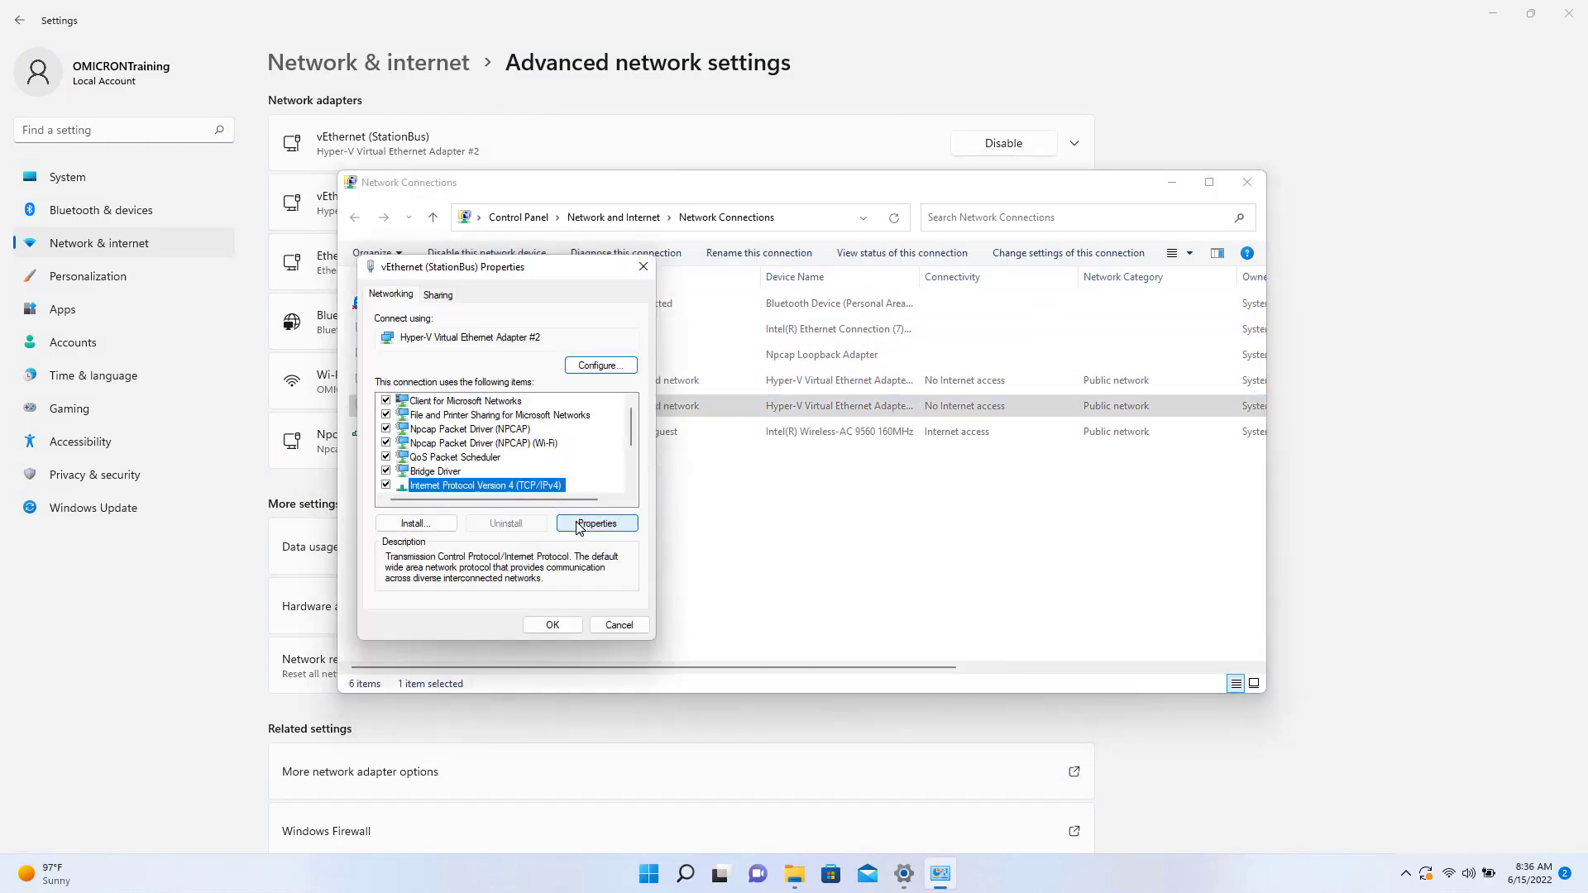
{"action": "left_click", "coordinate": [578, 526]}
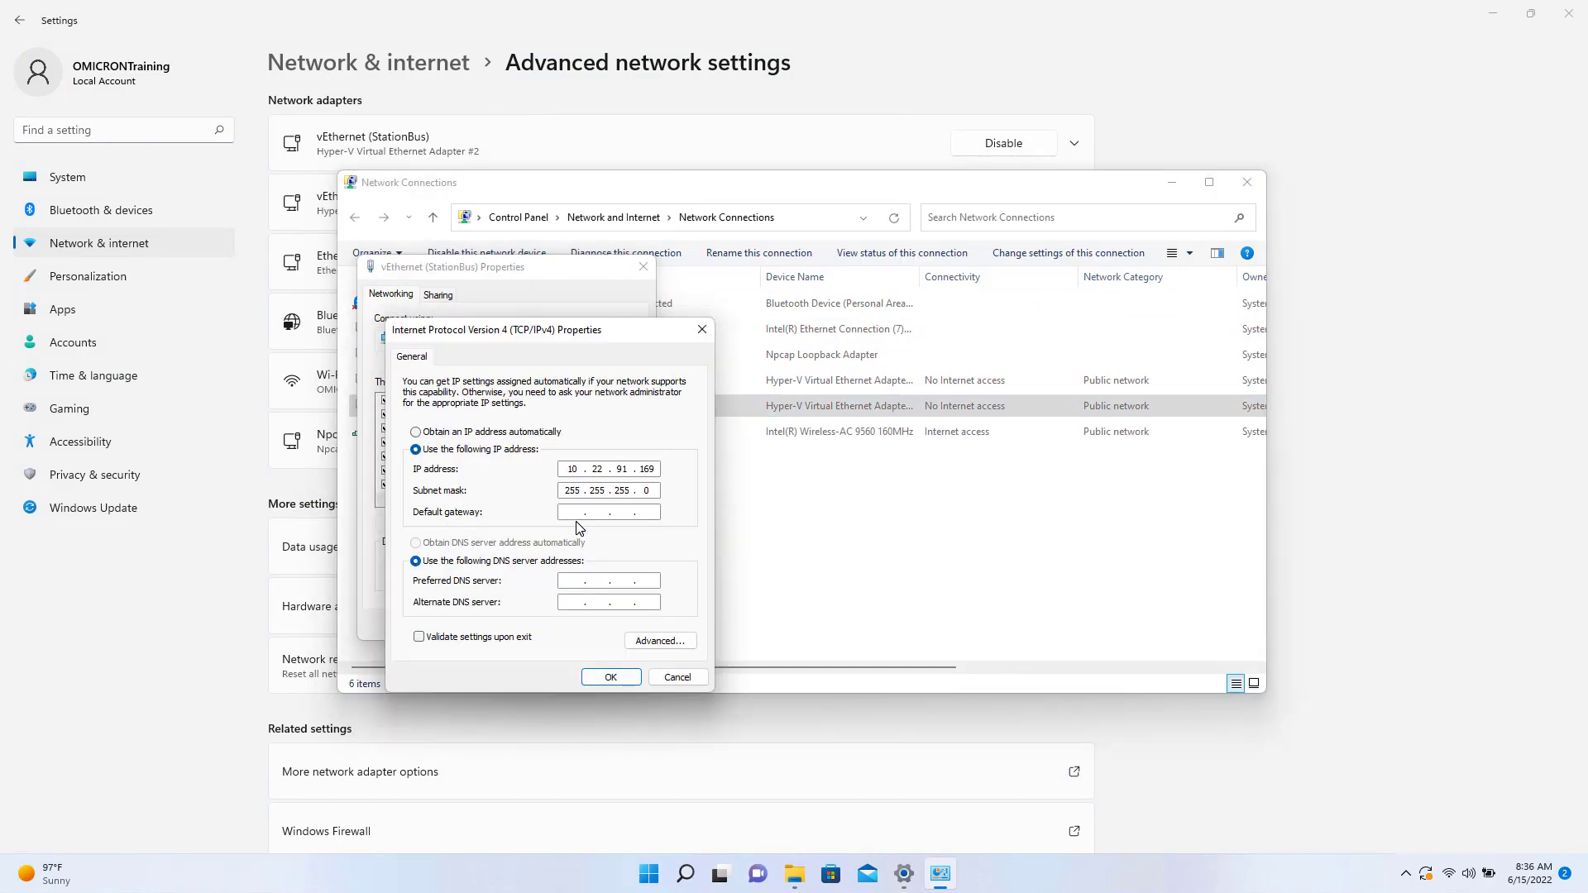
{"action": "left_click", "coordinate": [678, 677]}
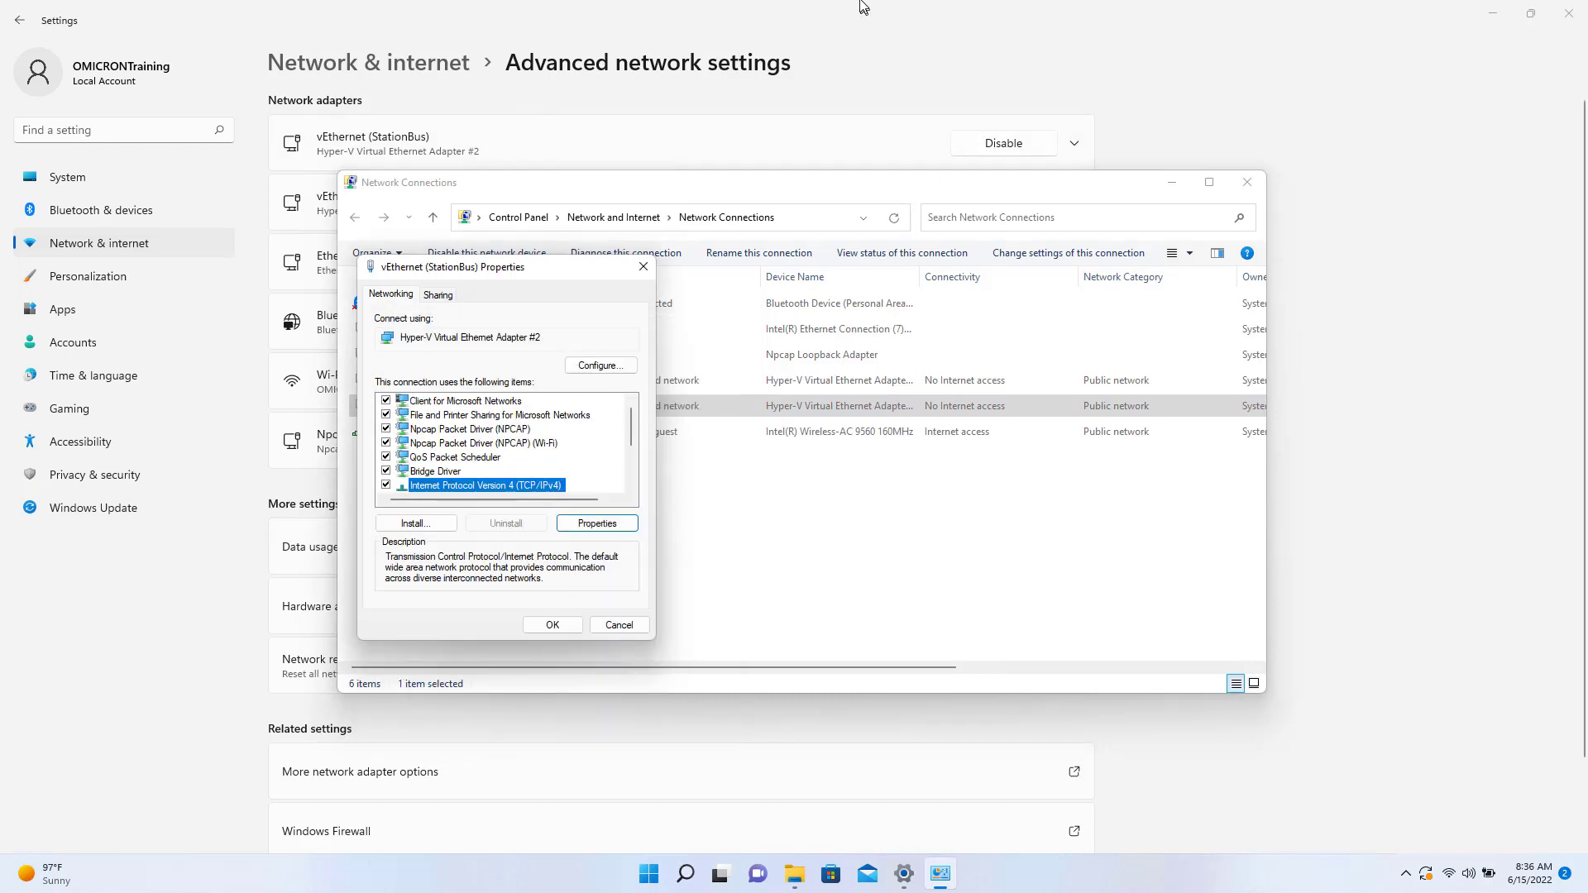
{"action": "mouse_move", "coordinate": [862, 6]}
{"action": "left_click", "coordinate": [991, 13]}
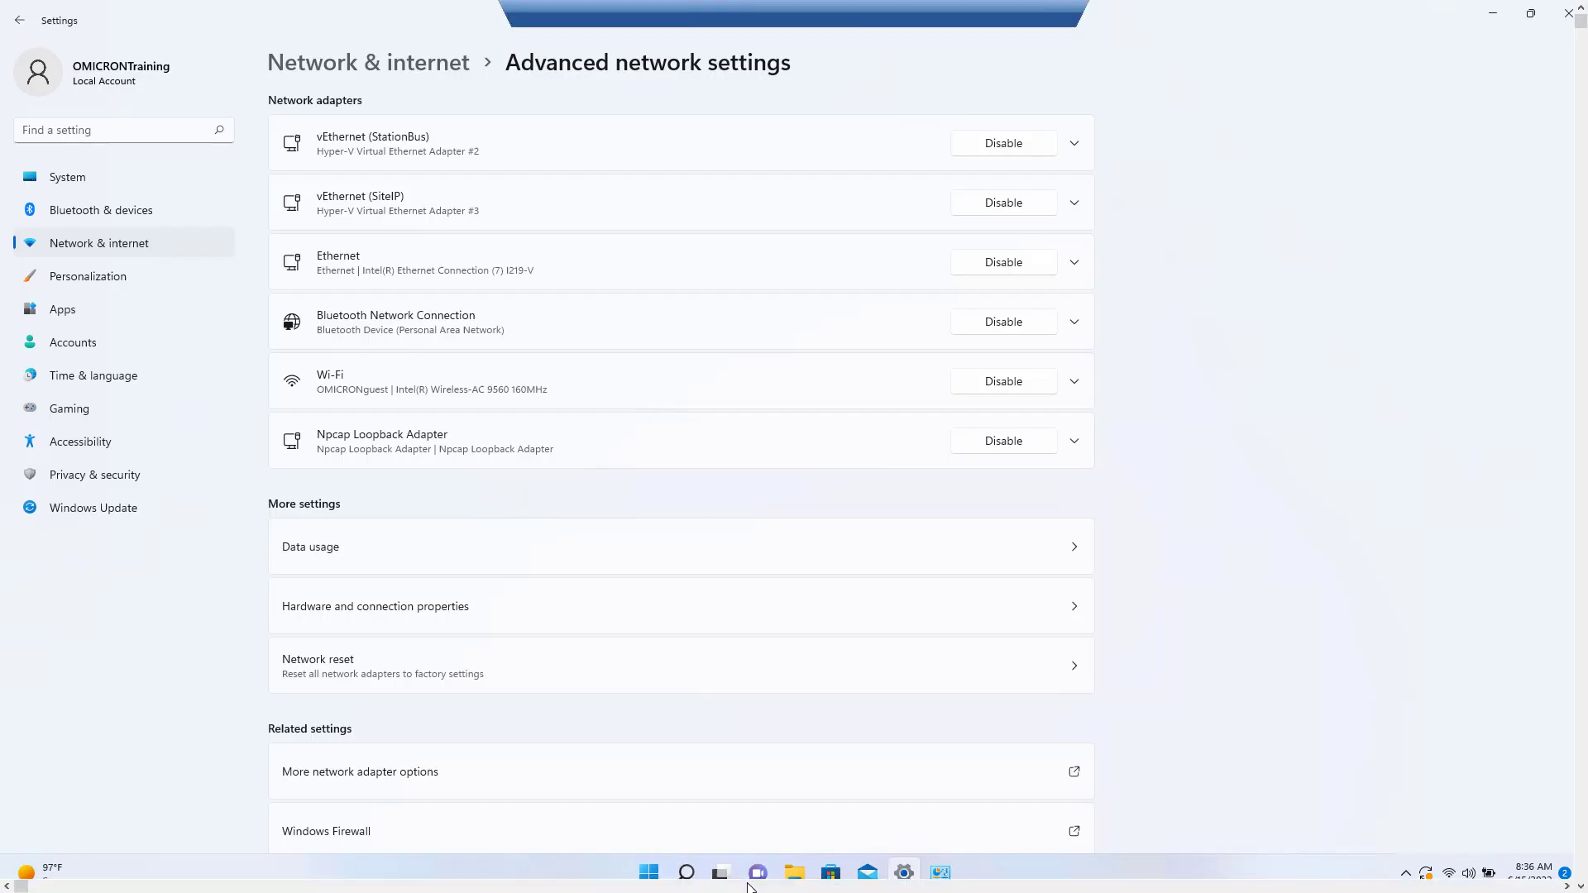
{"action": "left_click", "coordinate": [749, 876]}
{"action": "left_click", "coordinate": [940, 874]}
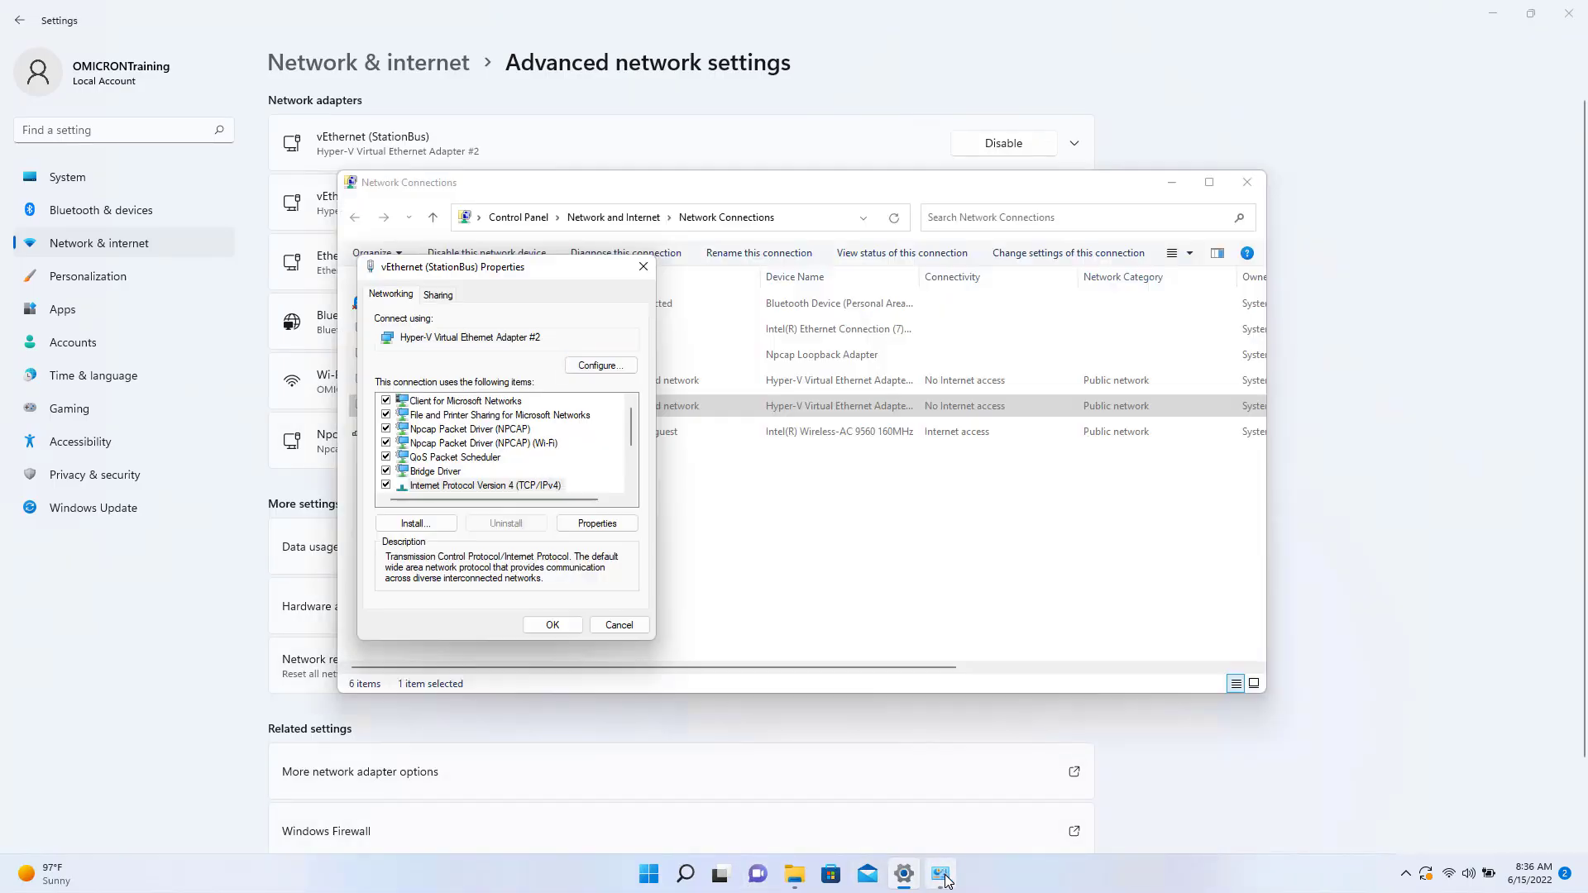
Remove the IP address 192.168.210.161 from the StationBus adapter's advanced TCP/IPv4 settings, apply the change and close Network Connections.
{"action": "left_click", "coordinate": [593, 521]}
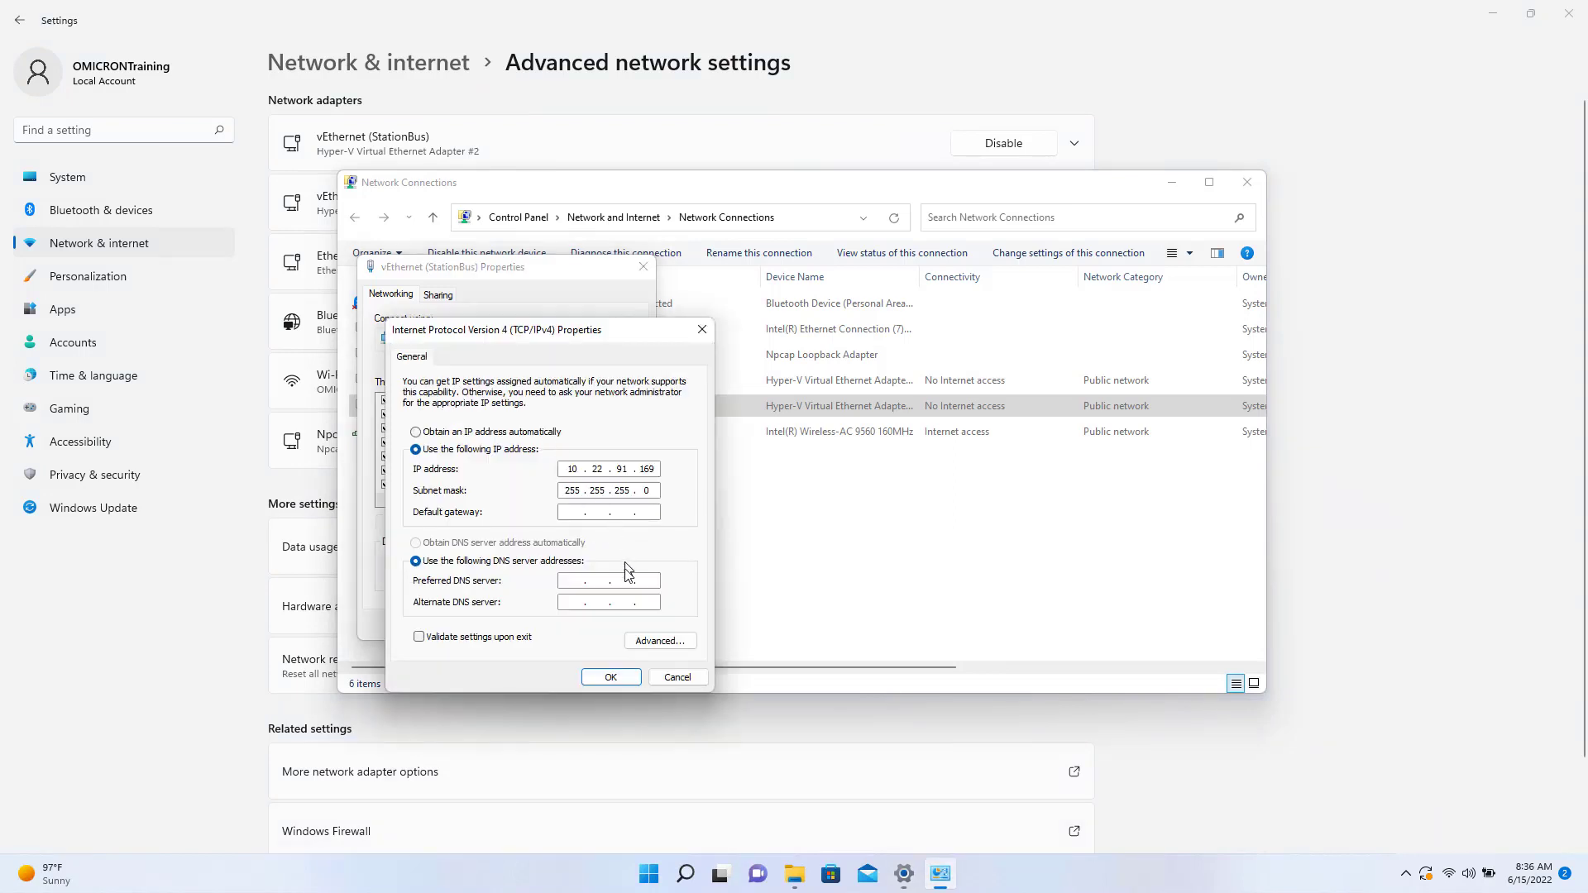
{"action": "left_click", "coordinate": [658, 642]}
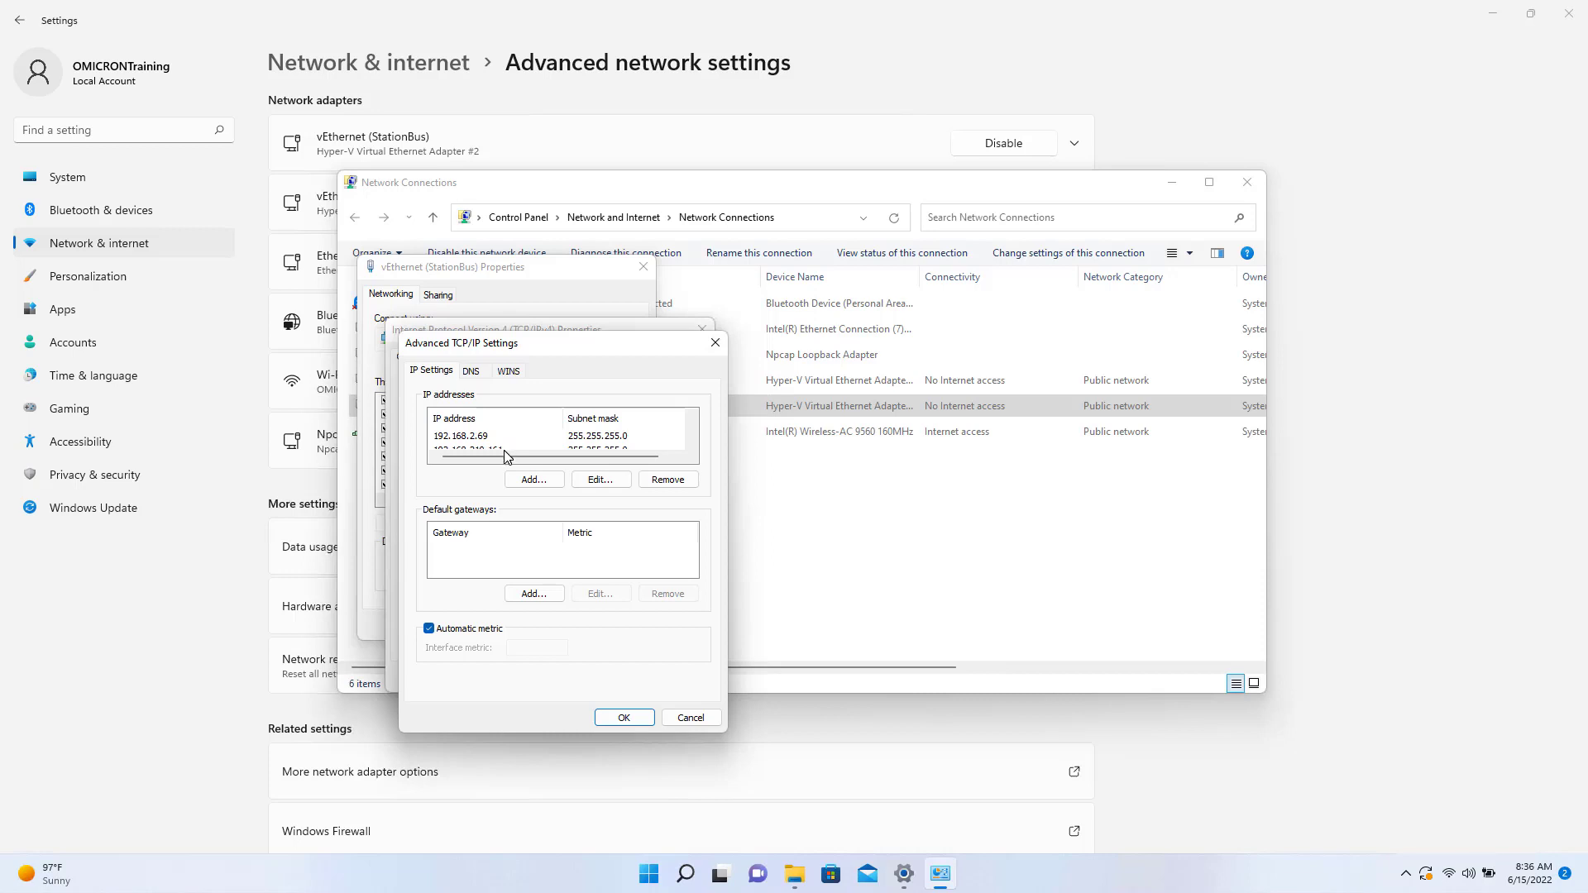
{"action": "scroll", "coordinate": [504, 450], "scroll_direction": "down", "scroll_amount": 1}
{"action": "left_click", "coordinate": [496, 438]}
{"action": "left_click", "coordinate": [668, 480]}
{"action": "left_click", "coordinate": [626, 717]}
{"action": "left_click", "coordinate": [630, 681]}
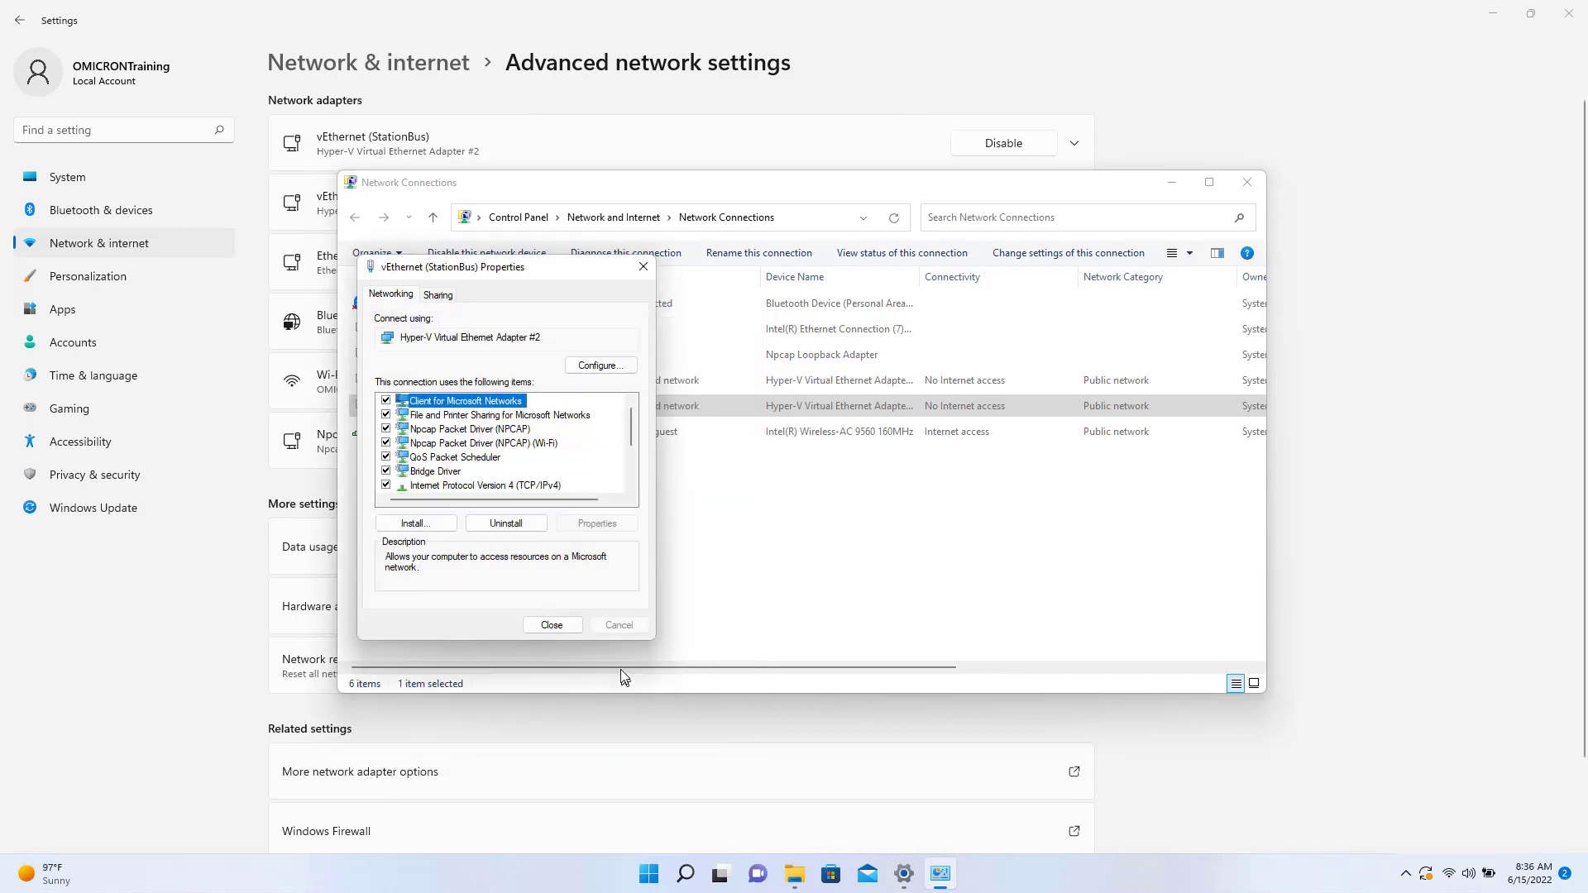
{"action": "left_click", "coordinate": [558, 628]}
{"action": "left_click", "coordinate": [1247, 183]}
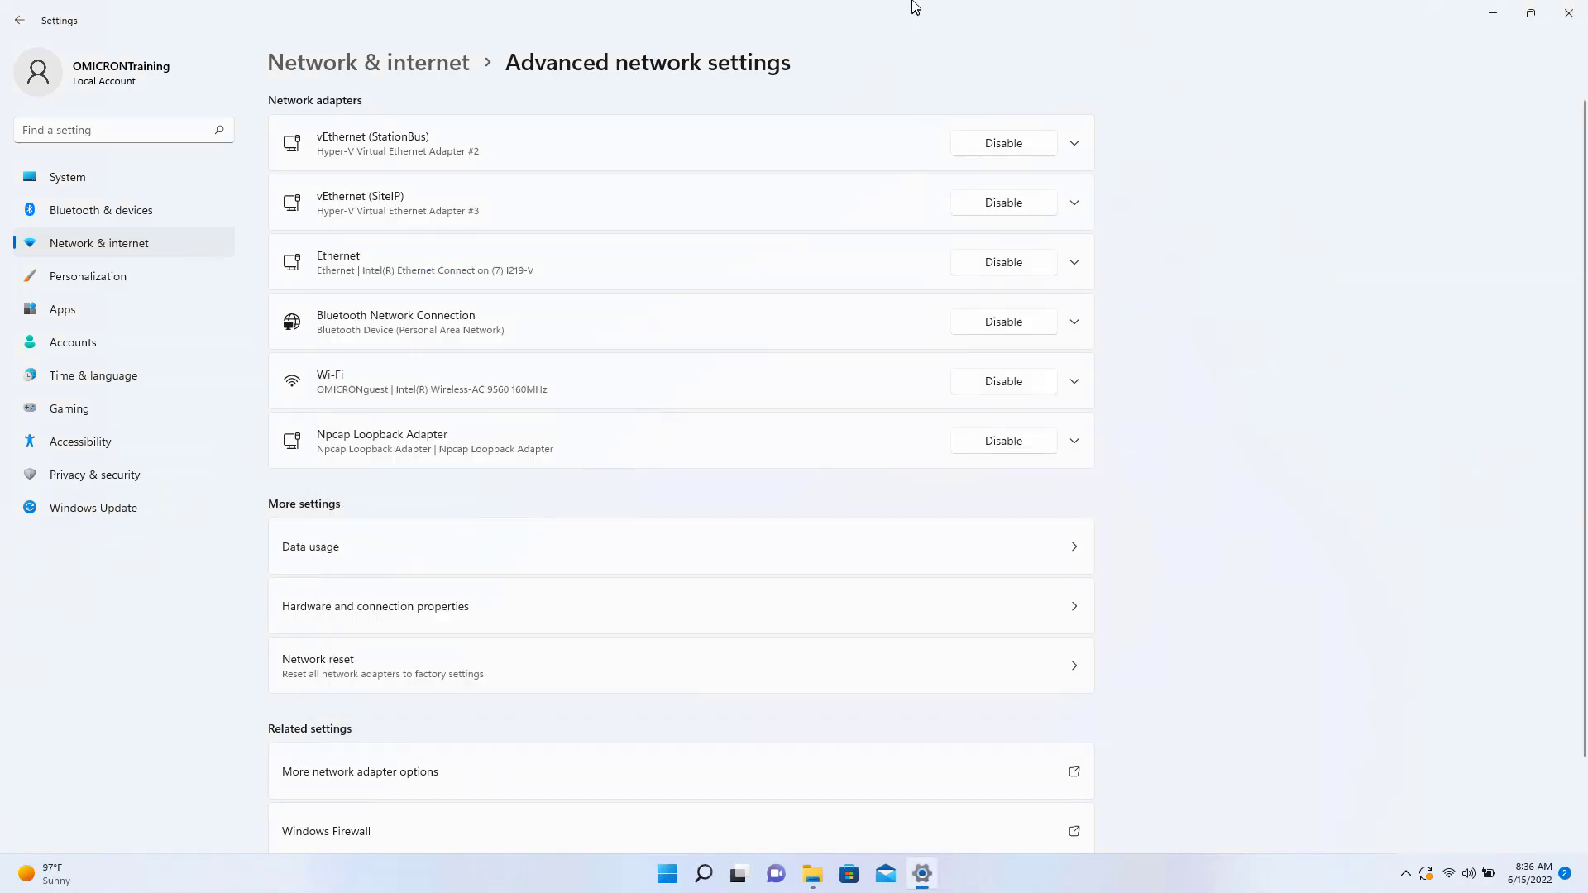
Return to IEDScout on the local computer and start the simulation of IED AA1D1Q02A2.
{"action": "left_click", "coordinate": [993, 11]}
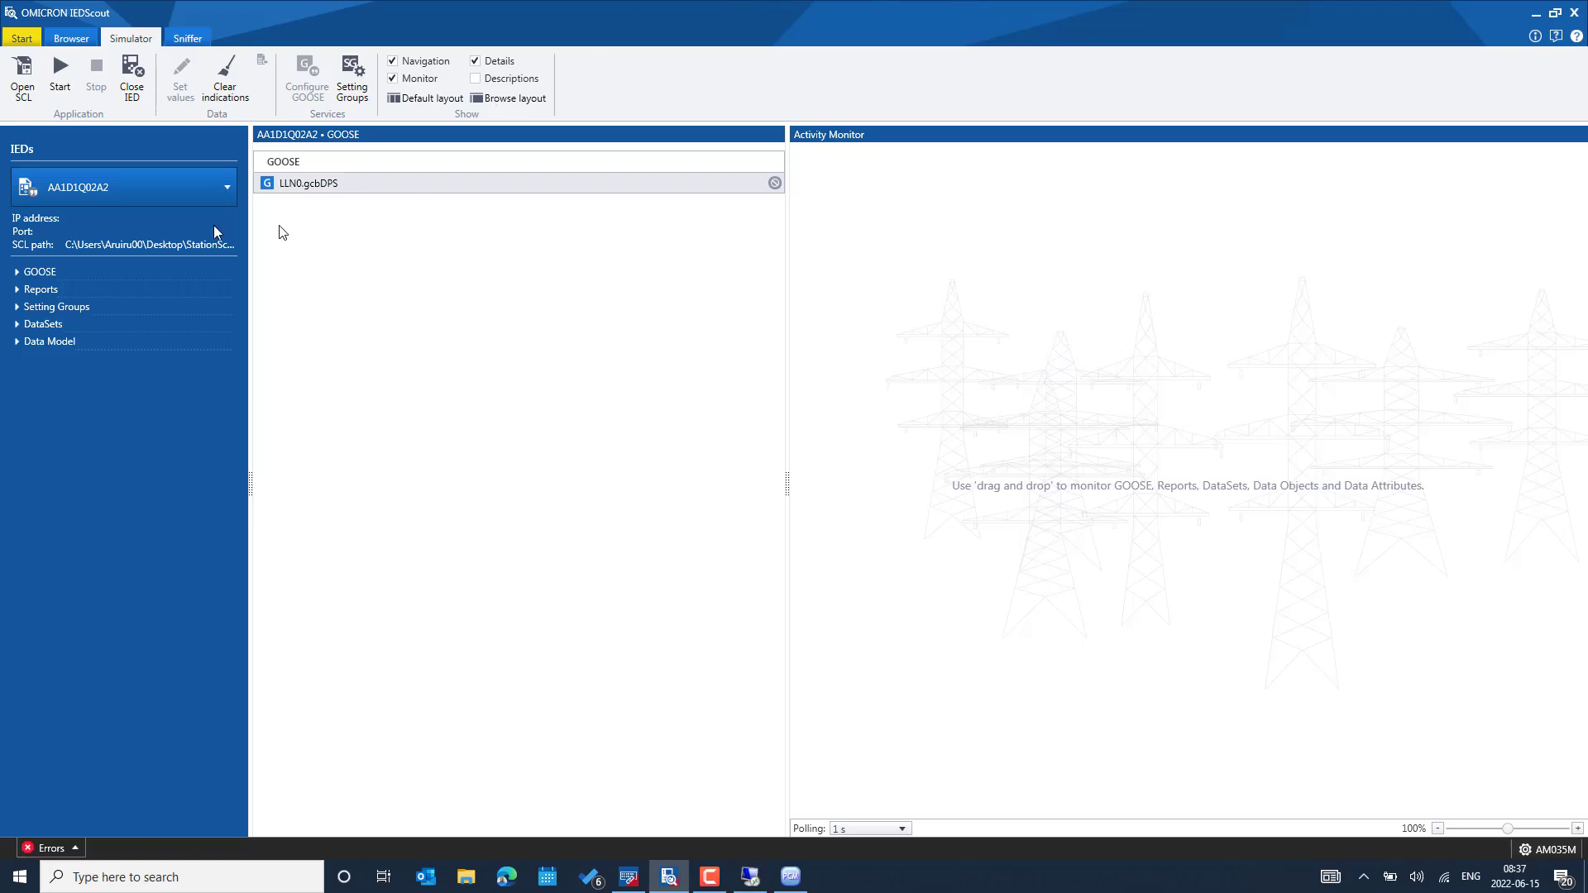
{"action": "left_click", "coordinate": [58, 79]}
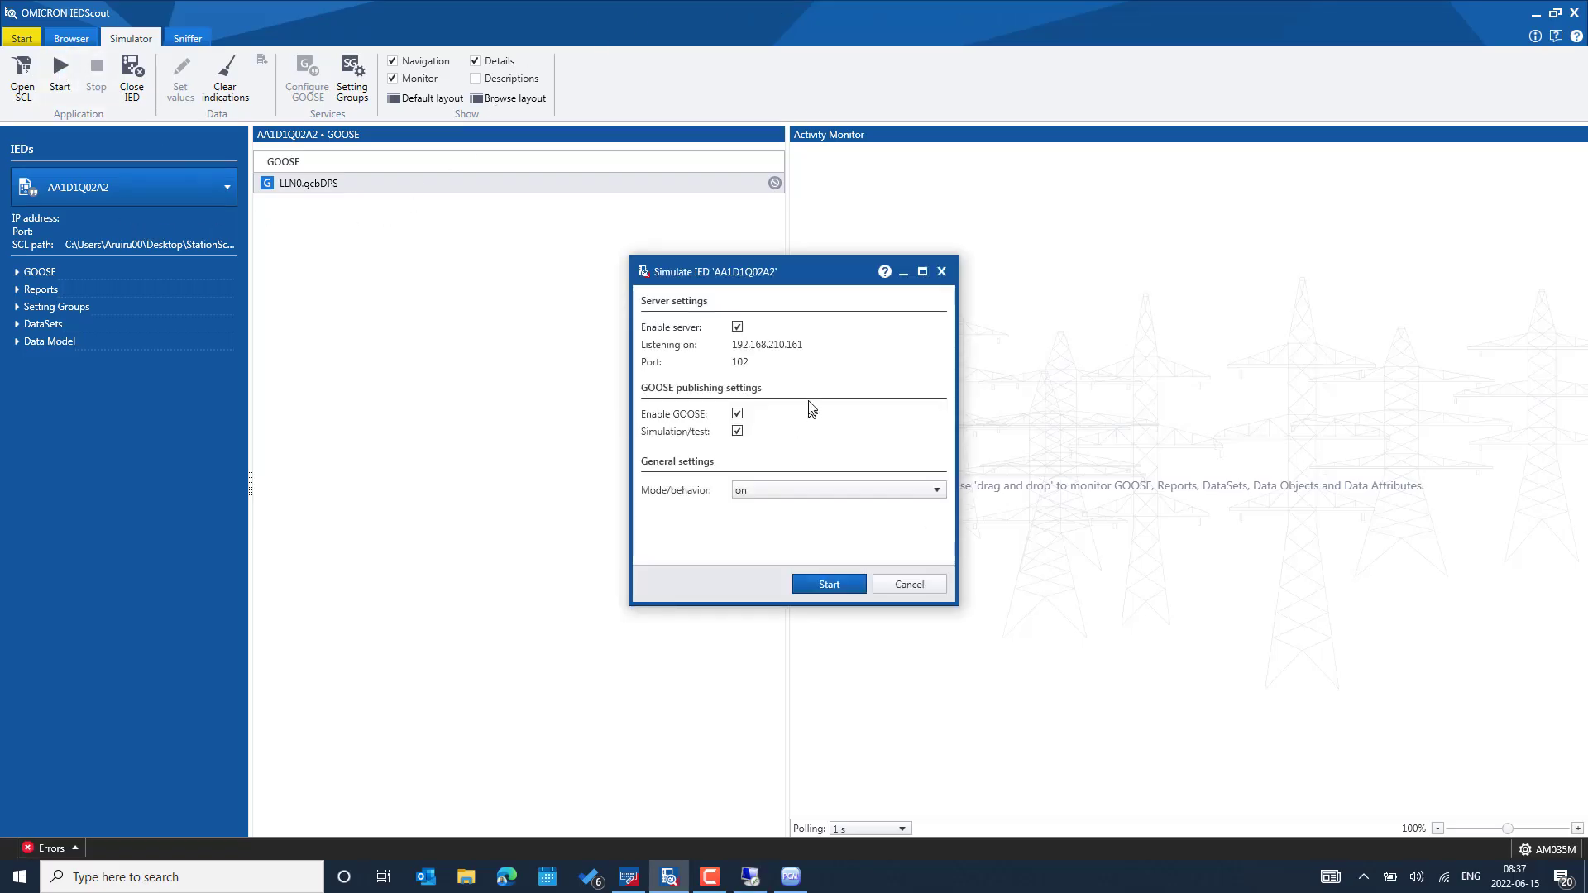
{"action": "left_click", "coordinate": [837, 587]}
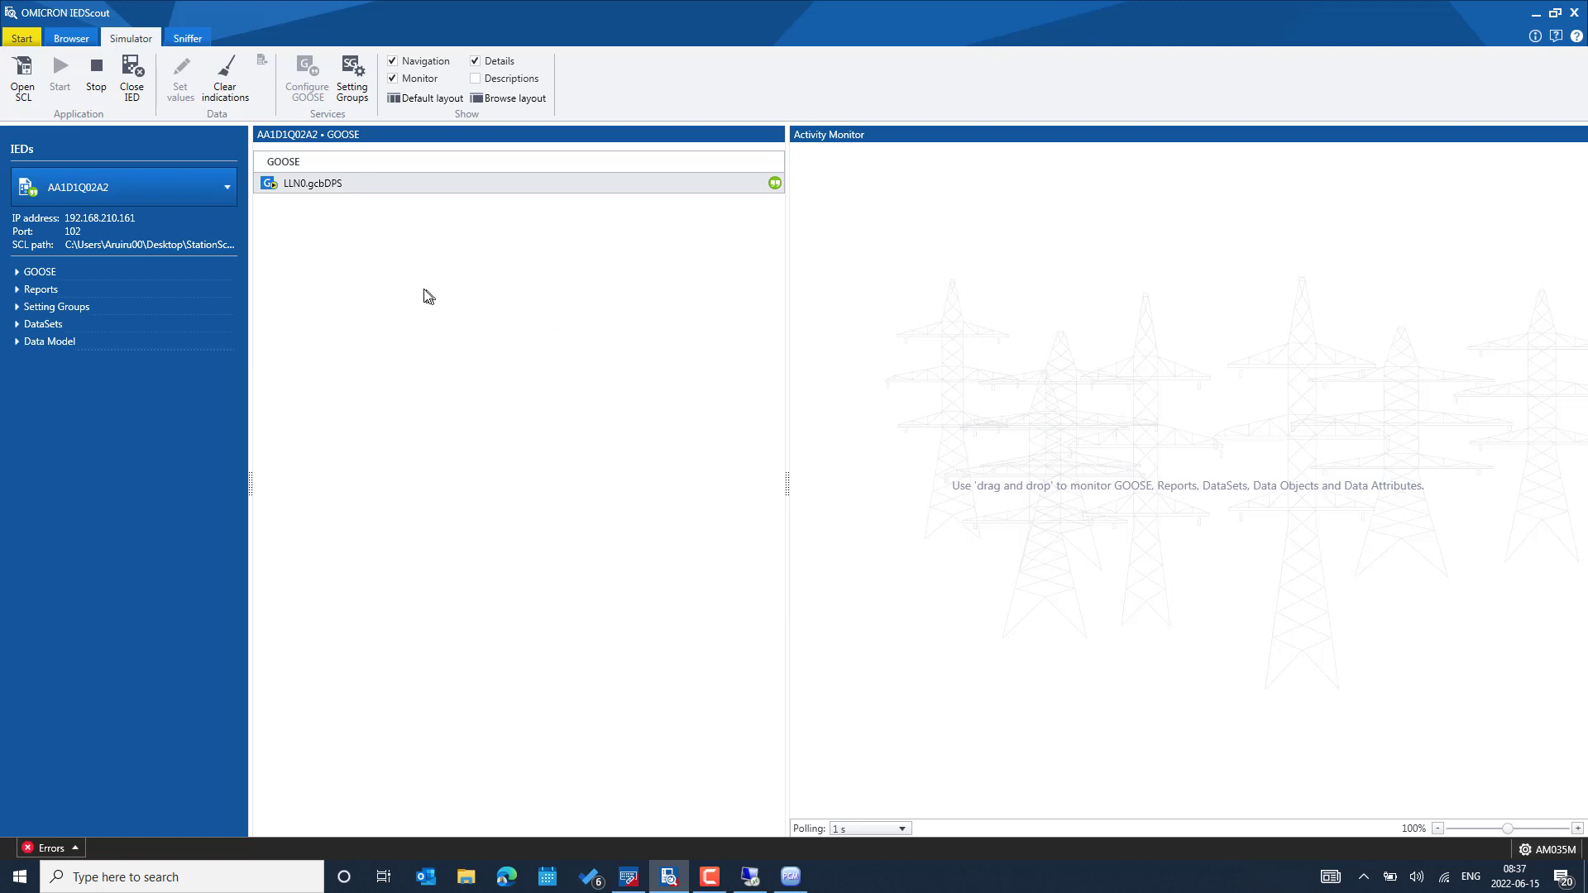
Open the status history and expand the "Configuration saved" error down to the cause of its network adapter issue.
{"action": "left_click", "coordinate": [73, 850]}
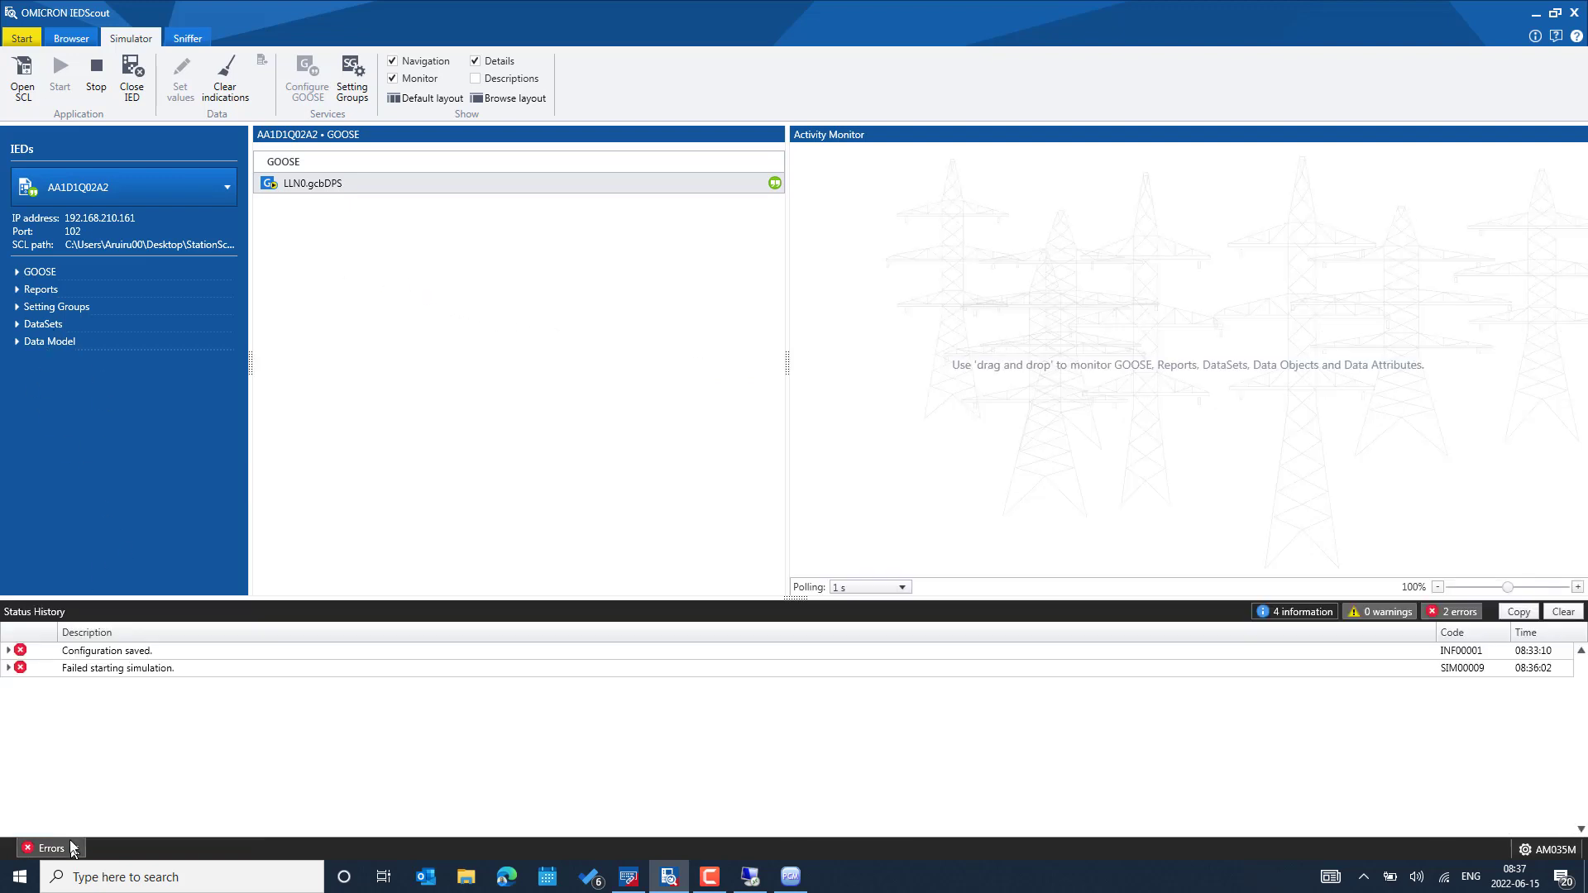
{"action": "left_click", "coordinate": [8, 651]}
{"action": "left_click", "coordinate": [15, 668]}
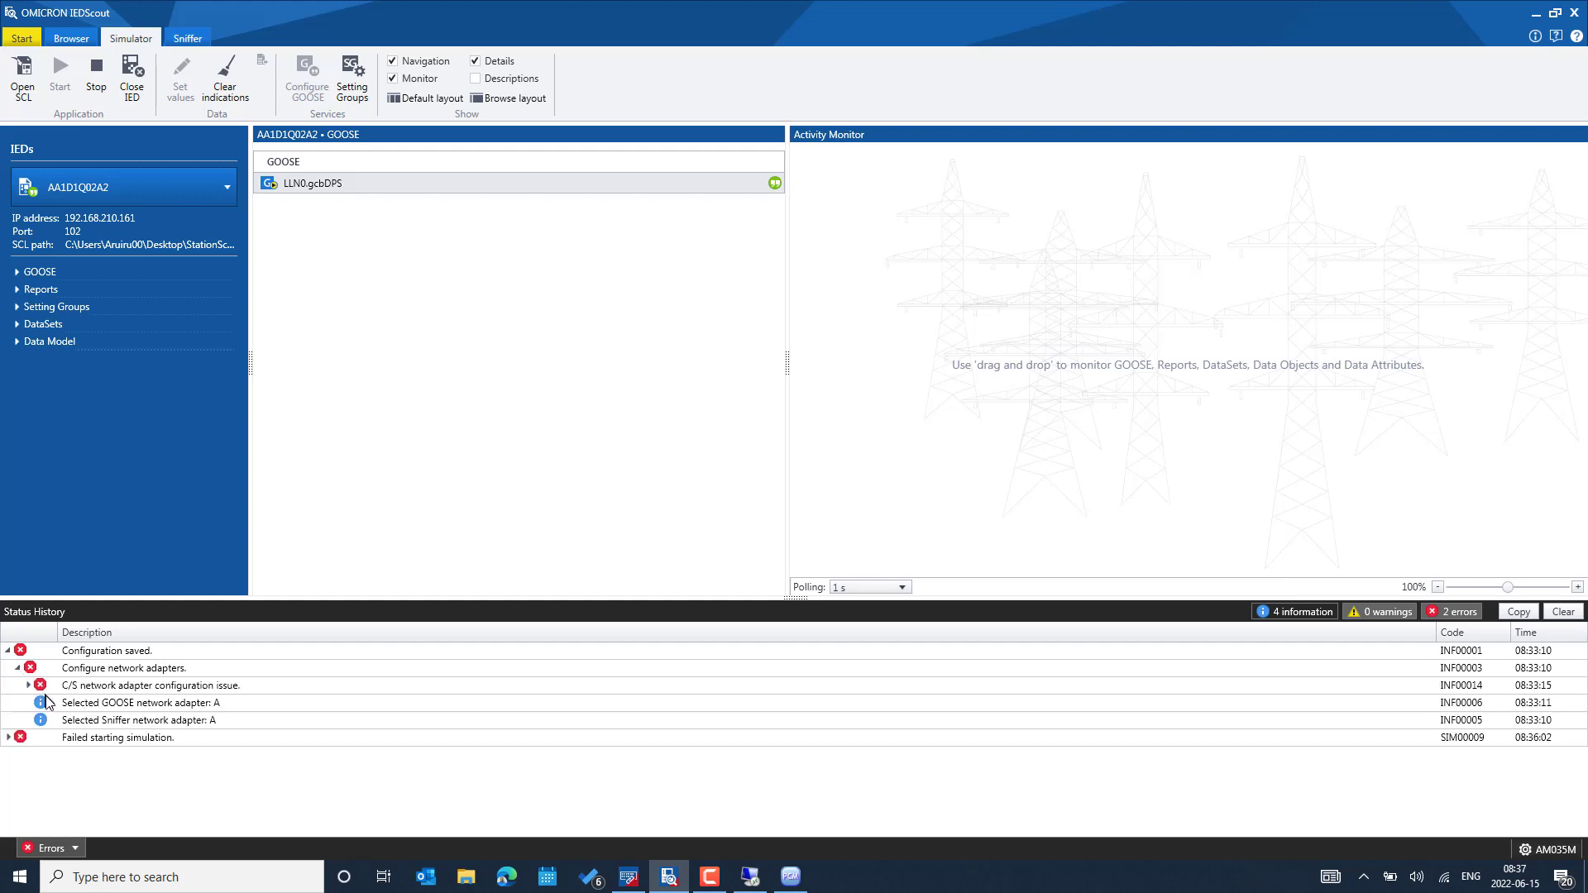
{"action": "left_click", "coordinate": [27, 685]}
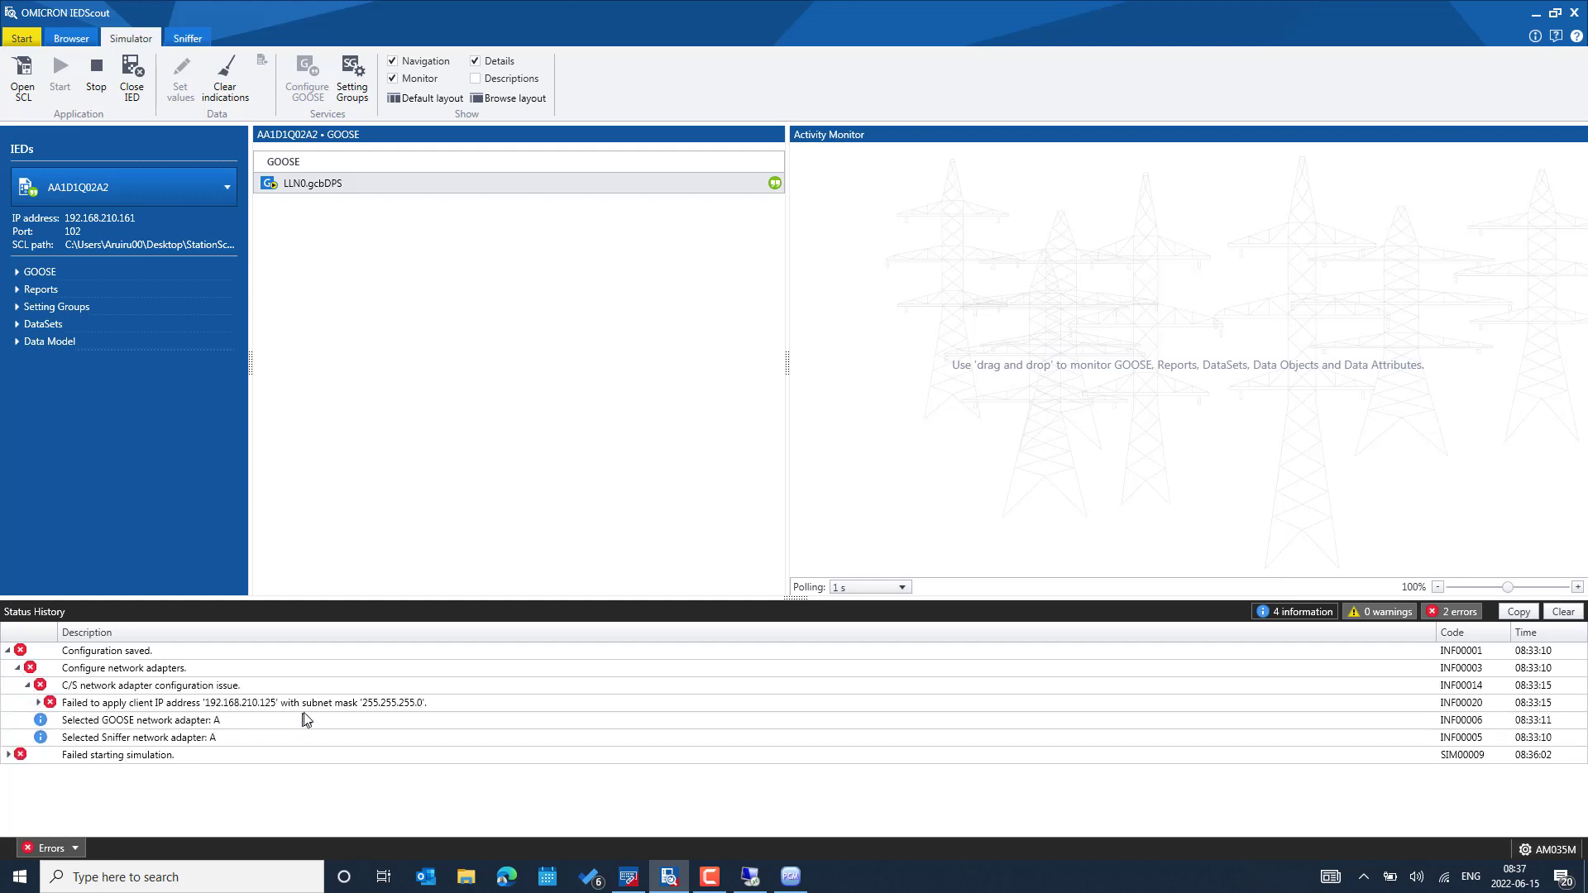
{"action": "left_click", "coordinate": [38, 703]}
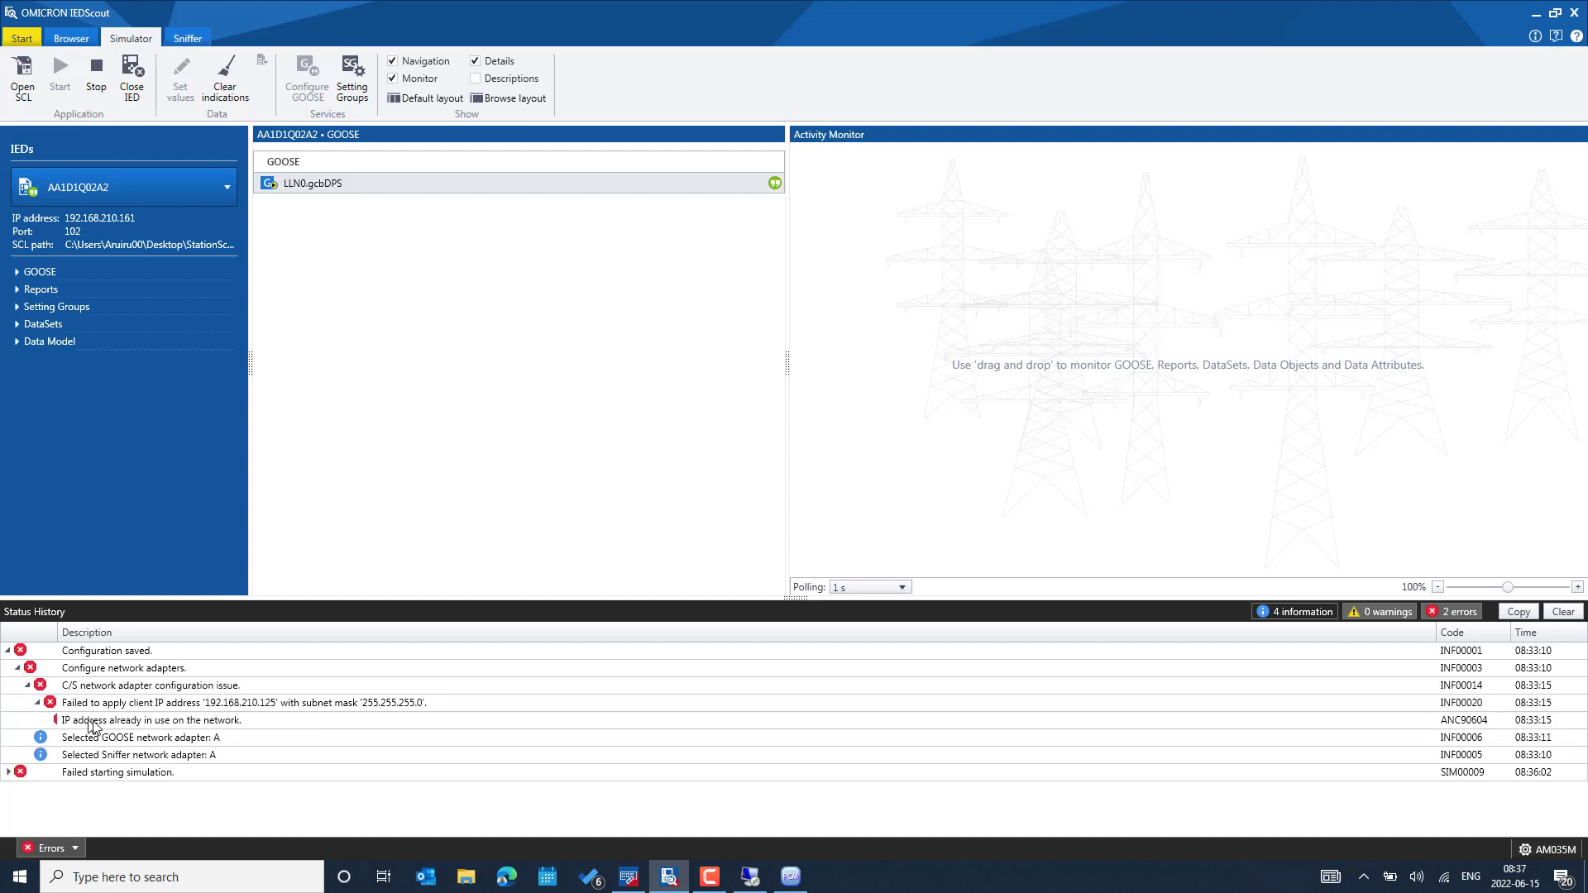
In the status history, expand "Failed starting simulation" to its cause, then include information entries and expand "Simulation started successfully".
{"action": "left_click", "coordinate": [9, 771]}
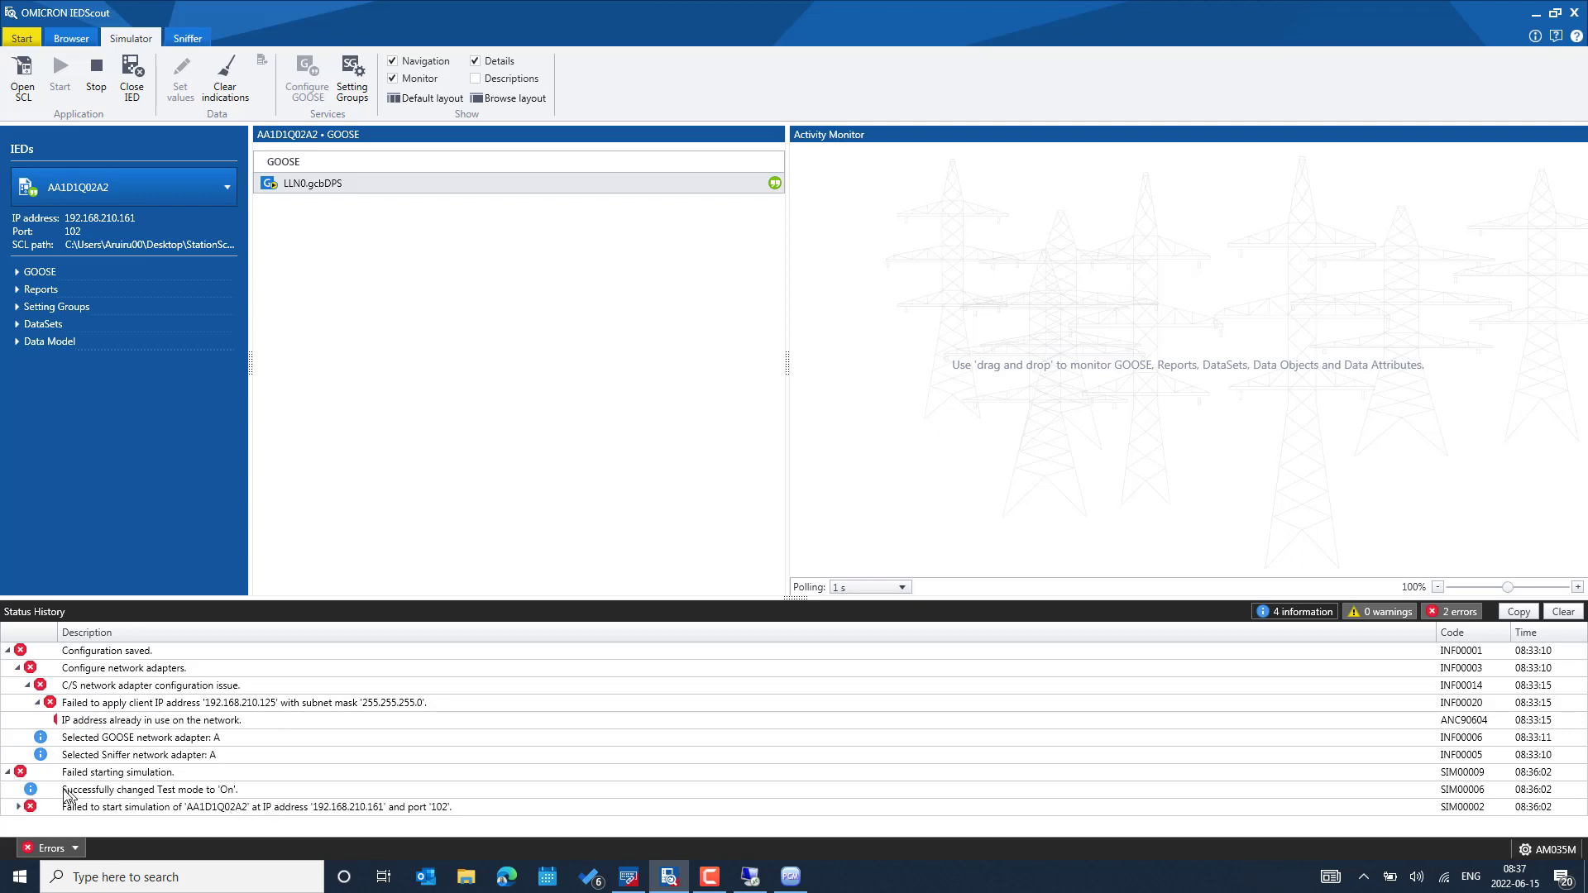
{"action": "left_click", "coordinate": [17, 807]}
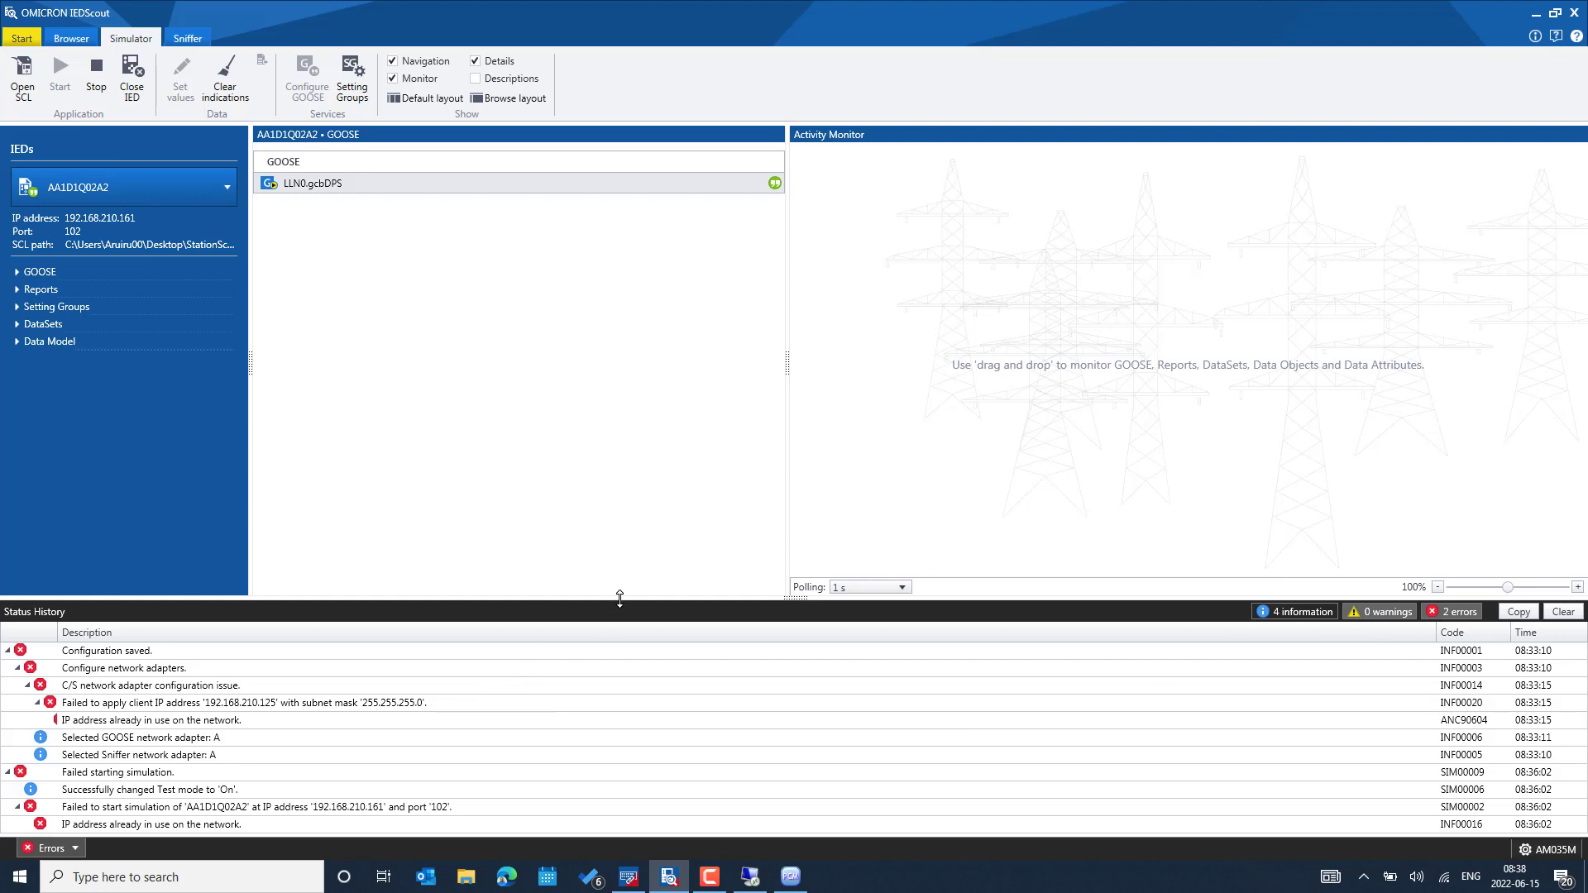
{"action": "left_click_drag", "start_coordinate": [620, 597], "coordinate": [627, 536]}
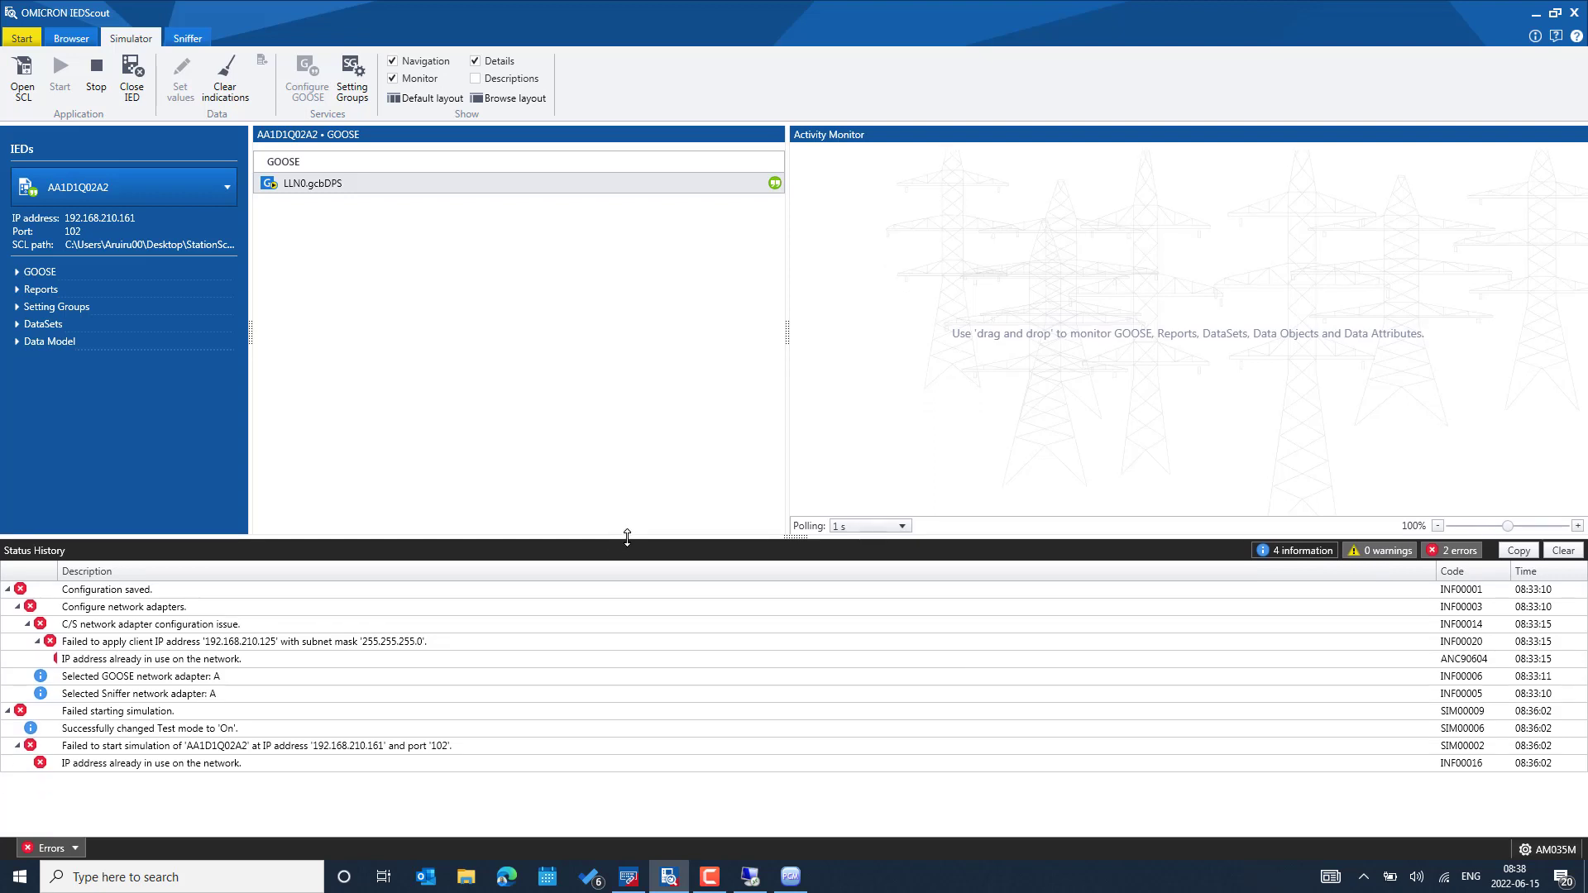
{"action": "left_click_drag", "start_coordinate": [627, 537], "coordinate": [627, 551]}
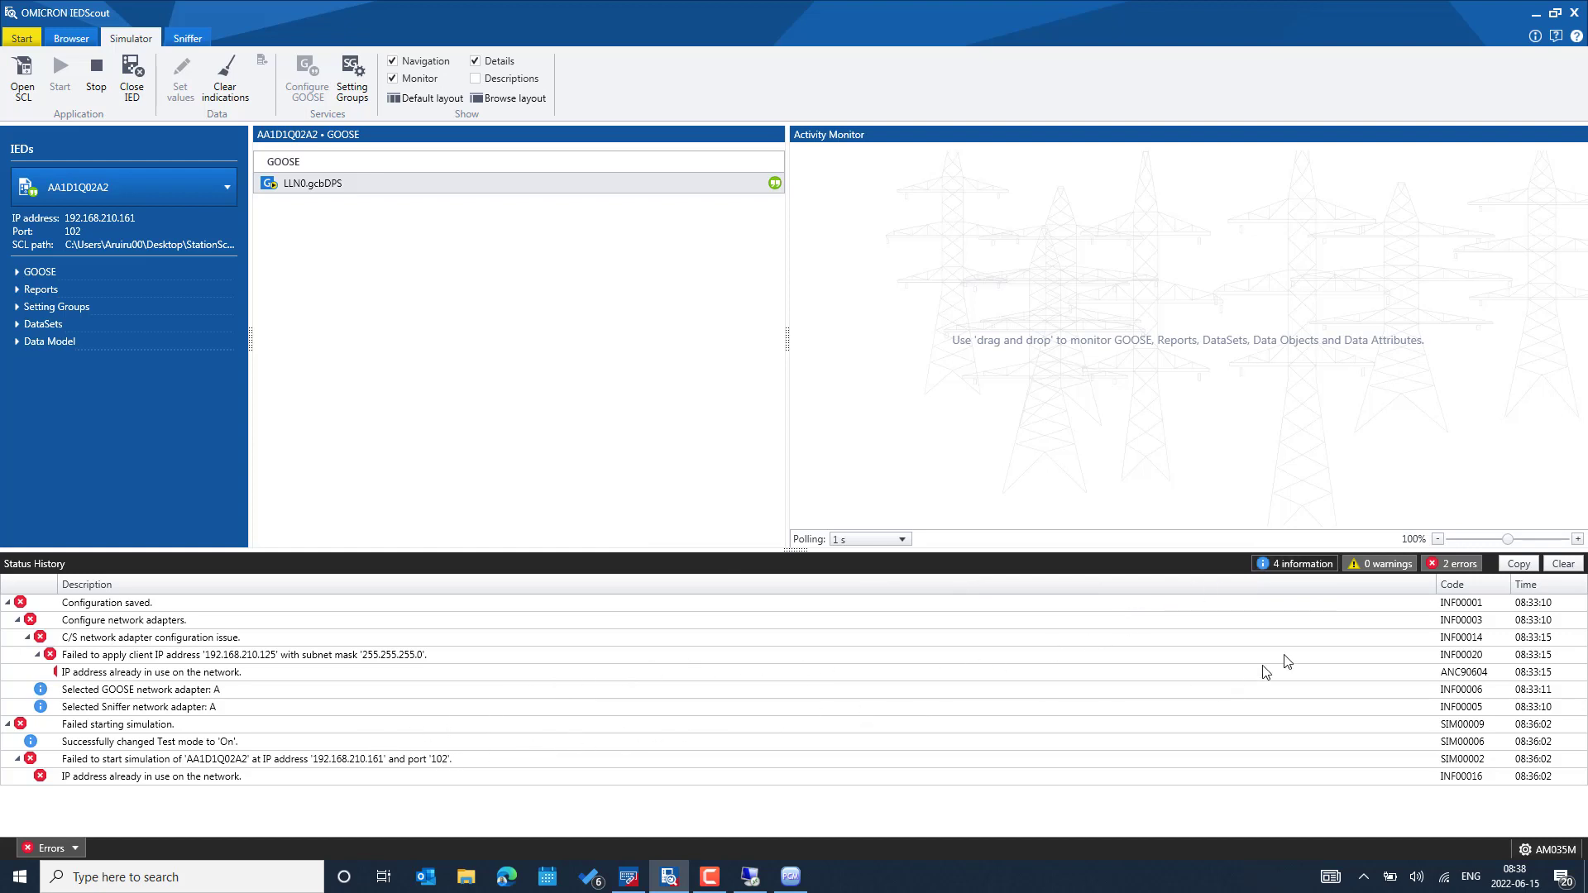
{"action": "left_click", "coordinate": [1304, 568]}
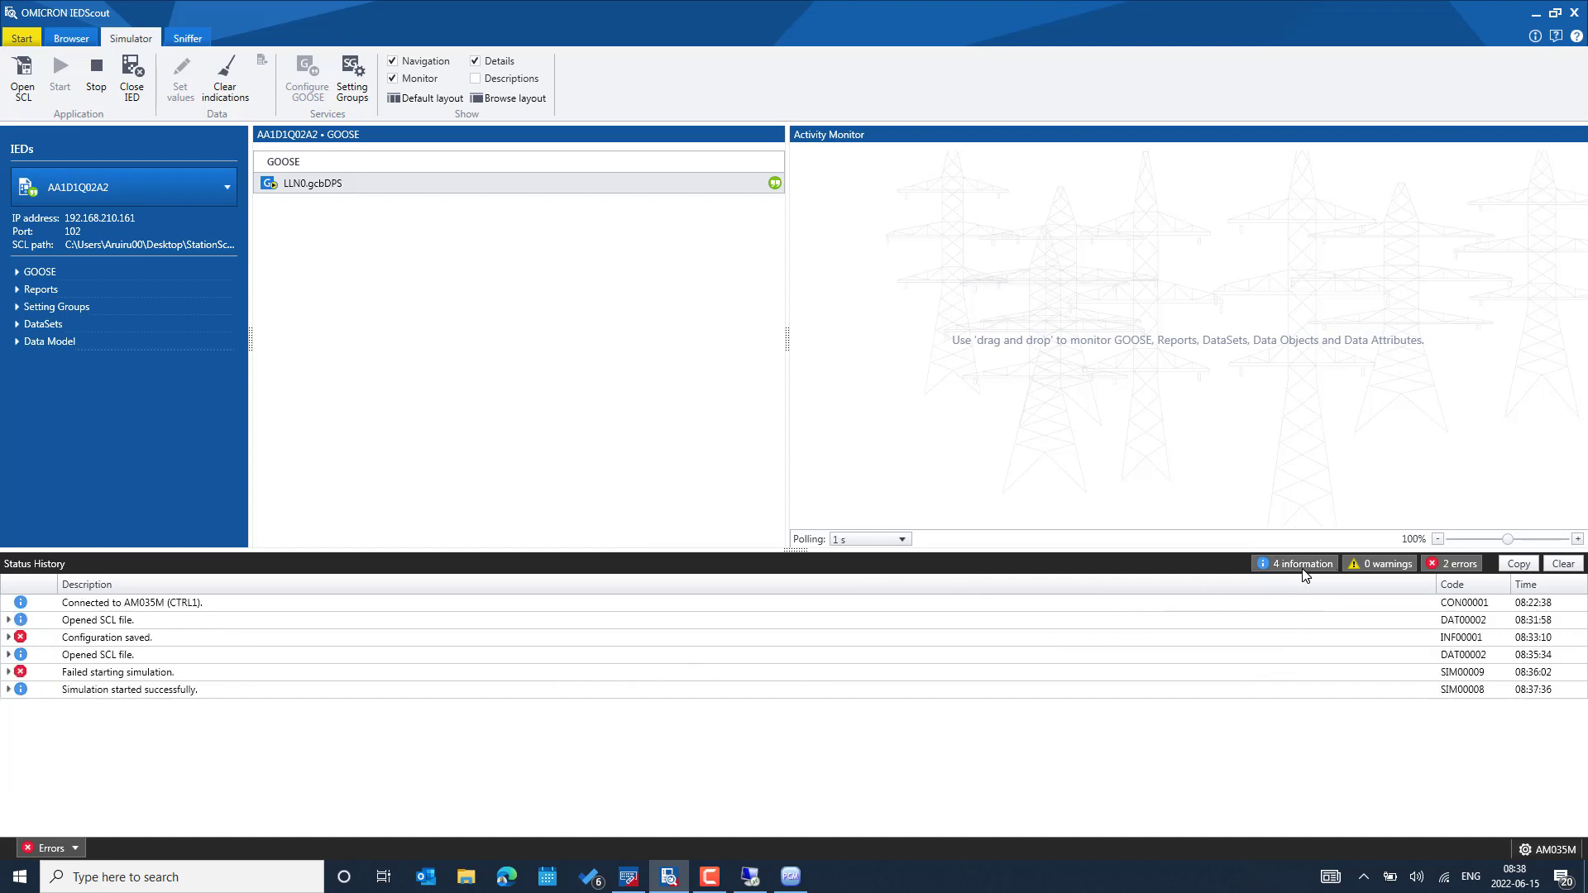
{"action": "left_click", "coordinate": [8, 690]}
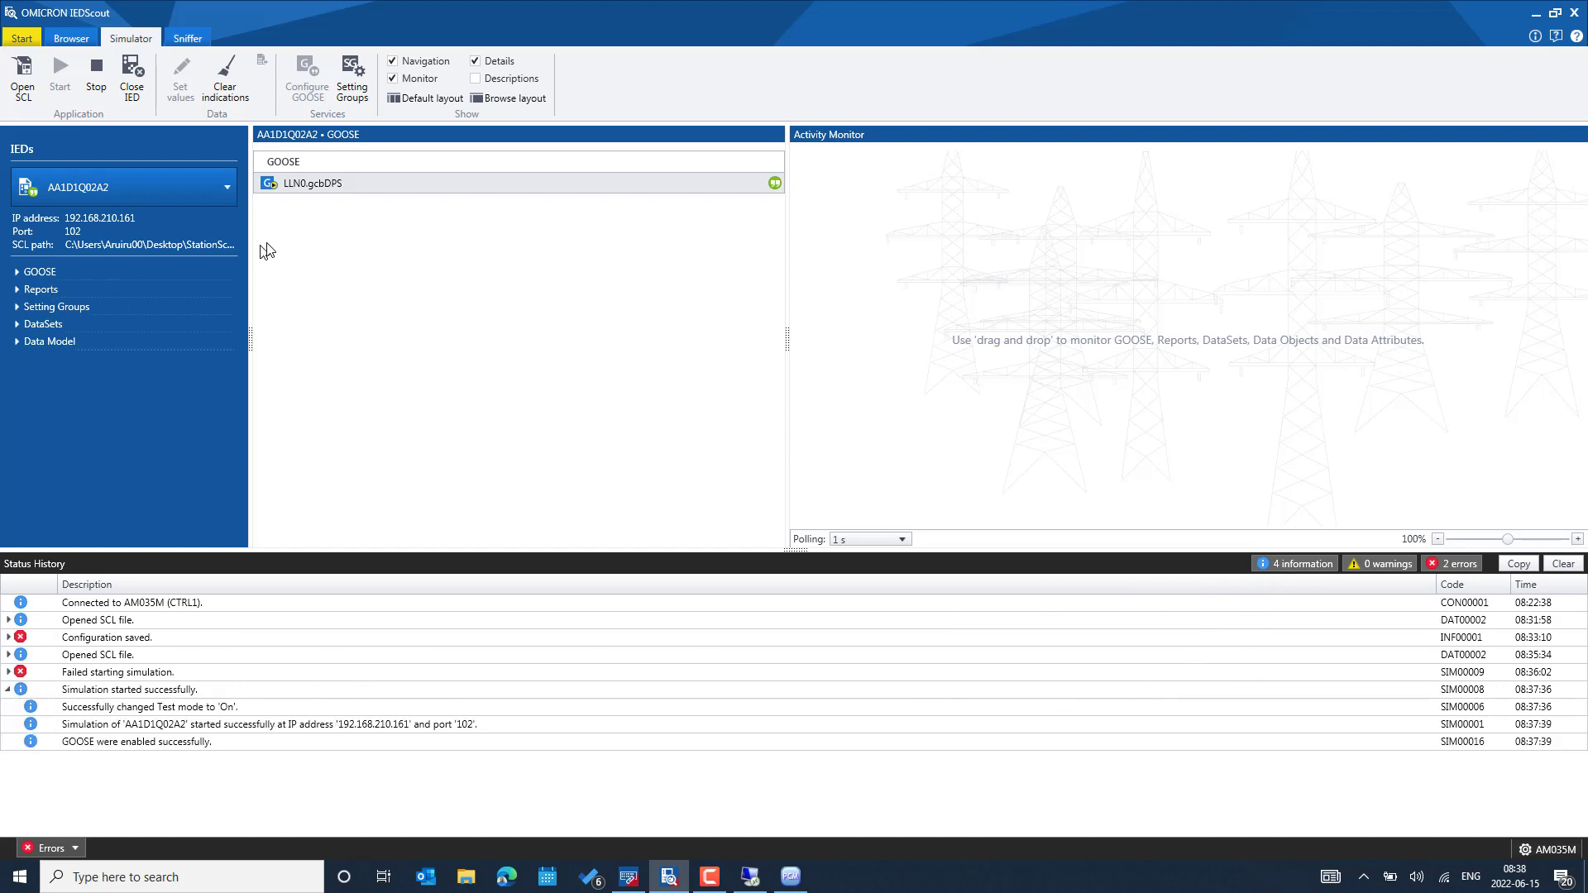
Open GOOSE control block LLN0.gcbDPS under LD0 of the simulated IED and review its GOOSE configuration settings without changing them.
{"action": "left_click", "coordinate": [29, 275]}
{"action": "left_click", "coordinate": [32, 290]}
{"action": "left_click", "coordinate": [83, 310]}
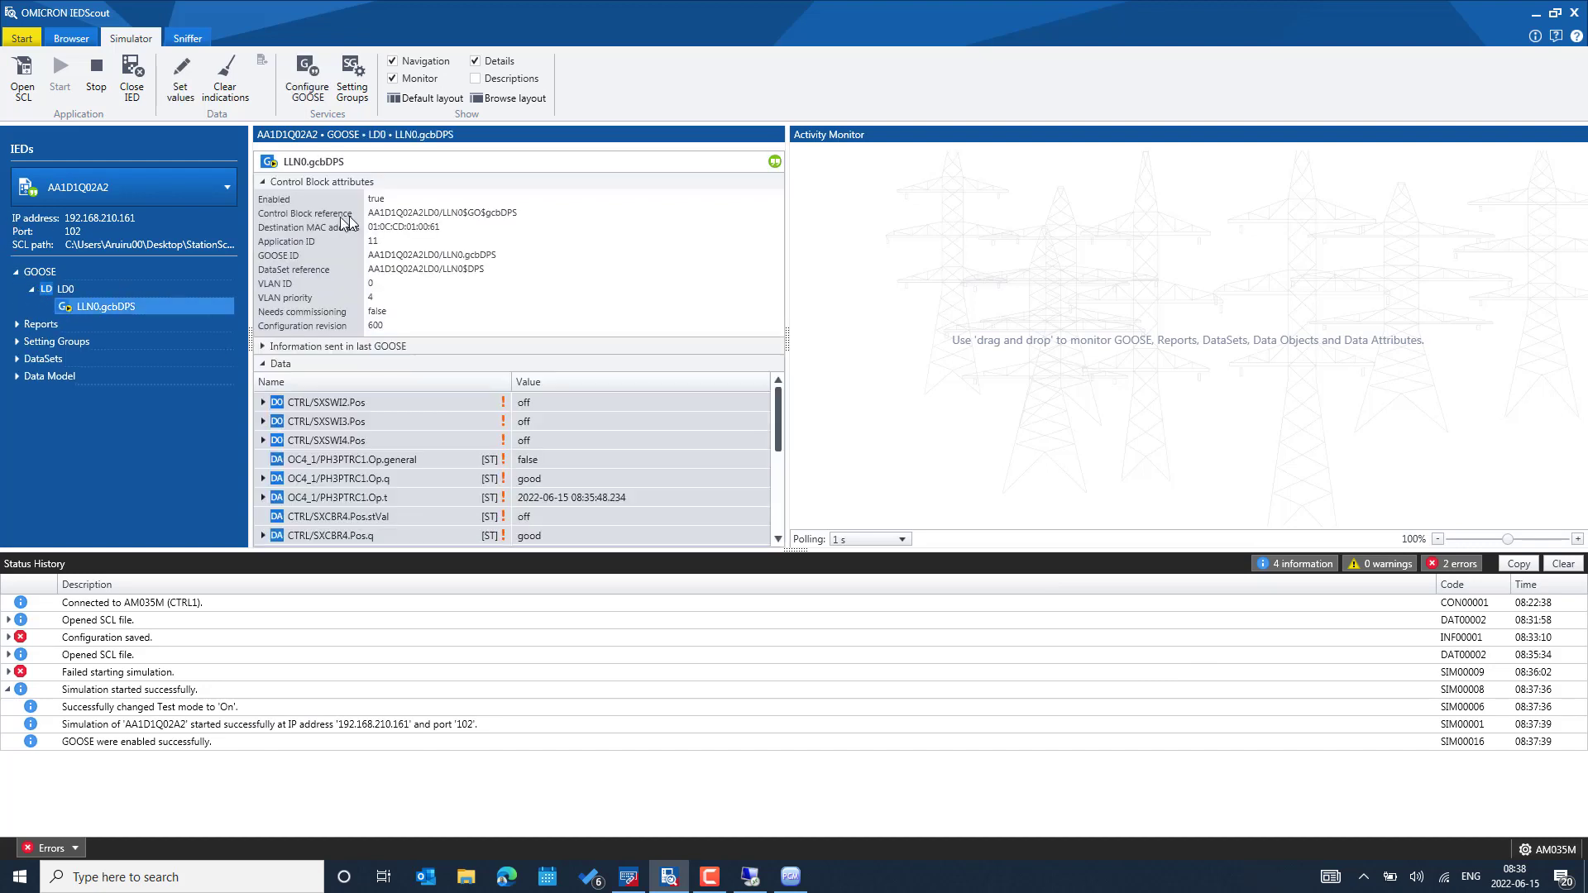
{"action": "left_click", "coordinate": [310, 83]}
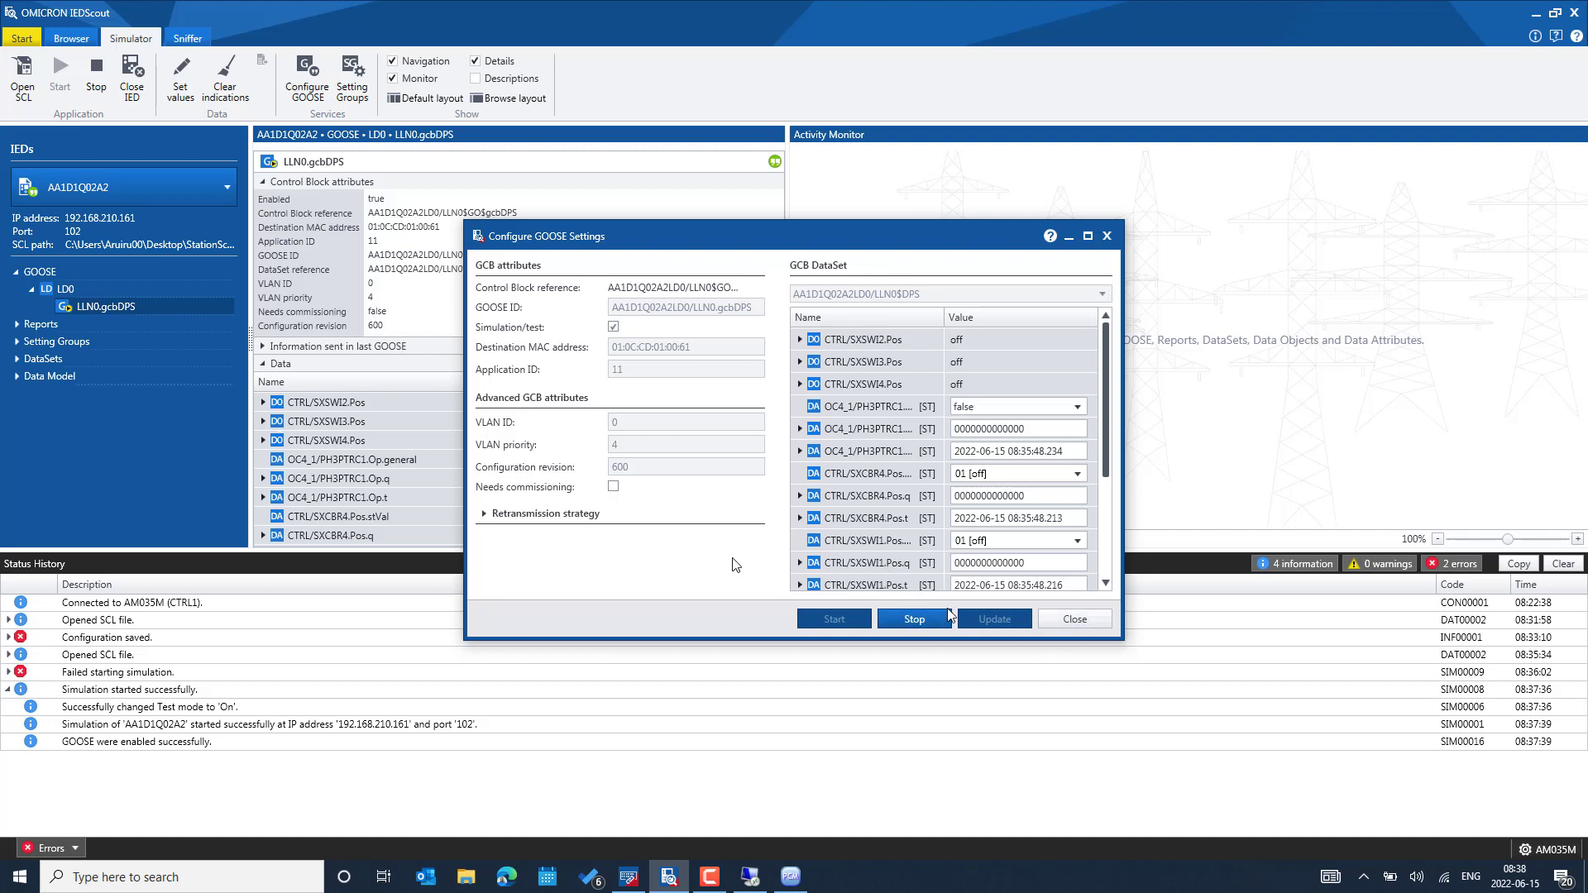
{"action": "left_click", "coordinate": [1072, 622]}
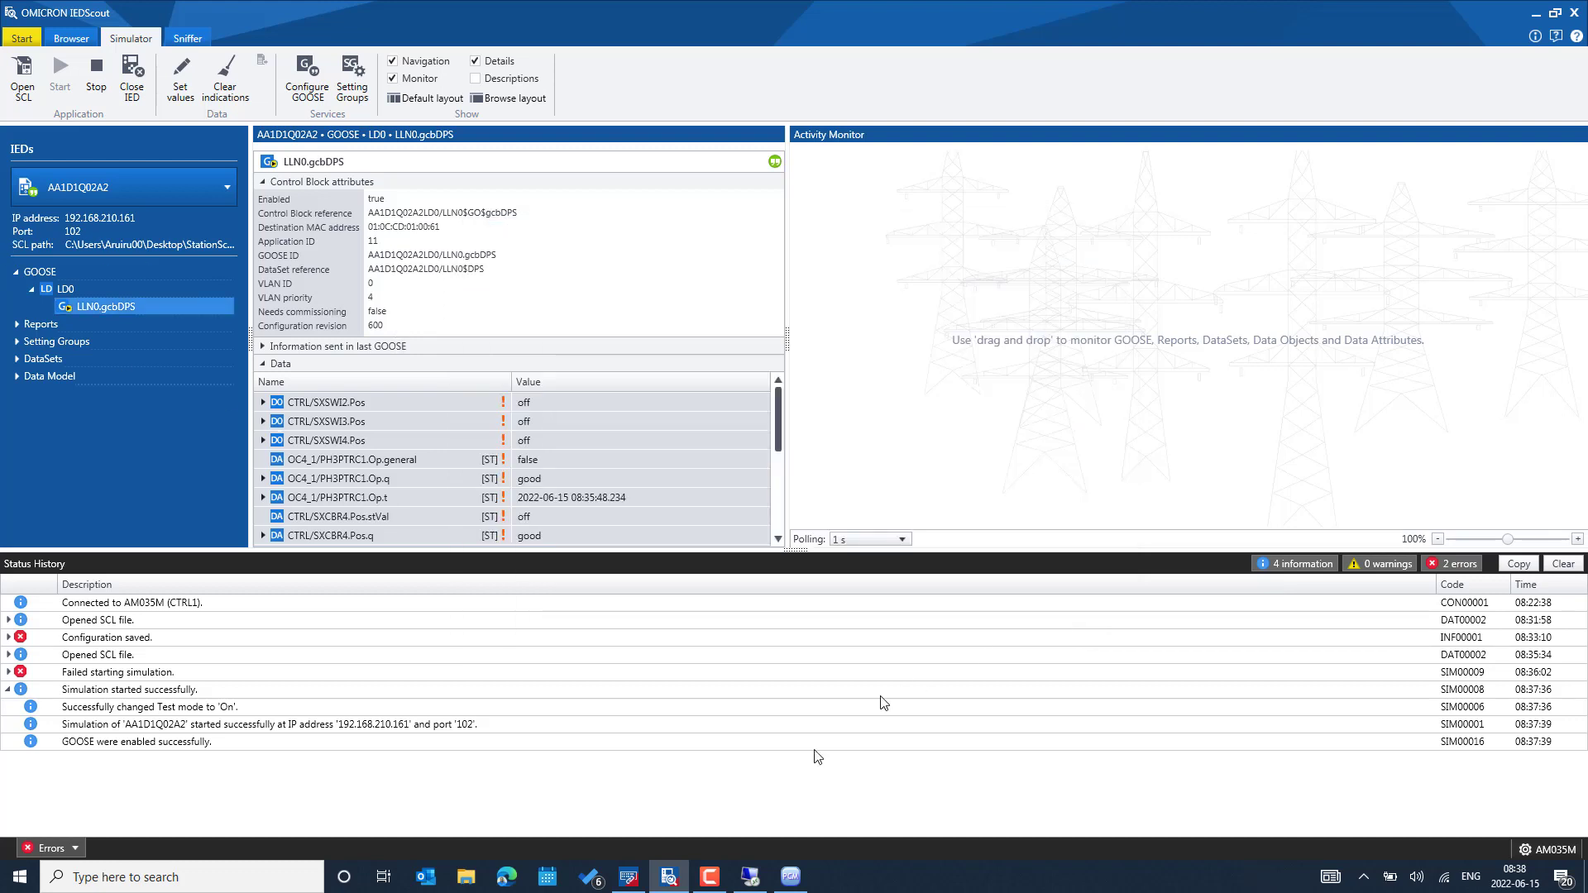
Switch to the remote computer, close its Settings window and launch IEDScout there, allowing it to make changes to the device.
{"action": "left_click", "coordinate": [750, 877]}
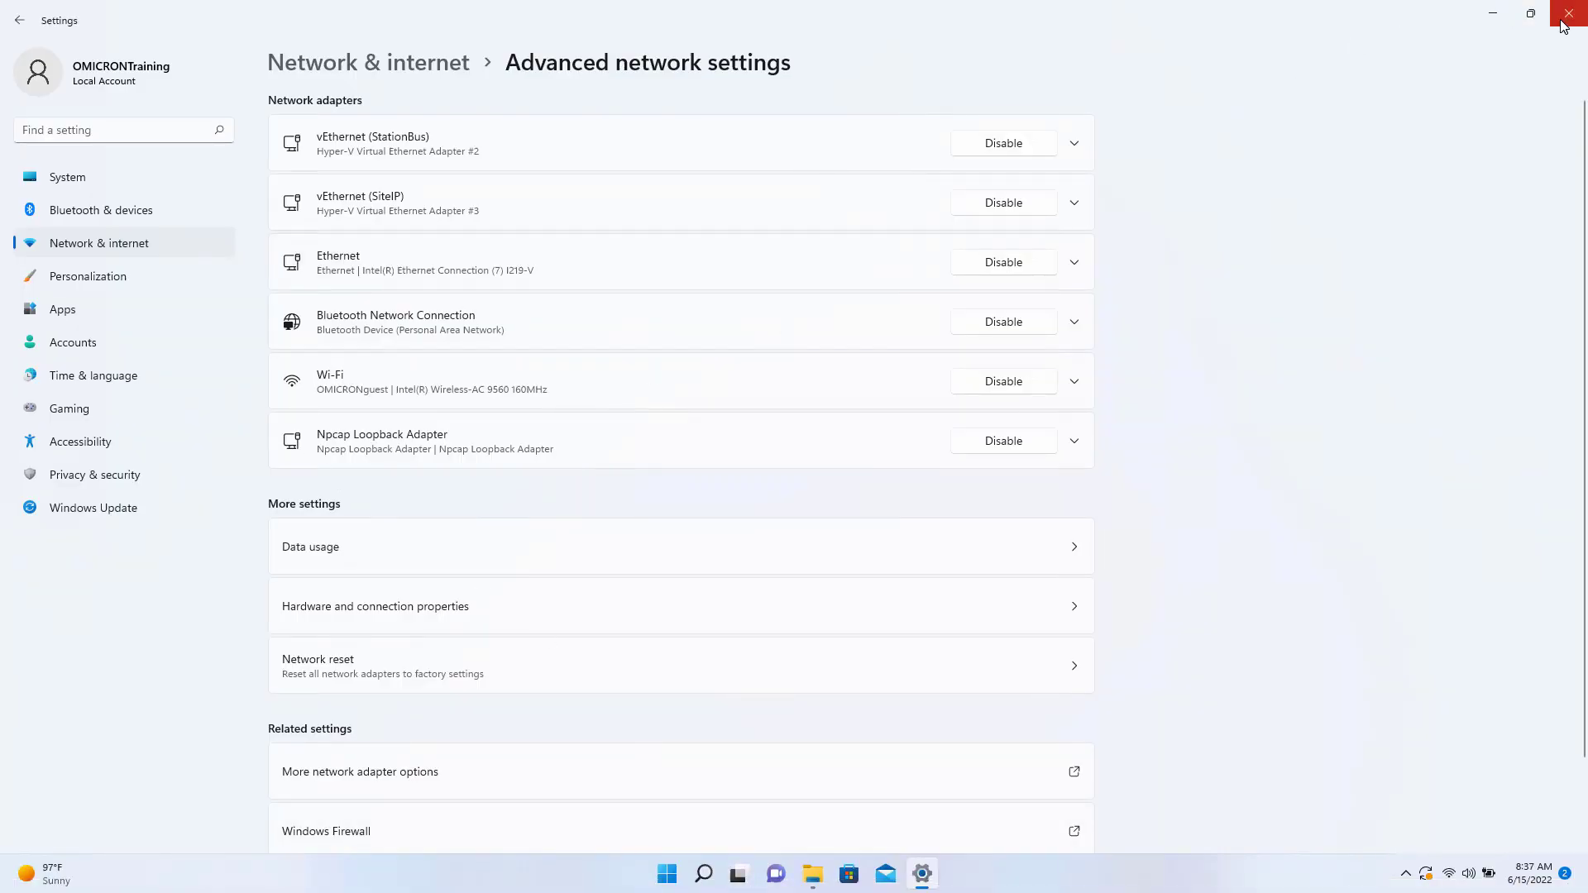
{"action": "left_click", "coordinate": [1508, 10]}
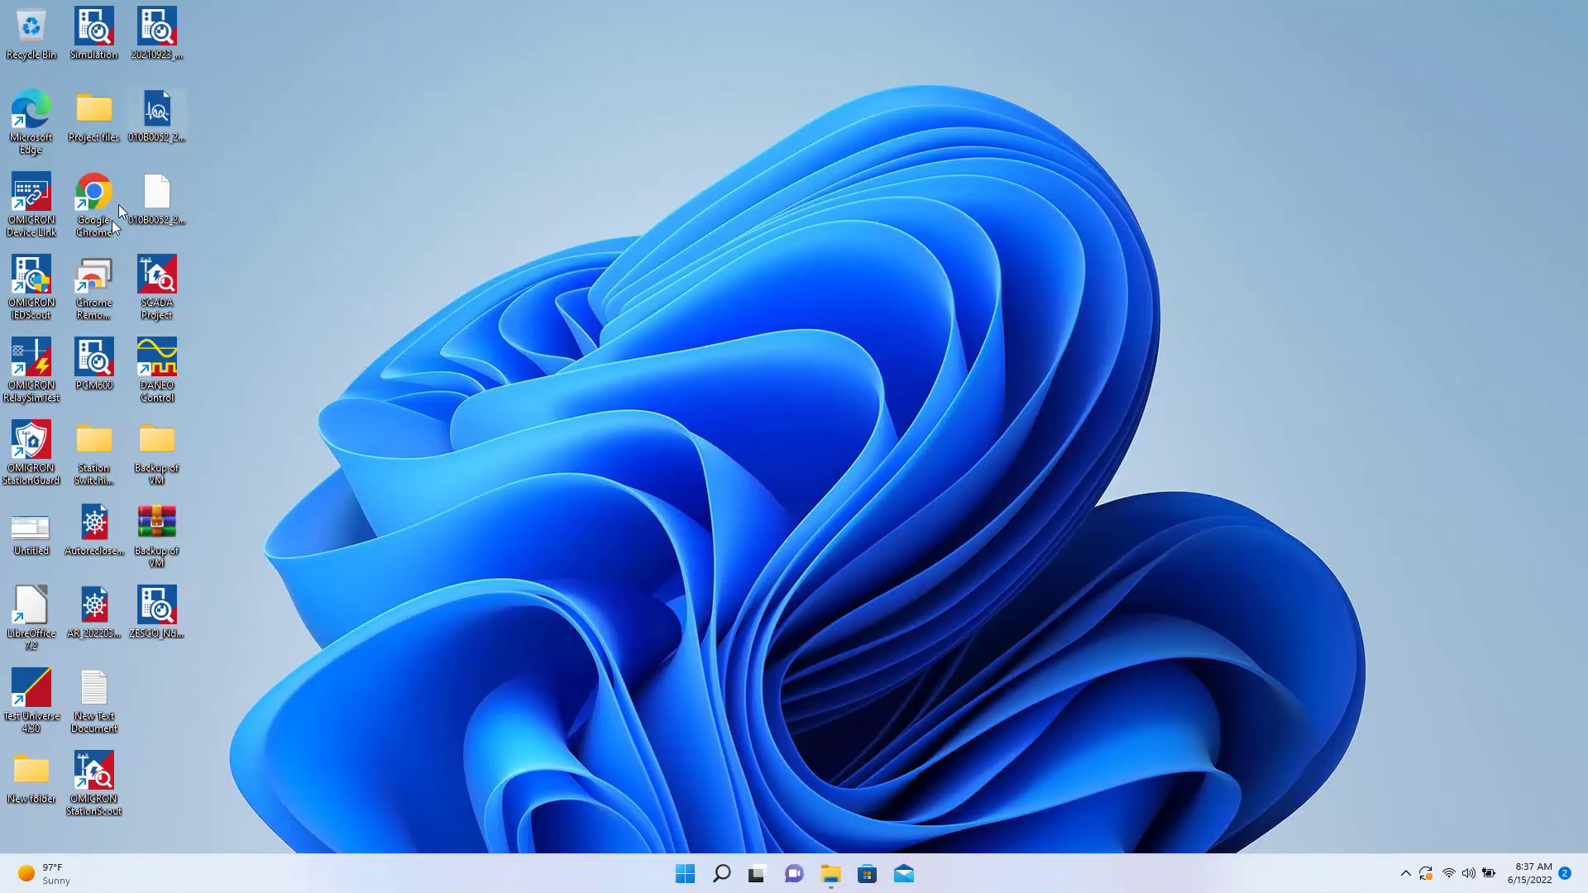
{"action": "double_click", "coordinate": [43, 306]}
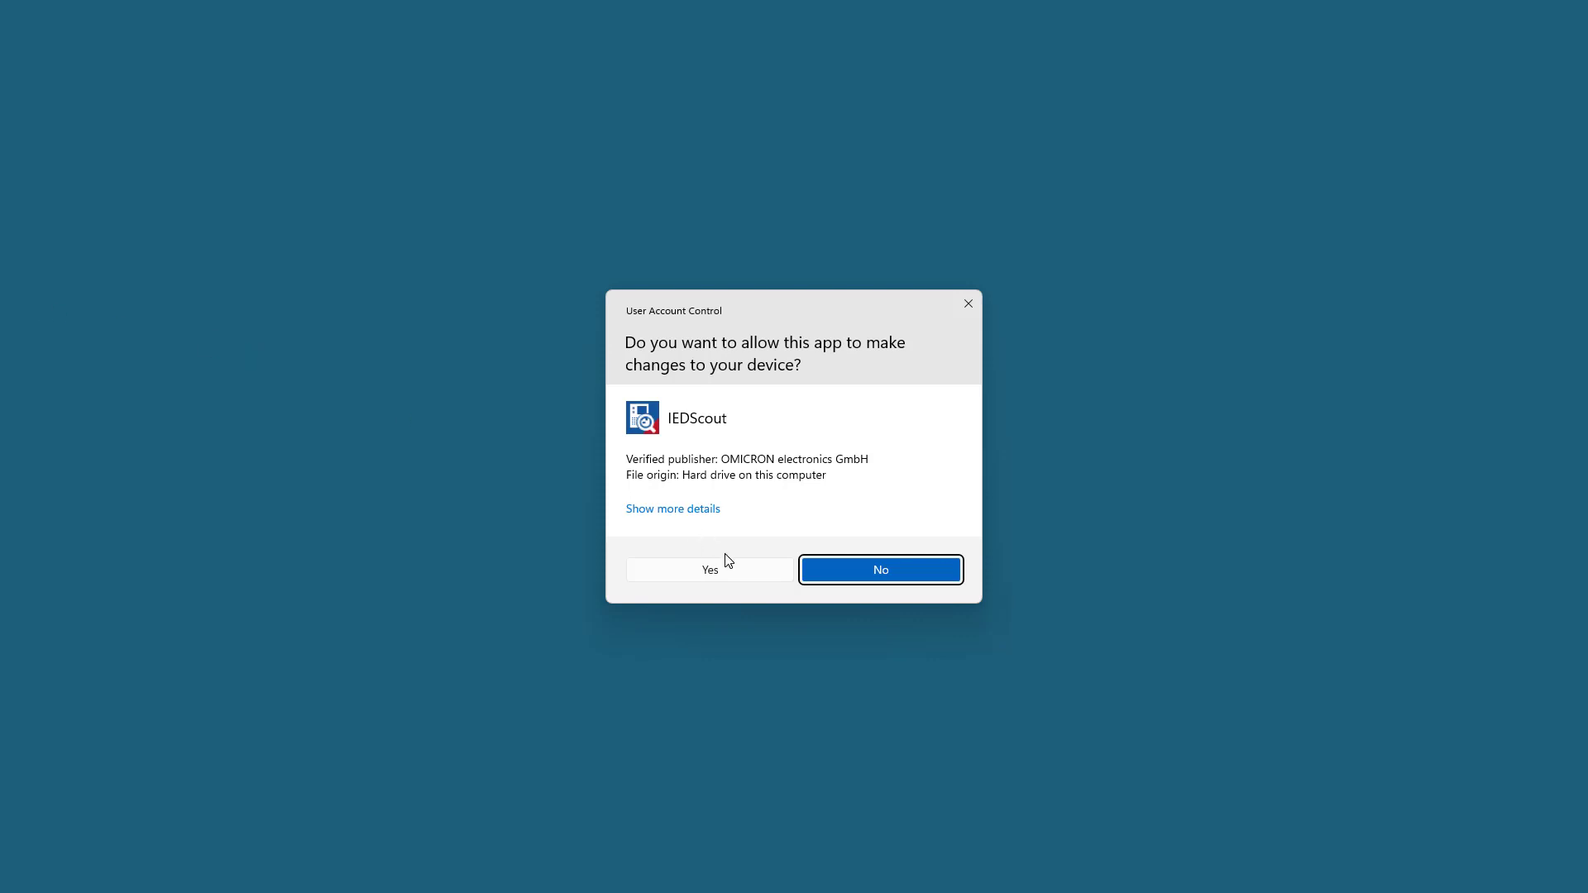
{"action": "left_click", "coordinate": [725, 570]}
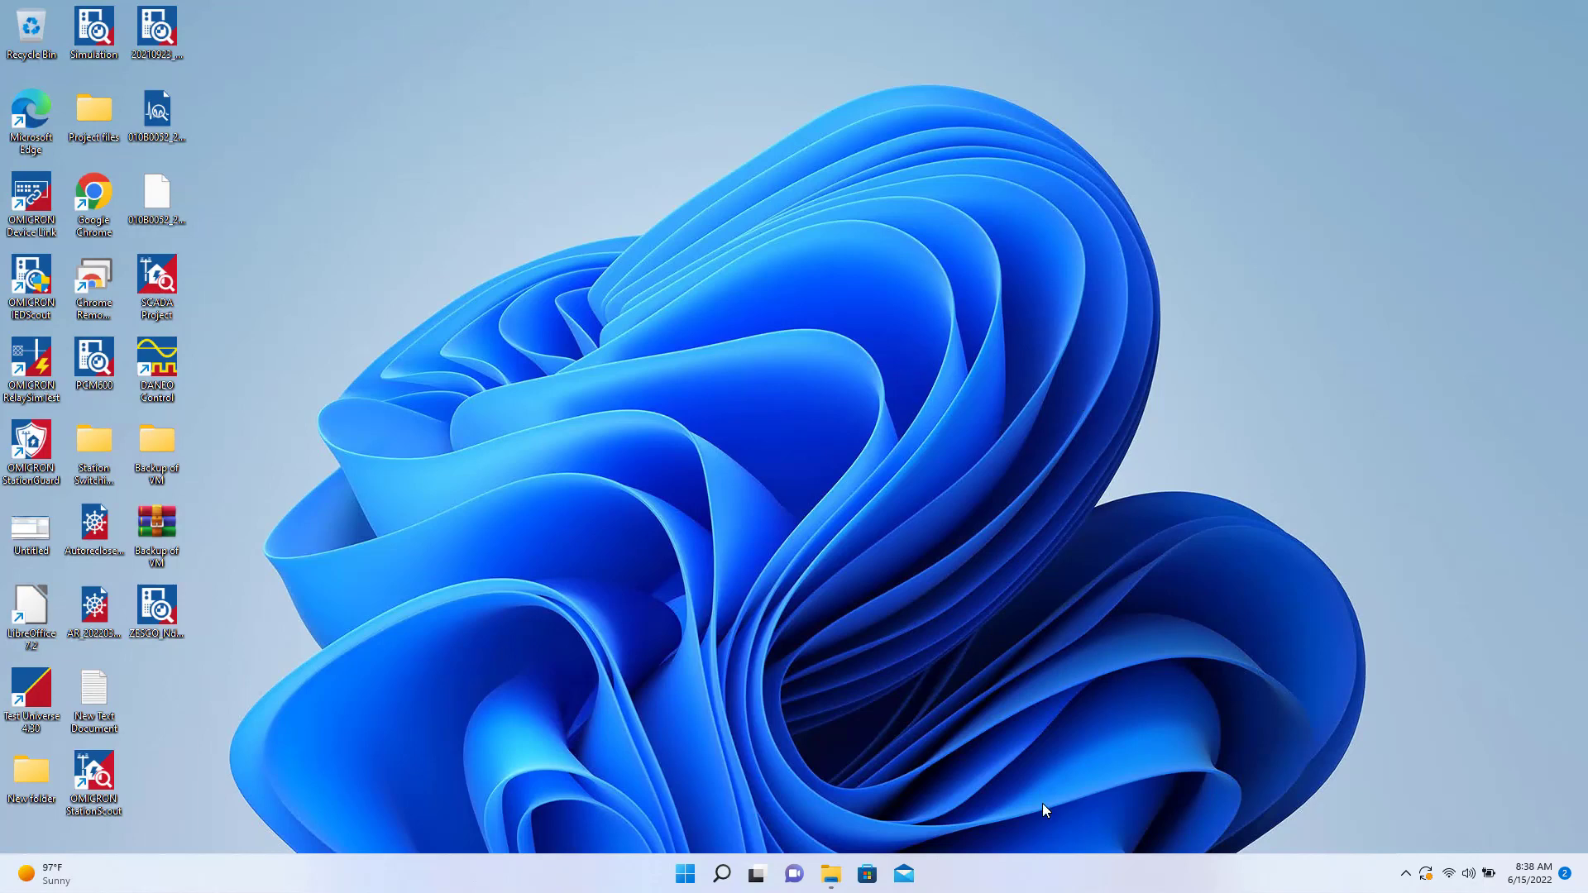
Return to the local computer, switch to PCM600 and open Application Configuration for the first bay's RED670 with IP address 192.168.210.125.
{"action": "mouse_move", "coordinate": [900, 5]}
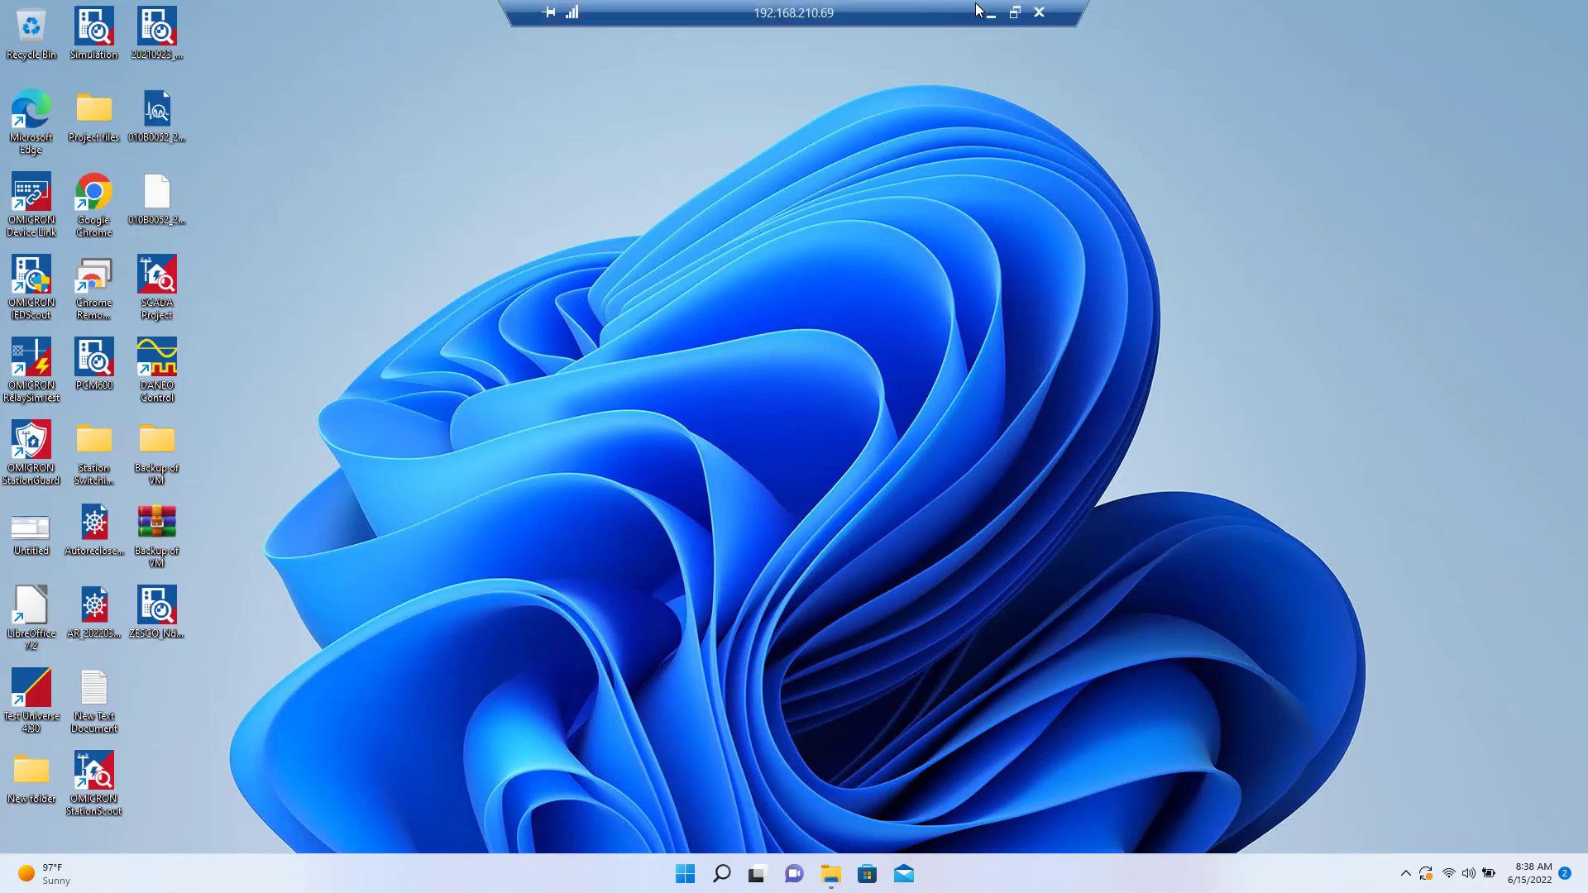
{"action": "left_click", "coordinate": [988, 11]}
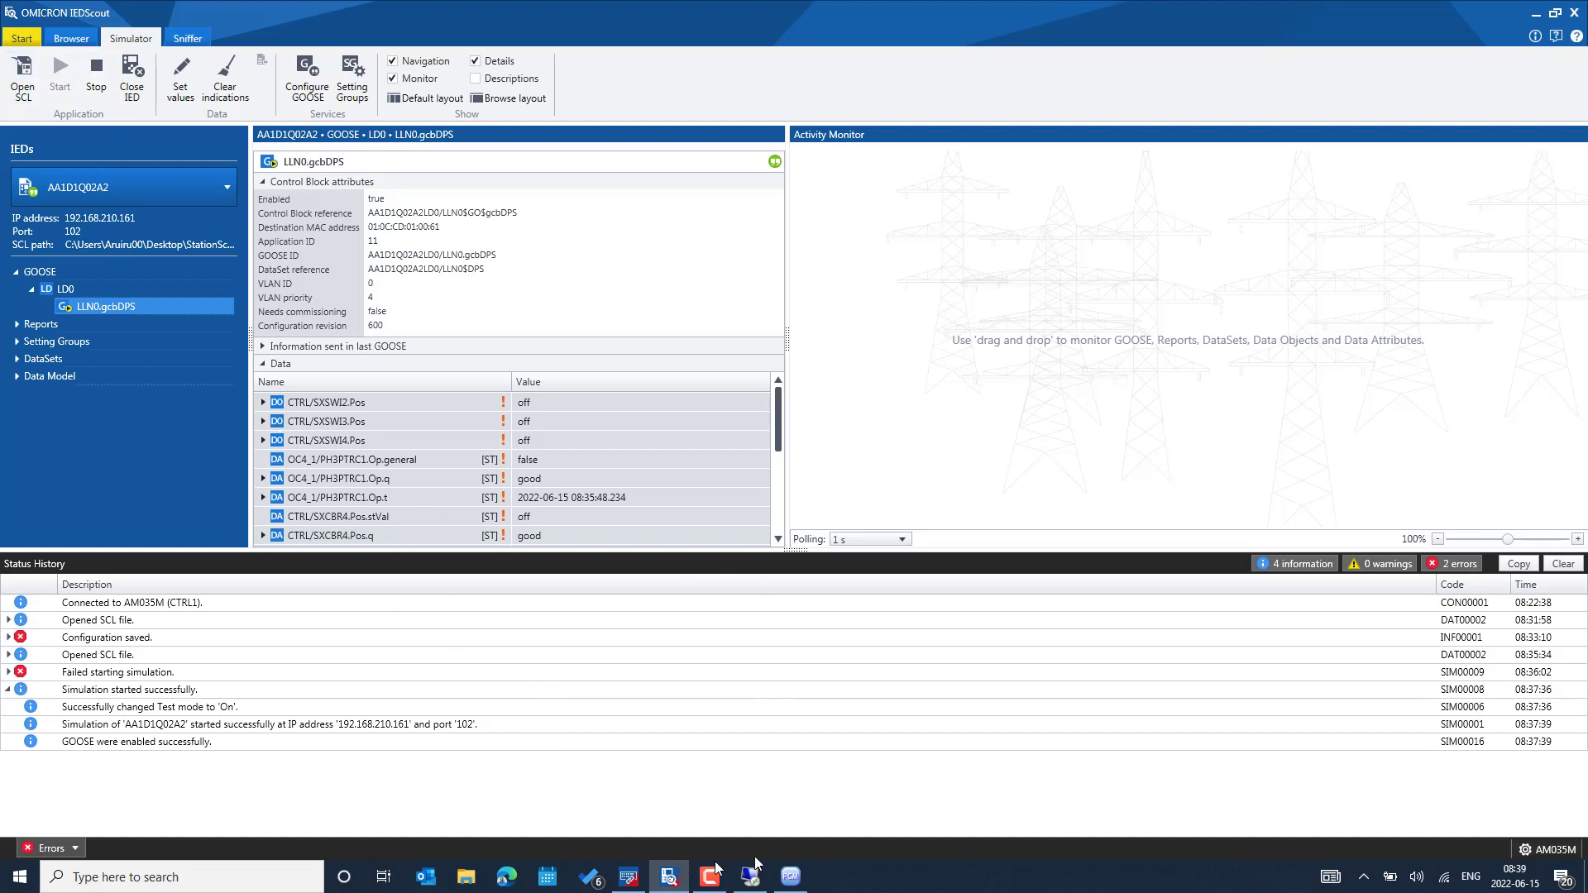
{"action": "left_click", "coordinate": [797, 877]}
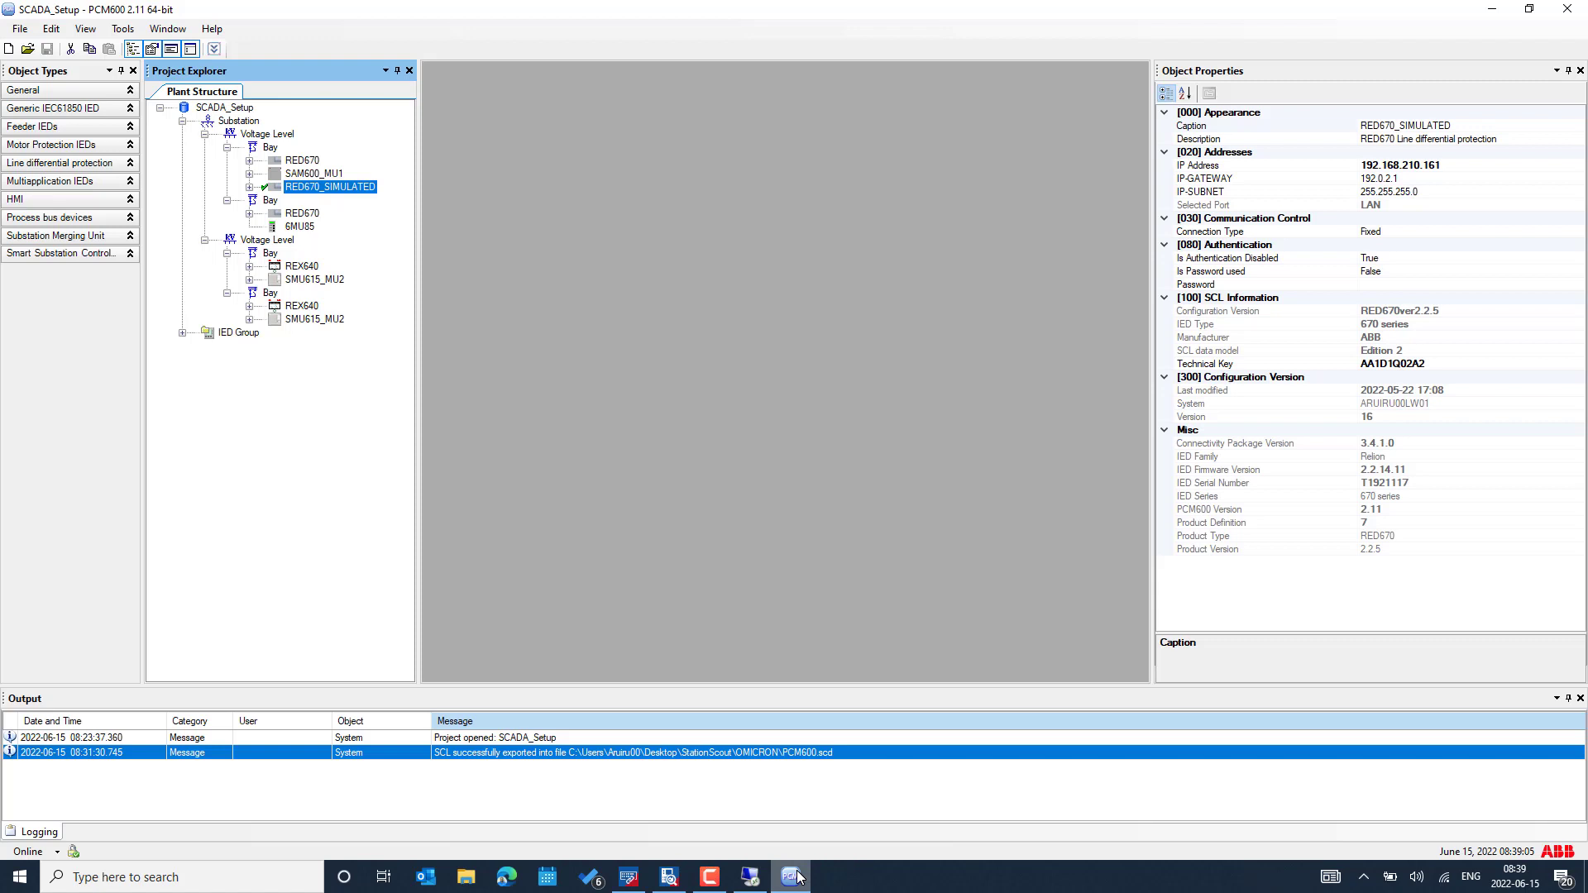
{"action": "left_click", "coordinate": [303, 163]}
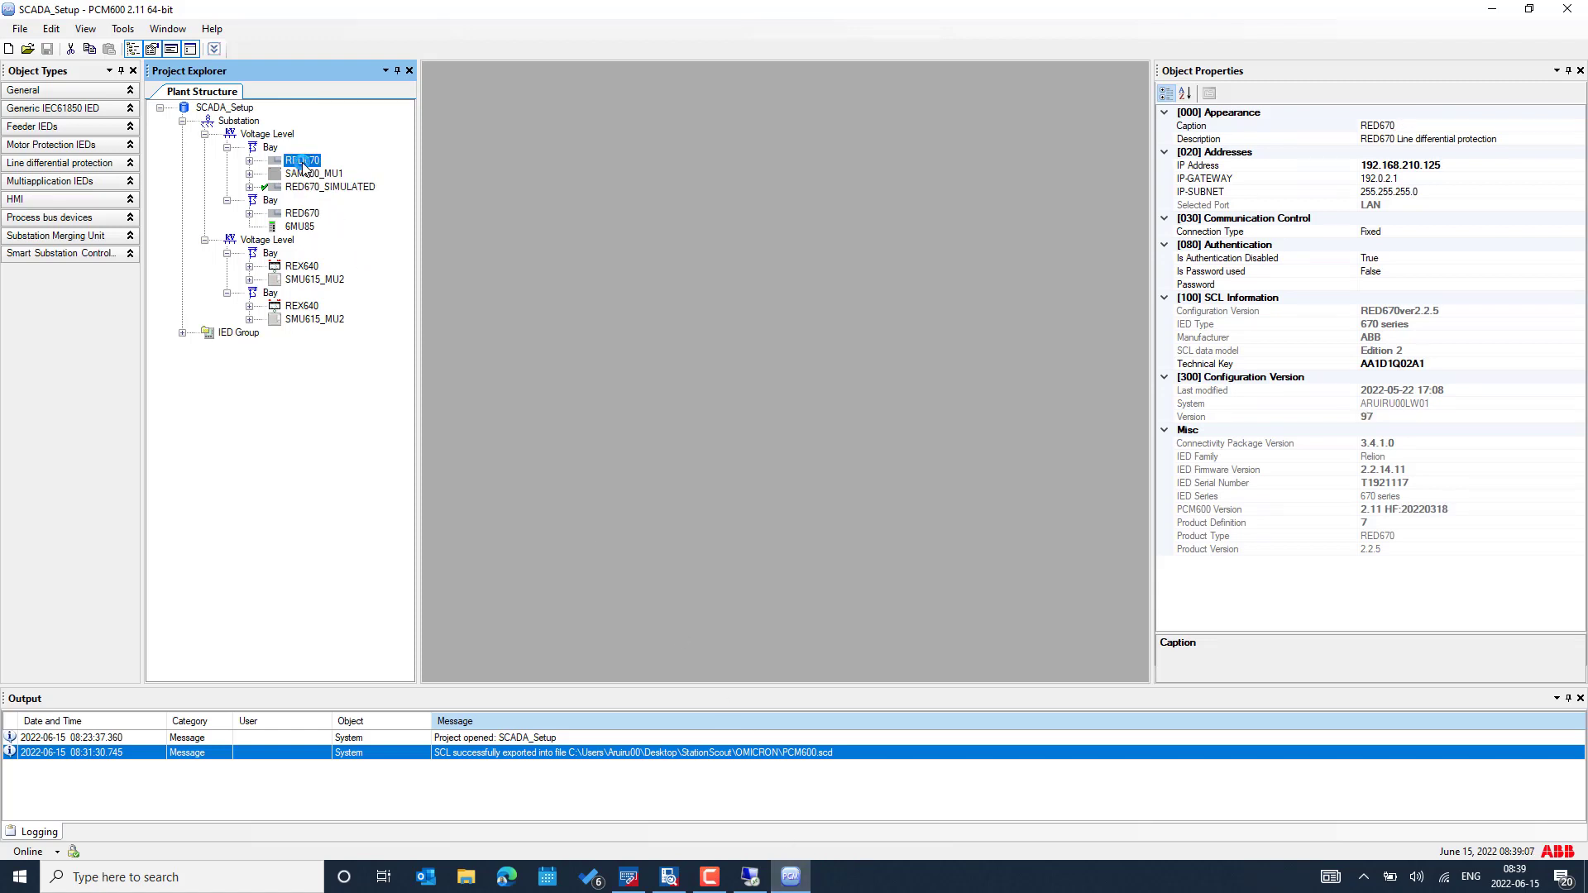
{"action": "right_click", "coordinate": [303, 163]}
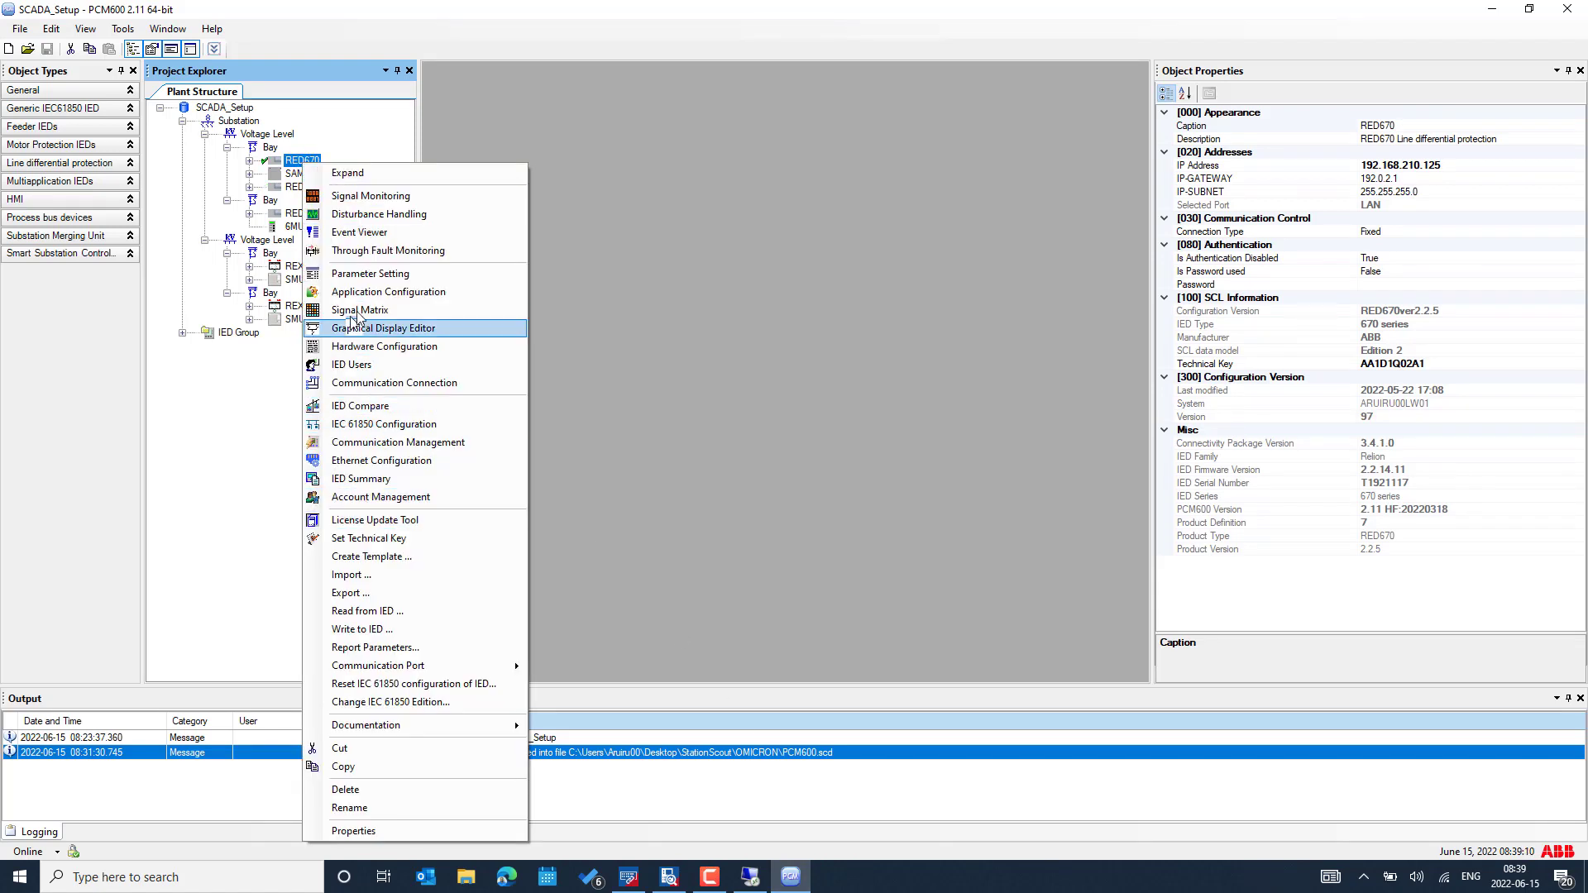
{"action": "left_click", "coordinate": [408, 294]}
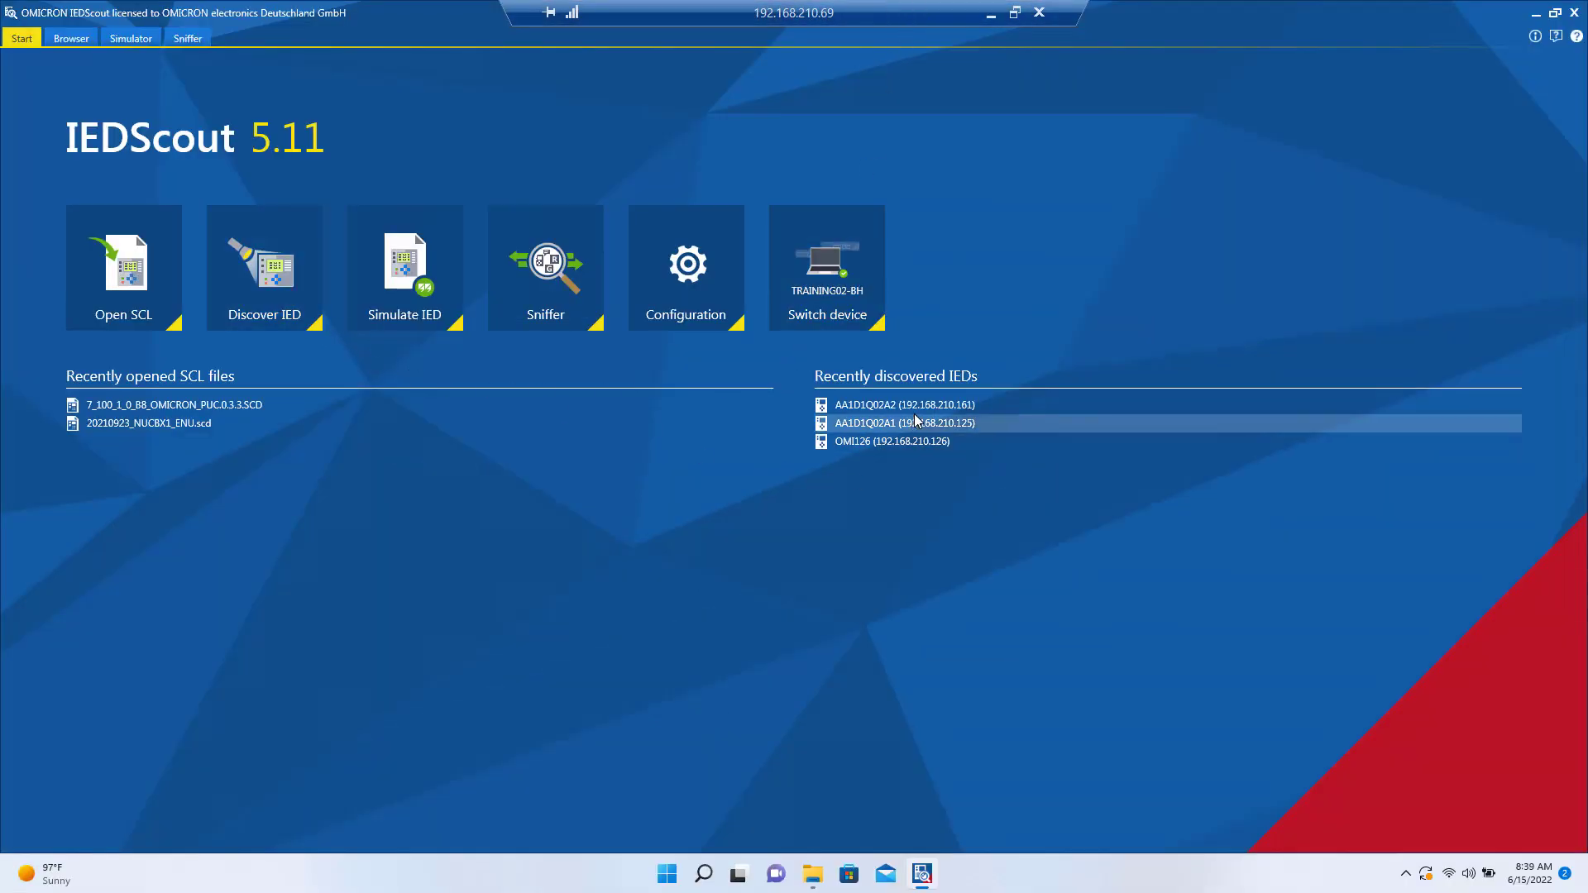
In IEDScout on the remote computer, discover IED AA1D1Q02A2 at 192.168.210.161 from the previous connections.
{"action": "left_click", "coordinate": [286, 289]}
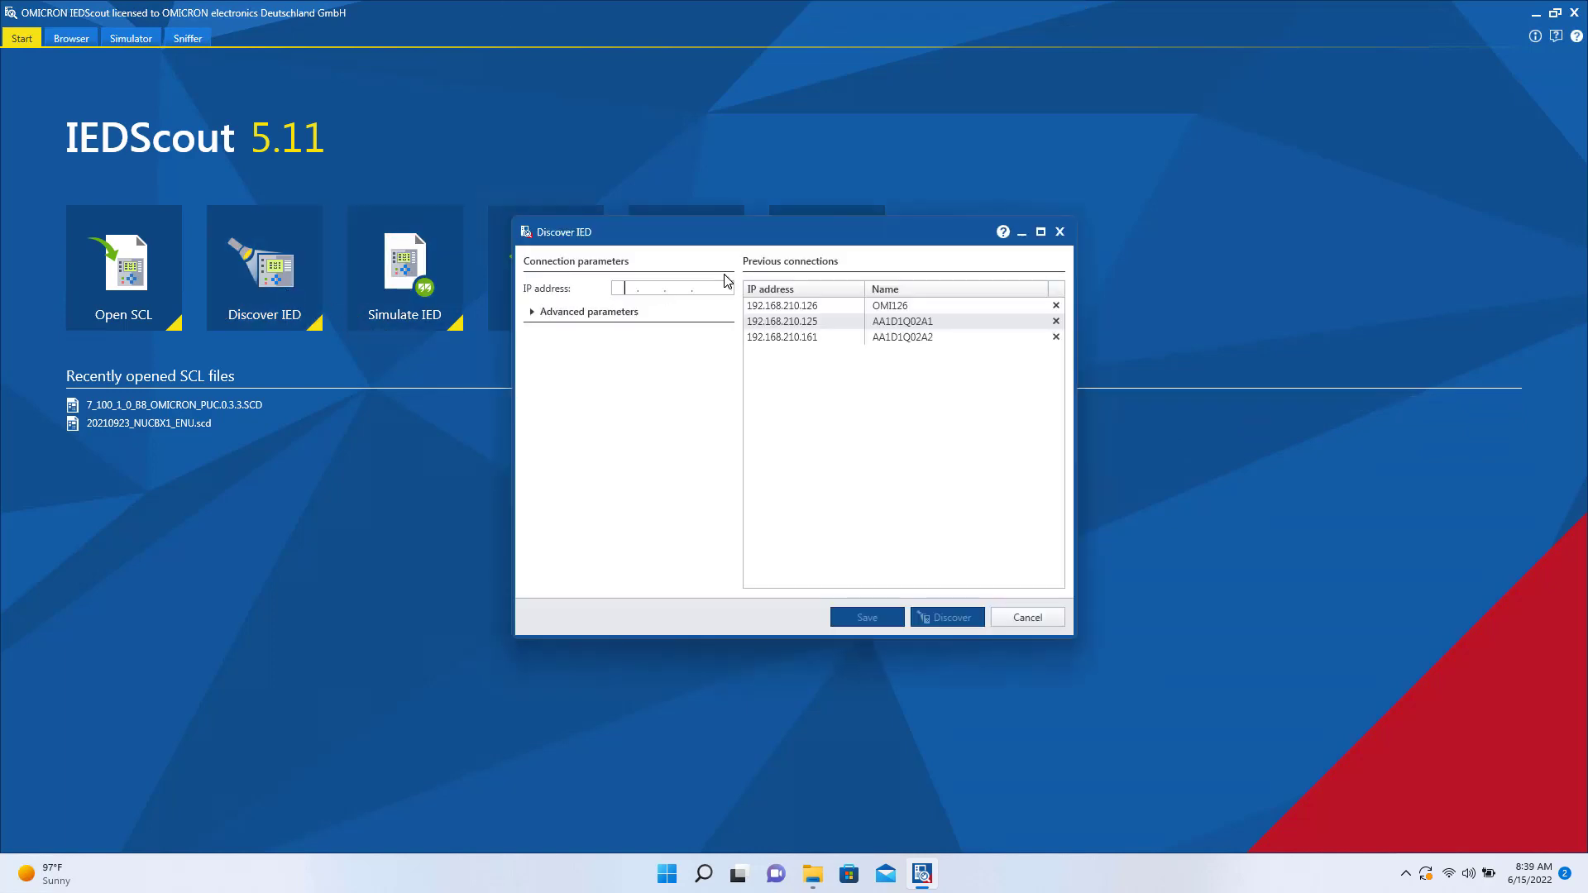
{"action": "left_click", "coordinate": [809, 336]}
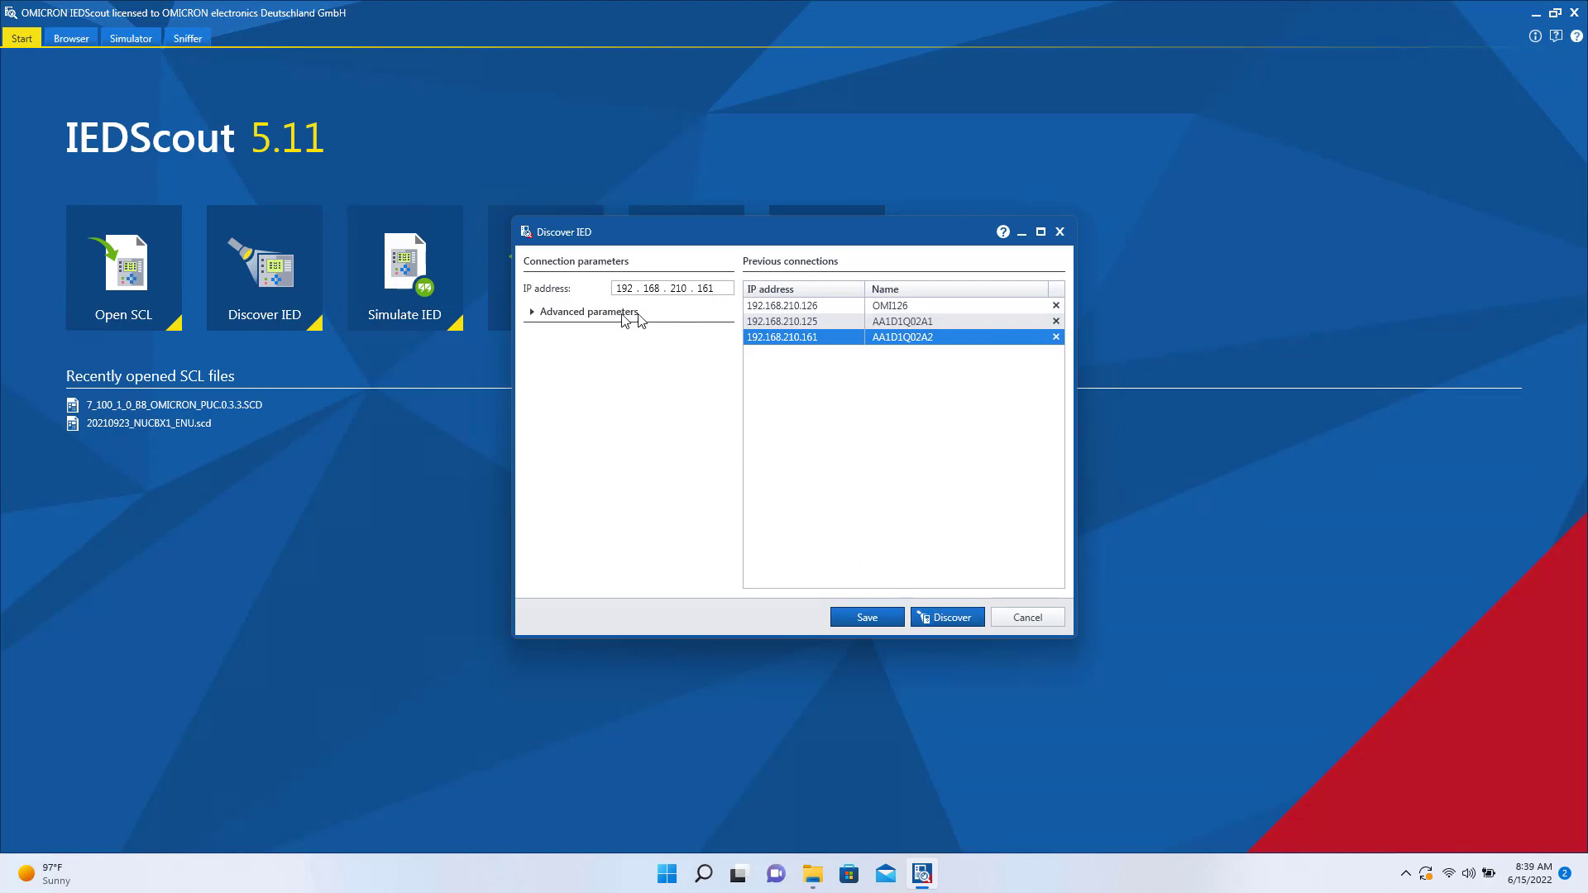
{"action": "mouse_move", "coordinate": [757, 6]}
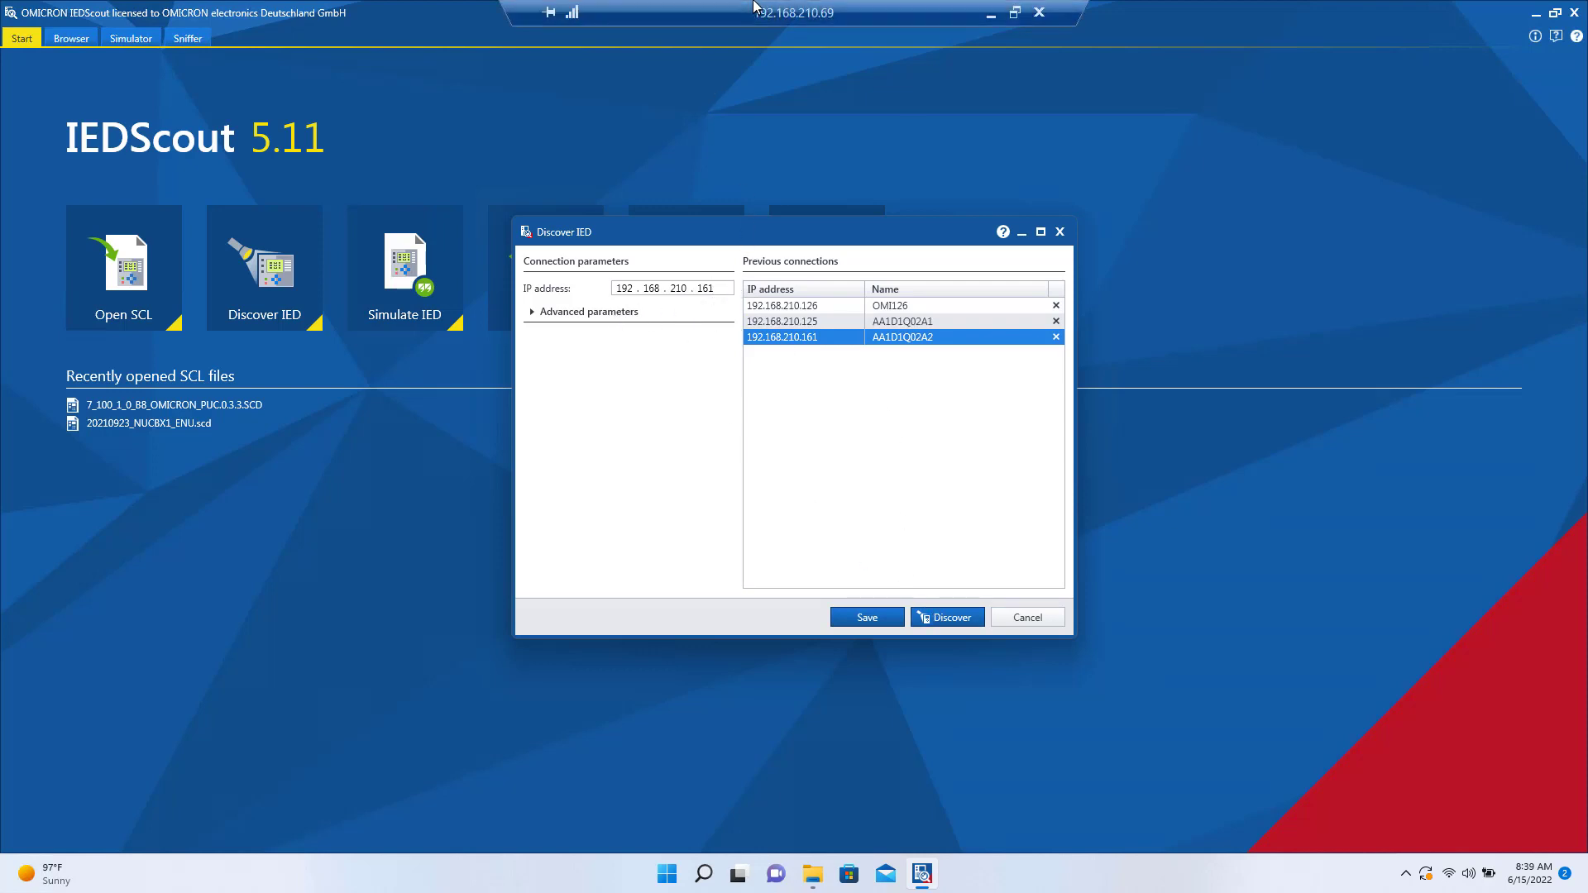
{"action": "left_click", "coordinate": [948, 619]}
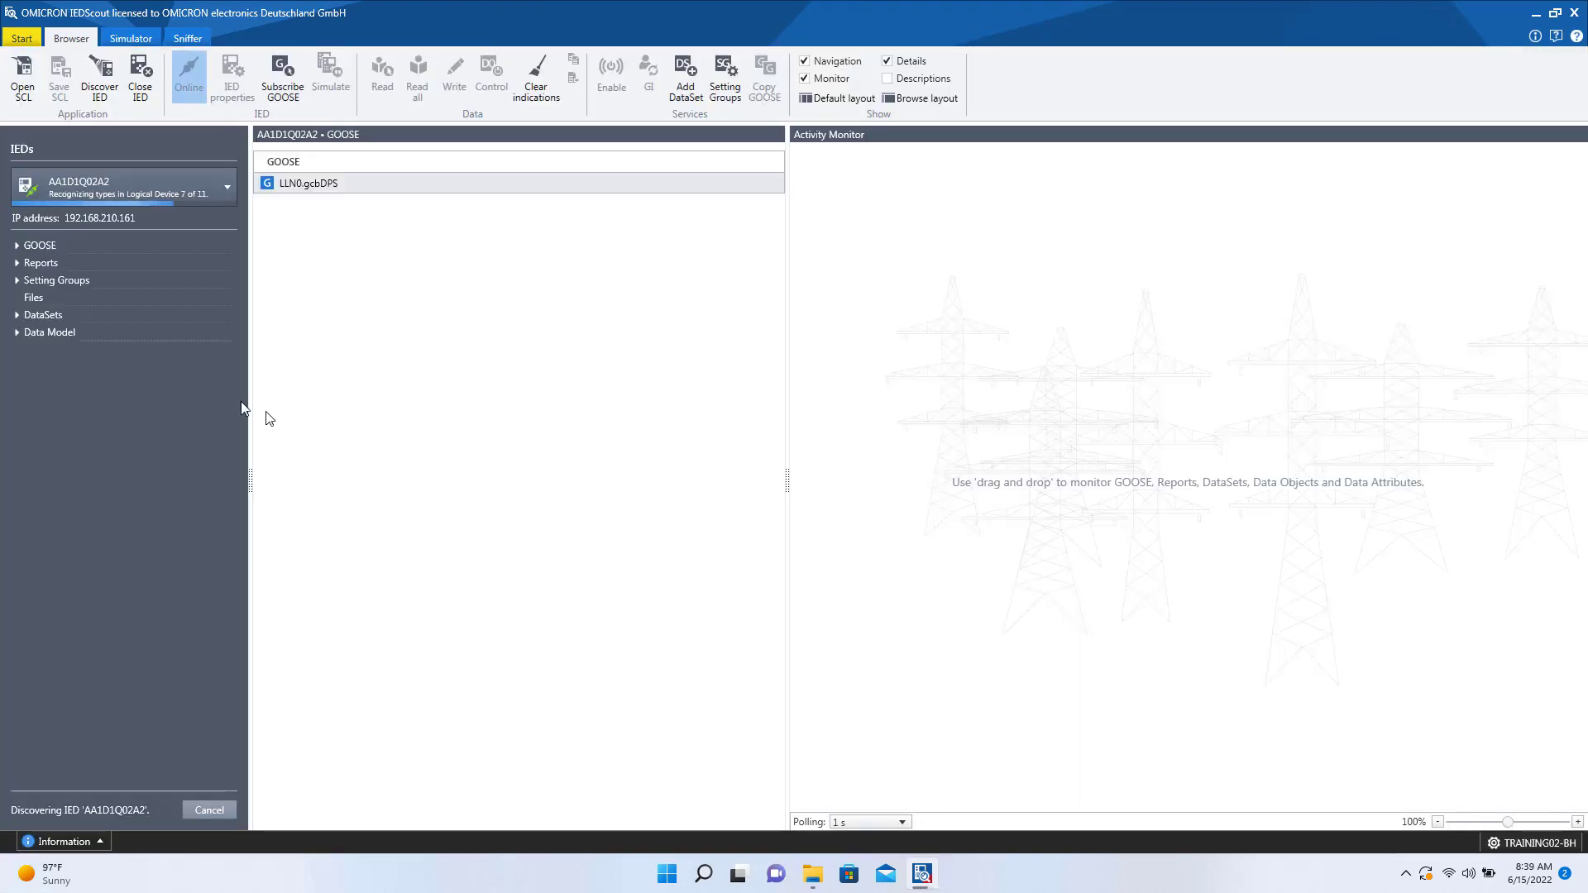
Open GOOSE control block LLN0.gcbDPS under LD0, expand its last received GOOSE information and subscribe to the IED's GOOSE messages.
{"action": "left_click", "coordinate": [15, 245]}
{"action": "left_click", "coordinate": [31, 262]}
{"action": "left_click", "coordinate": [84, 281]}
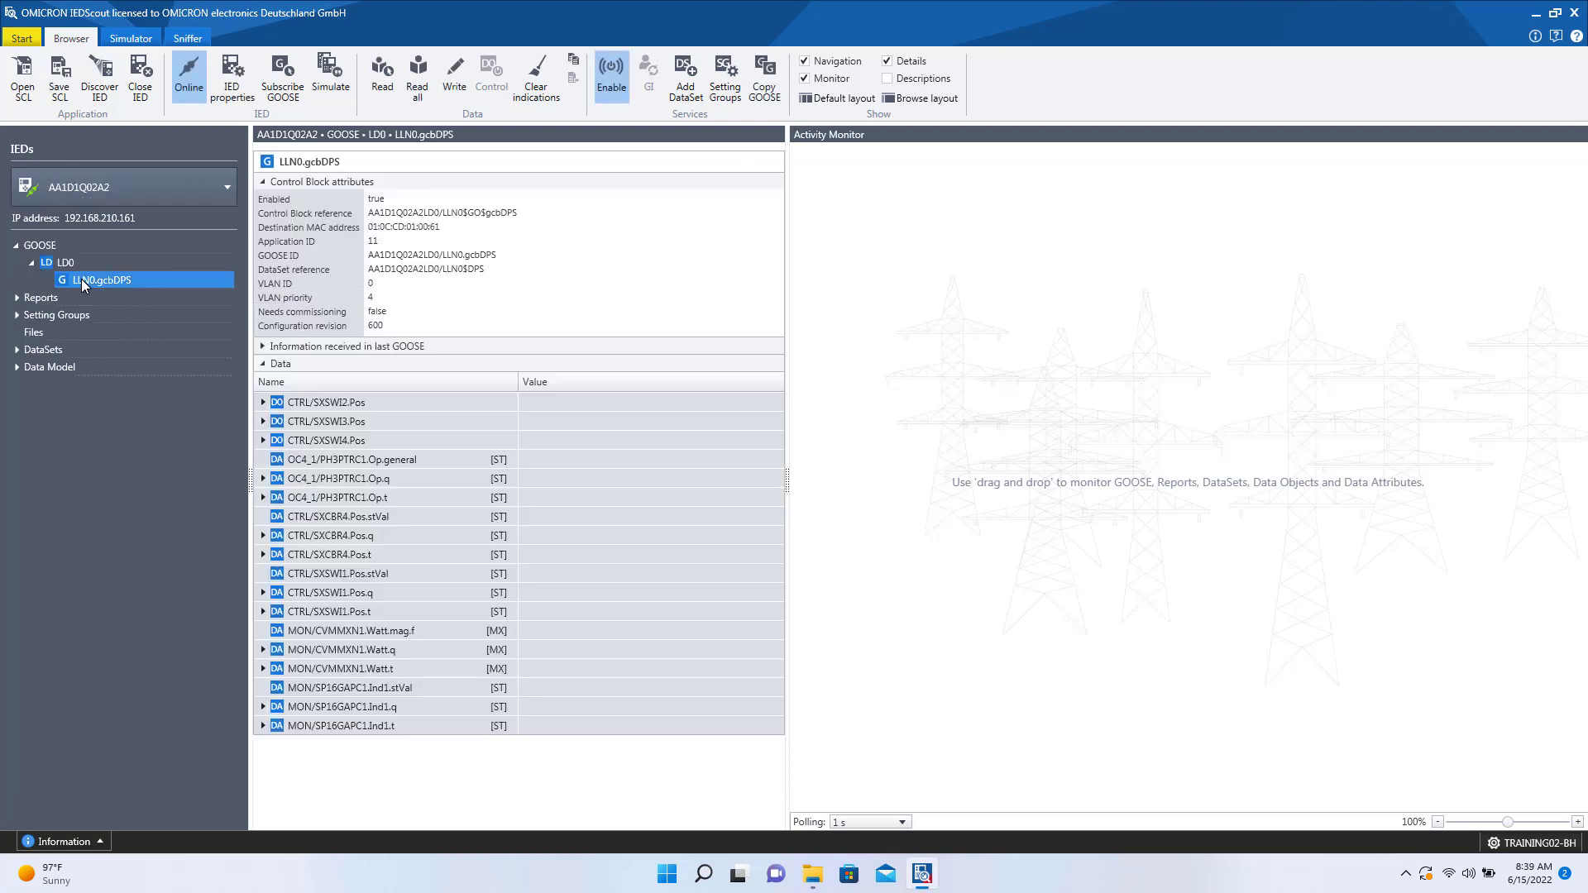
{"action": "left_click", "coordinate": [262, 347]}
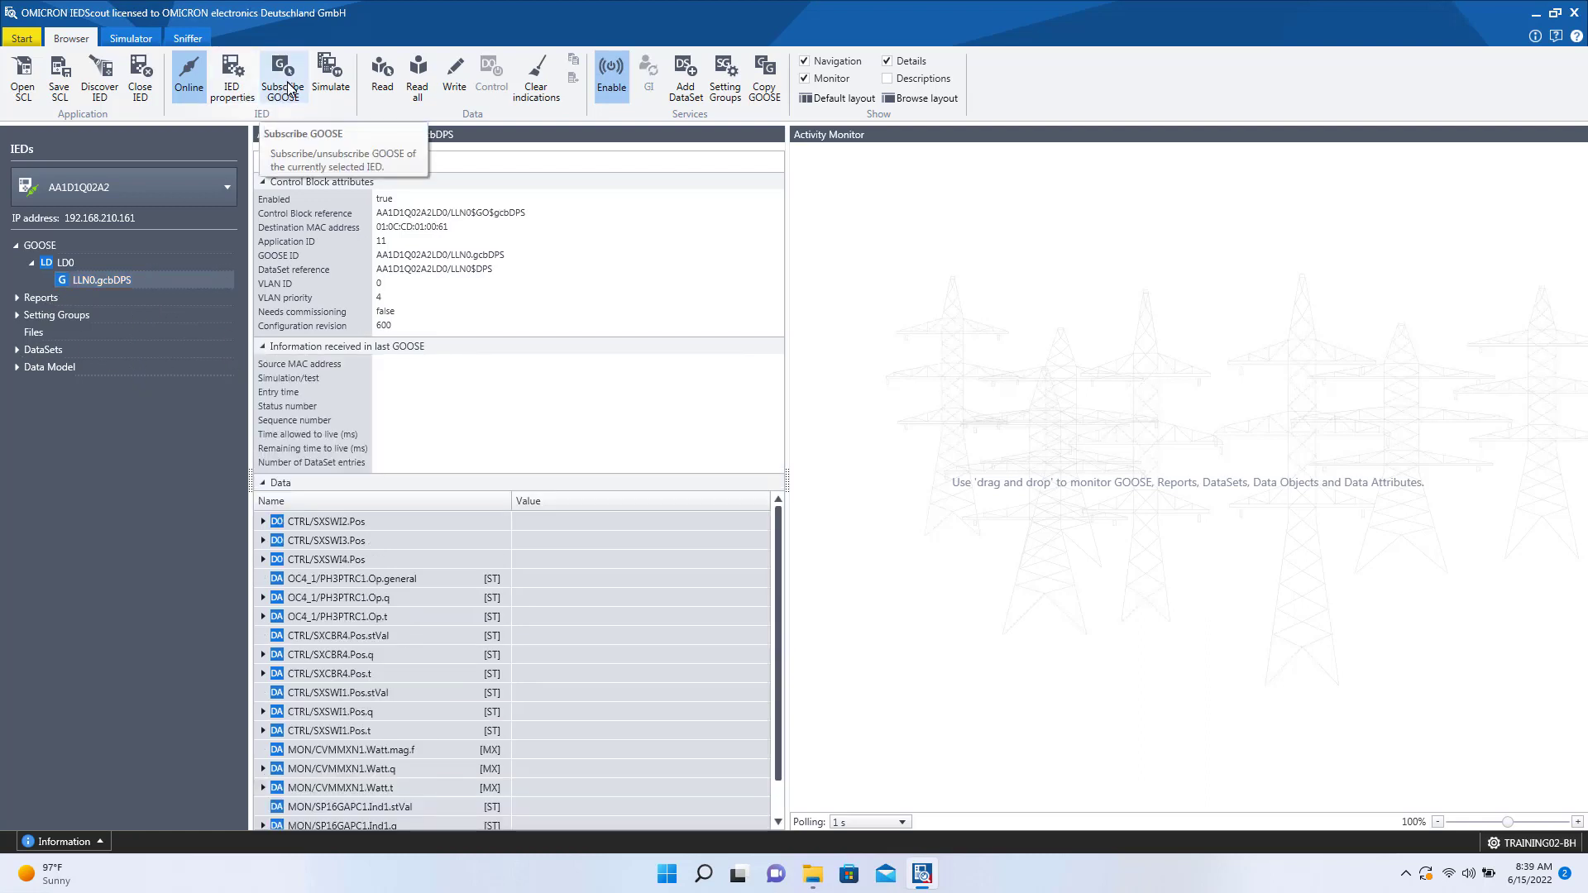
{"action": "left_click", "coordinate": [286, 93]}
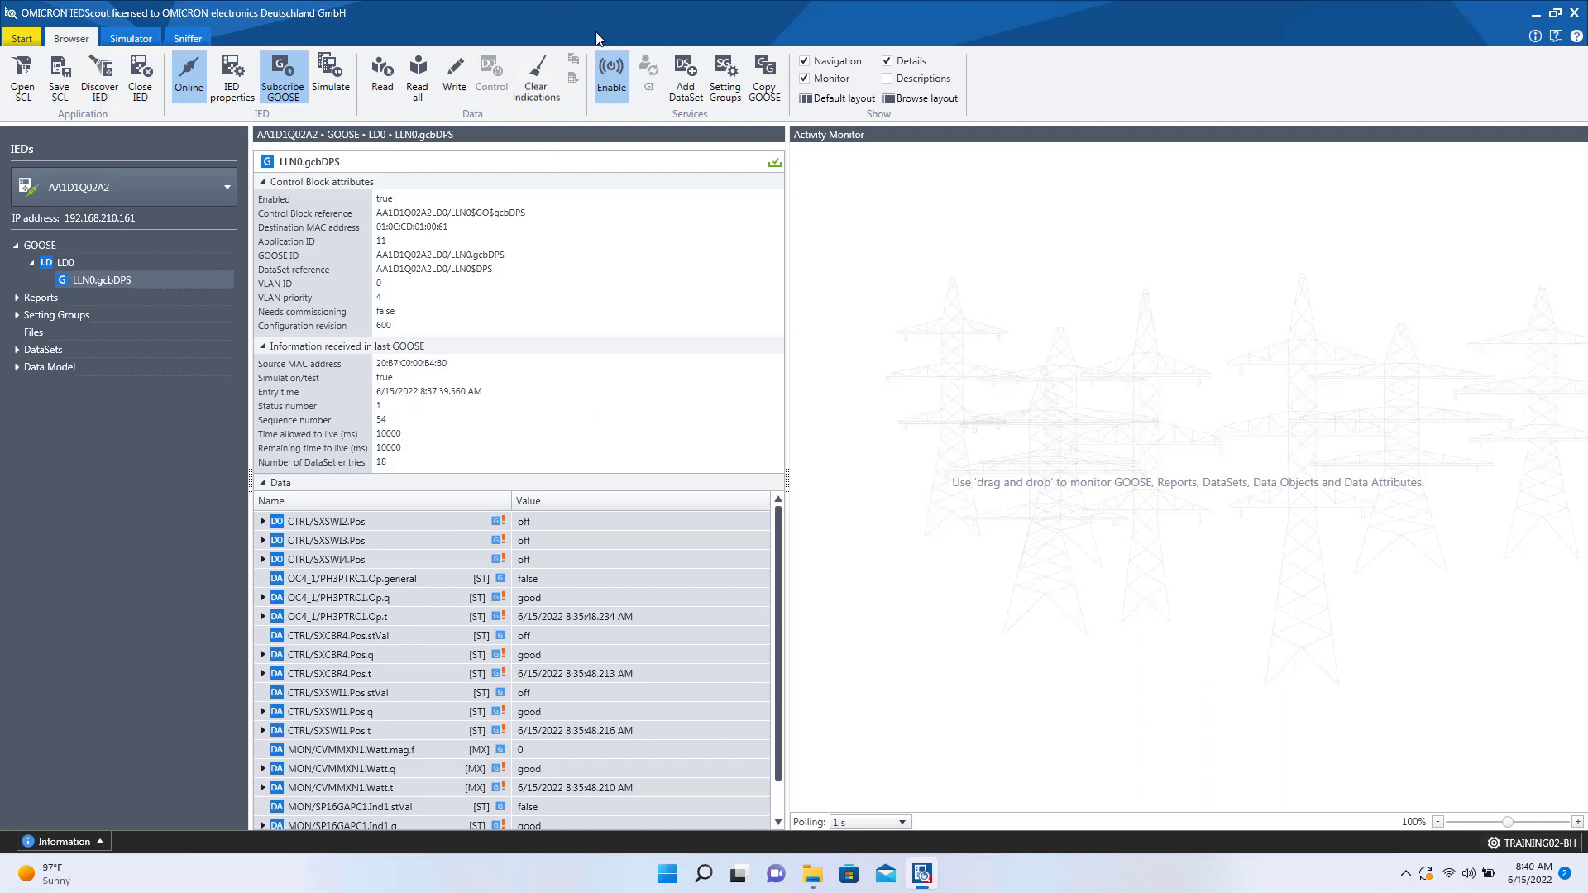
Open report rcbStatUrg01 under Reports, LD0, LLN0, and show the data descriptions in a widened details area.
{"action": "left_click", "coordinate": [16, 299]}
{"action": "left_click", "coordinate": [31, 315]}
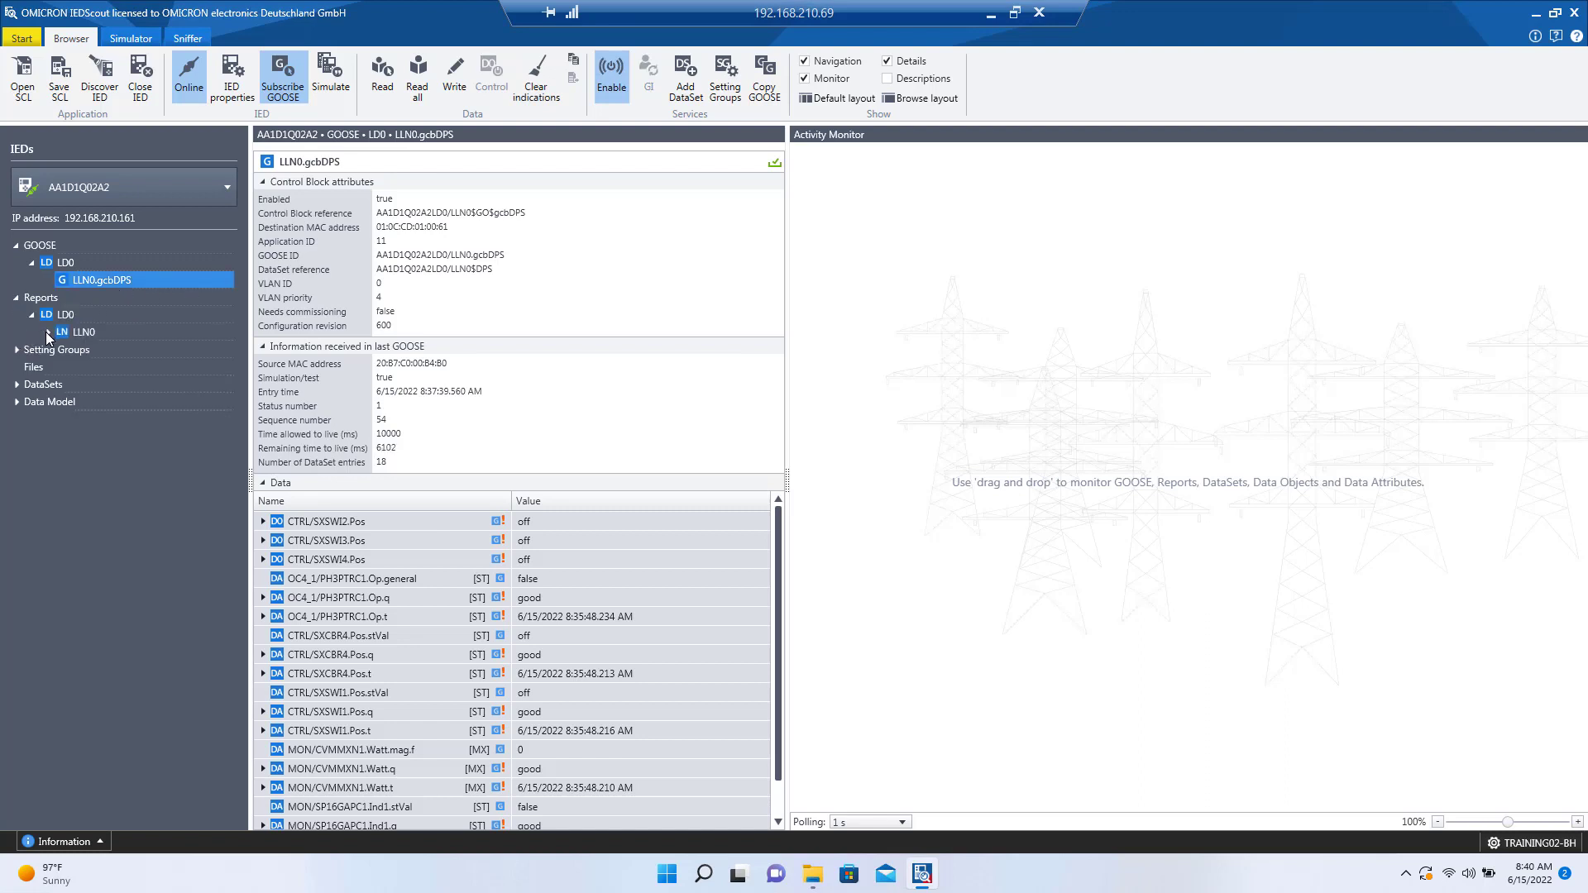
{"action": "left_click", "coordinate": [48, 332]}
{"action": "scroll", "coordinate": [173, 633], "scroll_direction": "down", "scroll_amount": 1}
{"action": "scroll", "coordinate": [174, 632], "scroll_direction": "down", "scroll_amount": 2}
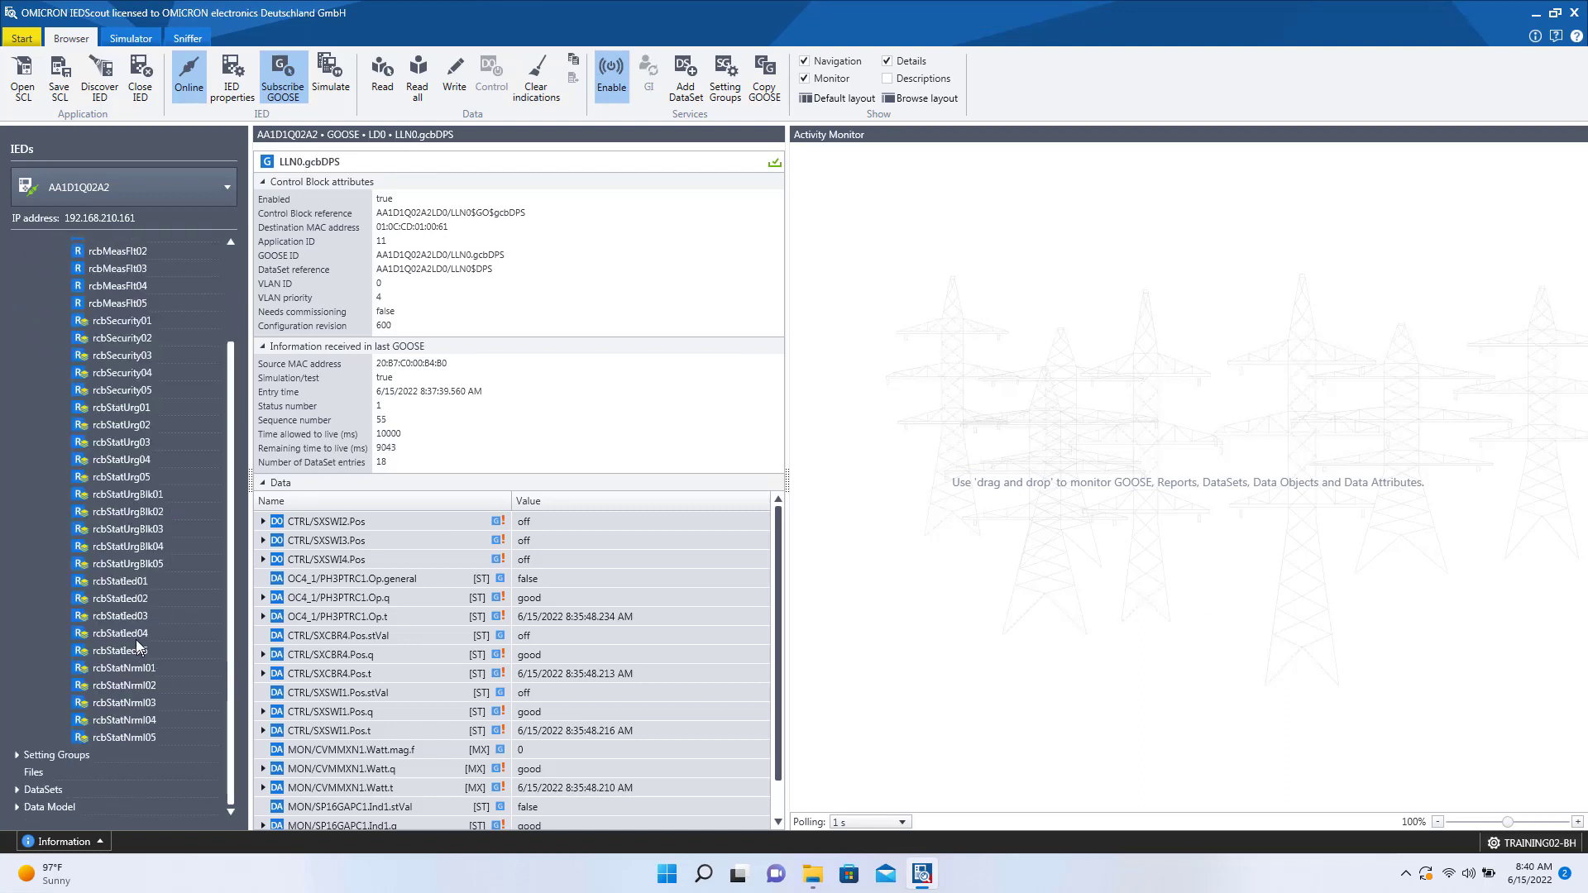
{"action": "left_click", "coordinate": [150, 413]}
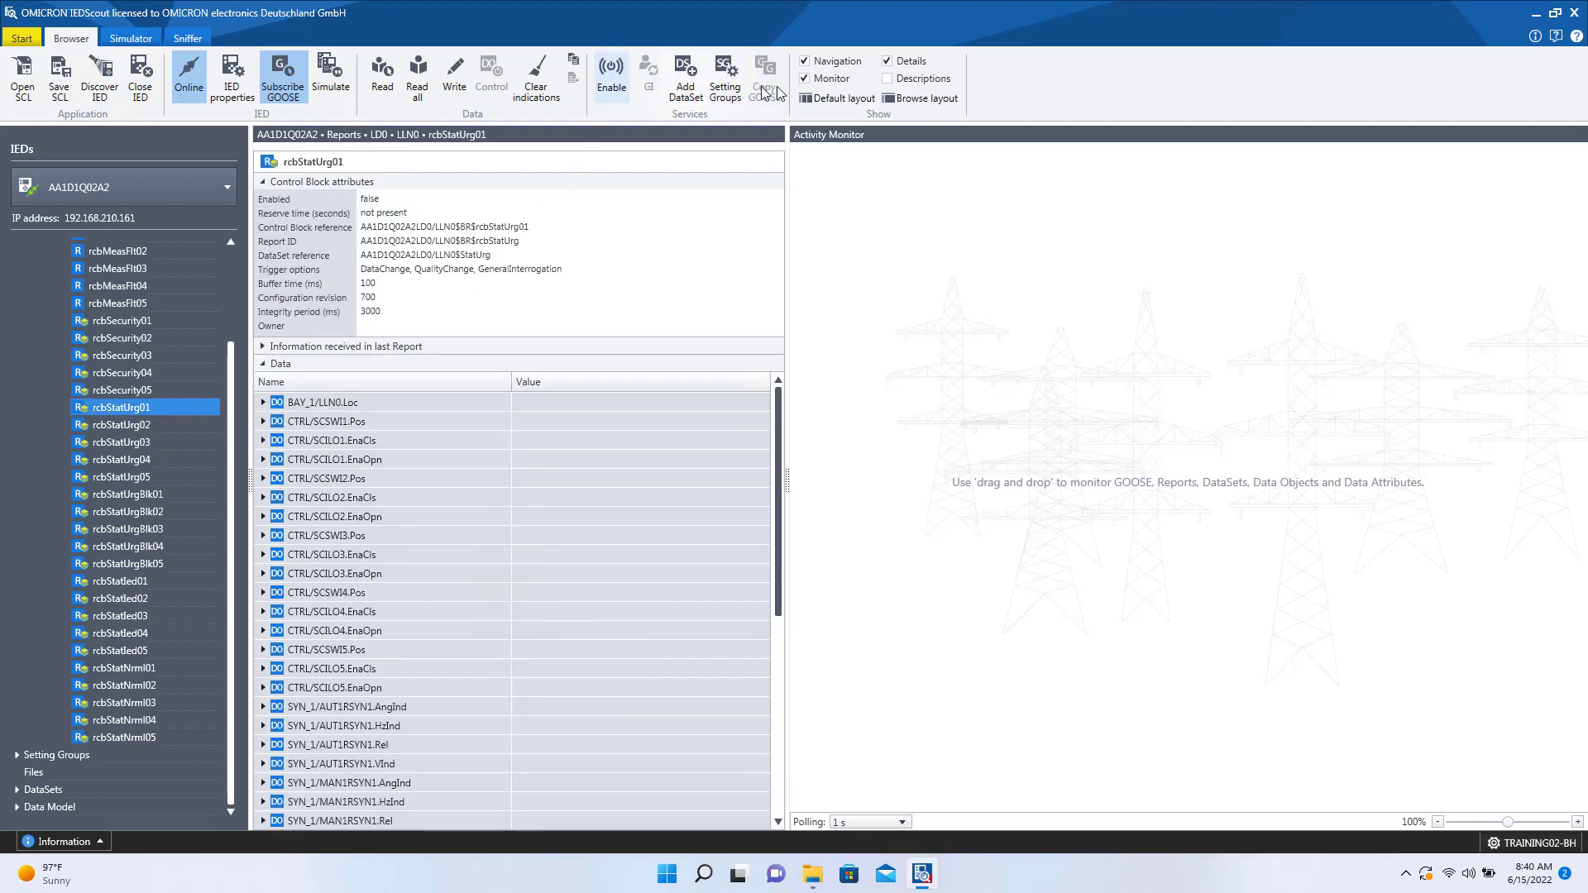
{"action": "left_click", "coordinate": [898, 82]}
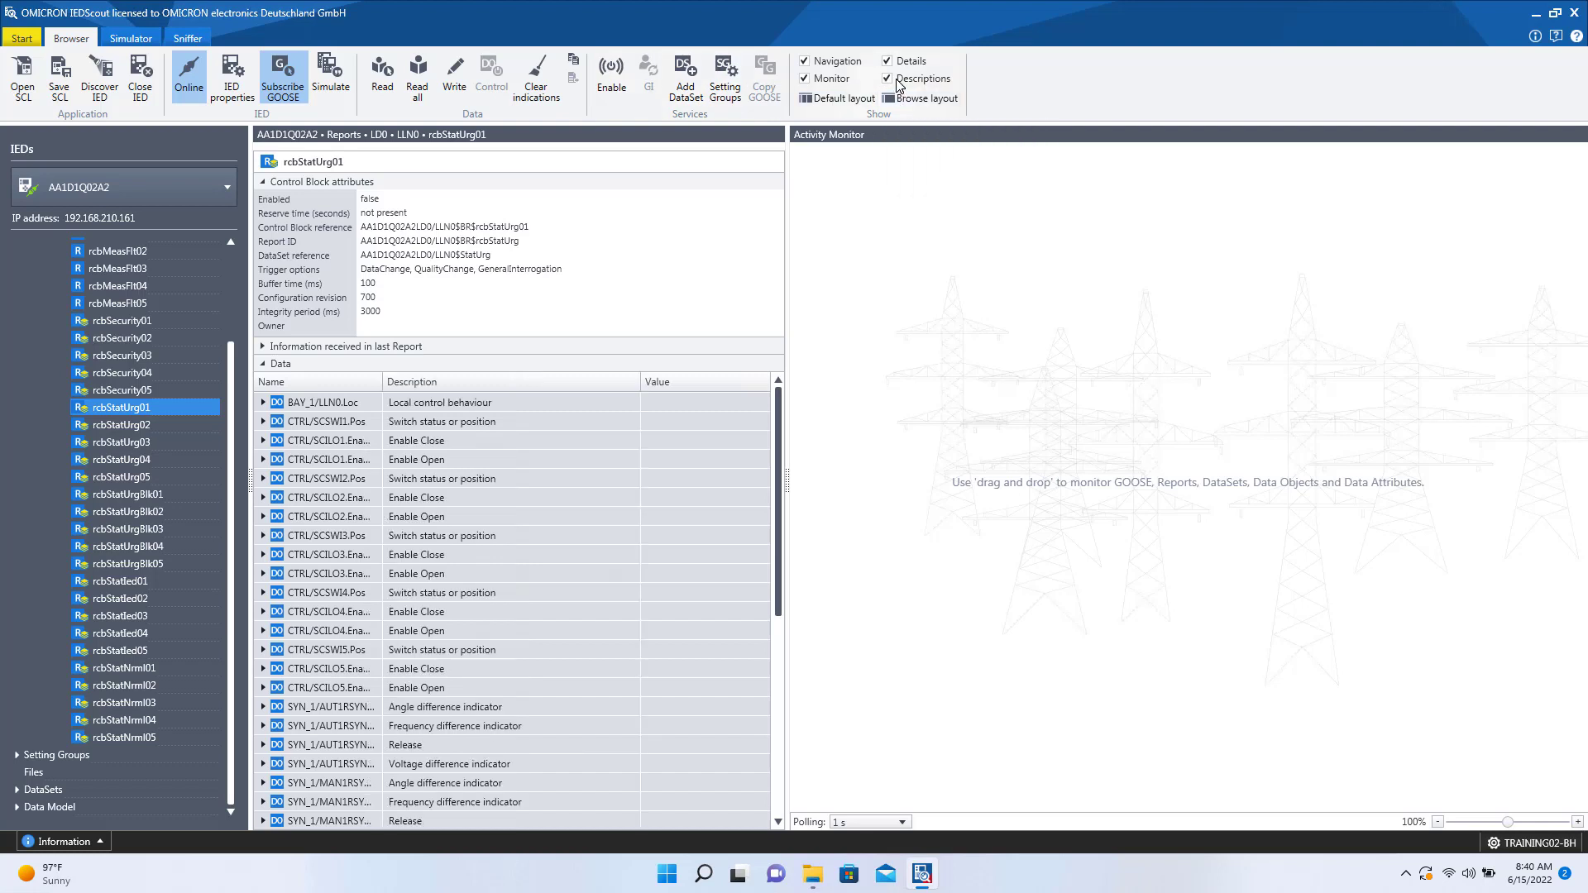
{"action": "left_click_drag", "start_coordinate": [787, 303], "coordinate": [911, 304]}
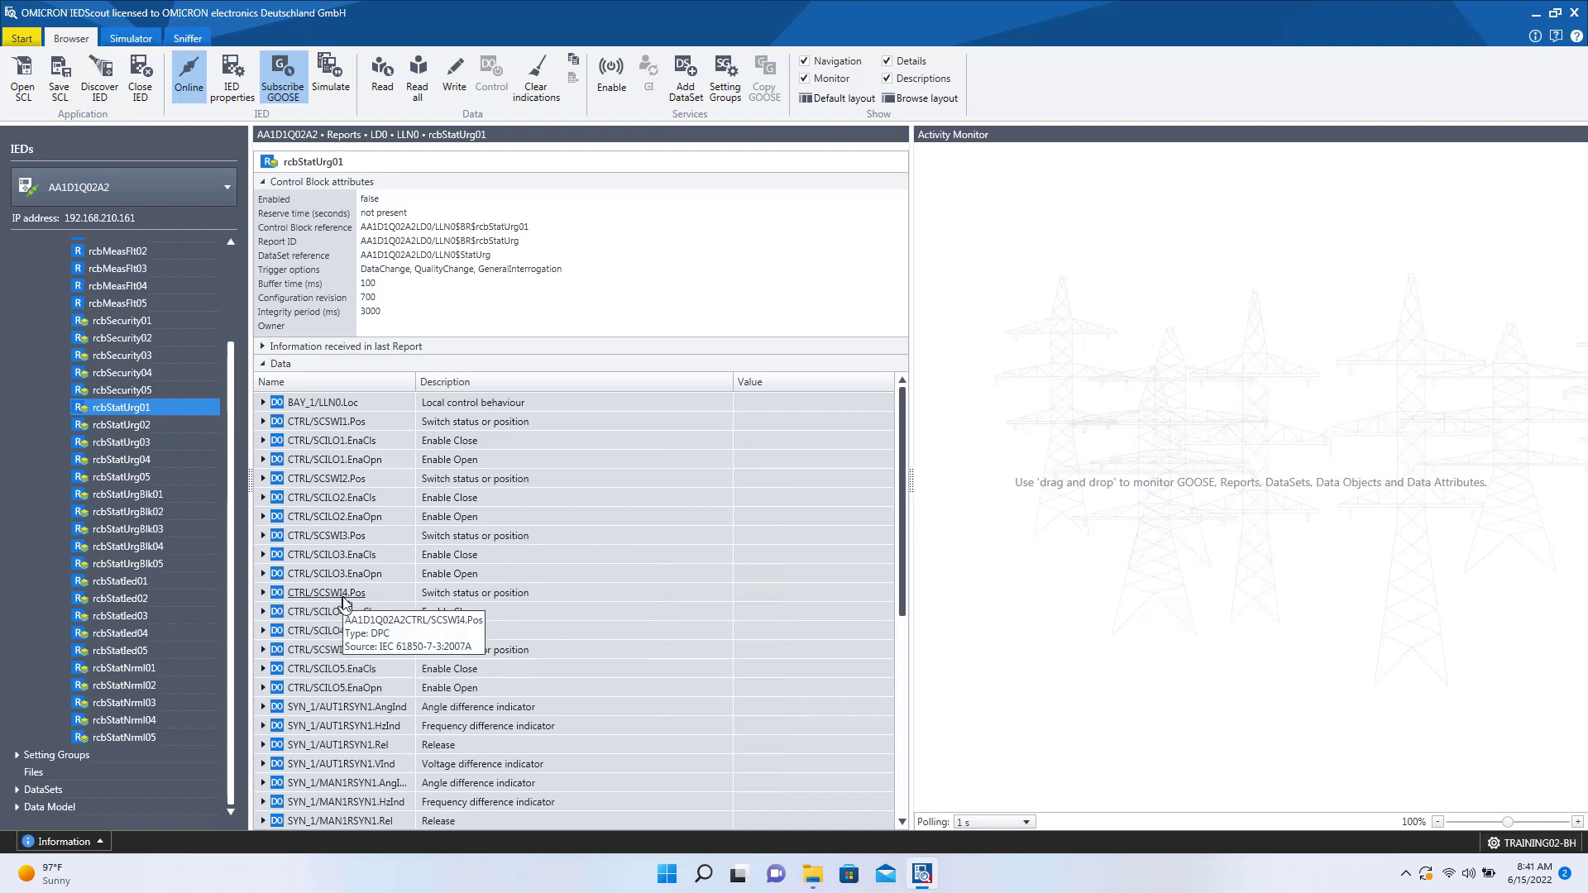
Add CTRL/SCSWI4.Pos to the Activity Monitor and enable report rcbStatUrg01 with the optional field Reason for inclusion.
{"action": "left_click_drag", "start_coordinate": [343, 601], "coordinate": [1144, 376]}
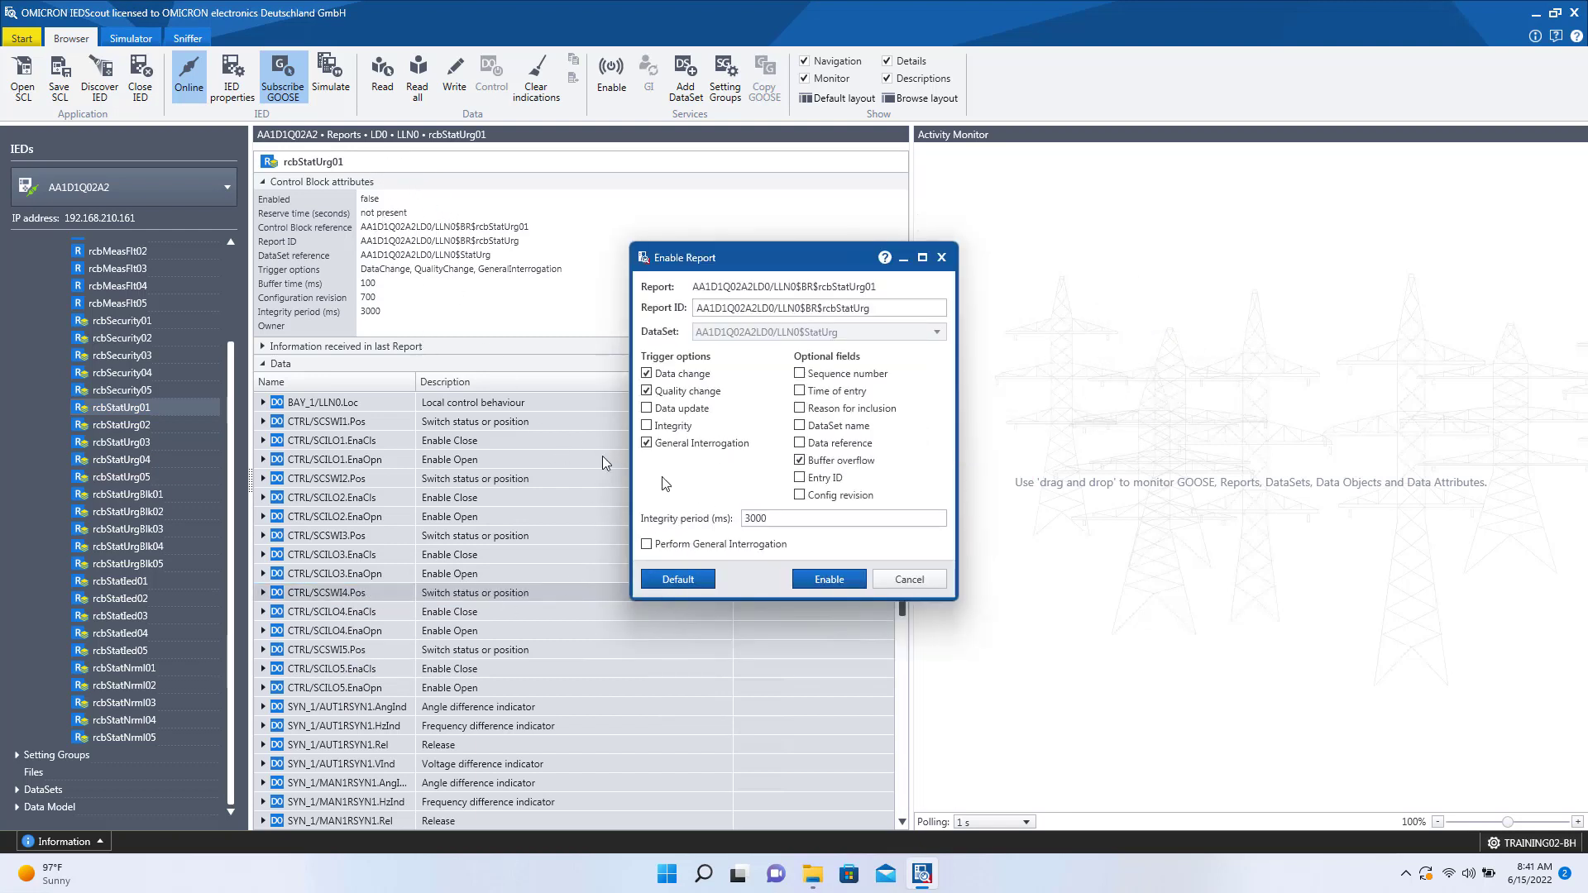
{"action": "left_click", "coordinate": [812, 411]}
{"action": "left_click", "coordinate": [828, 580]}
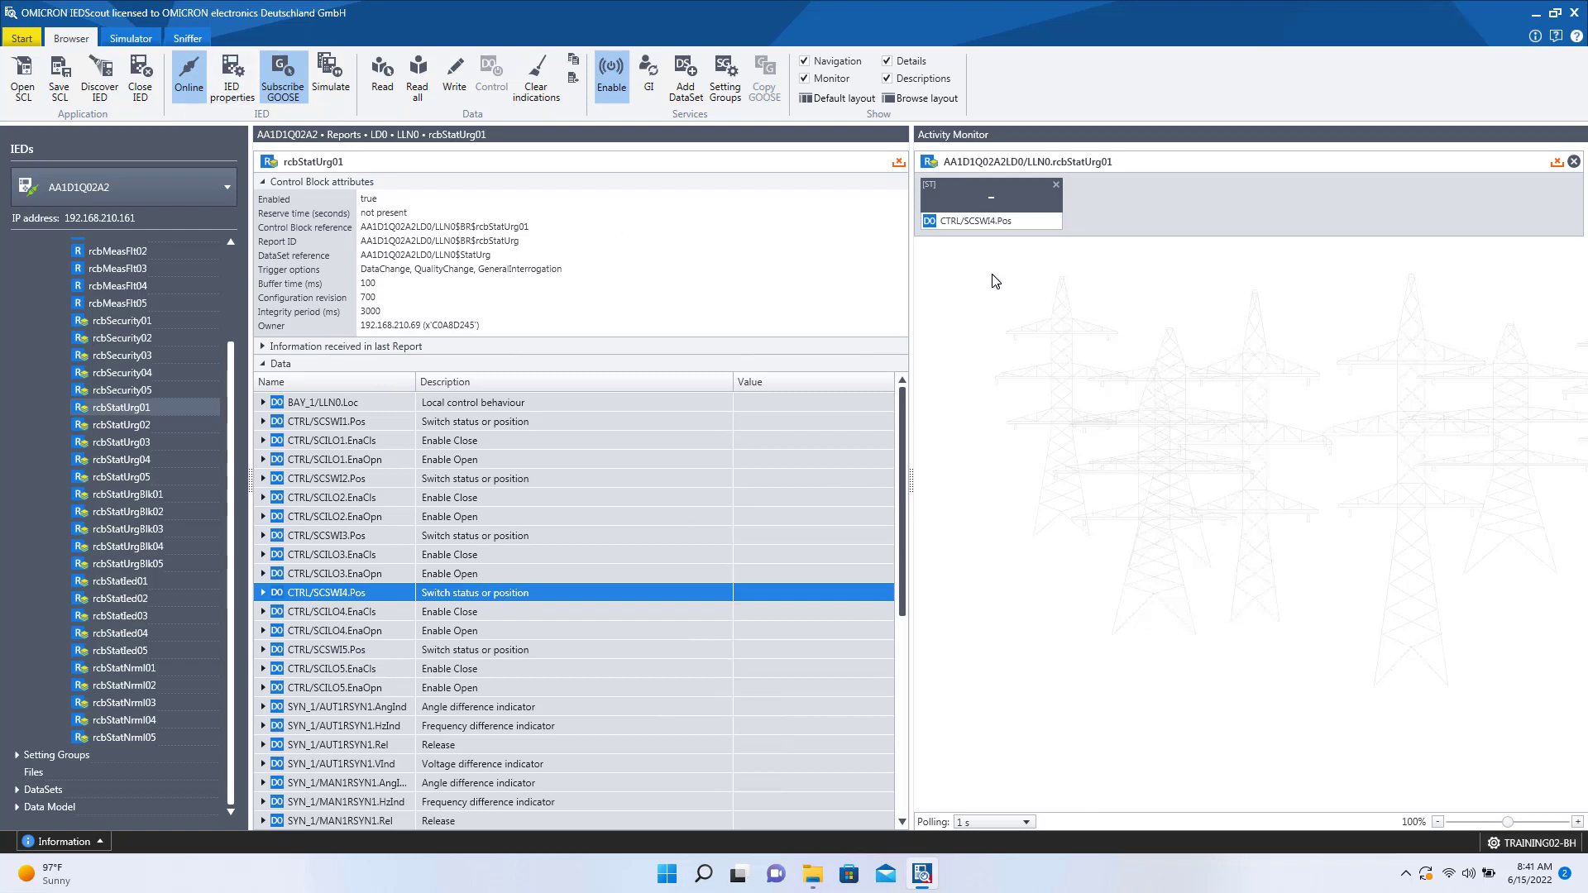
Open the Sniffer and start capturing network messages on the remote computer.
{"action": "left_click", "coordinate": [190, 39]}
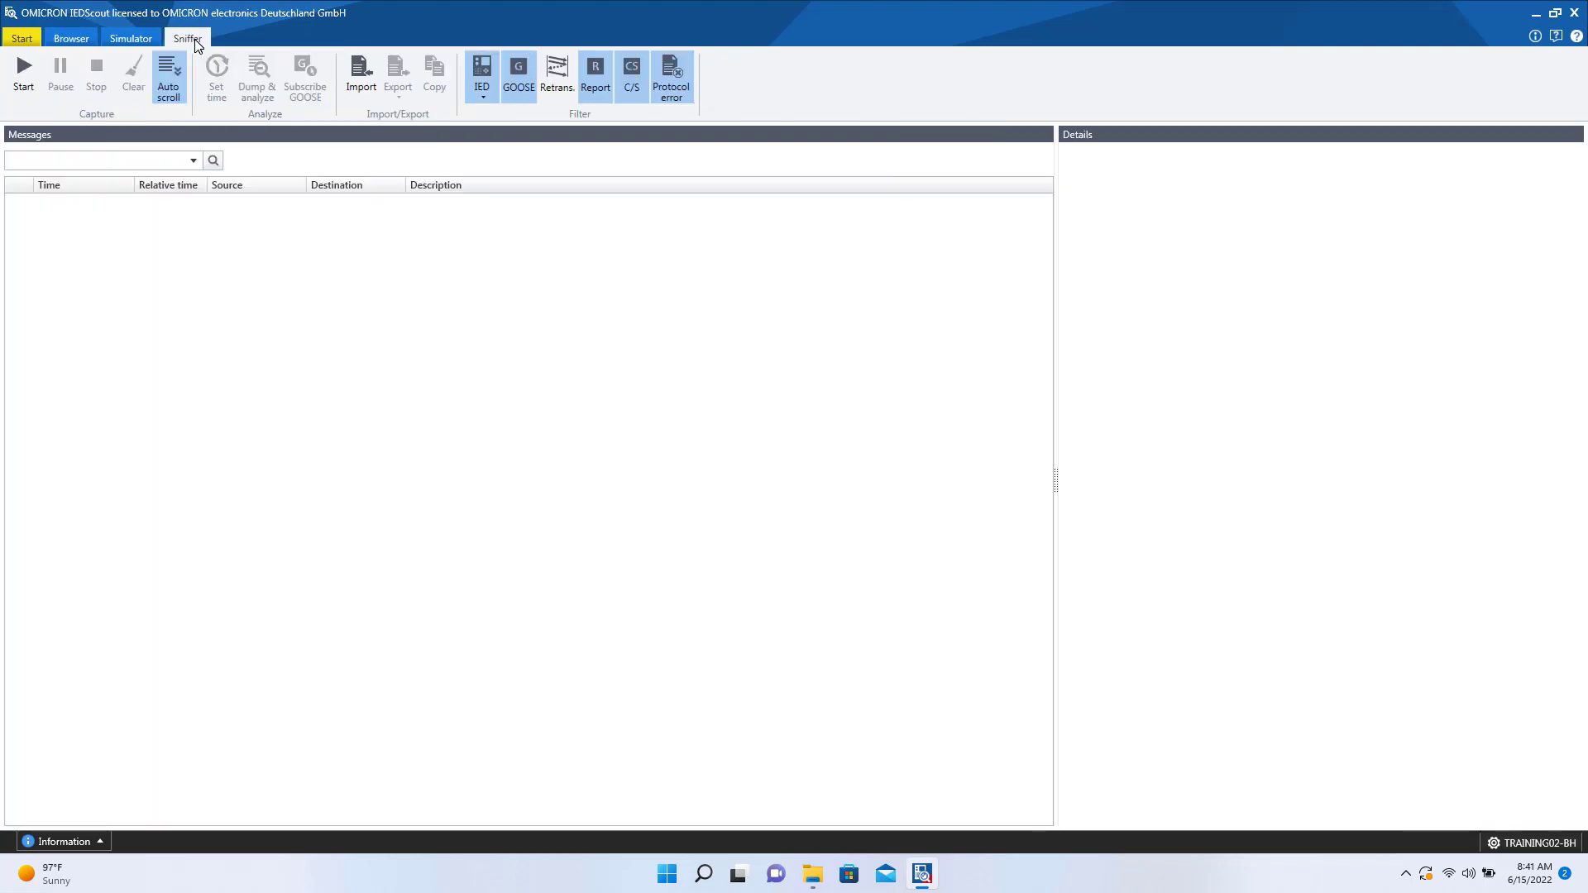
{"action": "left_click", "coordinate": [26, 85]}
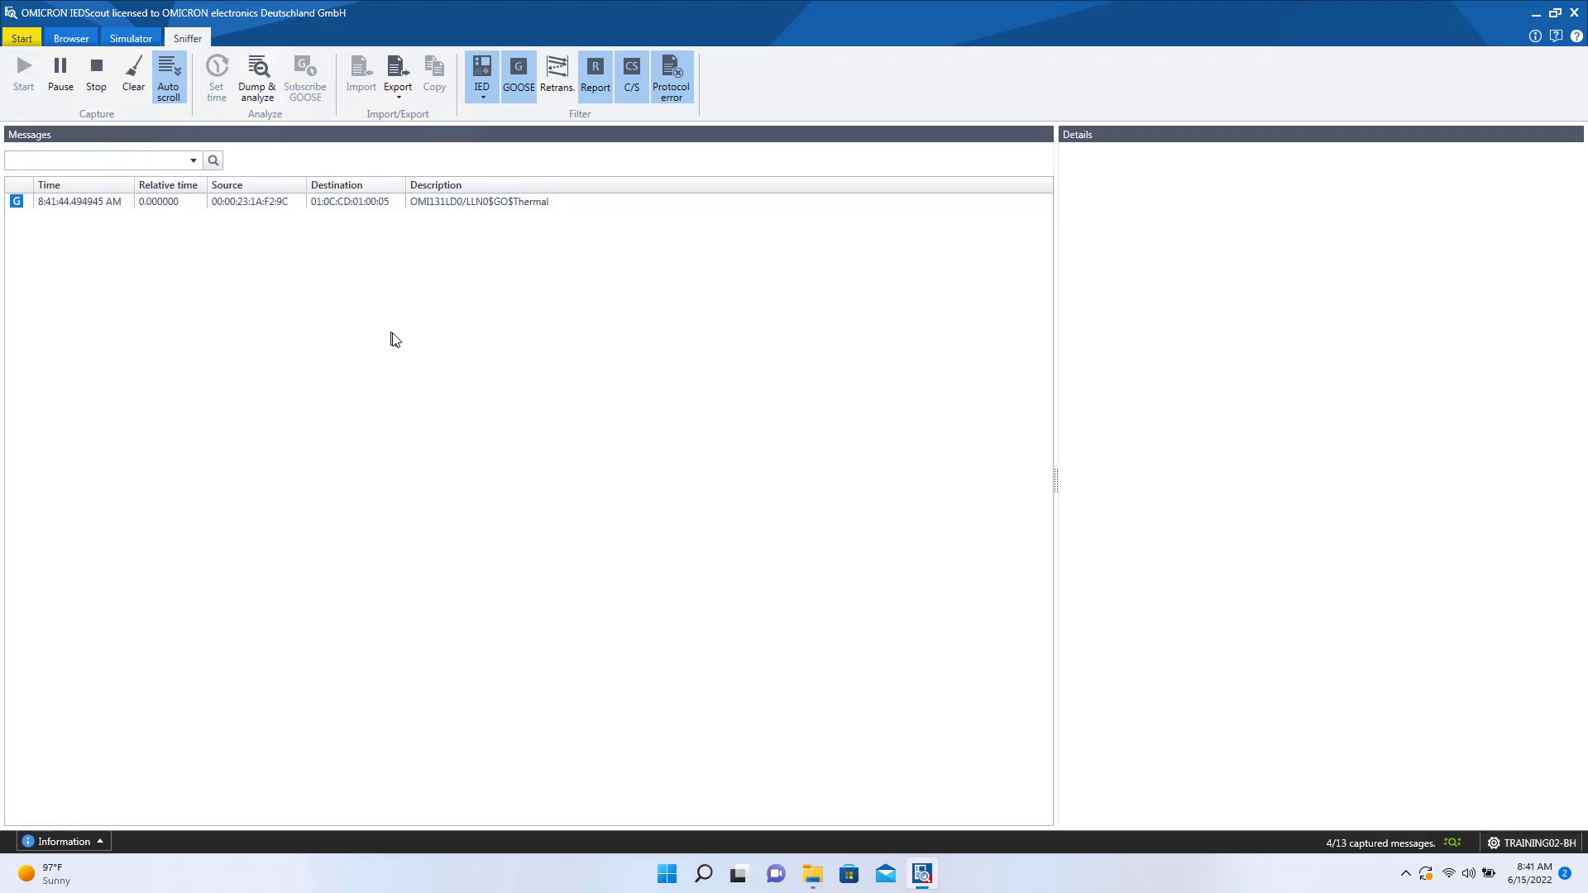
Filter the Sniffer capture to hide GOOSE and client/server (C/S) messages while keeping report messages shown.
{"action": "left_click", "coordinate": [521, 83]}
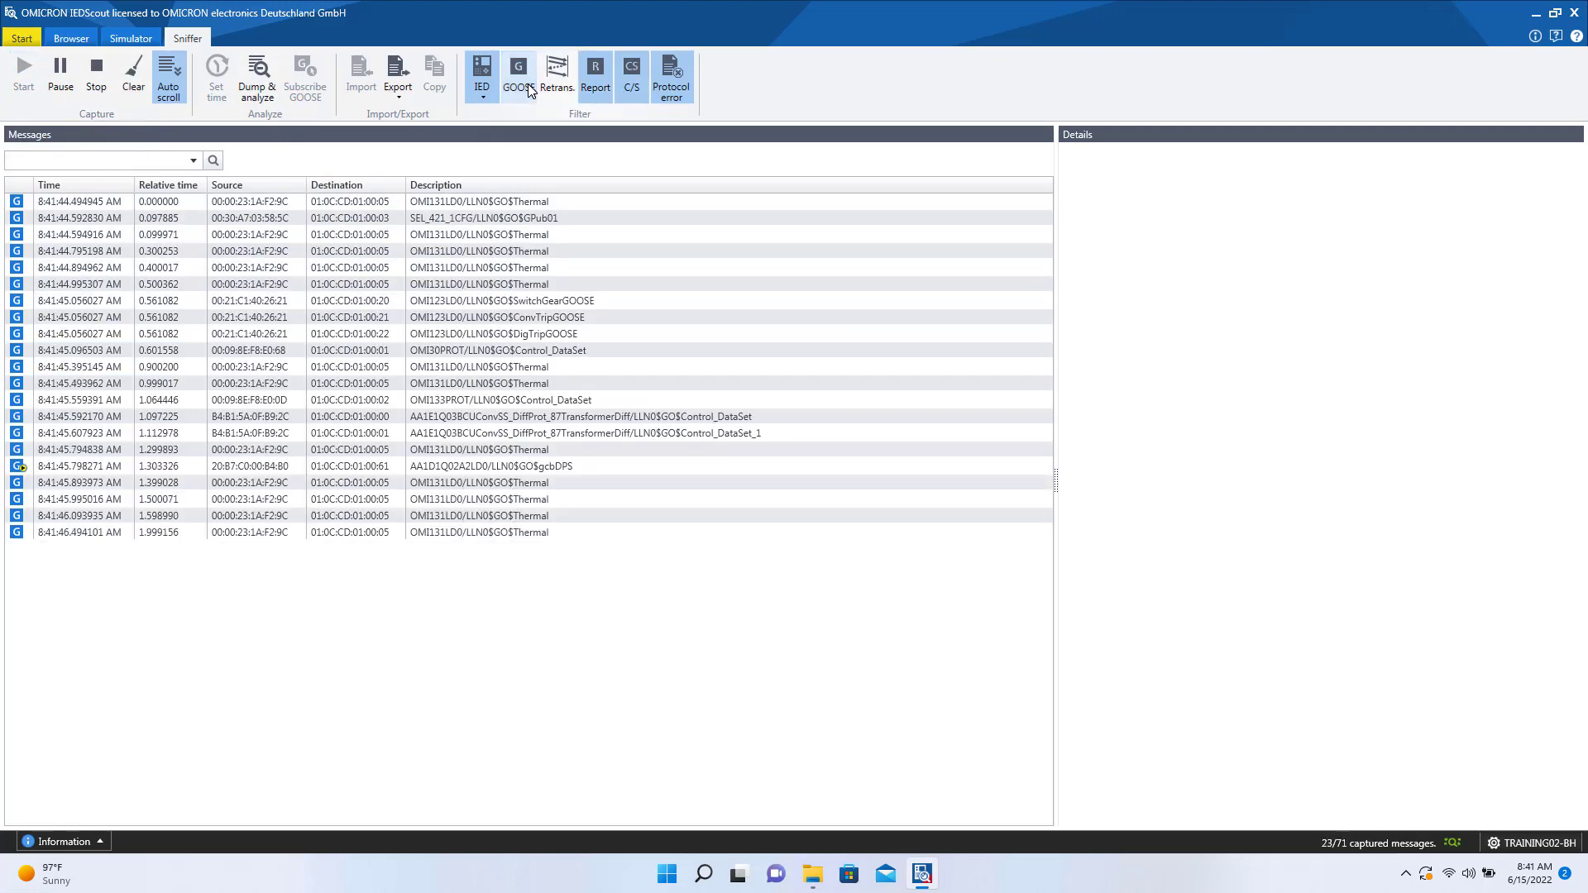
{"action": "left_click", "coordinate": [636, 92]}
{"action": "left_click", "coordinate": [592, 86]}
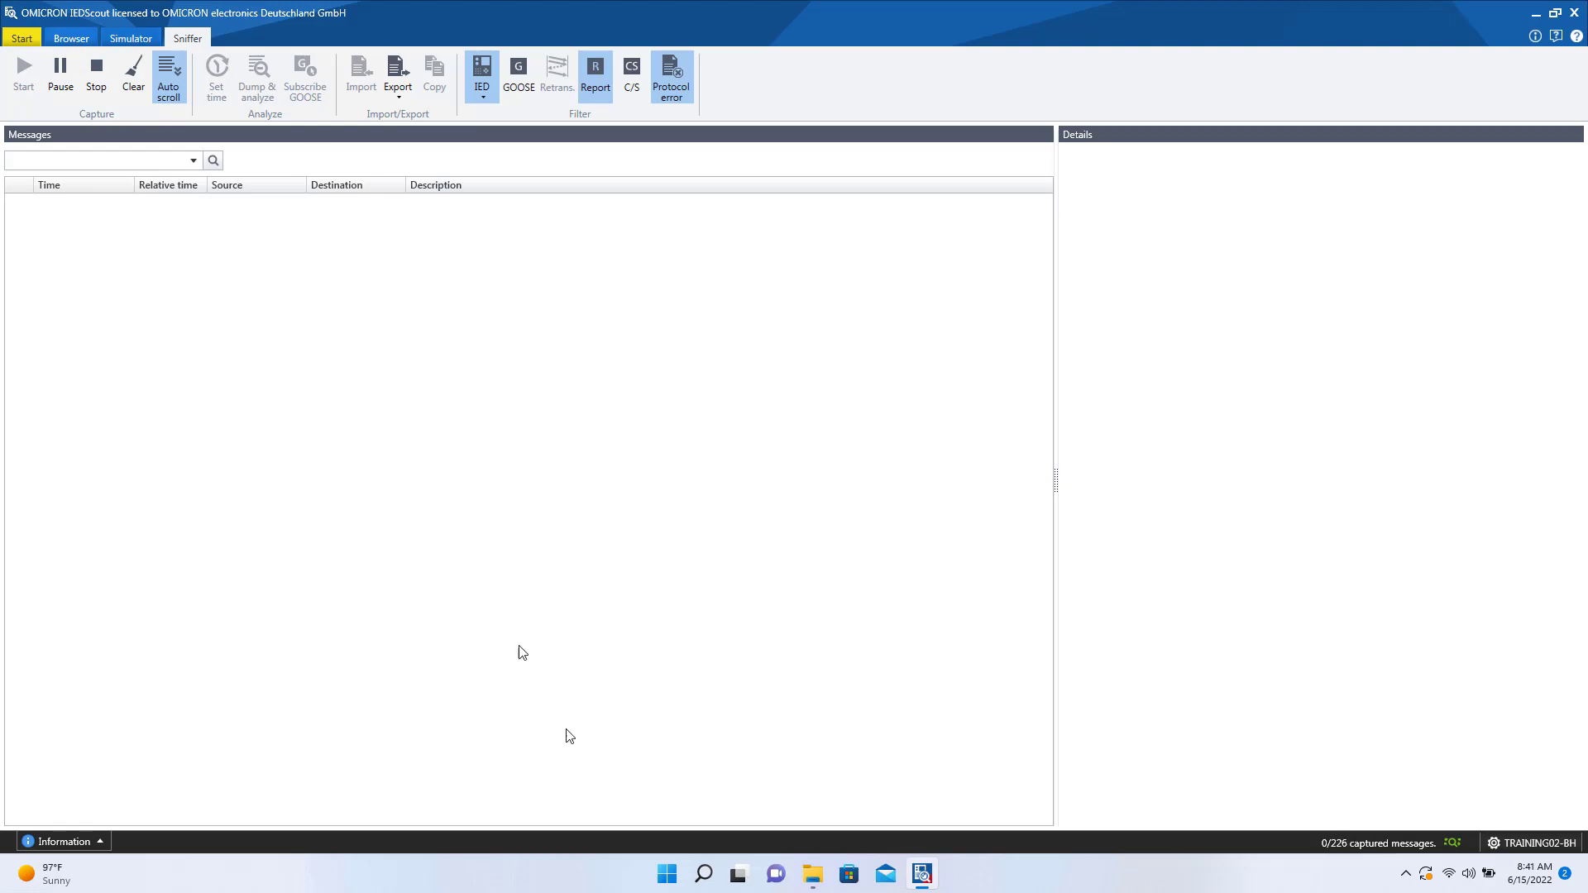
Minimize the remote session and view the GOOSE page of RED670's application configuration in PCM600.
{"action": "mouse_move", "coordinate": [935, 6]}
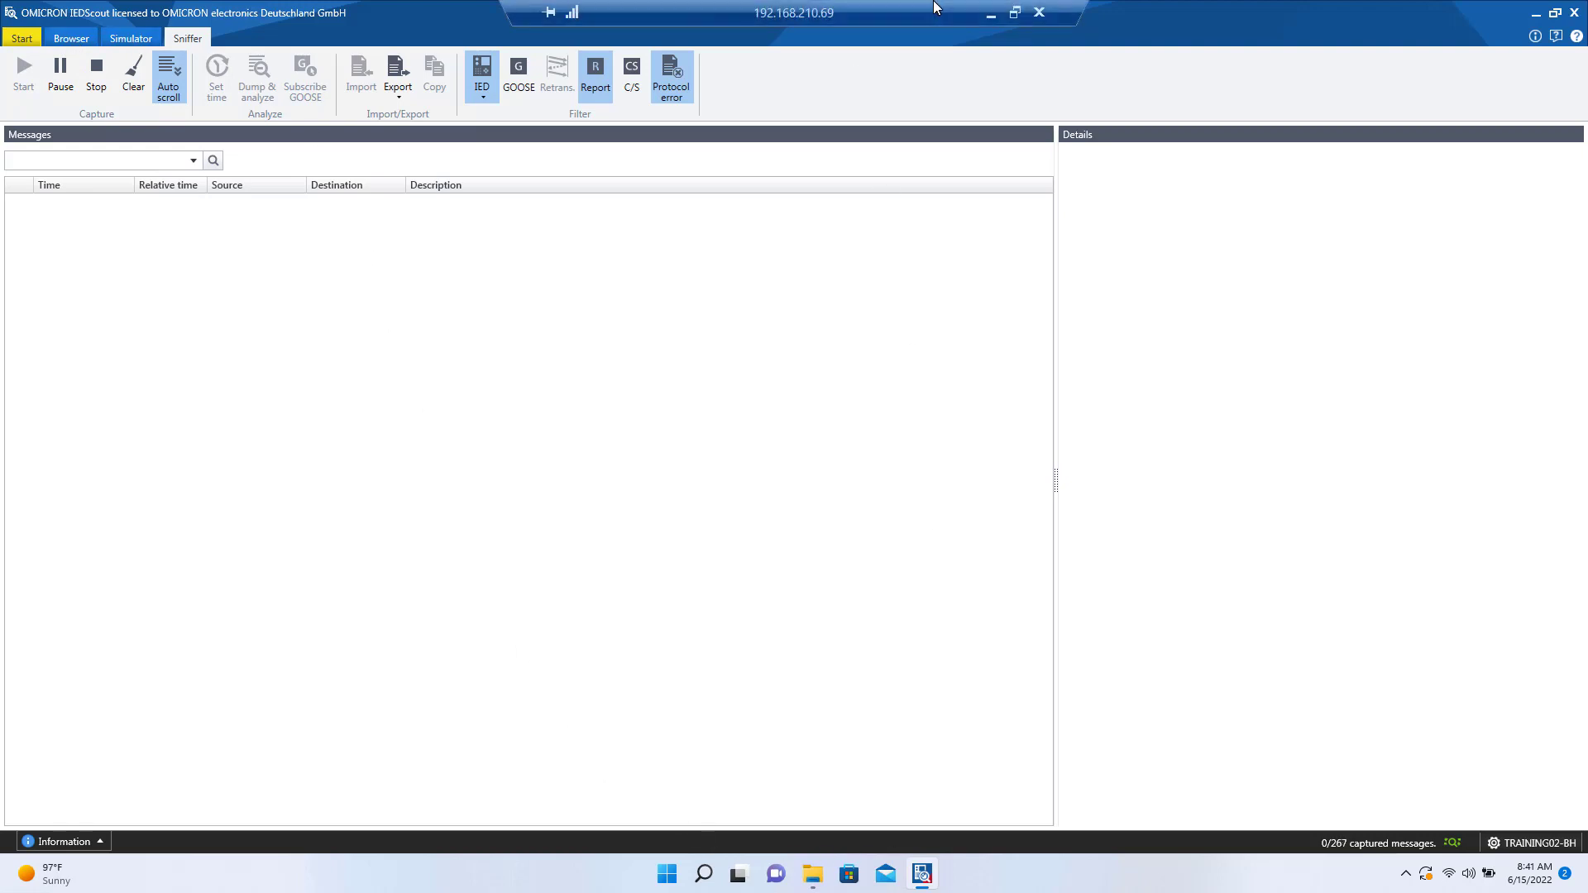
{"action": "left_click", "coordinate": [992, 15]}
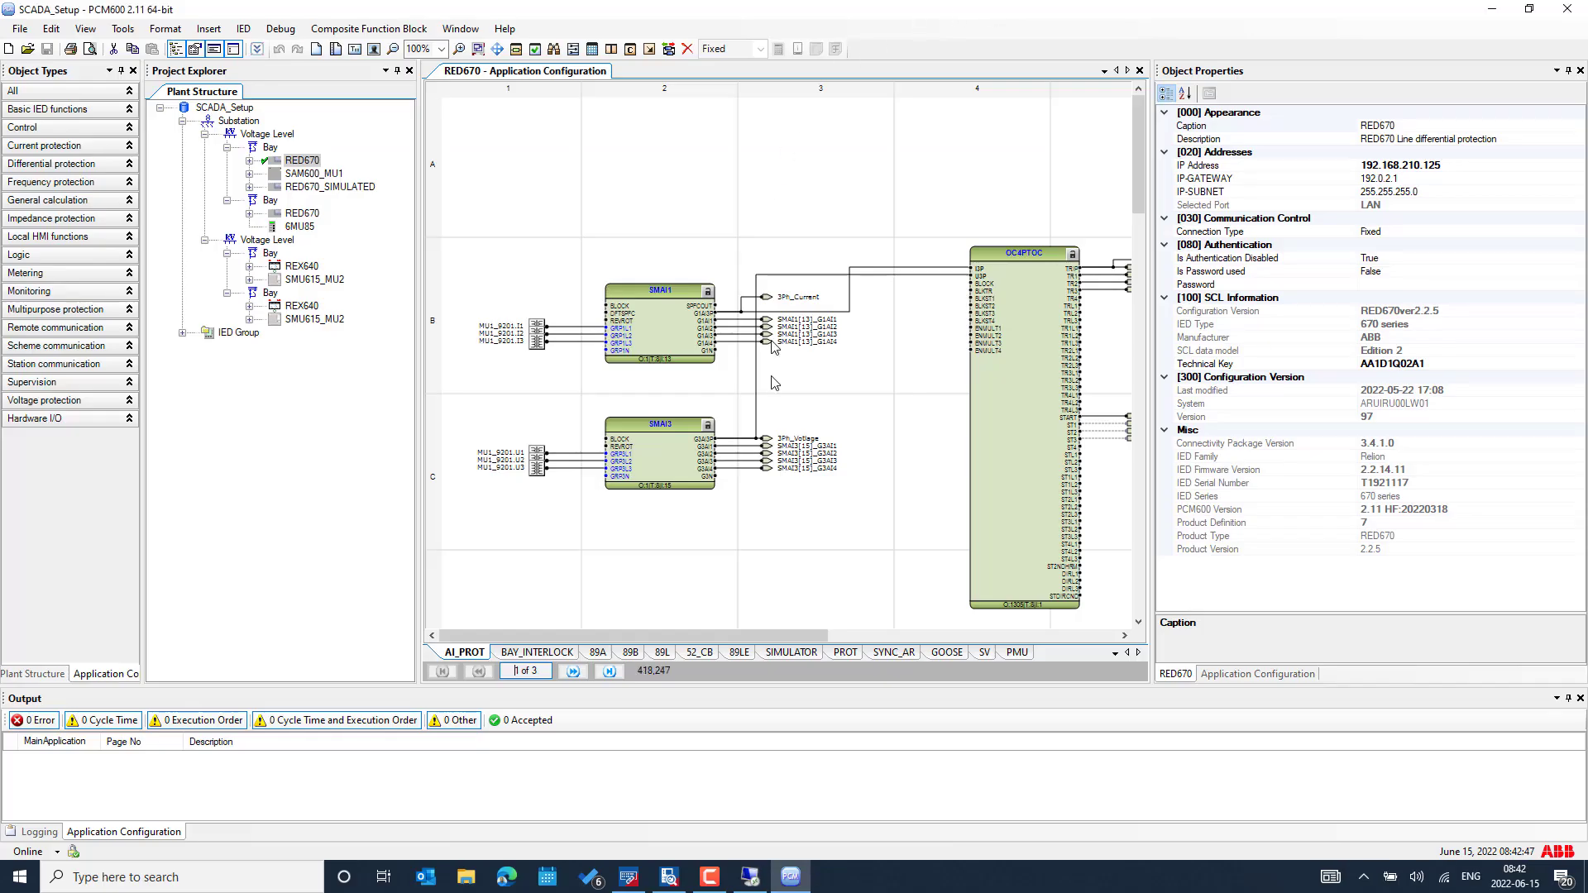
{"action": "left_click", "coordinate": [672, 878]}
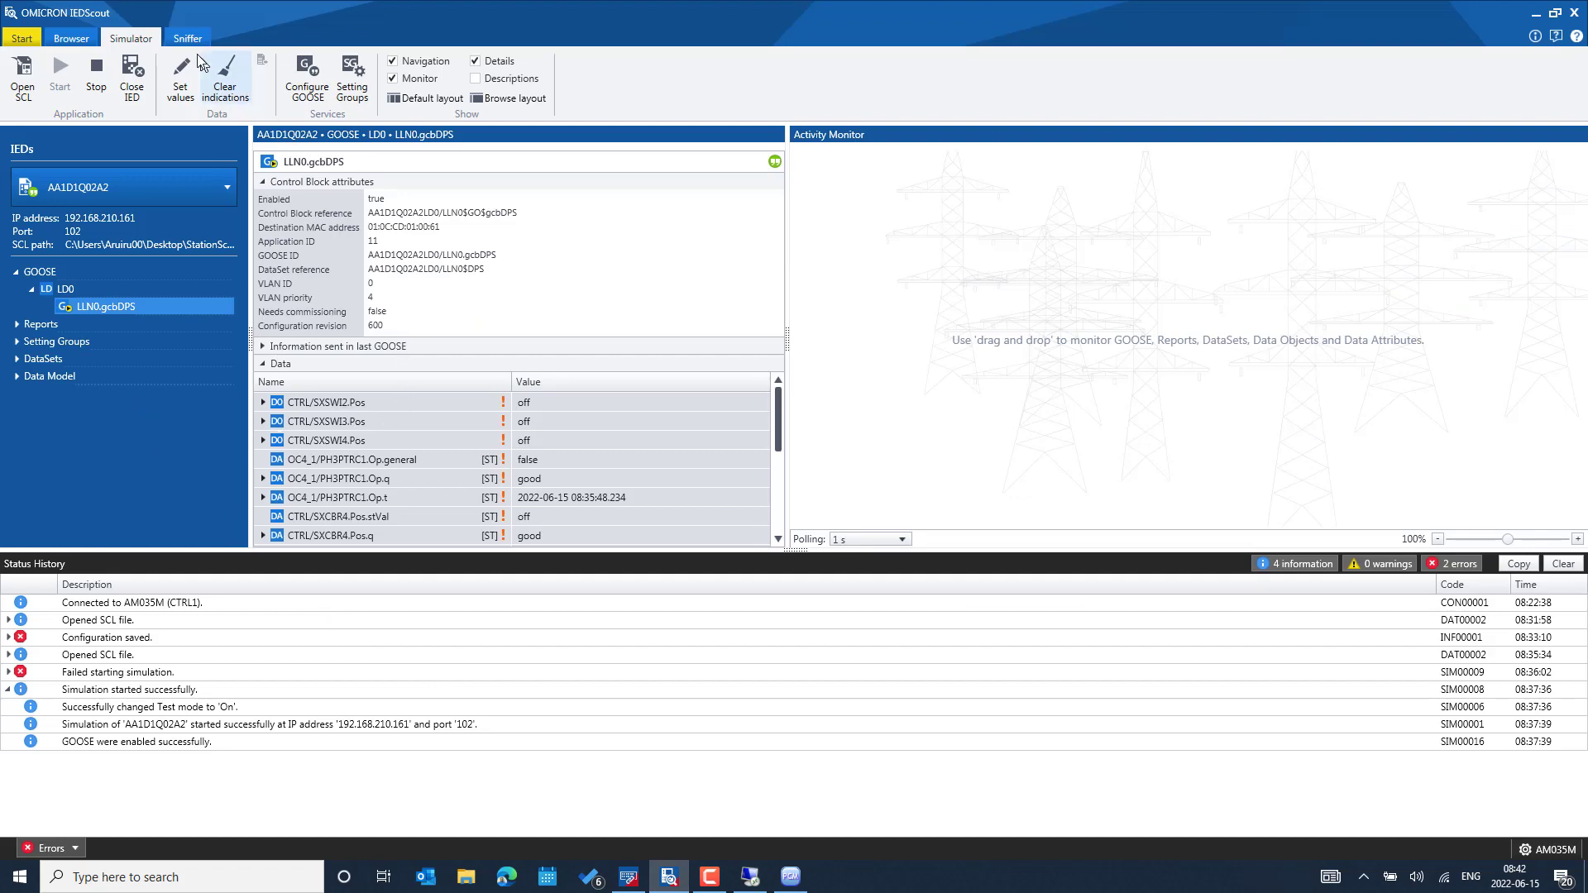
{"action": "left_click", "coordinate": [790, 880]}
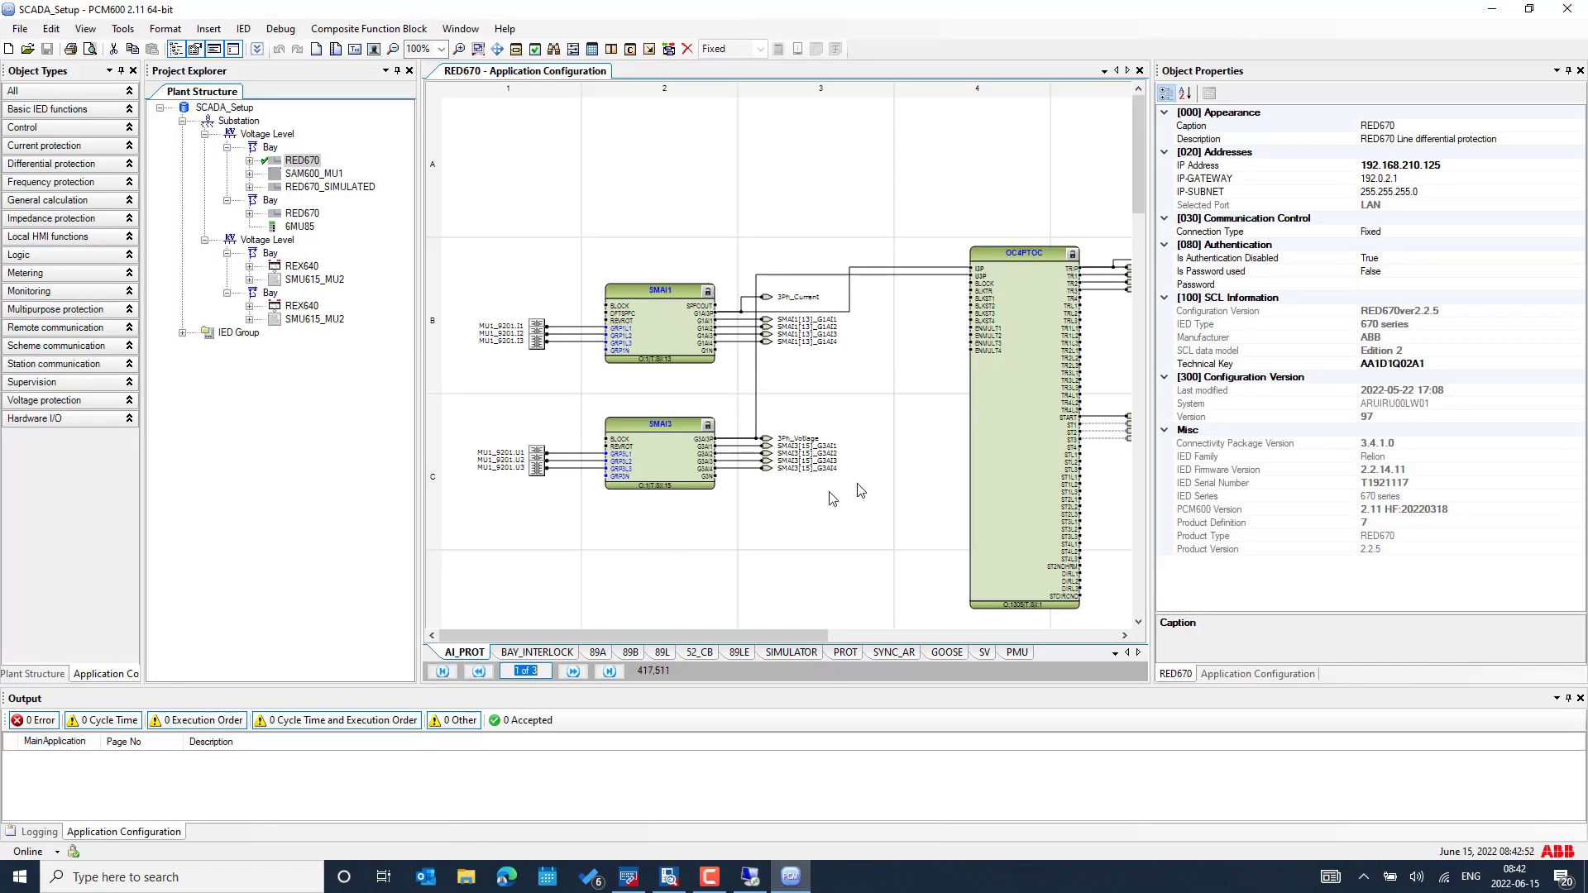
{"action": "left_click", "coordinate": [946, 653]}
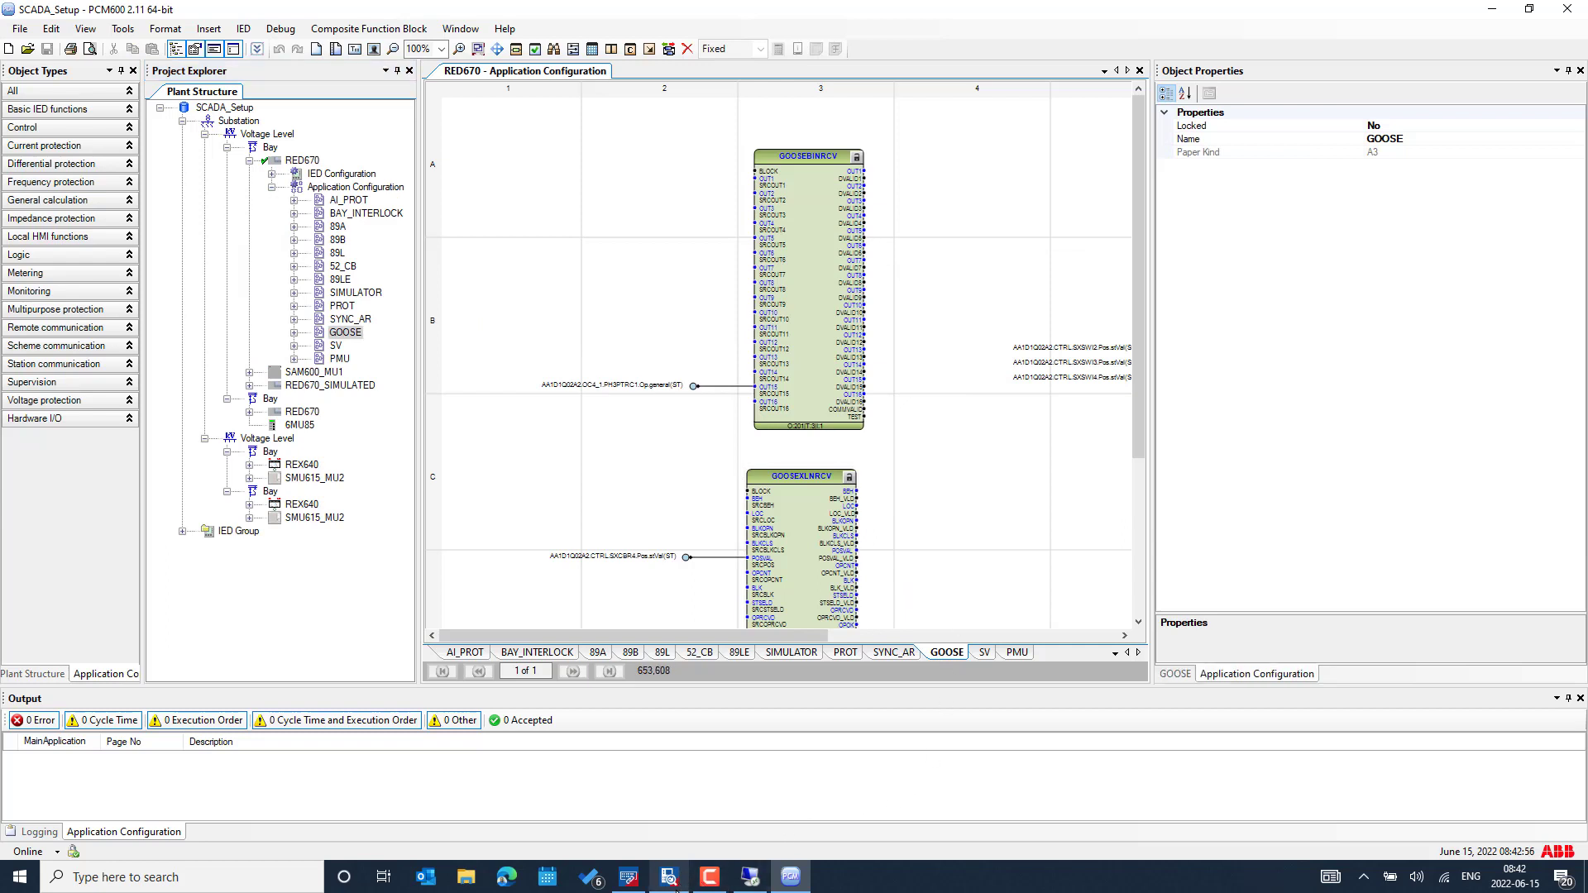
Switch to the local IEDScout Simulator and open logical node SCSWI4 under Data Model, CTRL of AA1D1Q02A2.
{"action": "mouse_move", "coordinate": [675, 886]}
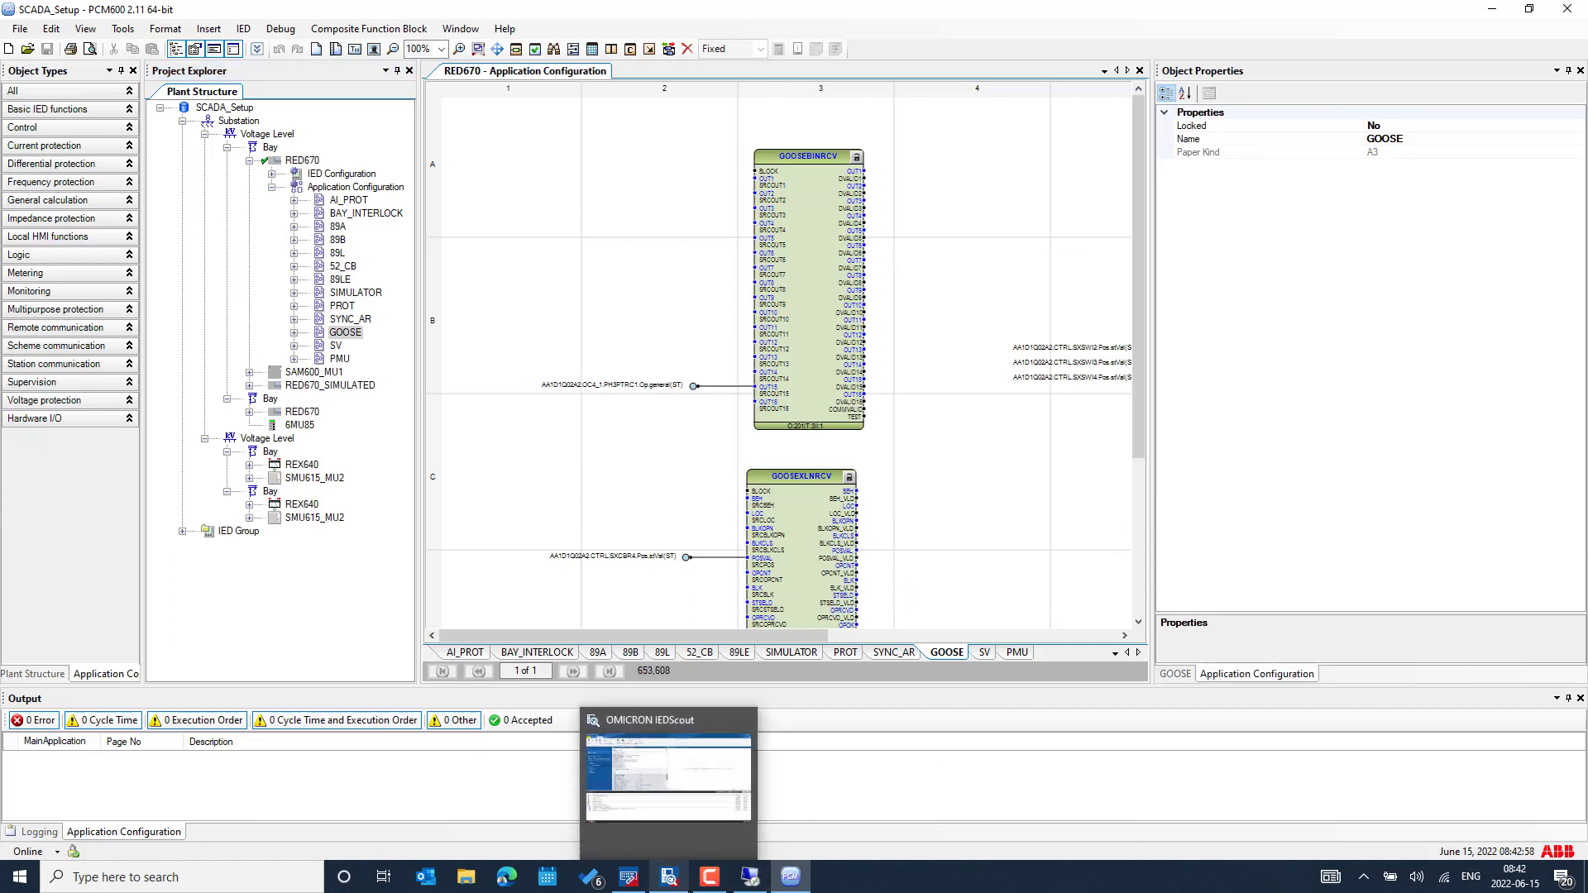
{"action": "left_click", "coordinate": [670, 882]}
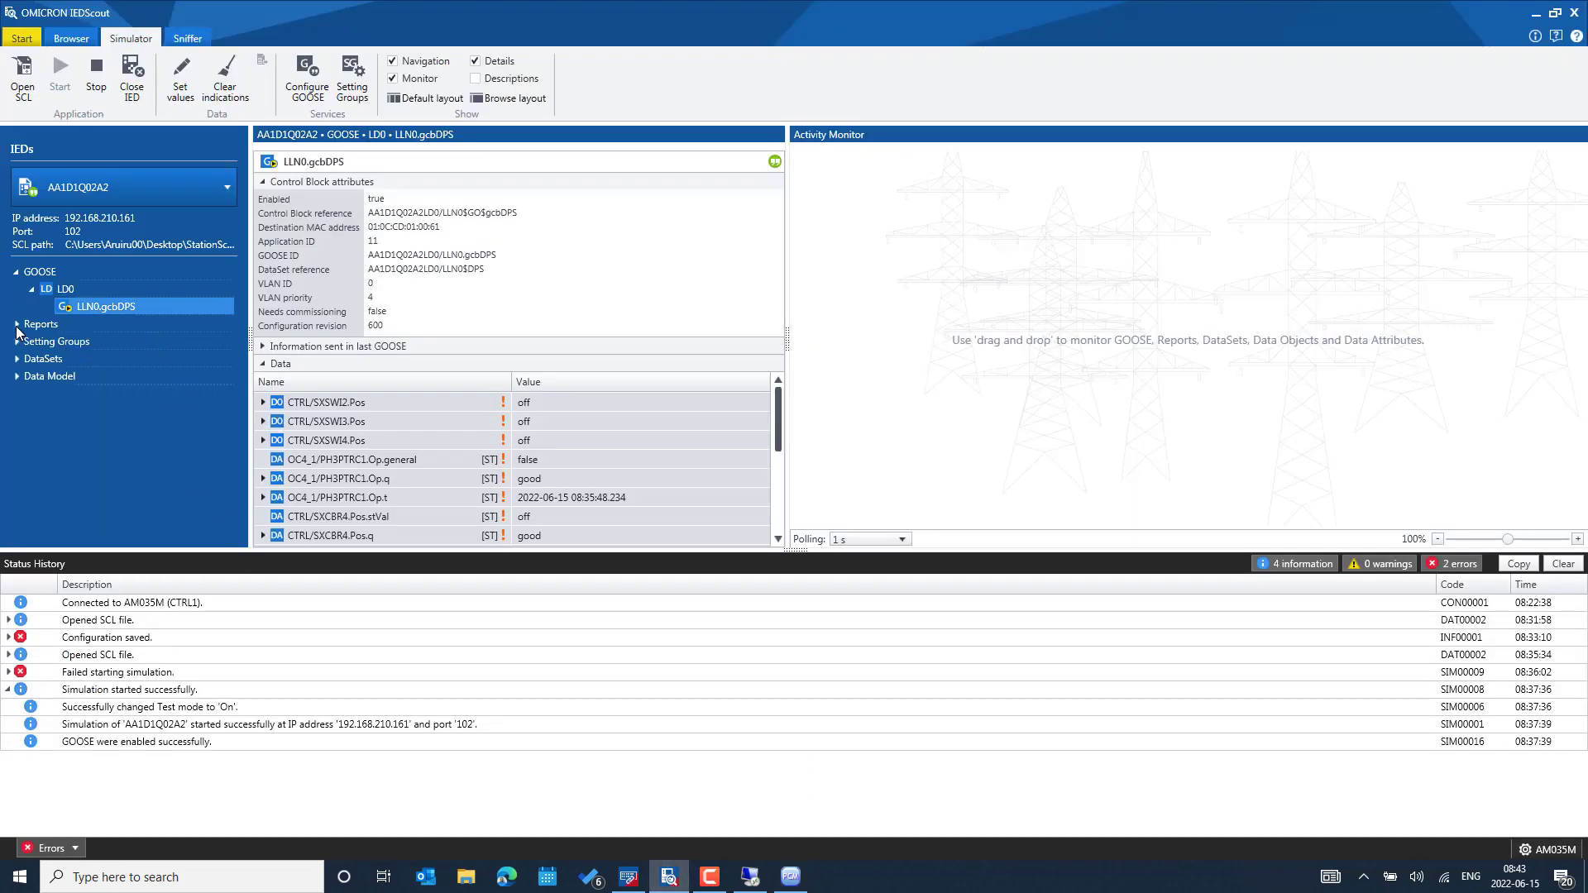
{"action": "left_click", "coordinate": [18, 376]}
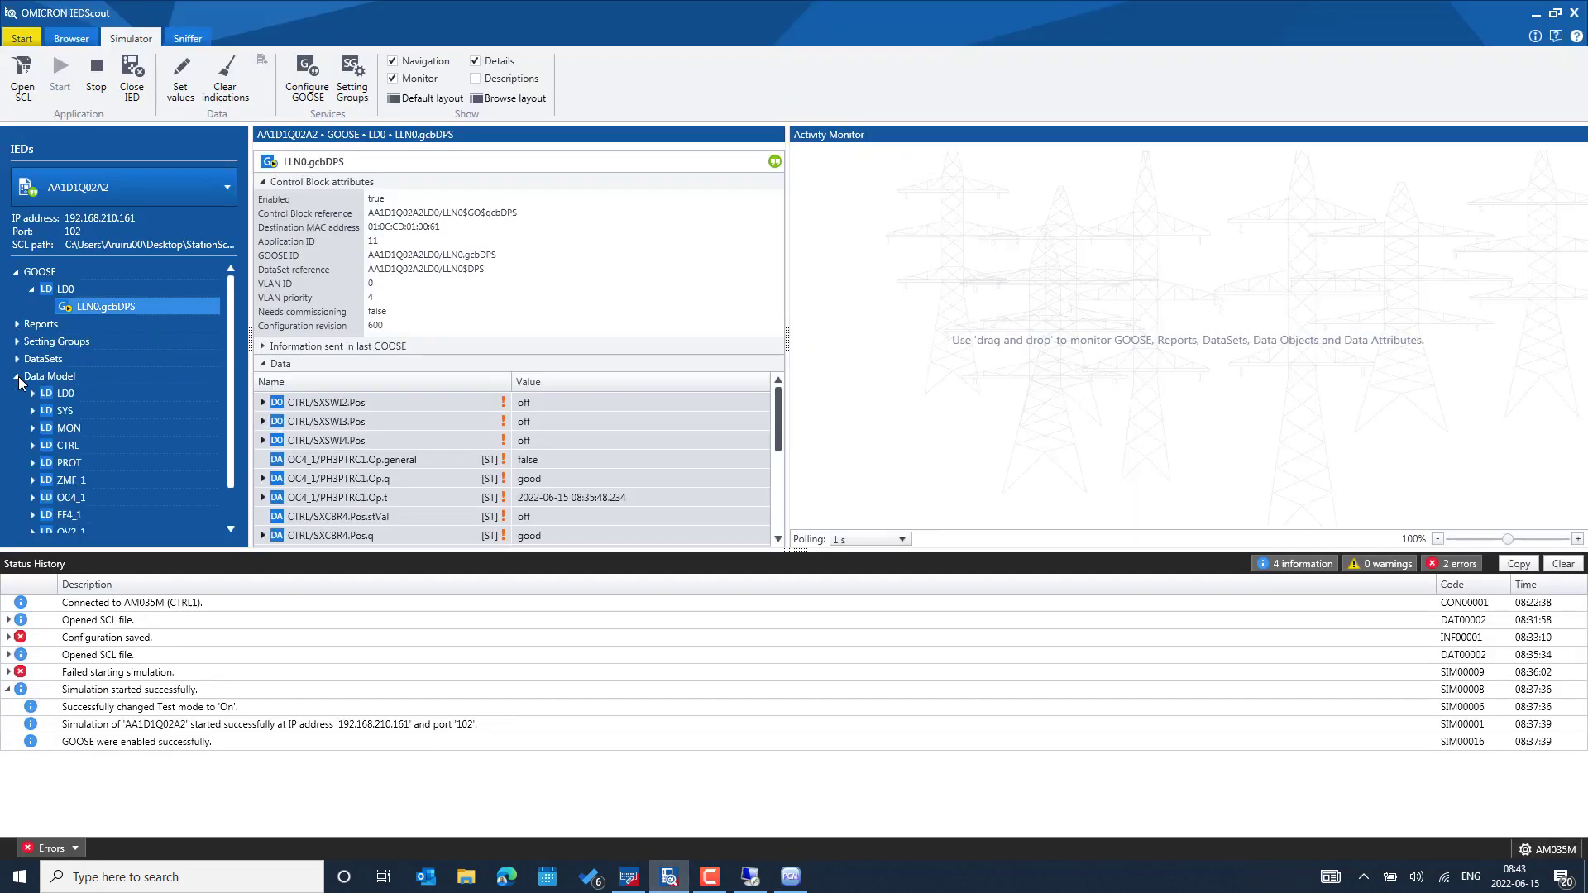
{"action": "left_click", "coordinate": [32, 445]}
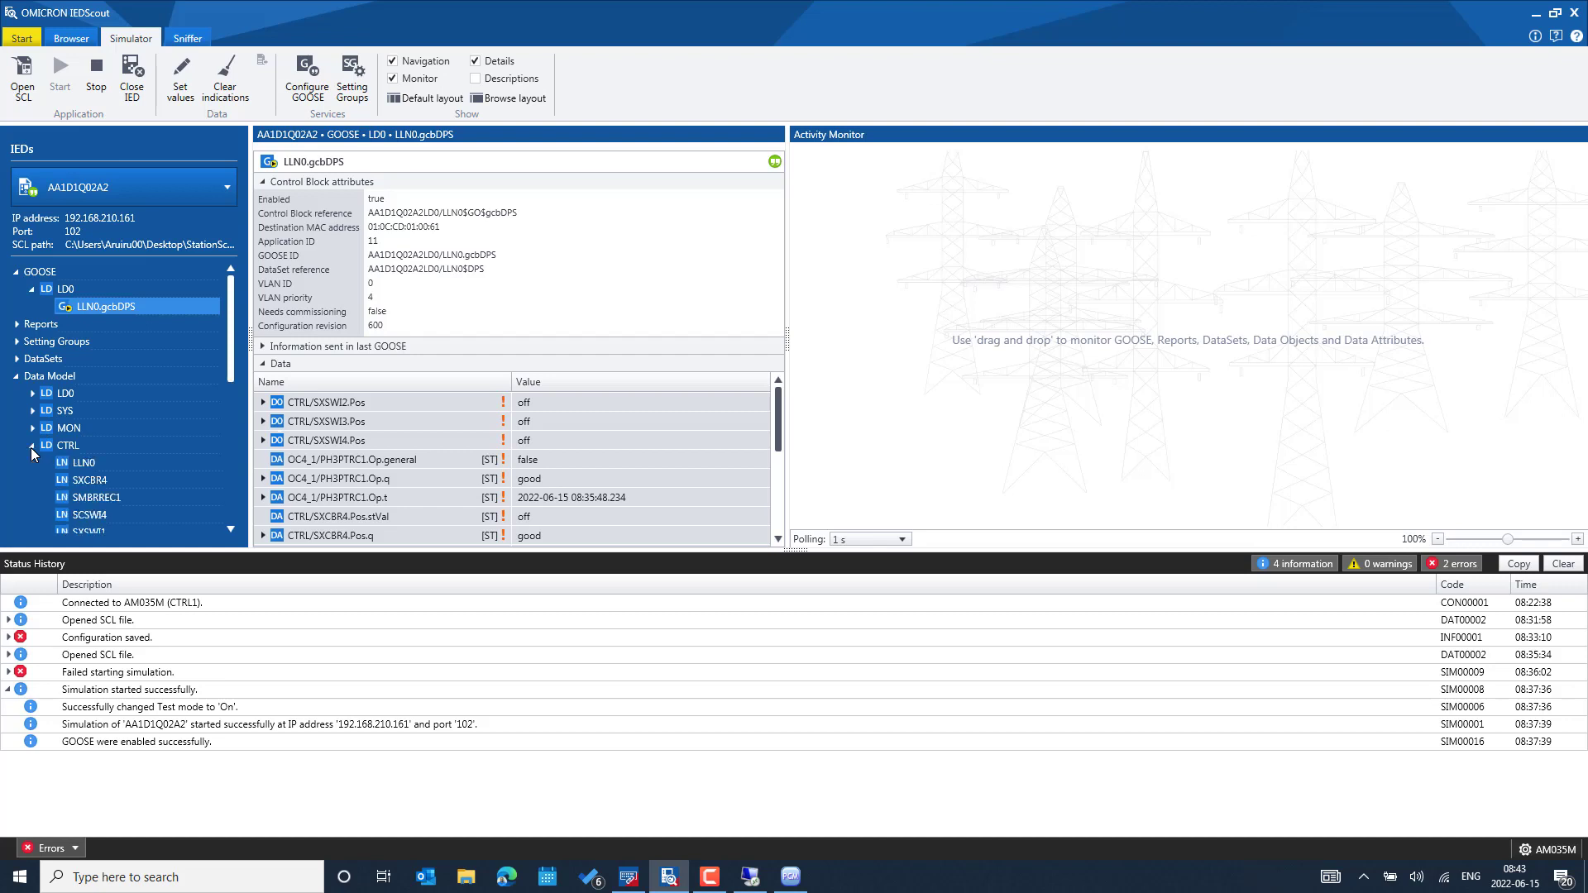
{"action": "scroll", "coordinate": [125, 468], "scroll_direction": "down", "scroll_amount": 1}
{"action": "scroll", "coordinate": [116, 451], "scroll_direction": "down", "scroll_amount": 1}
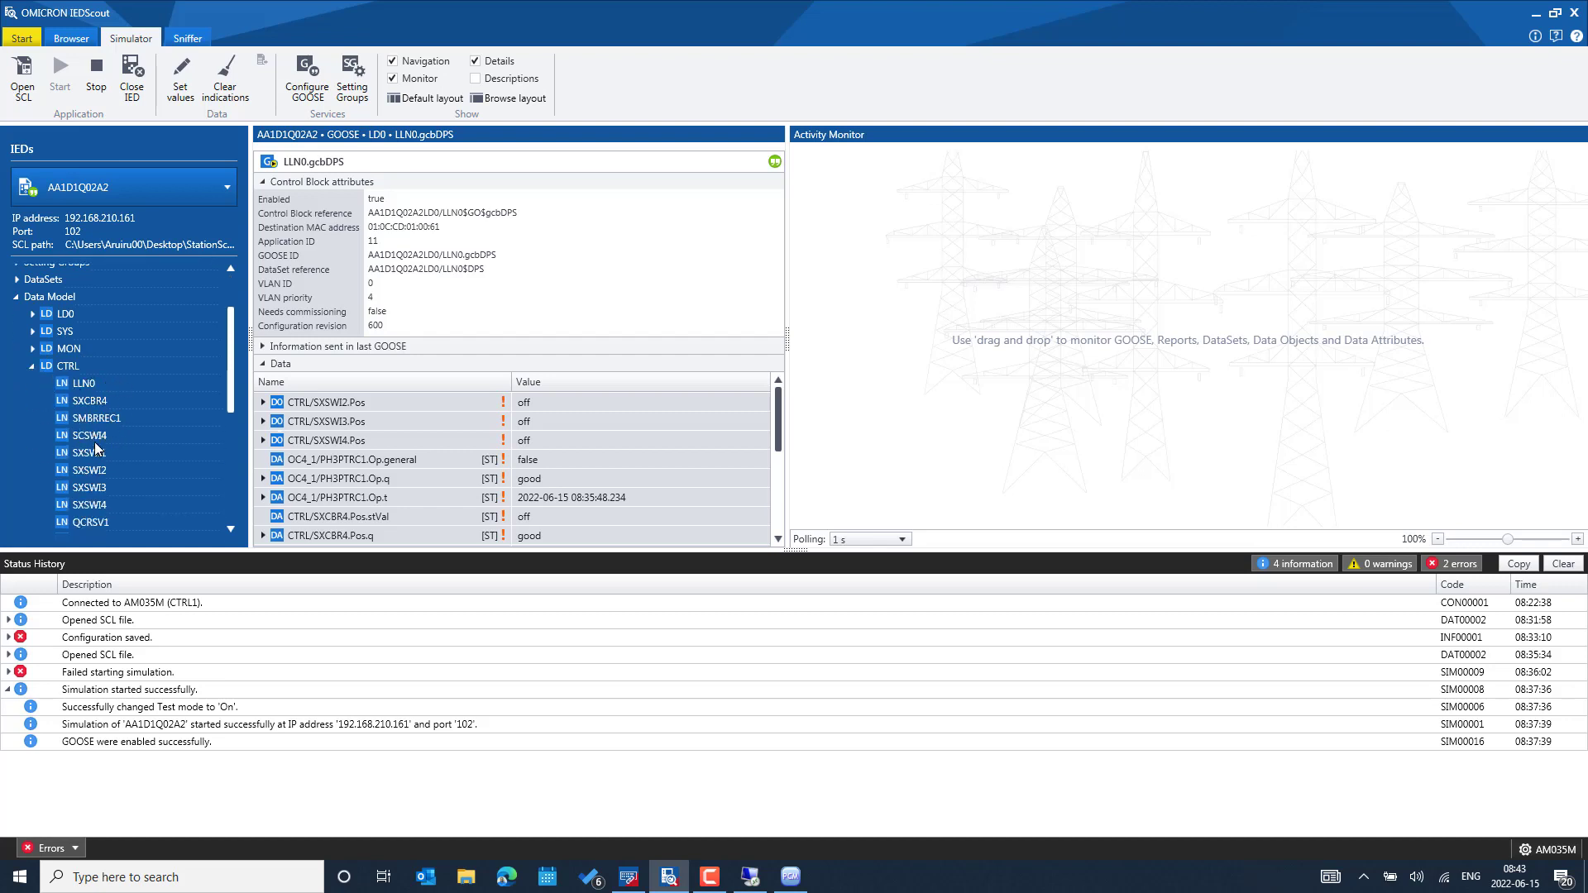
{"action": "left_click", "coordinate": [96, 435]}
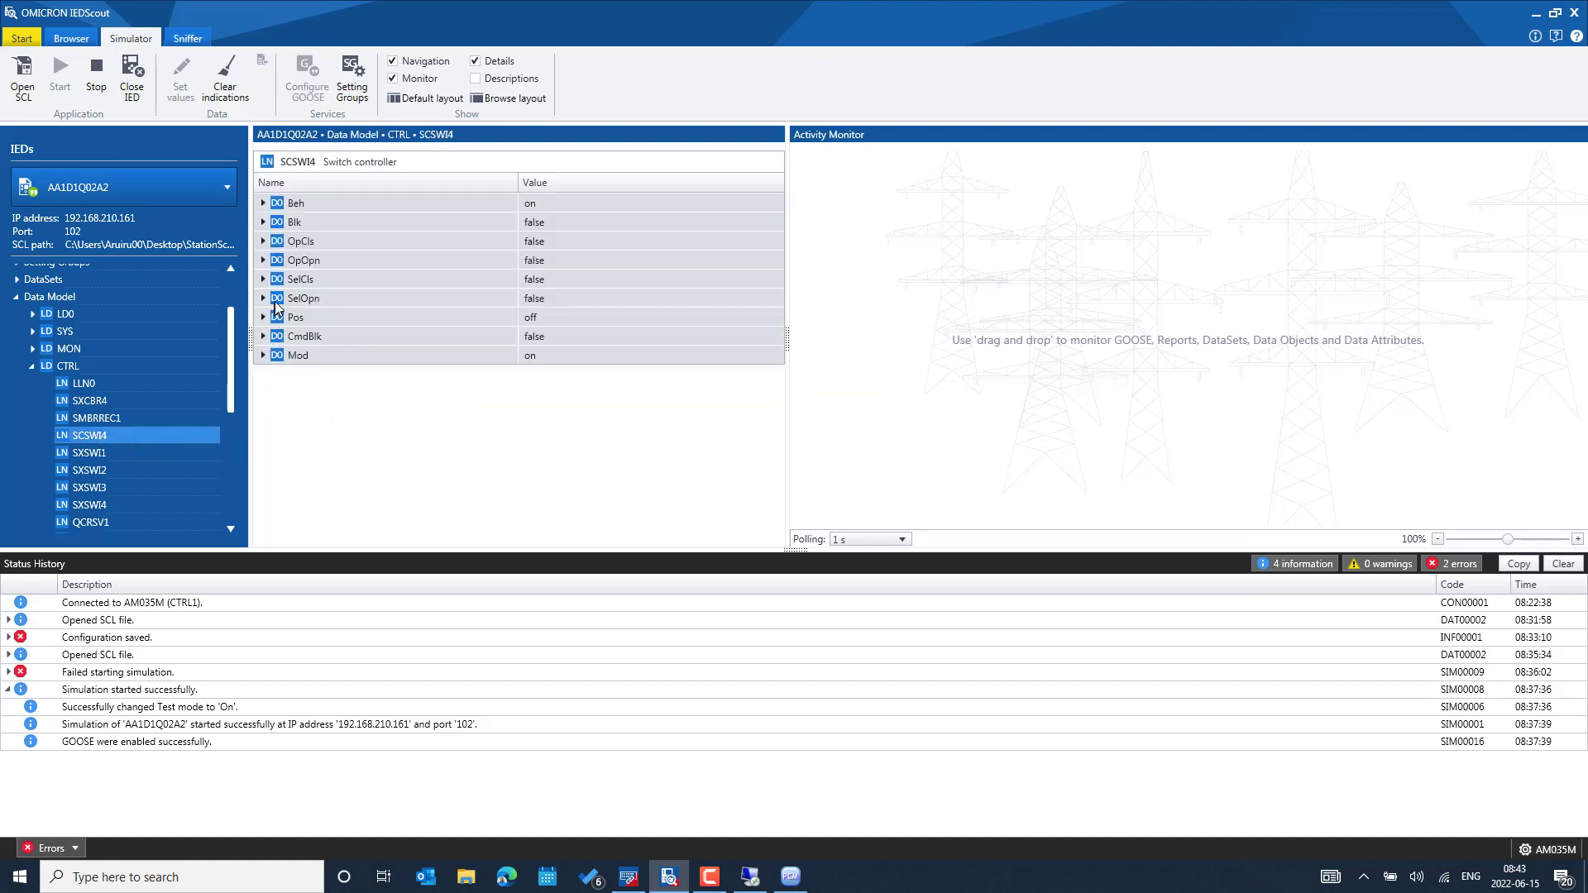
Expand SCSWI4's Pos data object, check its ctlModel attribute, and add Pos to the simulator's Activity Monitor.
{"action": "left_click", "coordinate": [264, 318]}
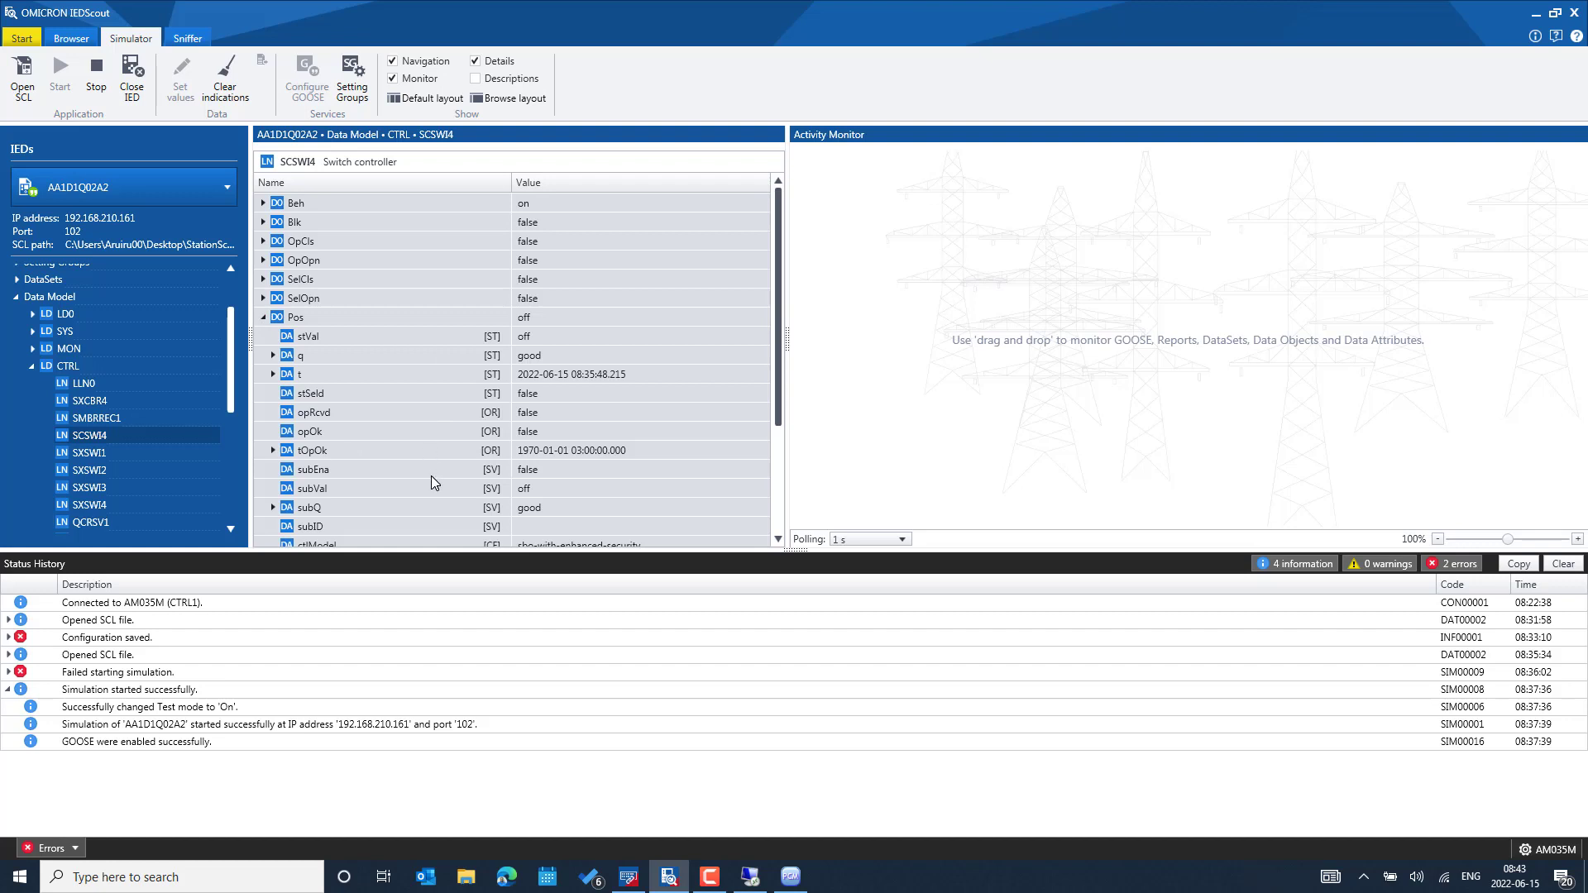
{"action": "scroll", "coordinate": [473, 455], "scroll_direction": "down", "scroll_amount": 1}
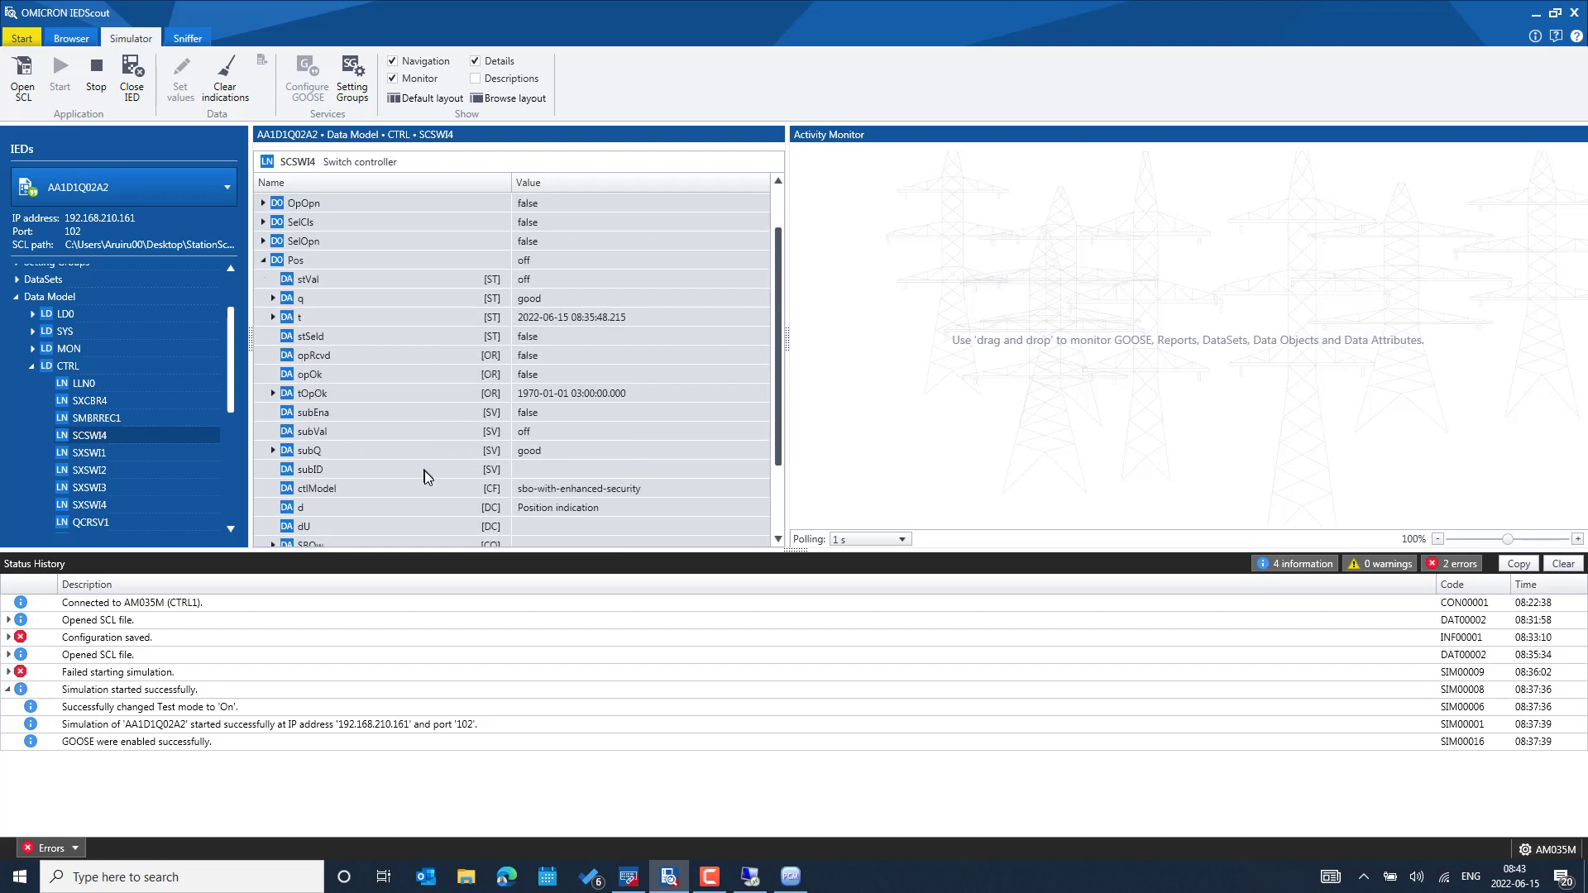
{"action": "left_click", "coordinate": [397, 488]}
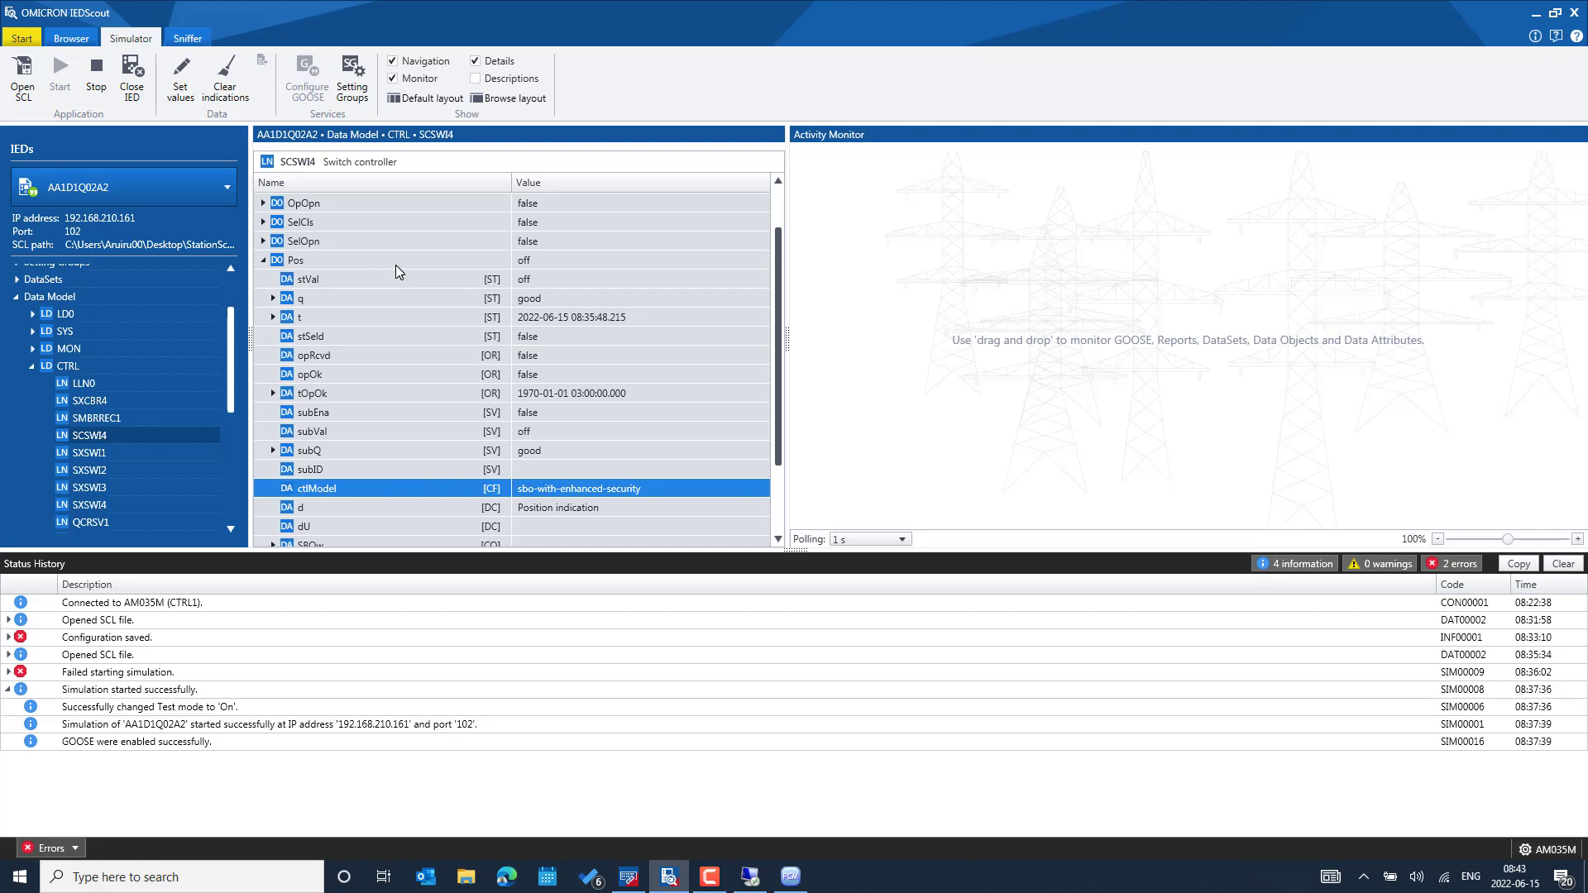
{"action": "left_click_drag", "start_coordinate": [396, 265], "coordinate": [1240, 259]}
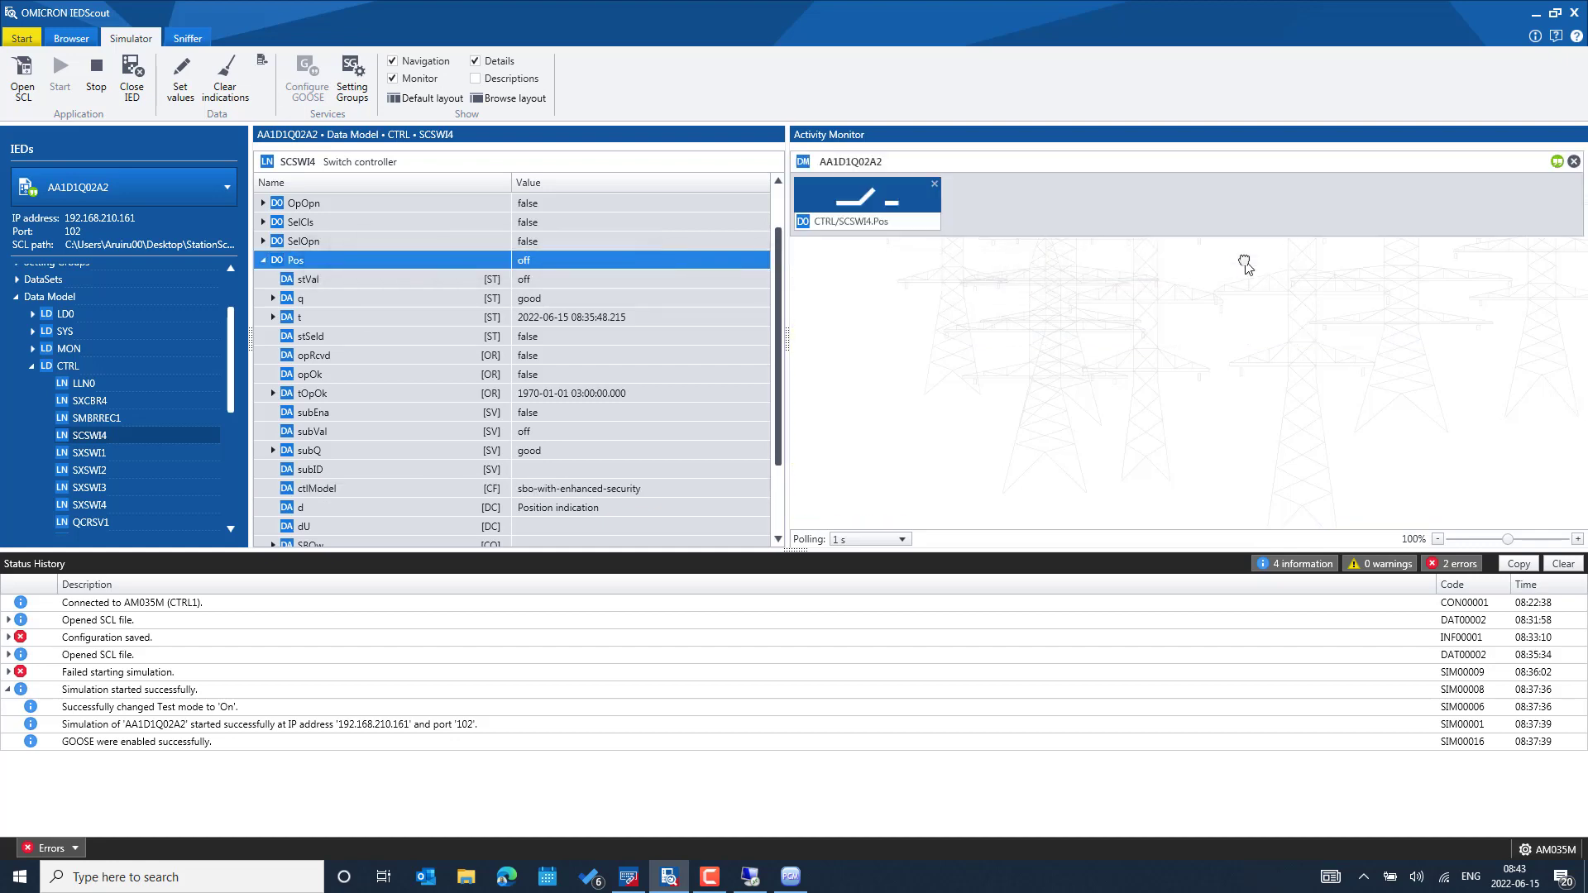
Arrange the remote desktop session on the left half of the screen and the local IEDScout on the right half.
{"action": "left_click_drag", "start_coordinate": [939, 12], "coordinate": [3, 33]}
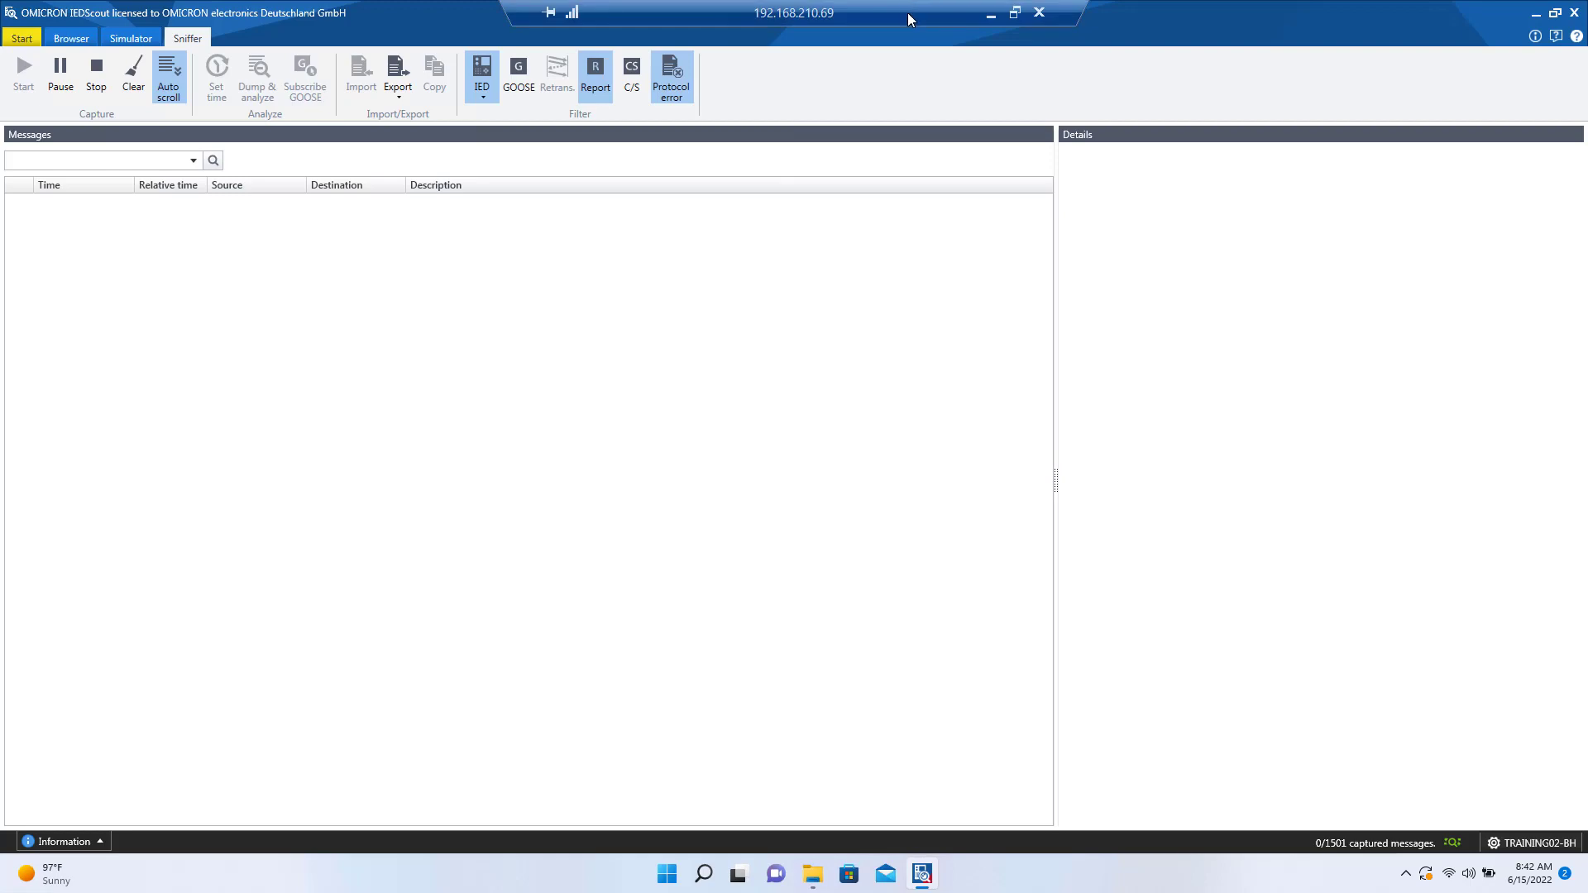
{"action": "left_click", "coordinate": [912, 12]}
{"action": "left_click_drag", "start_coordinate": [1587, 206], "coordinate": [1585, 24]}
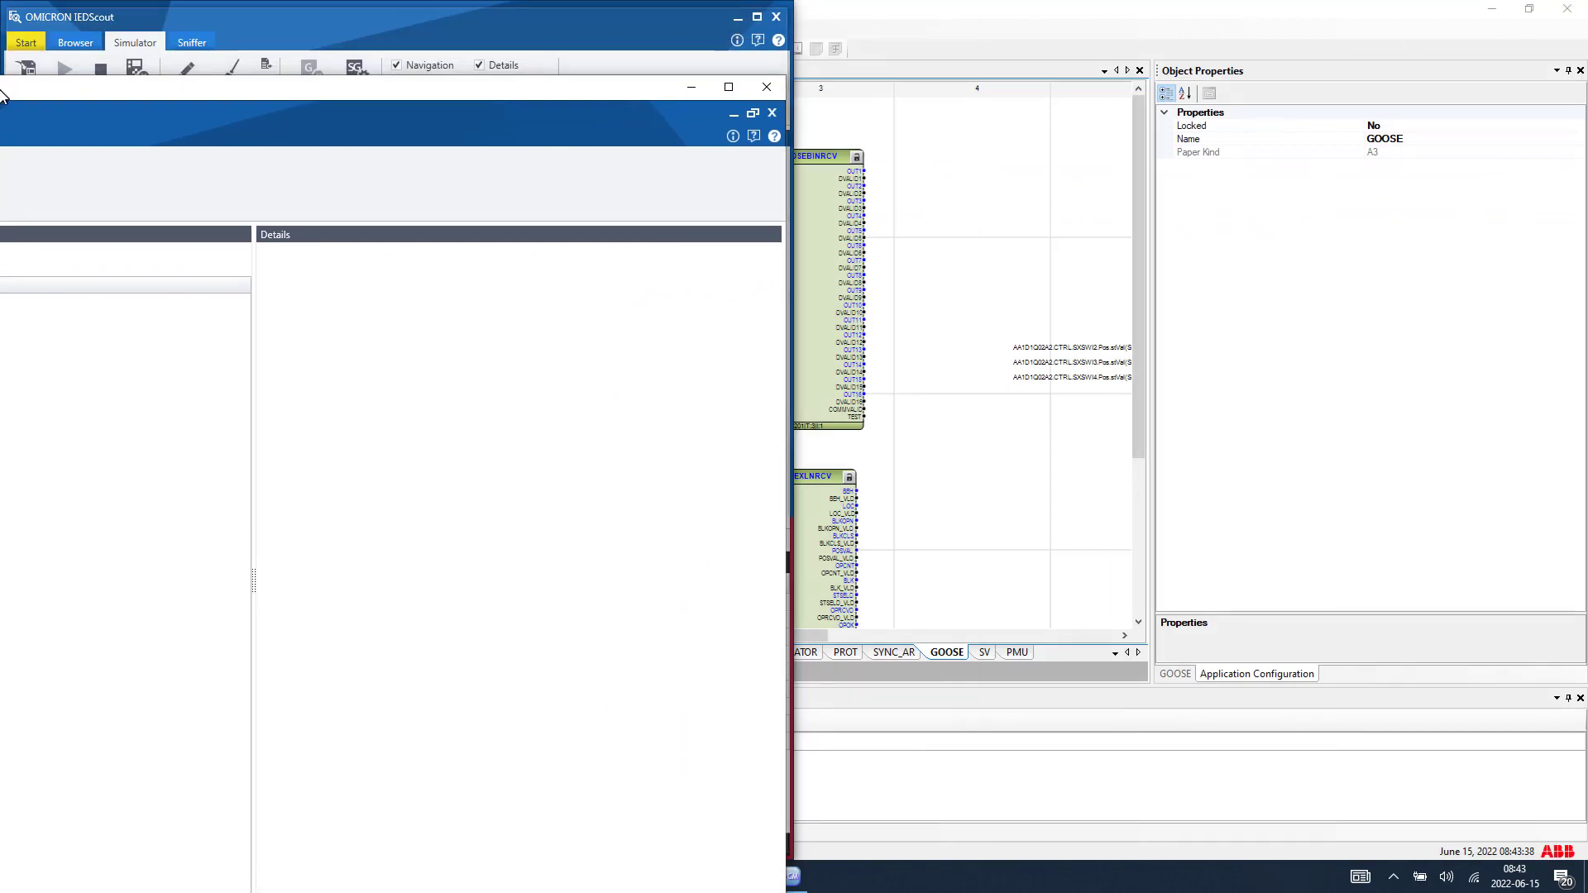
{"action": "left_click_drag", "start_coordinate": [0, 93], "coordinate": [0, 93]}
{"action": "left_click", "coordinate": [1001, 296]}
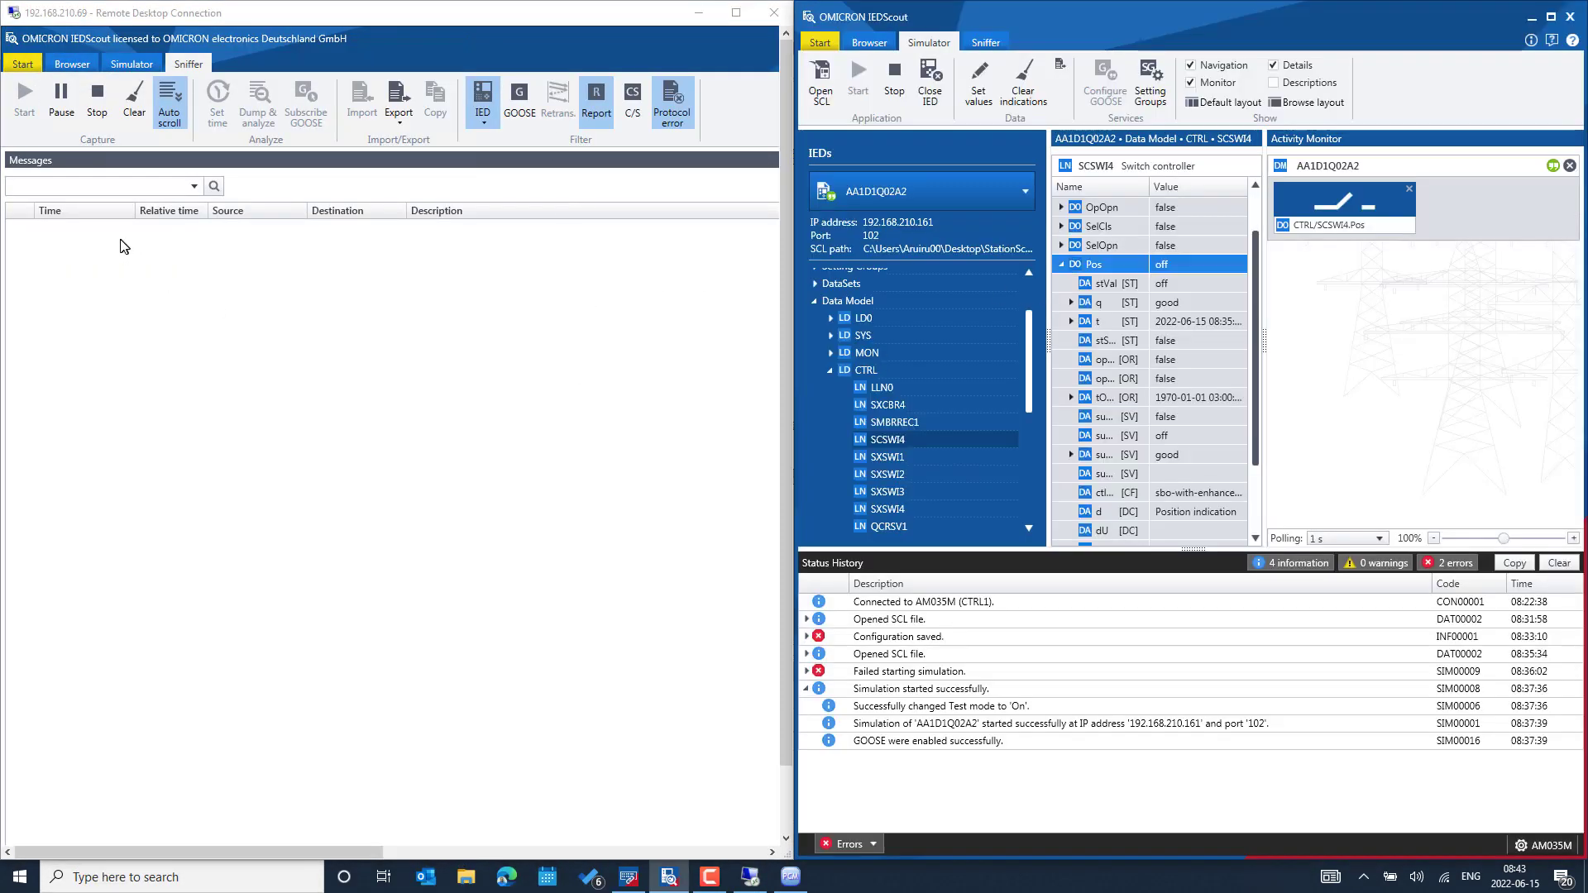
In the remote IEDScout Browser, open CTRL/SCSWI4.Pos from report rcbStatUrg01, expand it and check its ctlModel attribute.
{"action": "left_click", "coordinate": [67, 63]}
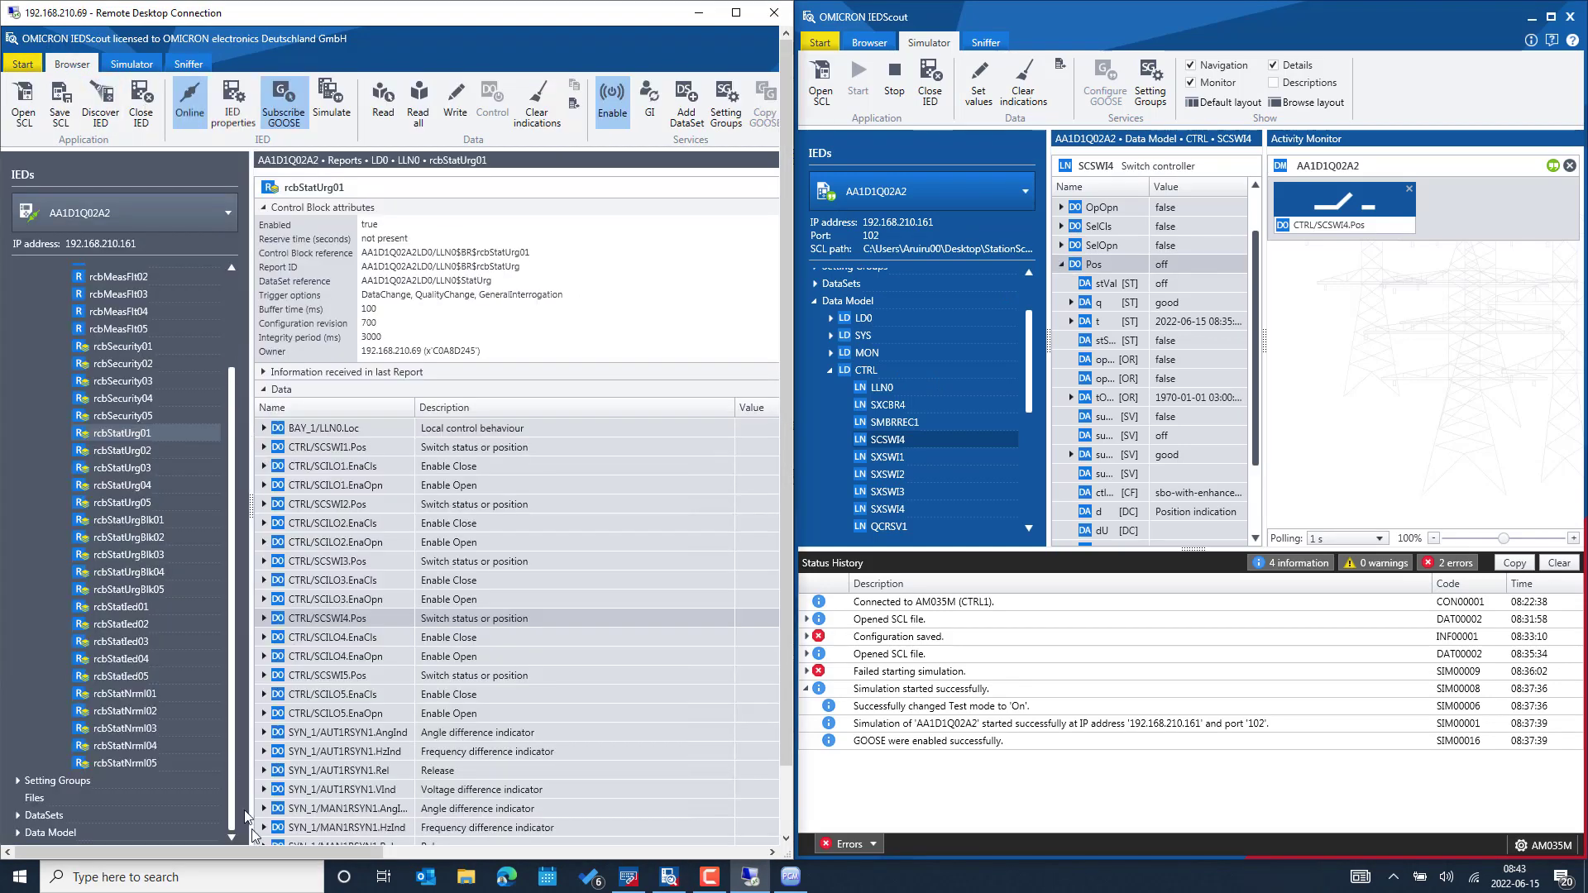
{"action": "left_click_drag", "start_coordinate": [275, 858], "coordinate": [356, 857]}
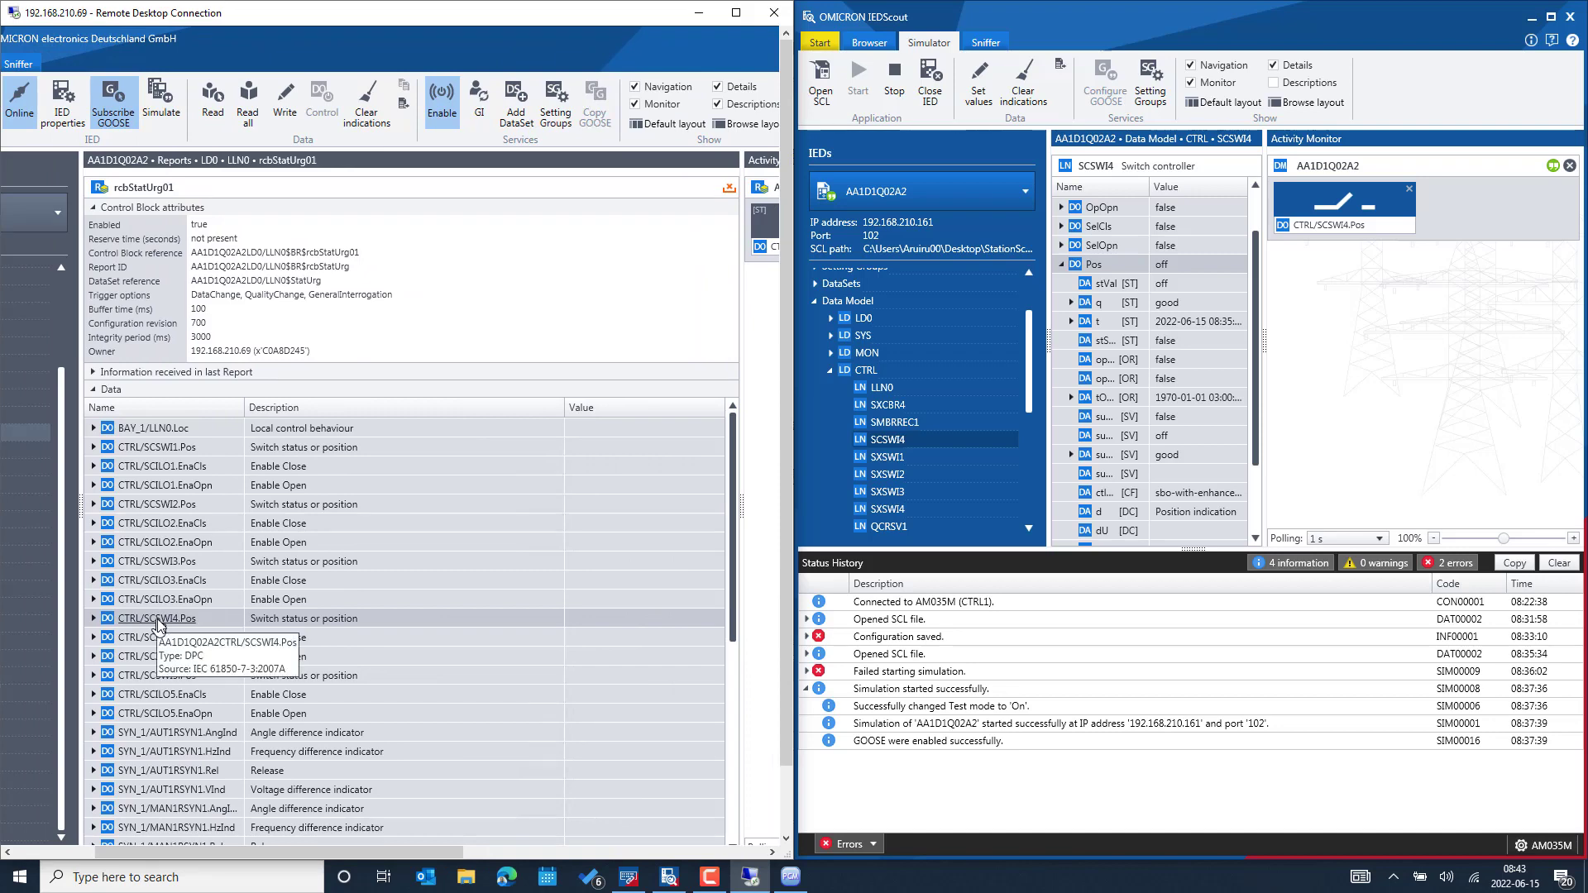
{"action": "left_click", "coordinate": [157, 618]}
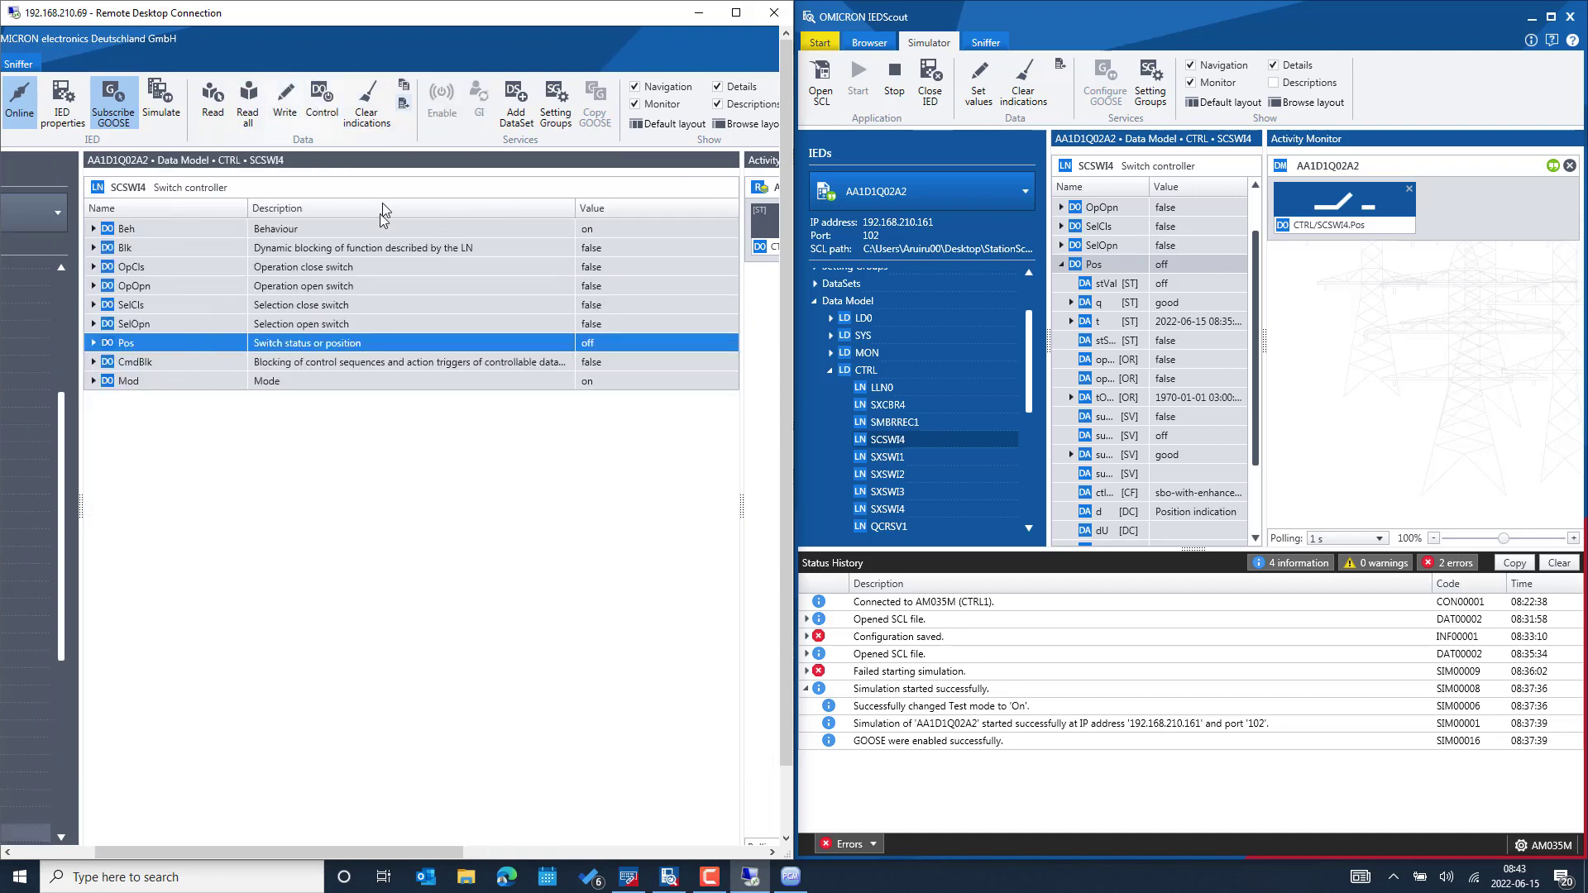
{"action": "left_click", "coordinate": [95, 343]}
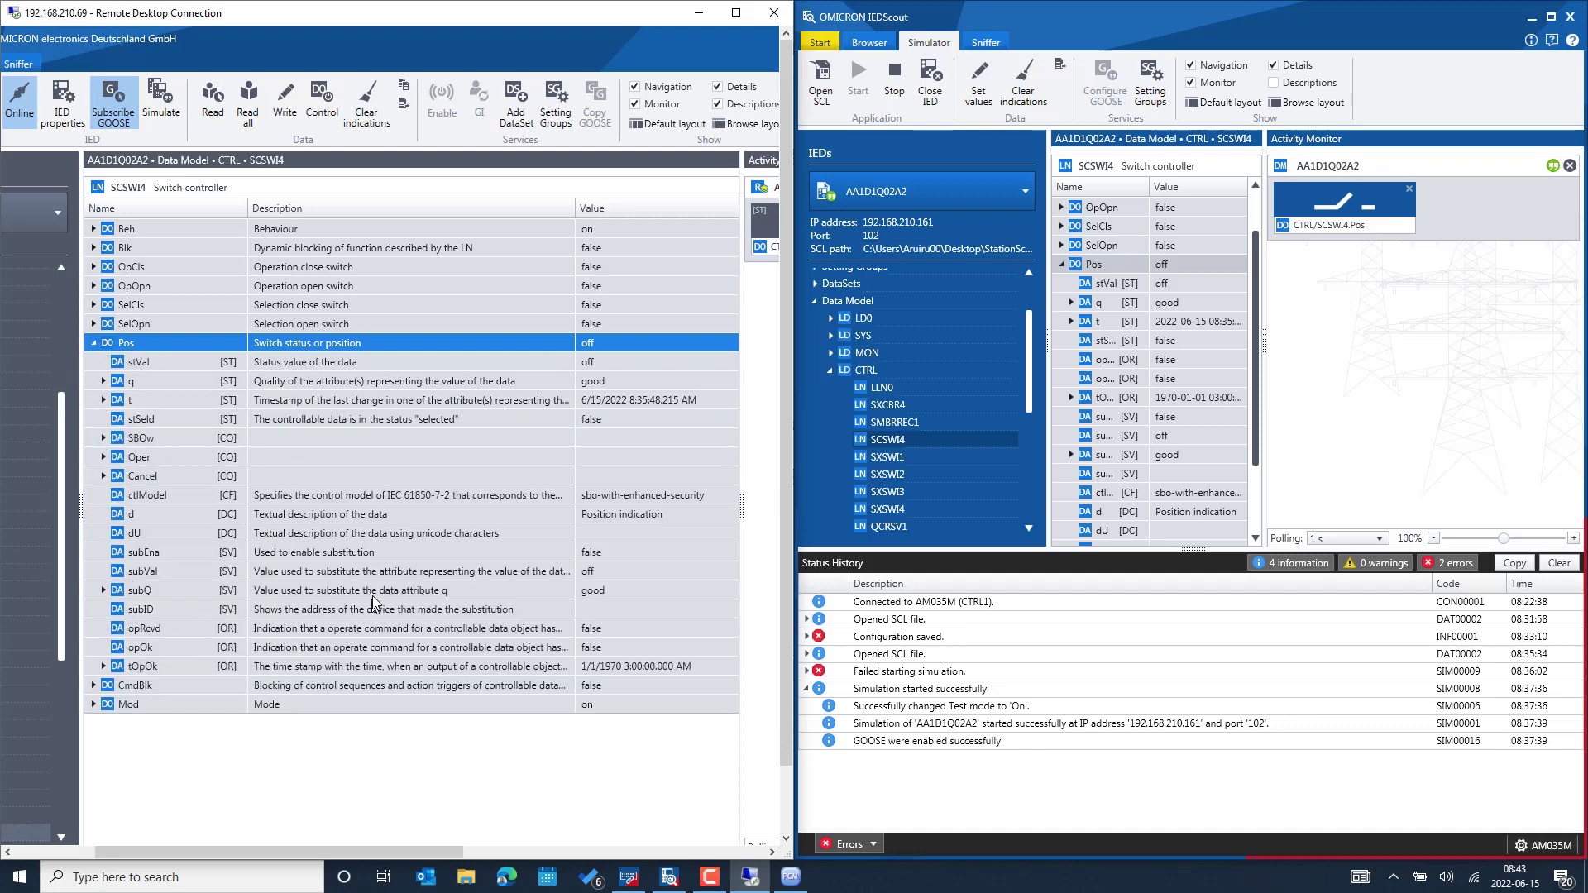
{"action": "left_click", "coordinate": [214, 500]}
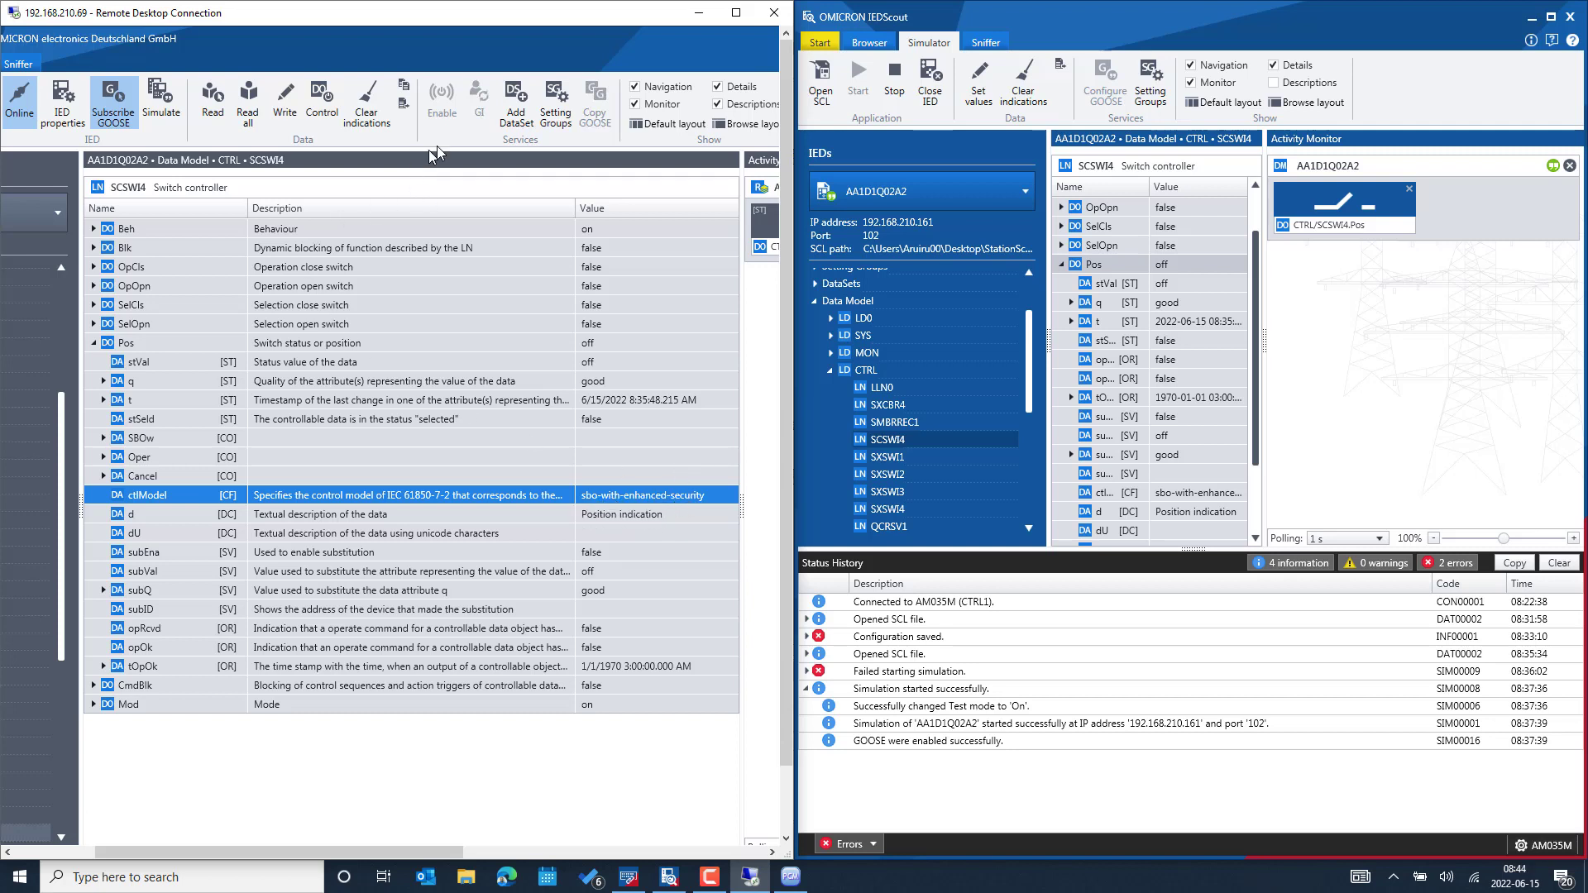
Send a control command with value true to CTRL/SCSWI4.Pos using Select and Operate, and close the Control dialog.
{"action": "left_click", "coordinate": [322, 105]}
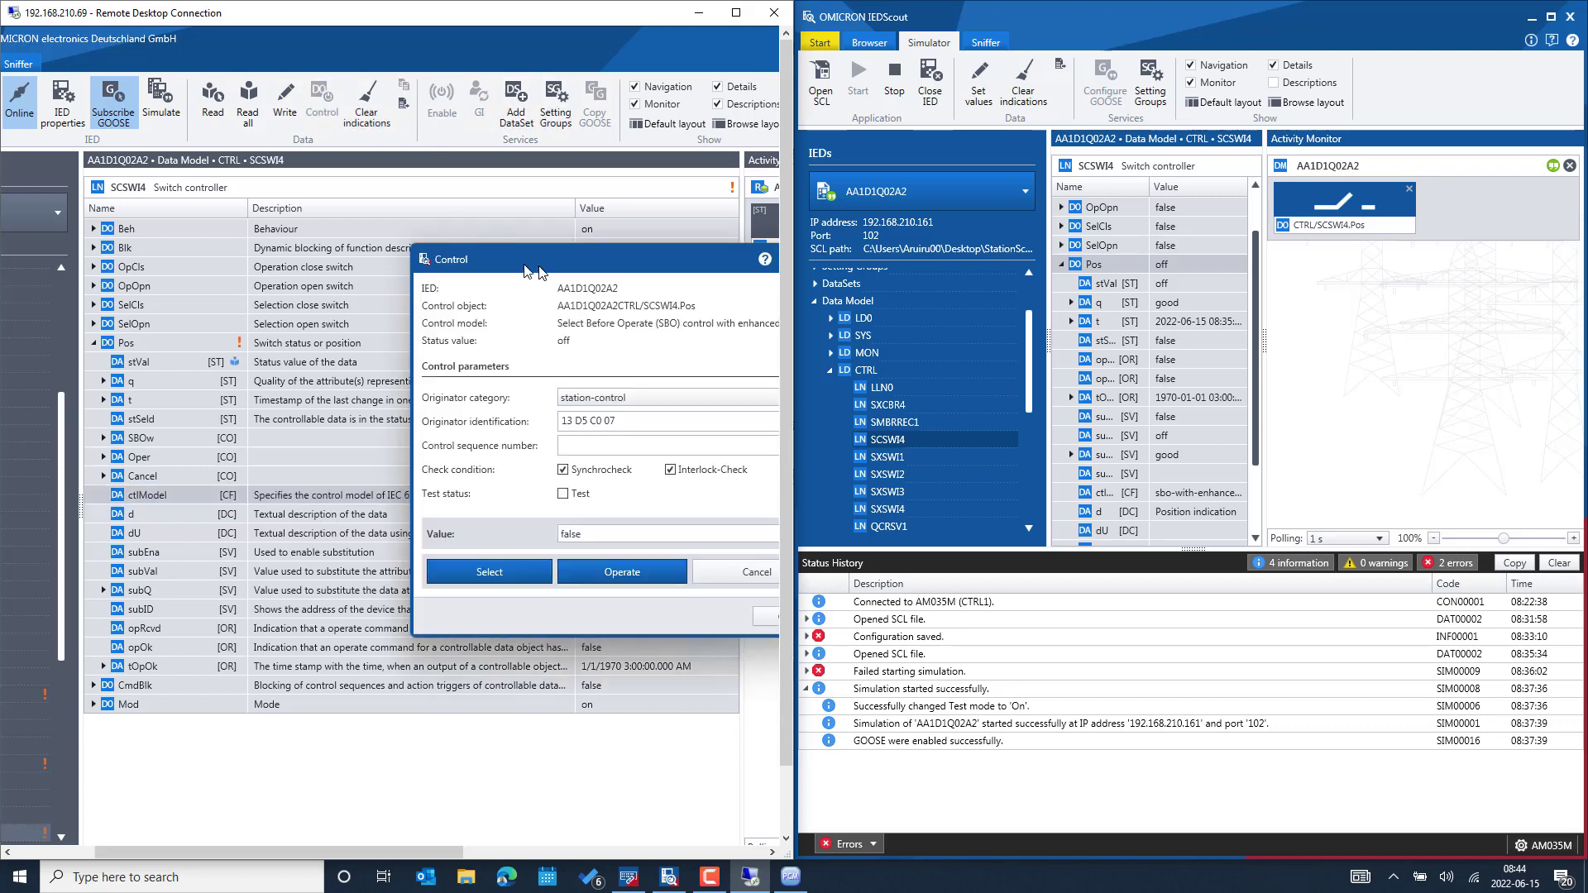
{"action": "left_click_drag", "start_coordinate": [529, 272], "coordinate": [320, 252]}
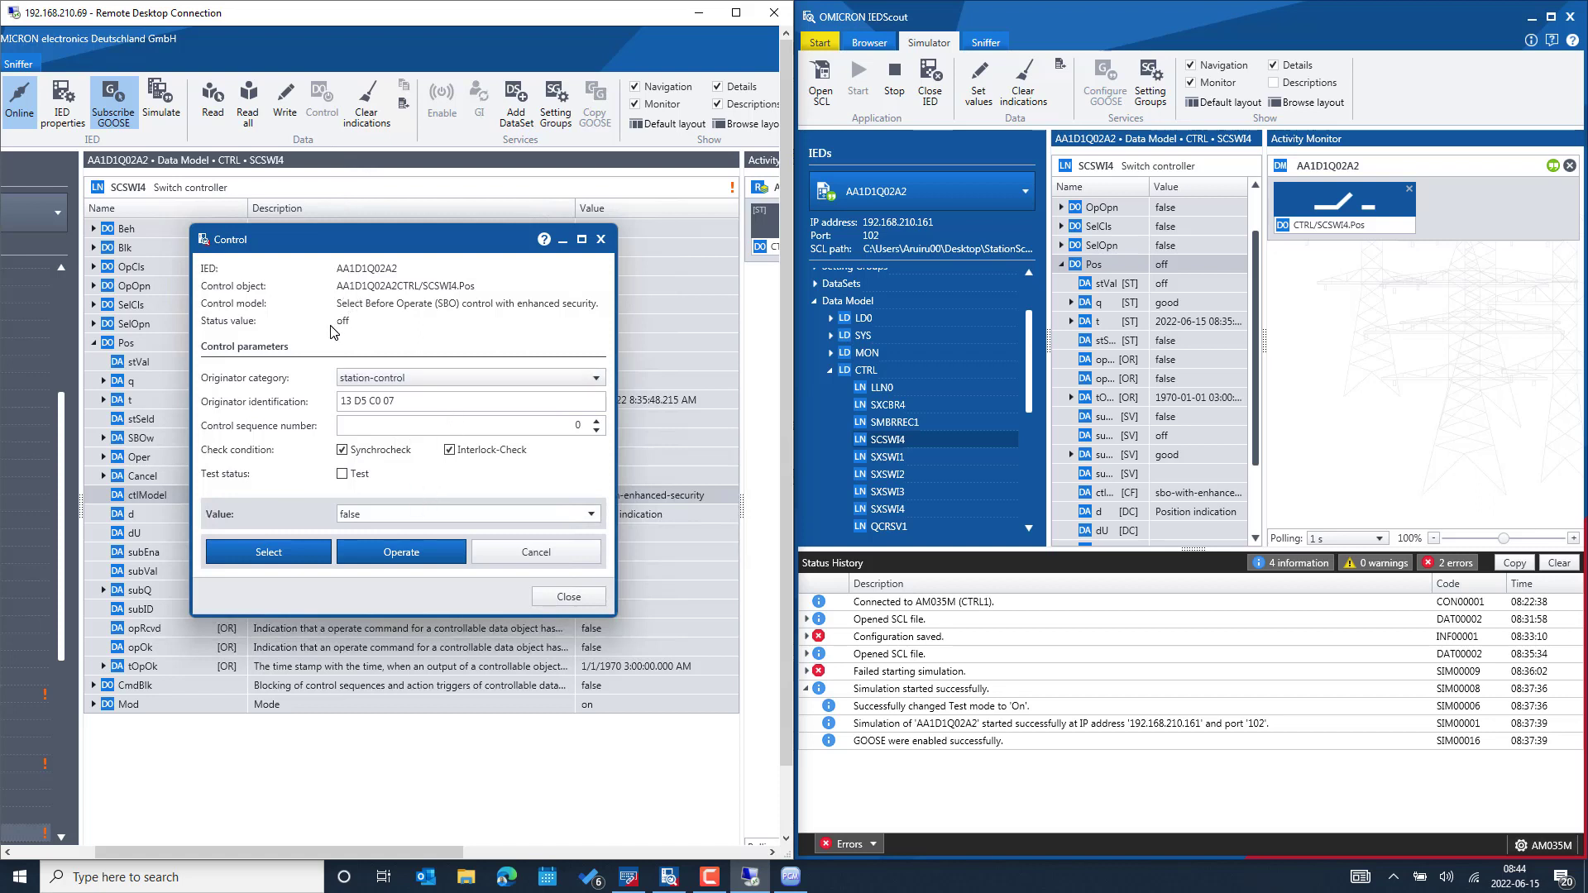
{"action": "left_click", "coordinate": [417, 516]}
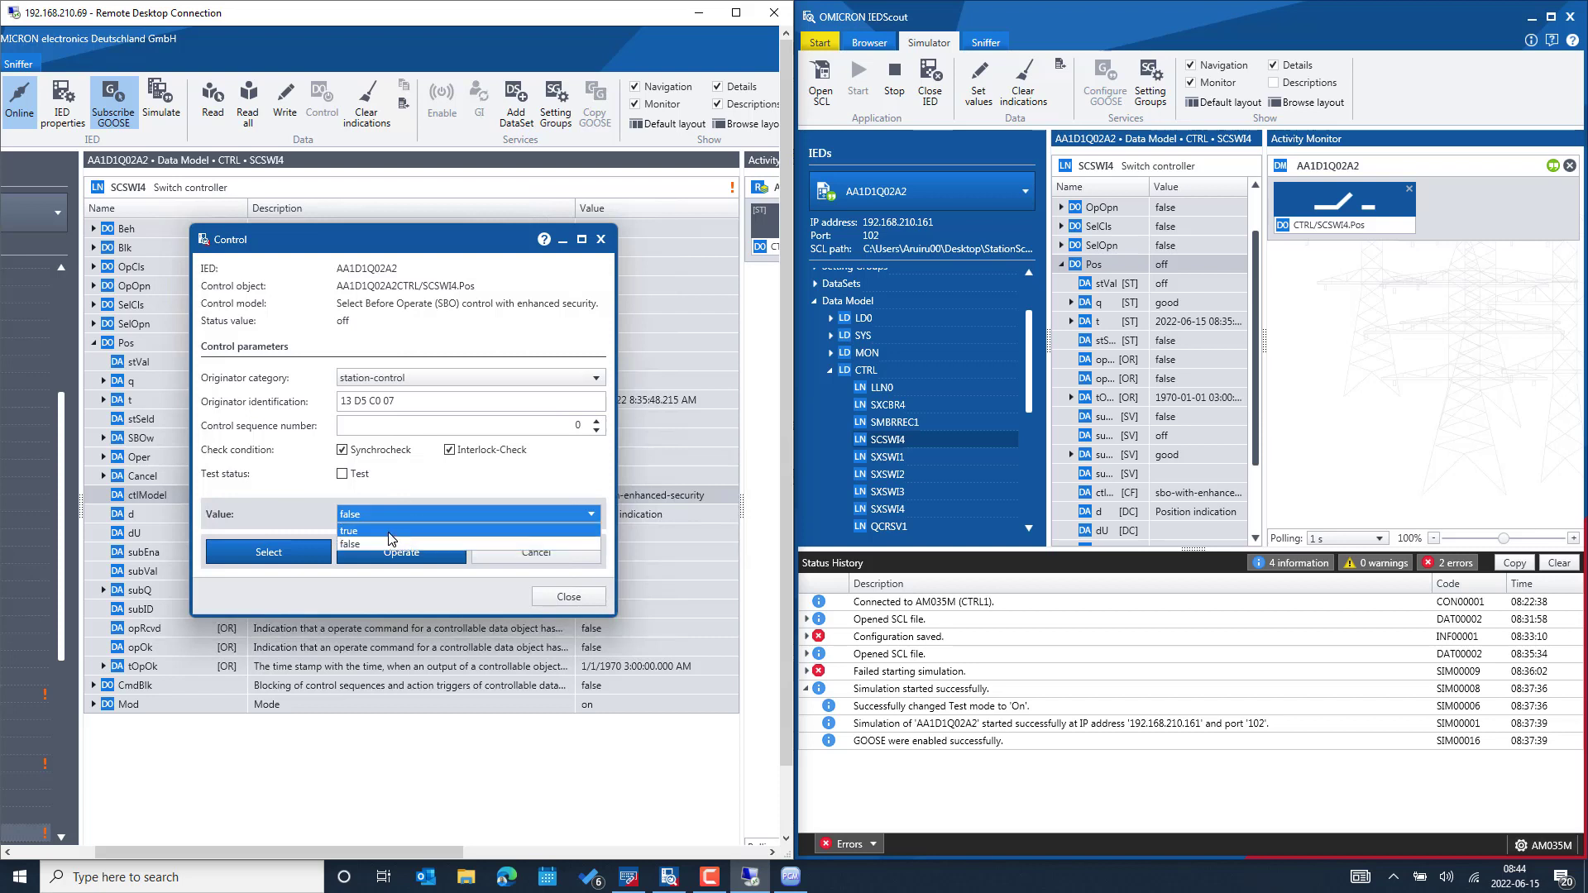
{"action": "left_click", "coordinate": [392, 533]}
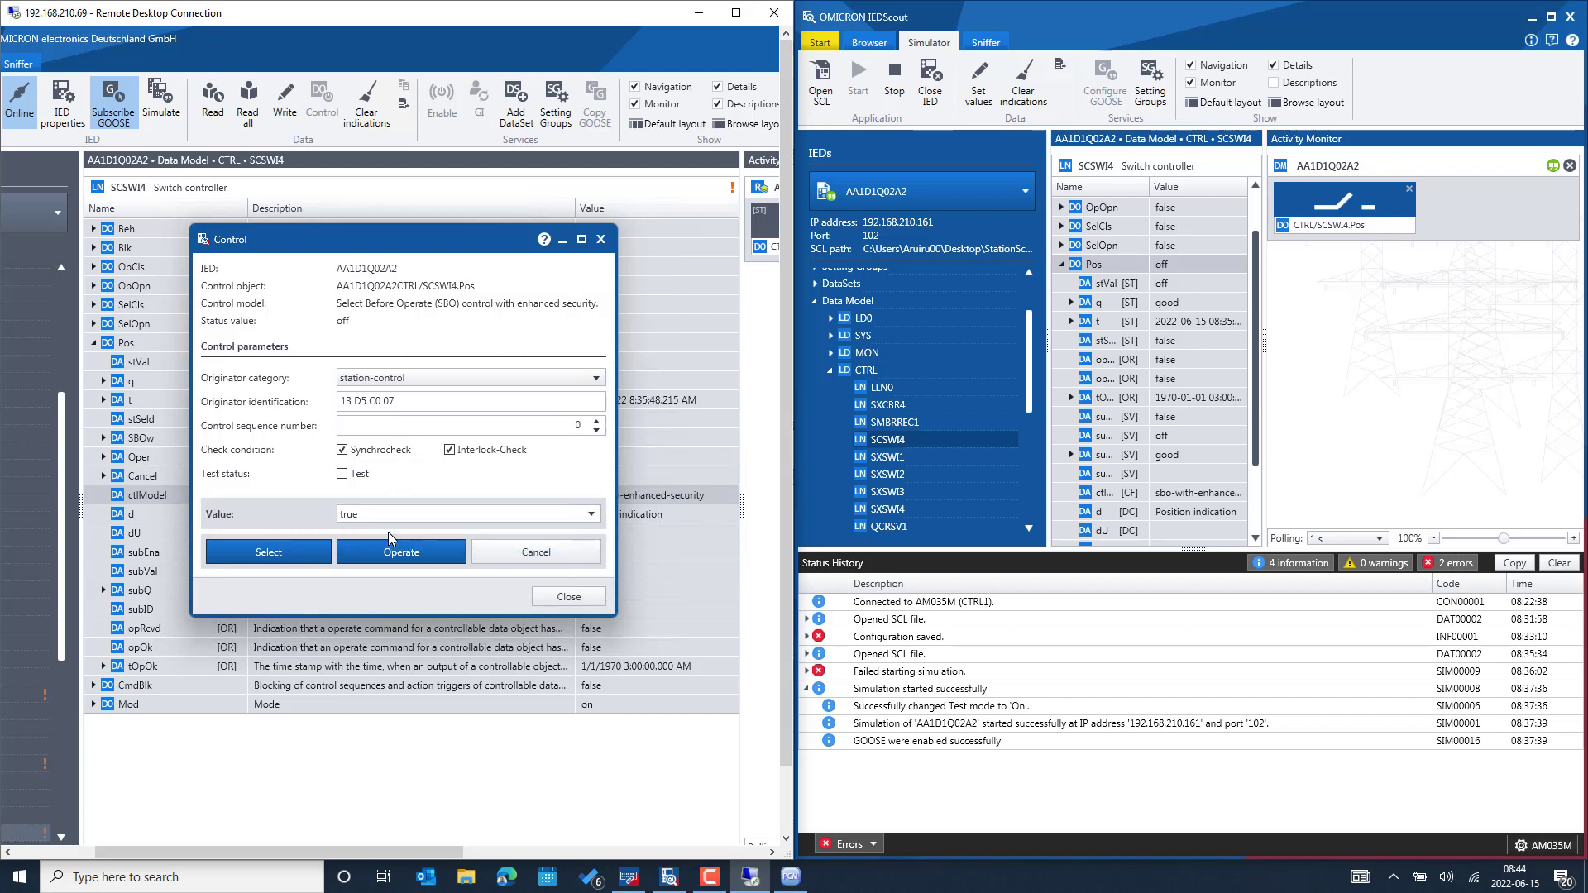
{"action": "left_click", "coordinate": [271, 554]}
{"action": "left_click", "coordinate": [387, 557]}
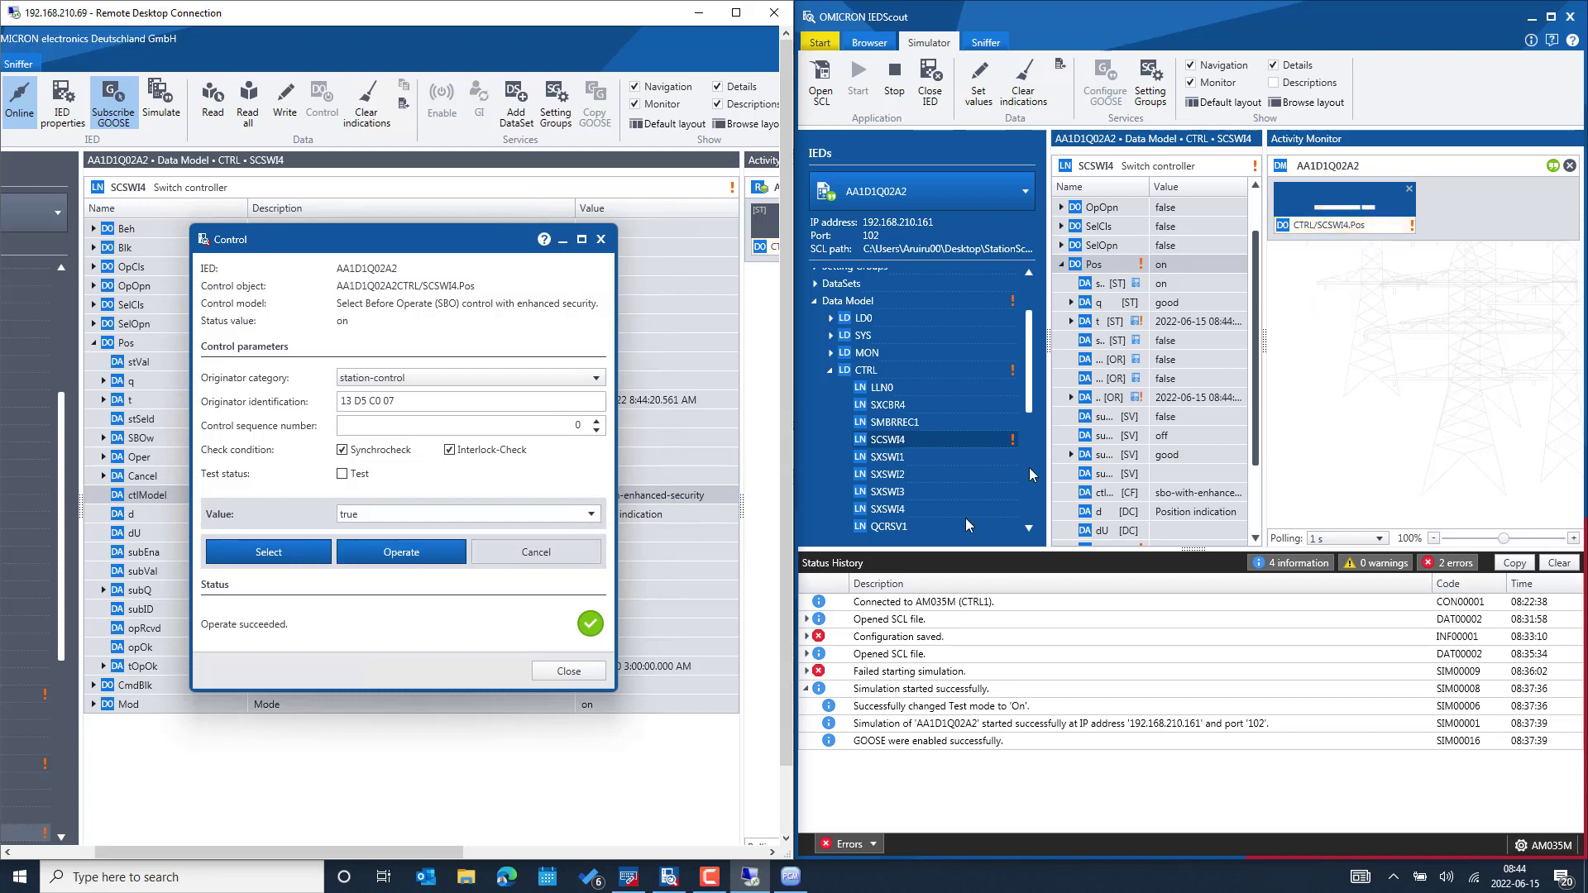
{"action": "left_click", "coordinate": [568, 671]}
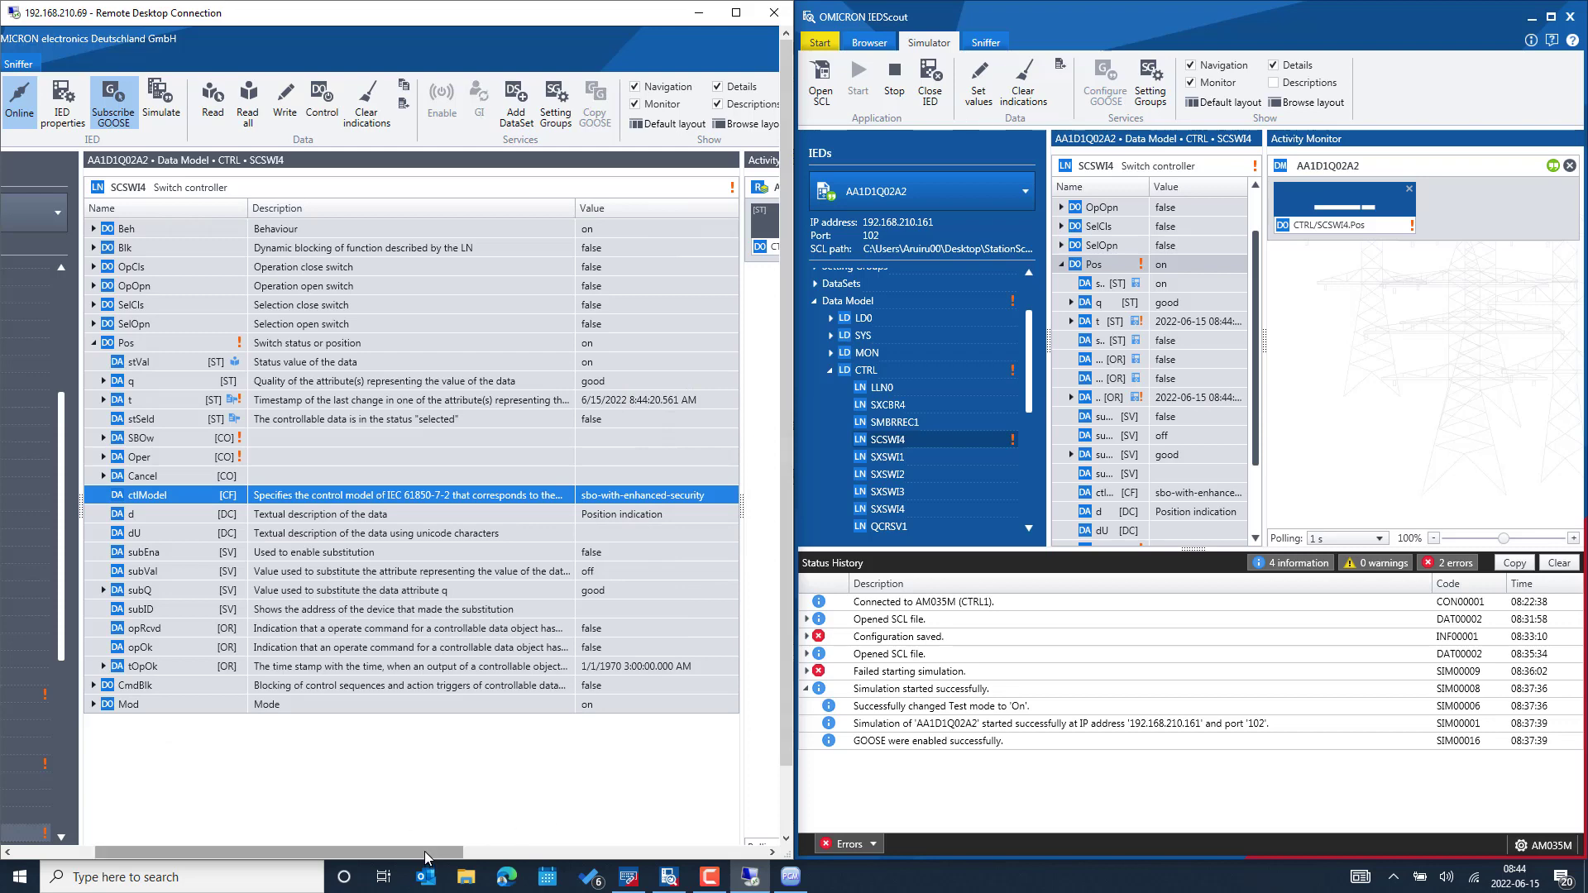
Examine CTRL/SCSWI4.Pos in the remote Activity Monitor and the captured rcbStatUrg report messages in the Sniffer.
{"action": "left_click_drag", "start_coordinate": [426, 857], "coordinate": [568, 857]}
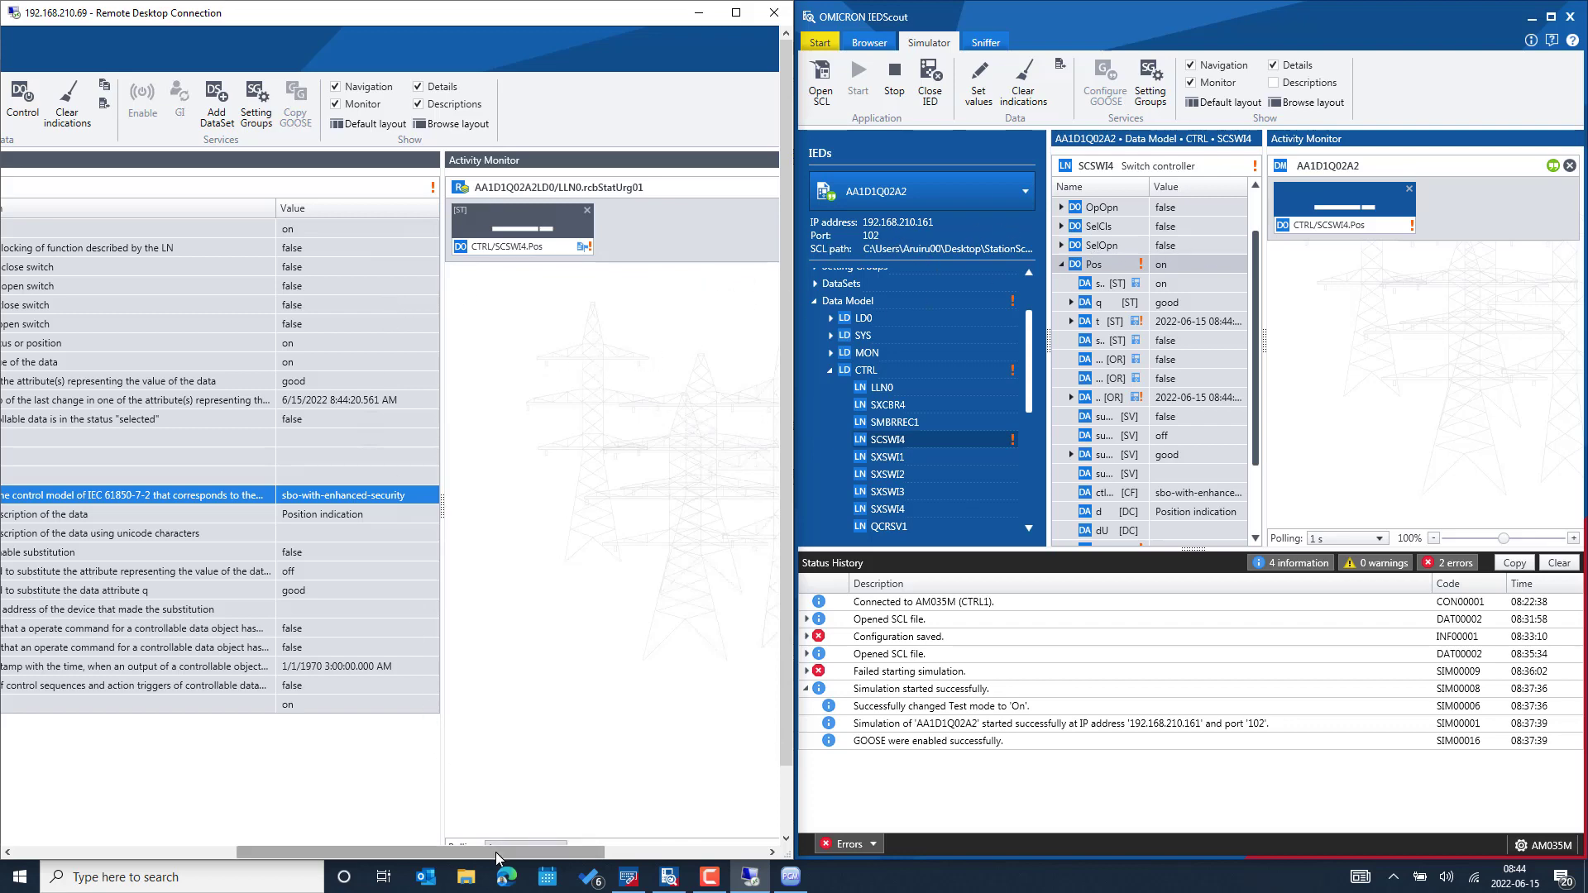
{"action": "left_click_drag", "start_coordinate": [497, 852], "coordinate": [426, 851]}
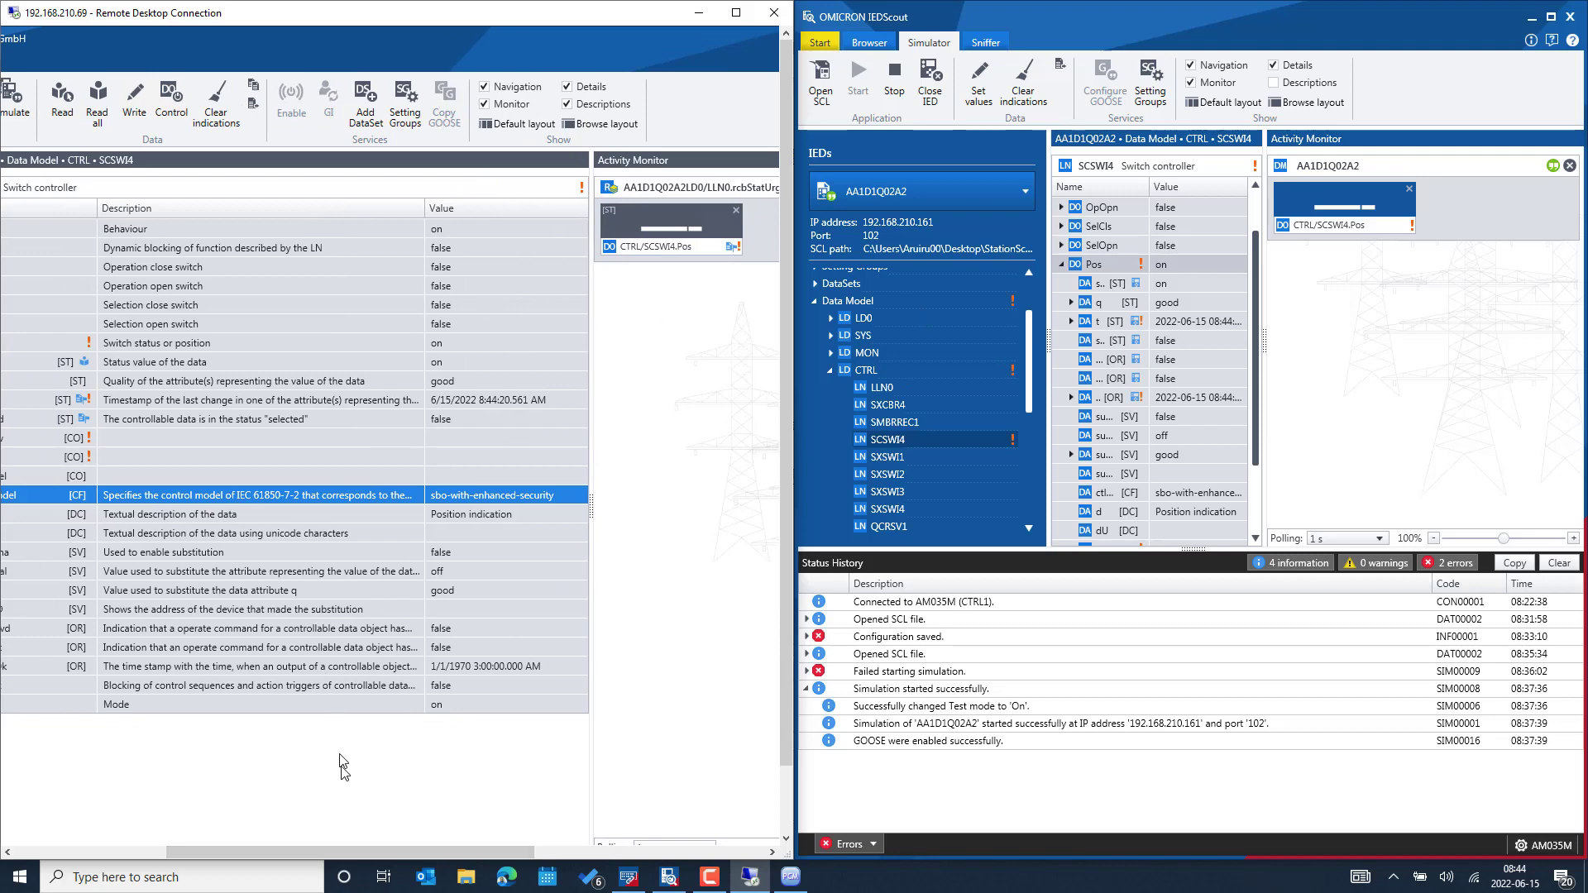
{"action": "left_click_drag", "start_coordinate": [398, 861], "coordinate": [247, 858]}
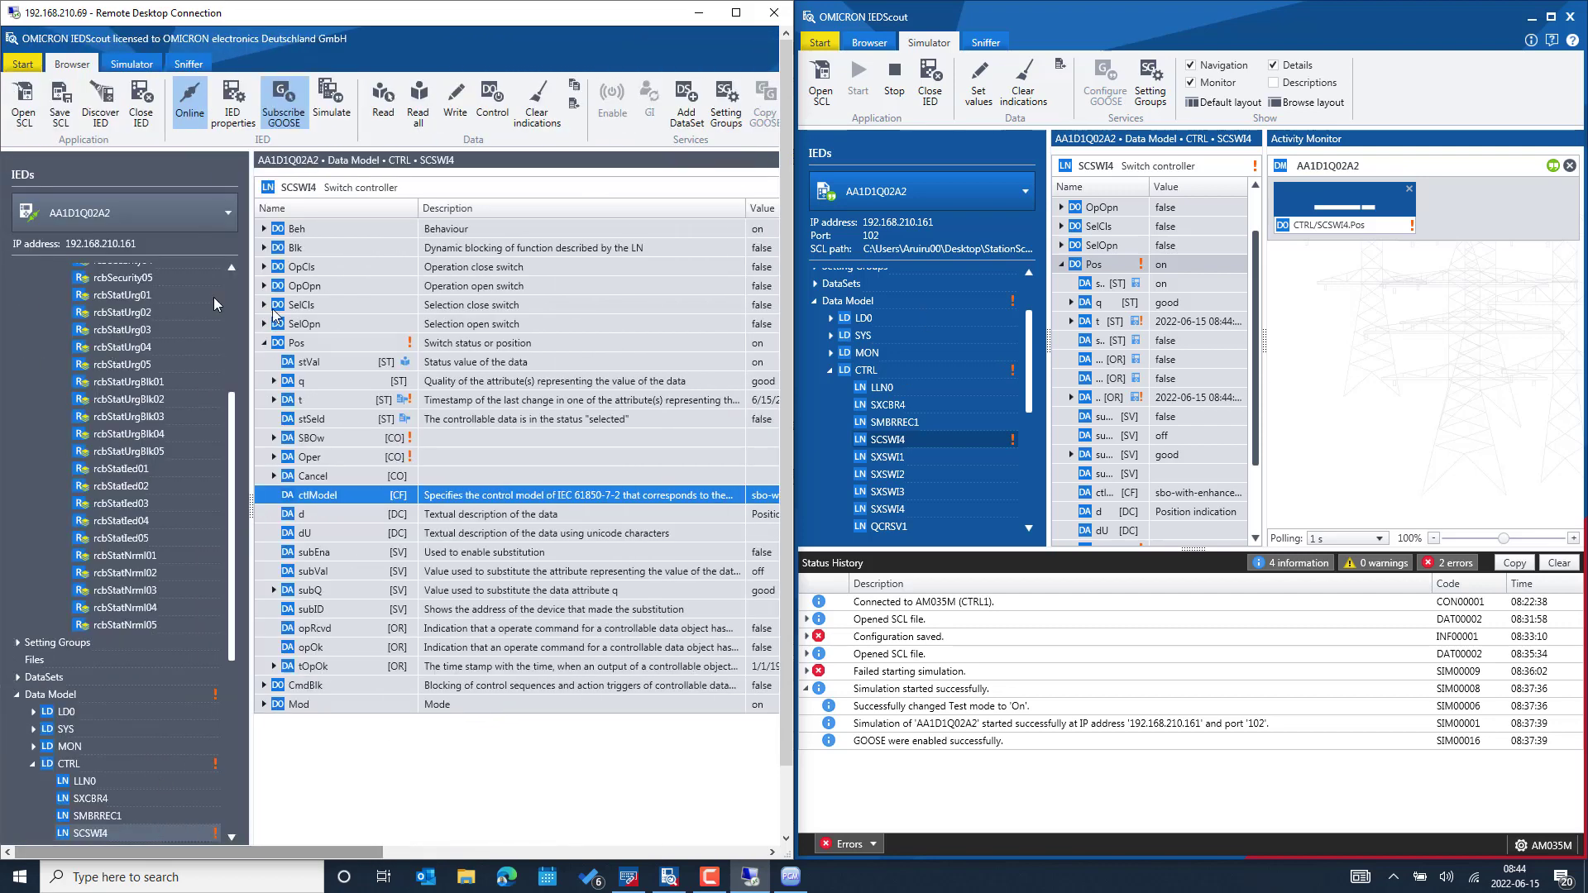
{"action": "left_click", "coordinate": [201, 65]}
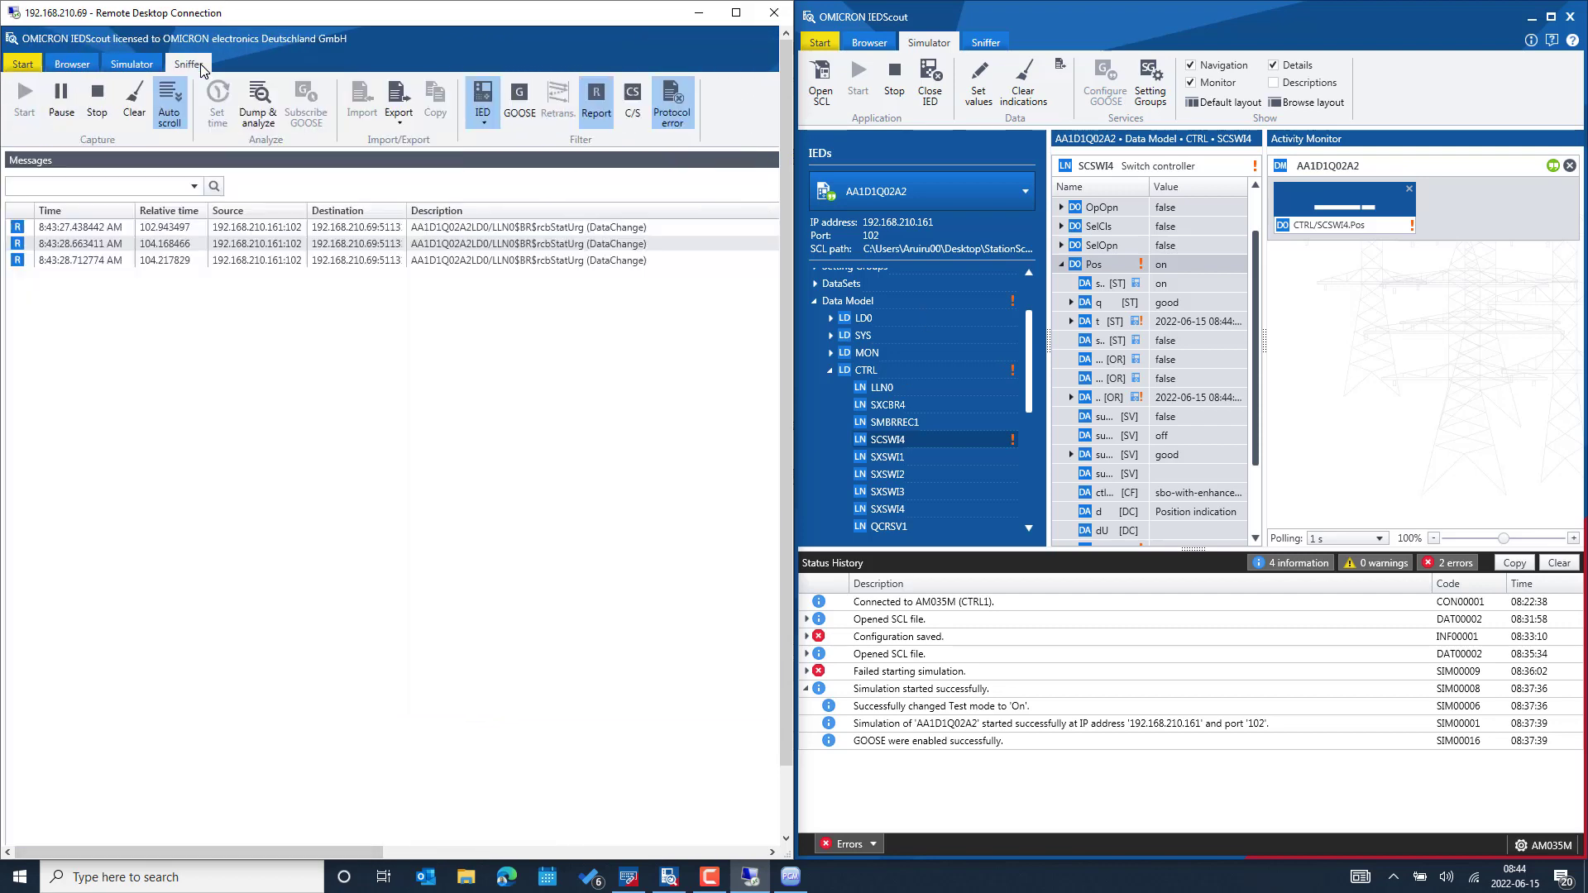
Open the first captured rcbStatUrg report in the remote Sniffer and check the stSeld attribute of CTRL/SCSWI4.Pos.
{"action": "left_click", "coordinate": [437, 231]}
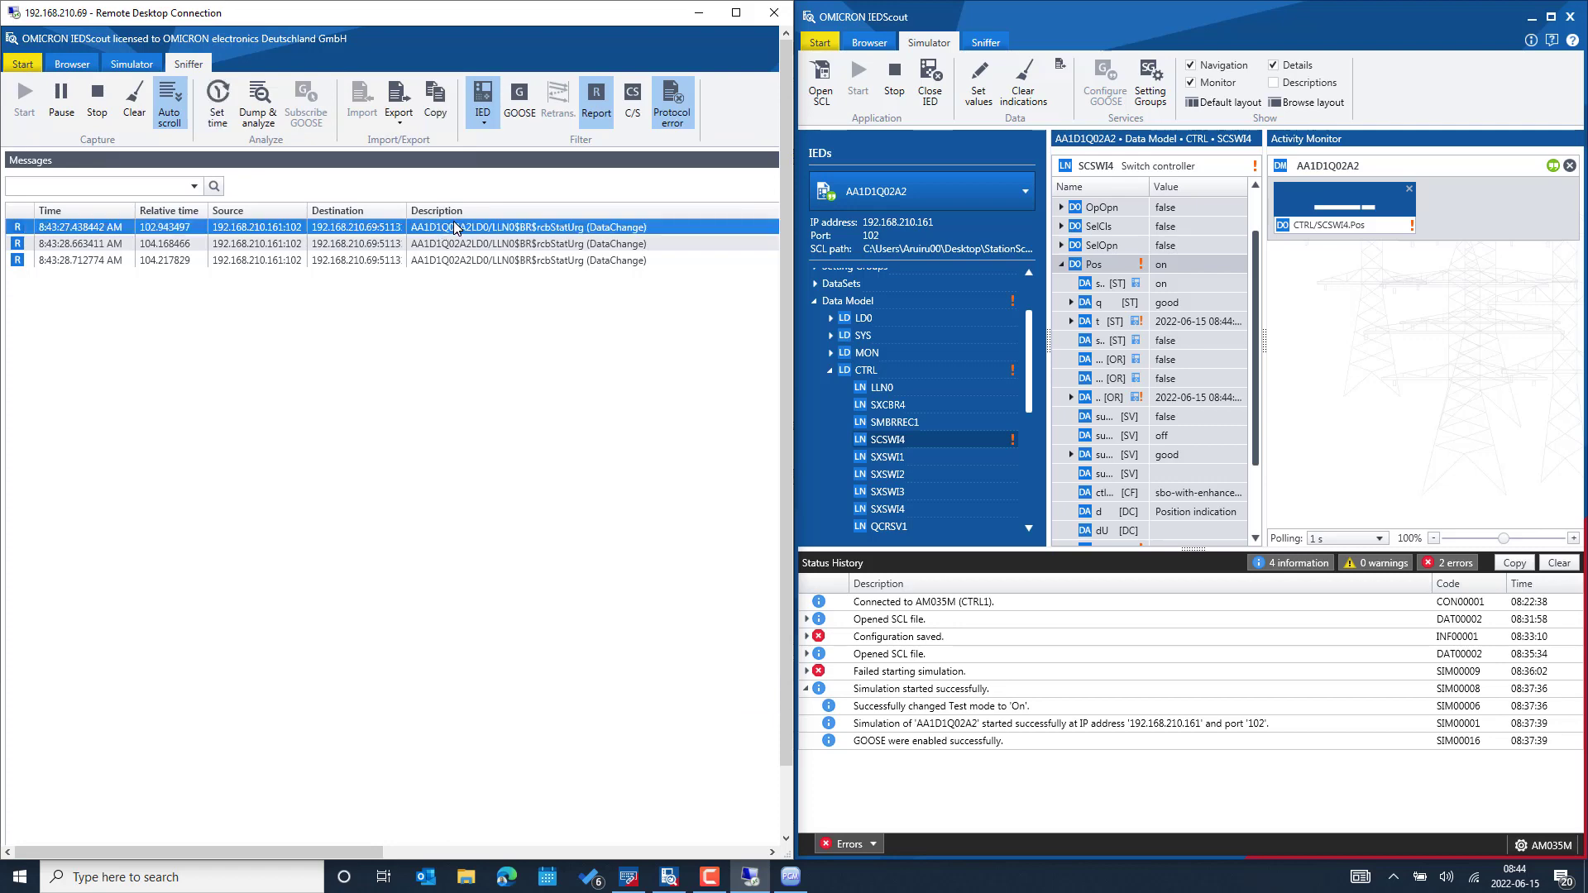
{"action": "left_click_drag", "start_coordinate": [436, 855], "coordinate": [738, 851]}
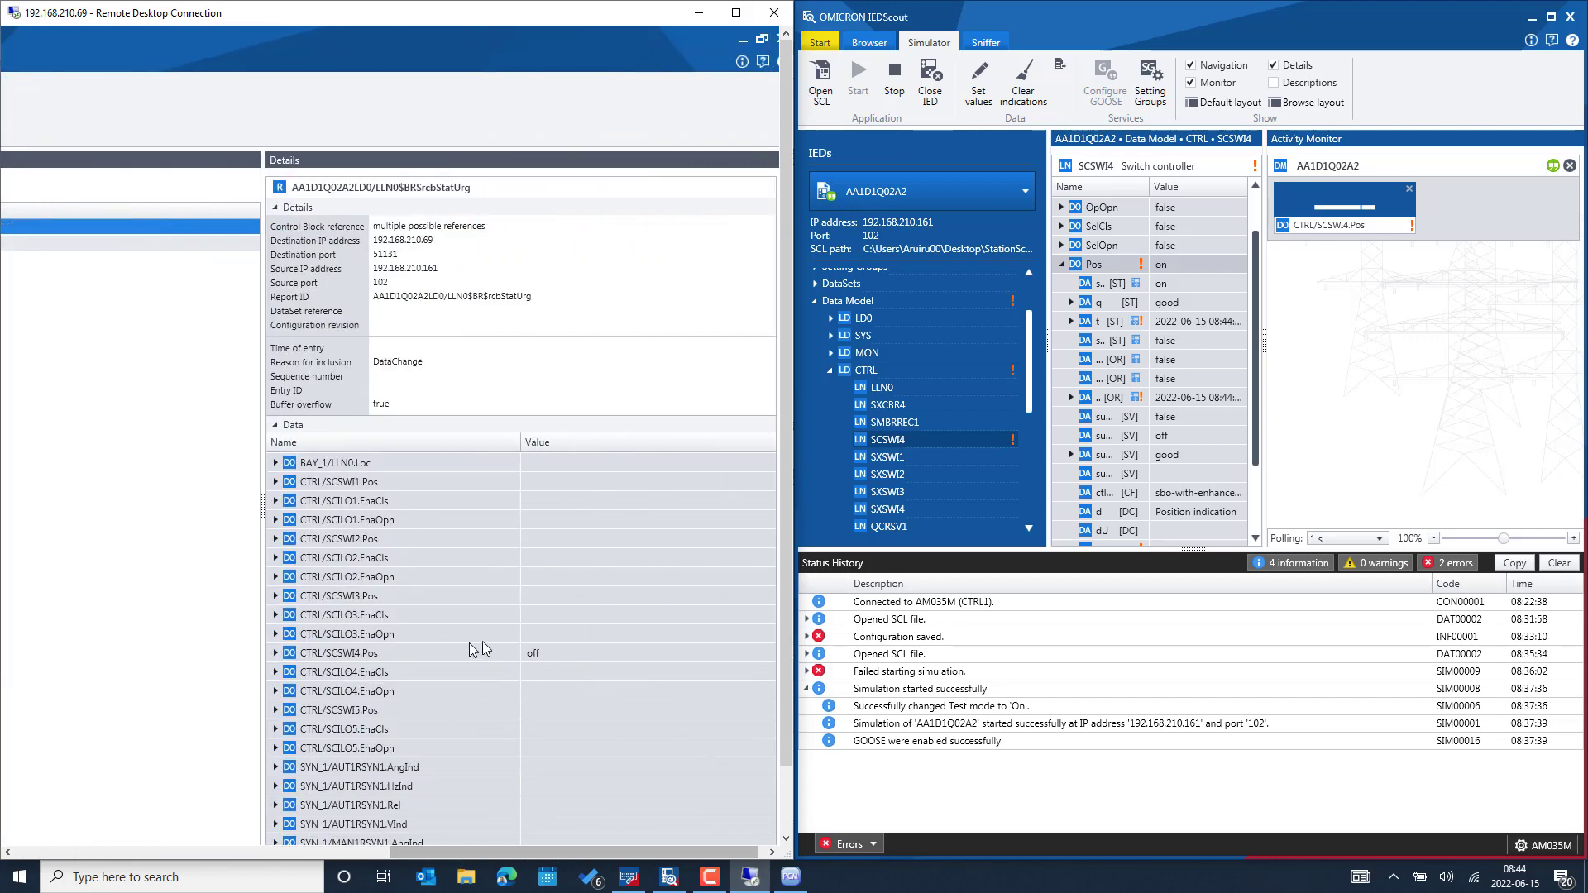
{"action": "left_click", "coordinate": [276, 653]}
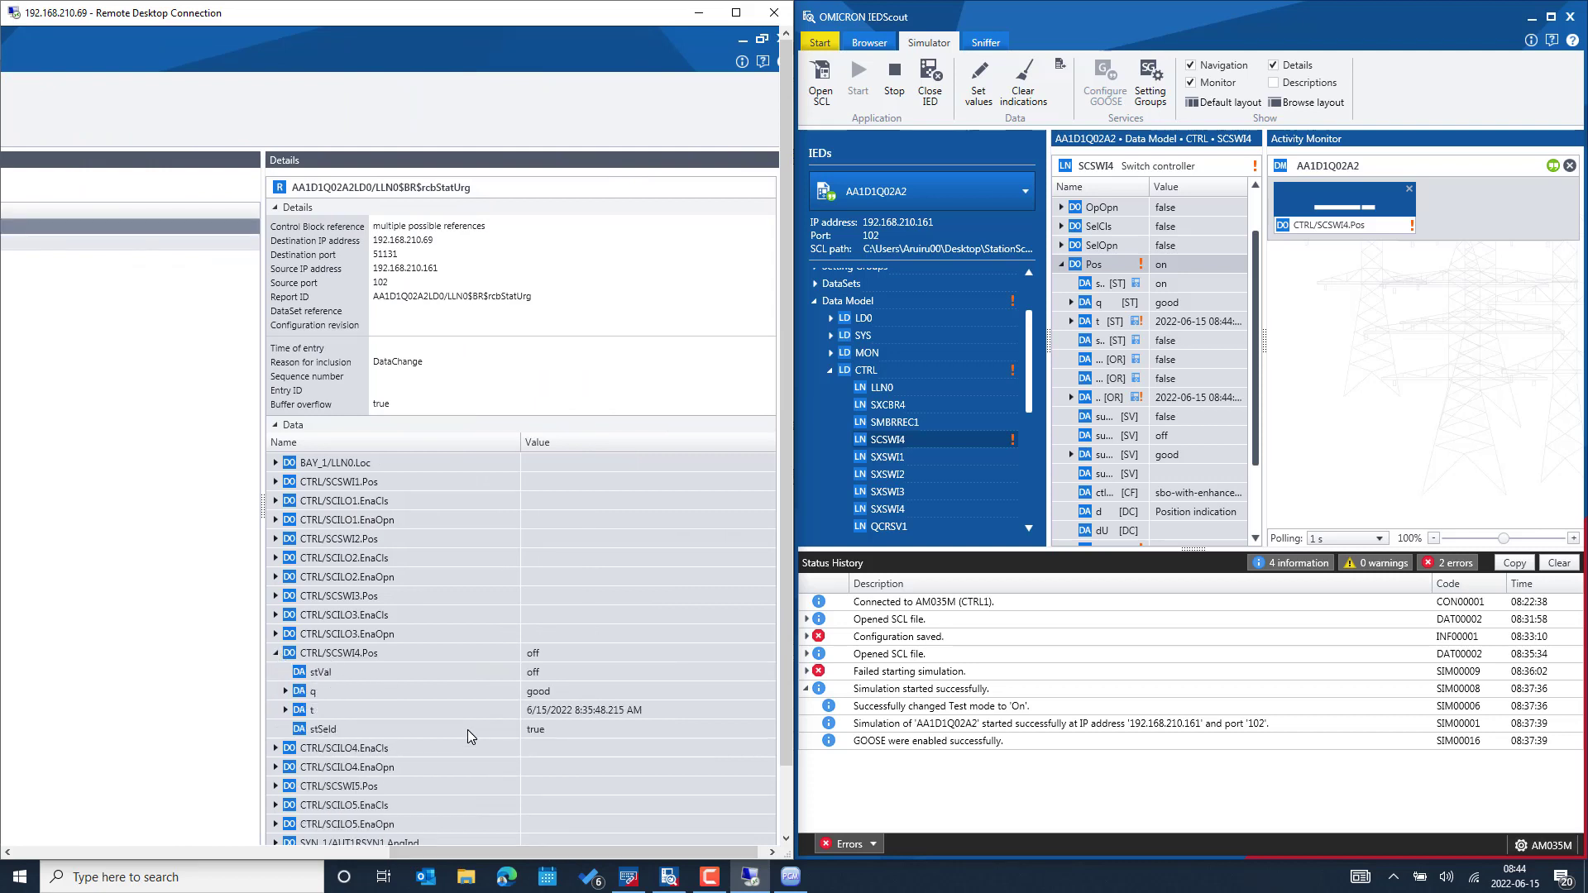
{"action": "left_click", "coordinate": [407, 731]}
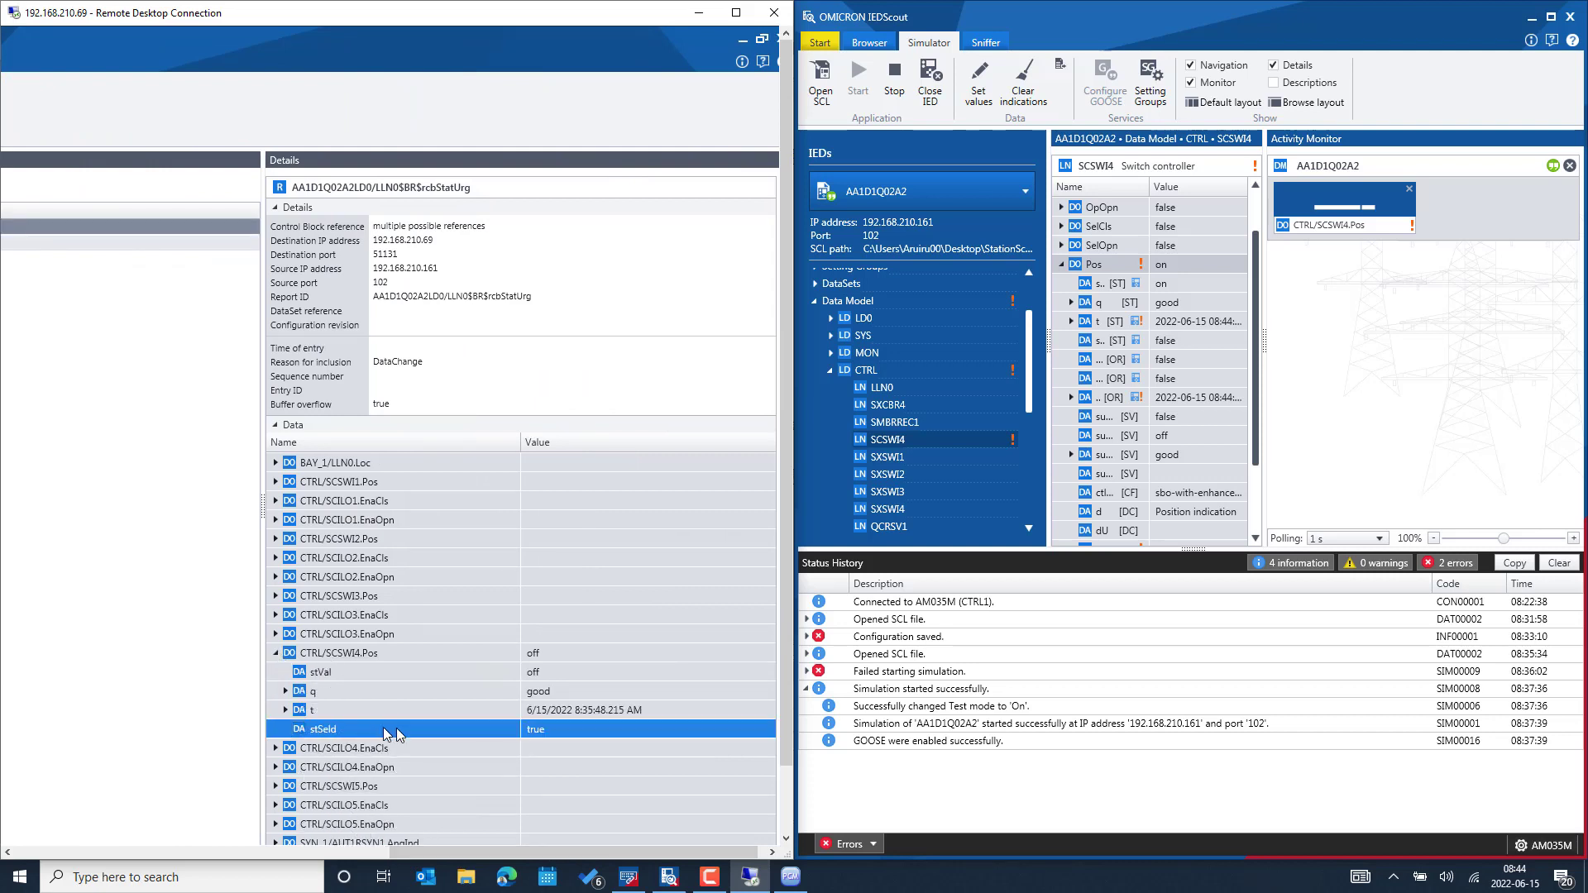
Open the second rcbStatUrg report message and inspect the attributes of CTRL/SCSWI4.Pos in its data.
{"action": "left_click_drag", "start_coordinate": [349, 854], "coordinate": [47, 850]}
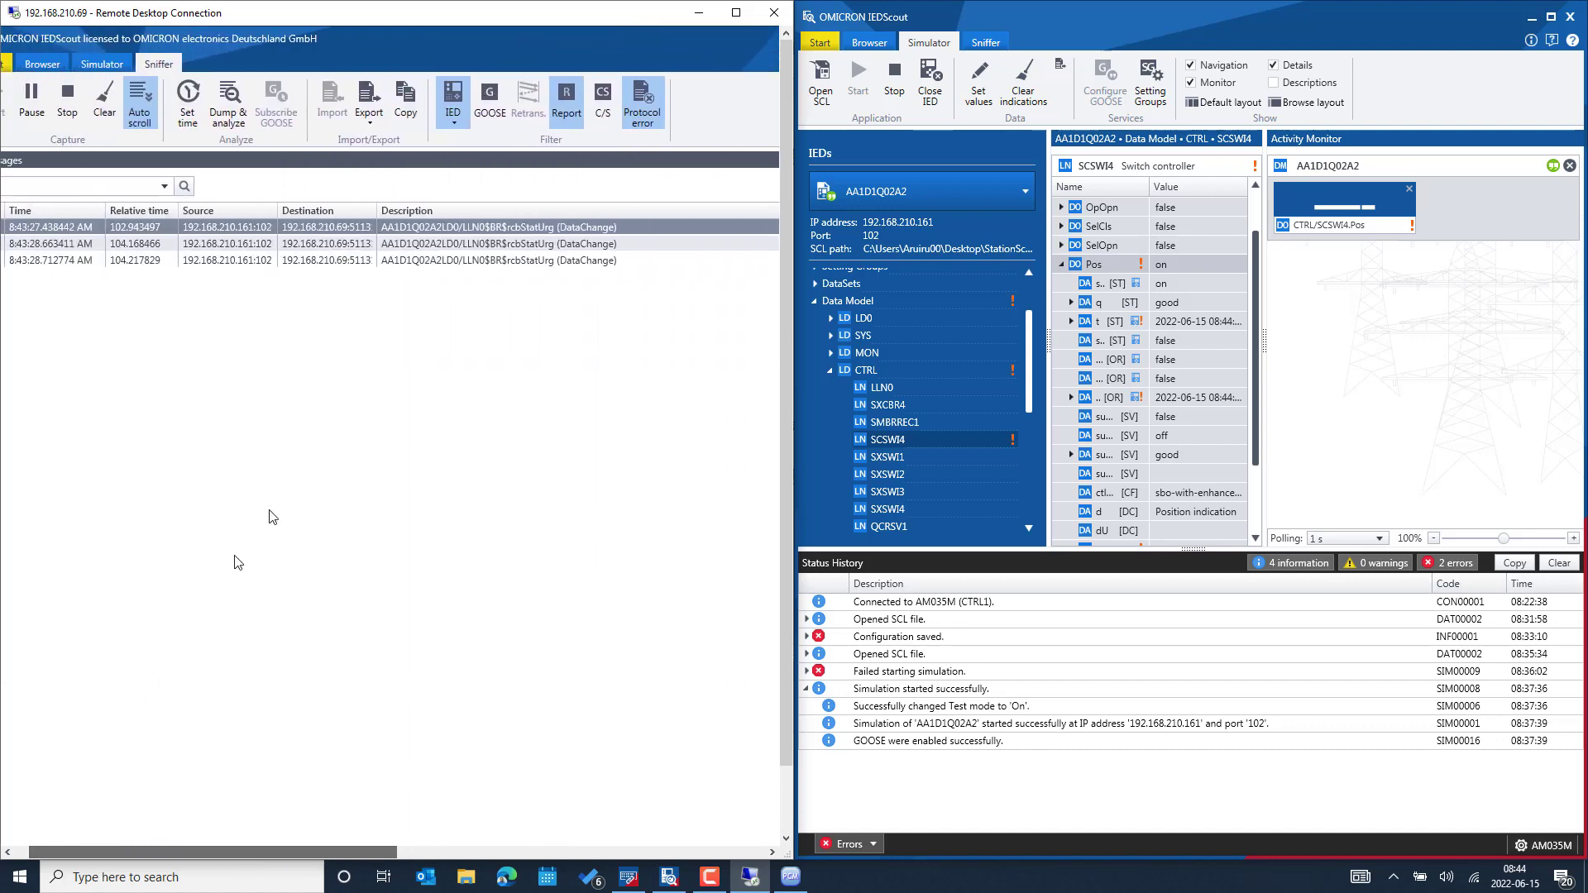
{"action": "left_click", "coordinate": [329, 246]}
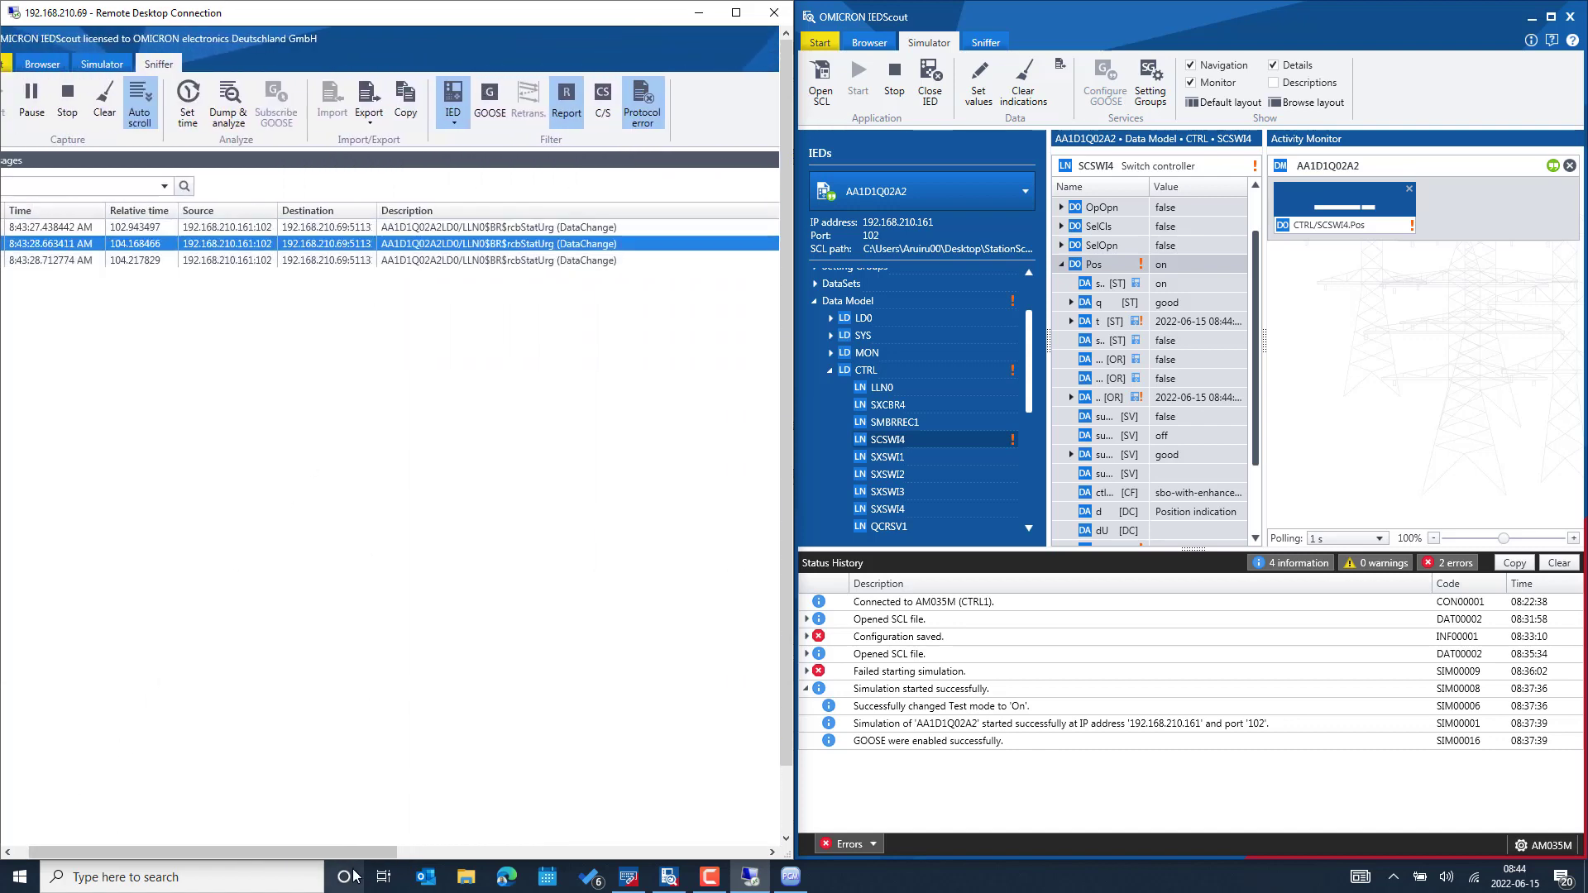
{"action": "left_click_drag", "start_coordinate": [348, 853], "coordinate": [639, 858]}
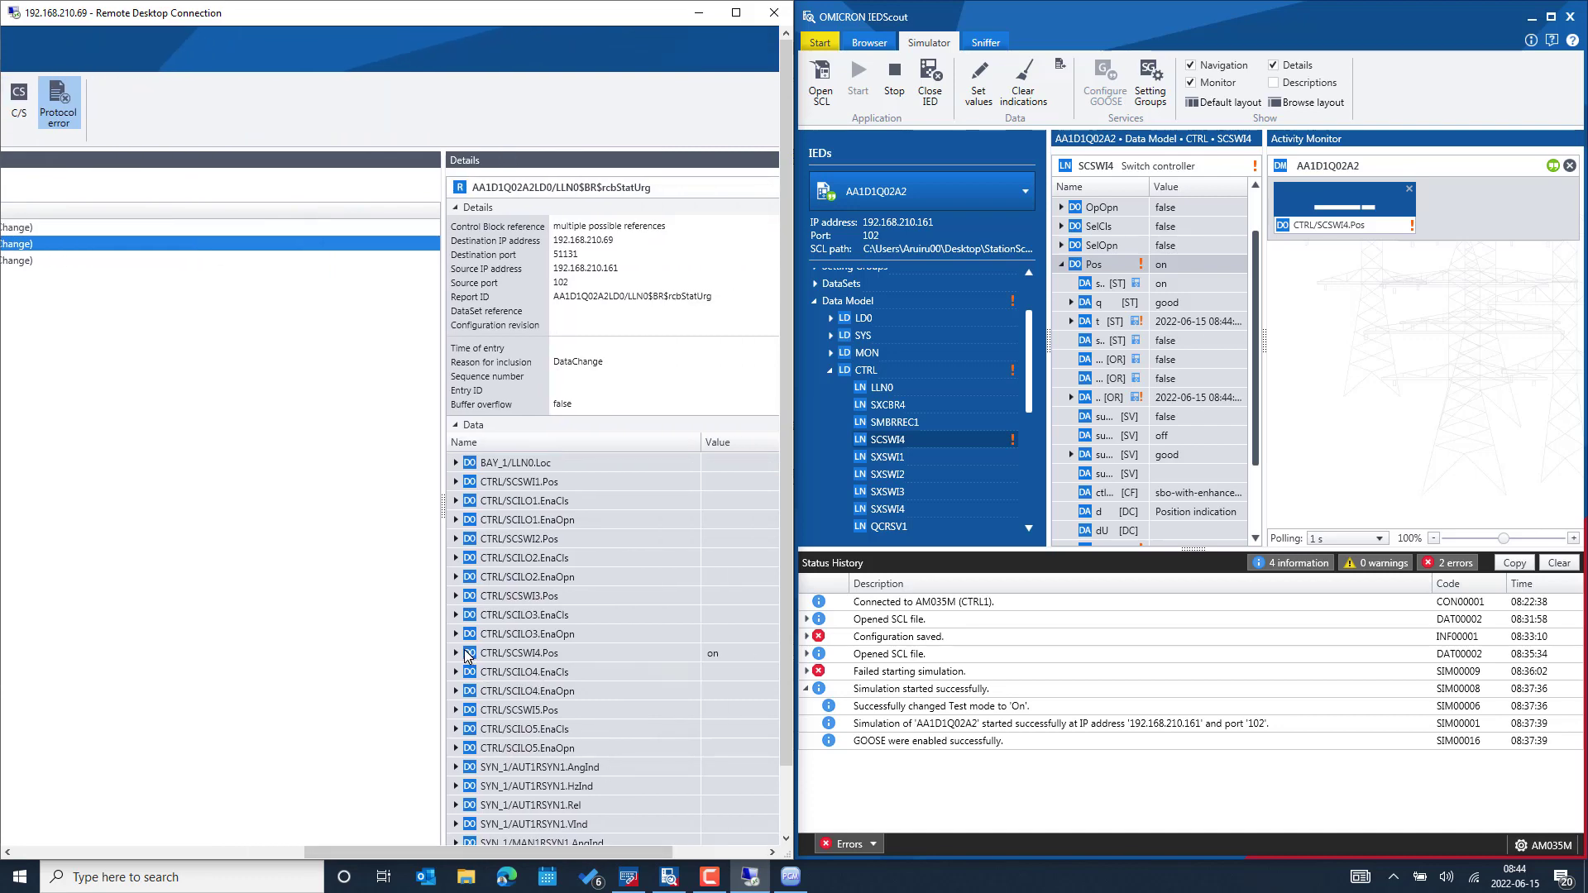
{"action": "left_click", "coordinate": [456, 654]}
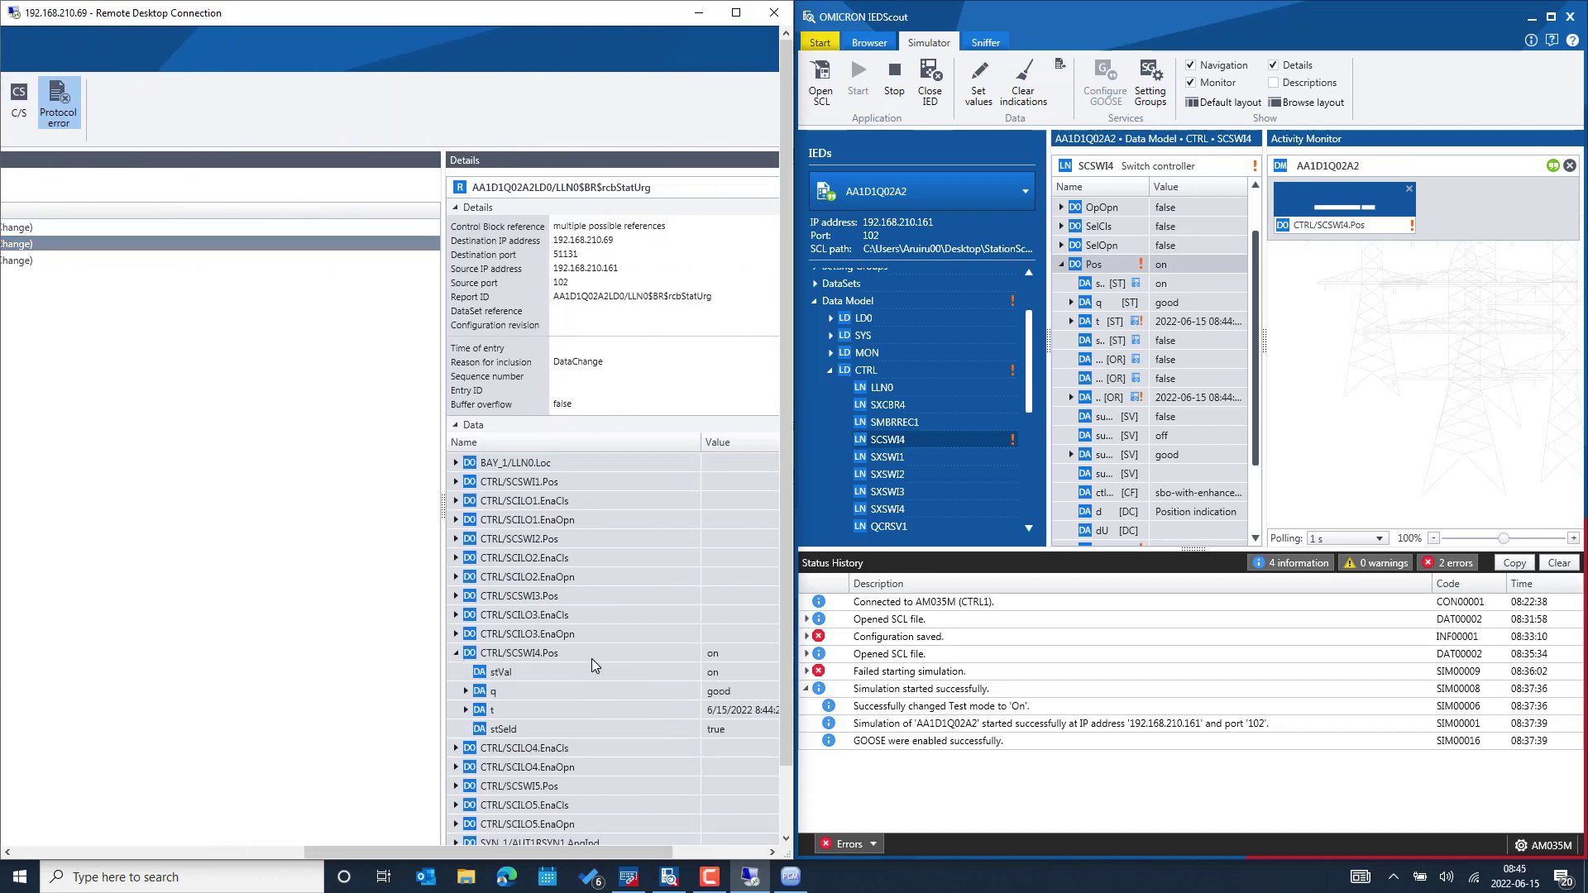
Open the third rcbStatUrg report message, expand CTRL/SCSWI4.Pos and check its stSeld attribute.
{"action": "left_click_drag", "start_coordinate": [459, 853], "coordinate": [169, 853]}
{"action": "left_click", "coordinate": [372, 261]}
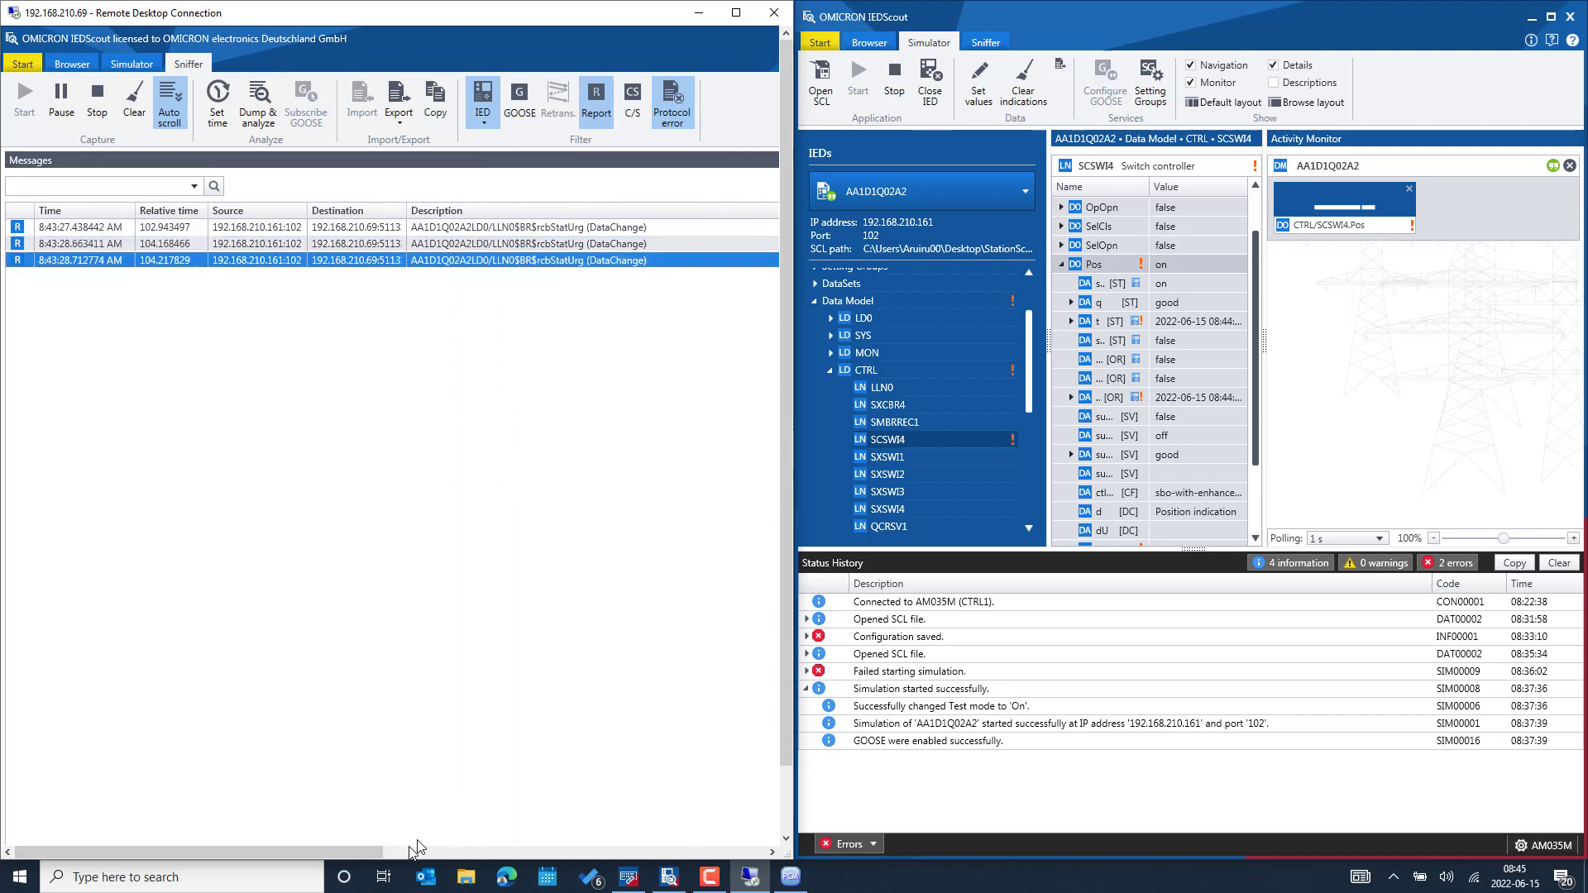
{"action": "left_click_drag", "start_coordinate": [372, 851], "coordinate": [629, 852]}
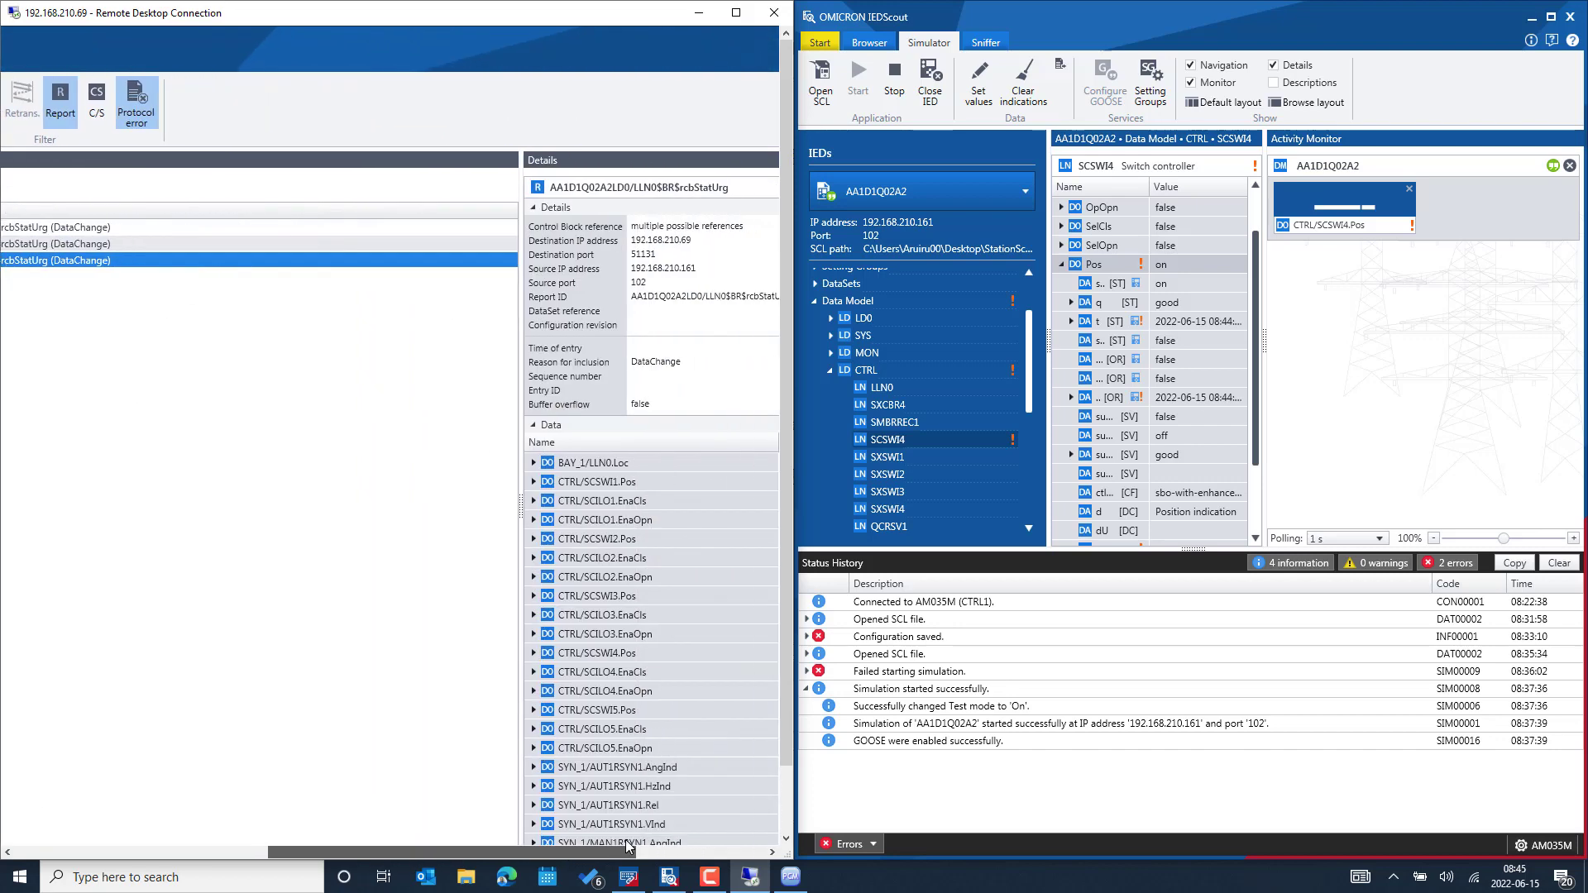
{"action": "left_click_drag", "start_coordinate": [463, 851], "coordinate": [538, 851]}
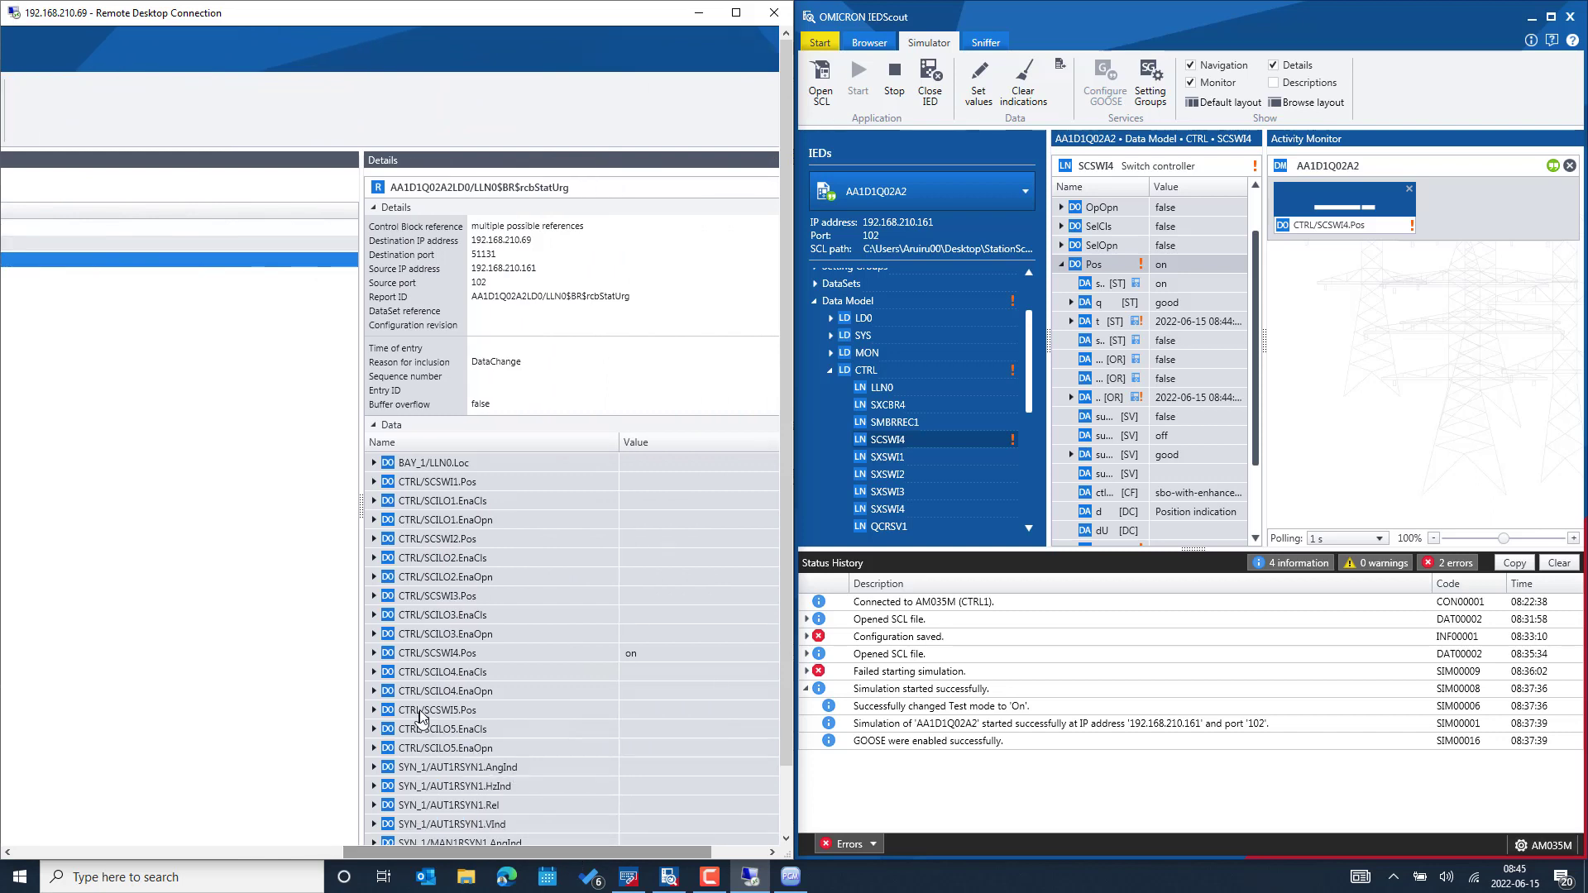
{"action": "left_click", "coordinate": [374, 653]}
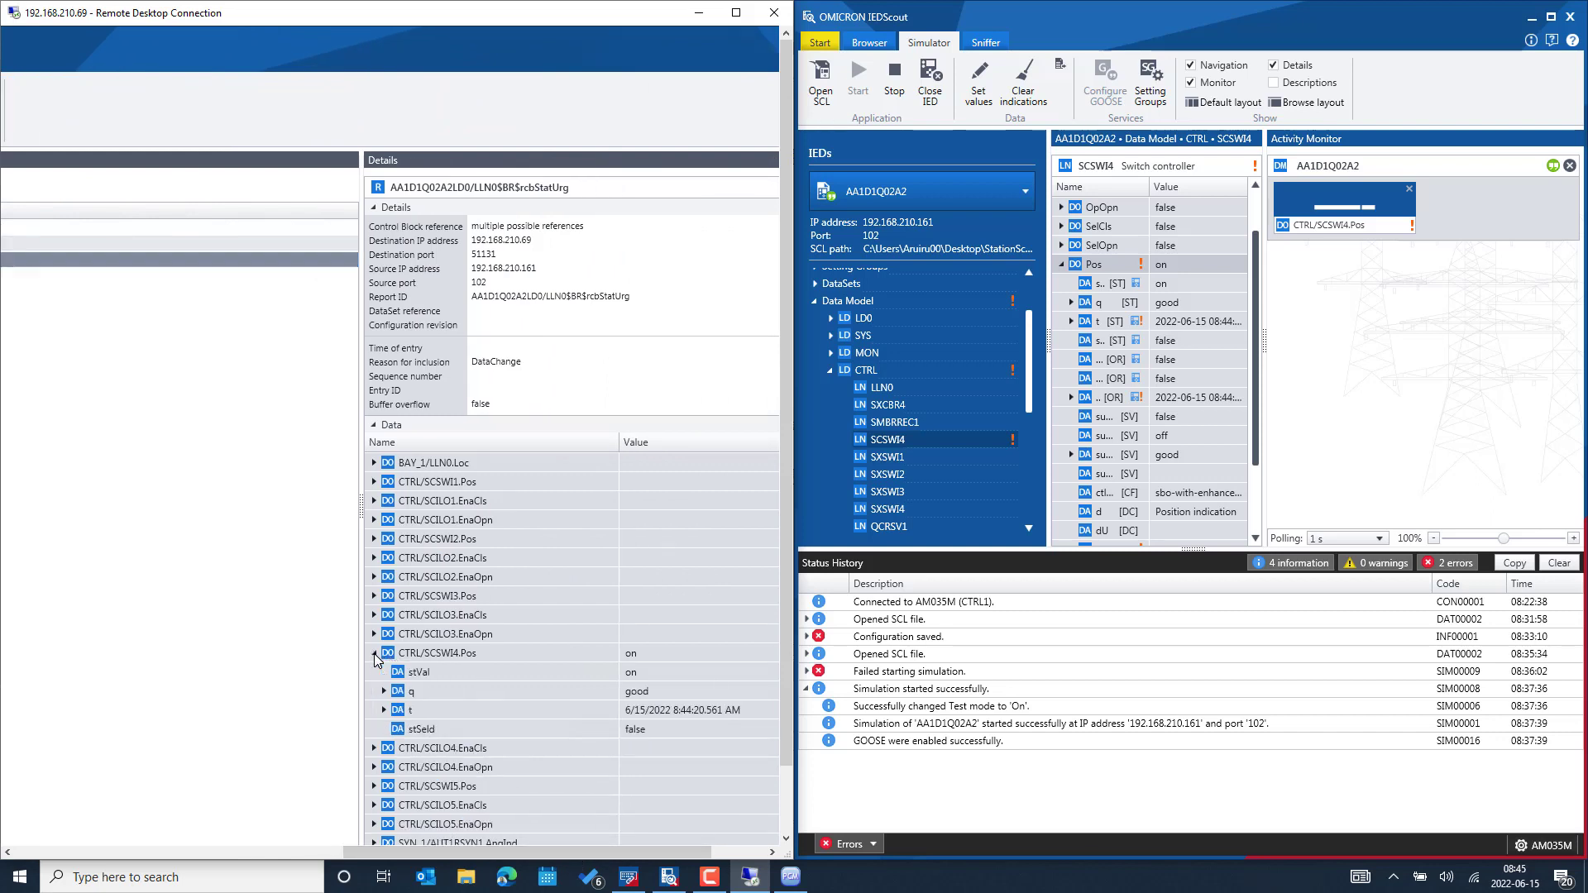
{"action": "left_click", "coordinate": [542, 729]}
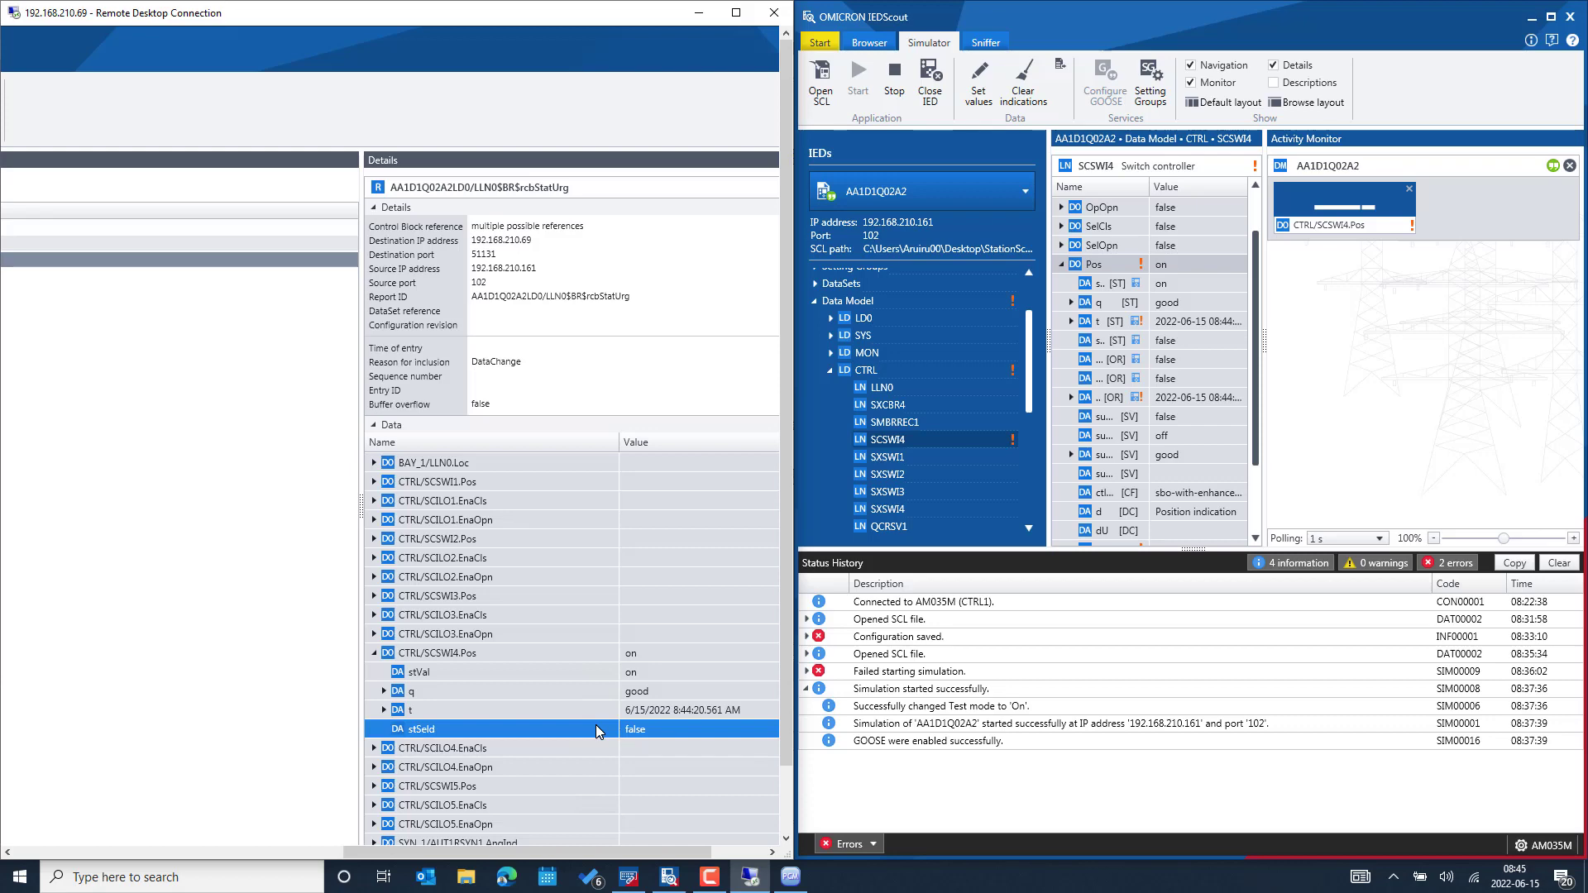
View the Sniffer's export options for captured messages and return to CTRL/SCSWI4 in the remote Browser.
{"action": "left_click_drag", "start_coordinate": [374, 852], "coordinate": [37, 836]}
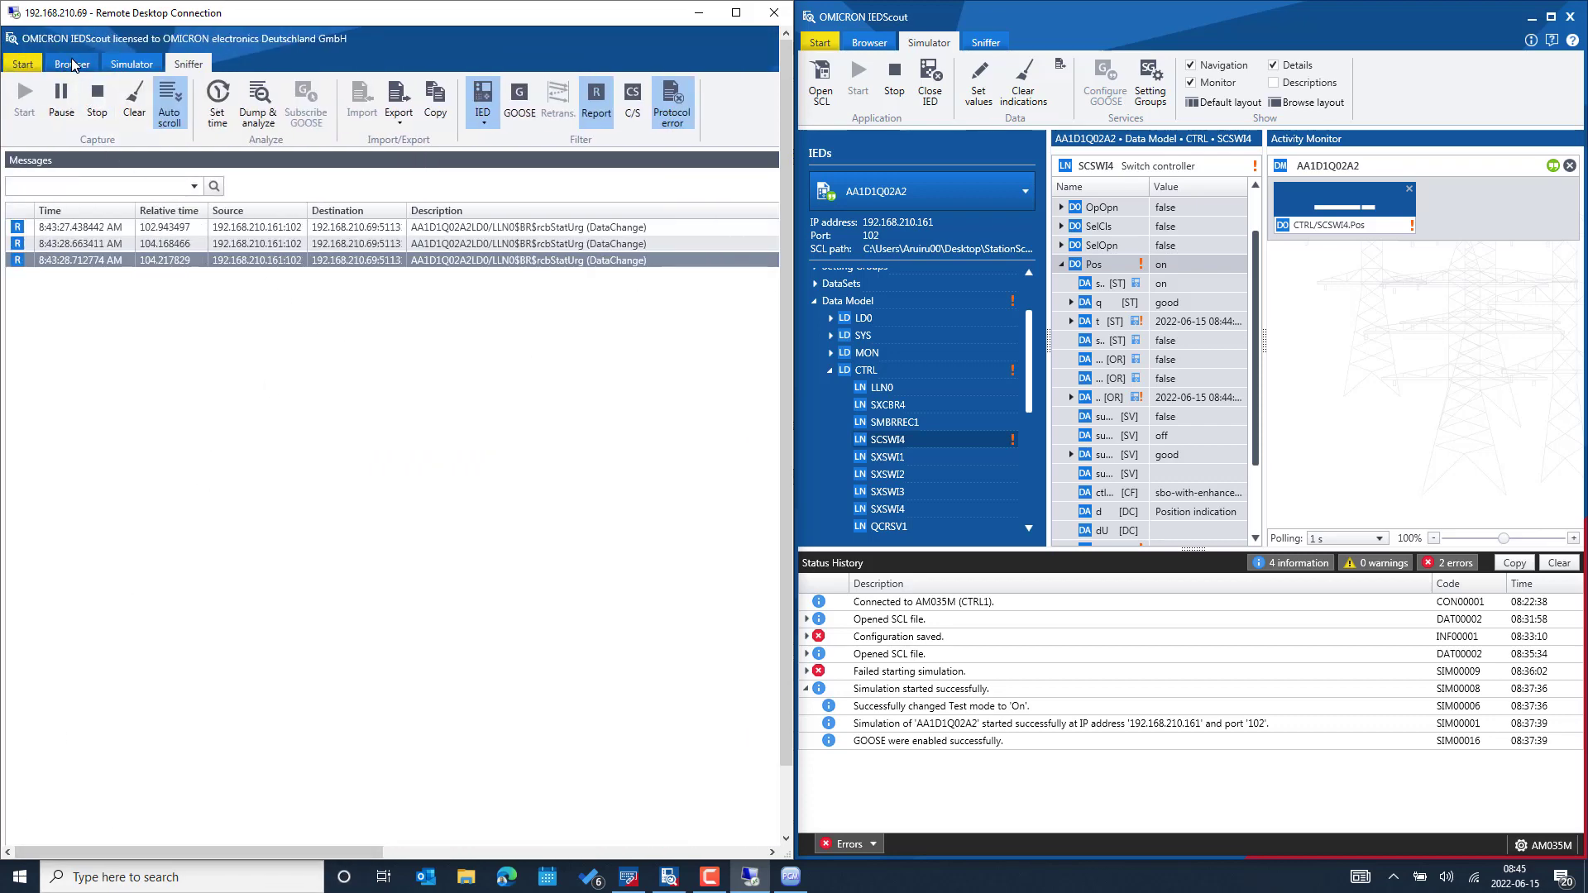
{"action": "left_click", "coordinate": [400, 114]}
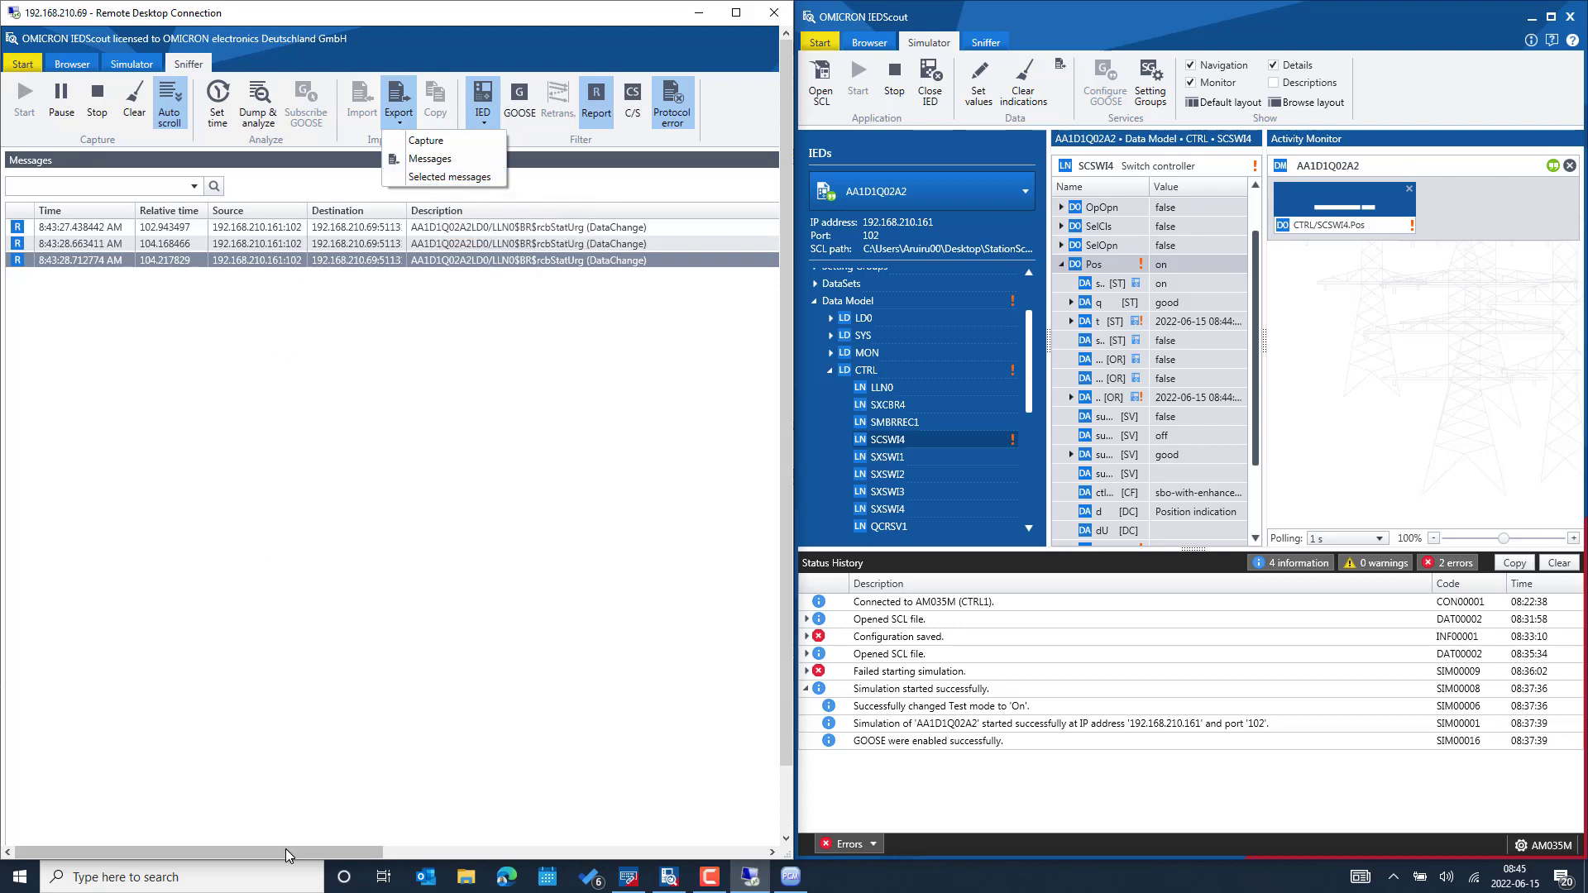
{"action": "left_click", "coordinate": [73, 64]}
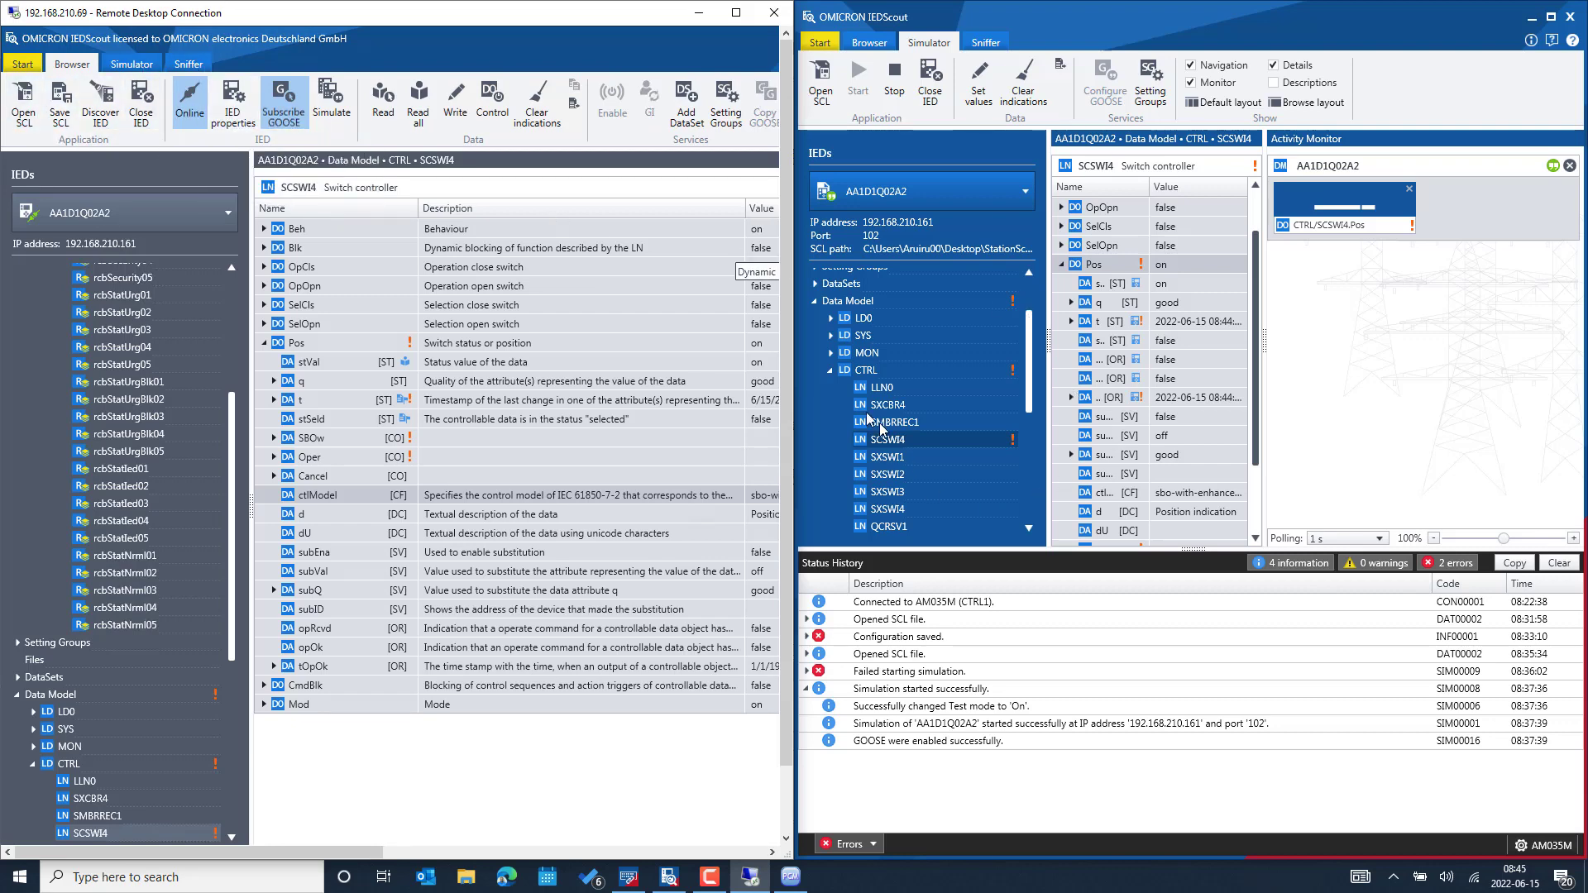
Place the local IEDScout beside the PCM600 project SCADA_Setup and hide PCM600's Object Properties.
{"action": "left_click_drag", "start_coordinate": [1271, 18], "coordinate": [3, 33]}
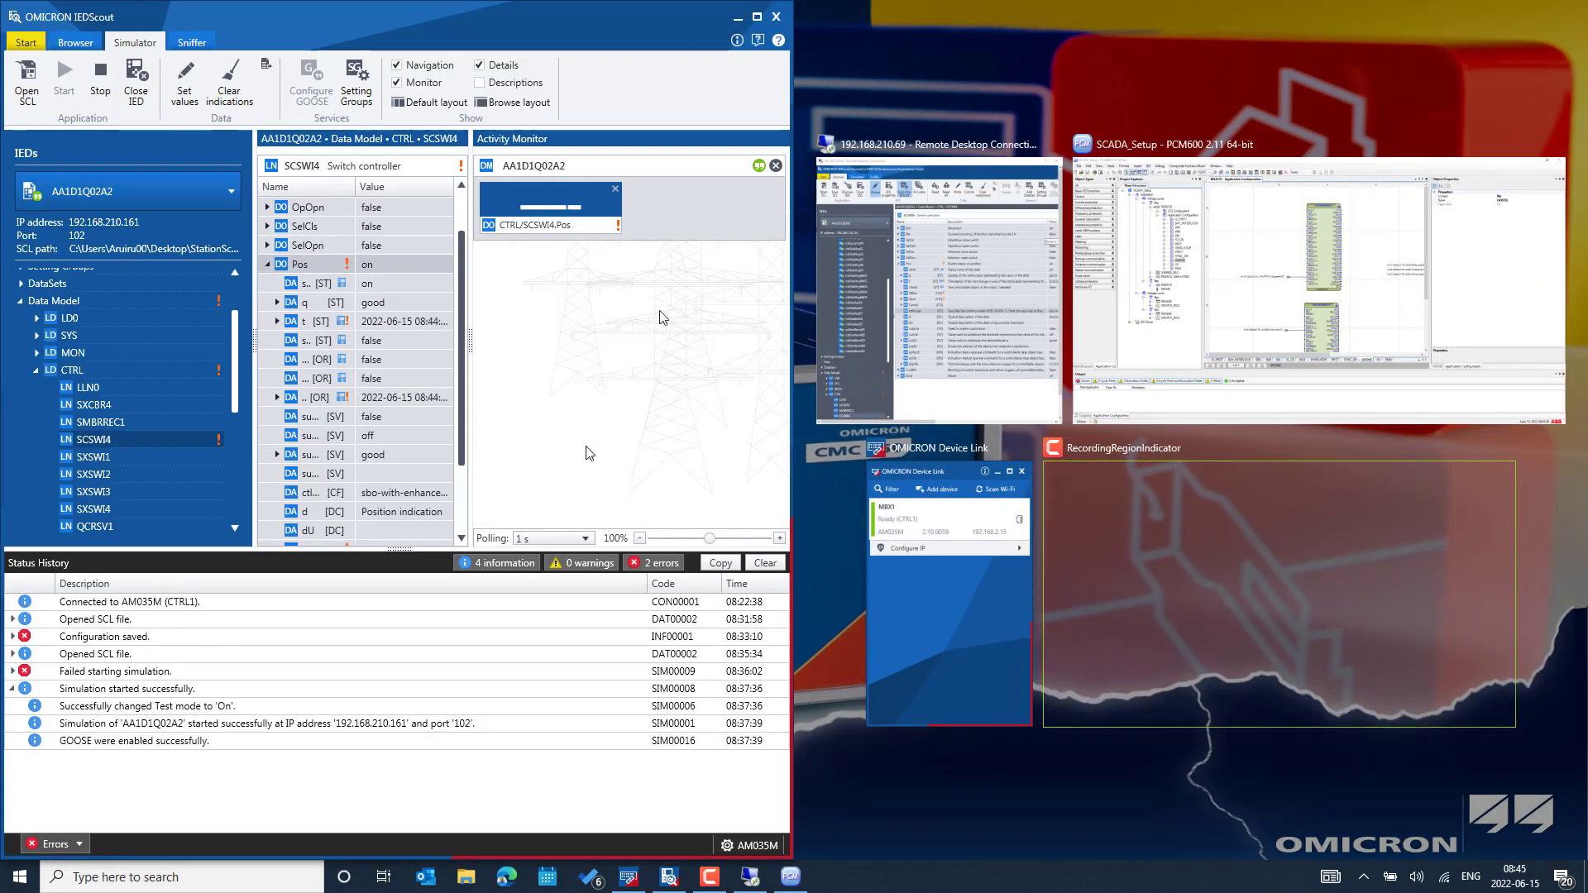
{"action": "left_click", "coordinate": [1159, 315]}
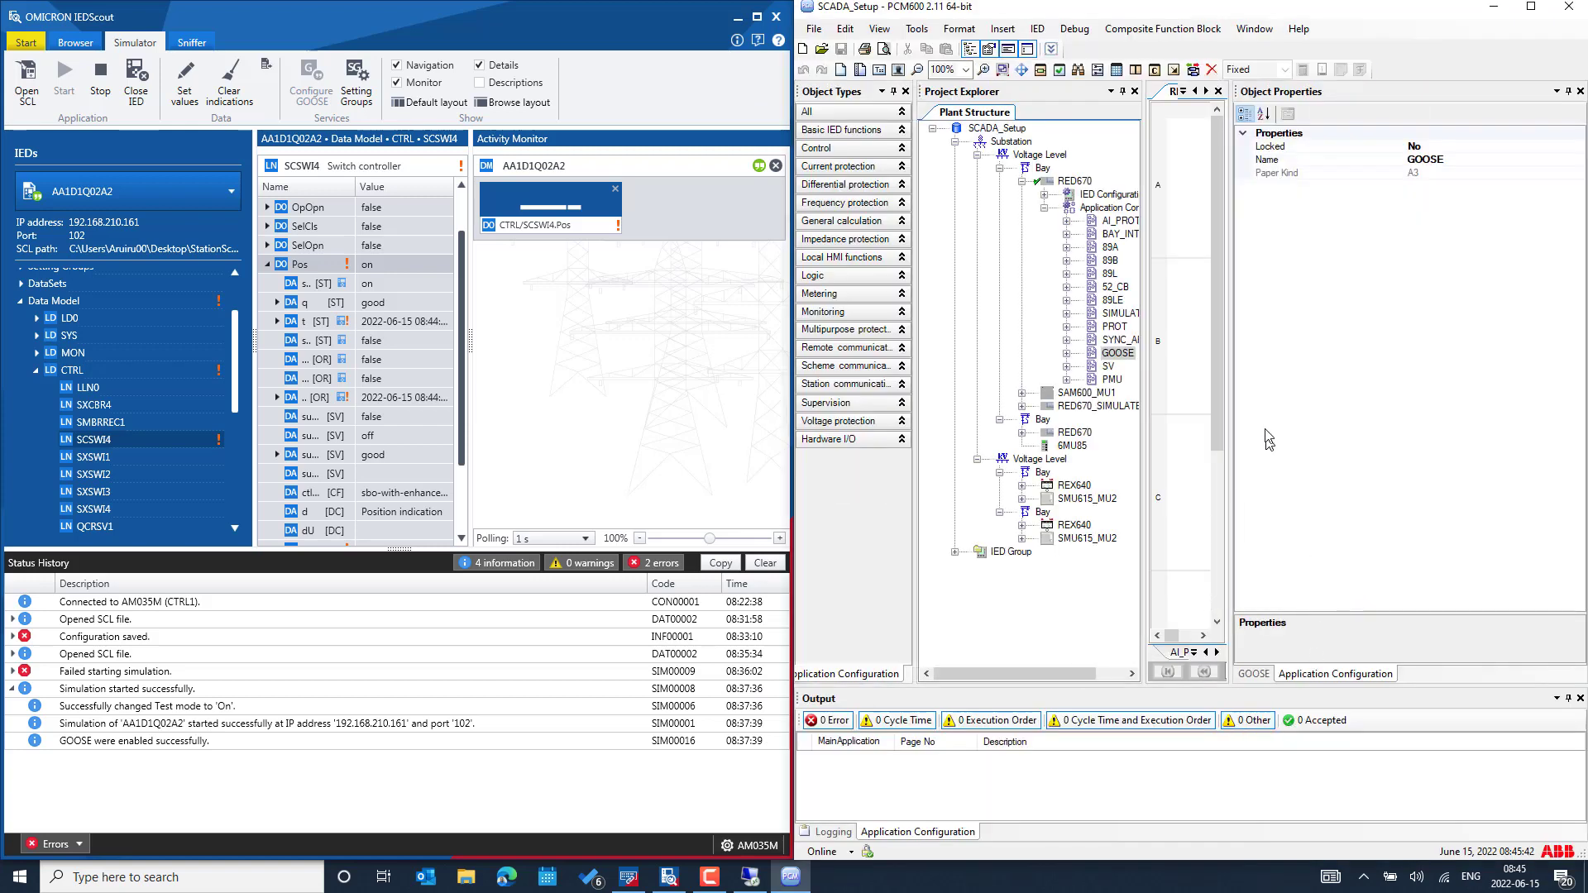
{"action": "left_click", "coordinate": [879, 29]}
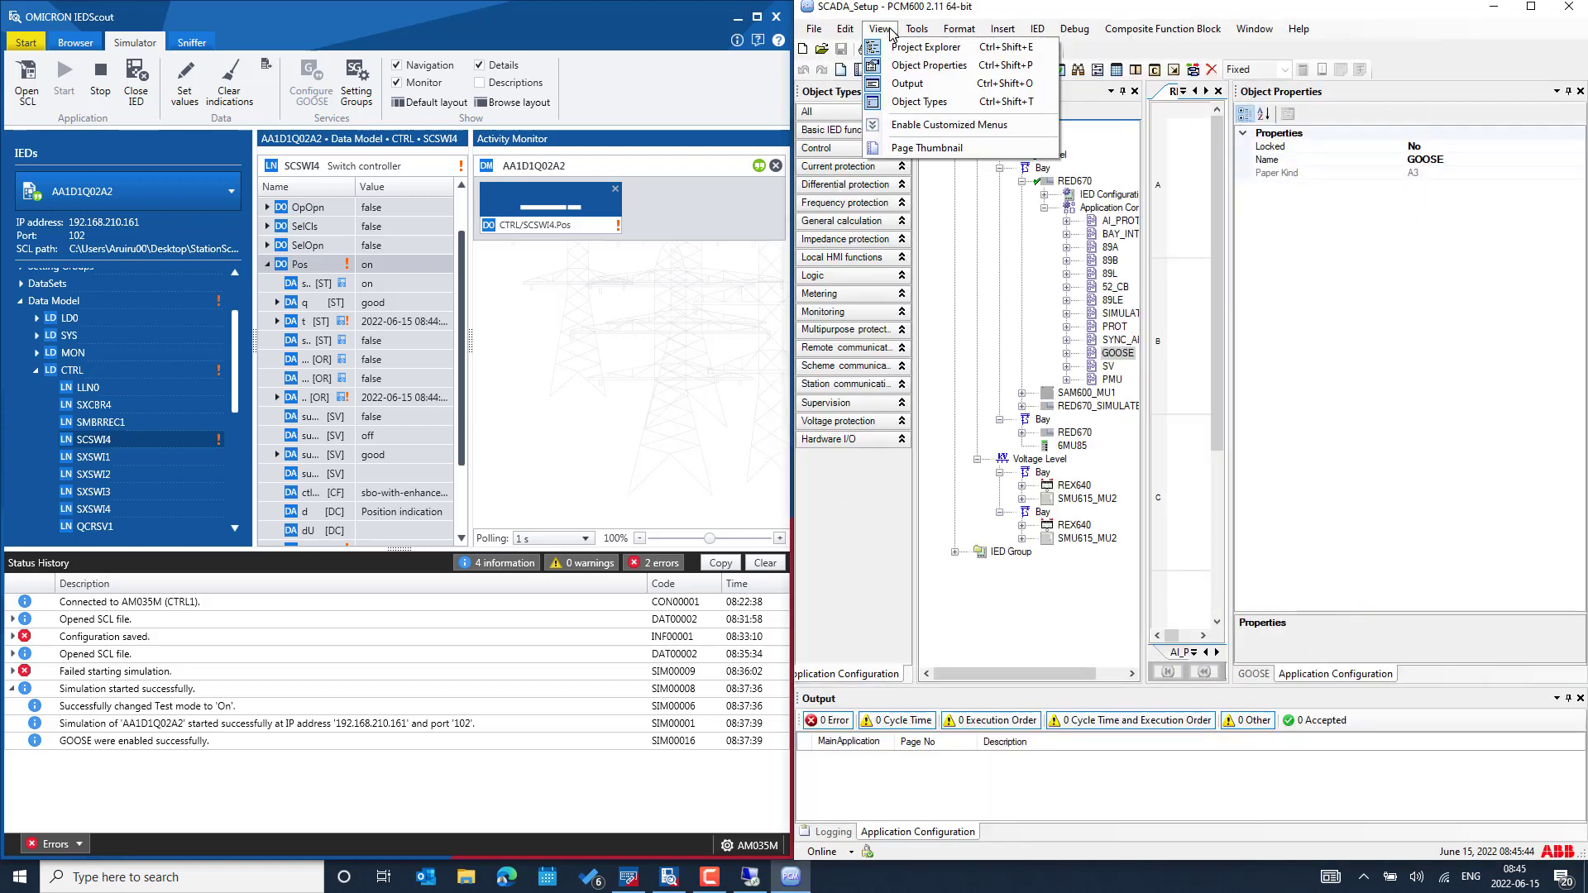
{"action": "left_click", "coordinate": [942, 66]}
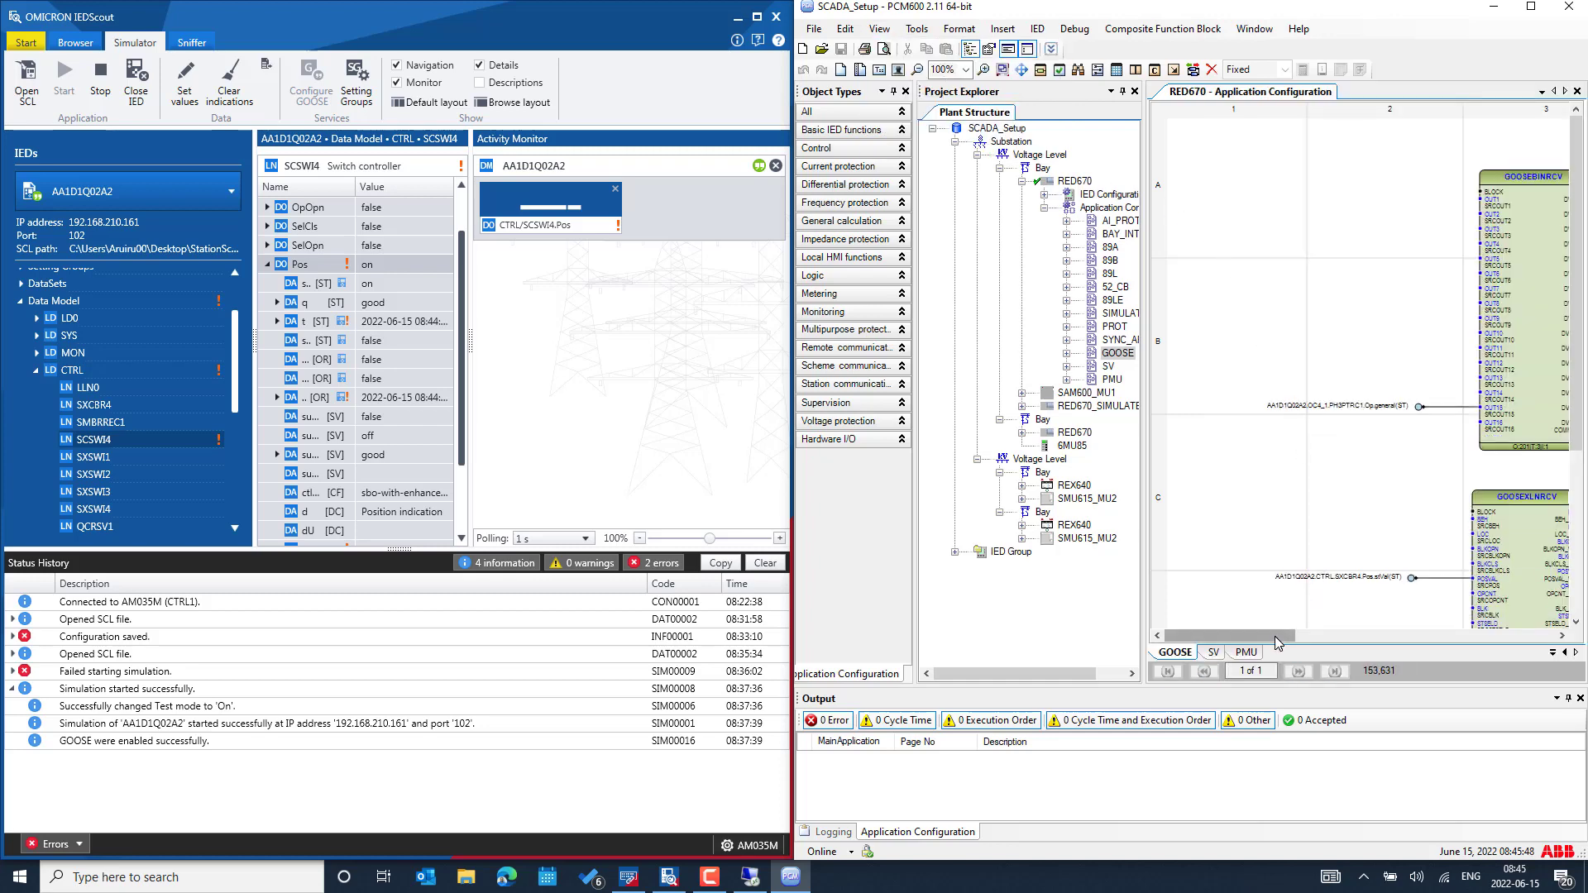
Show the live signal values in RED670's GOOSE application configuration, with the GOOSEXLNRCV block and its SXCBR4.Pos input in view.
{"action": "left_click_drag", "start_coordinate": [1277, 639], "coordinate": [1368, 637]}
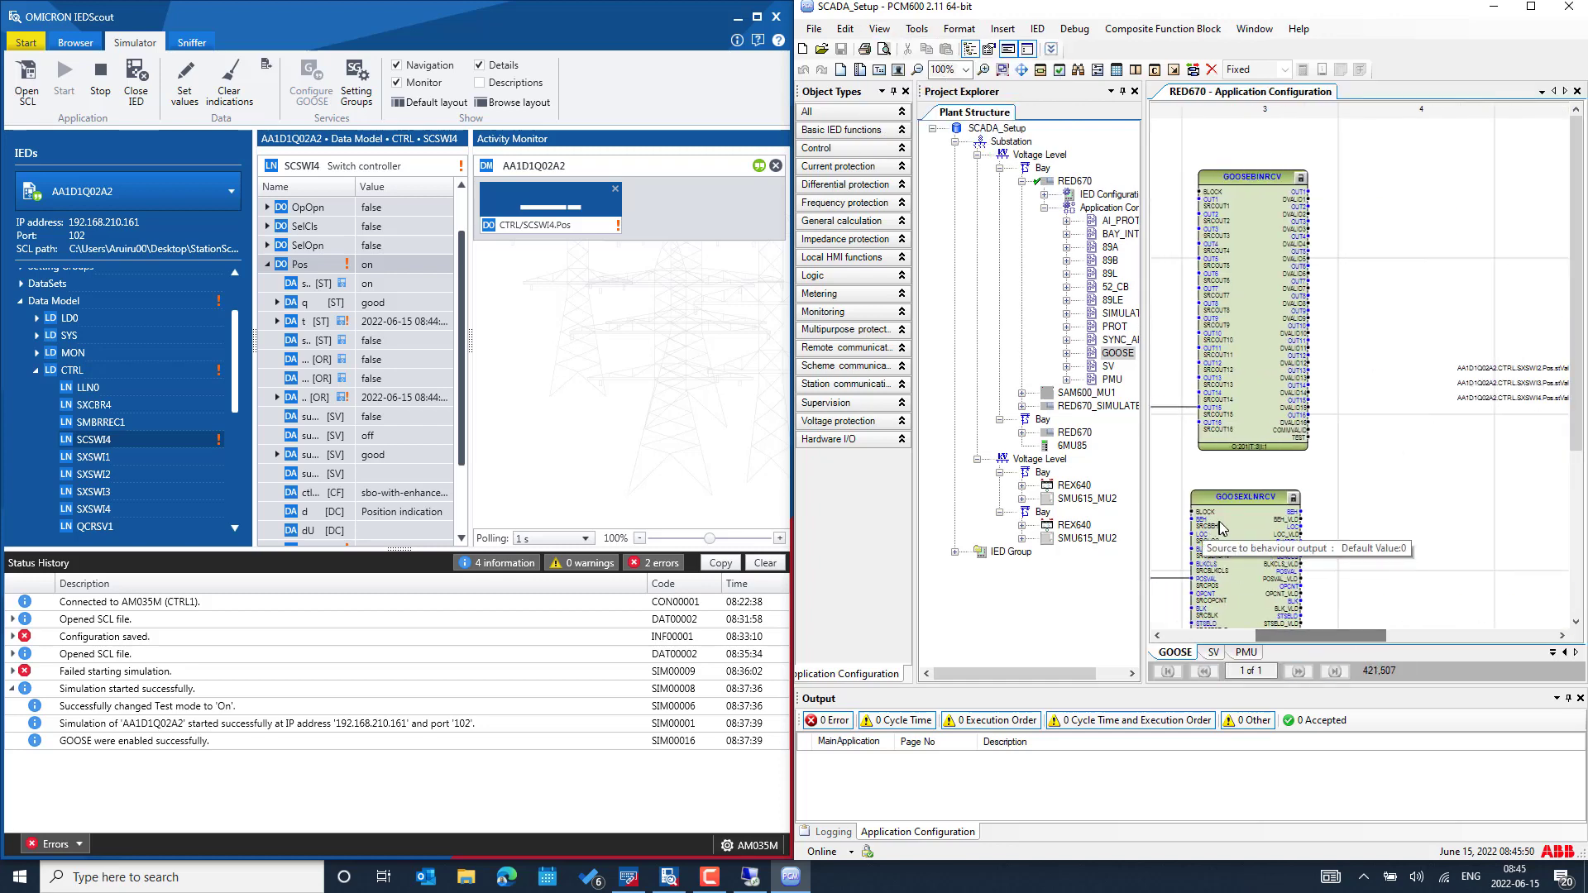
{"action": "scroll", "coordinate": [1353, 627], "scroll_direction": "down", "scroll_amount": 3}
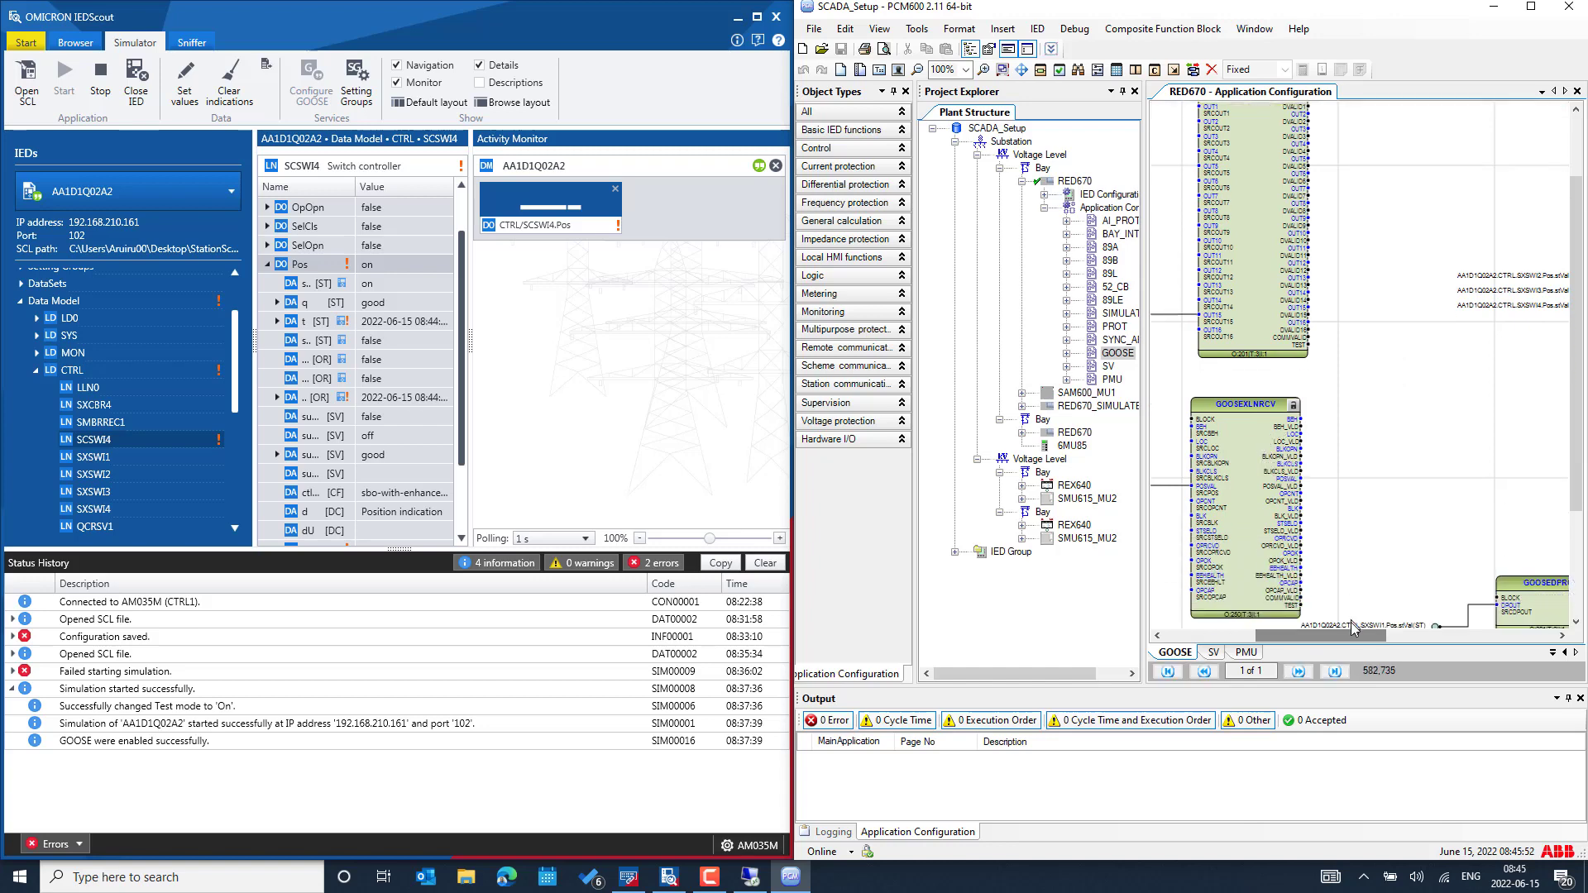
{"action": "scroll", "coordinate": [1353, 638], "scroll_direction": "left", "scroll_amount": 3}
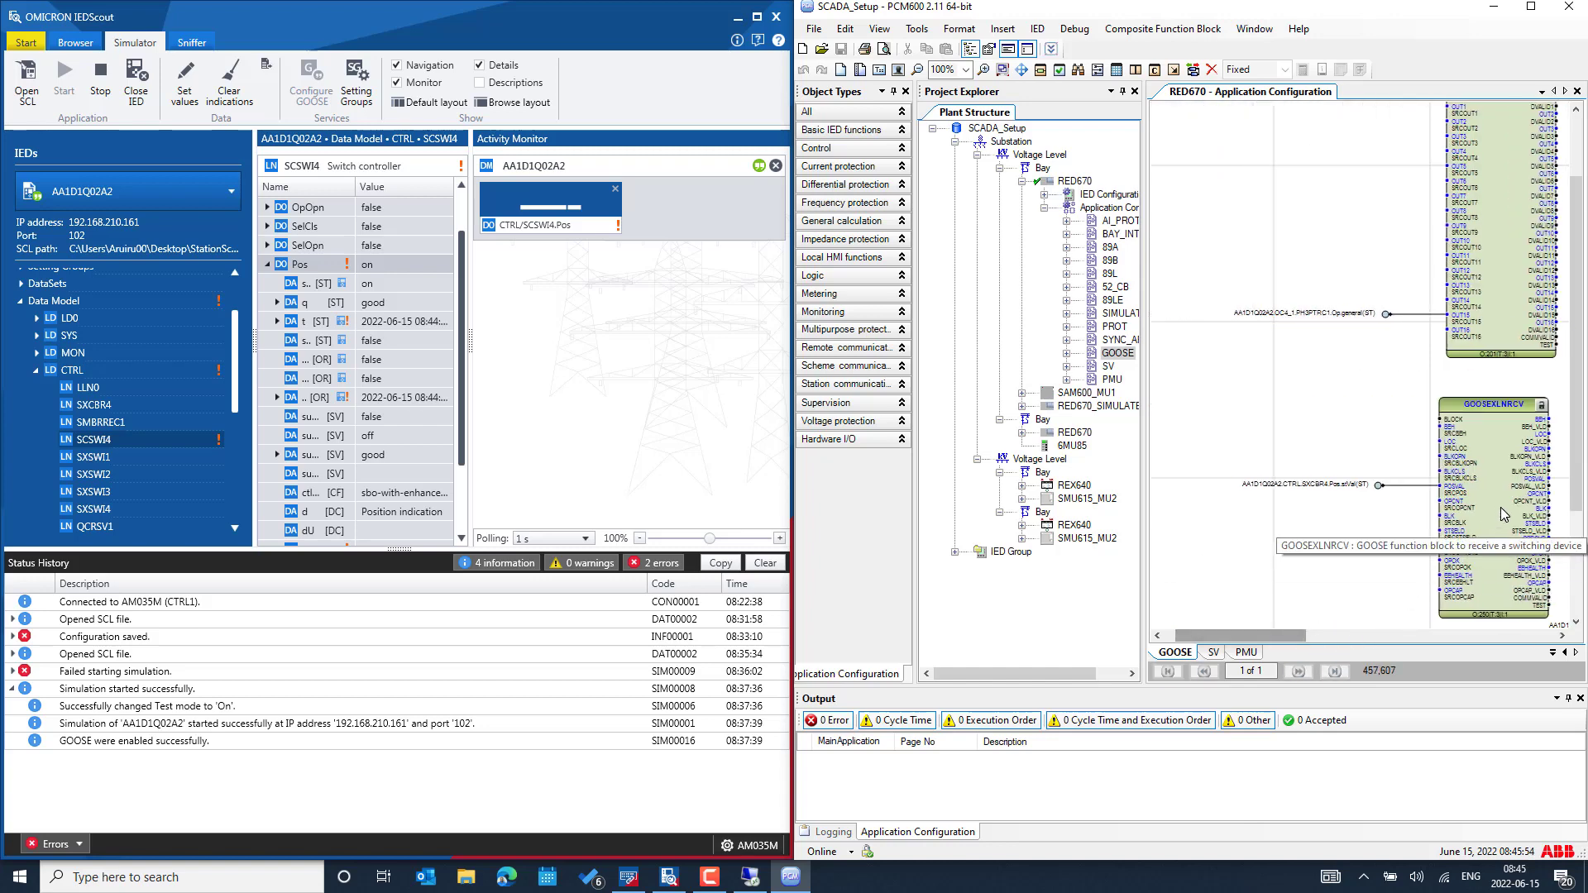
{"action": "double_click", "coordinate": [1117, 353]}
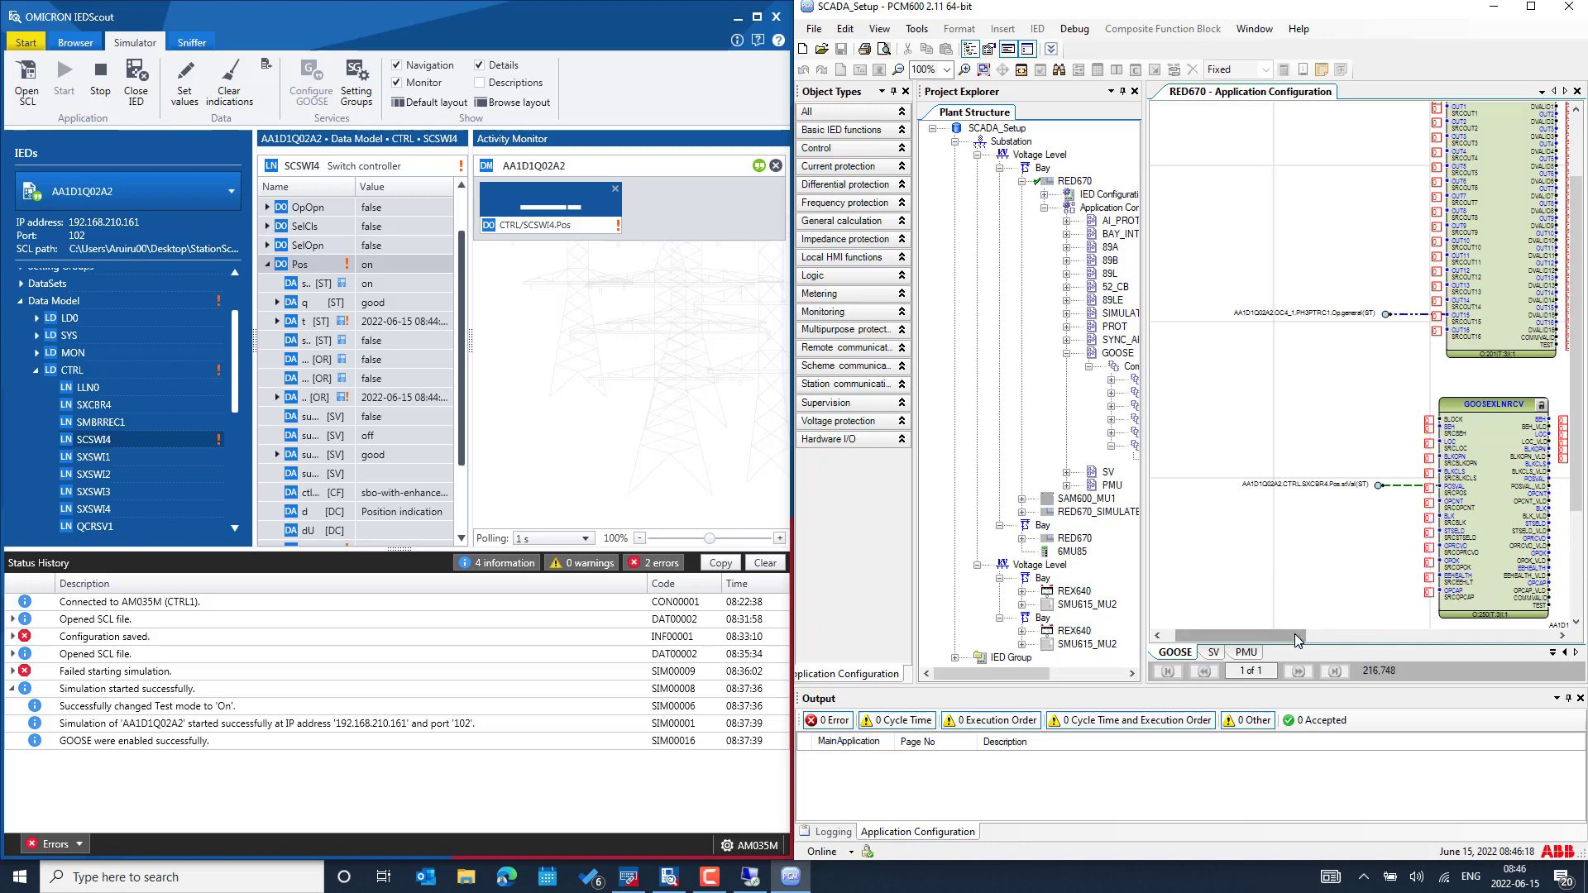
{"action": "left_click_drag", "start_coordinate": [1301, 639], "coordinate": [1328, 637]}
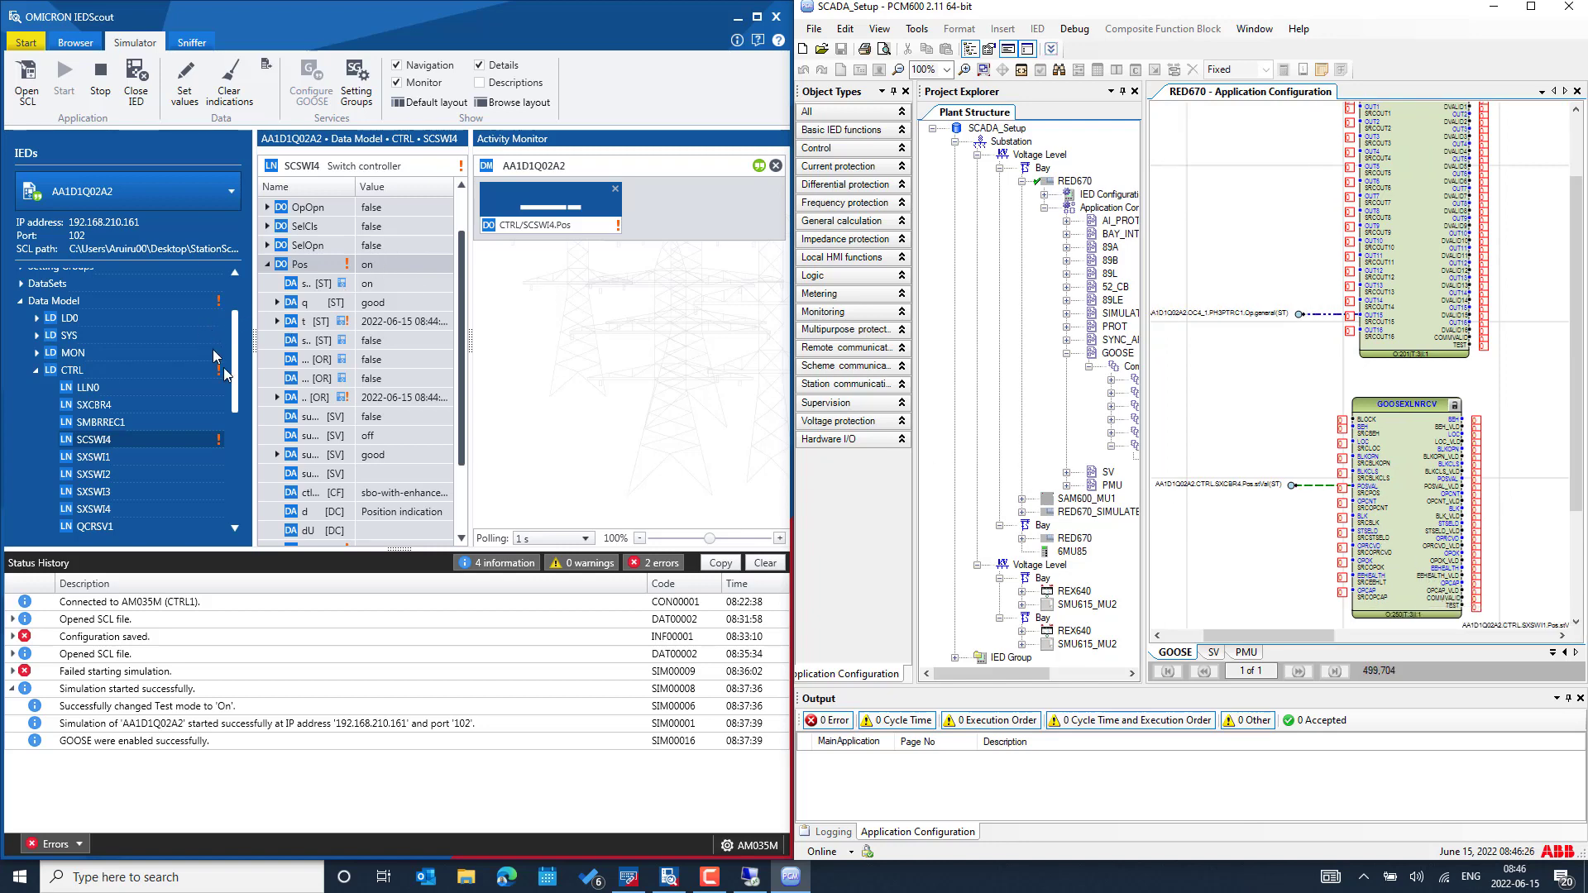
Select the GOOSE control block LLN0.gcbDPS in the local IEDScout Simulator and open its GOOSE configuration settings.
{"action": "scroll", "coordinate": [136, 322], "scroll_direction": "up", "scroll_amount": 2}
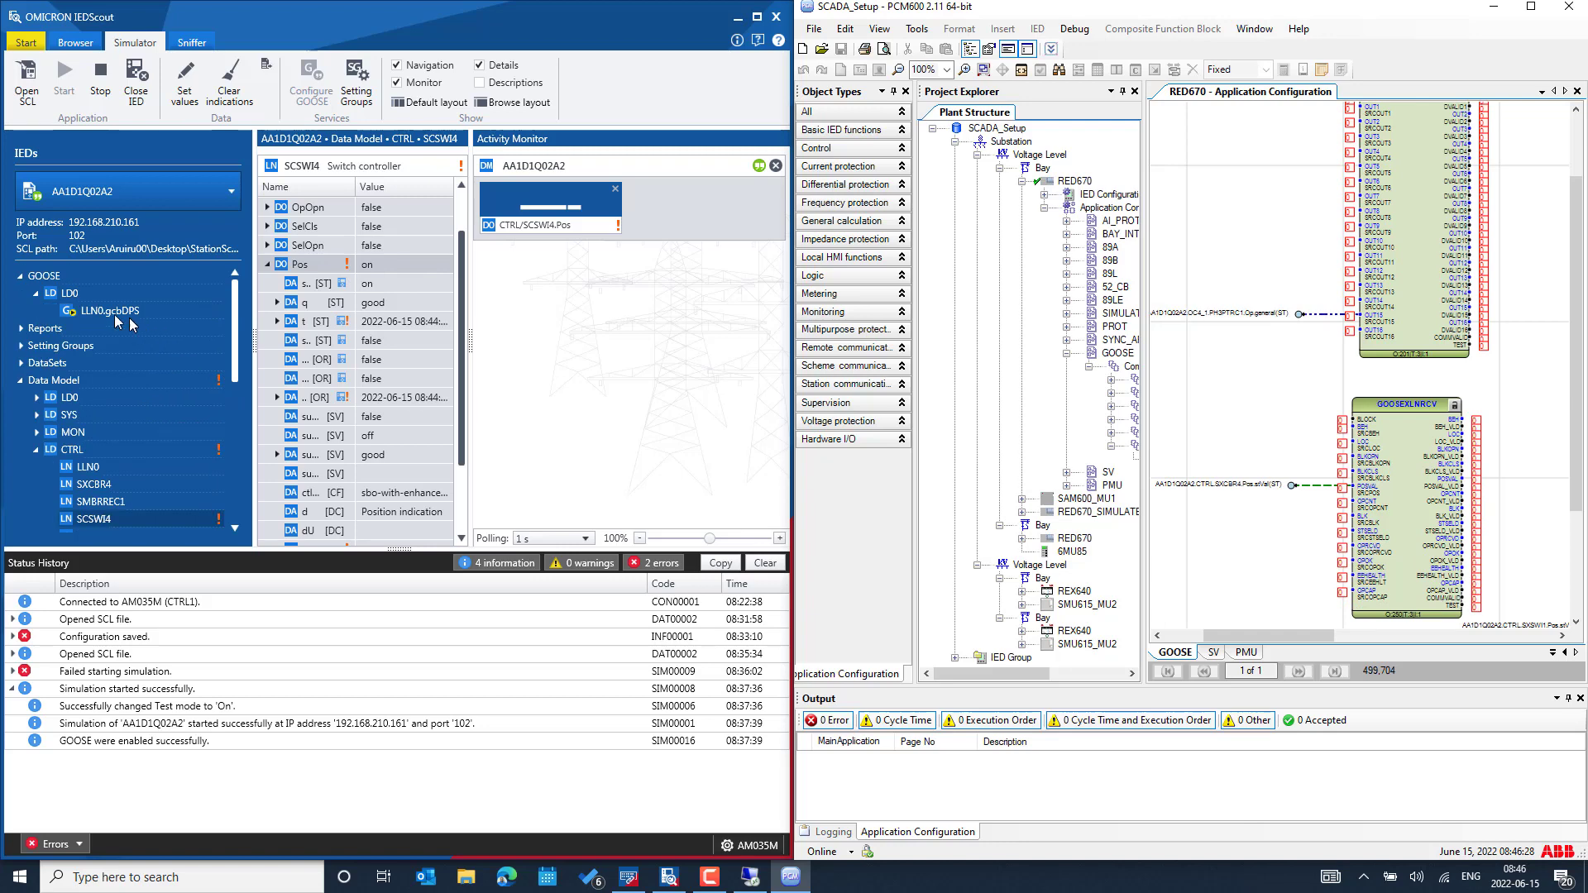
{"action": "left_click", "coordinate": [124, 312]}
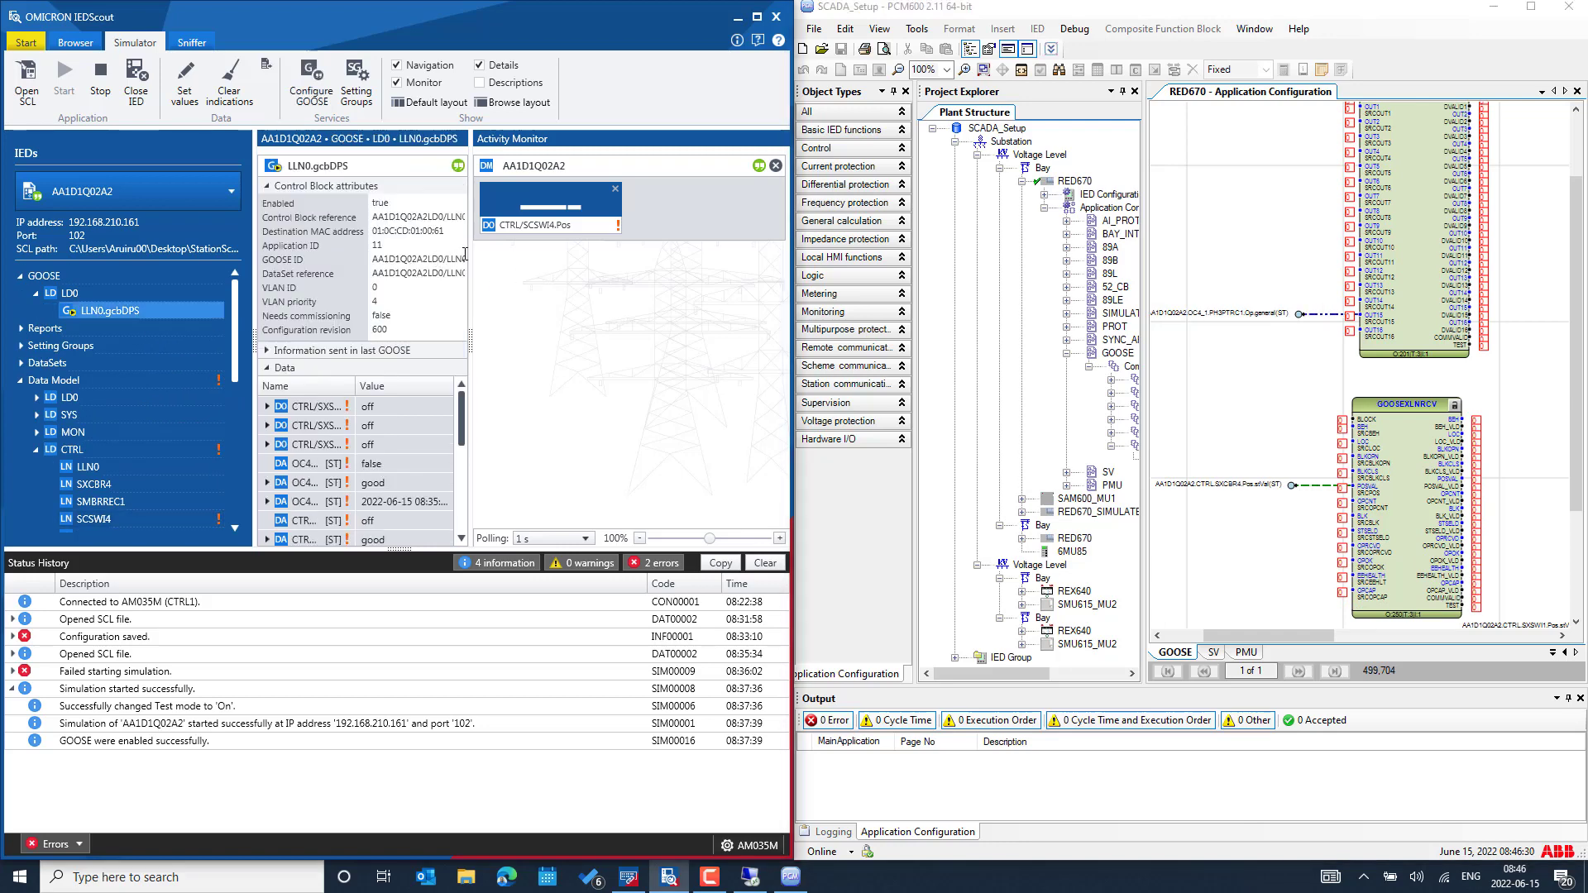
{"action": "left_click_drag", "start_coordinate": [471, 259], "coordinate": [509, 259]}
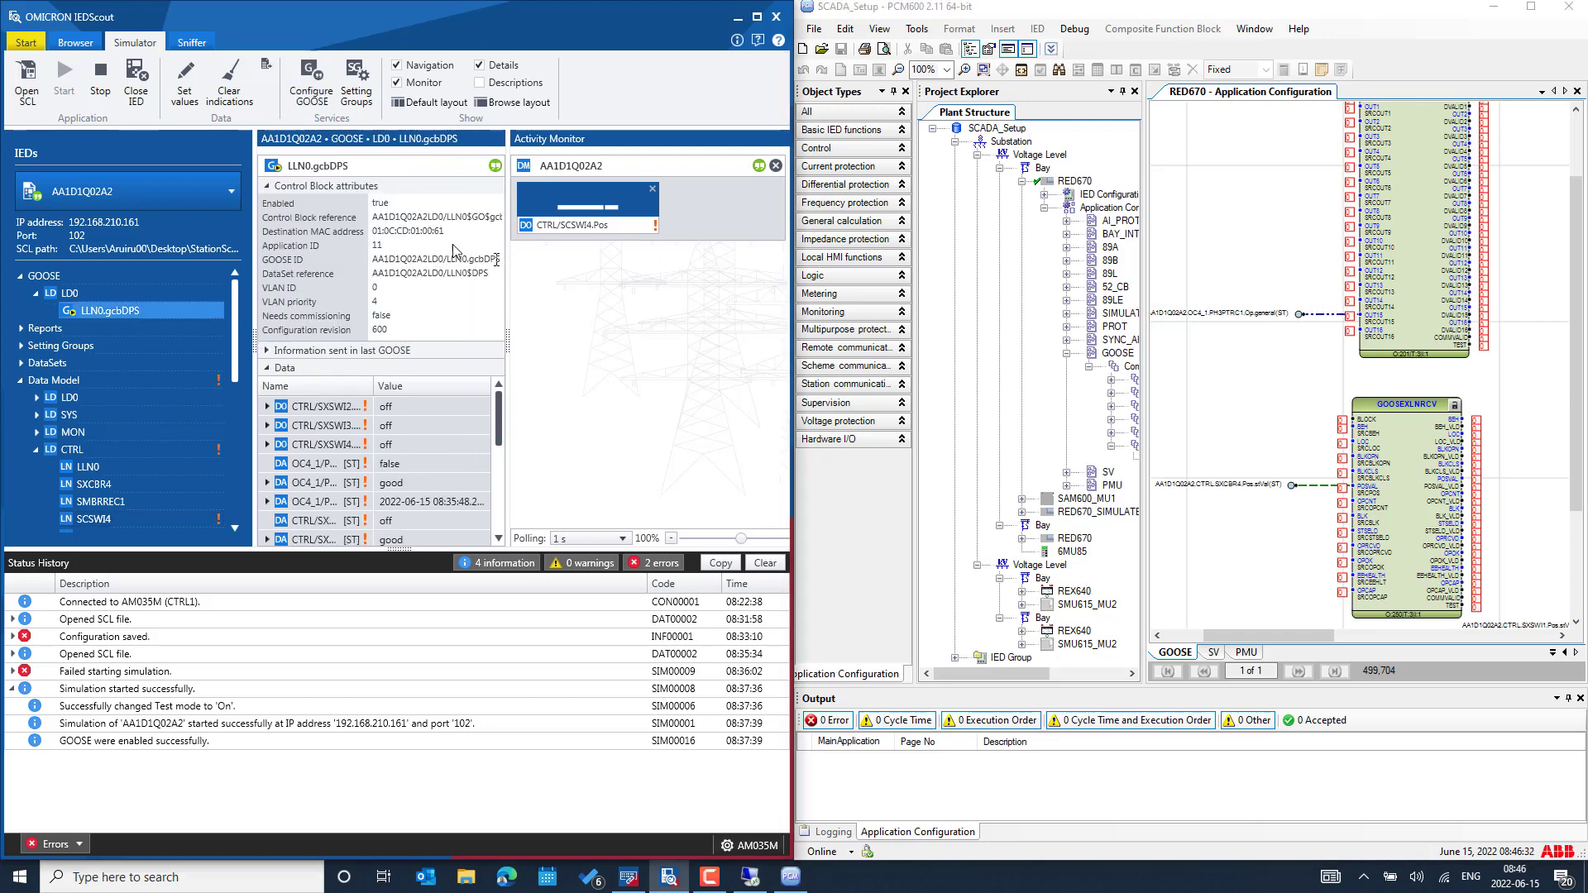
{"action": "left_click", "coordinate": [314, 89]}
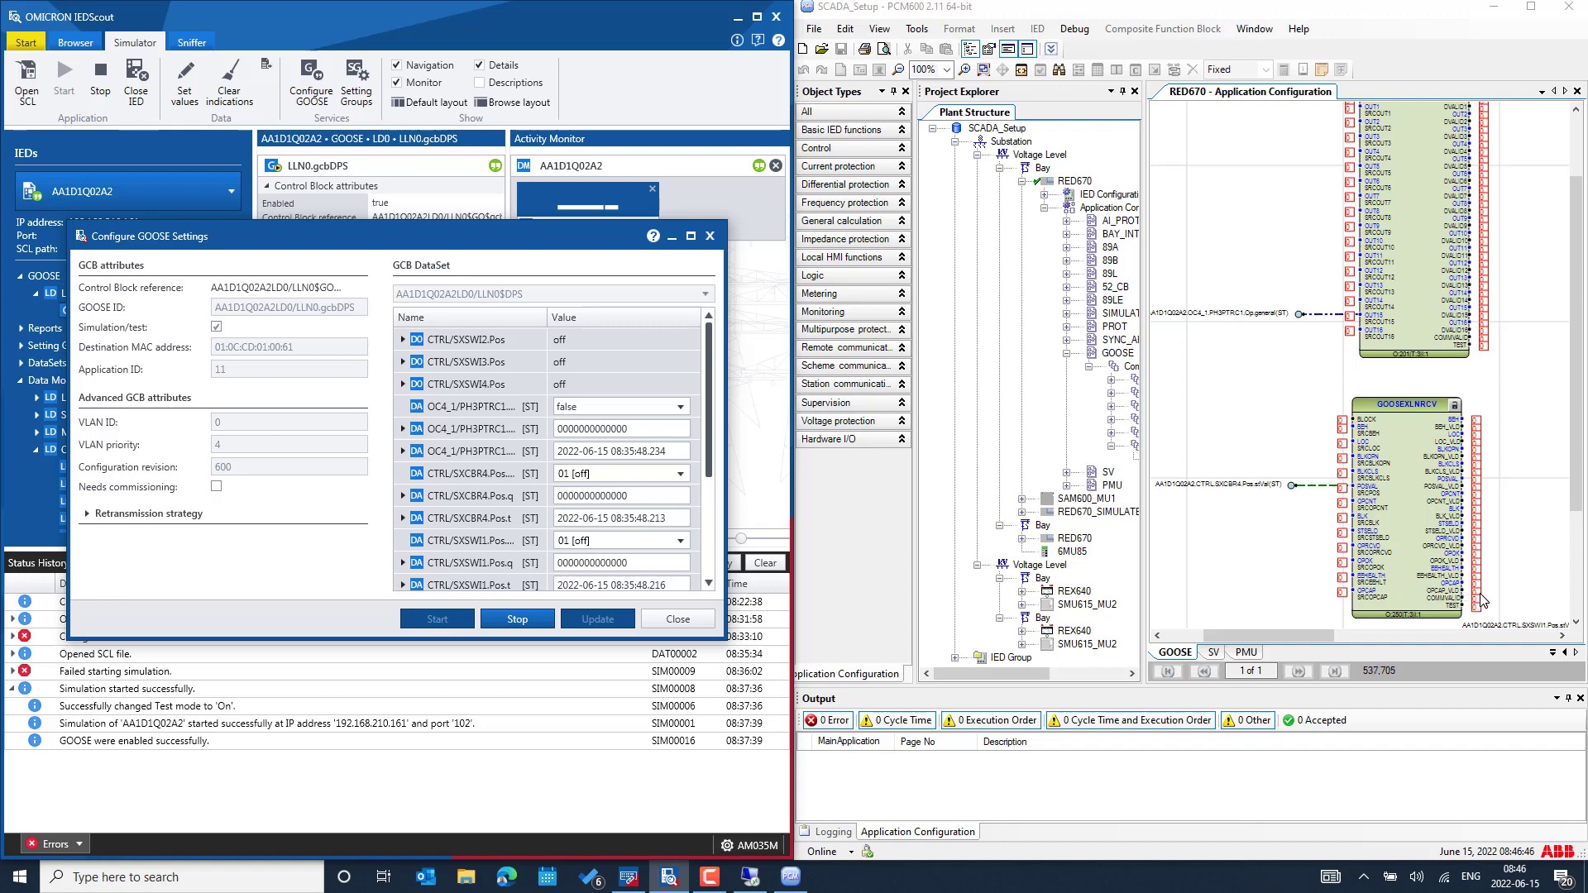
Enlarge the GOOSEXLNRCV block in PCM600, and restart the LLN0.gcbDPS GOOSE simulation with the Simulation/test flag cleared.
{"action": "left_click", "coordinate": [1417, 491]}
{"action": "scroll", "coordinate": [1273, 318], "scroll_direction": "up", "scroll_amount": 1}
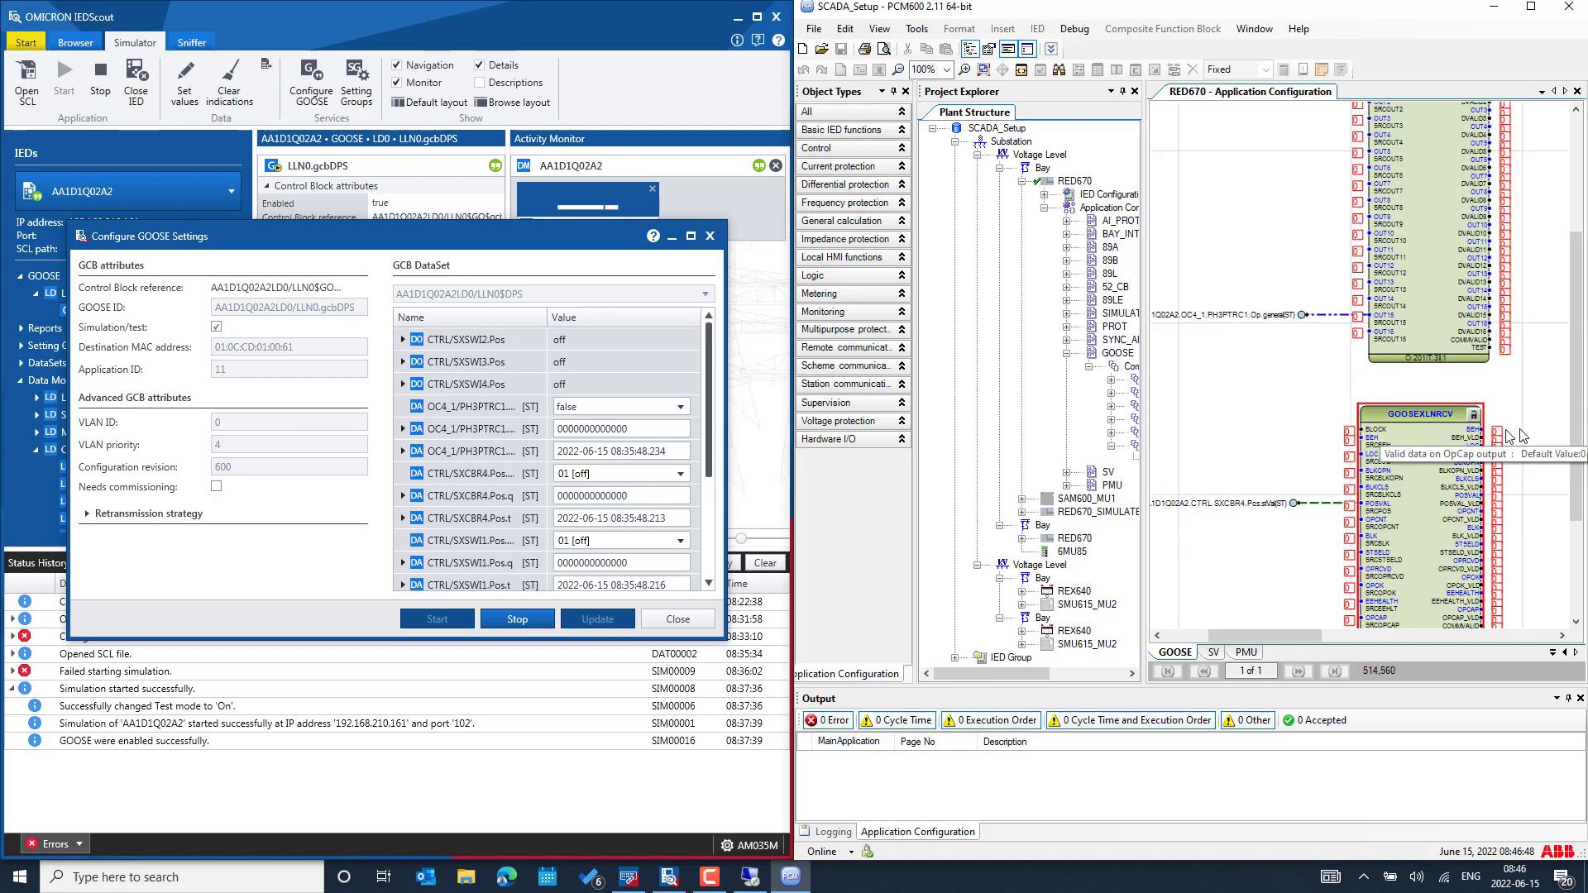
{"action": "scroll", "coordinate": [1493, 451], "scroll_direction": "up", "scroll_amount": 1}
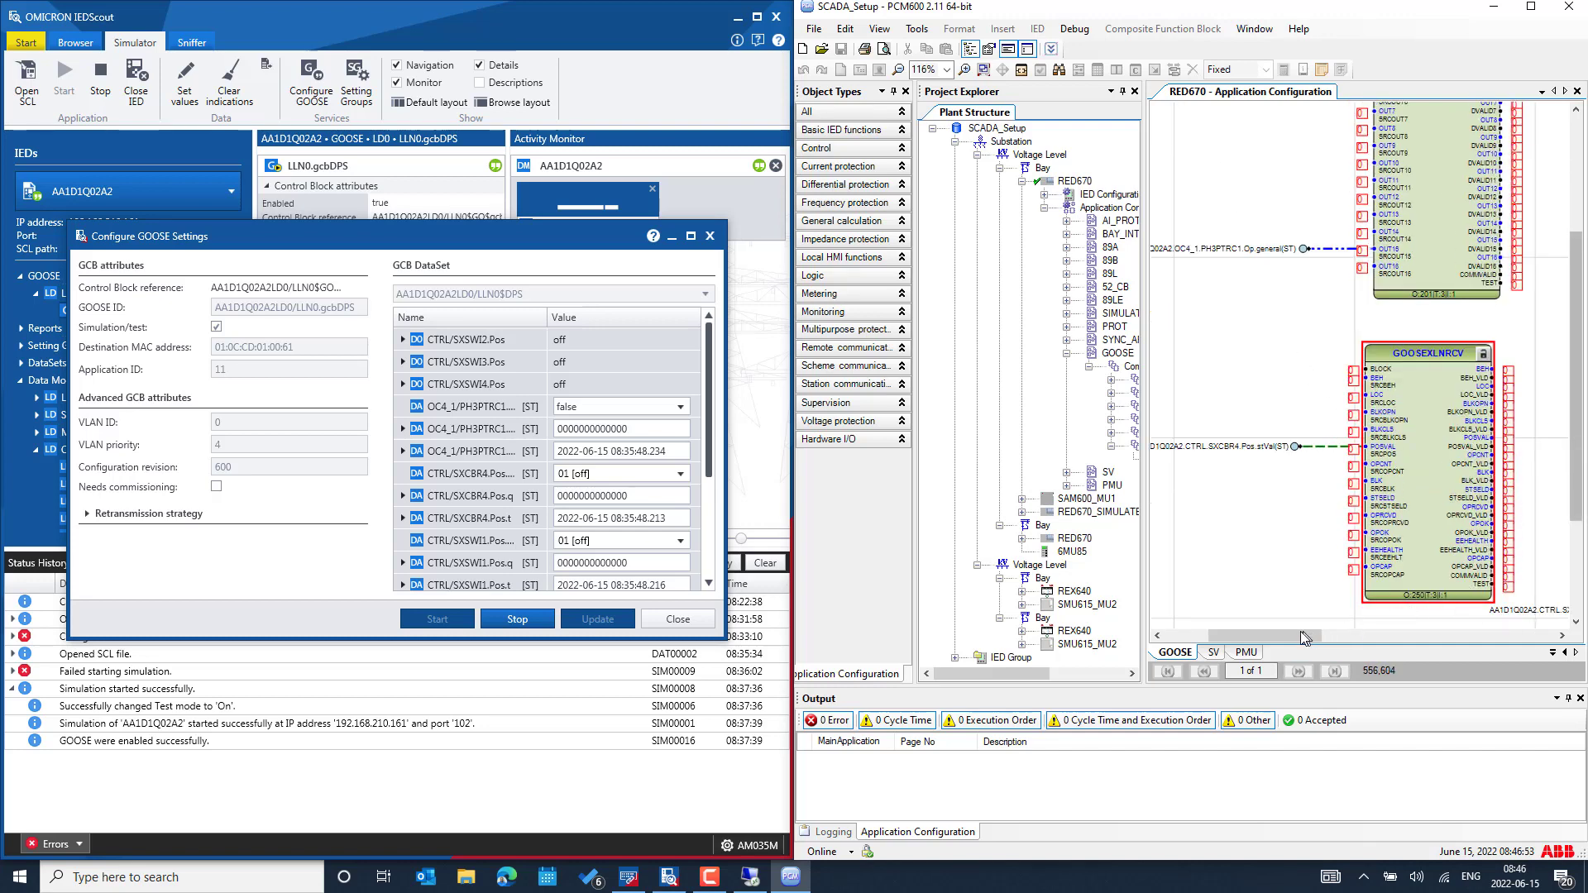
{"action": "scroll", "coordinate": [1293, 636], "scroll_direction": "left", "scroll_amount": 1}
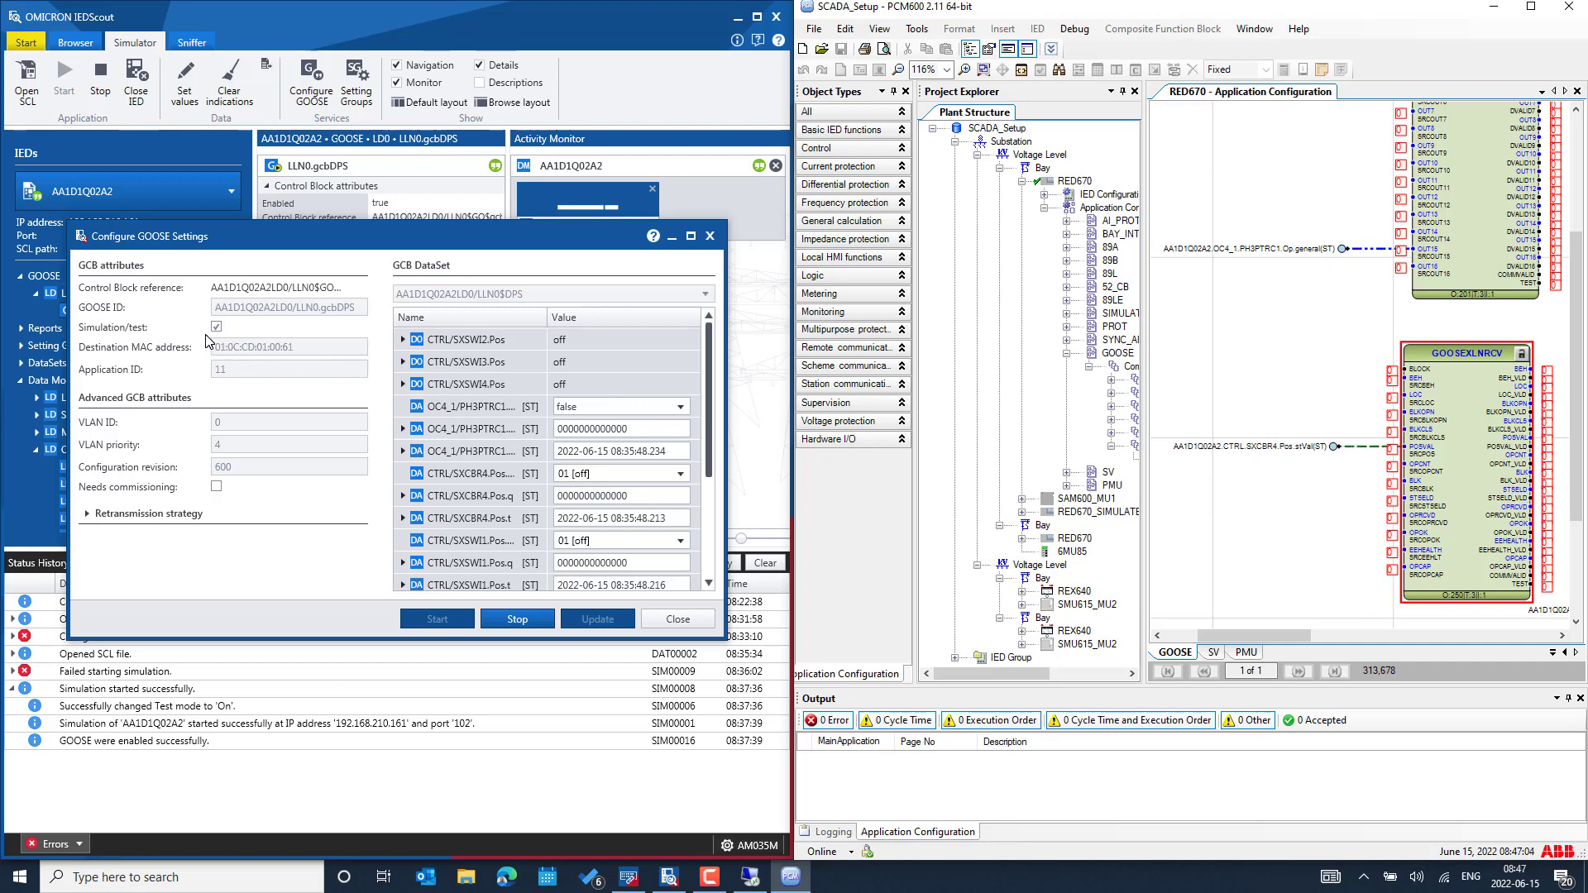
{"action": "left_click", "coordinate": [517, 622]}
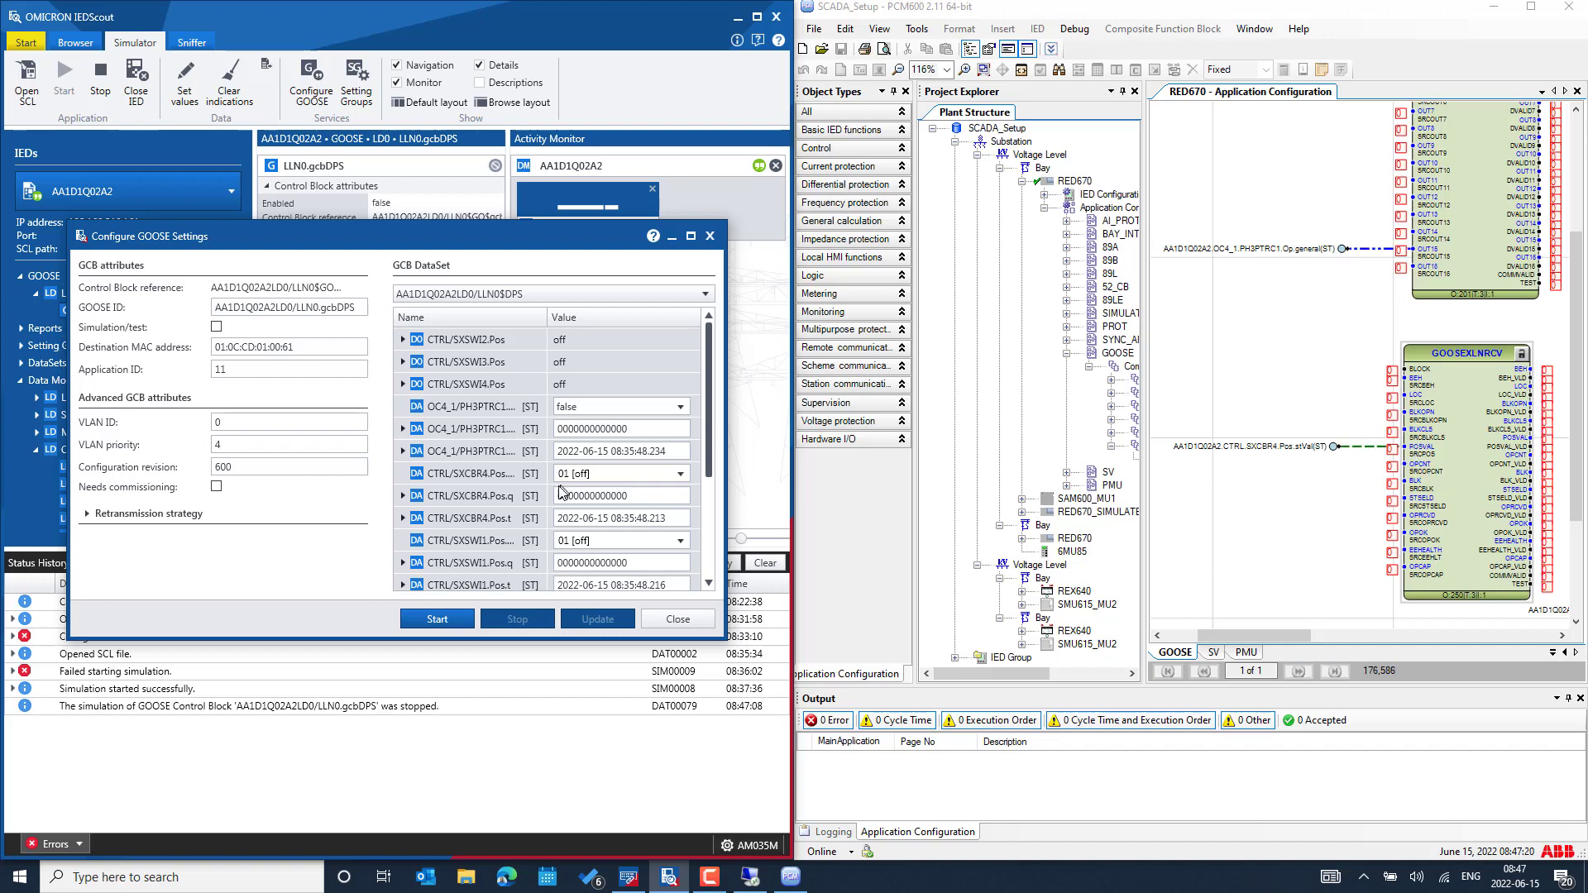
{"action": "left_click", "coordinate": [437, 618]}
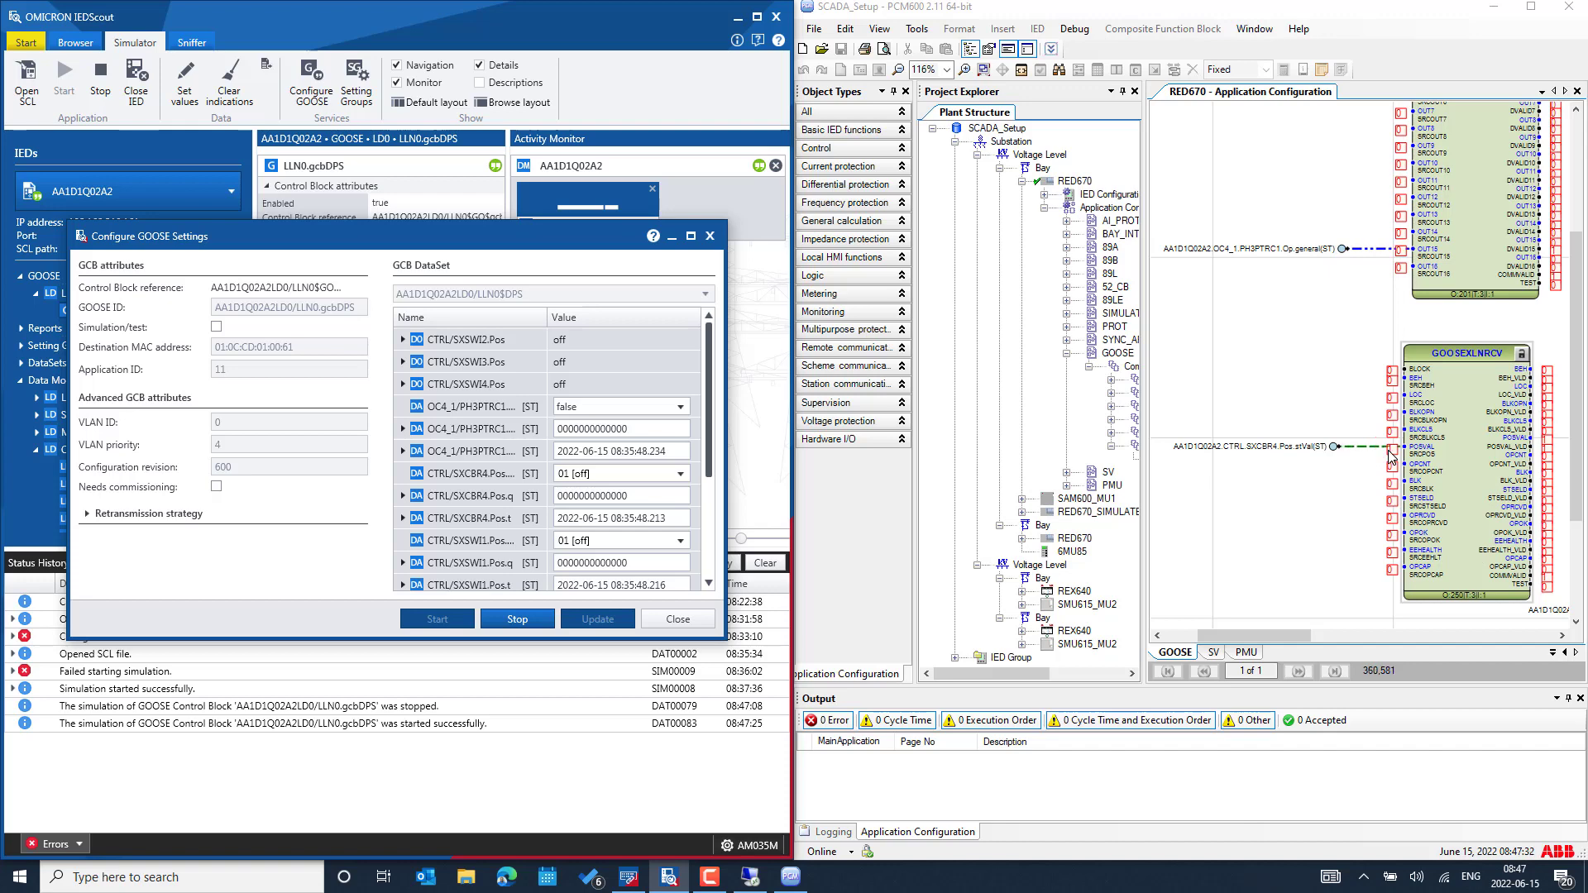
Set the CTRL/SXCBR4.Pos status value in the simulated GOOSE dataset to 10 [on] and publish the update.
{"action": "left_click", "coordinate": [681, 474]}
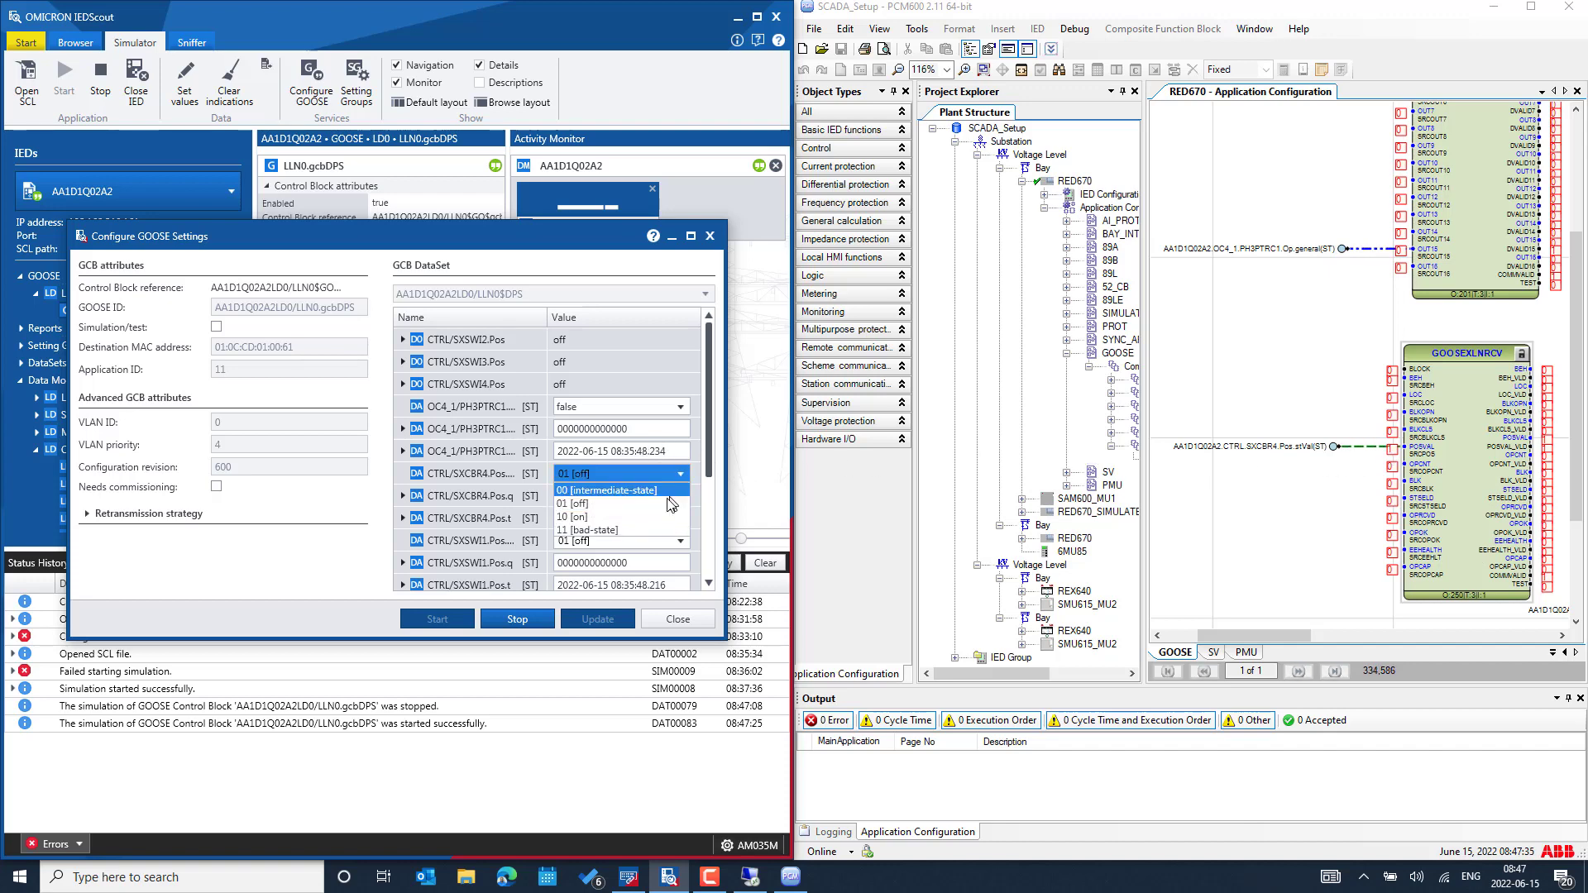
{"action": "left_click", "coordinate": [611, 517]}
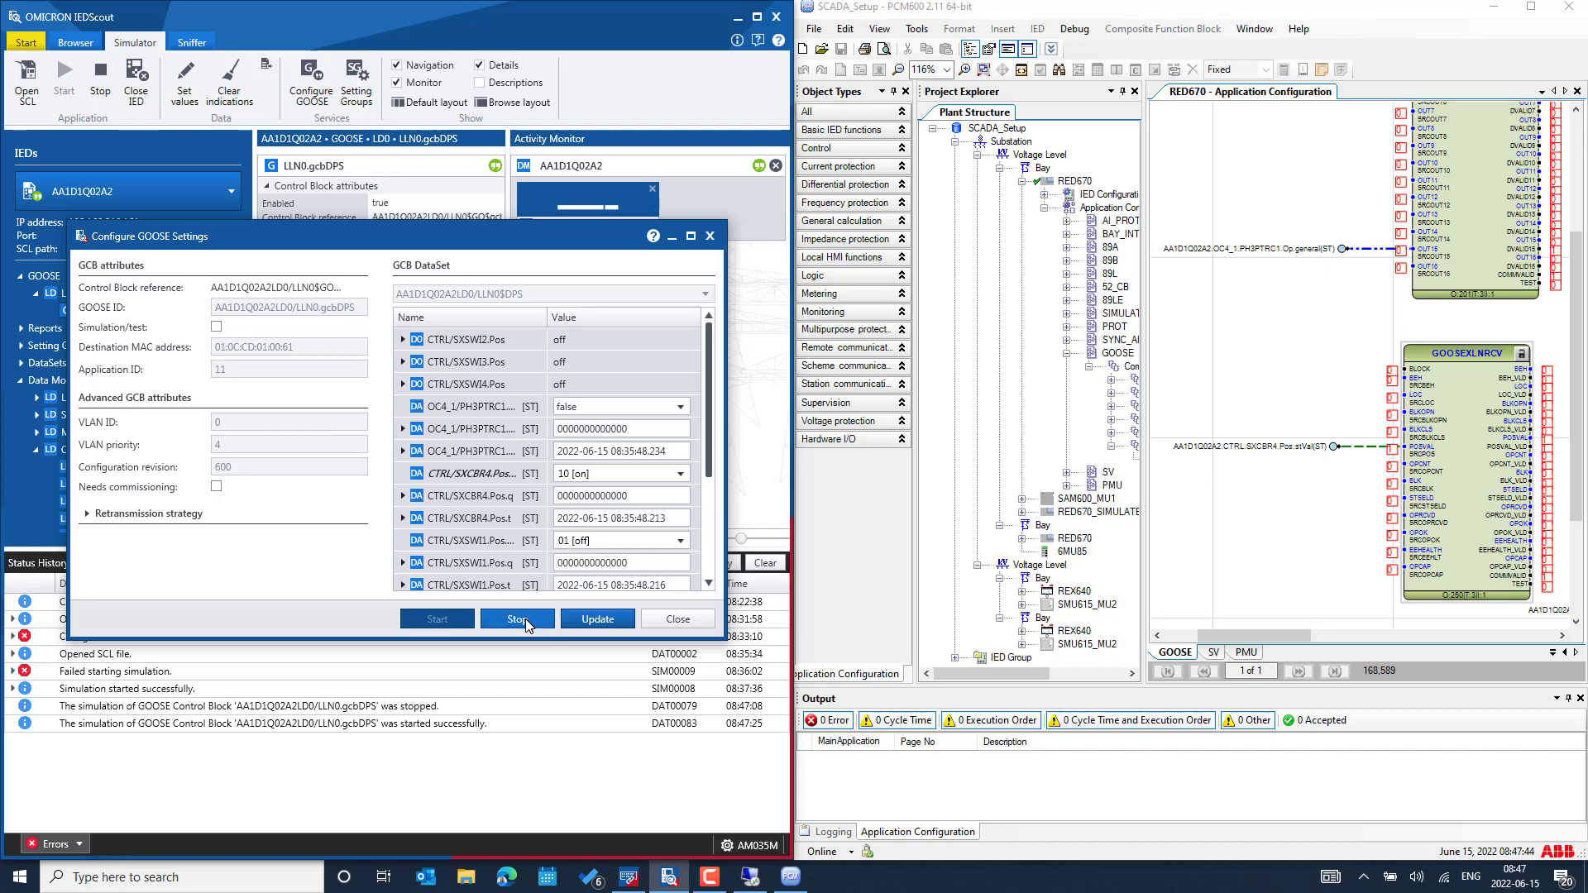
{"action": "left_click", "coordinate": [607, 623]}
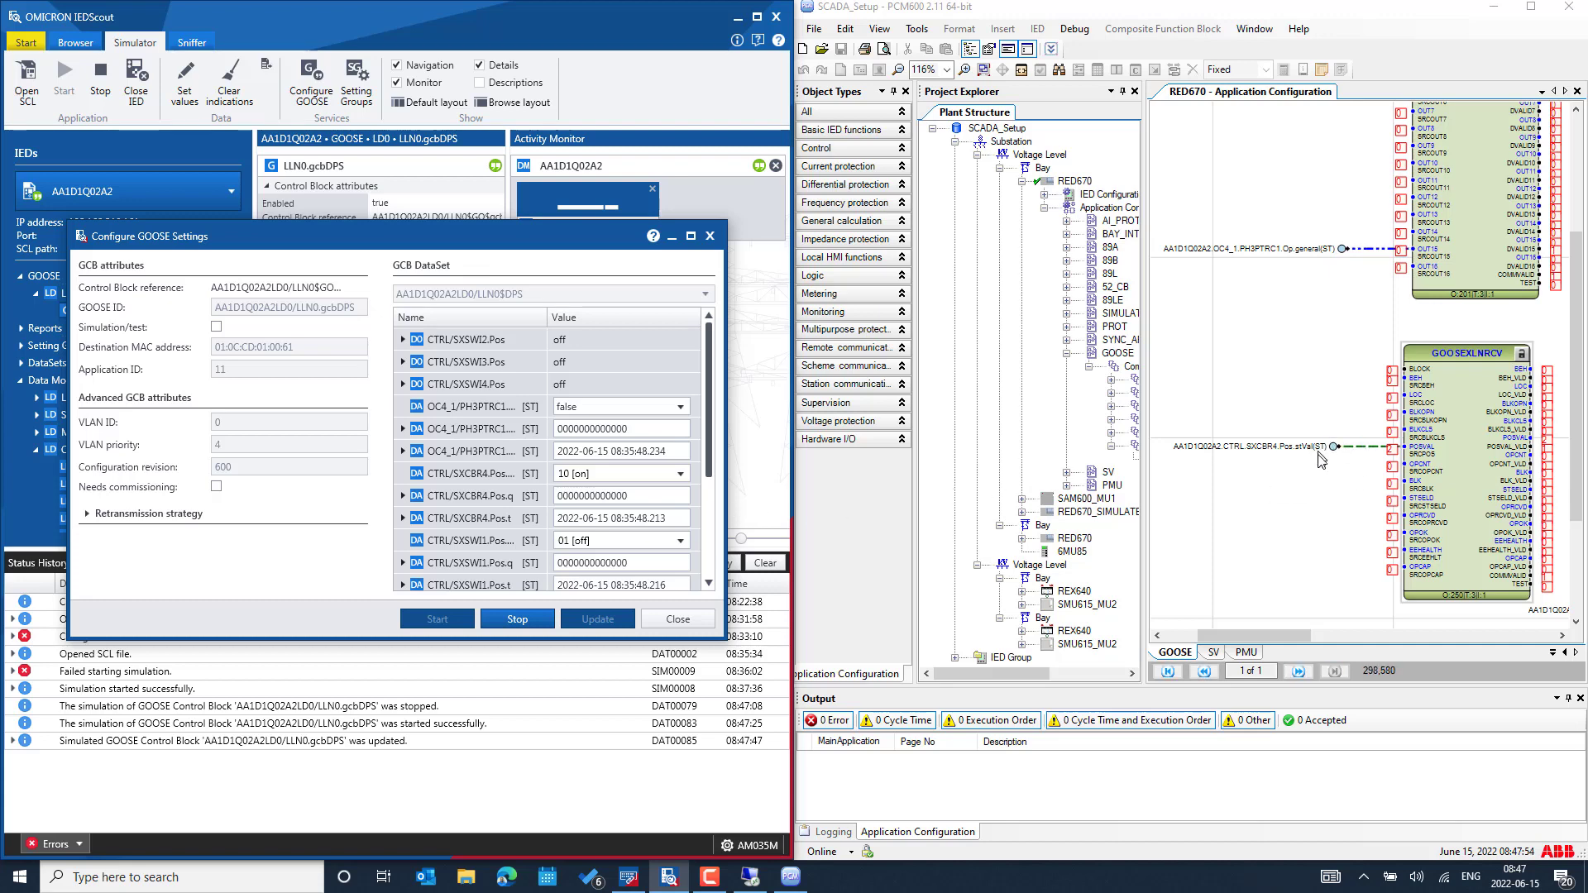
Set the CTRL/SXCBR4.Pos status value to 01 [off], publish the update and close the GOOSE settings.
{"action": "left_click", "coordinate": [678, 476]}
{"action": "left_click", "coordinate": [630, 502]}
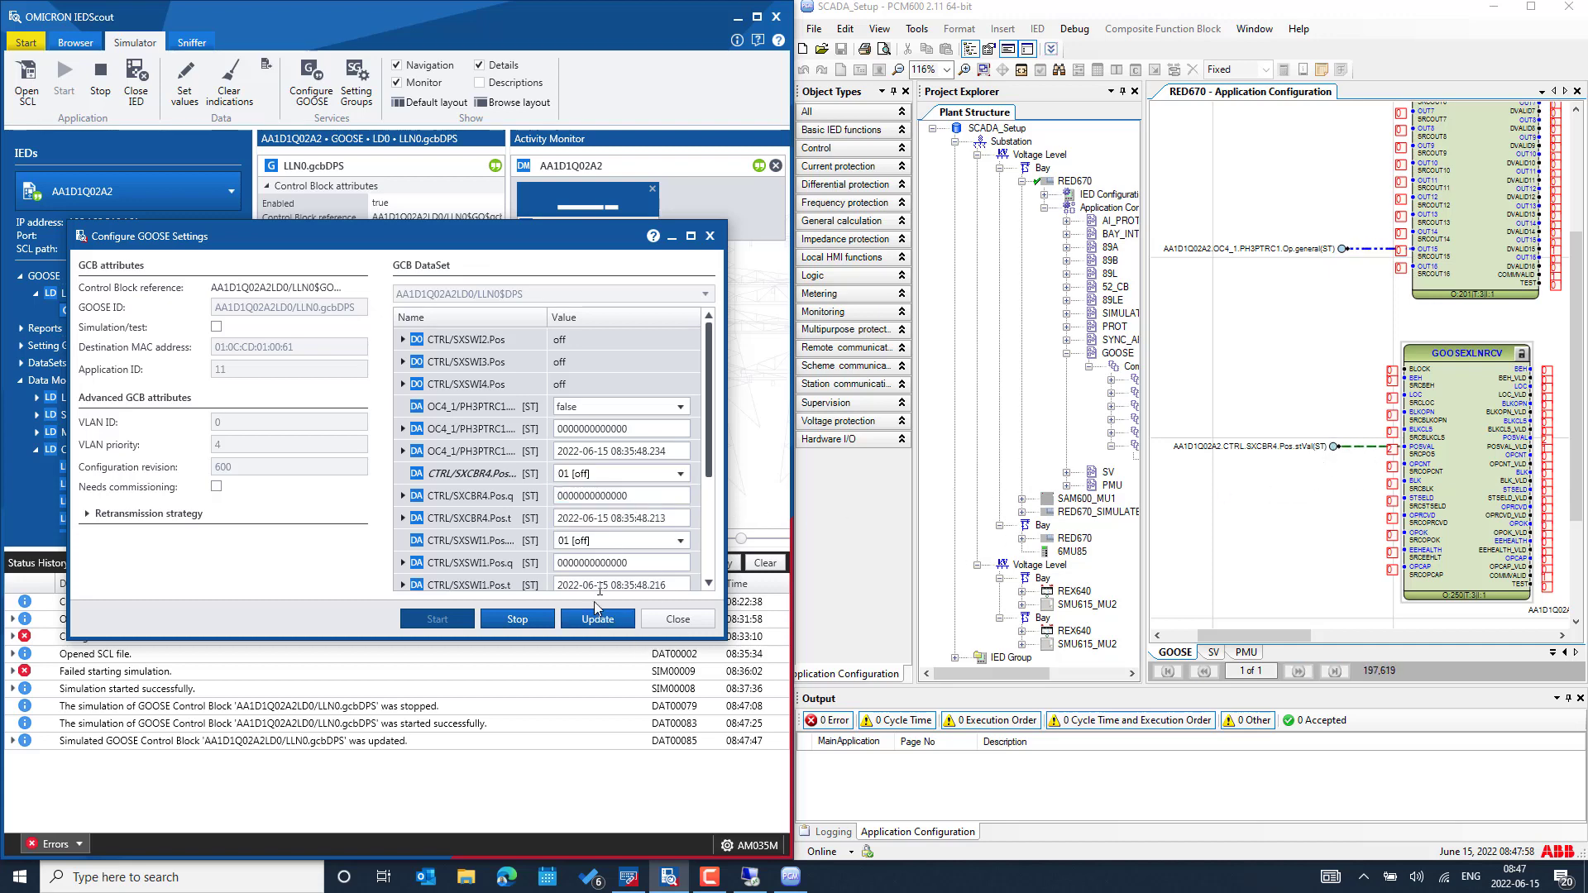
{"action": "left_click", "coordinate": [593, 618]}
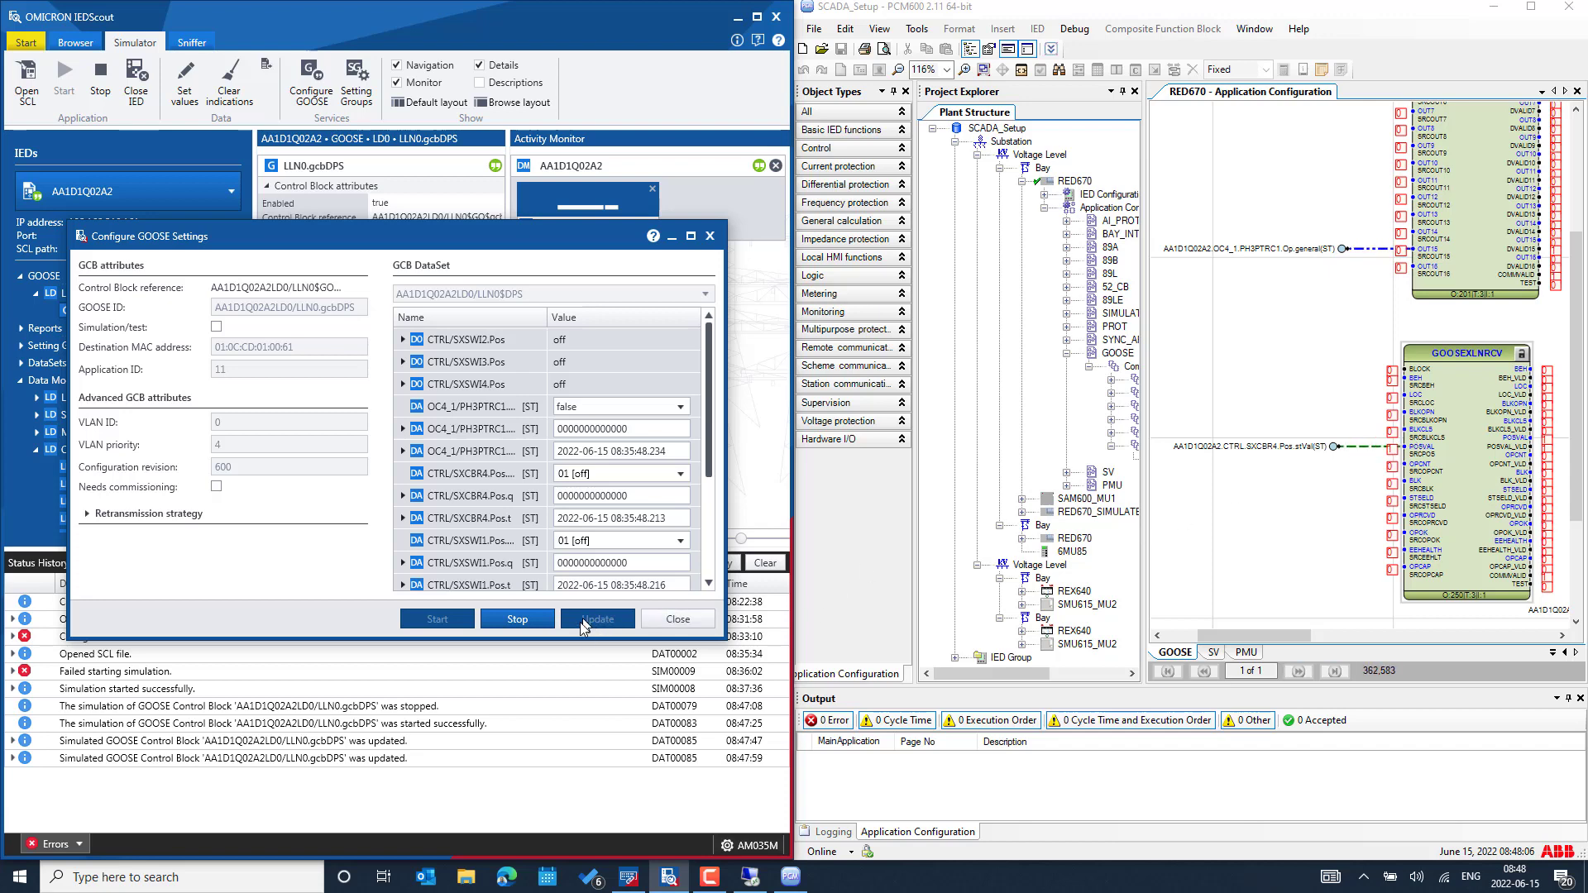
{"action": "left_click", "coordinate": [678, 619]}
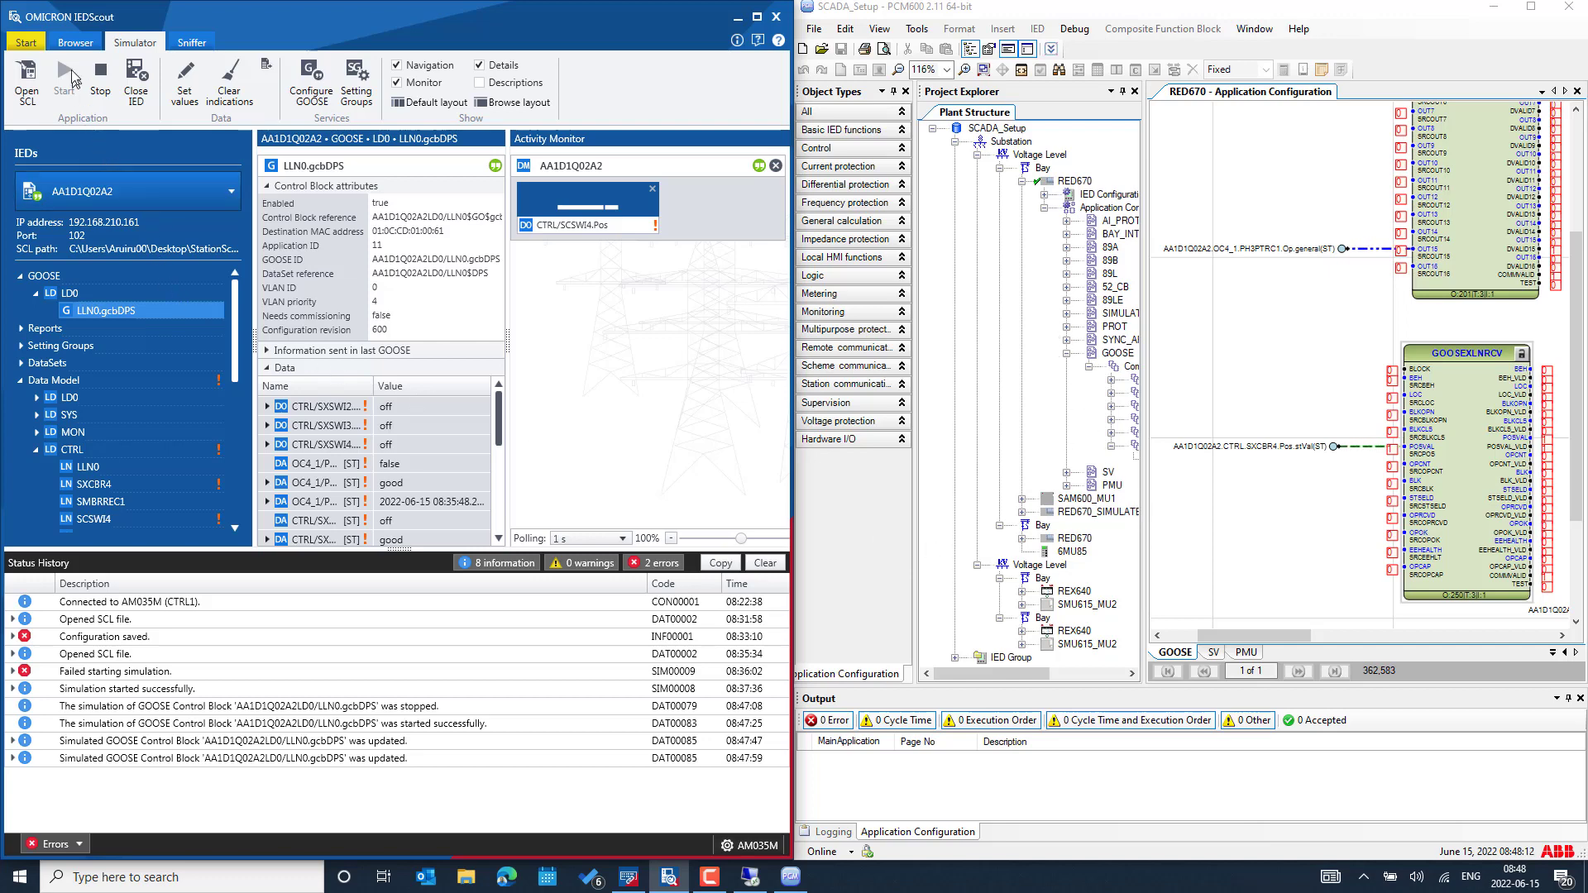
Switch the local IEDScout from the Simulator to the Browser and open the IED discovery settings.
{"action": "left_click", "coordinate": [75, 43]}
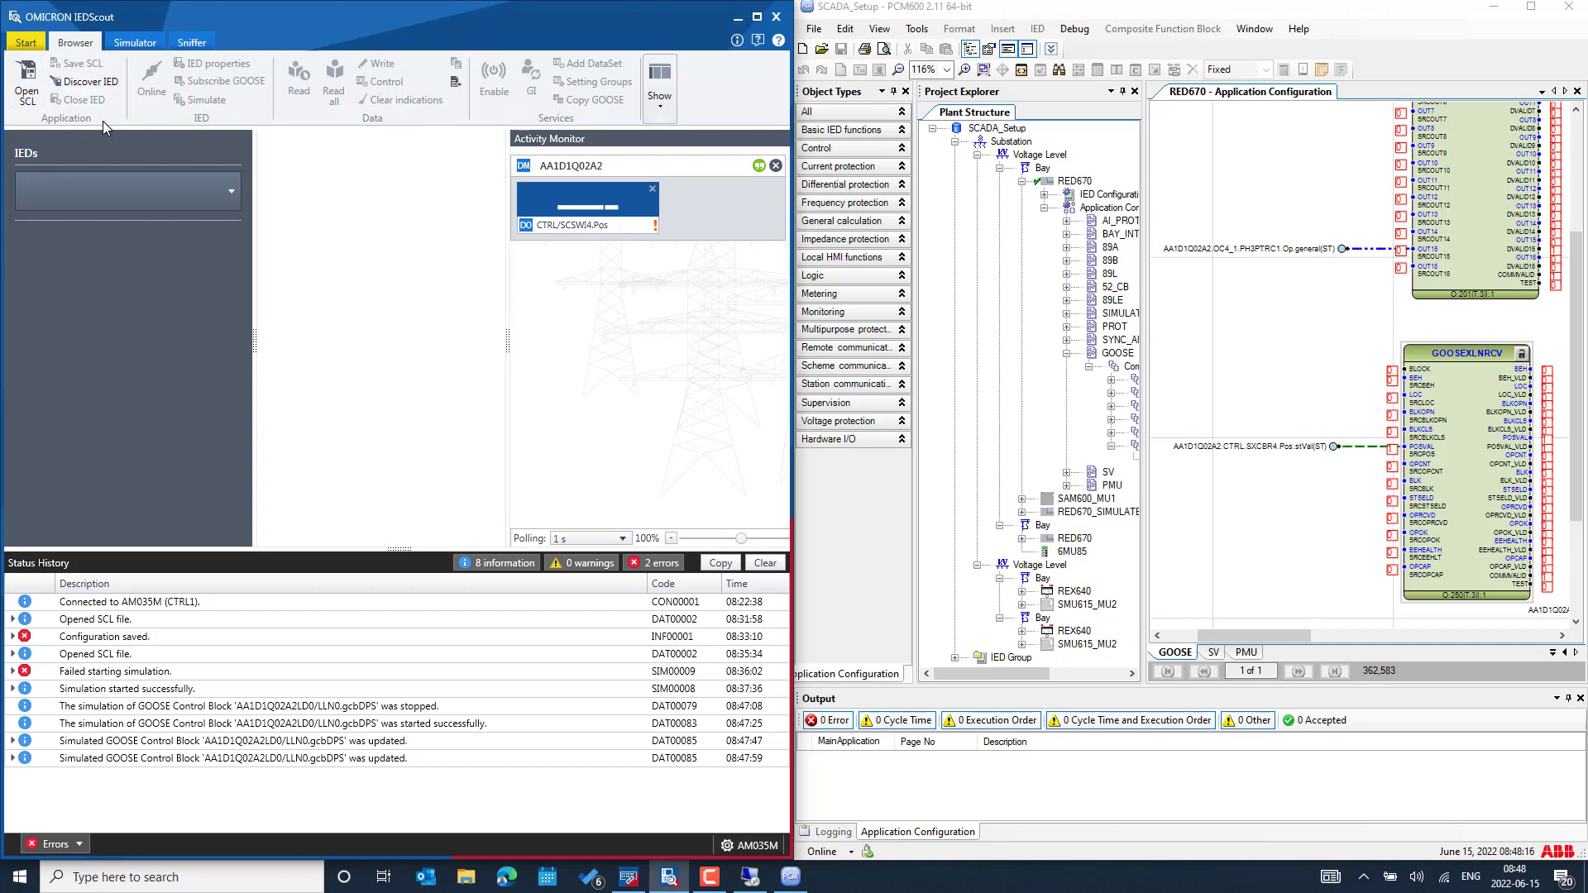
{"action": "left_click", "coordinate": [89, 82]}
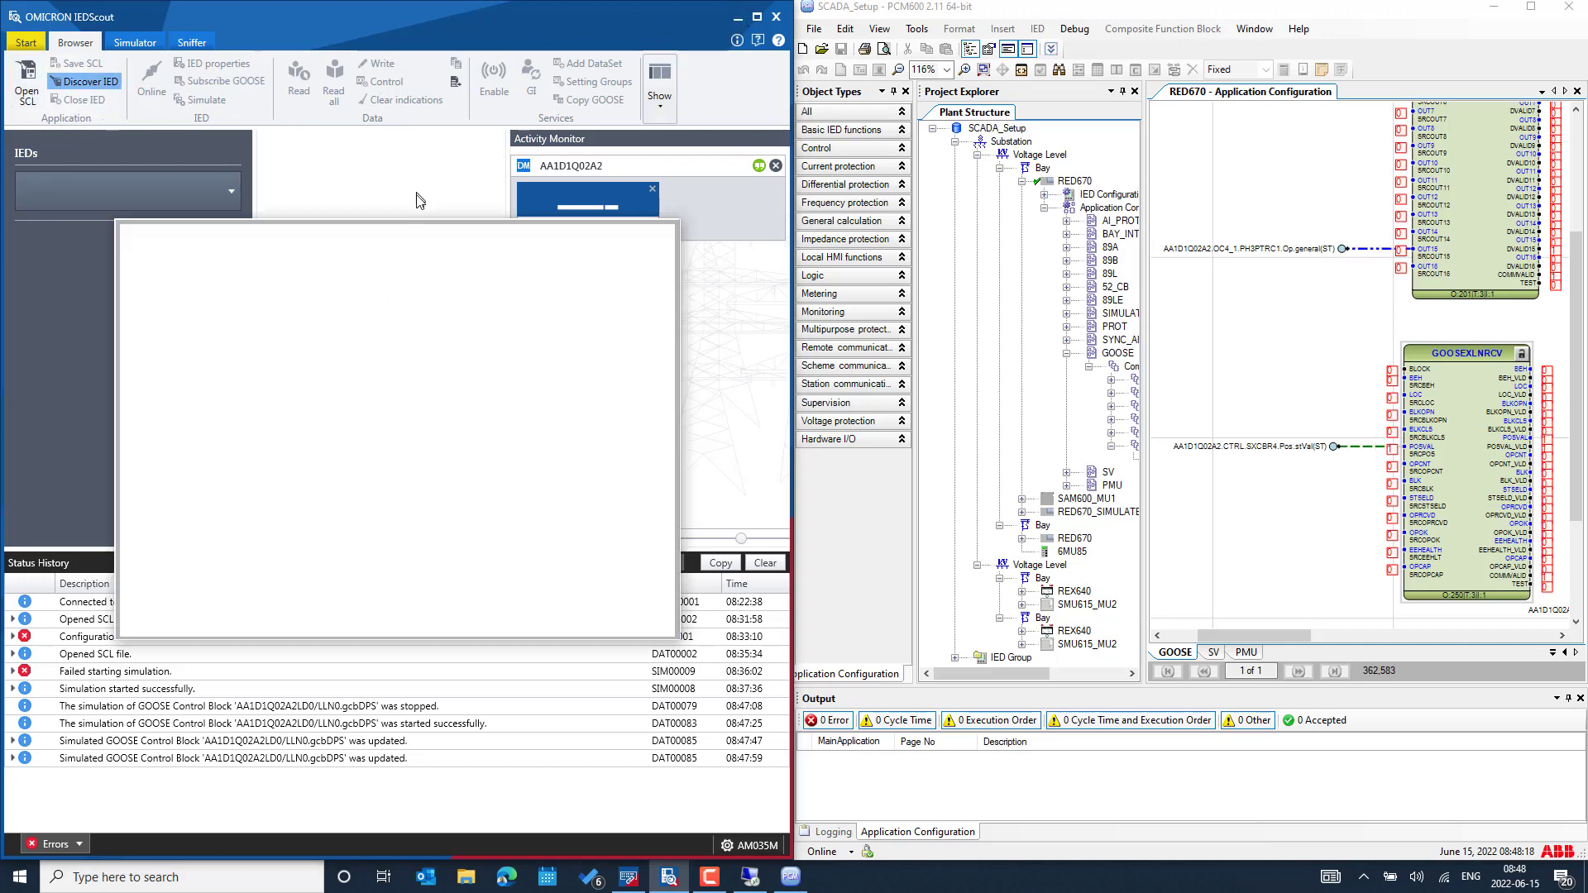
{"action": "left_click", "coordinate": [434, 309]}
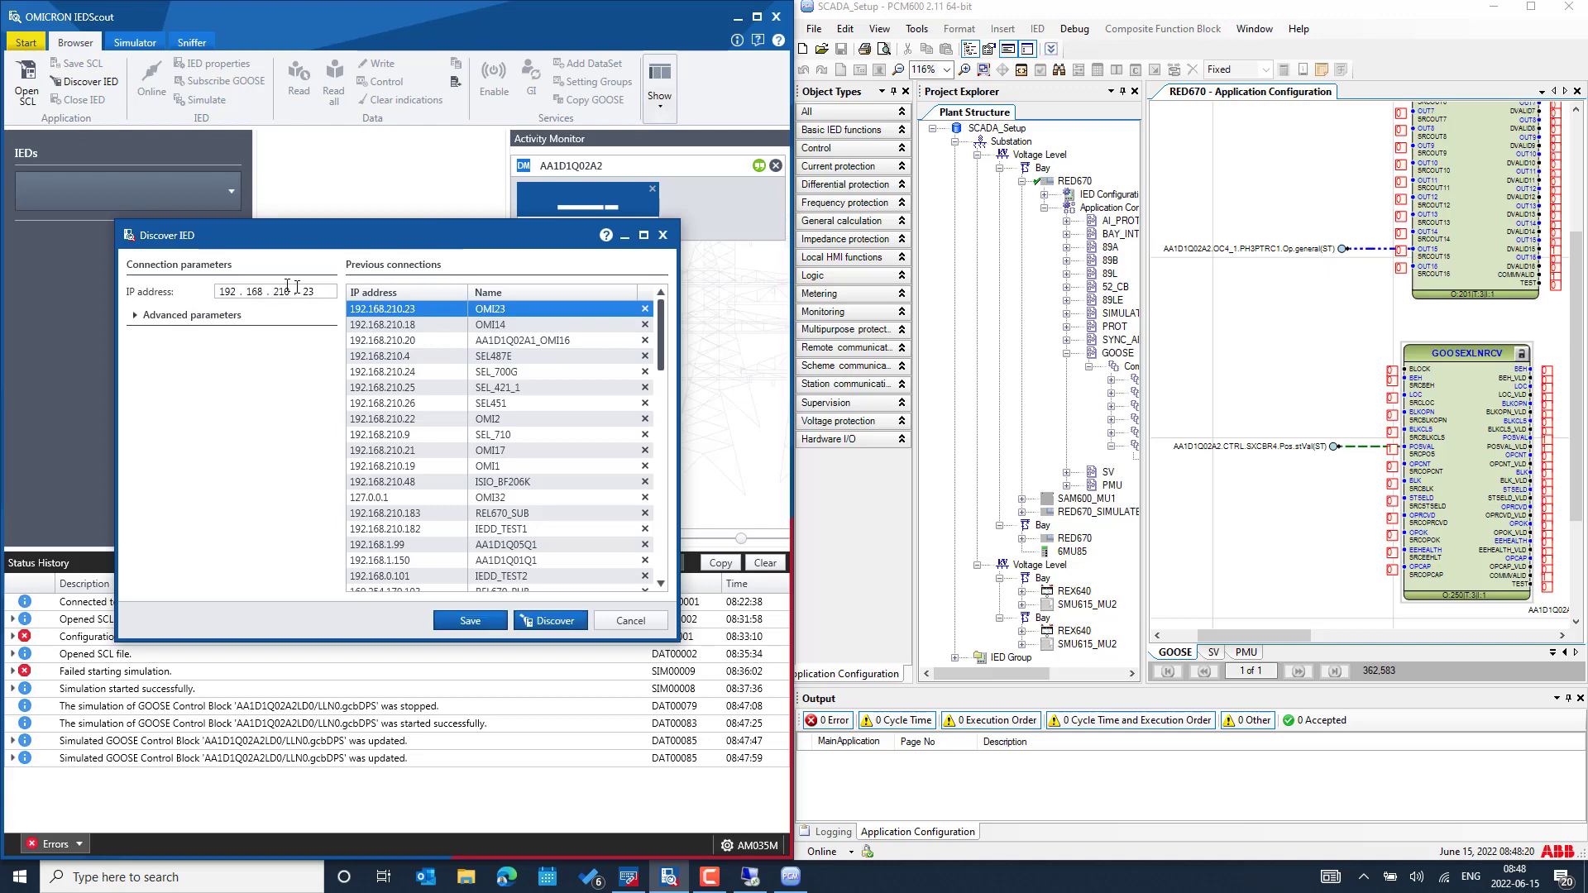
Show RED670's Object Properties in PCM600 and look up the relay's IP address.
{"action": "left_click", "coordinate": [1074, 181]}
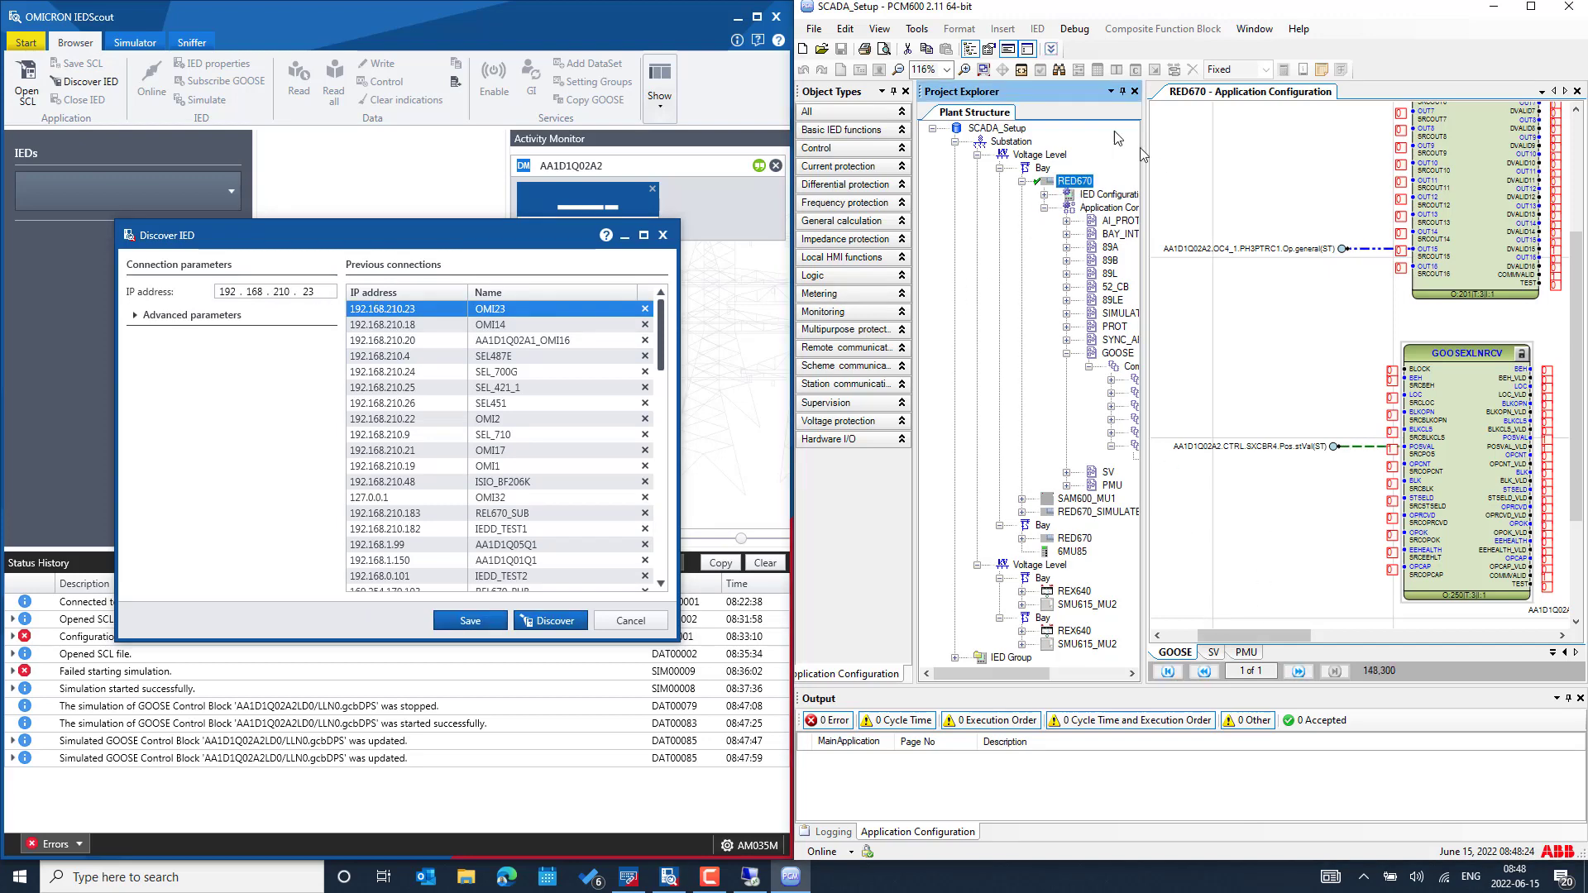
{"action": "left_click", "coordinate": [916, 28]}
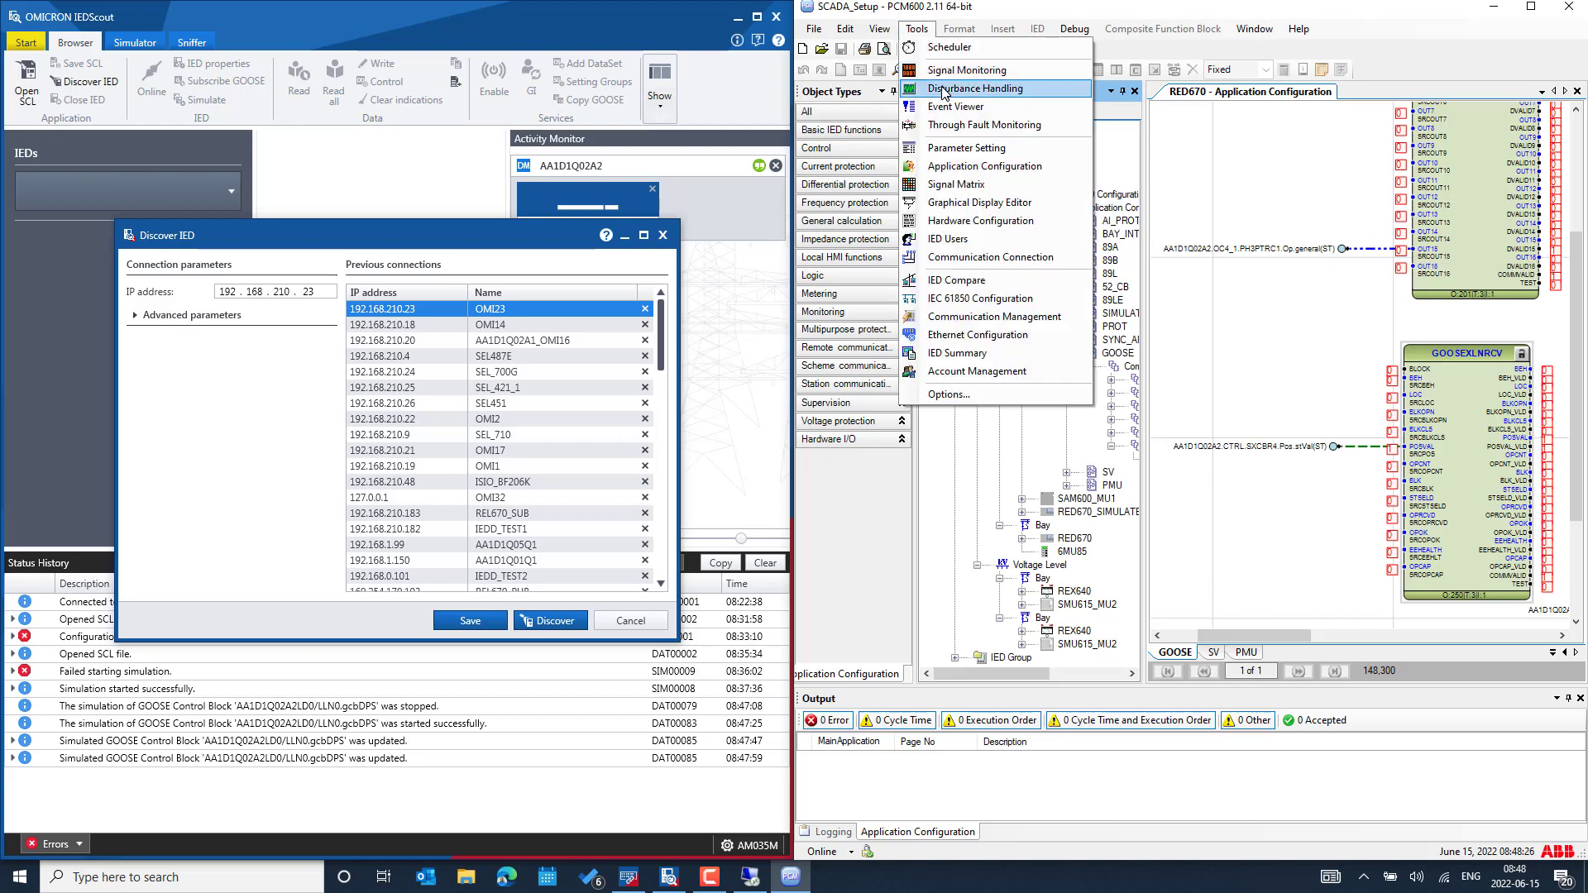
{"action": "left_click", "coordinate": [881, 33]}
{"action": "left_click", "coordinate": [880, 30]}
{"action": "left_click", "coordinate": [880, 30]}
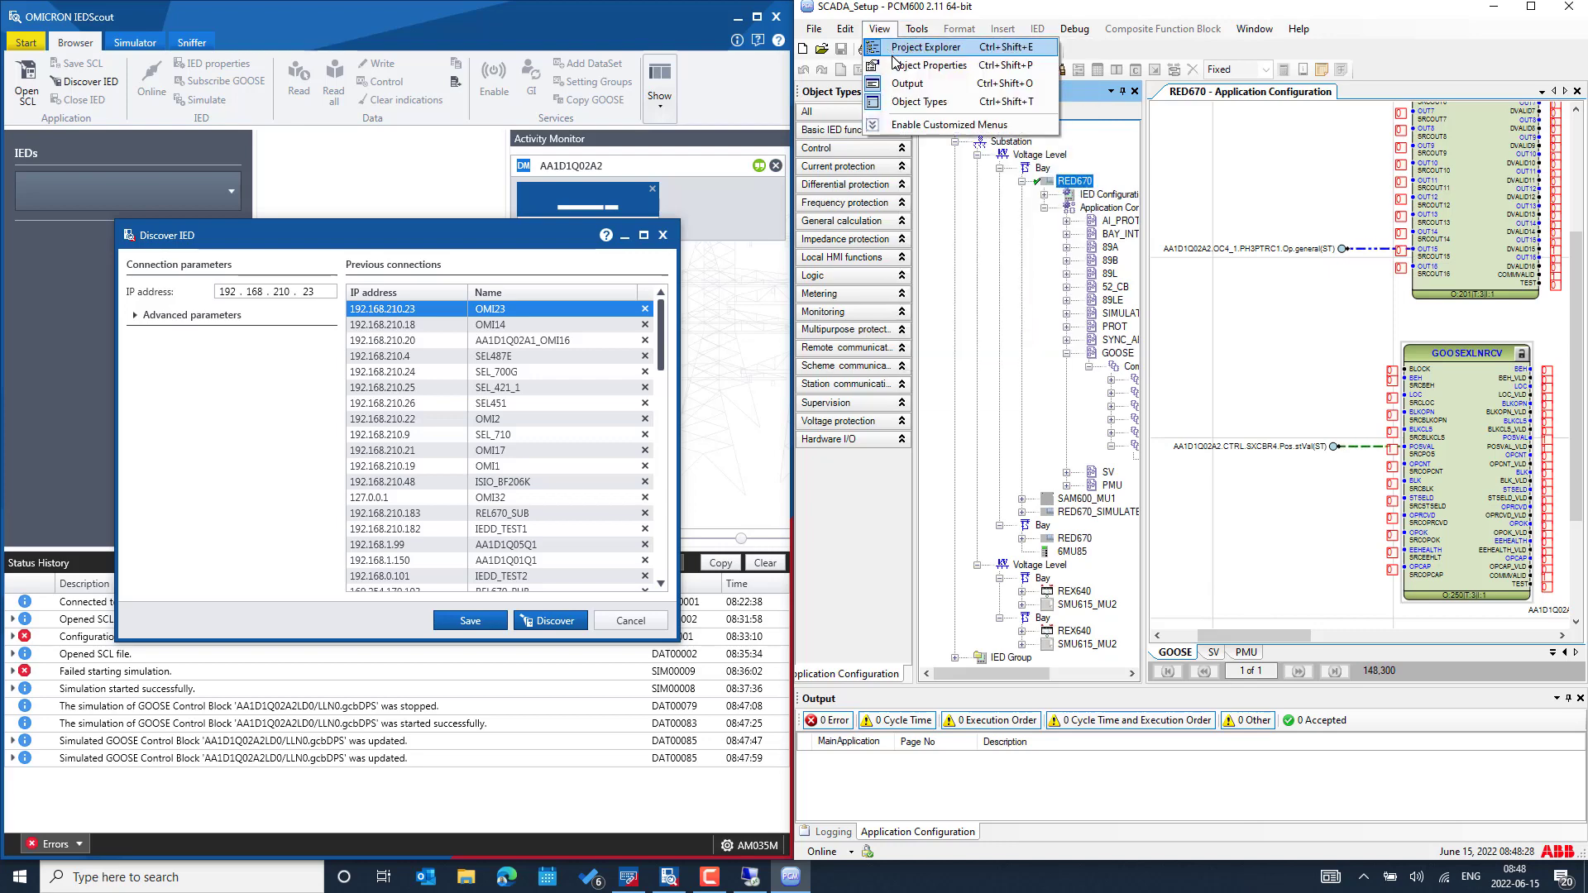
{"action": "left_click", "coordinate": [909, 52]}
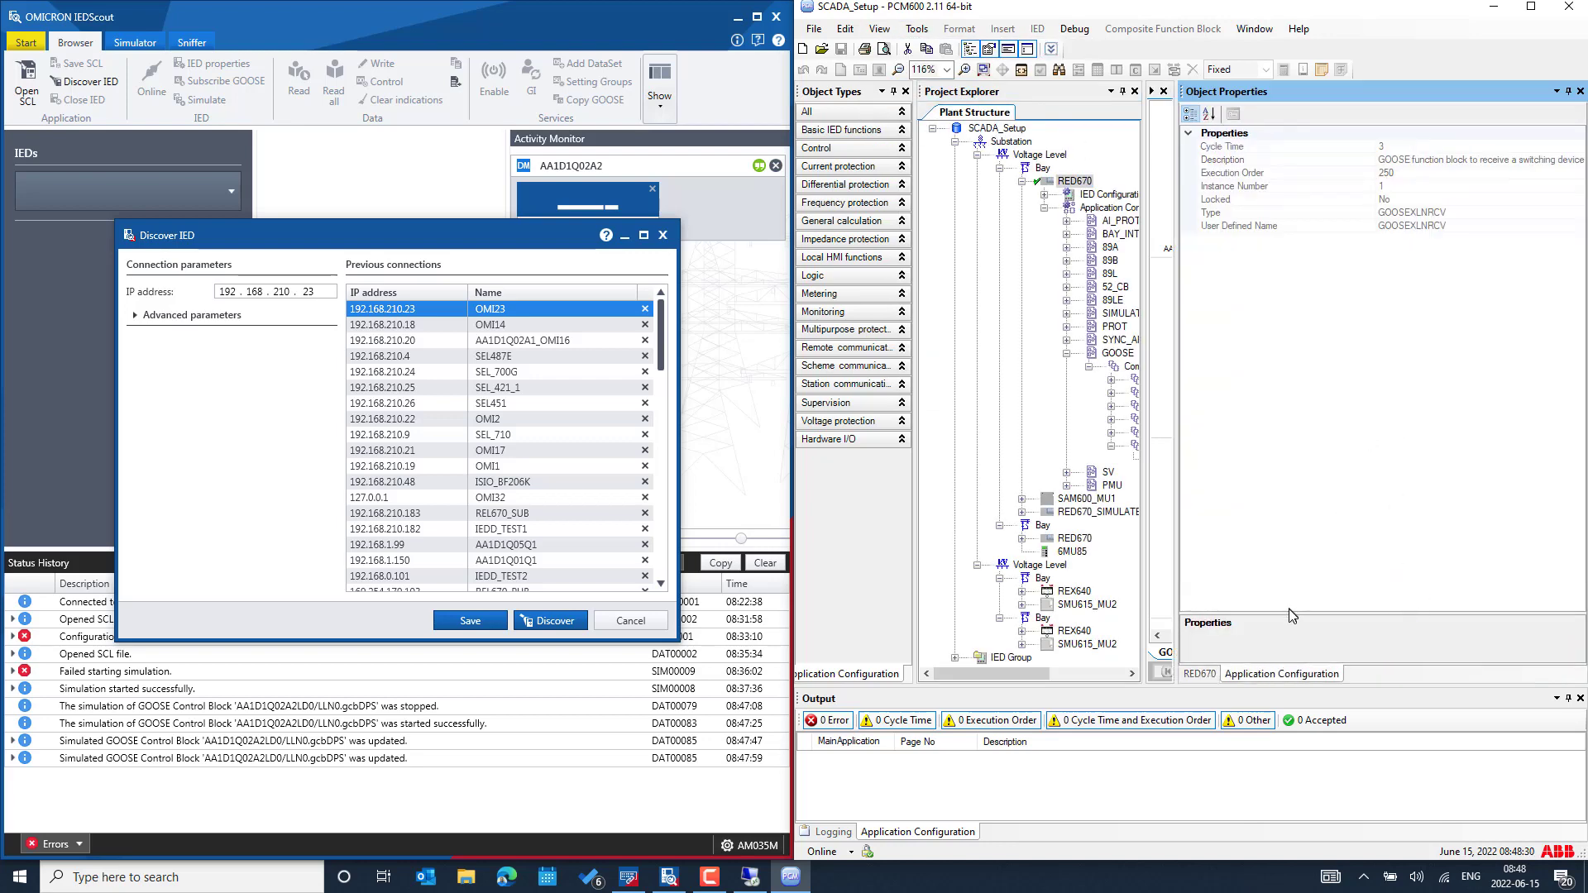
{"action": "left_click", "coordinate": [1201, 675]}
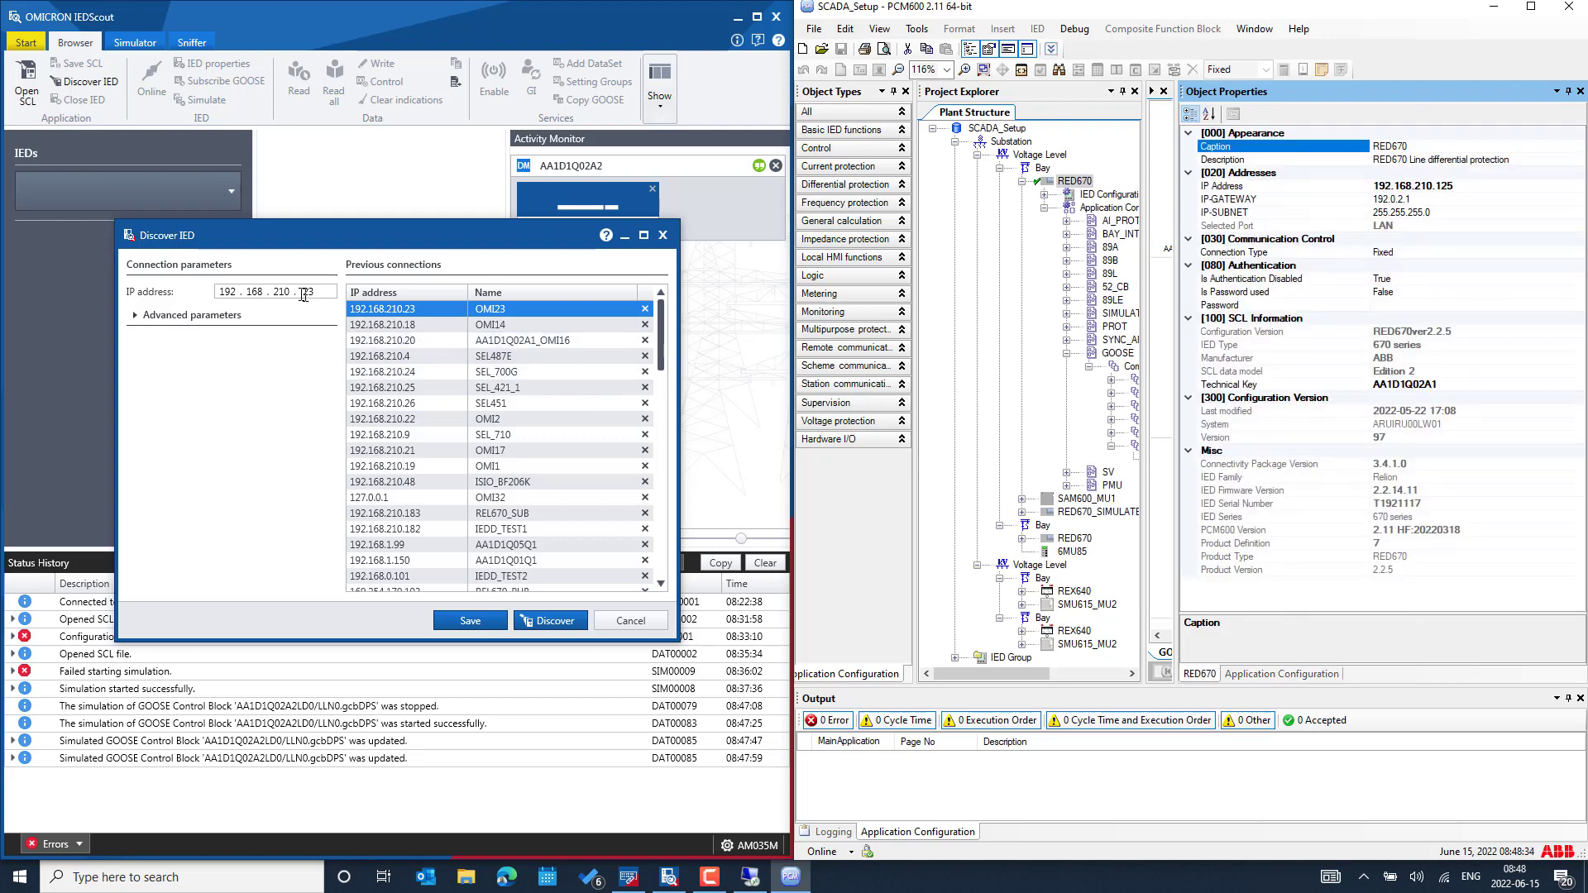
Discover the RED670 in IEDScout at IP address 192.168.210.125.
{"action": "left_click", "coordinate": [364, 299]}
{"action": "type", "text": "12"}
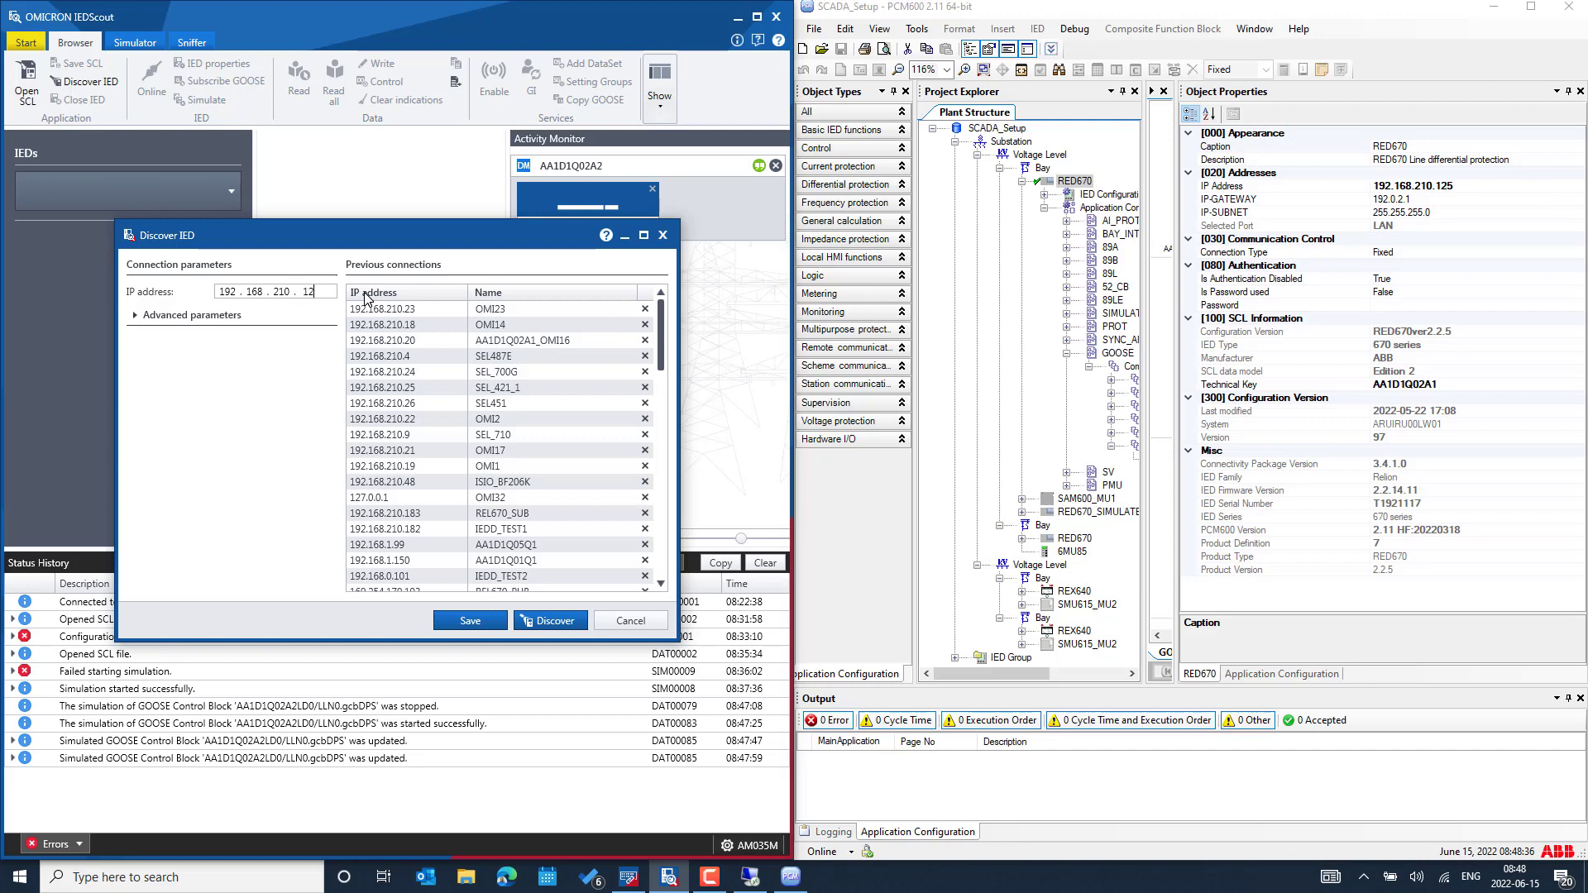
{"action": "type", "text": "5"}
{"action": "left_click", "coordinate": [546, 621]}
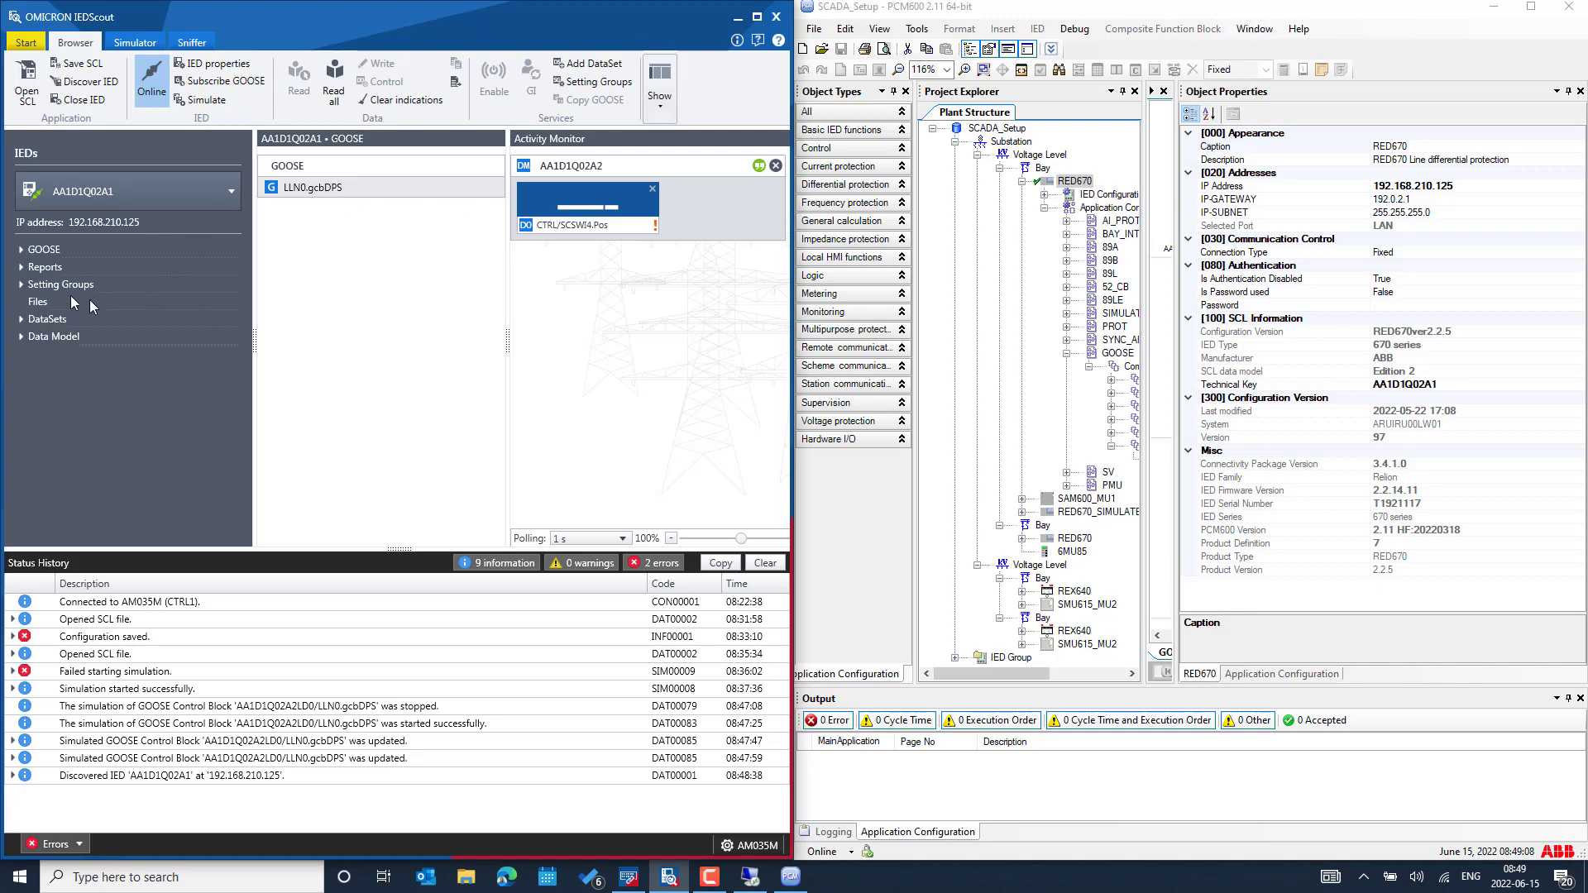
Examine the logical nodes LLN0 and LPHD1 under LD0 in the data model of AA1D1Q02A1.
{"action": "left_click", "coordinate": [21, 338]}
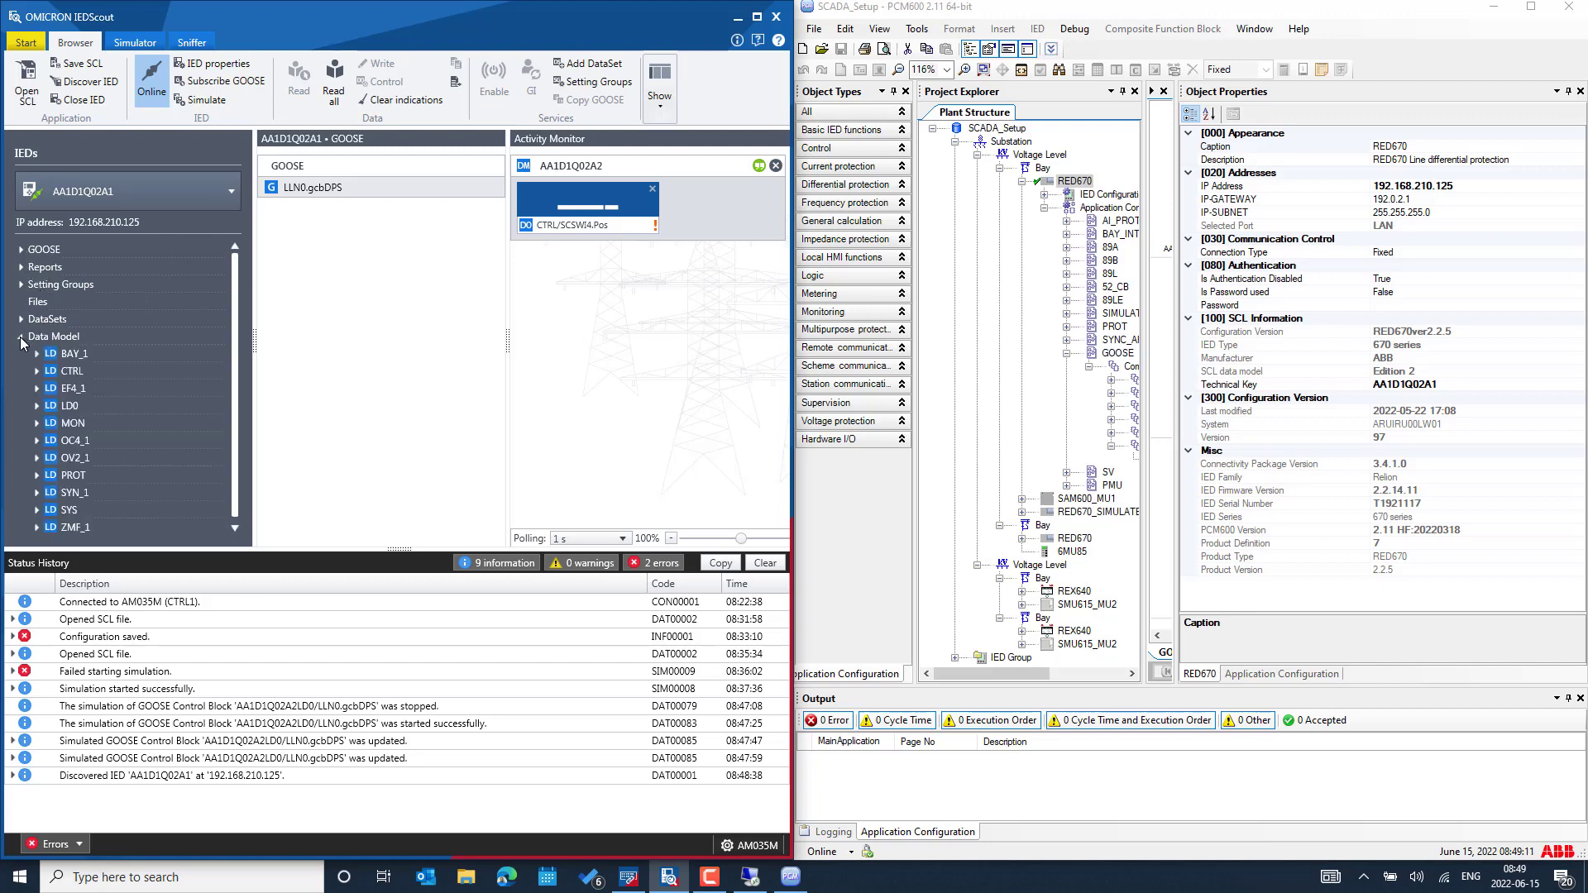
{"action": "left_click", "coordinate": [38, 406]}
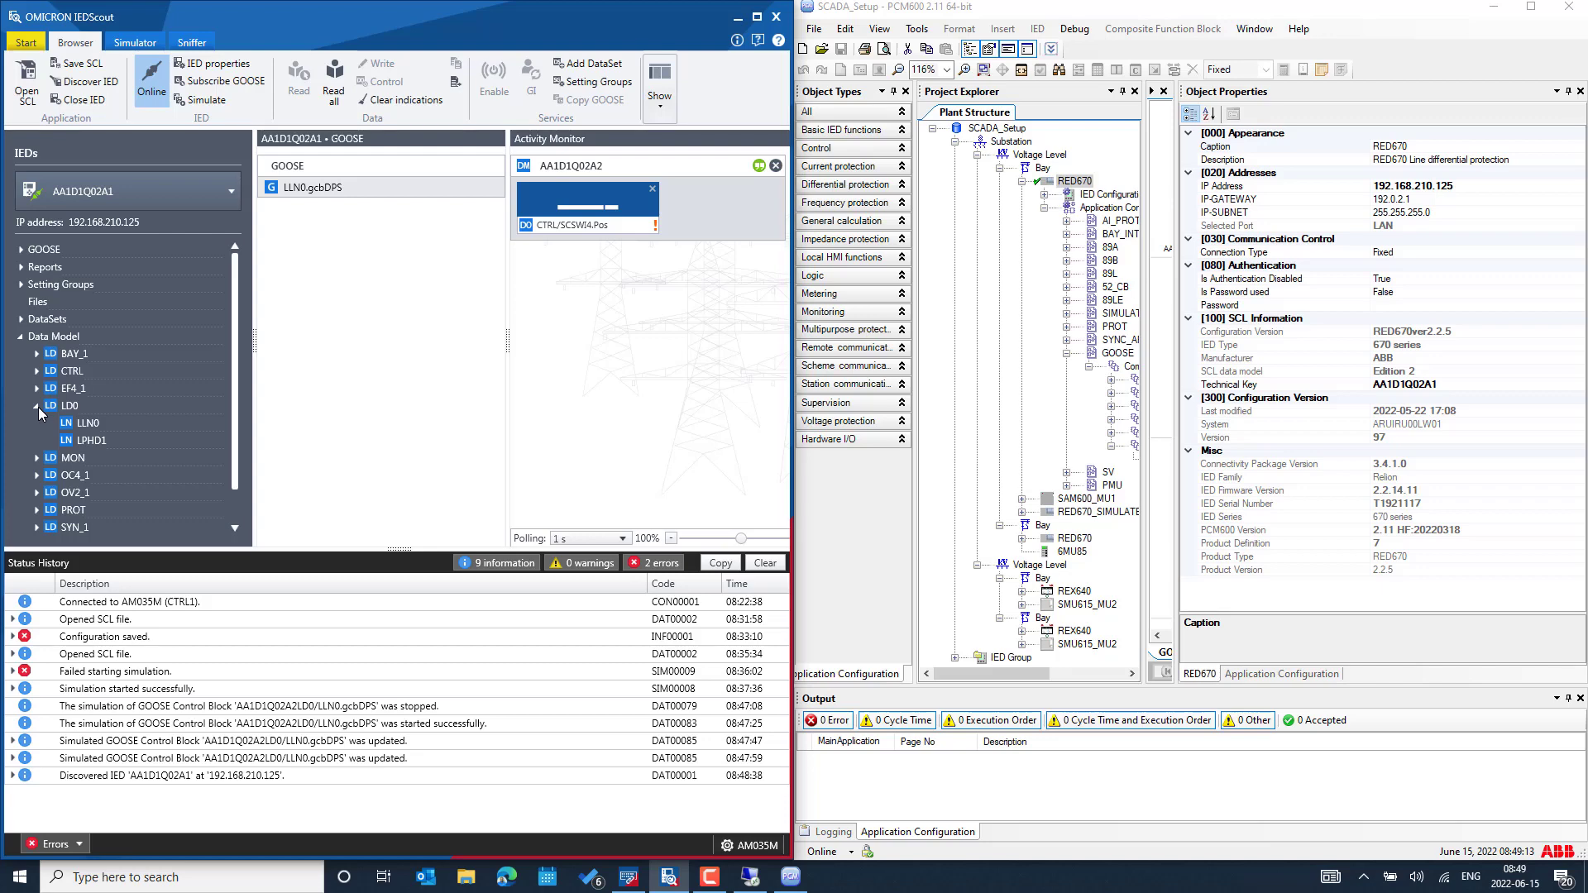
{"action": "left_click", "coordinate": [86, 425]}
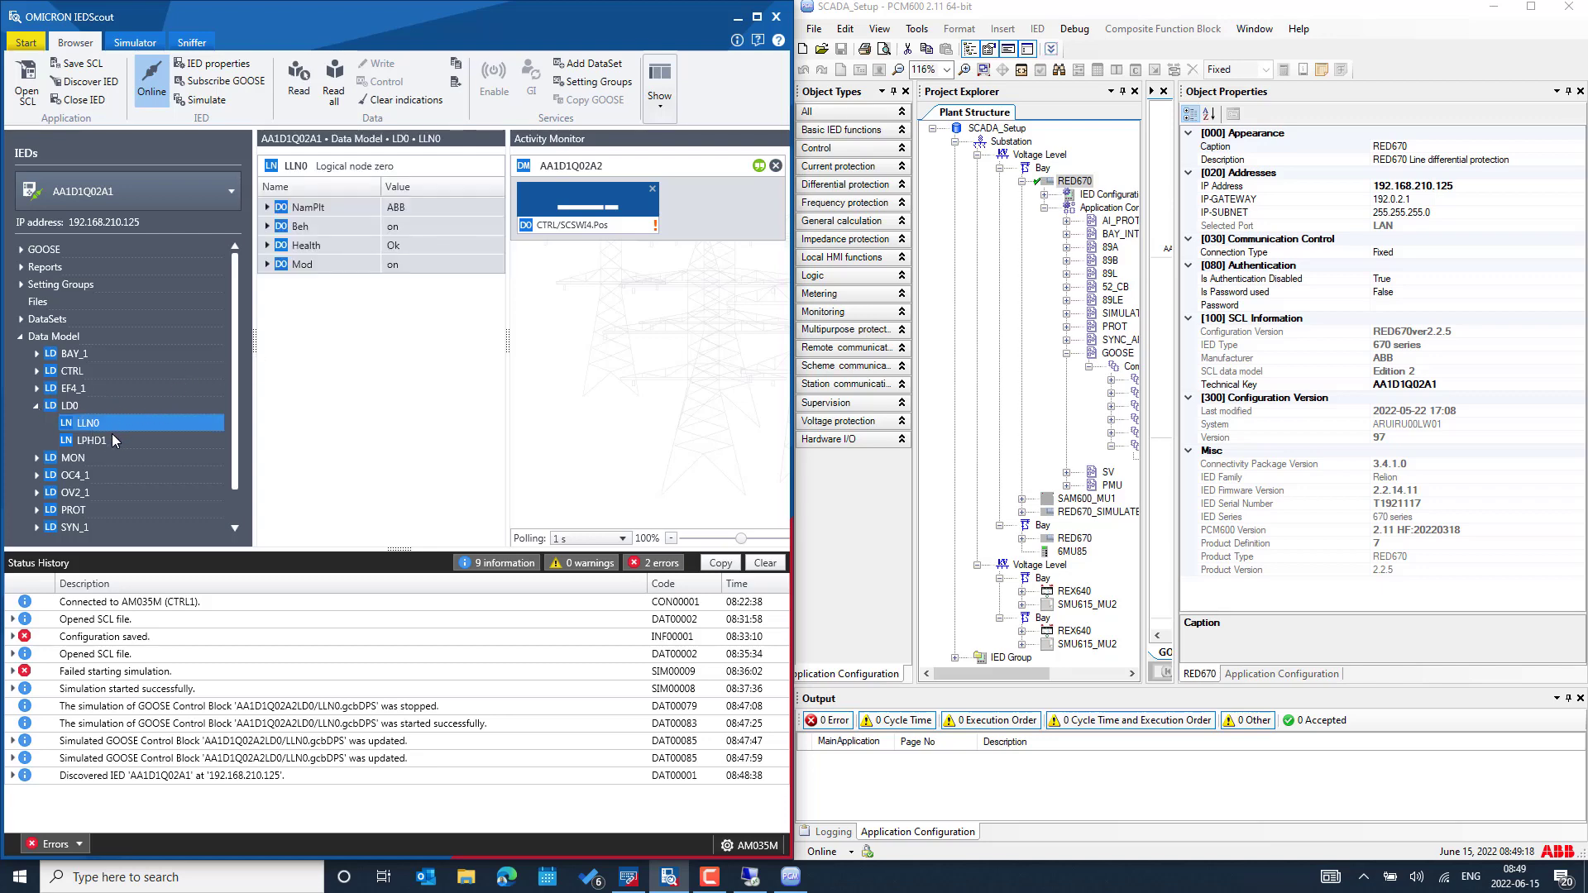
{"action": "left_click", "coordinate": [109, 446]}
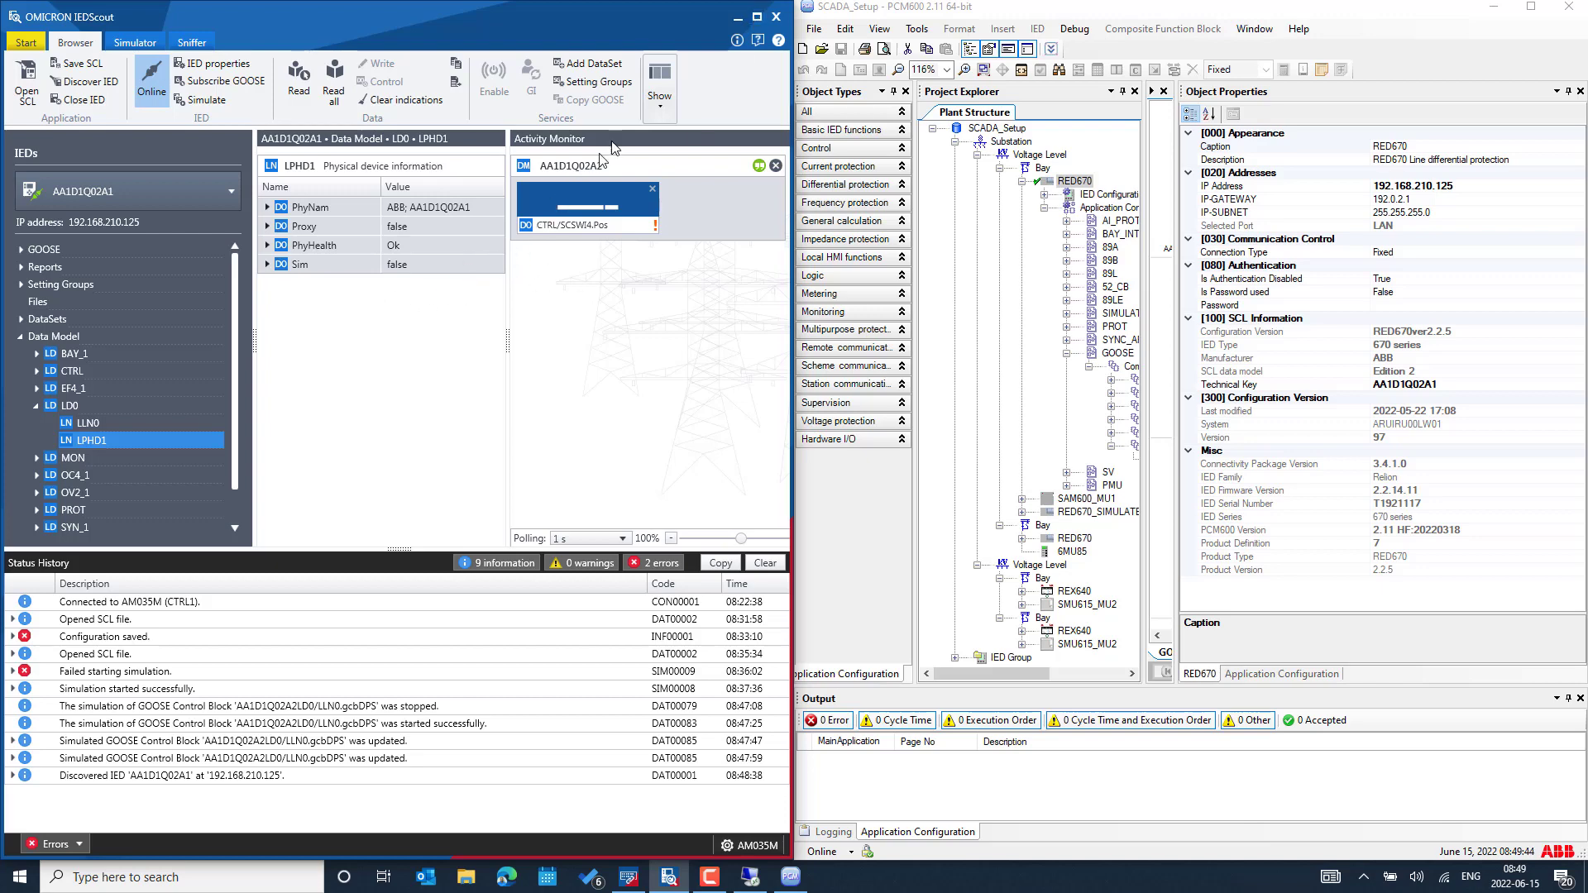
Display the data object descriptions in a maximized IEDScout window and expand the Sim object of LPHD1.
{"action": "left_click", "coordinate": [661, 123]}
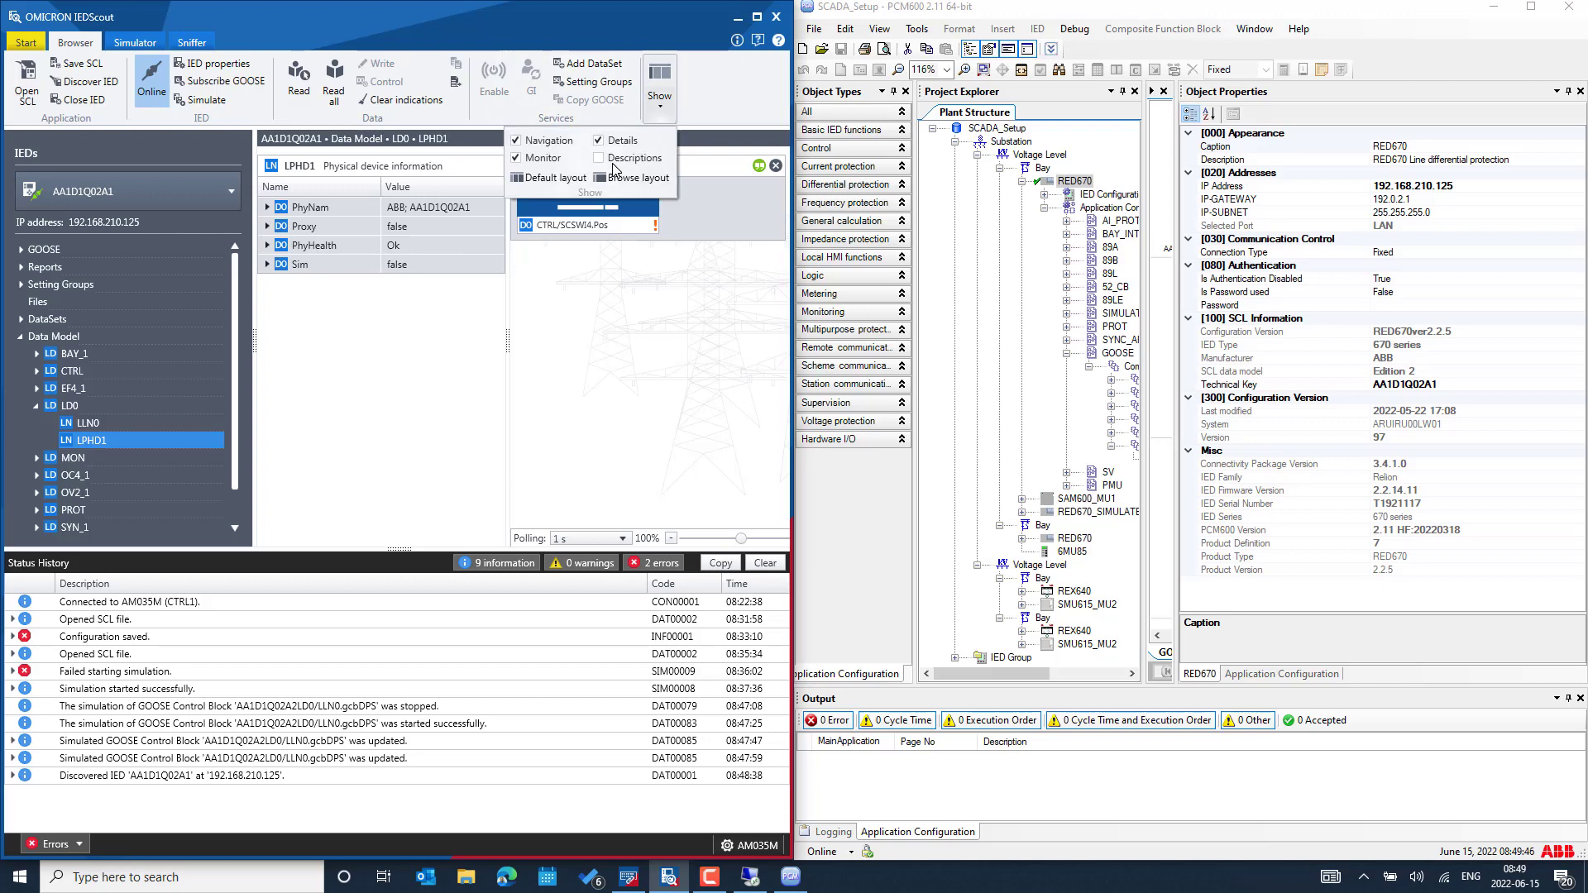
{"action": "left_click", "coordinate": [614, 169]}
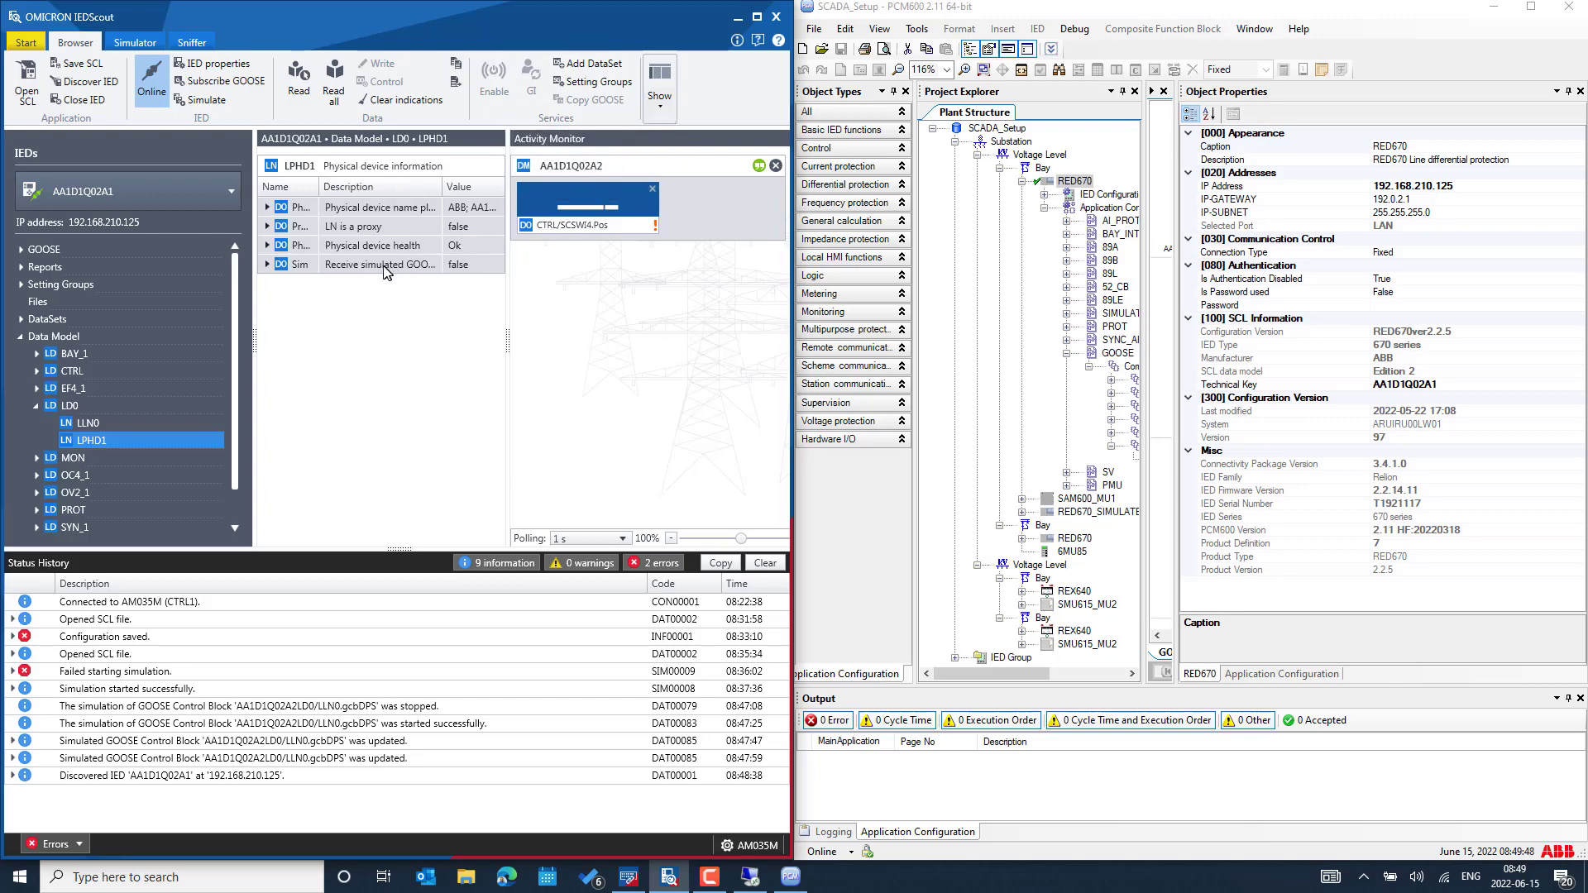
{"action": "left_click", "coordinate": [758, 19]}
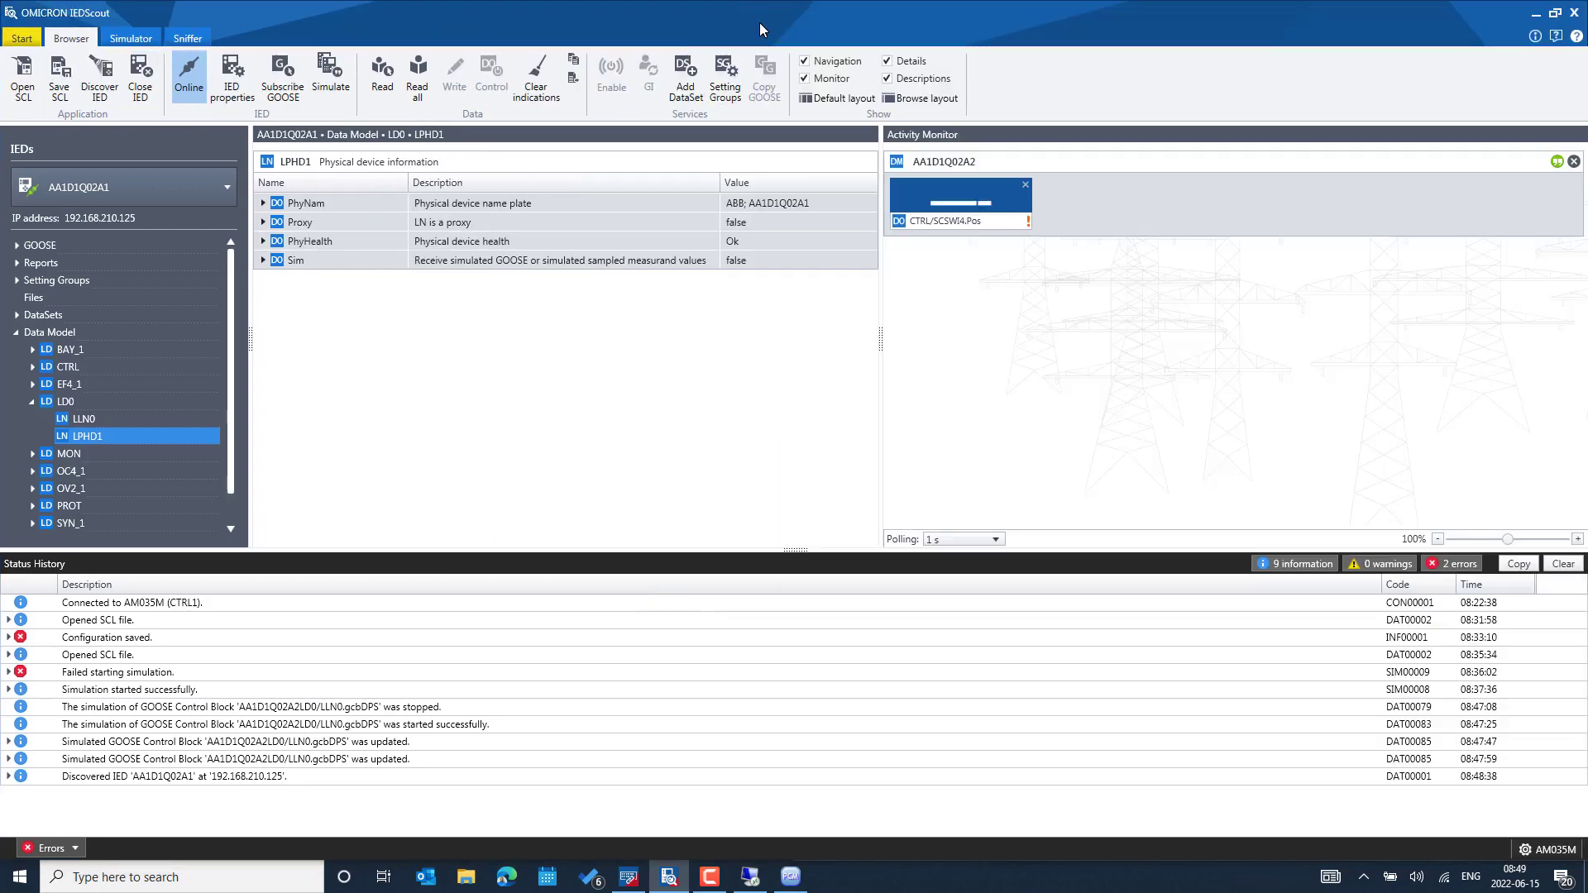
{"action": "left_click", "coordinate": [264, 262]}
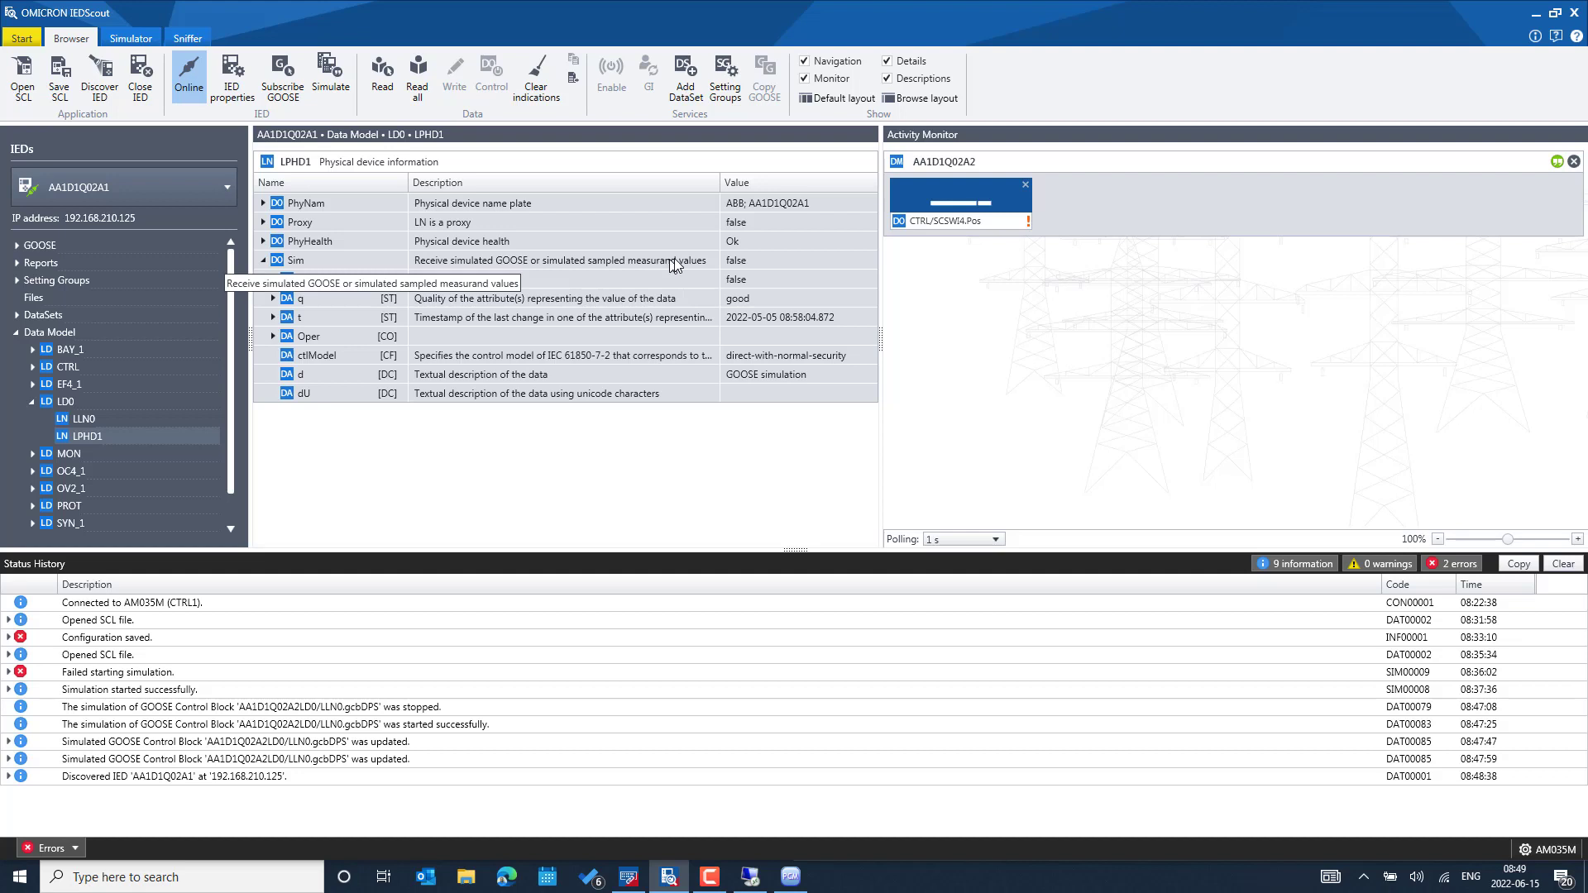
Operate the LPHD1.Sim control object of AA1D1Q02A1 with the value true and close the control settings.
{"action": "left_click", "coordinate": [735, 264]}
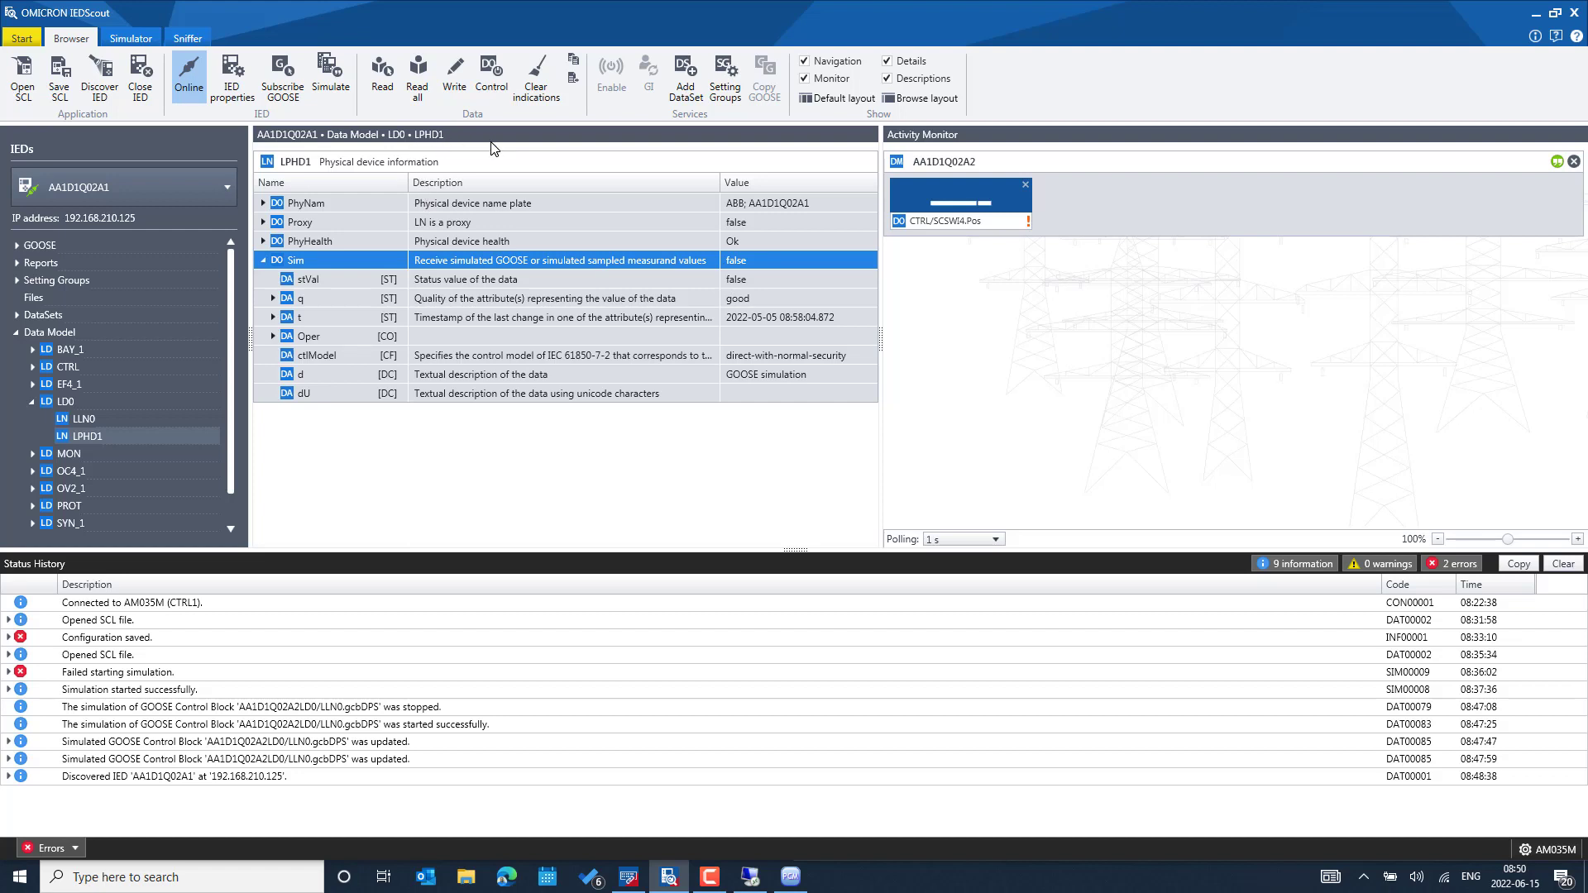
{"action": "left_click", "coordinate": [490, 88]}
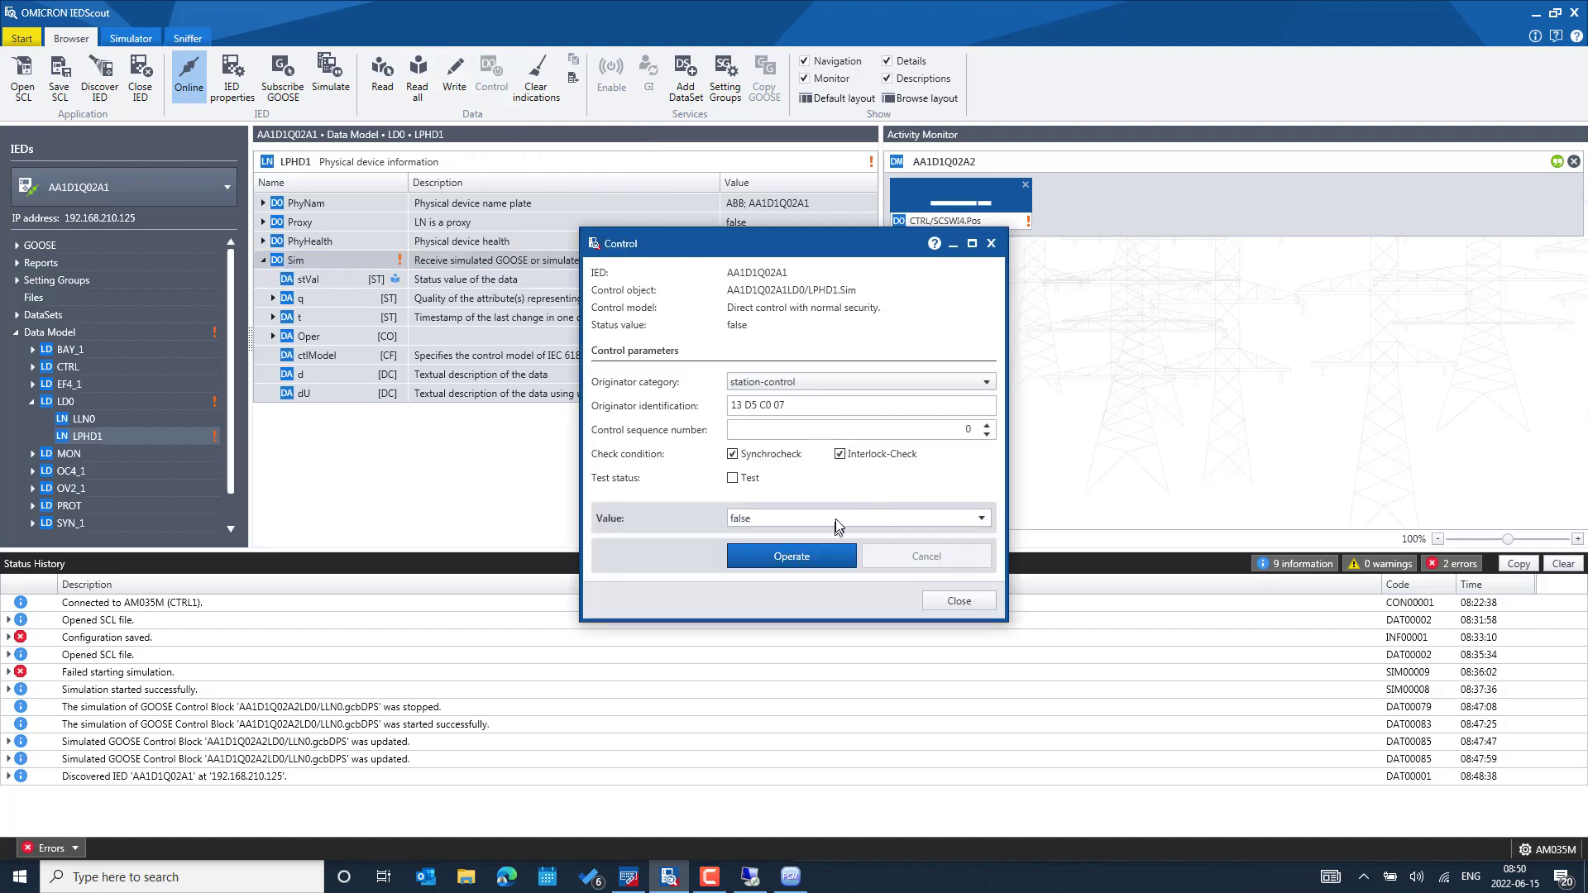
{"action": "left_click", "coordinate": [840, 519]}
{"action": "left_click", "coordinate": [831, 547]}
{"action": "left_click", "coordinate": [786, 555]}
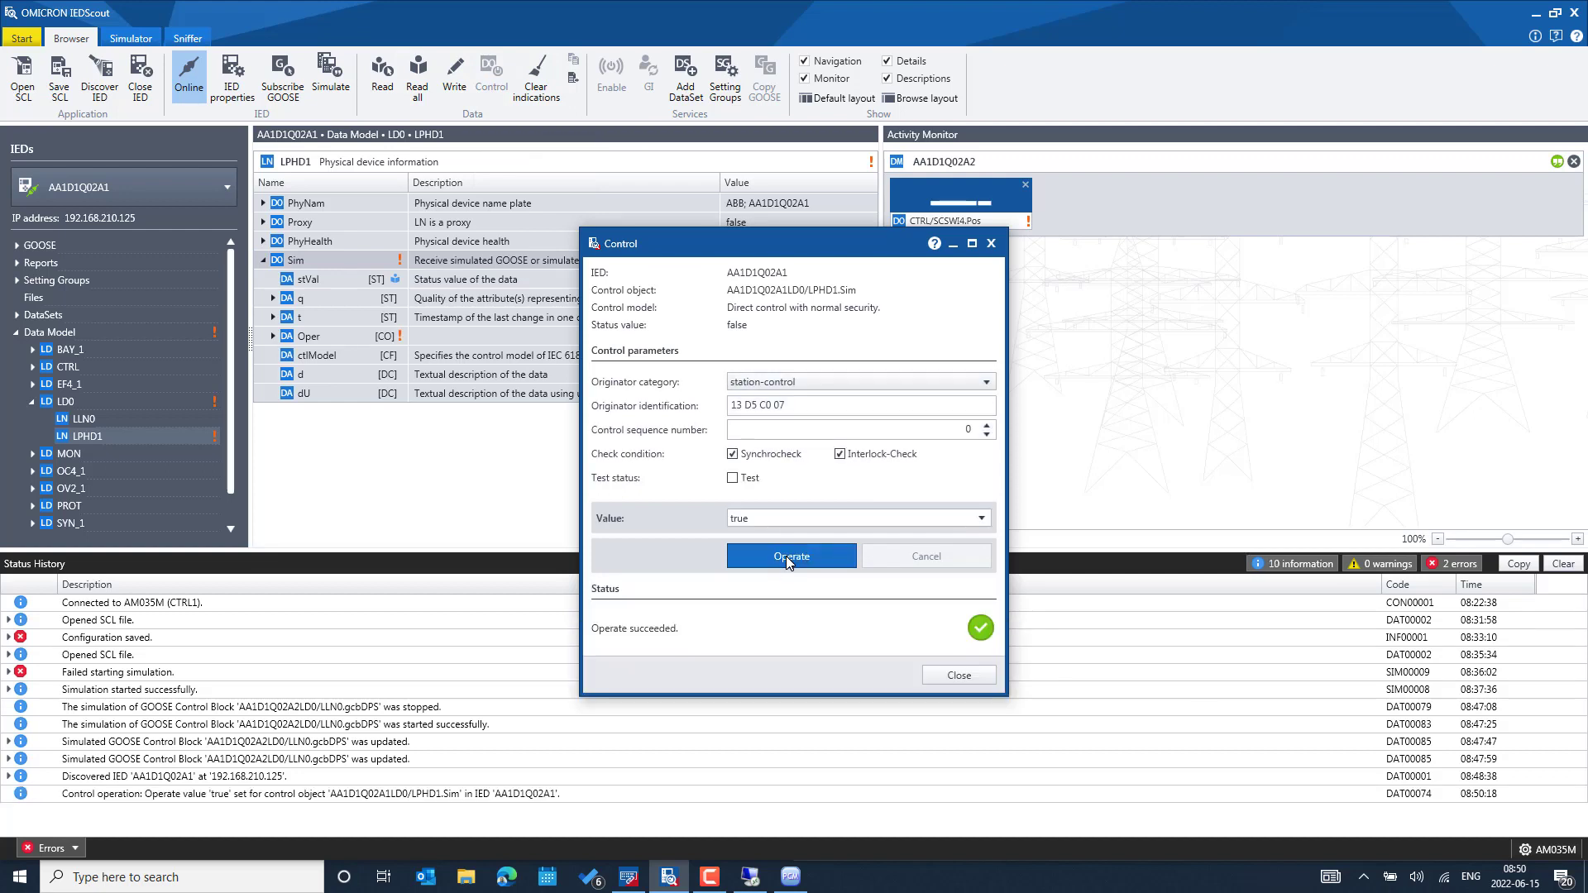
{"action": "left_click", "coordinate": [959, 676]}
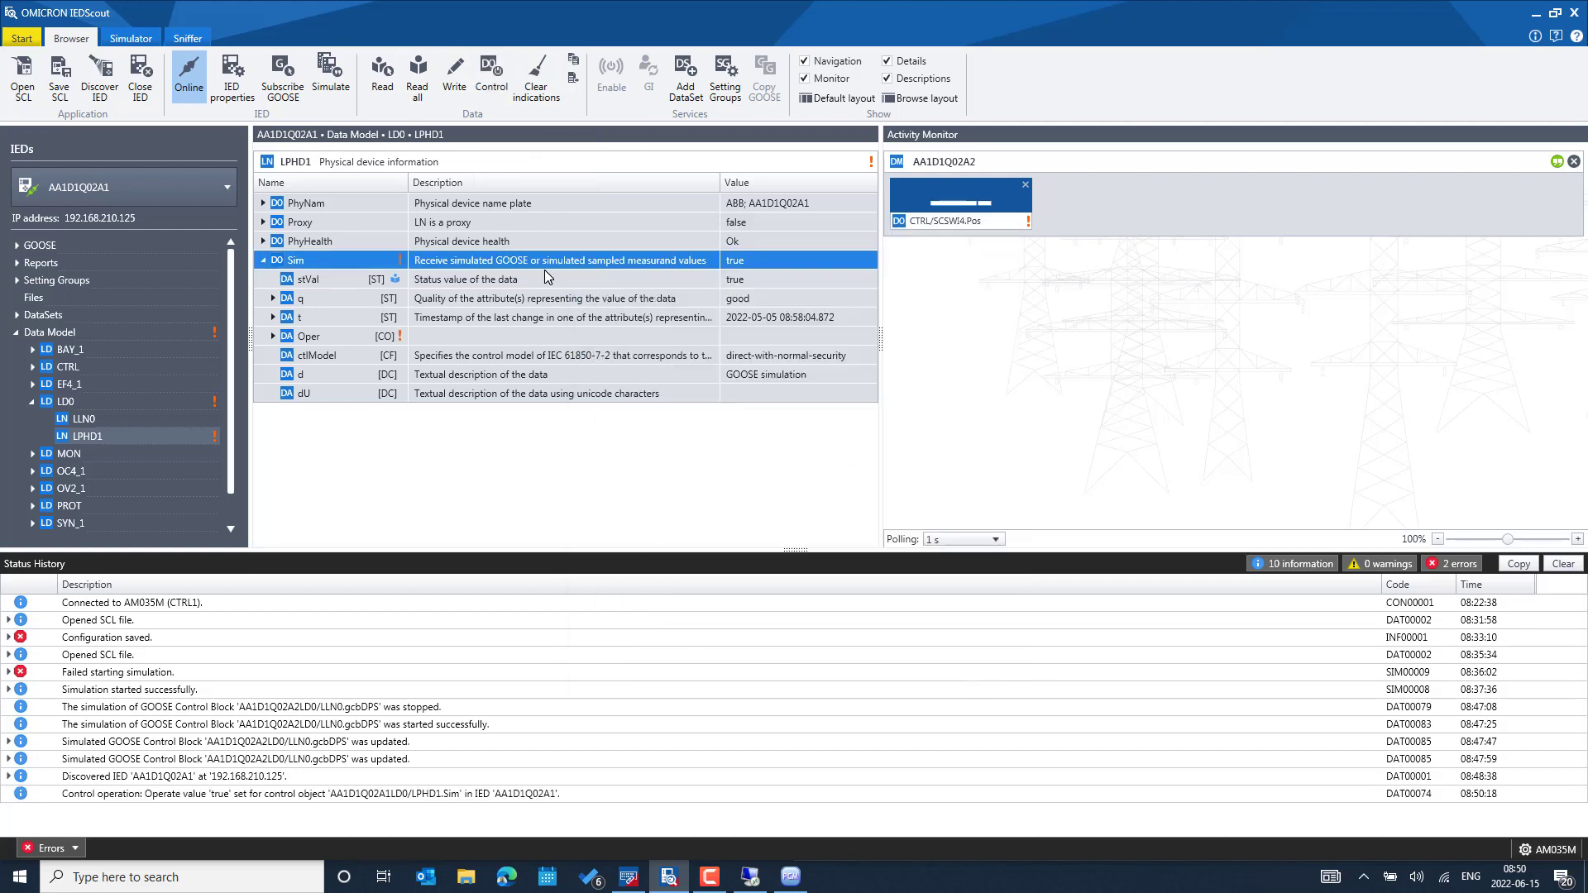
Switch to PCM600 and expand the RED670's IED Configuration down to the Station communication entries.
{"action": "left_click", "coordinate": [790, 876]}
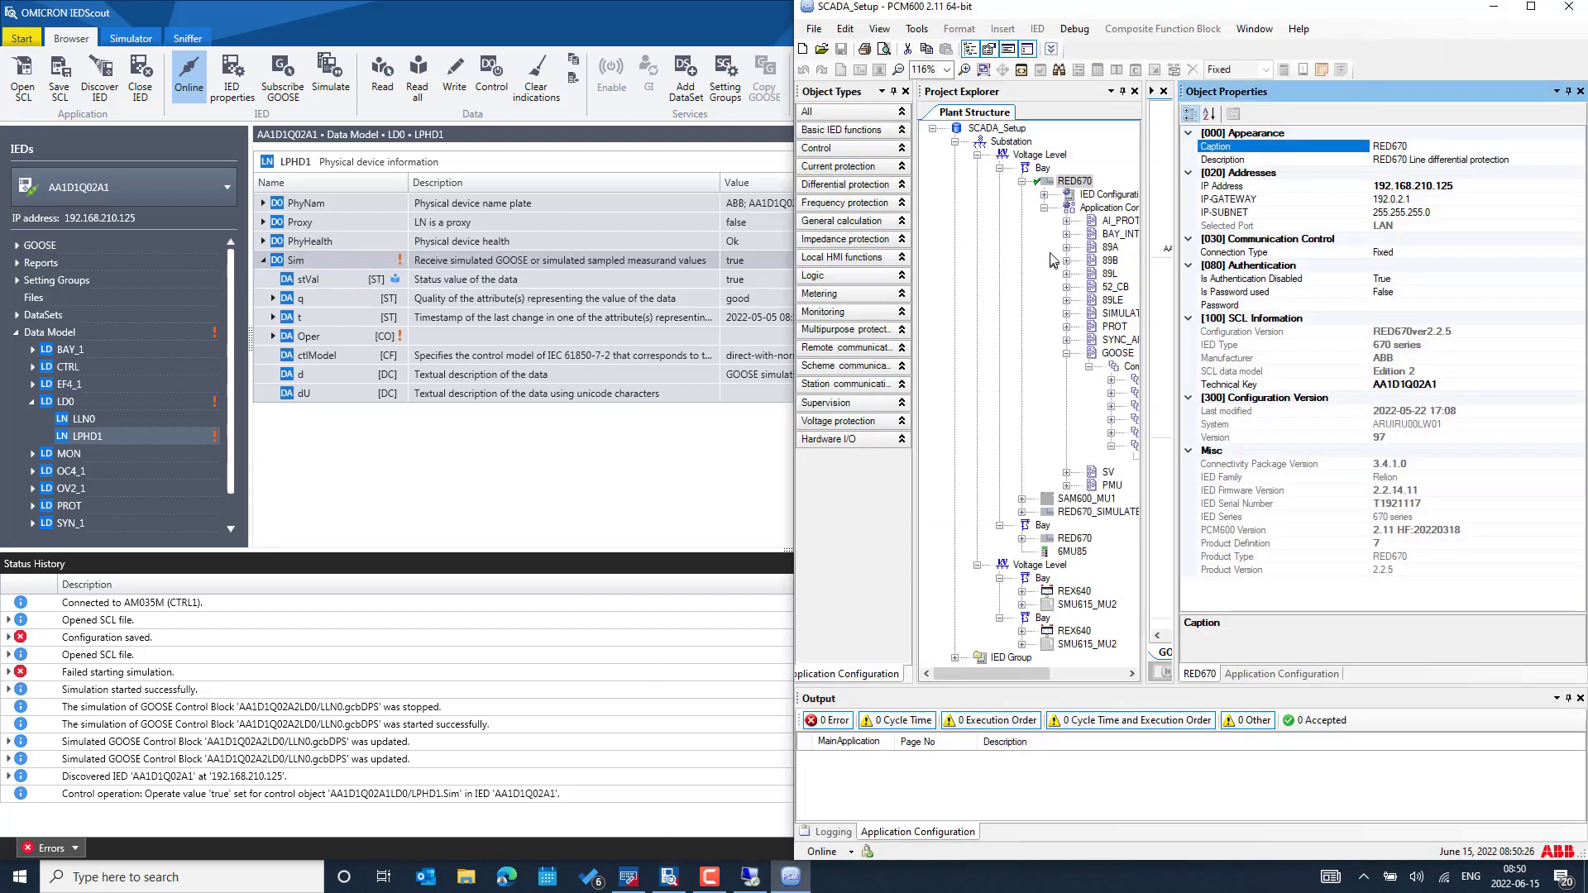
{"action": "double_click", "coordinate": [1065, 195]}
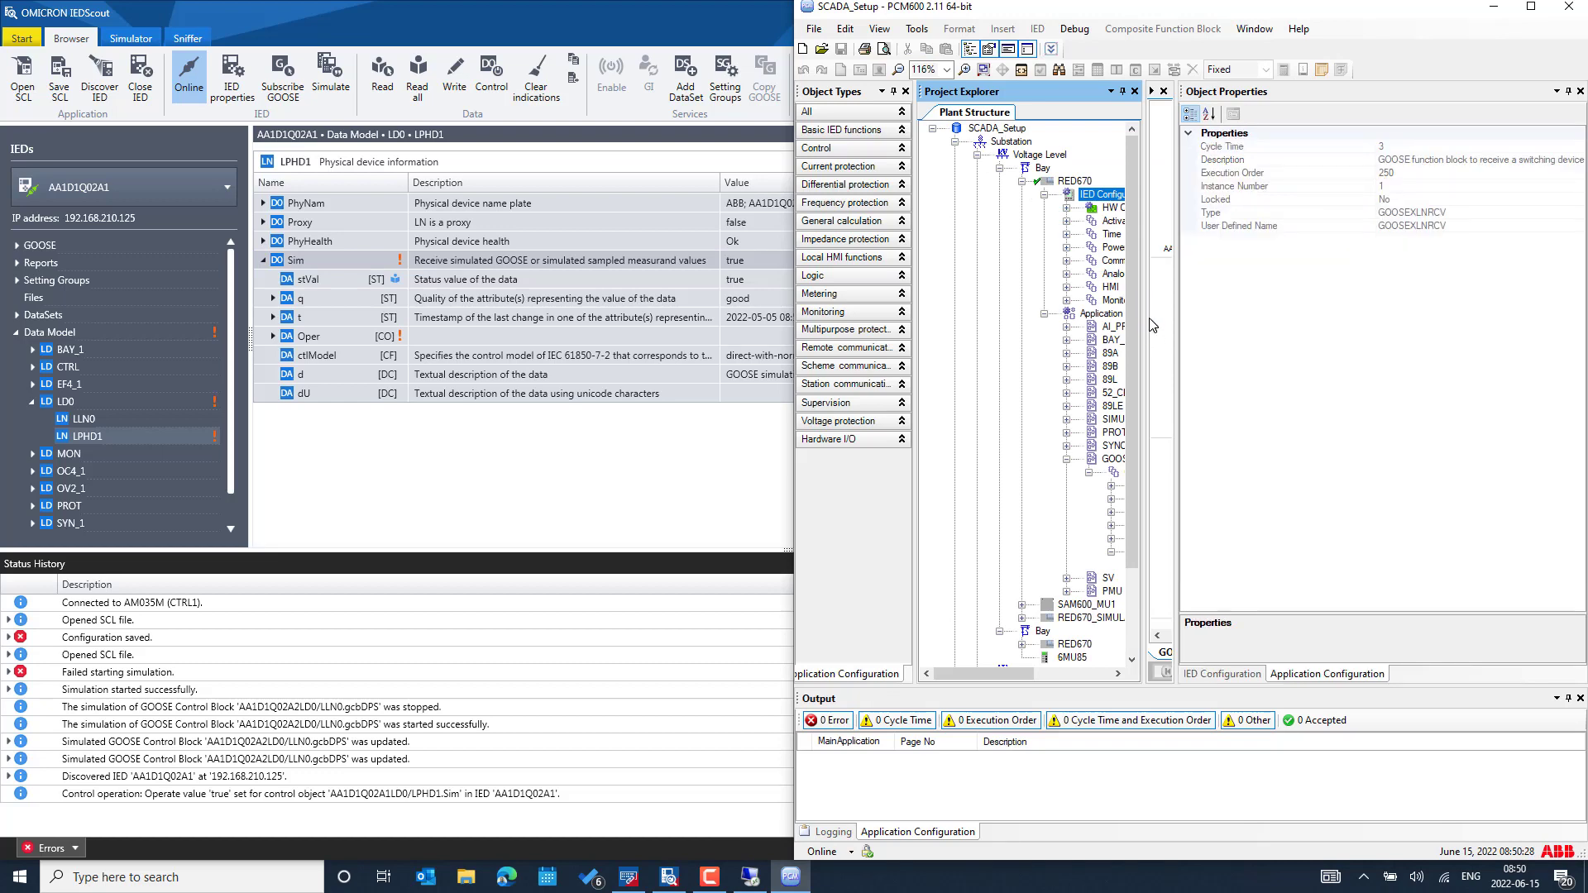
{"action": "left_click_drag", "start_coordinate": [1144, 312], "coordinate": [1149, 312]}
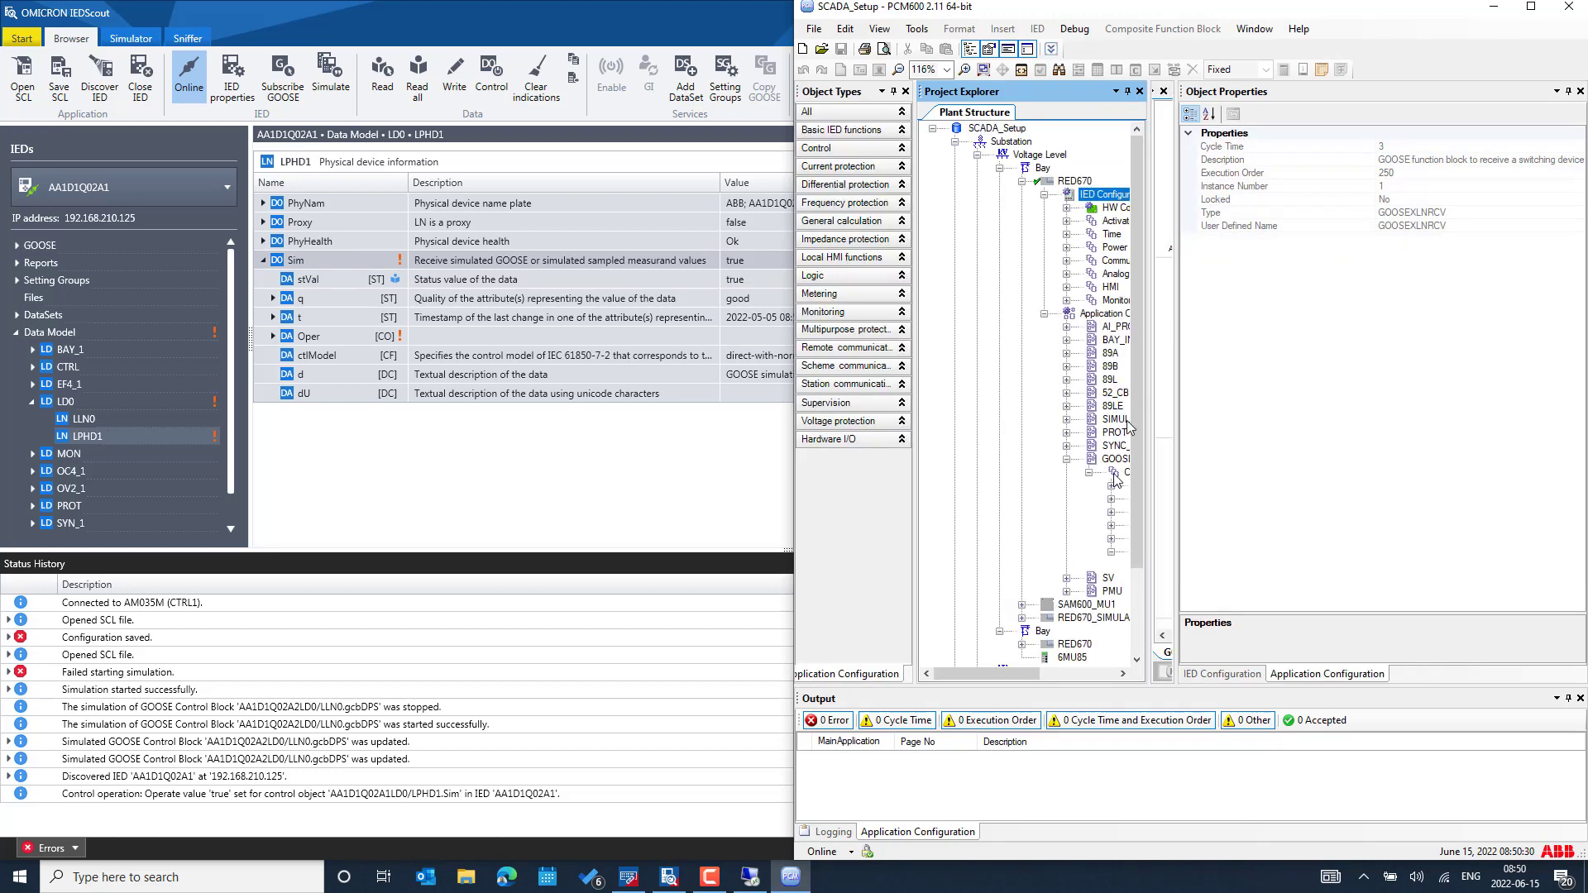
{"action": "left_click_drag", "start_coordinate": [1017, 668], "coordinate": [1048, 672]}
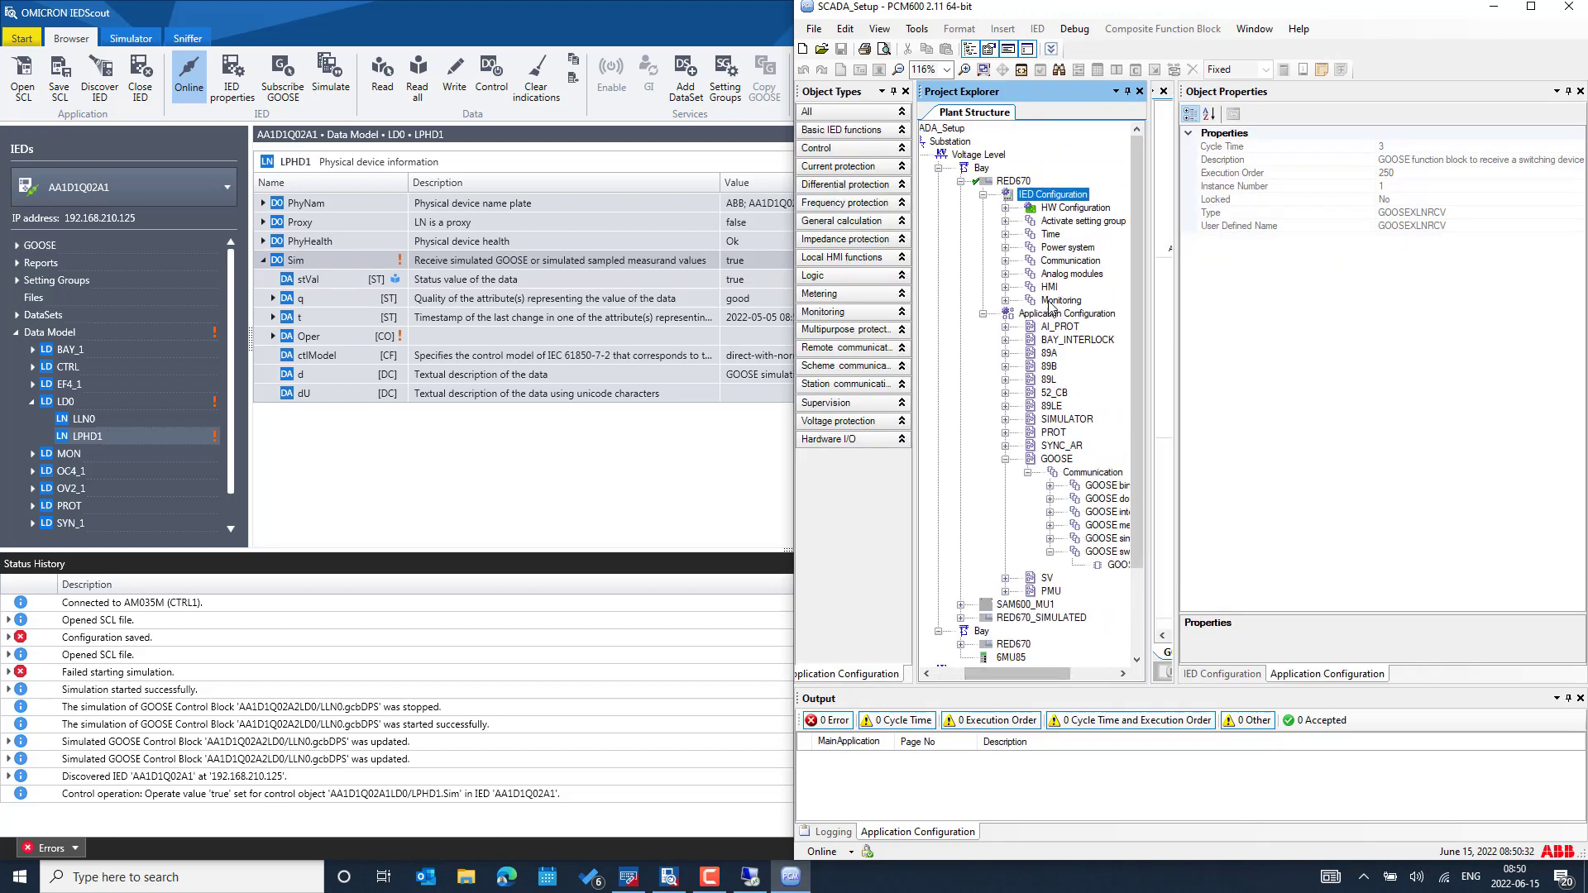
{"action": "left_click", "coordinate": [1006, 262]}
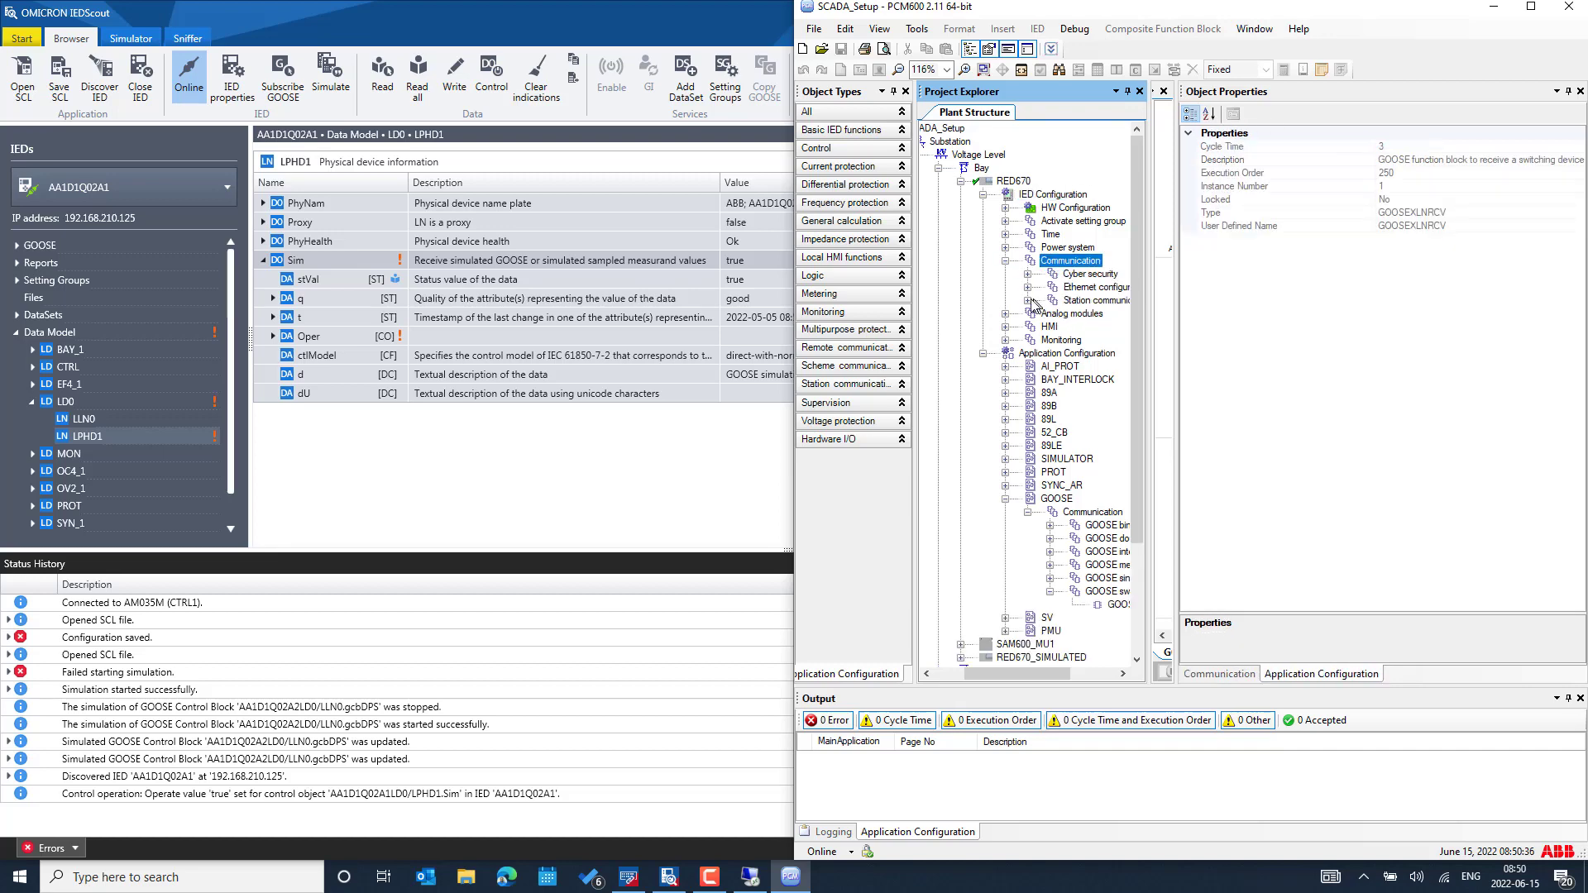
{"action": "left_click", "coordinate": [1028, 300]}
{"action": "left_click_drag", "start_coordinate": [1057, 672], "coordinate": [1101, 687]}
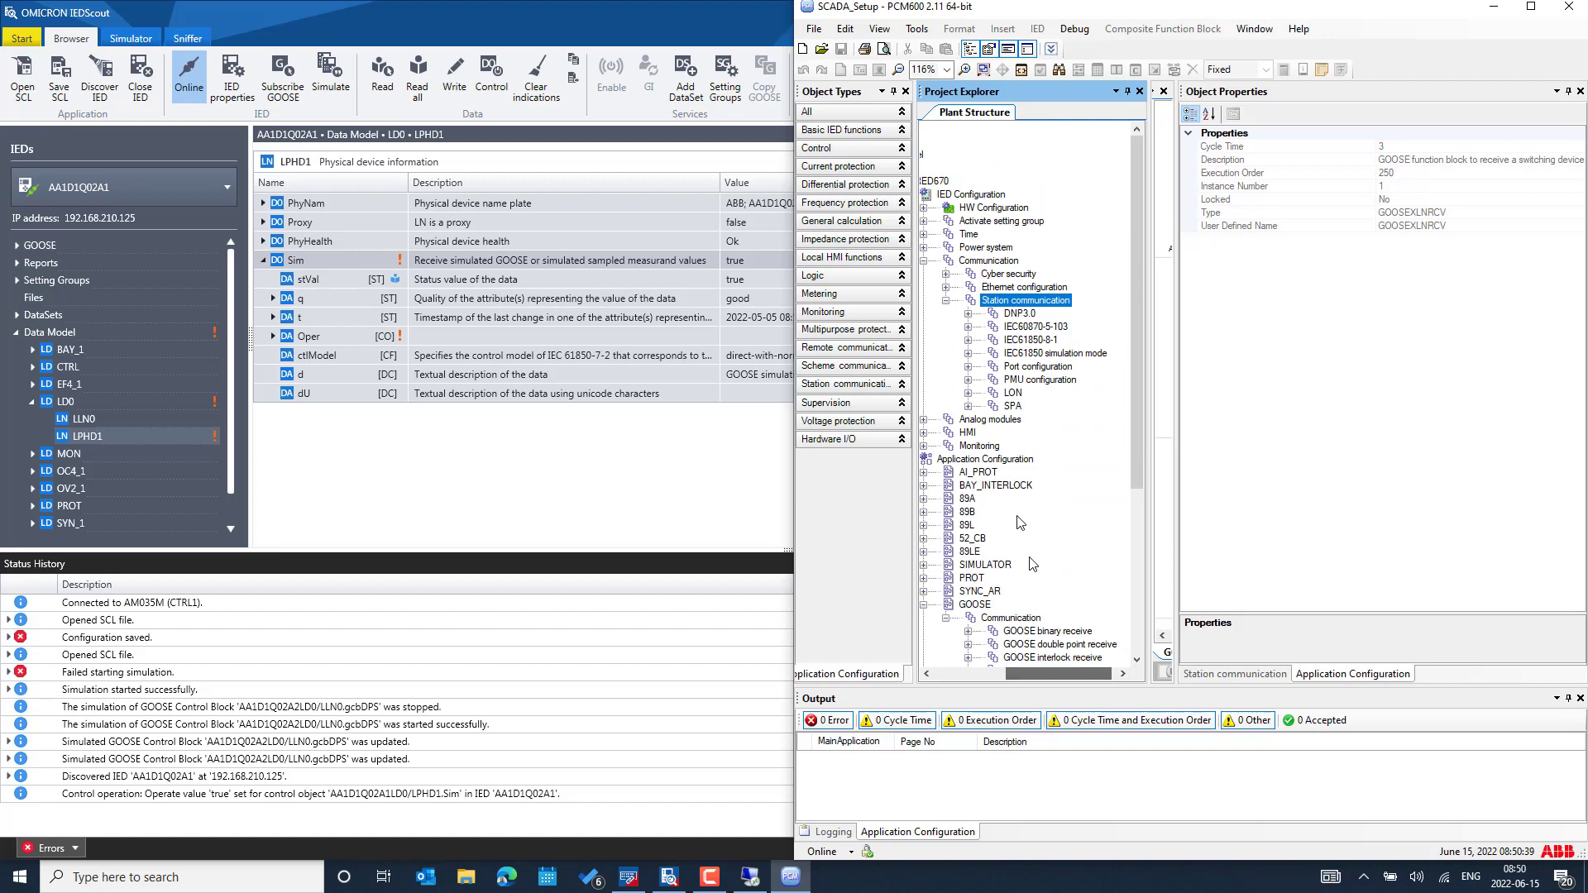
Open the parameter settings of IEC61850SIM: 1 under IEC61850 simulation mode and widen the pane to show its PC values.
{"action": "left_click", "coordinate": [967, 353]}
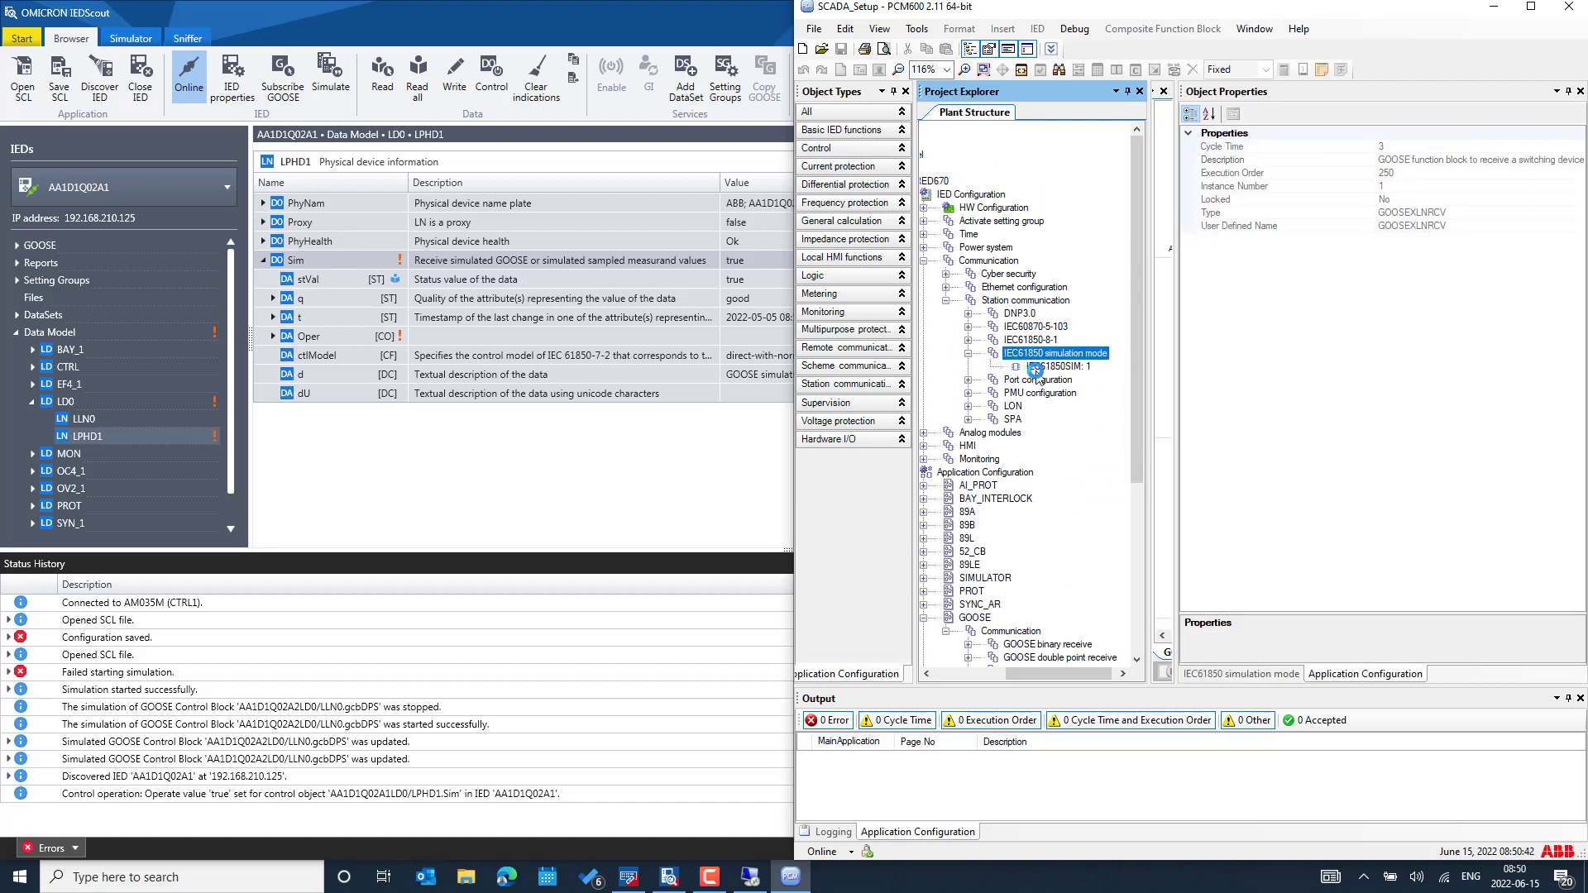
{"action": "left_click", "coordinate": [1058, 366]}
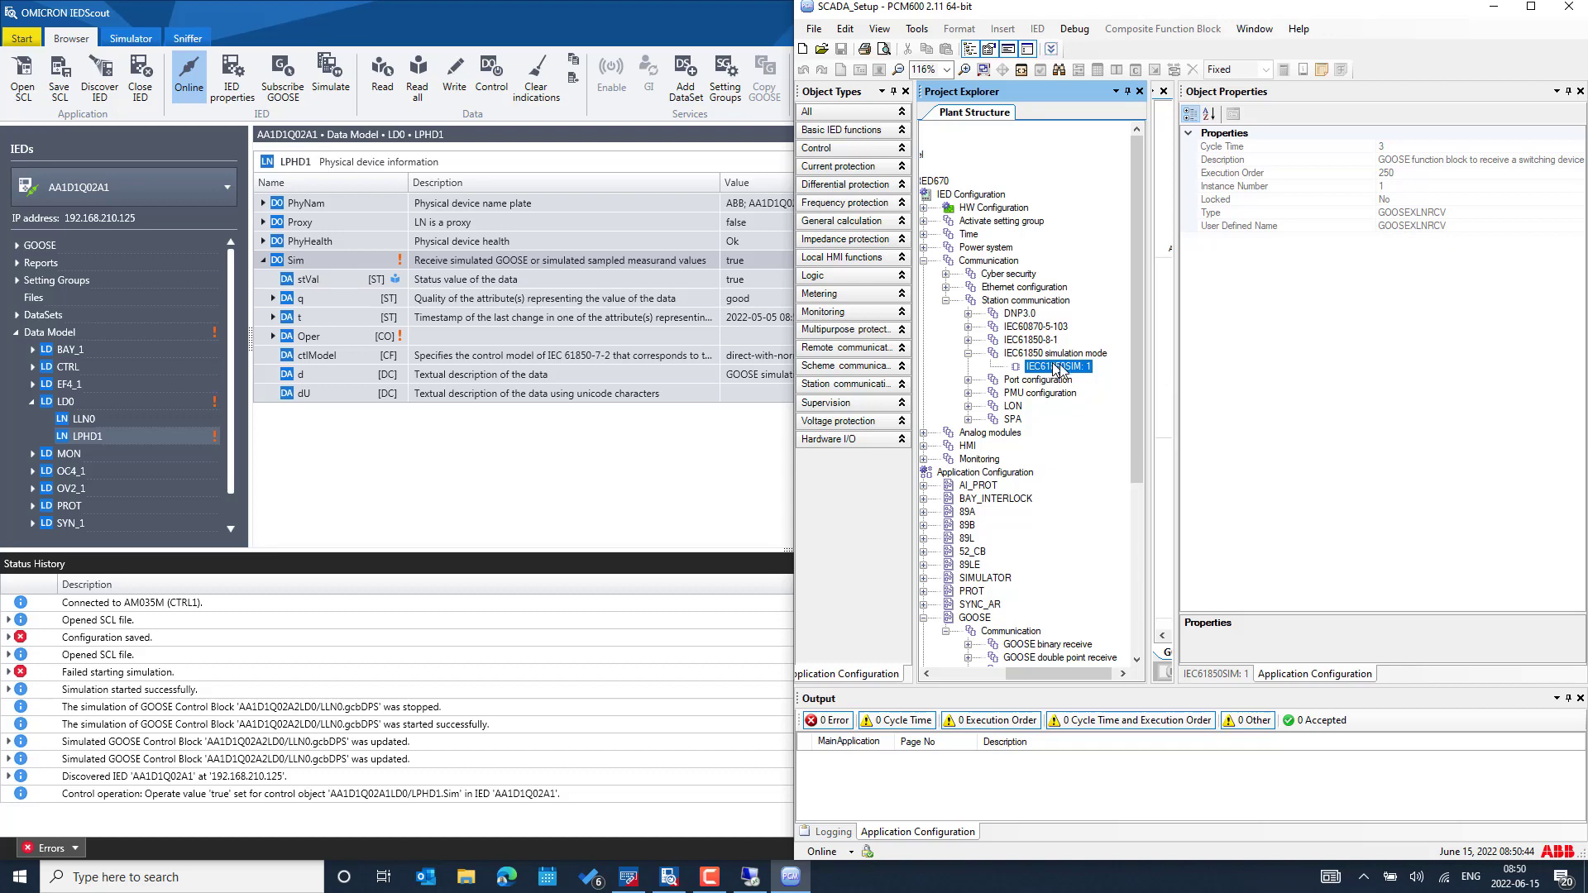
{"action": "right_click", "coordinate": [1088, 368]}
{"action": "left_click", "coordinate": [1117, 373]}
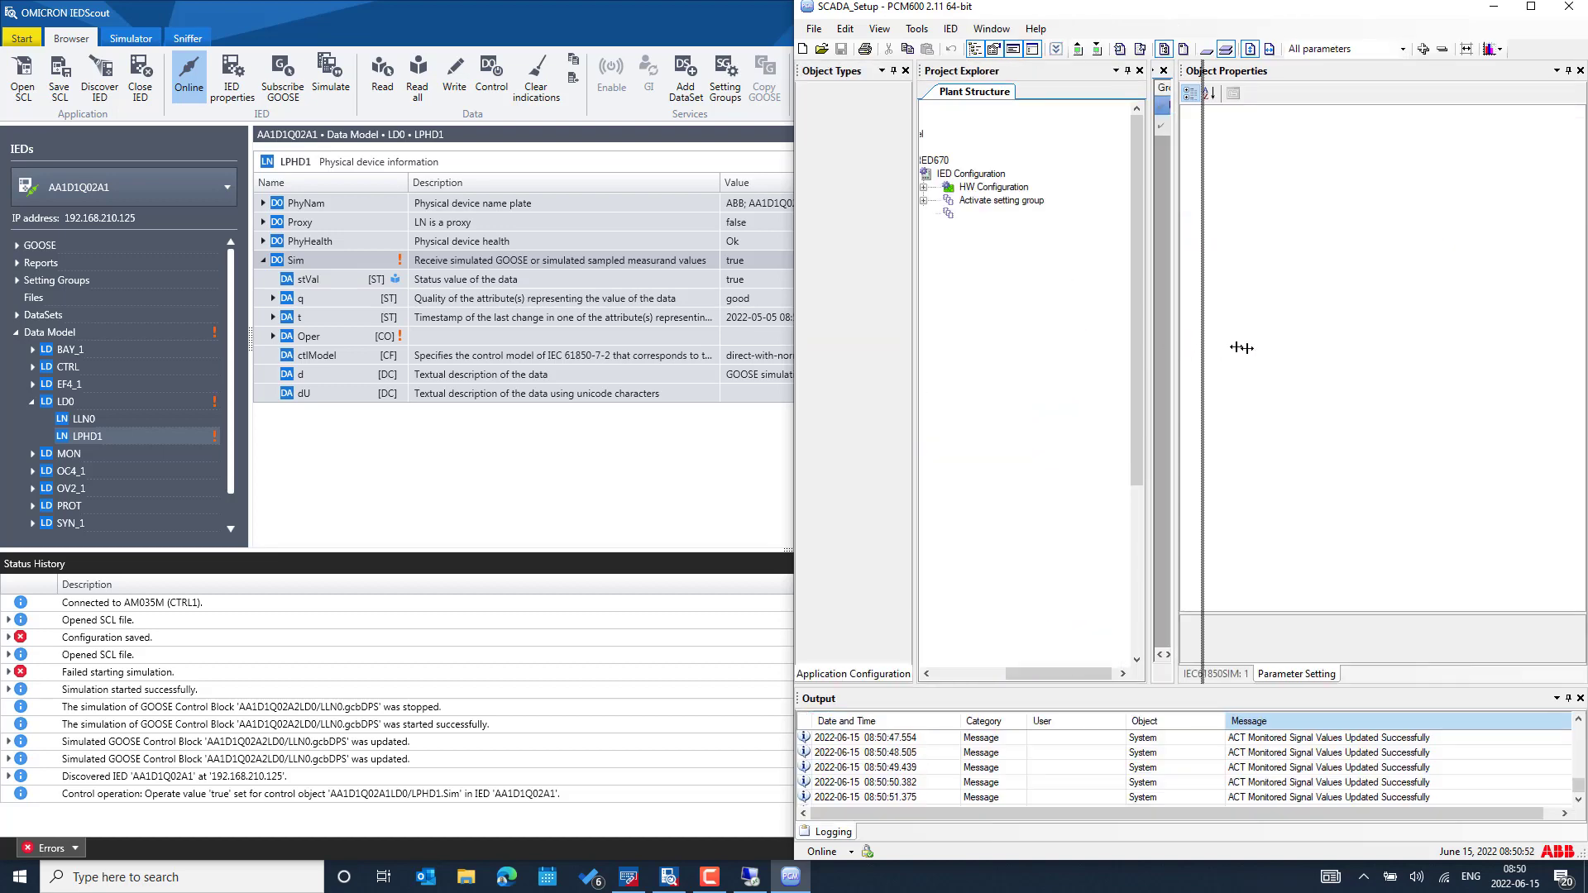
{"action": "left_click_drag", "start_coordinate": [1219, 654], "coordinate": [1272, 657]}
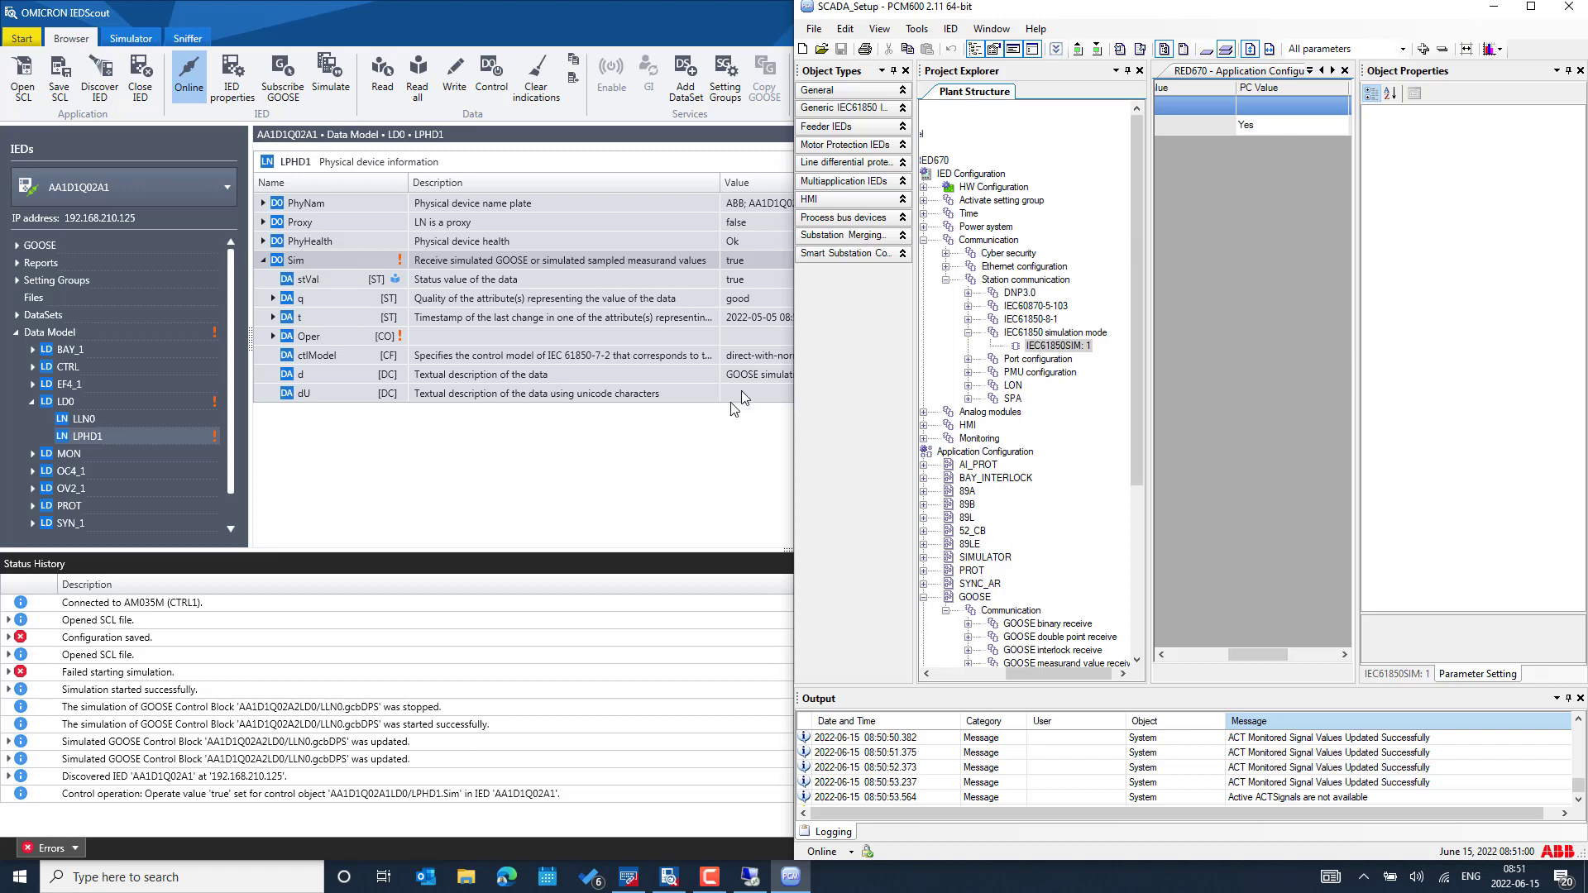
Examine the PC value options of the IEC61850SIM: 1 simulation parameter and compare them with LPHD1.Sim in IEDScout.
{"action": "left_click", "coordinate": [1319, 127]}
{"action": "left_click", "coordinate": [1318, 127]}
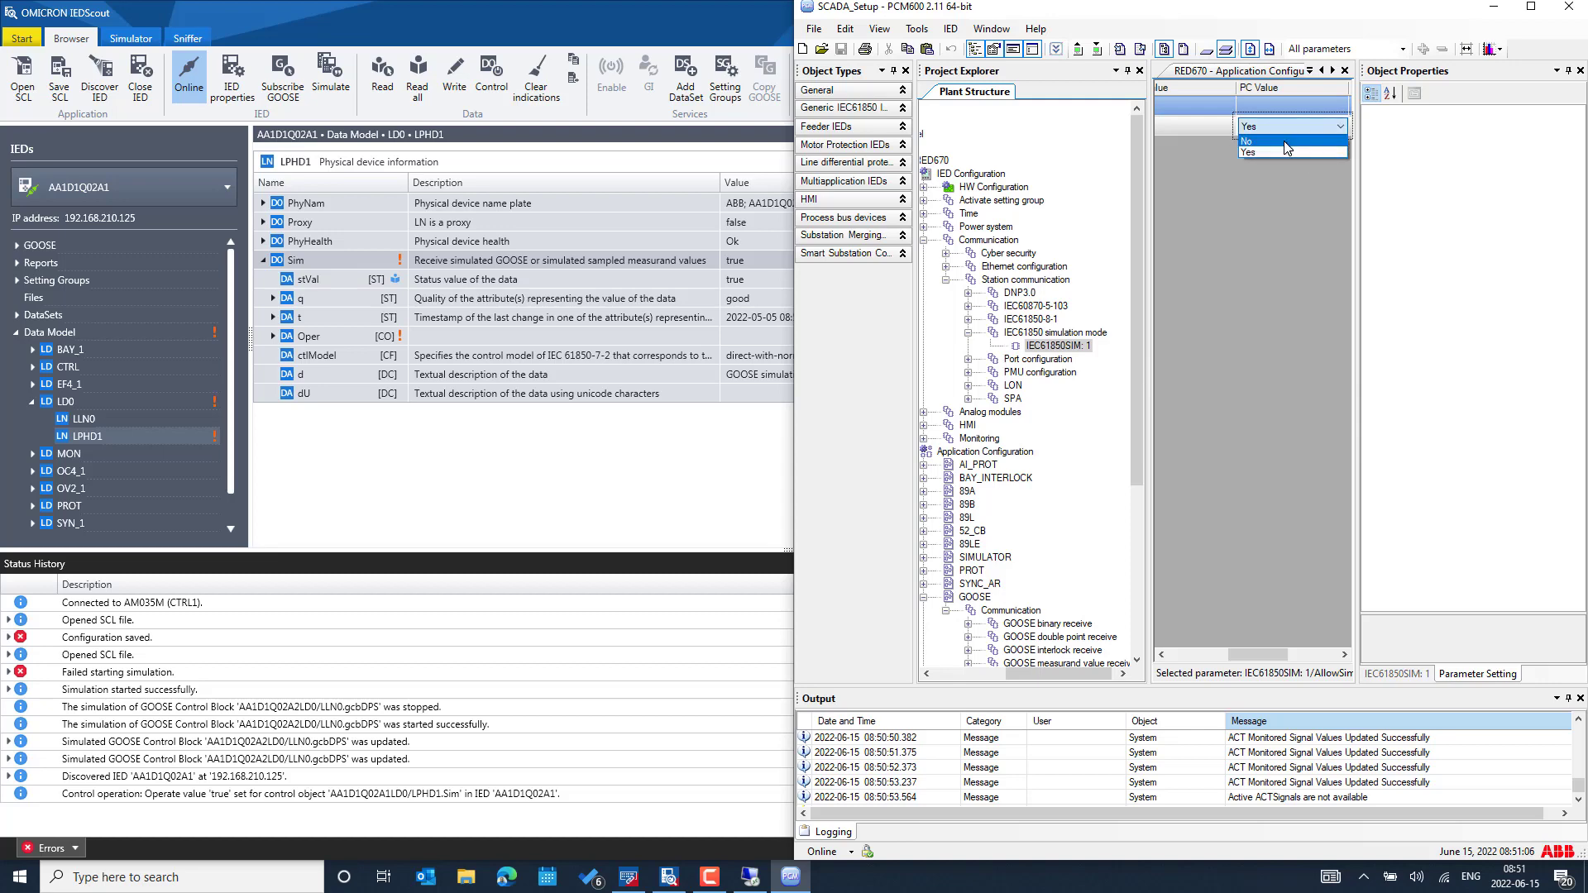
{"action": "left_click", "coordinate": [1292, 214]}
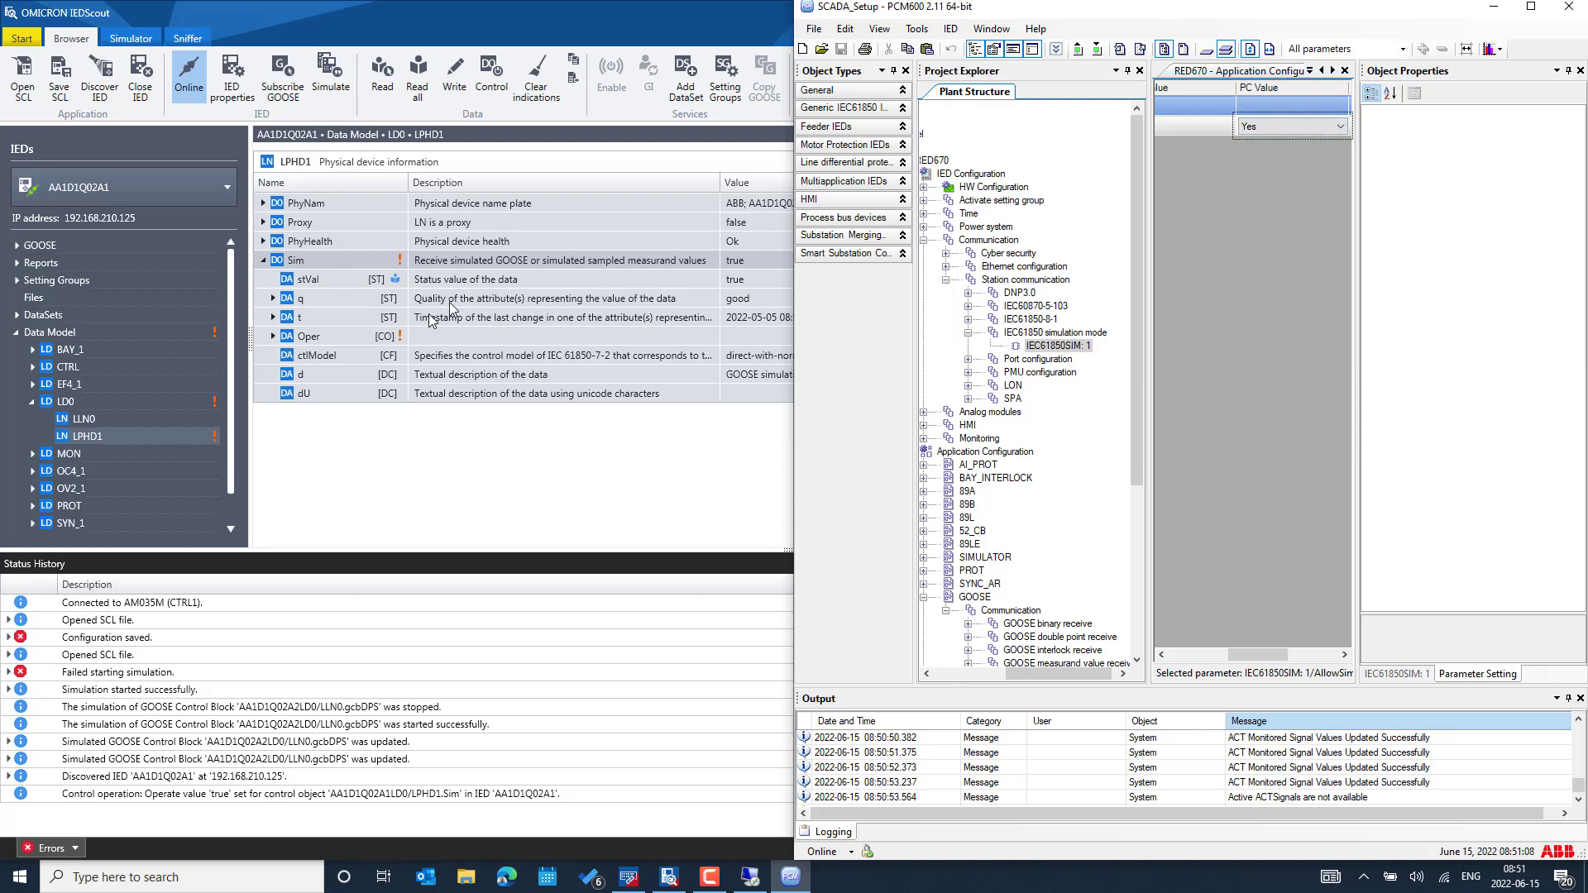
{"action": "left_click", "coordinate": [494, 455]}
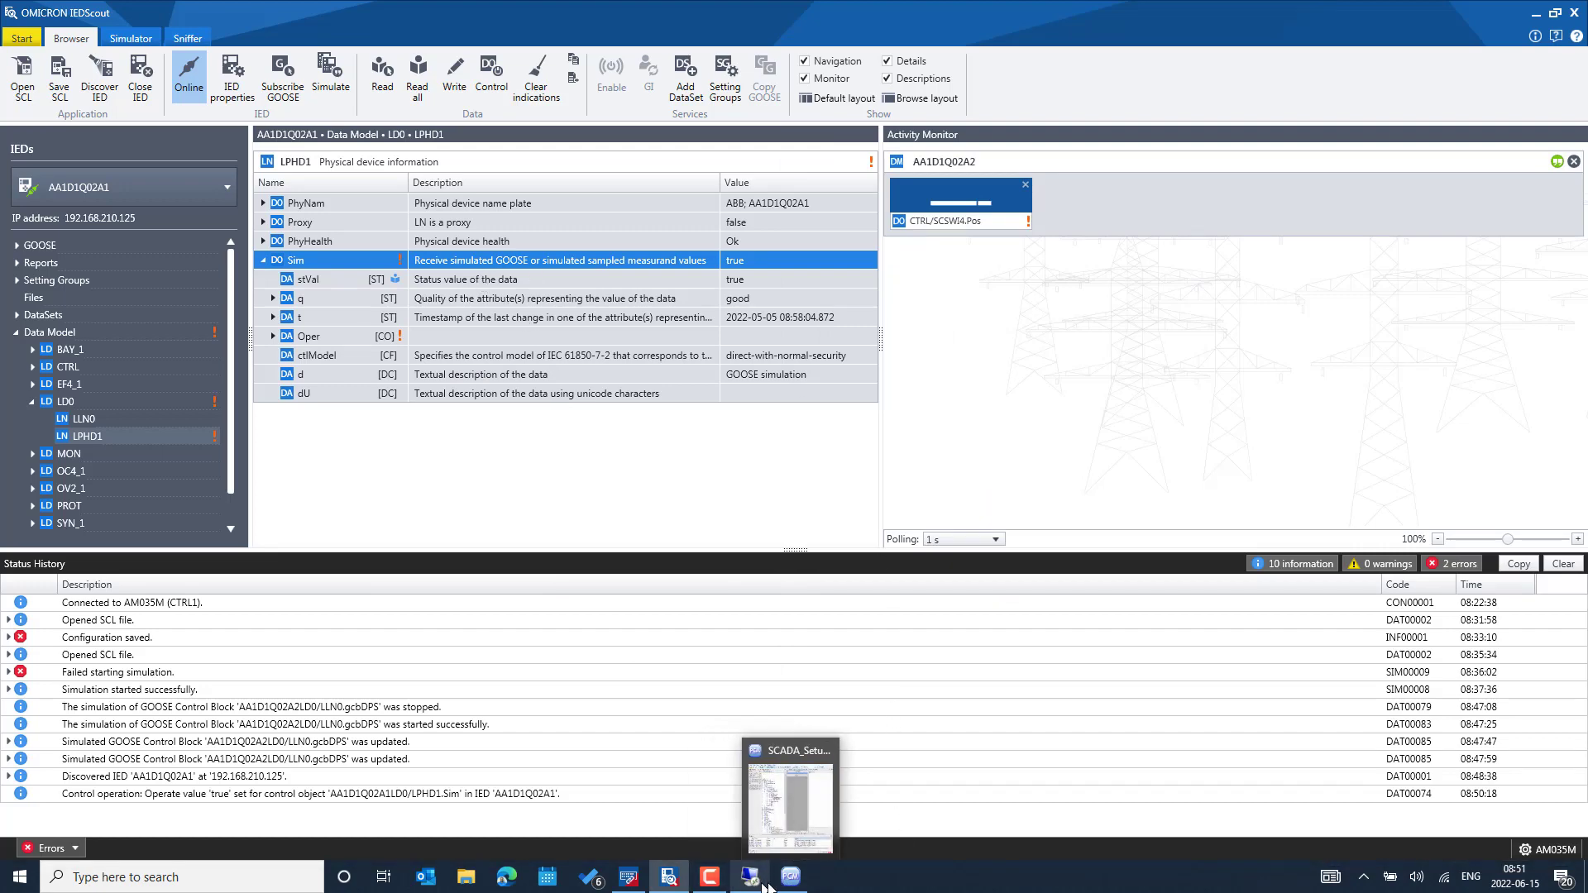
{"action": "left_click", "coordinate": [794, 875]}
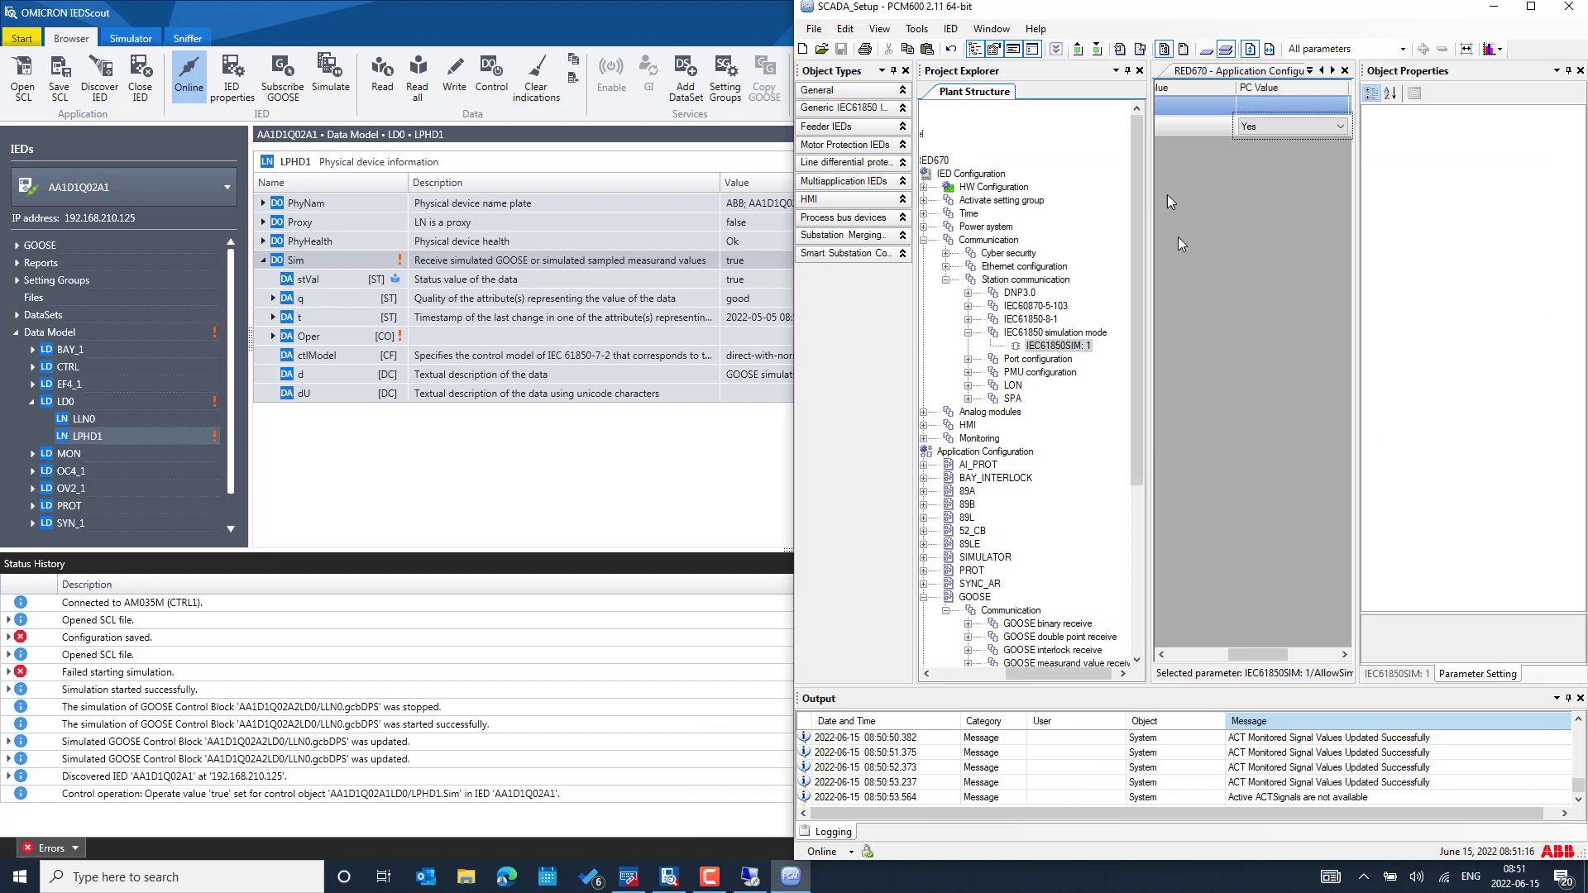
Return to the RED670 Application Configuration, hide the object properties, and select the GOOSEXLNRCV block on the GOOSE page.
{"action": "left_click", "coordinate": [1224, 74]}
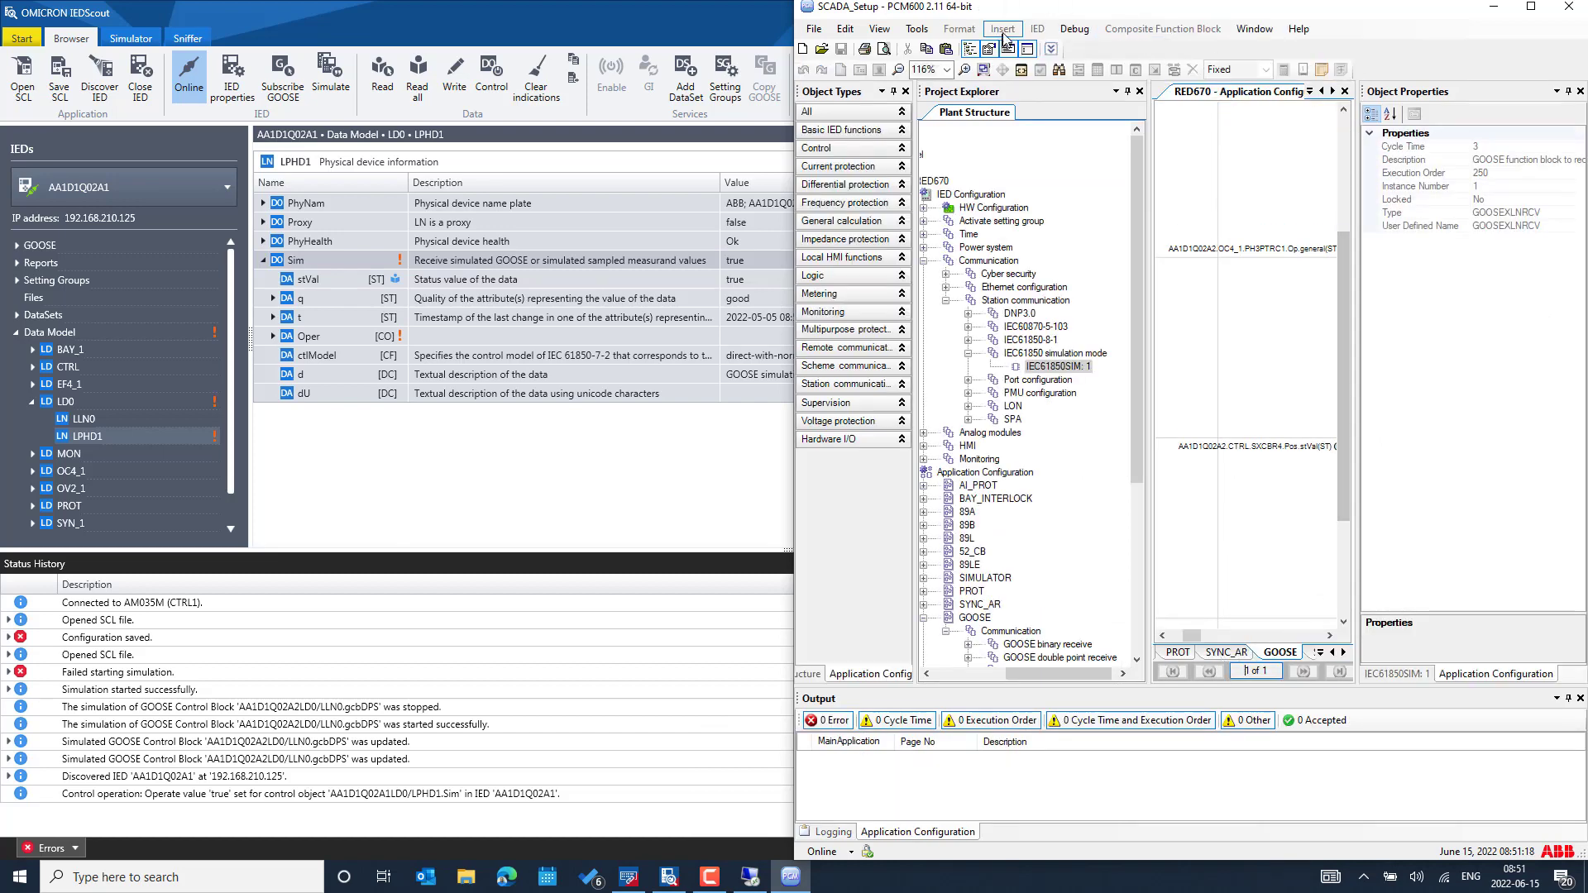
{"action": "left_click", "coordinate": [879, 28]}
{"action": "left_click", "coordinate": [932, 71]}
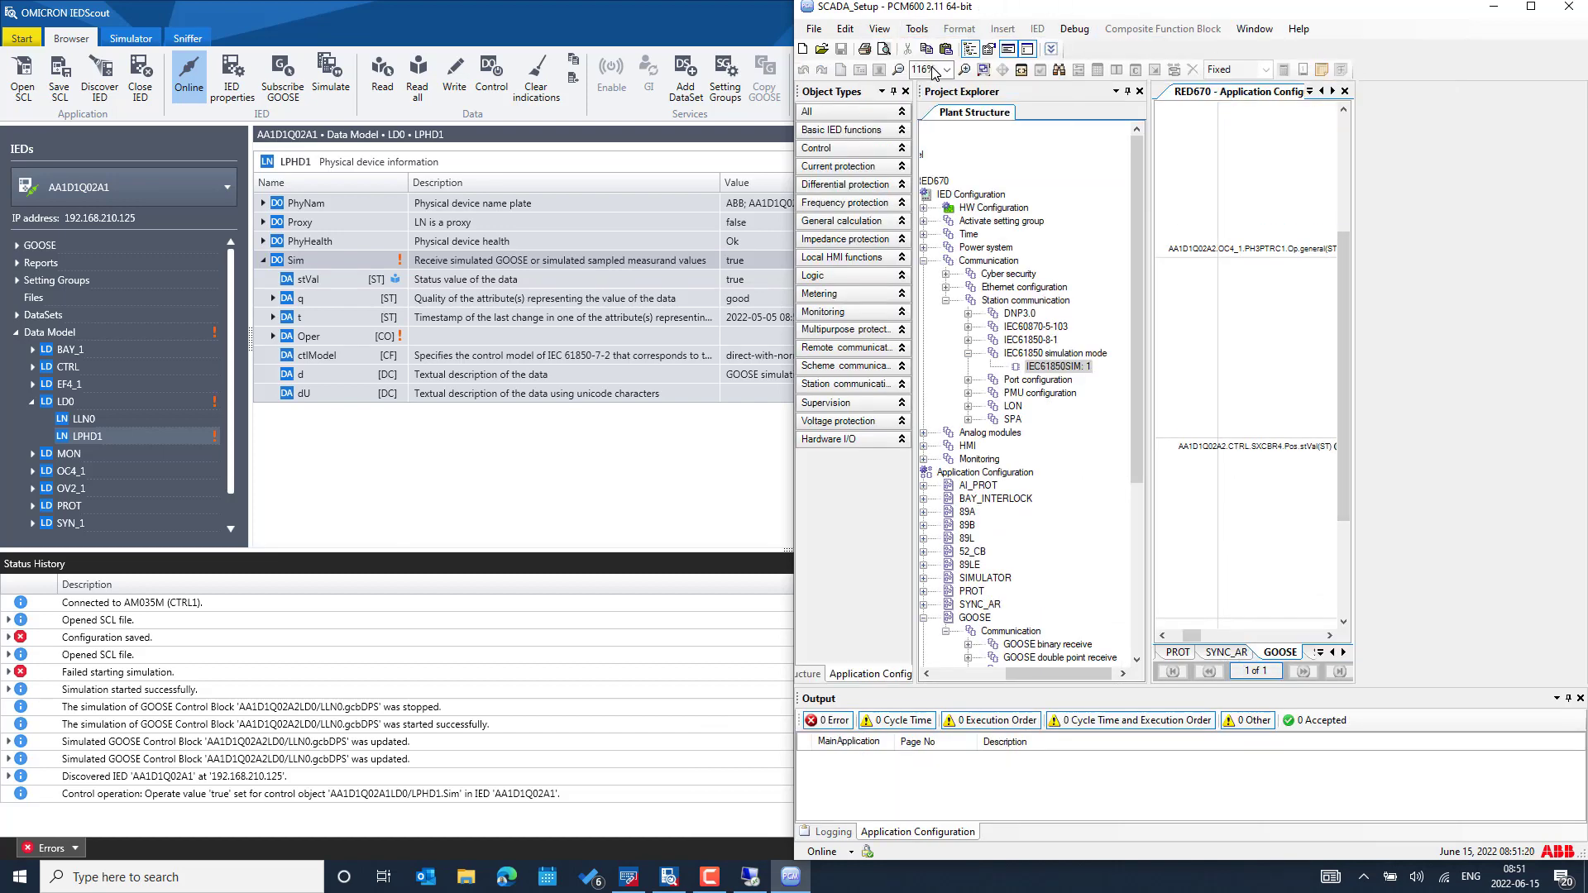
{"action": "left_click_drag", "start_coordinate": [1305, 641], "coordinate": [1350, 641]}
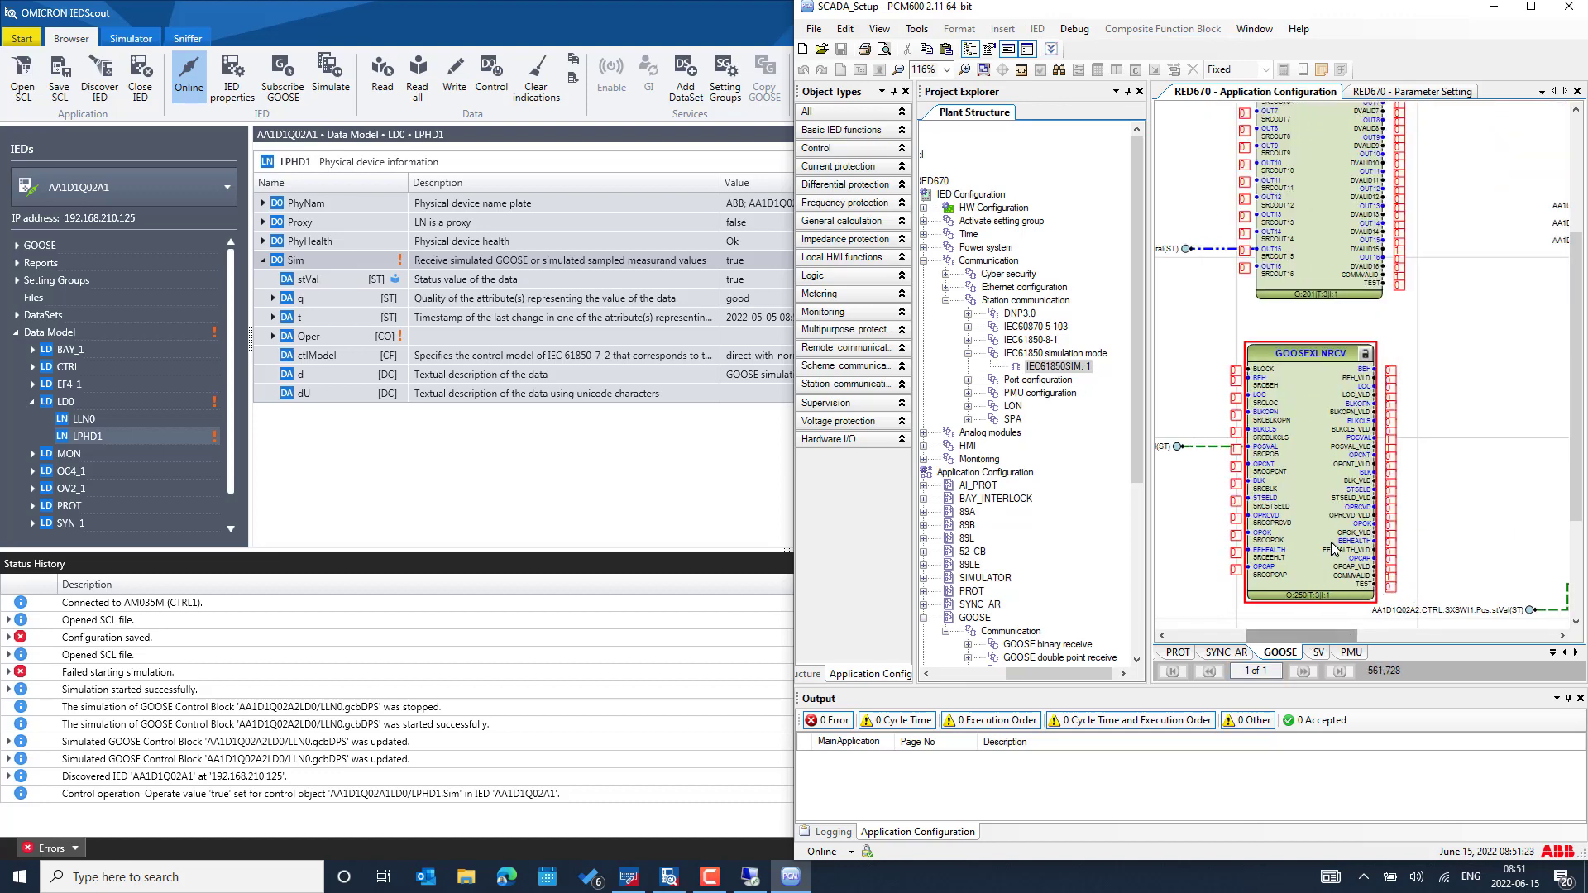
{"action": "left_click", "coordinate": [1333, 546]}
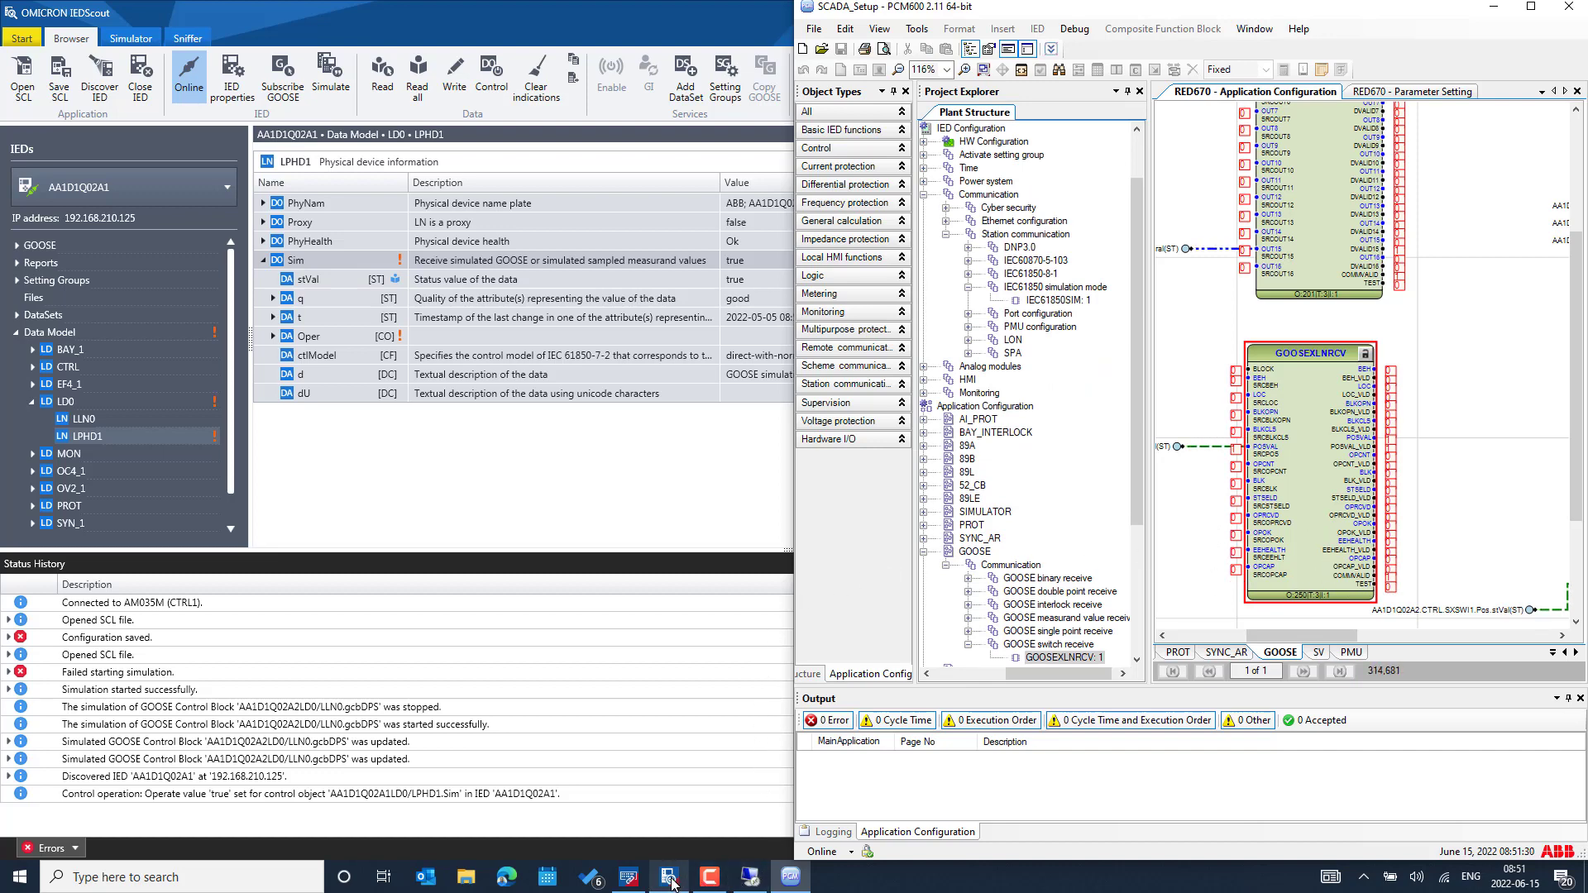
In IEDScout's simulator, stop the LLN0.gcbDPS GOOSE of AA1D1Q02A2, enable Simulation/test, show the retransmission strategy, and restart the GOOSE.
{"action": "mouse_move", "coordinate": [692, 875]}
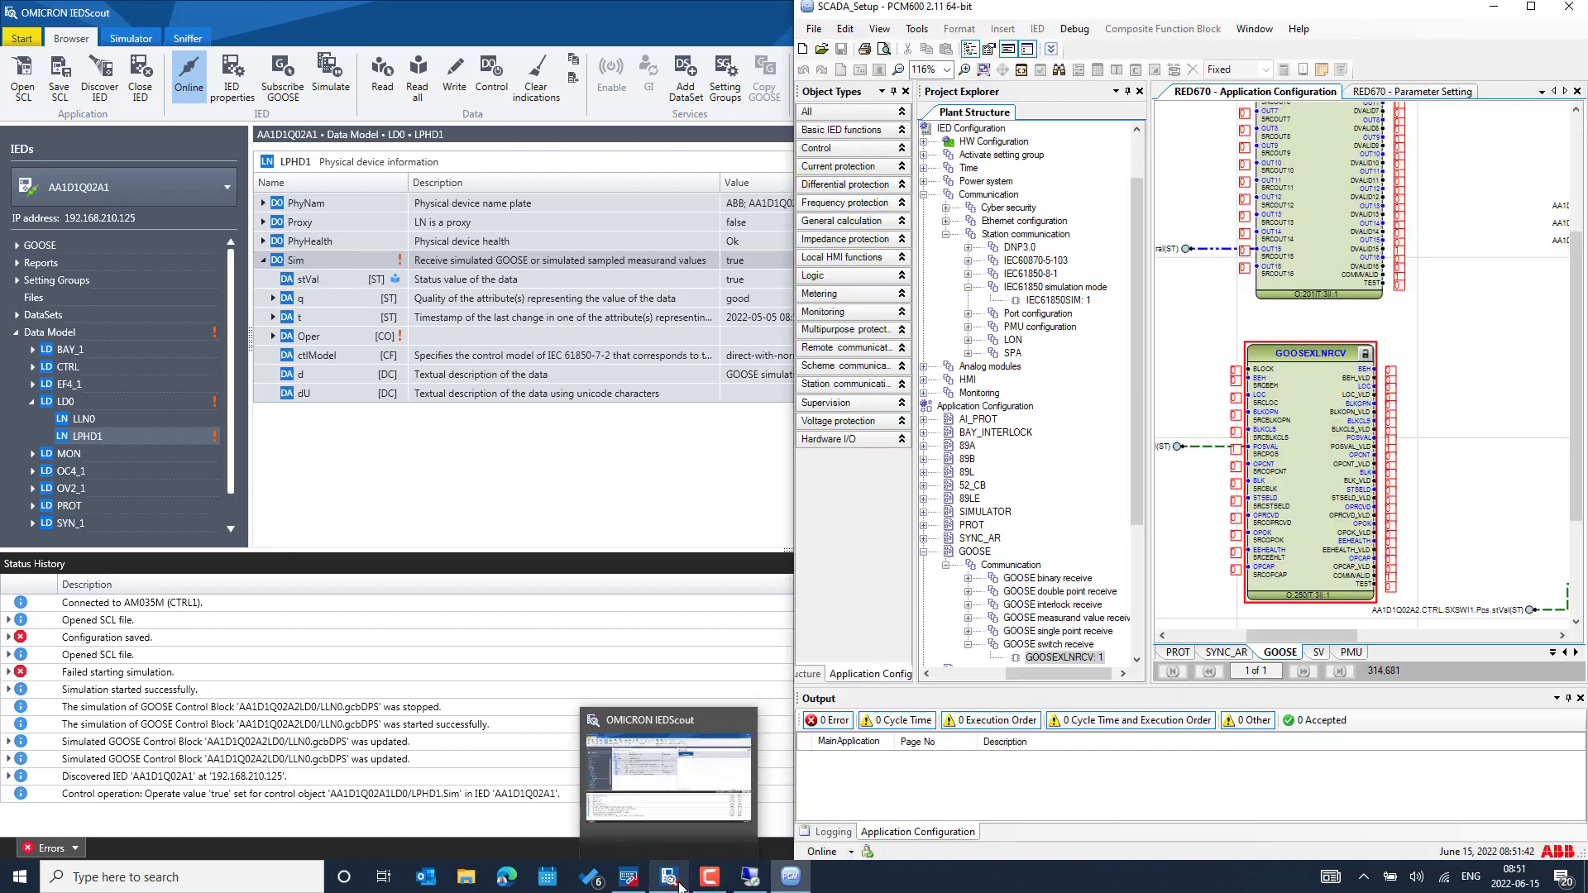
{"action": "left_click", "coordinate": [678, 886]}
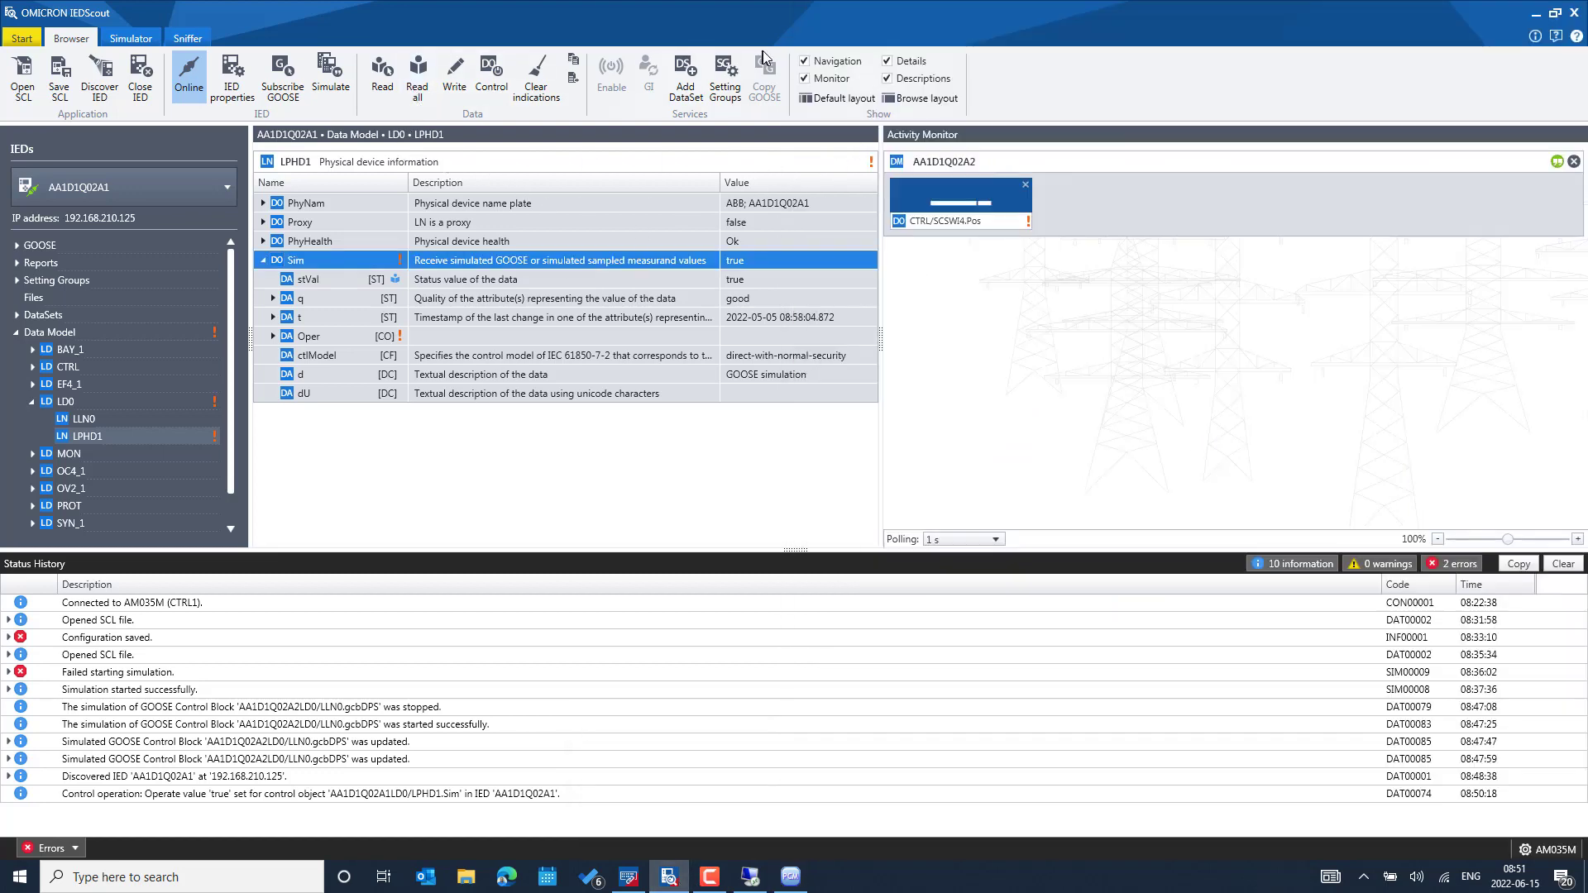
{"action": "left_click", "coordinate": [130, 39]}
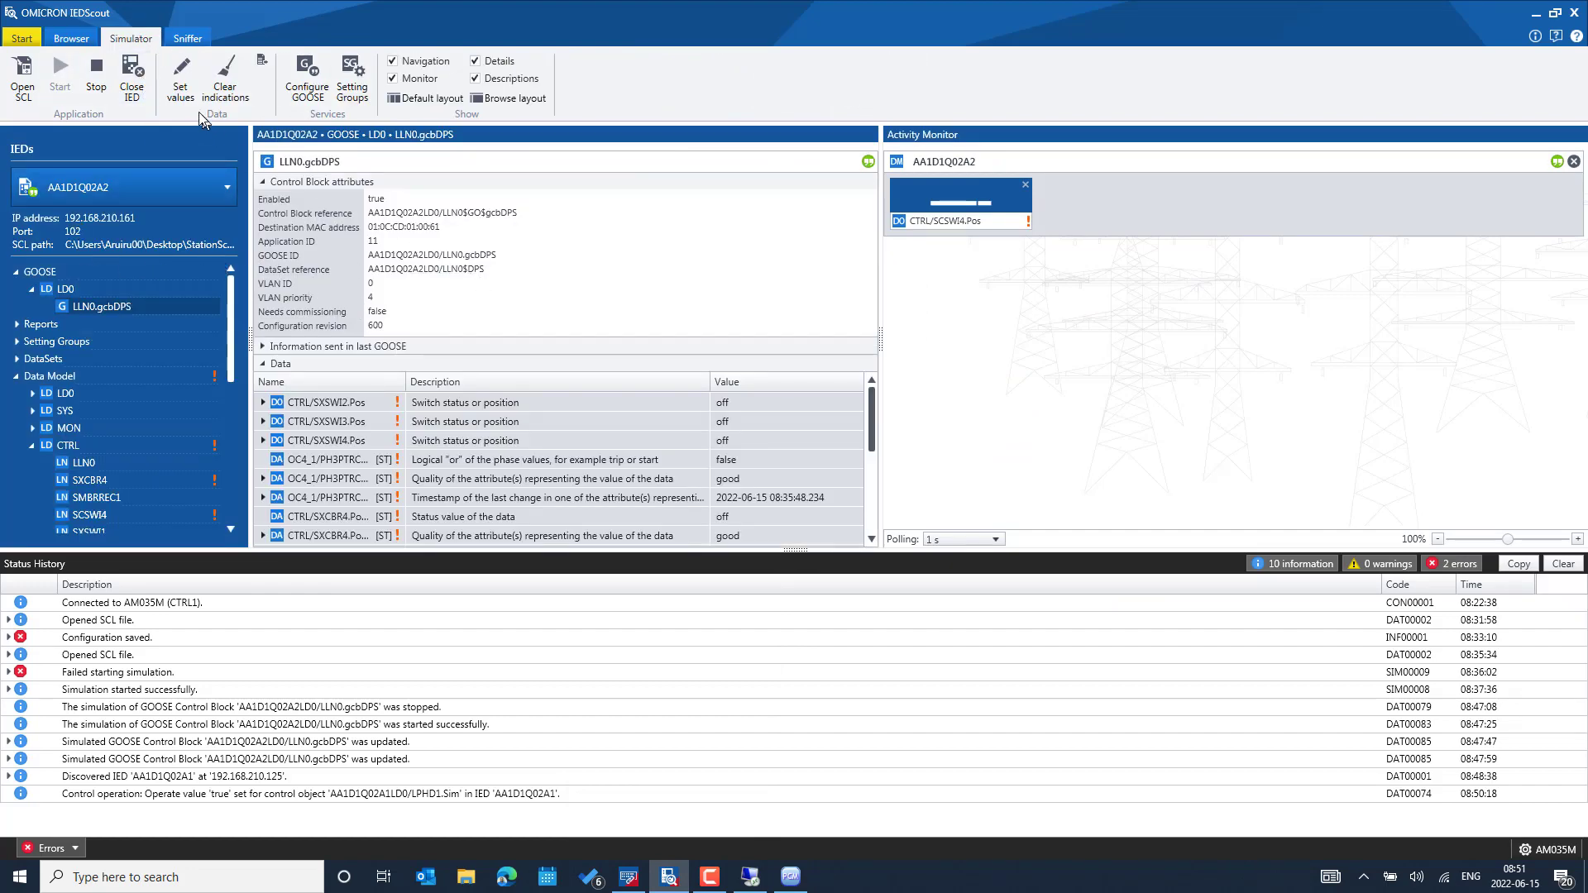
{"action": "left_click", "coordinate": [313, 81]}
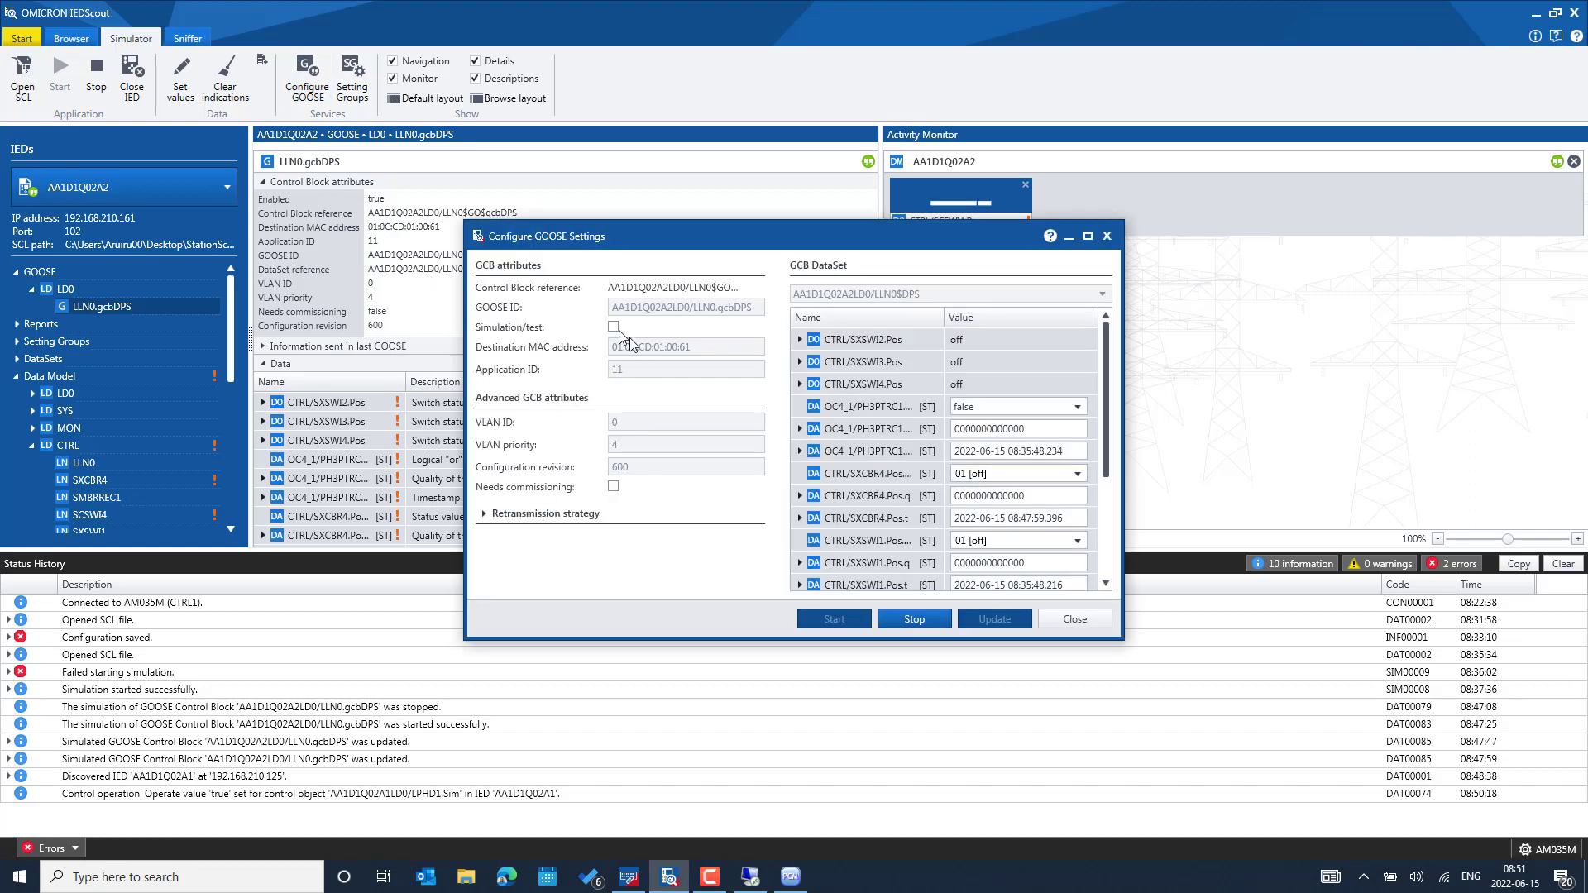
{"action": "left_click", "coordinate": [924, 619]}
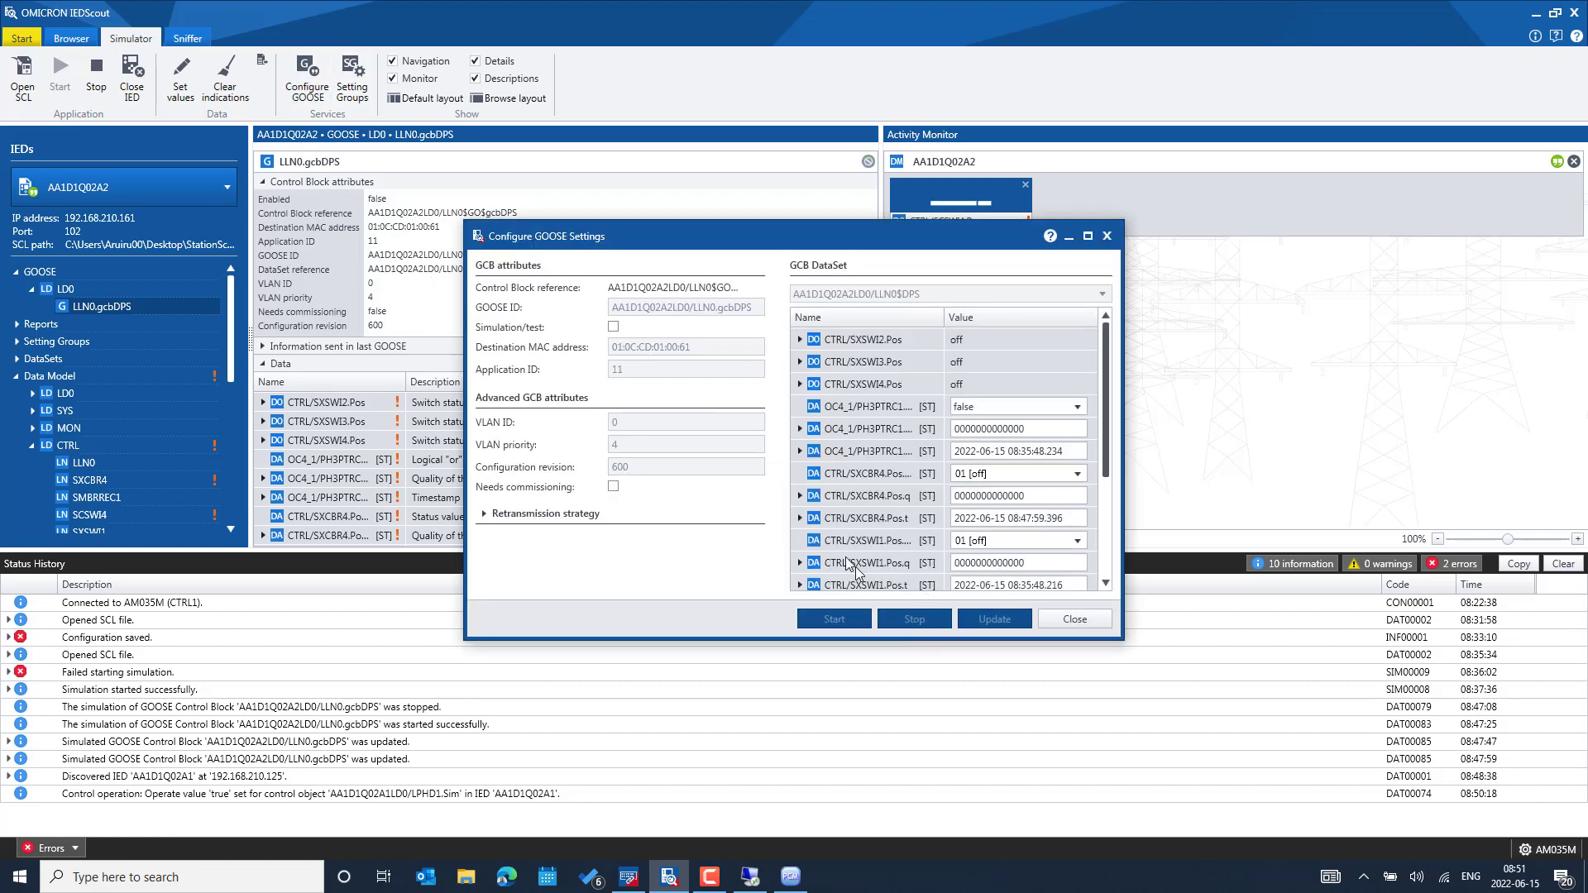
{"action": "left_click", "coordinate": [613, 327]}
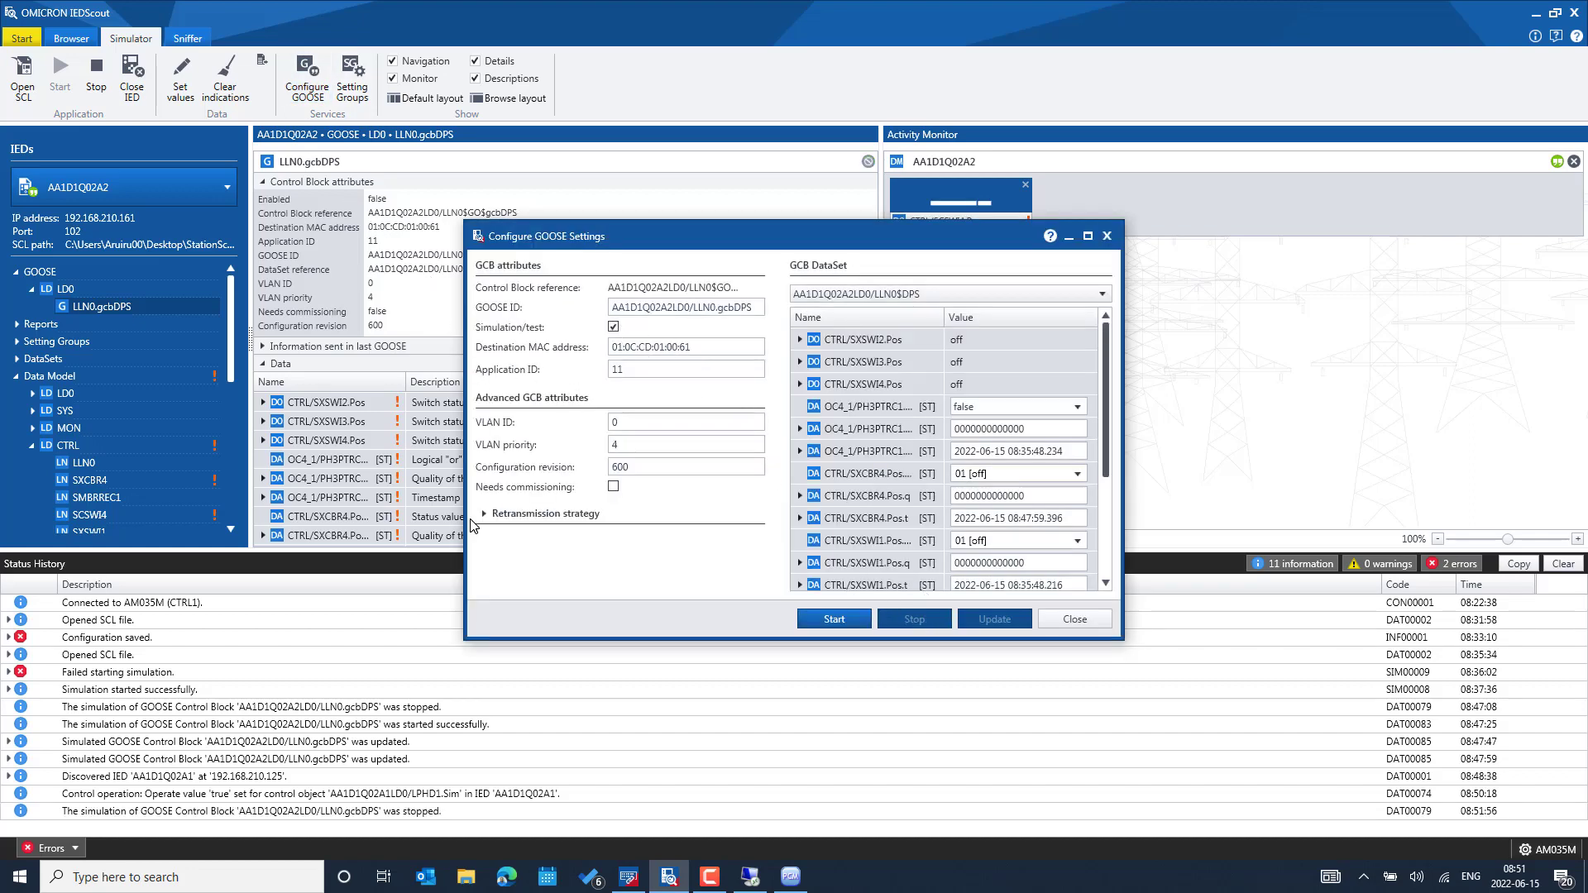
{"action": "left_click", "coordinate": [486, 515]}
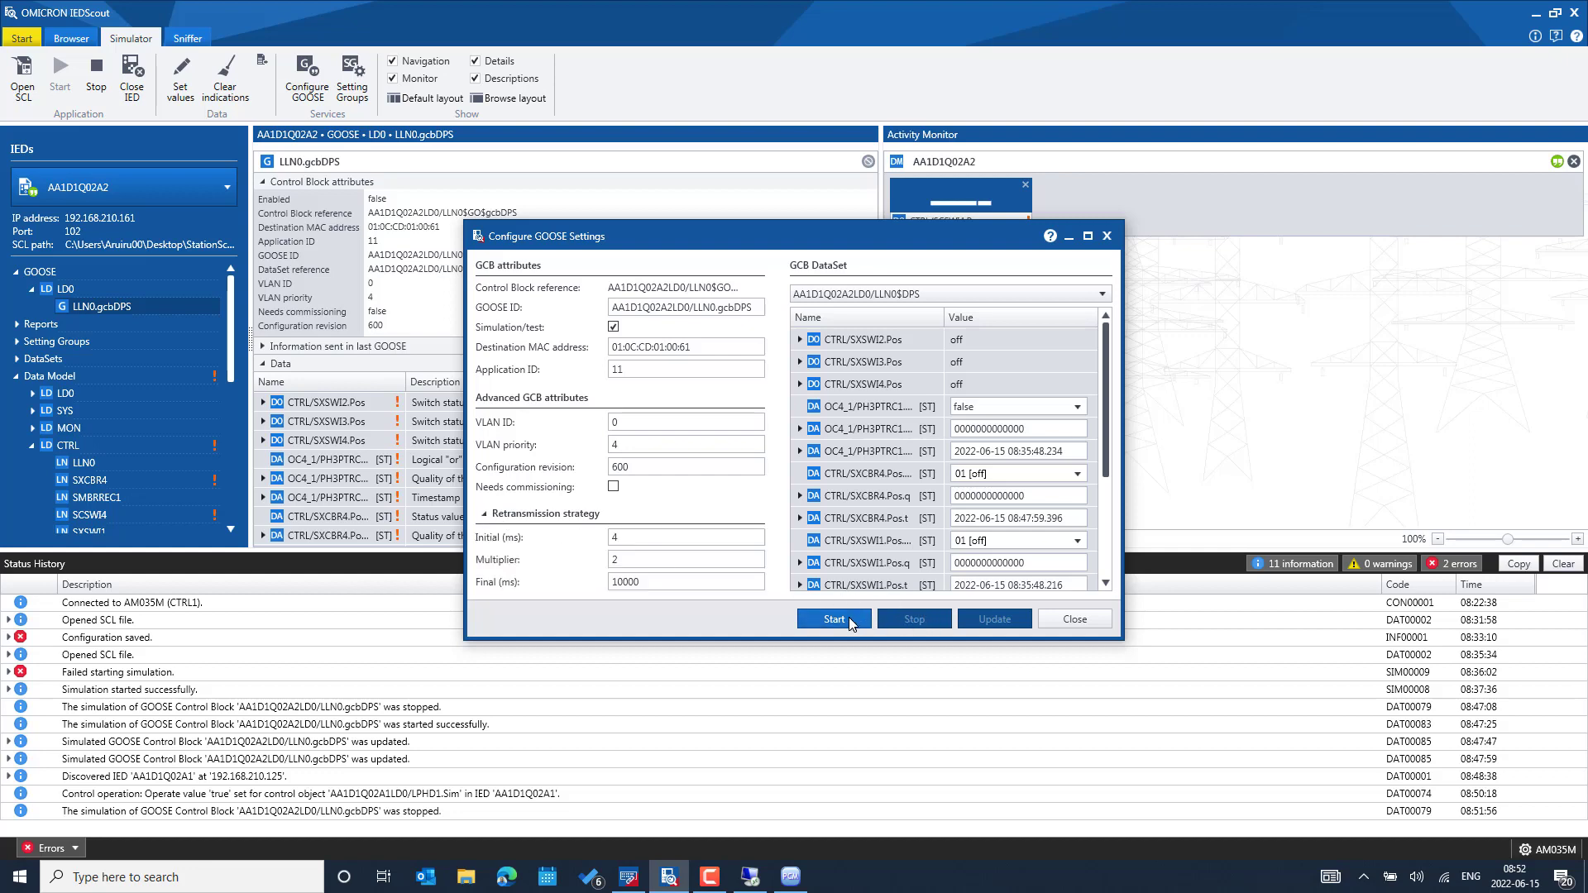
{"action": "left_click", "coordinate": [848, 619]}
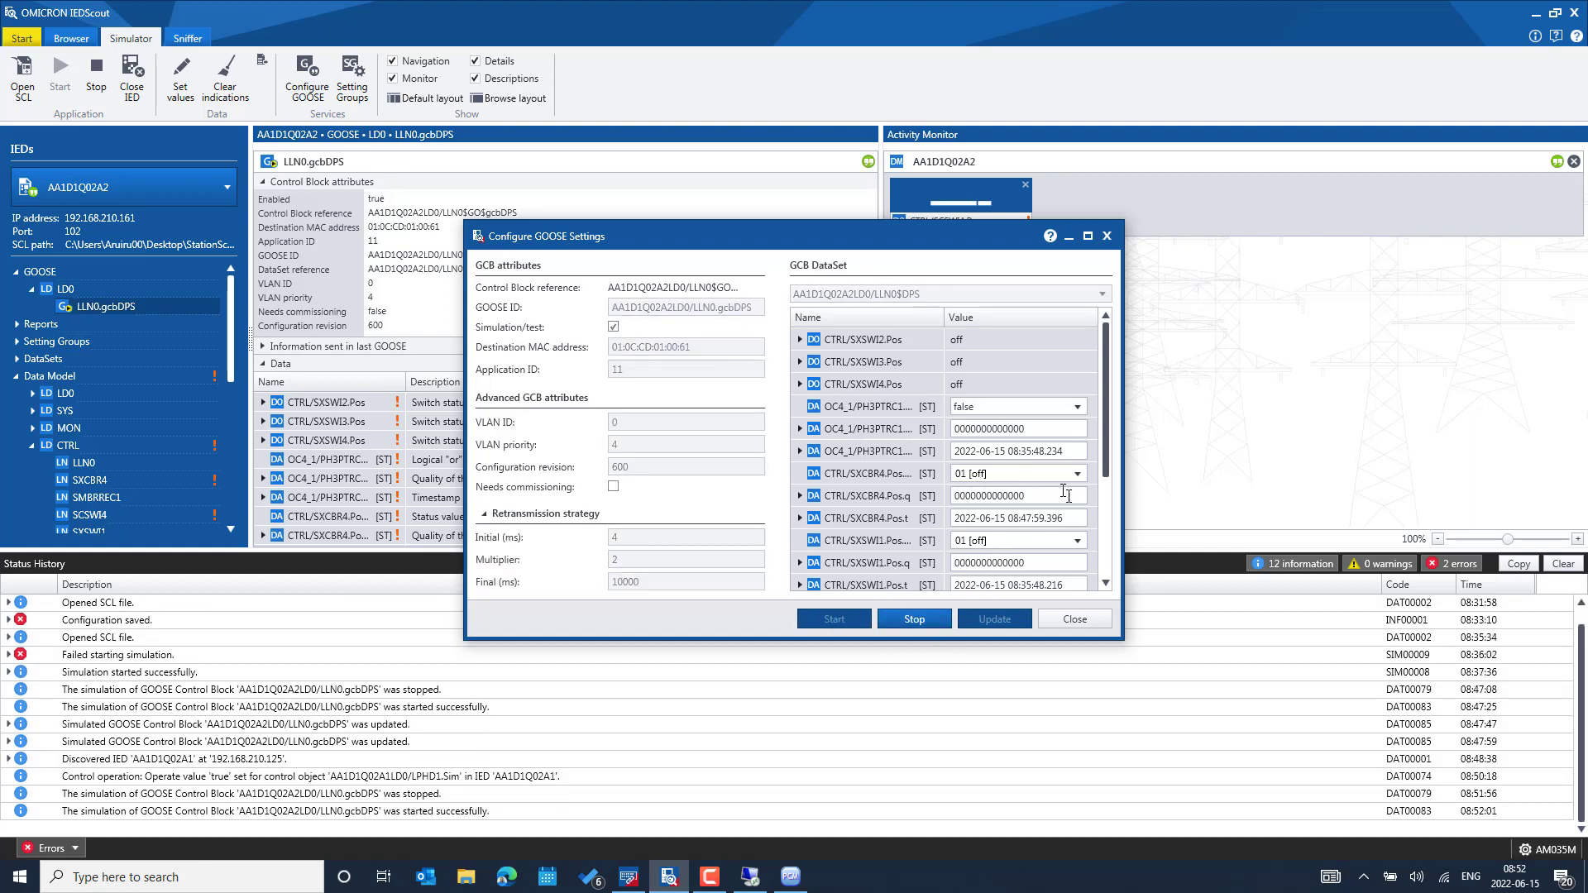
Set the CTRL/SXCBR4 position status to 10 [on], update the simulated GOOSE, and check the GOOSEXLNRCV block in PCM600.
{"action": "left_click", "coordinate": [790, 877]}
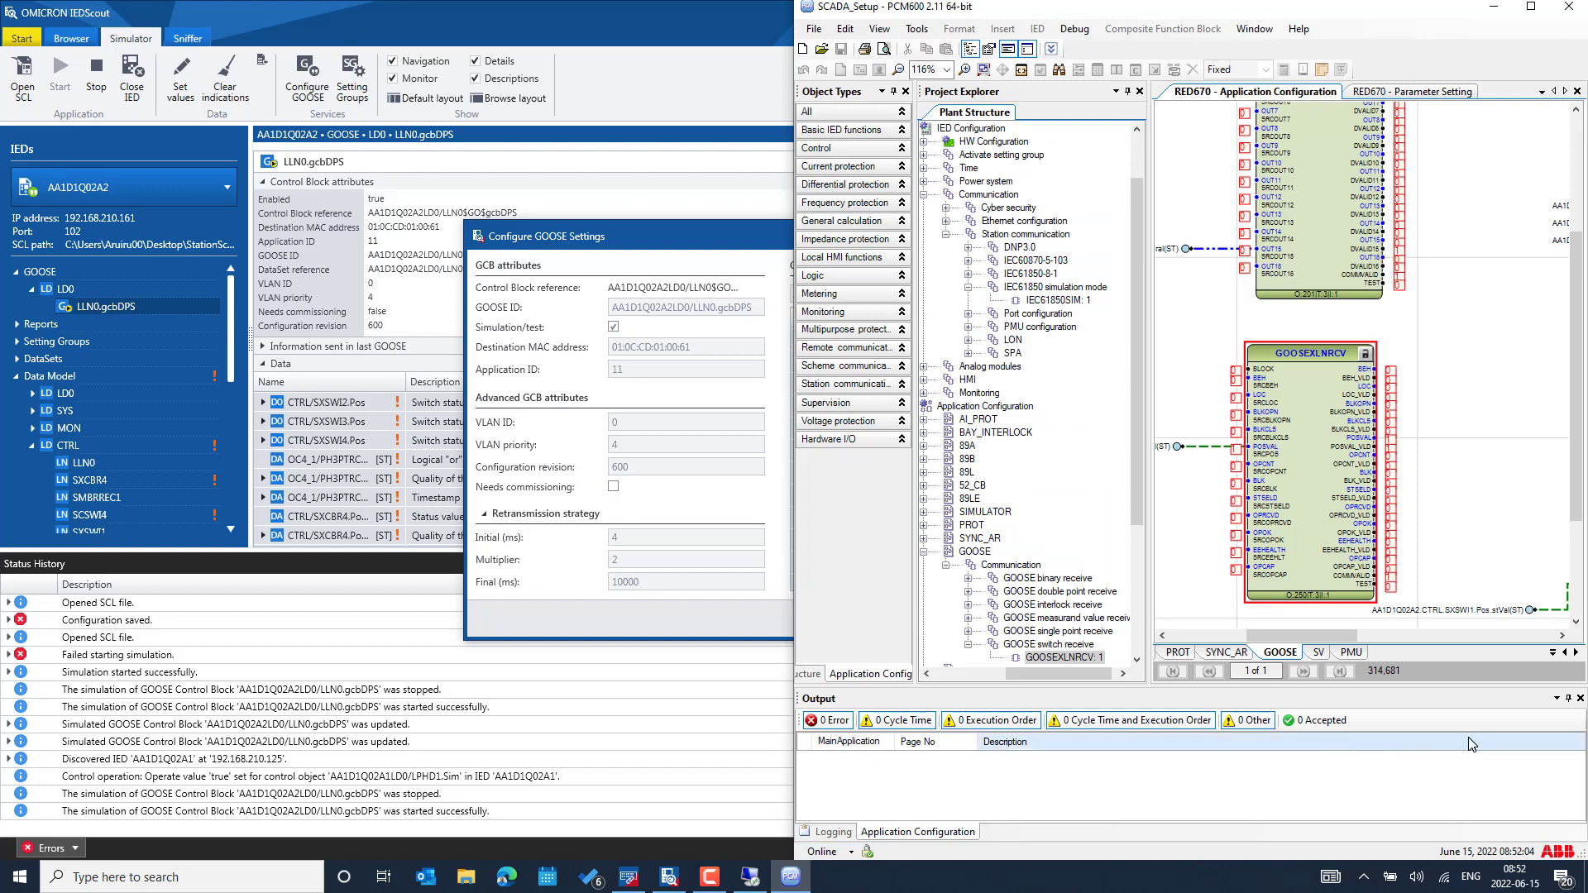
{"action": "left_click", "coordinate": [742, 244]}
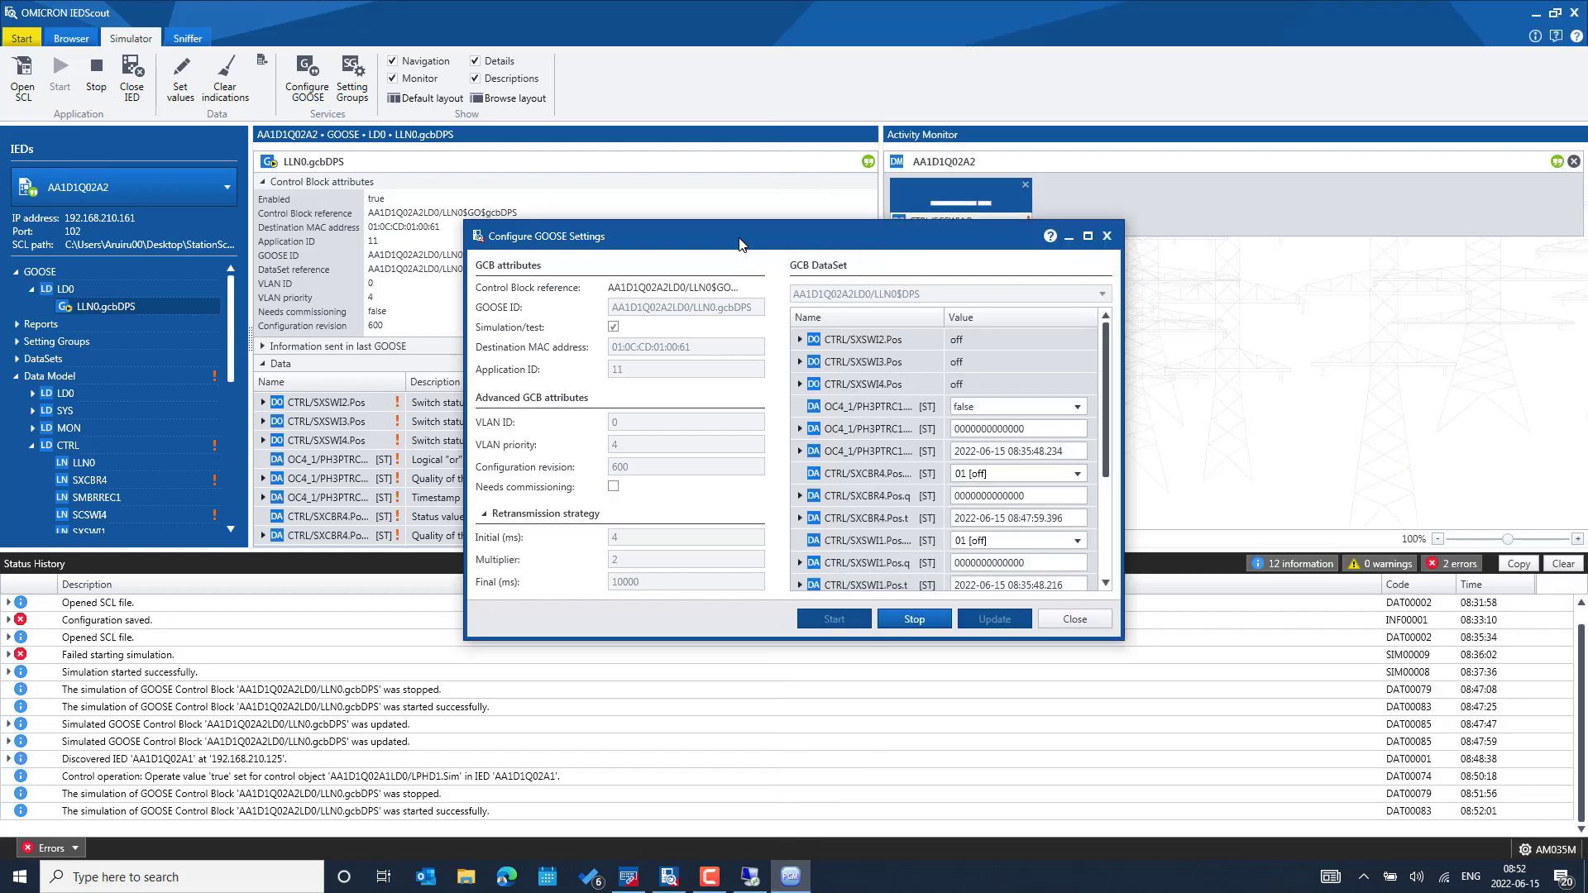
{"action": "left_click_drag", "start_coordinate": [742, 244], "coordinate": [476, 194]}
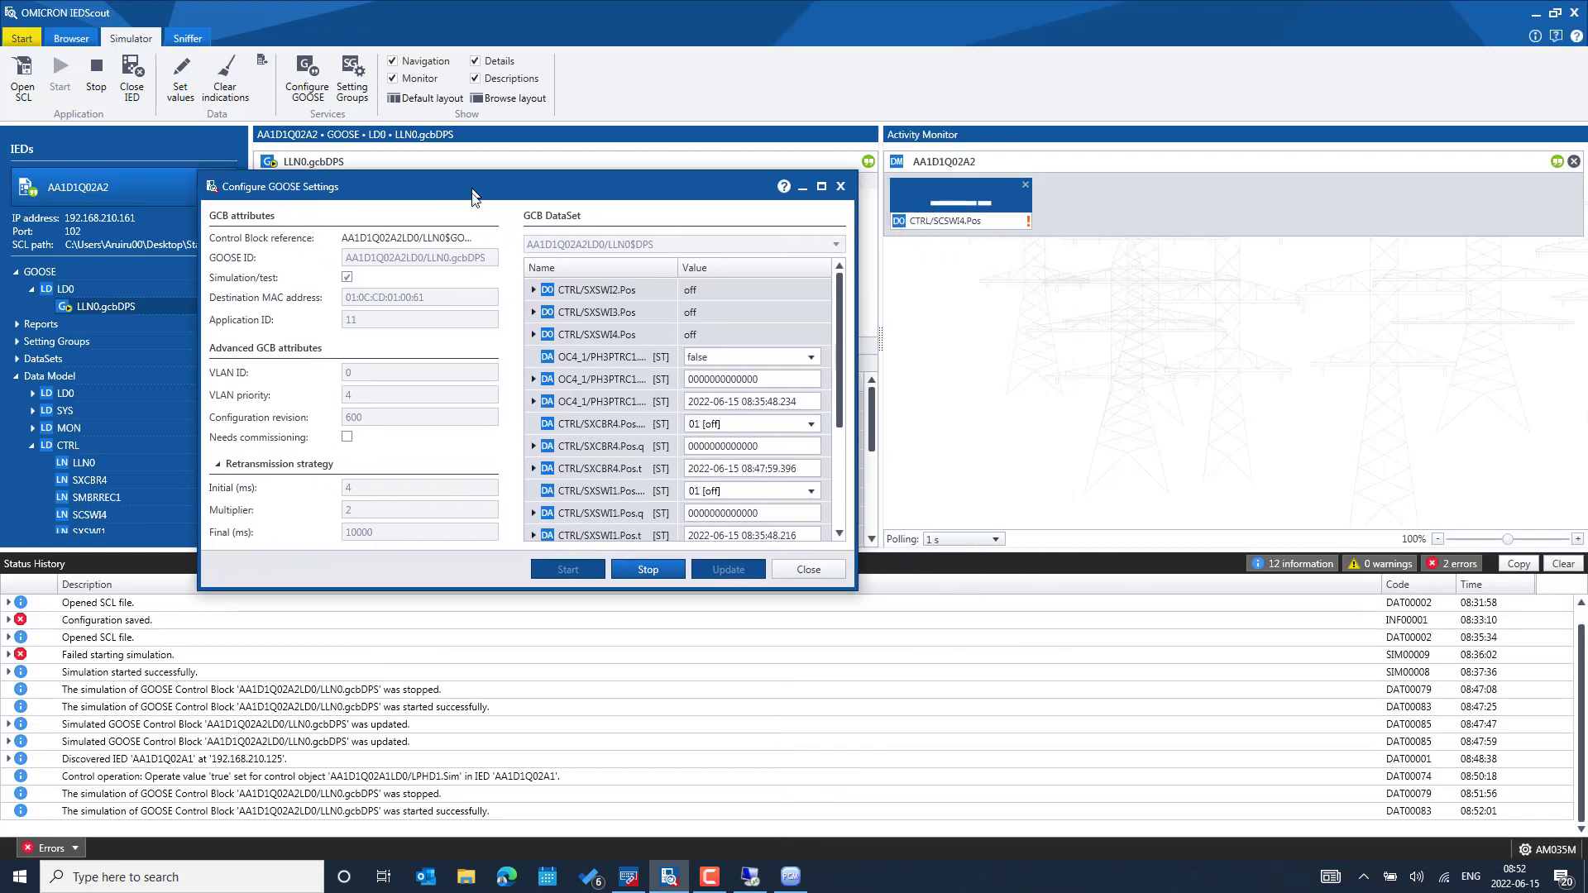
{"action": "left_click", "coordinate": [811, 424]}
{"action": "left_click", "coordinate": [760, 469]}
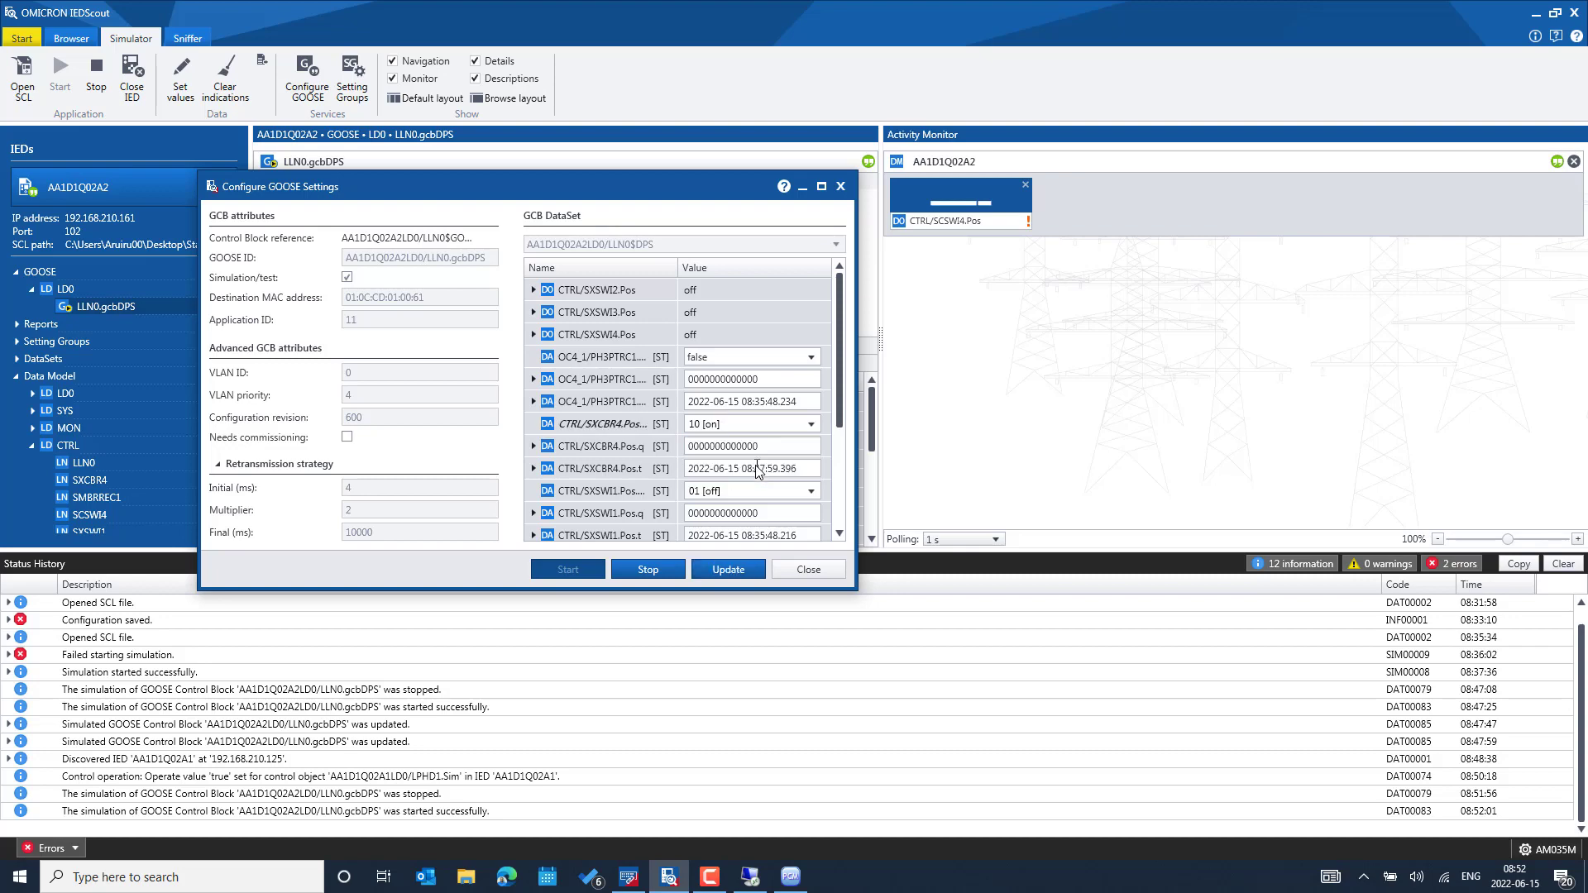
{"action": "left_click", "coordinate": [728, 569]}
{"action": "left_click", "coordinate": [791, 875]}
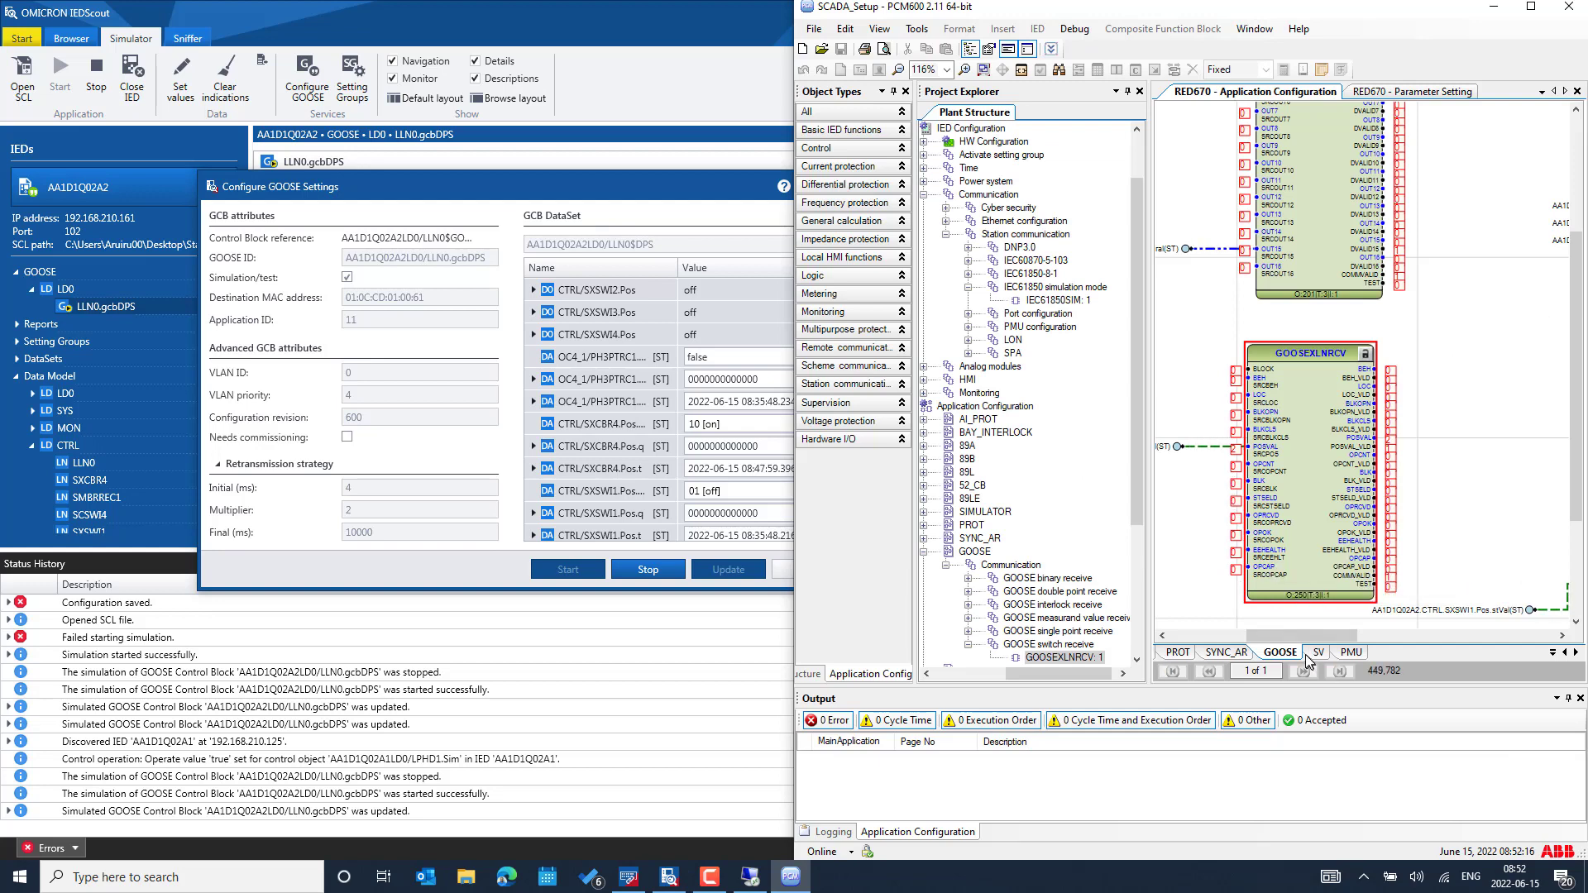
{"action": "left_click_drag", "start_coordinate": [1300, 638], "coordinate": [1286, 635]}
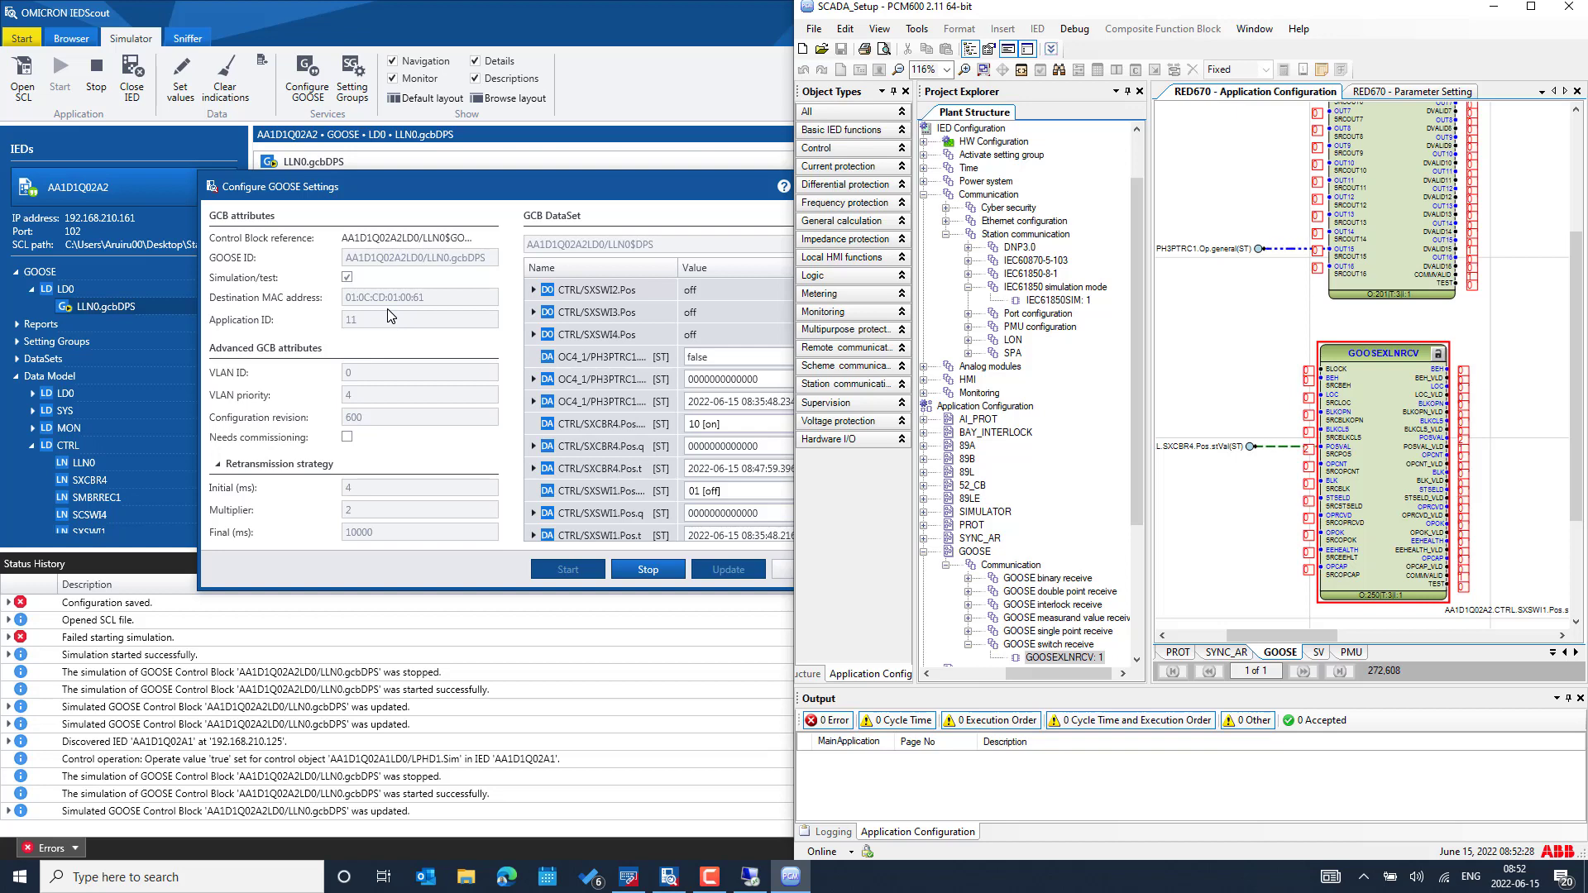
Close the GOOSE settings and operate LPHD1.Sim of IED AA1D1Q02A1 to false with IEDScout's Control function.
{"action": "left_click", "coordinate": [783, 569]}
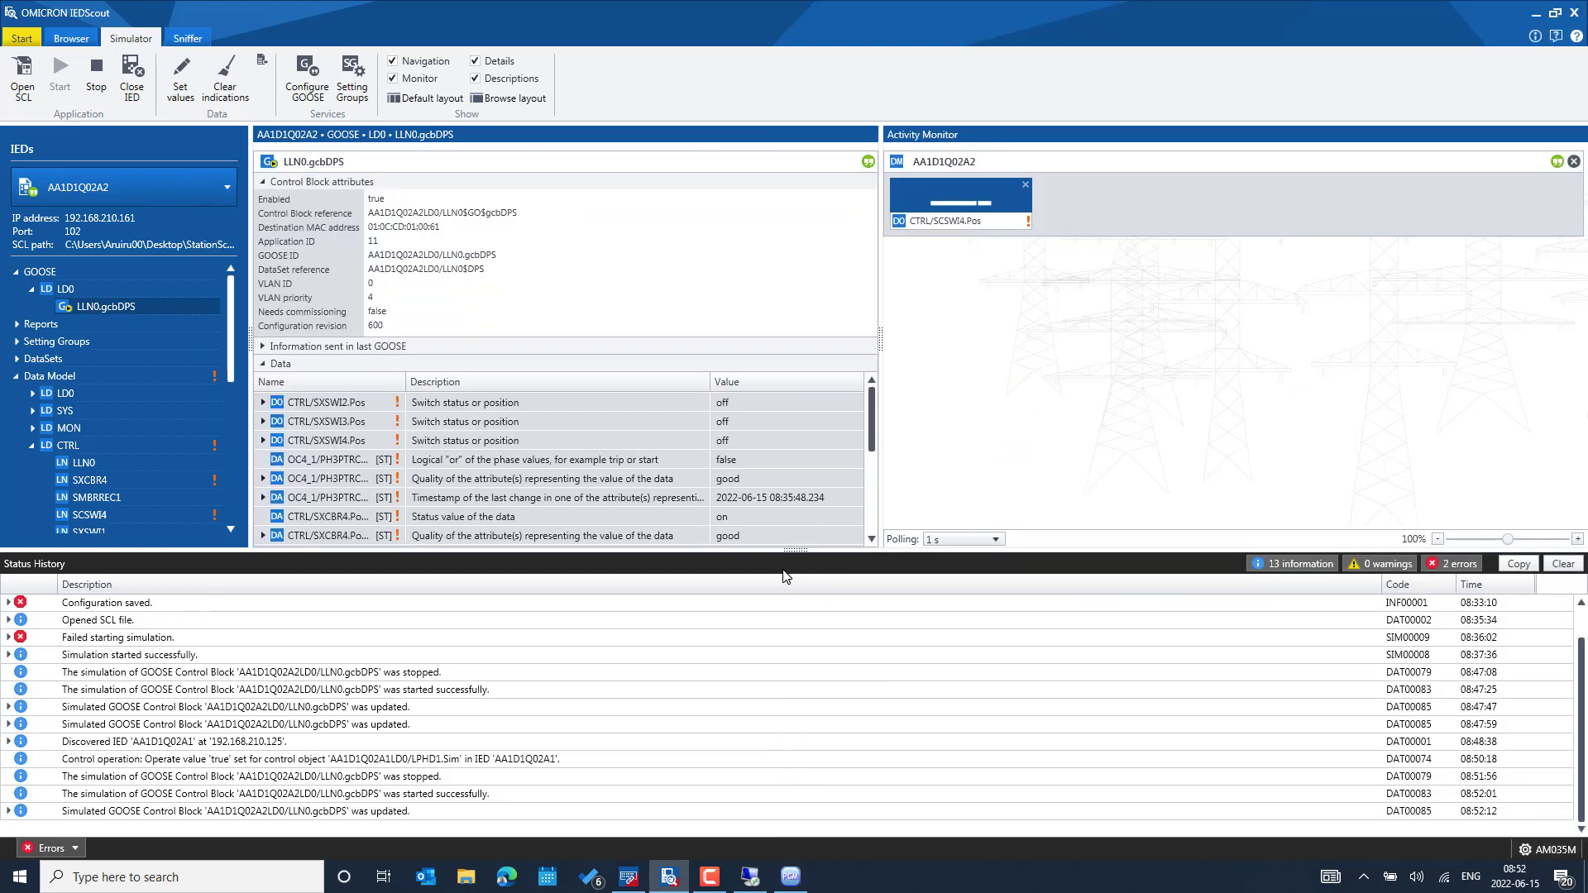
{"action": "left_click", "coordinate": [70, 41]}
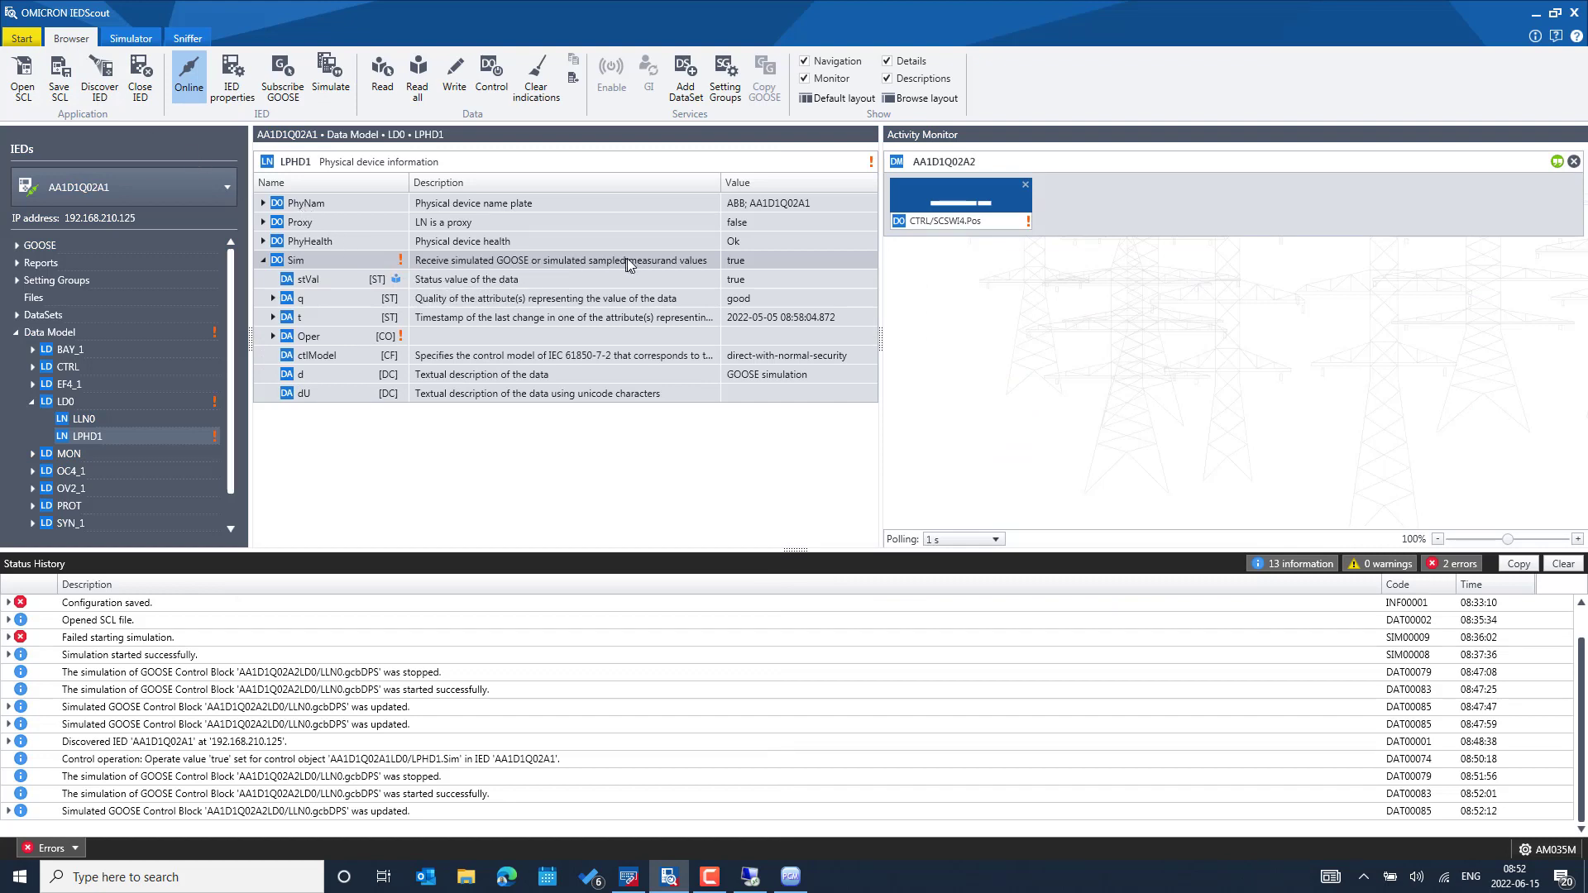
{"action": "left_click", "coordinate": [495, 87]}
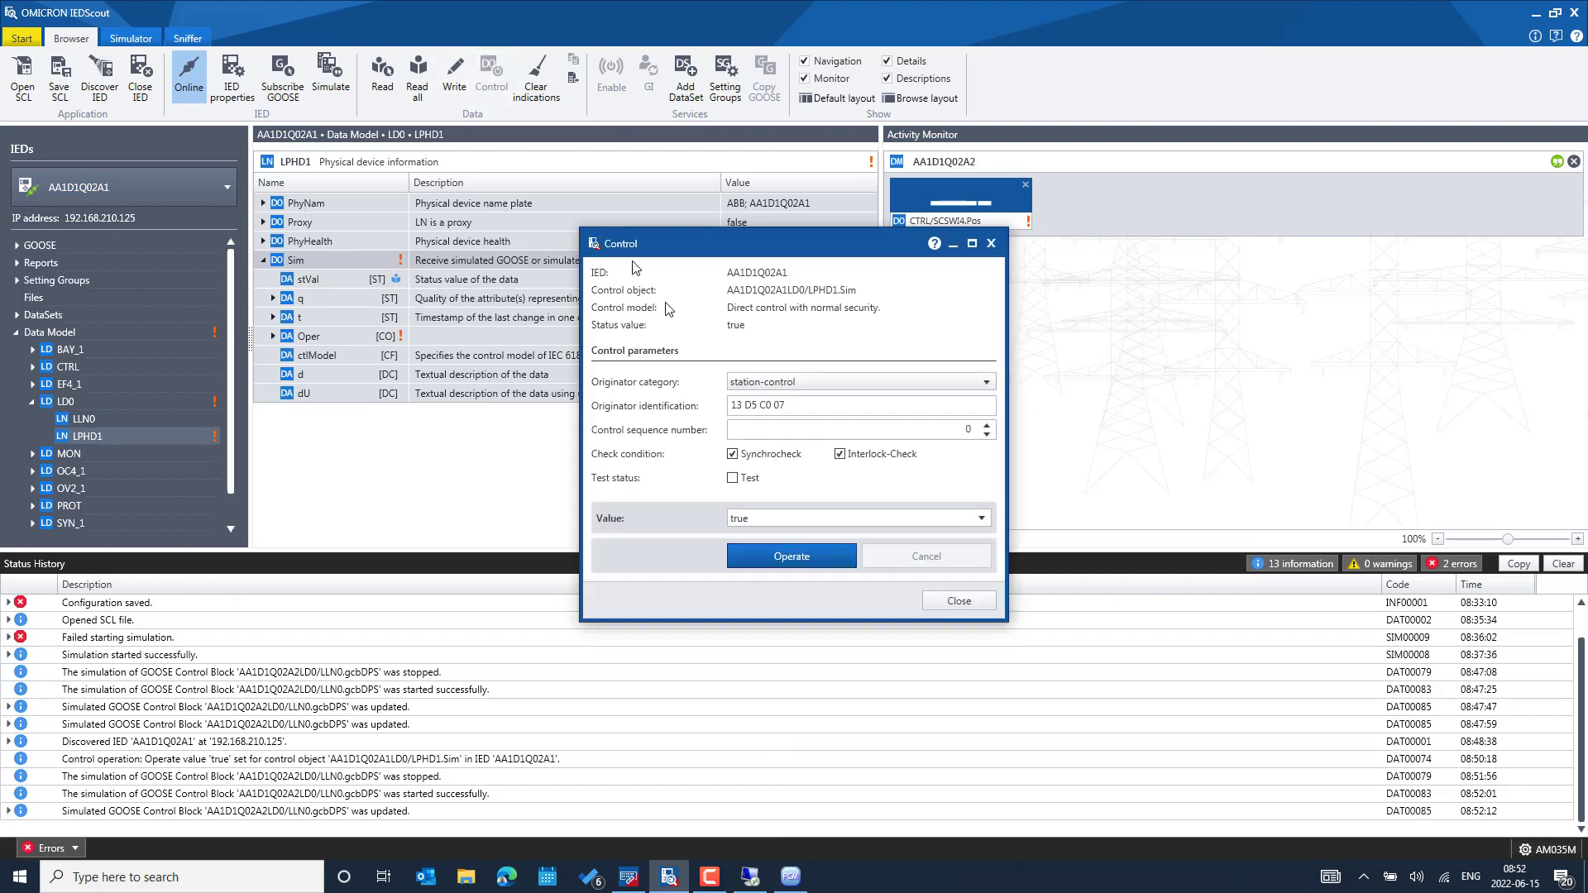
{"action": "left_click", "coordinate": [933, 519]}
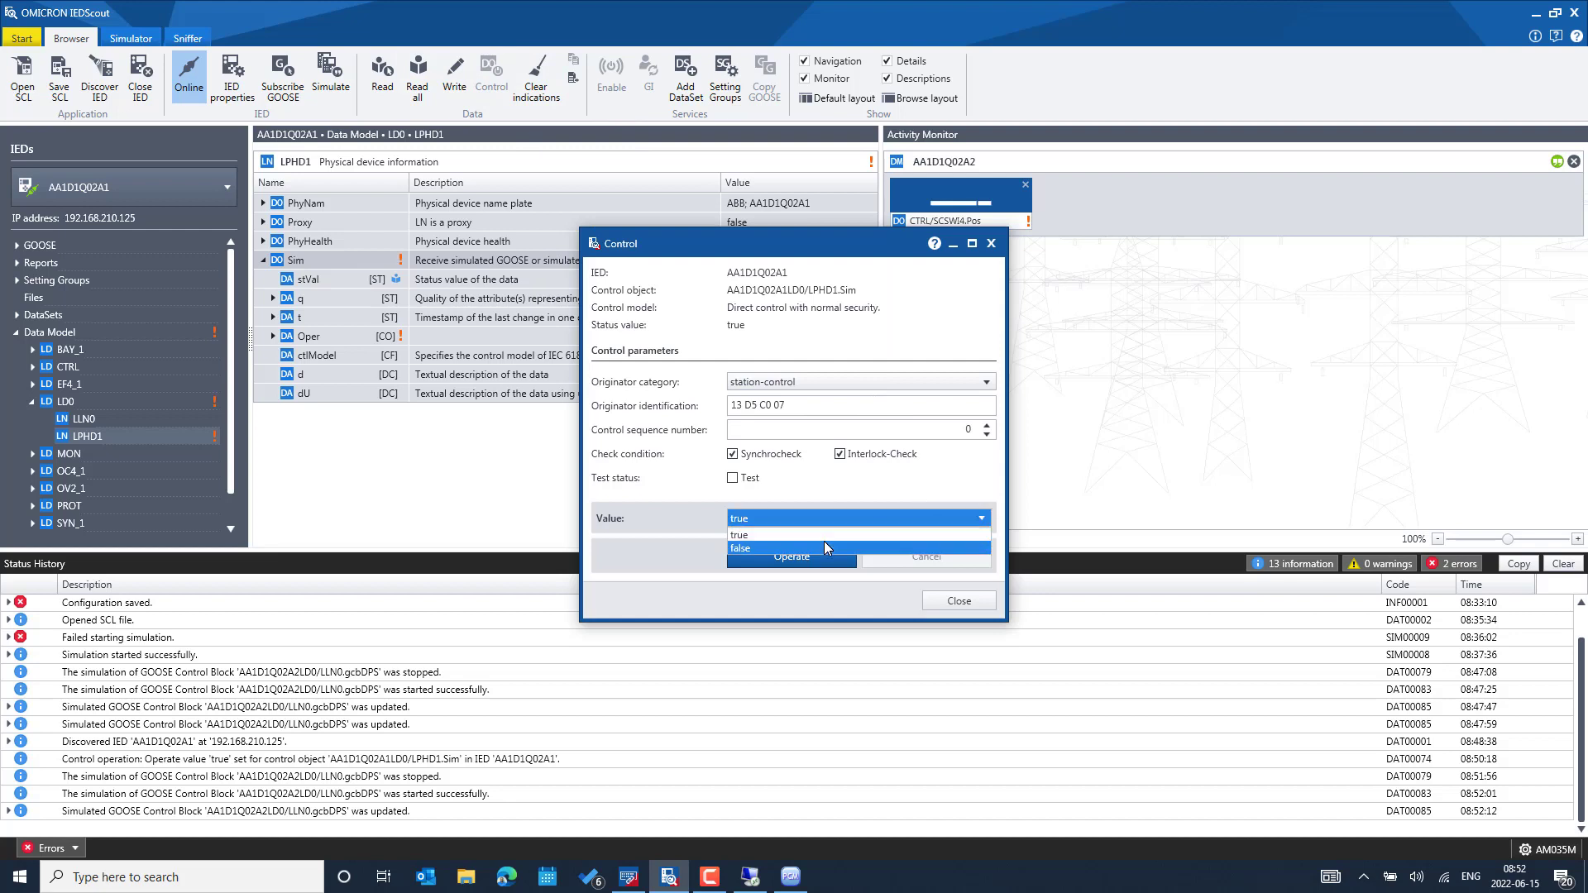
{"action": "left_click", "coordinate": [823, 547]}
{"action": "left_click", "coordinate": [809, 556]}
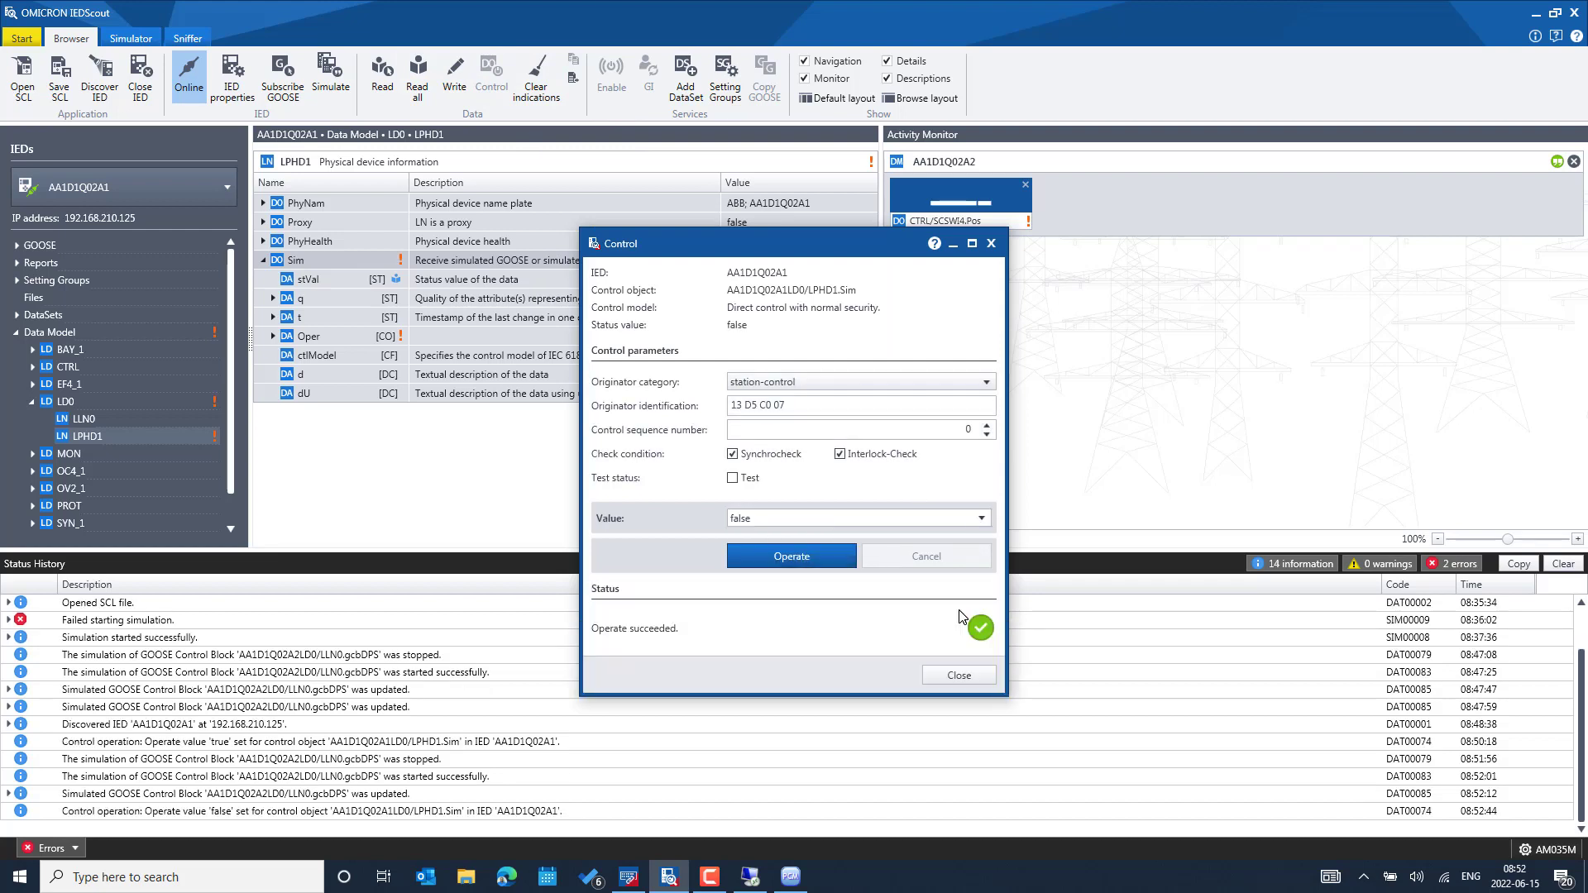
{"action": "left_click", "coordinate": [959, 673]}
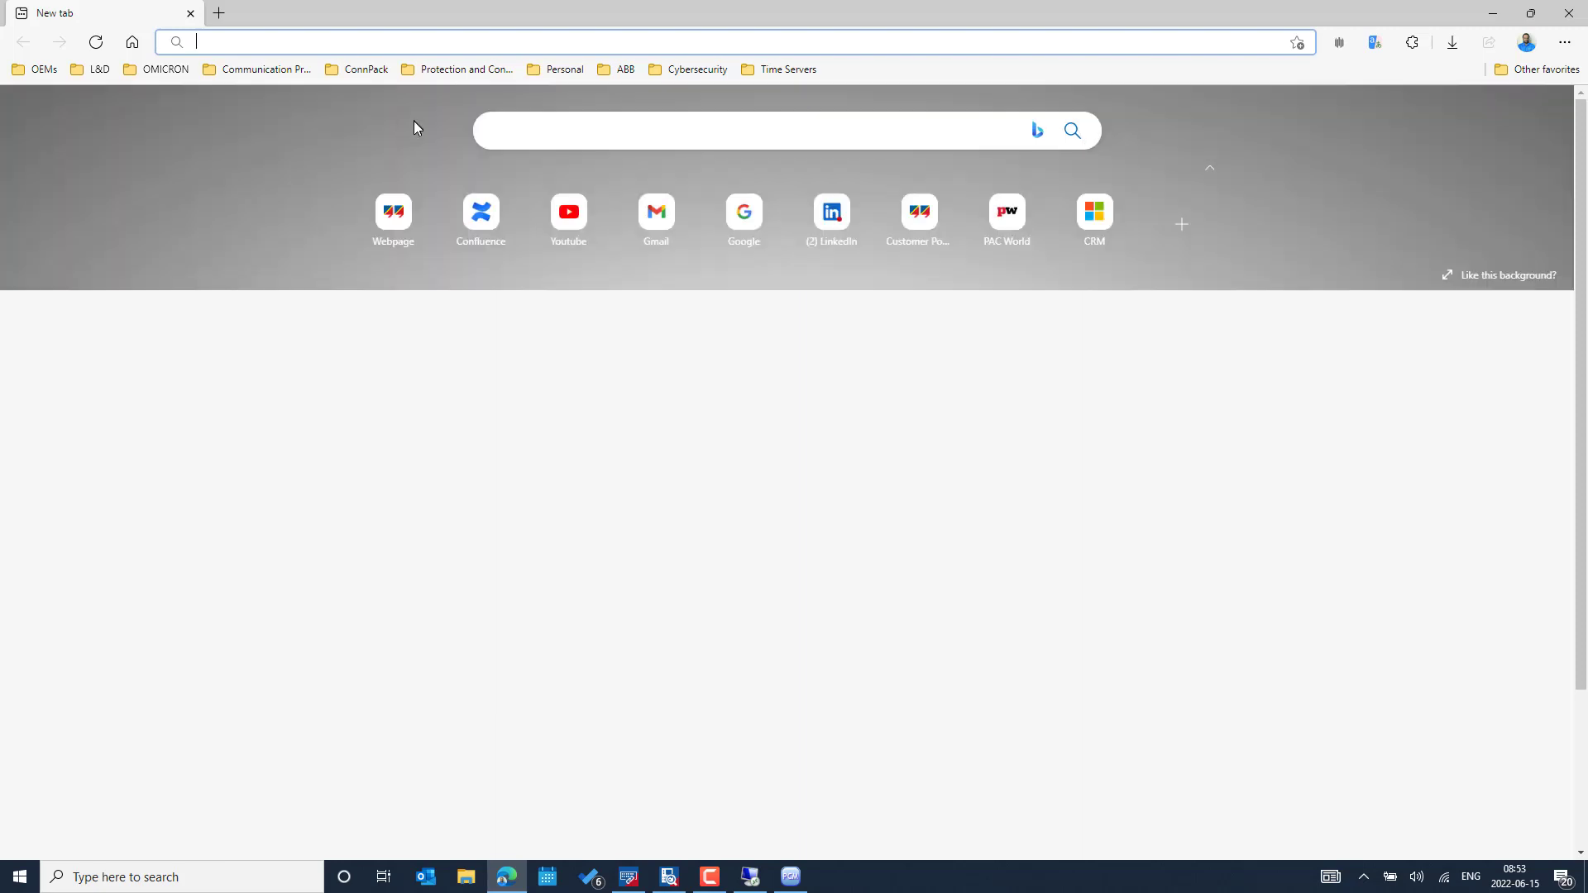
In the web browser, open the OMICRON website's Technical Support page and review the 24/7 support description and regional support contacts.
{"action": "left_click", "coordinate": [401, 237]}
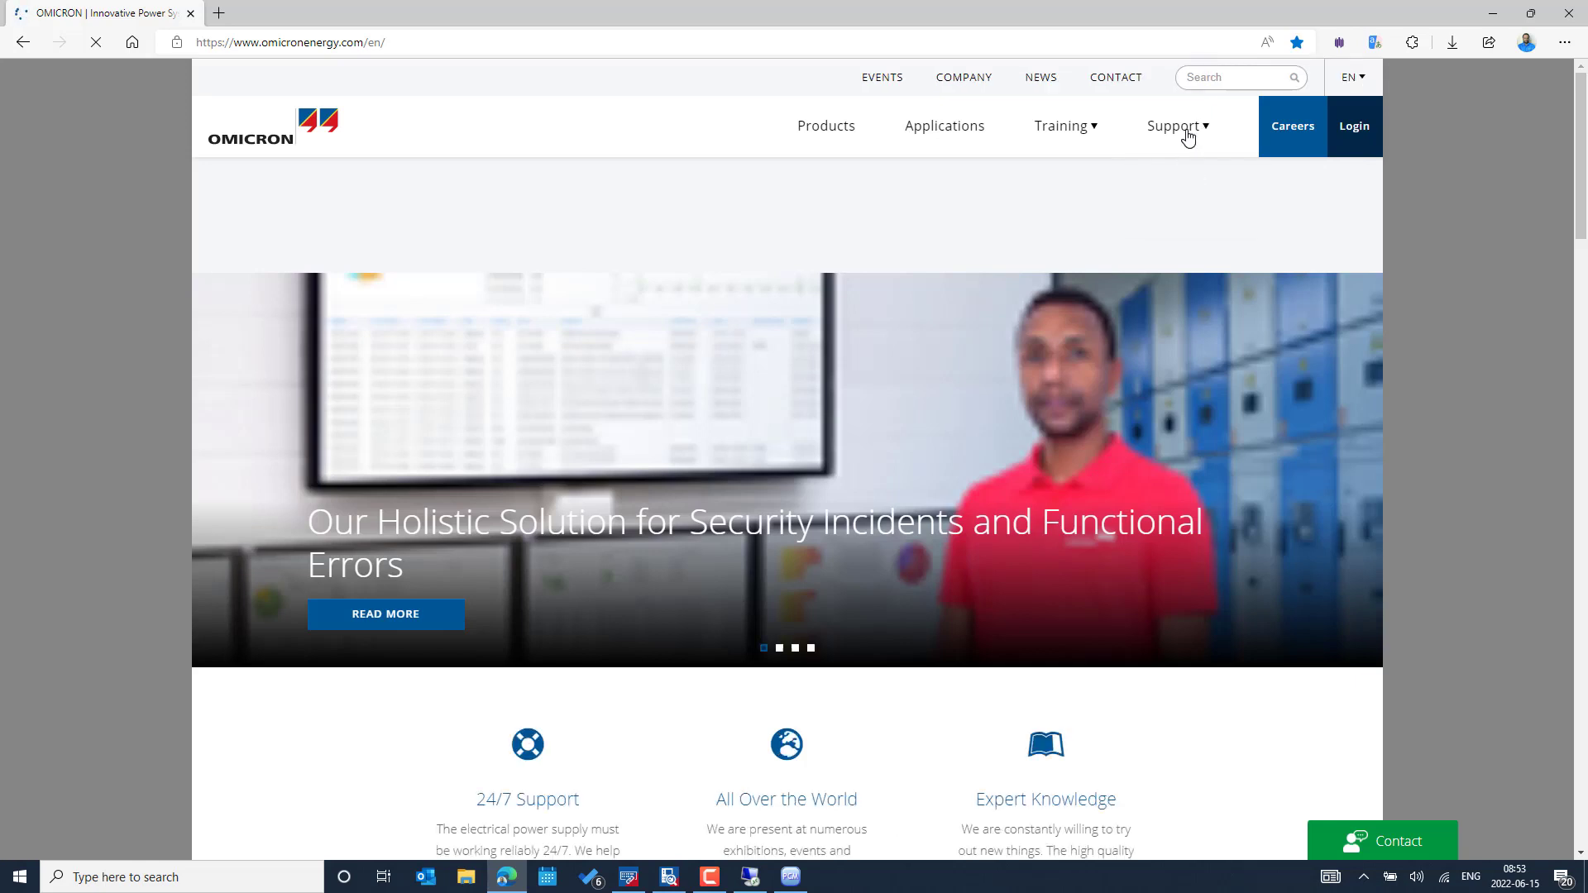
{"action": "mouse_move", "coordinate": [1180, 135]}
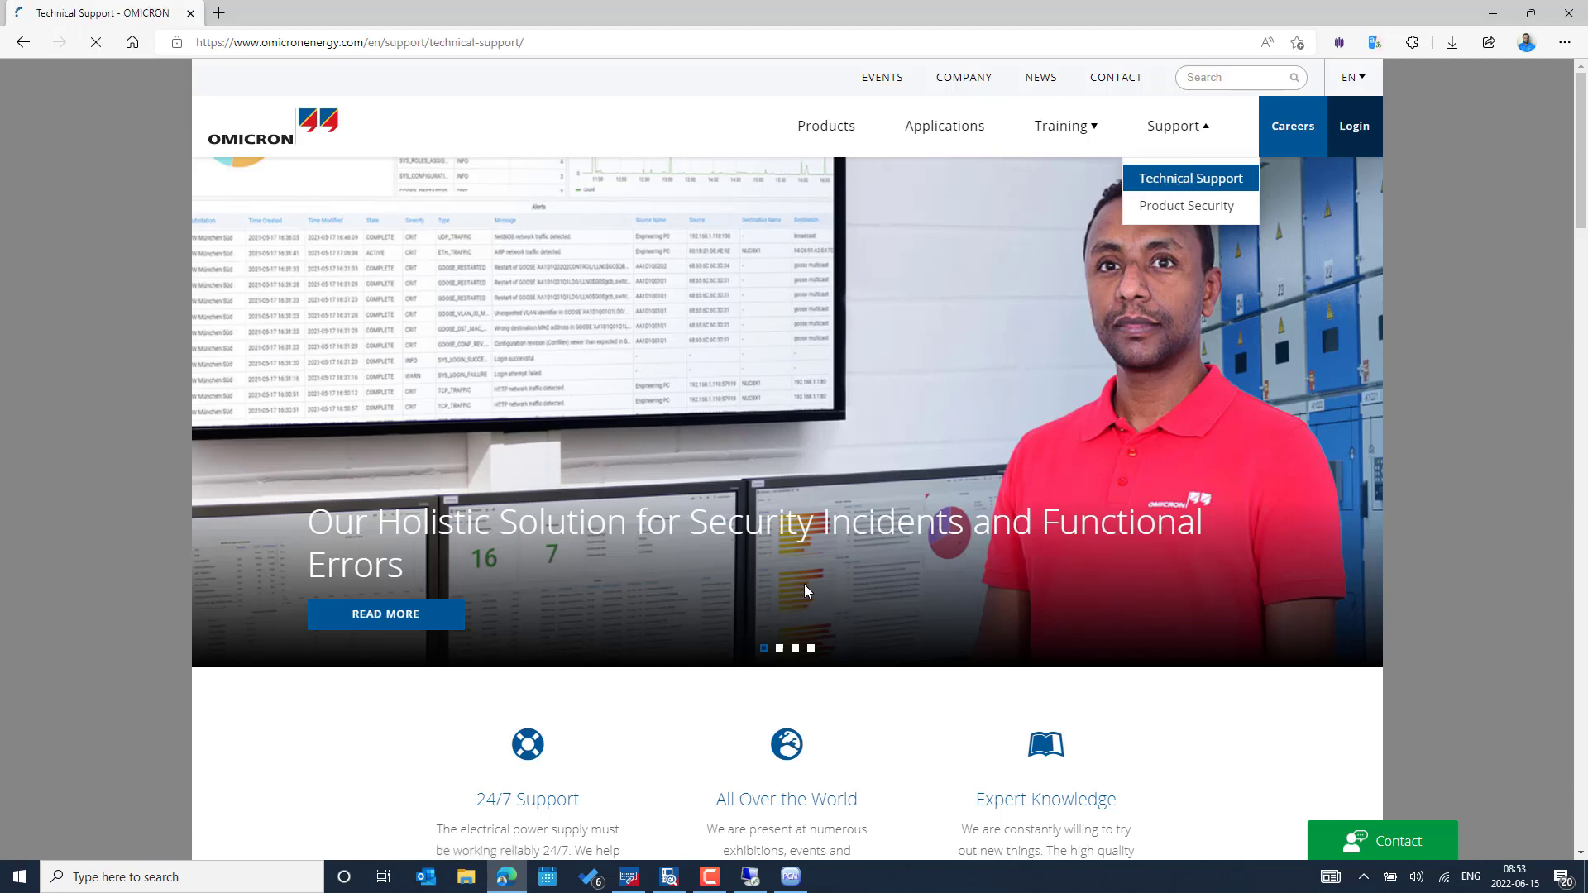
{"action": "scroll", "coordinate": [815, 584], "scroll_direction": "down", "scroll_amount": 5}
{"action": "scroll", "coordinate": [826, 587], "scroll_direction": "down", "scroll_amount": 3}
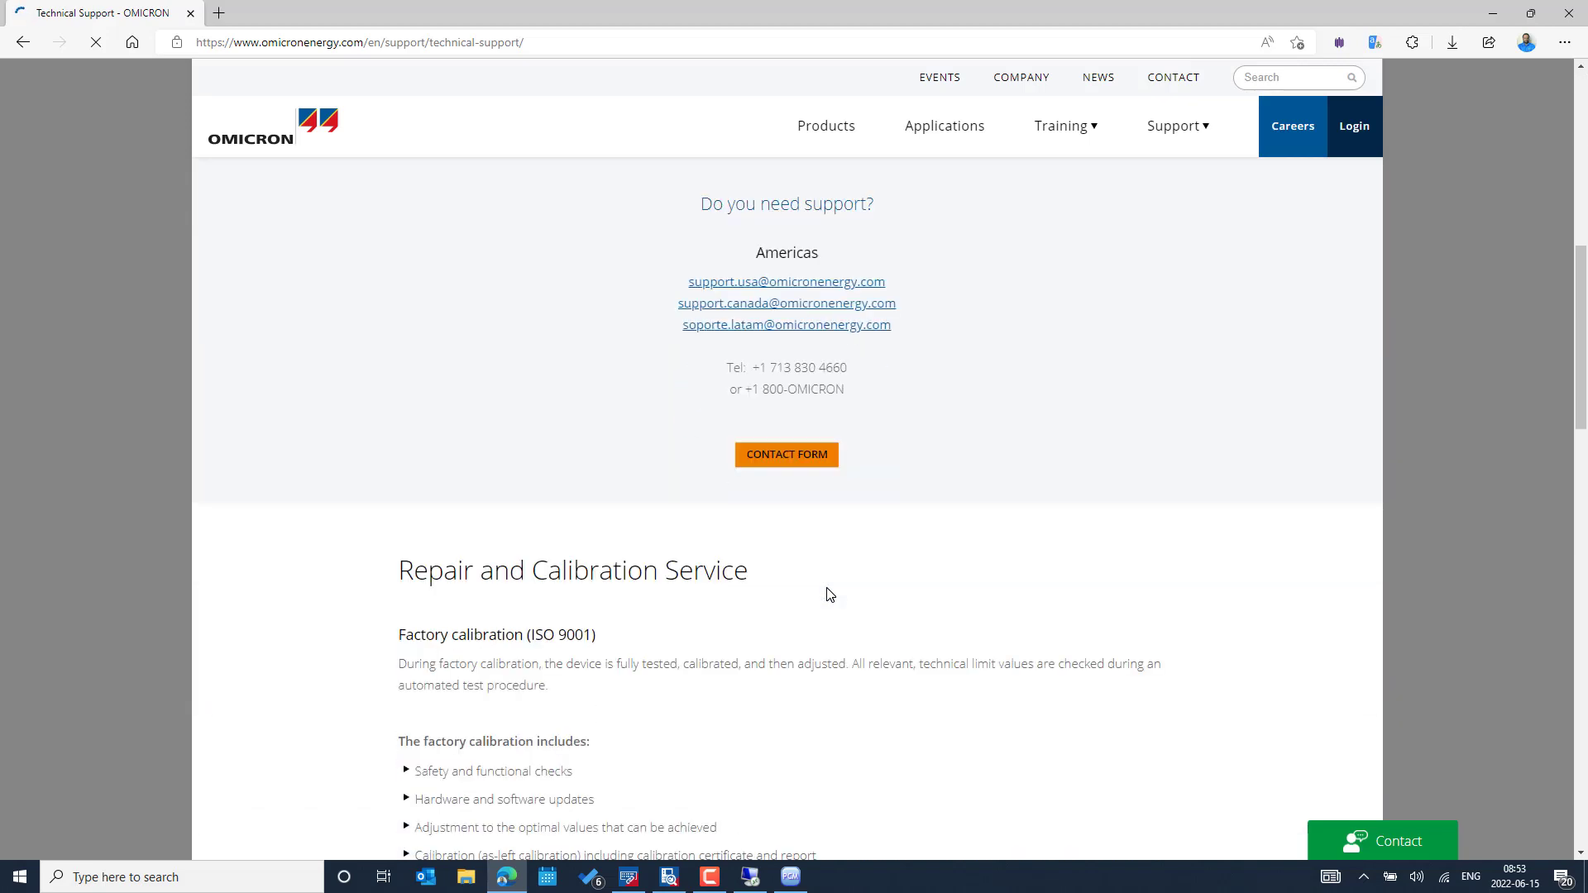
{"action": "scroll", "coordinate": [860, 569], "scroll_direction": "up", "scroll_amount": 2}
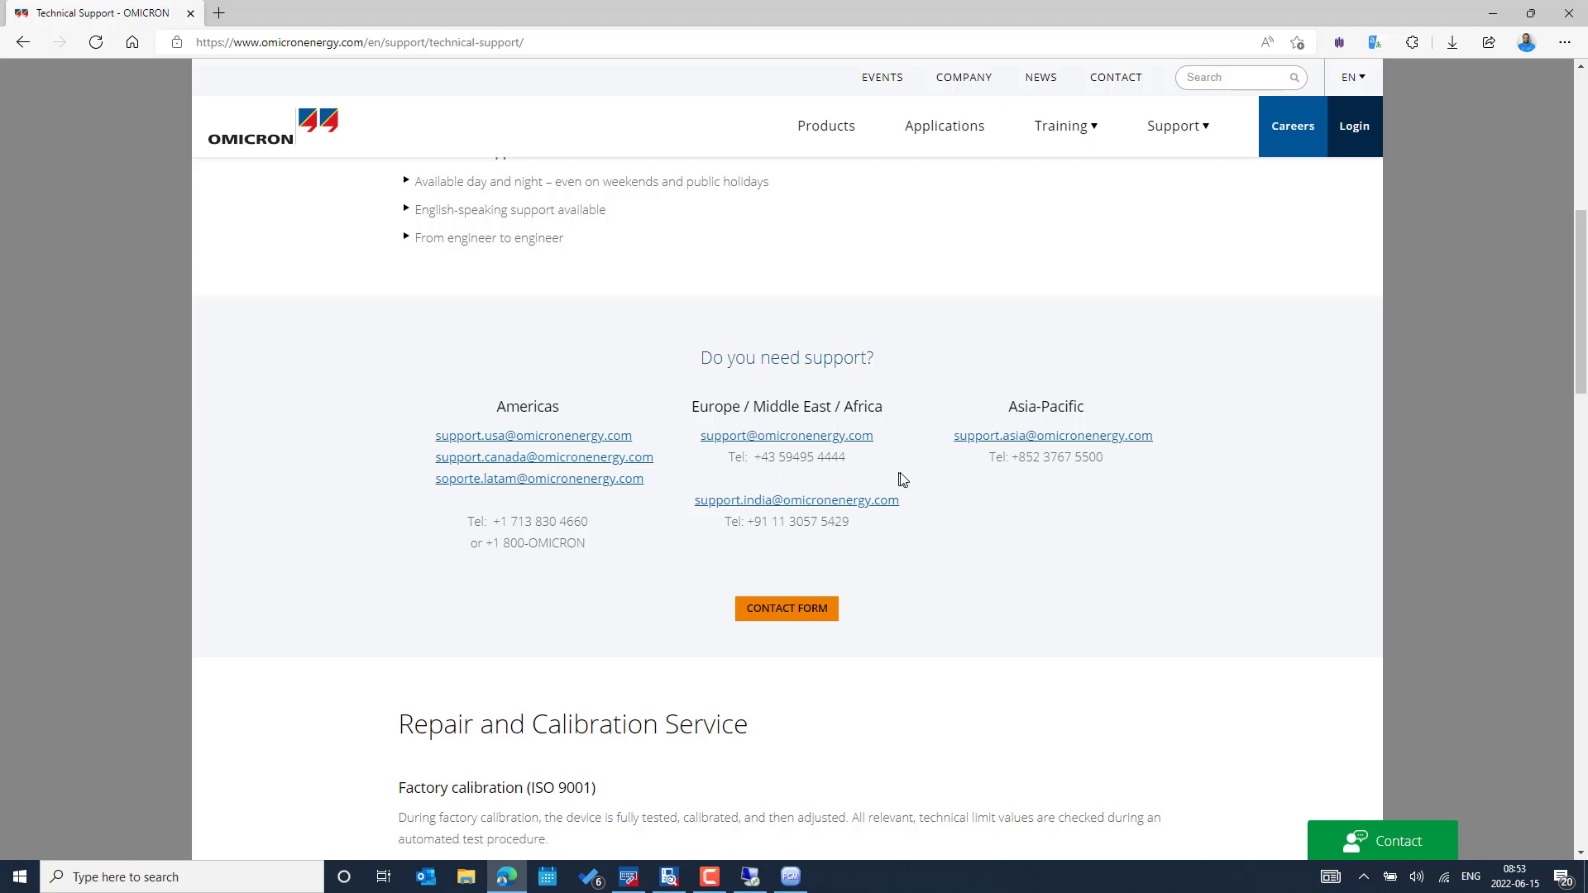
{"action": "scroll", "coordinate": [946, 478], "scroll_direction": "up", "scroll_amount": 4}
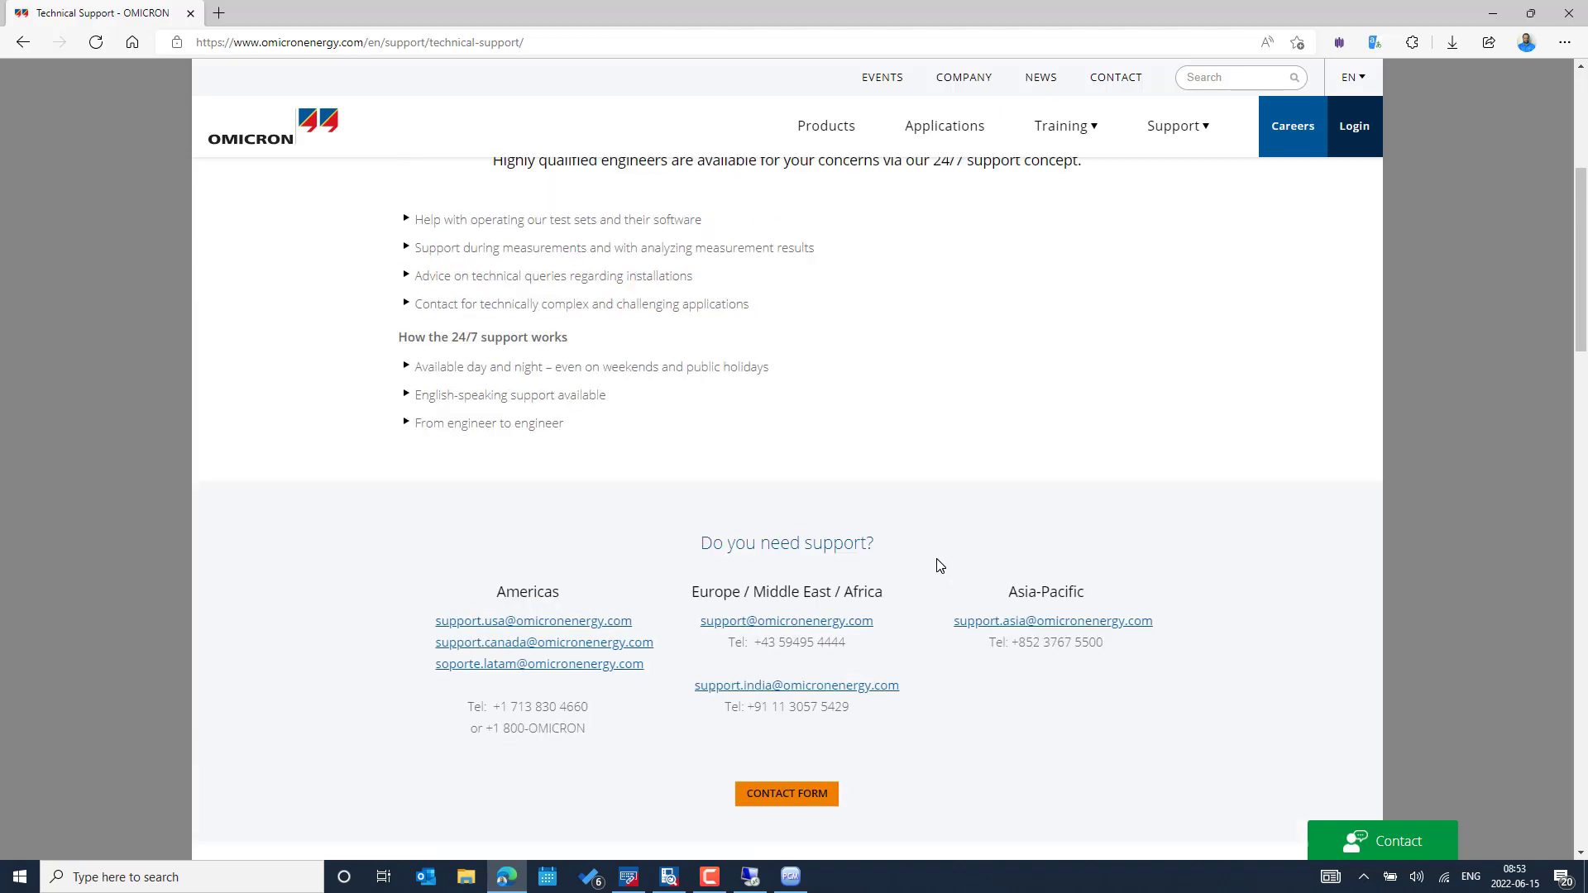
{"action": "scroll", "coordinate": [940, 579], "scroll_direction": "down", "scroll_amount": 3}
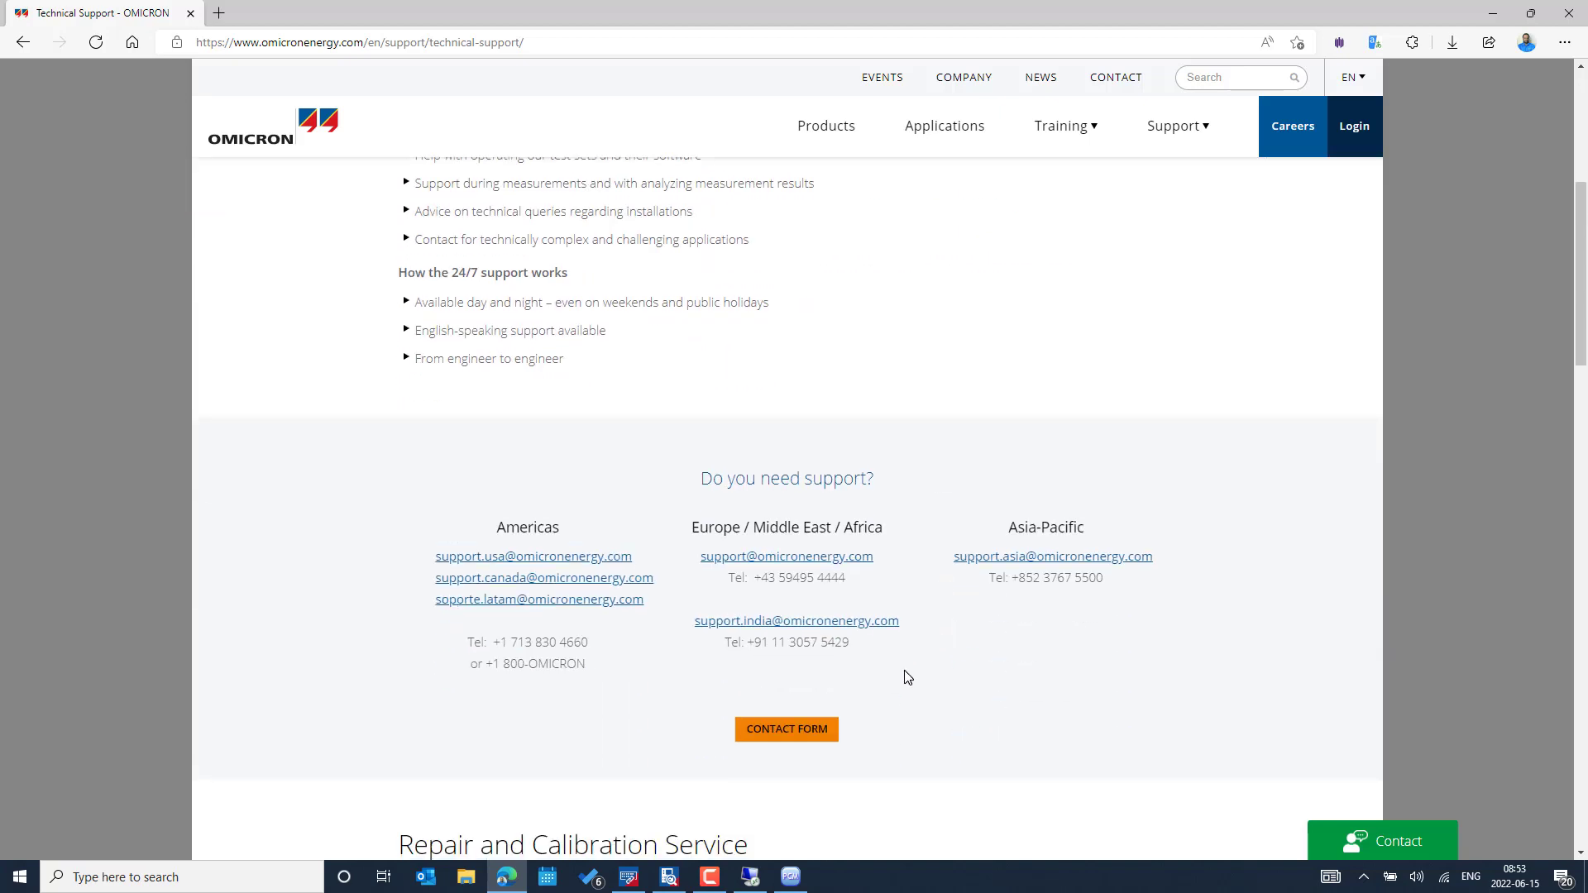